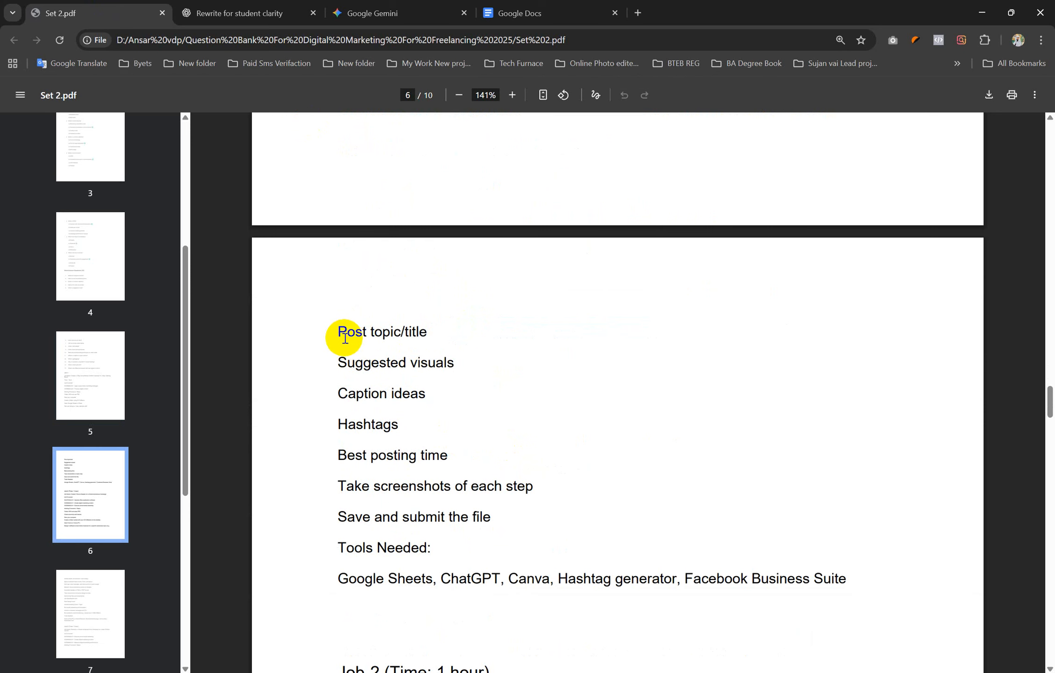
Step: Copy "Post topic/title" from the Set 2 PDF and add the line include "Post topic/title, to the Gemini prompt
{"action": "left_click_drag", "start_coordinate": [337, 333], "coordinate": [435, 330]}
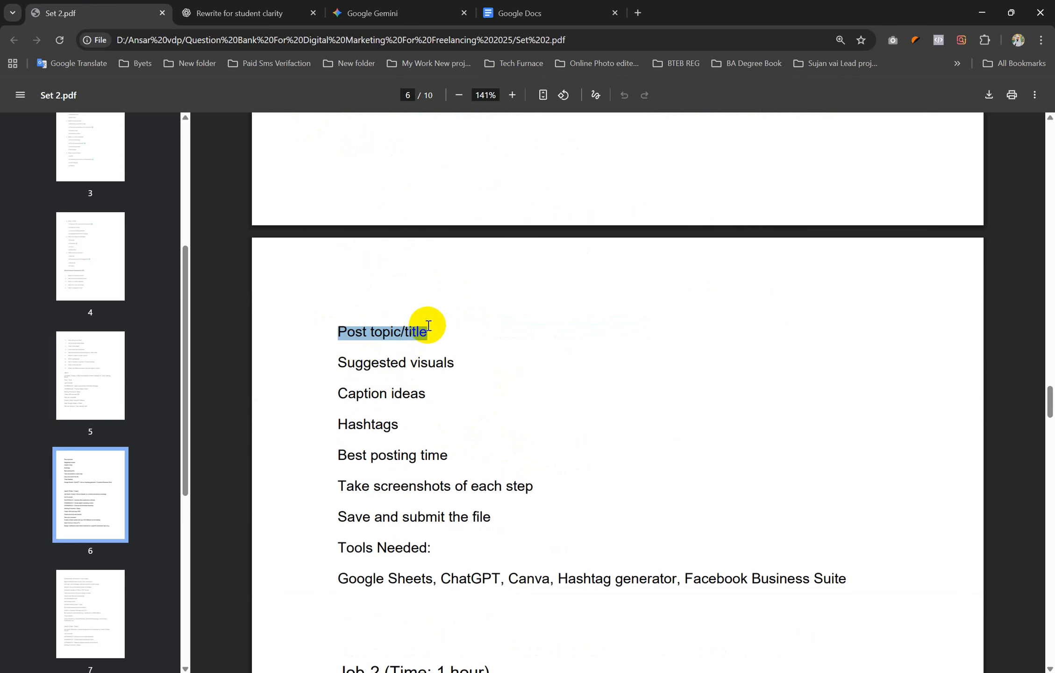
{"action": "left_click", "coordinate": [517, 13]}
{"action": "left_click", "coordinate": [374, 13]}
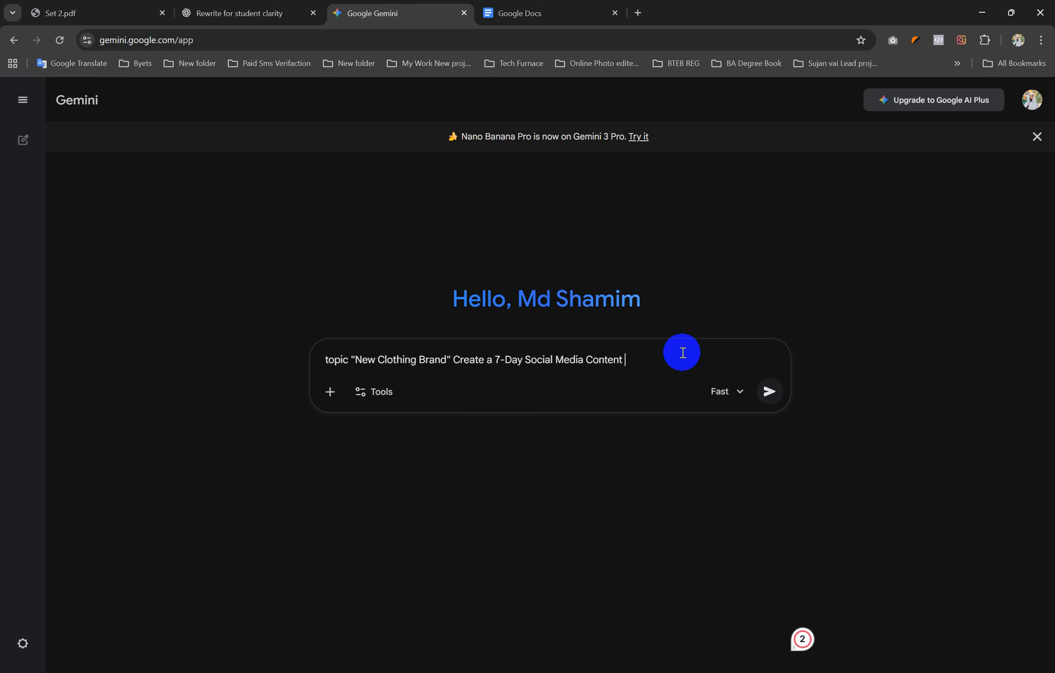
{"action": "key", "text": "shift+Return"}
{"action": "type", "text": "include"}
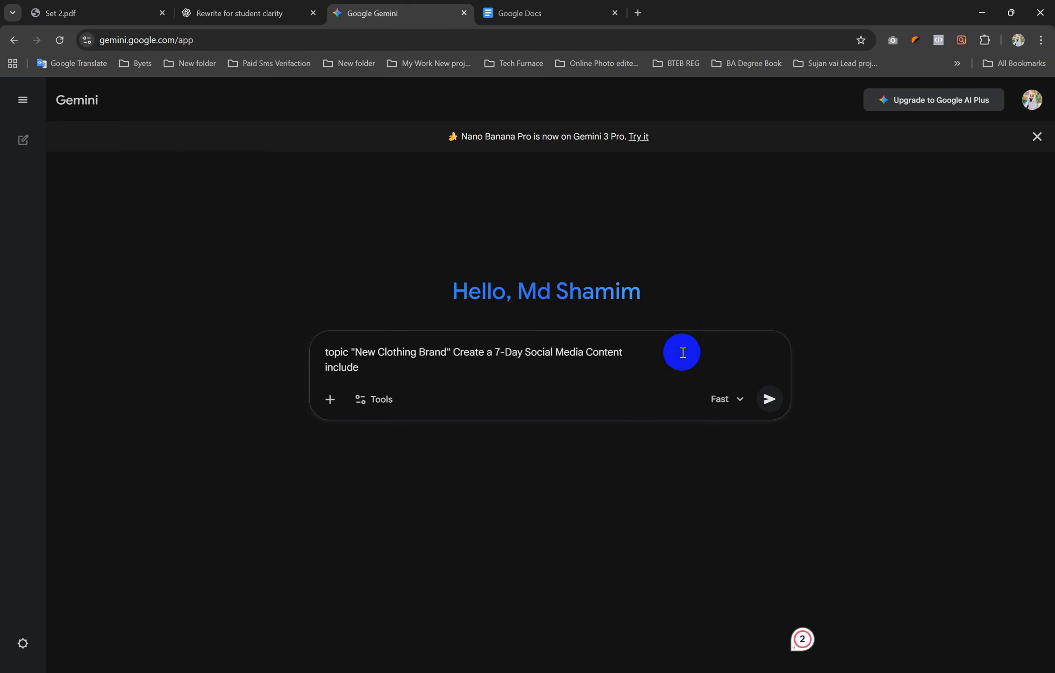
{"action": "type", "text": " \"Post topic/title,"}
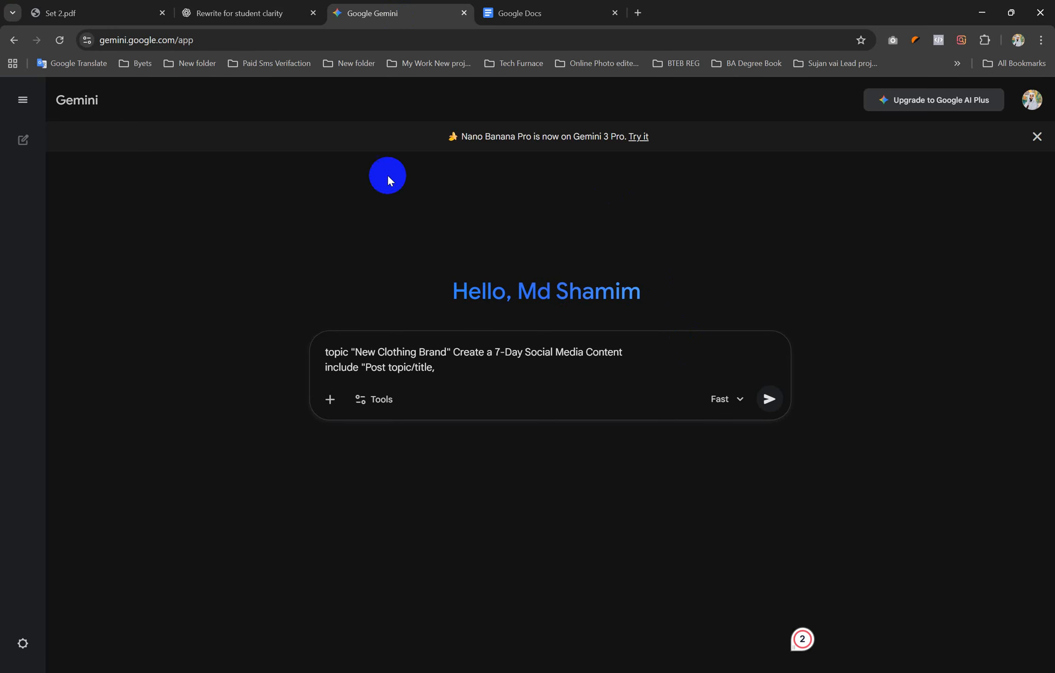
Step: Copy "Suggested visuals" from the PDF and extend the Gemini prompt with give me image promt "Suggested visuals"
{"action": "left_click", "coordinate": [281, 11]}
{"action": "left_click", "coordinate": [143, 5]}
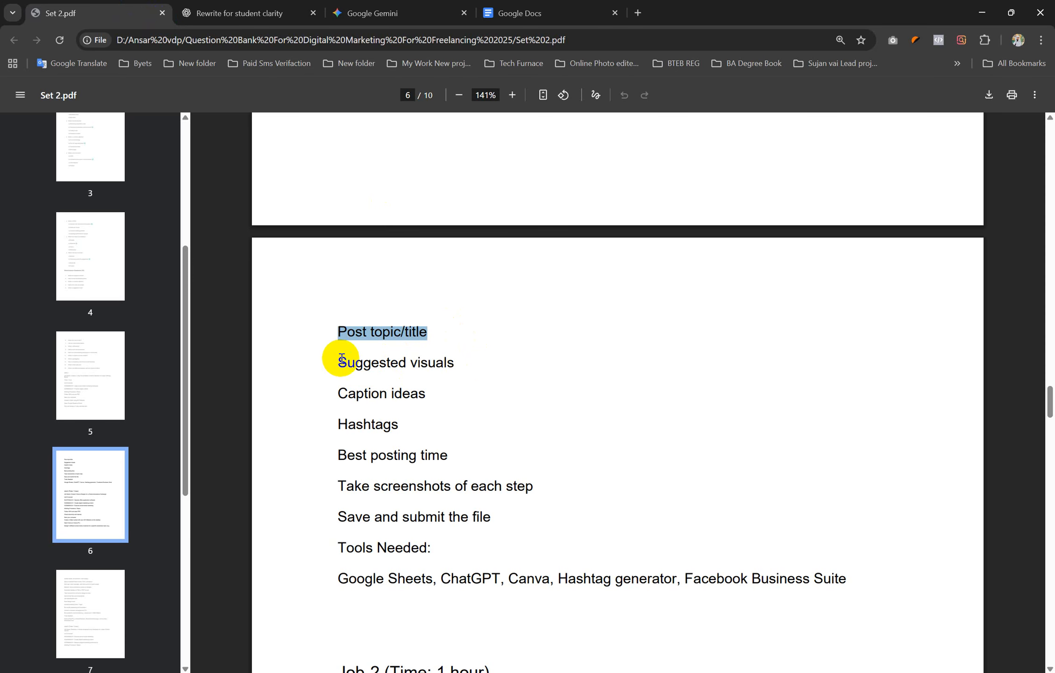
{"action": "left_click_drag", "start_coordinate": [342, 359], "coordinate": [452, 358]}
{"action": "key", "text": "ctrl+c"}
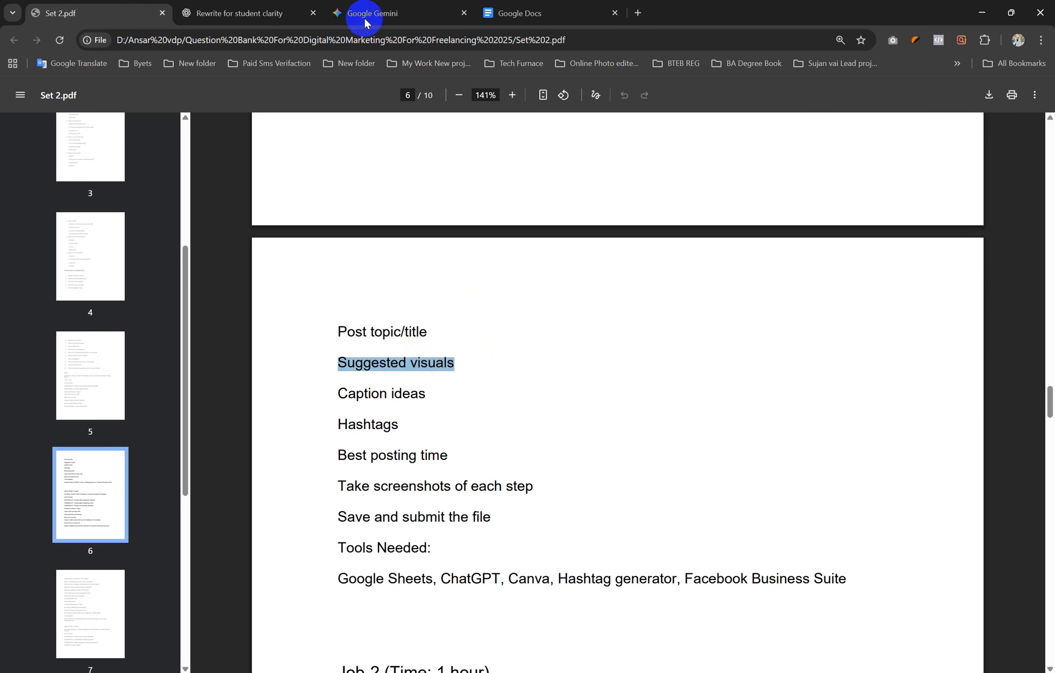
{"action": "left_click", "coordinate": [304, 10]}
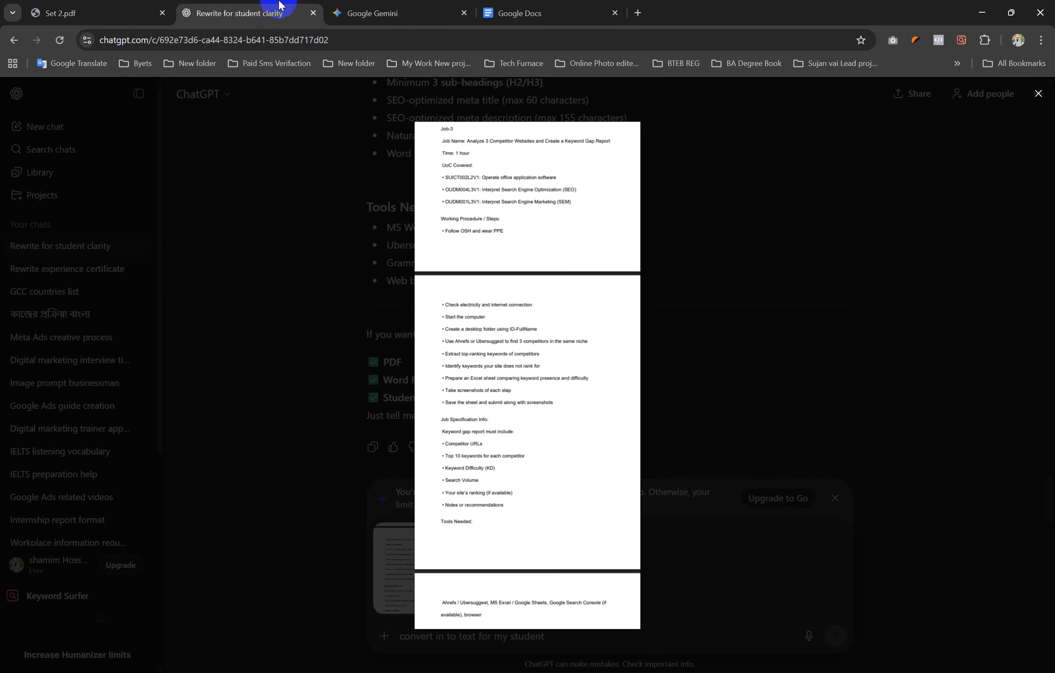
{"action": "left_click", "coordinate": [391, 5]}
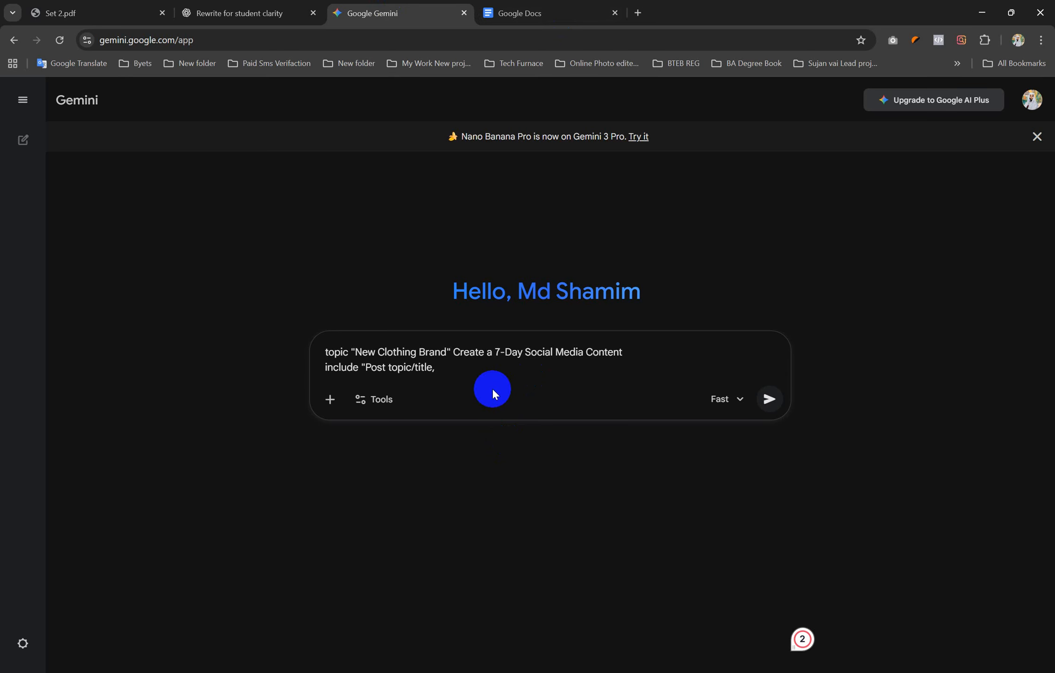
{"action": "type", "text": "give me image promt \""}
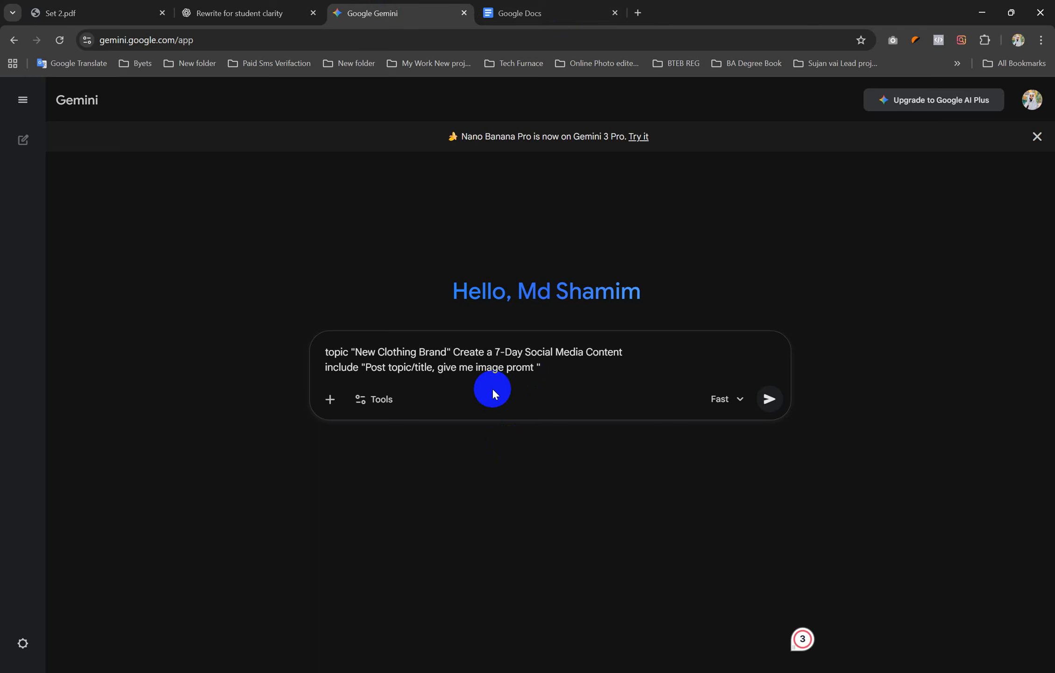
{"action": "key", "text": "ctrl+v"}
{"action": "type", "text": "\""}
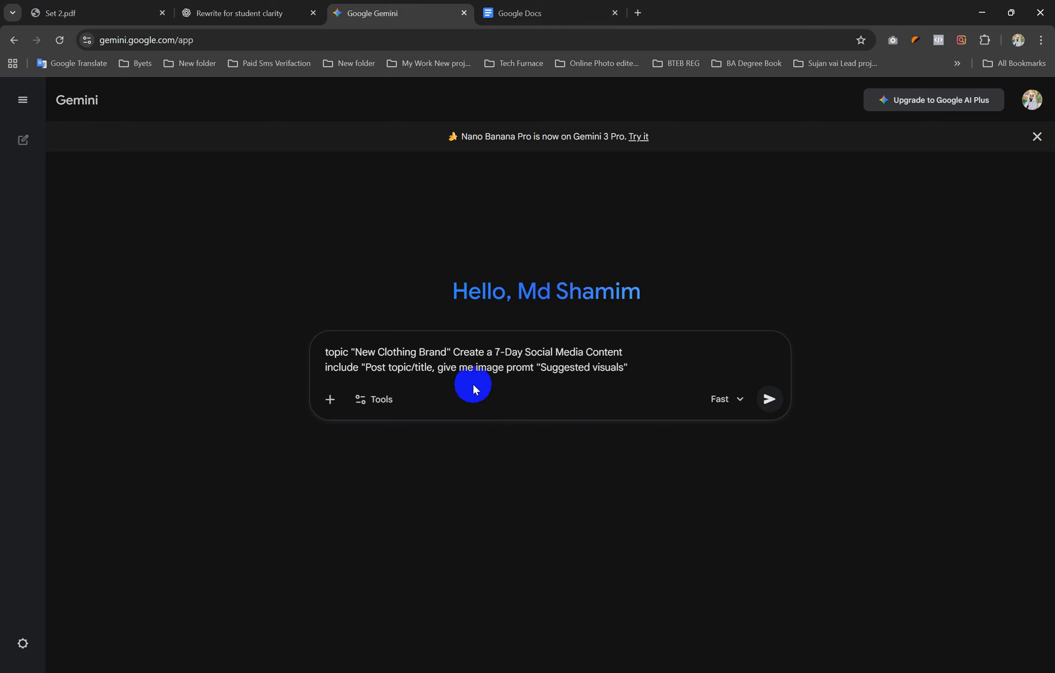
Step: Replace the comma after Post topic/title in the prompt with a closing quotation mark
{"action": "left_click", "coordinate": [434, 367]}
{"action": "key", "text": "Delete"}
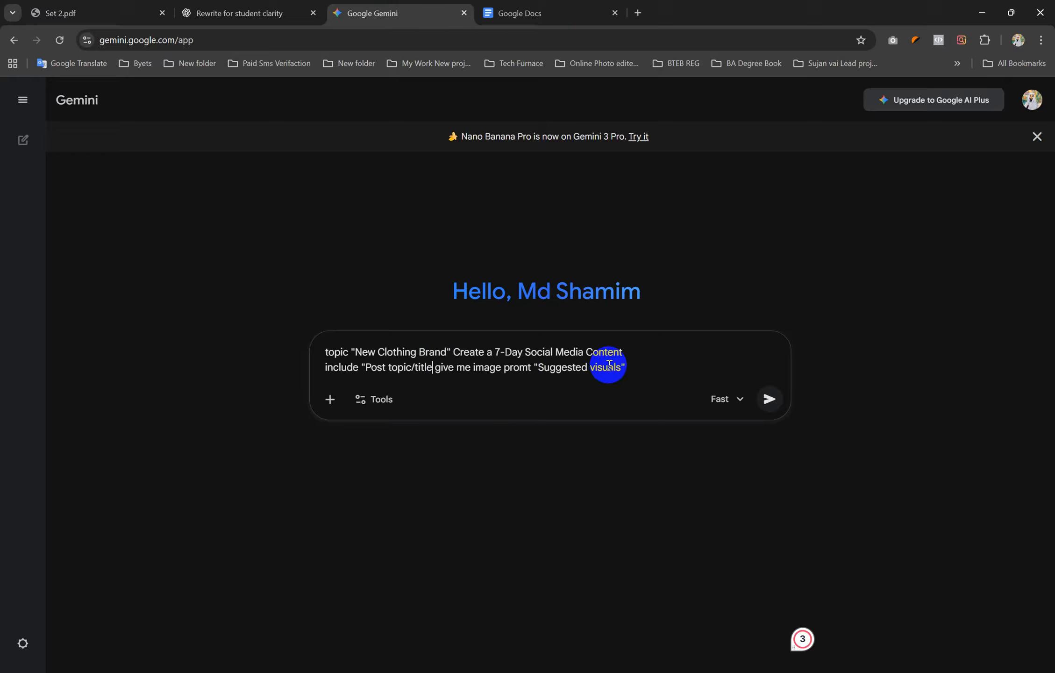
{"action": "type", "text": "\""}
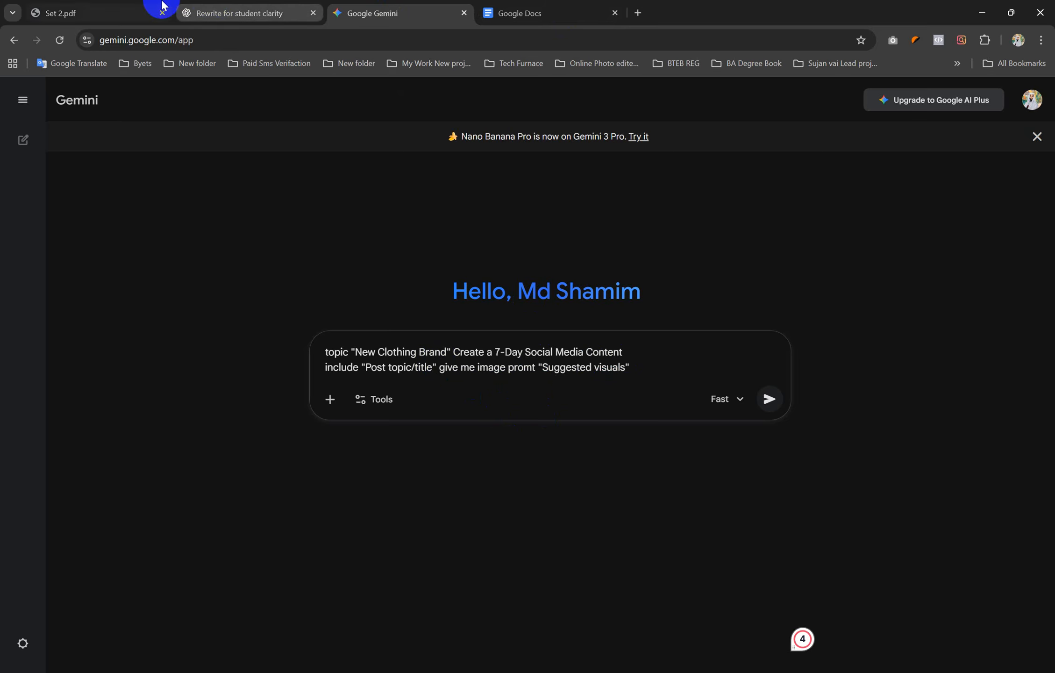
Step: Copy "Caption ideas" from the PDF and append it in quotation marks to the end of the Gemini prompt
{"action": "left_click", "coordinate": [140, 10]}
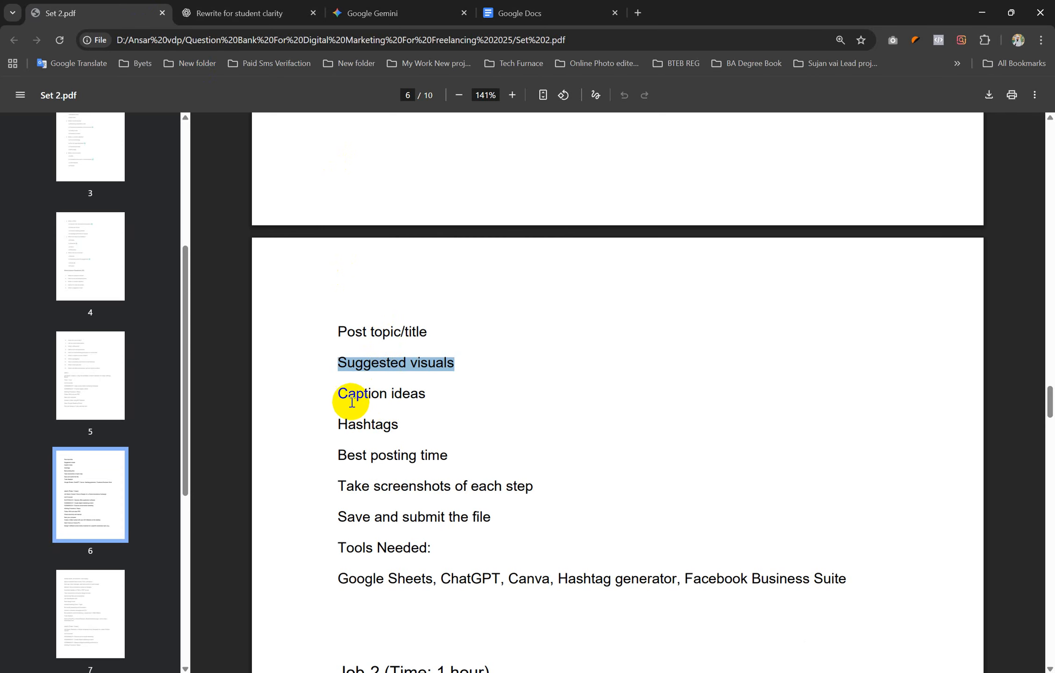
{"action": "left_click_drag", "start_coordinate": [341, 394], "coordinate": [381, 397]}
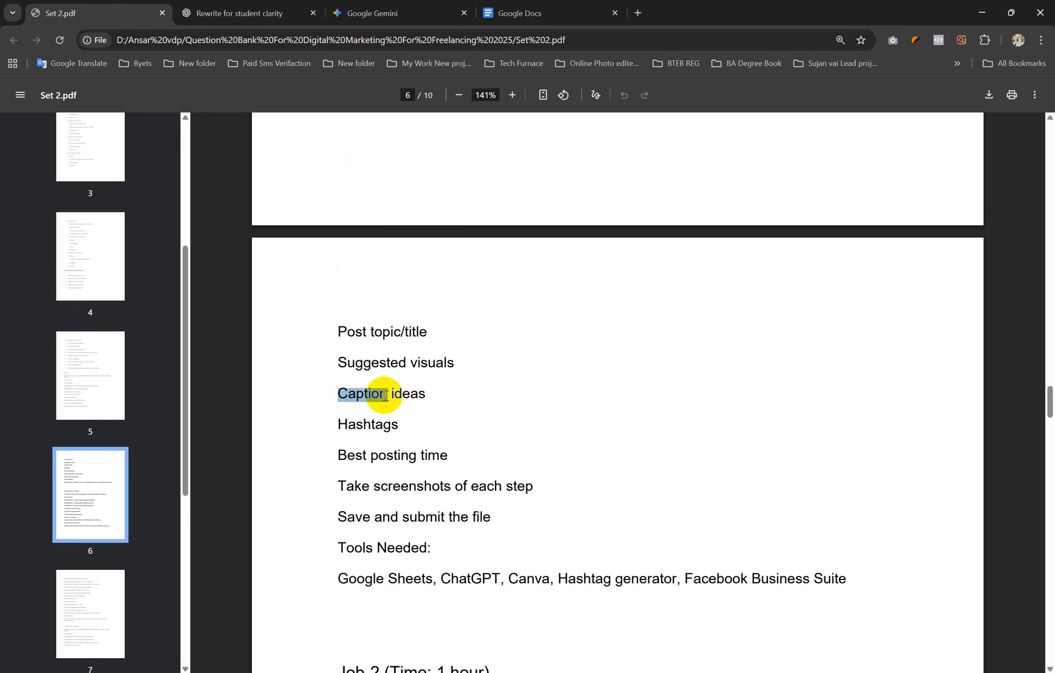
{"action": "left_click_drag", "start_coordinate": [386, 395], "coordinate": [428, 394]}
{"action": "key", "text": "ctrl+c"}
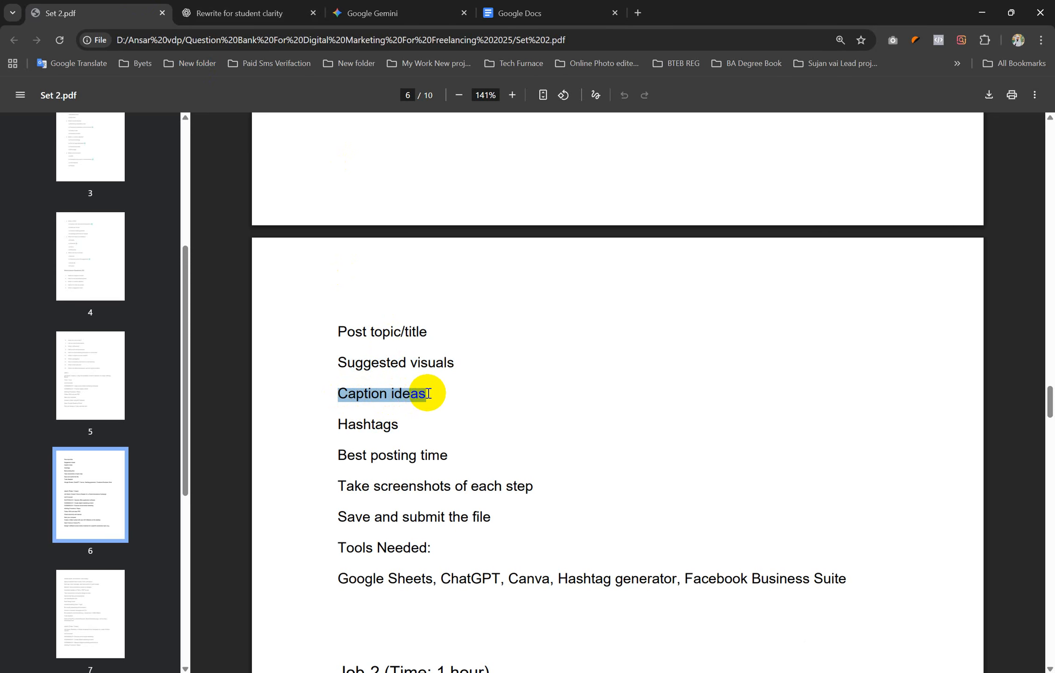
{"action": "left_click", "coordinate": [372, 13]}
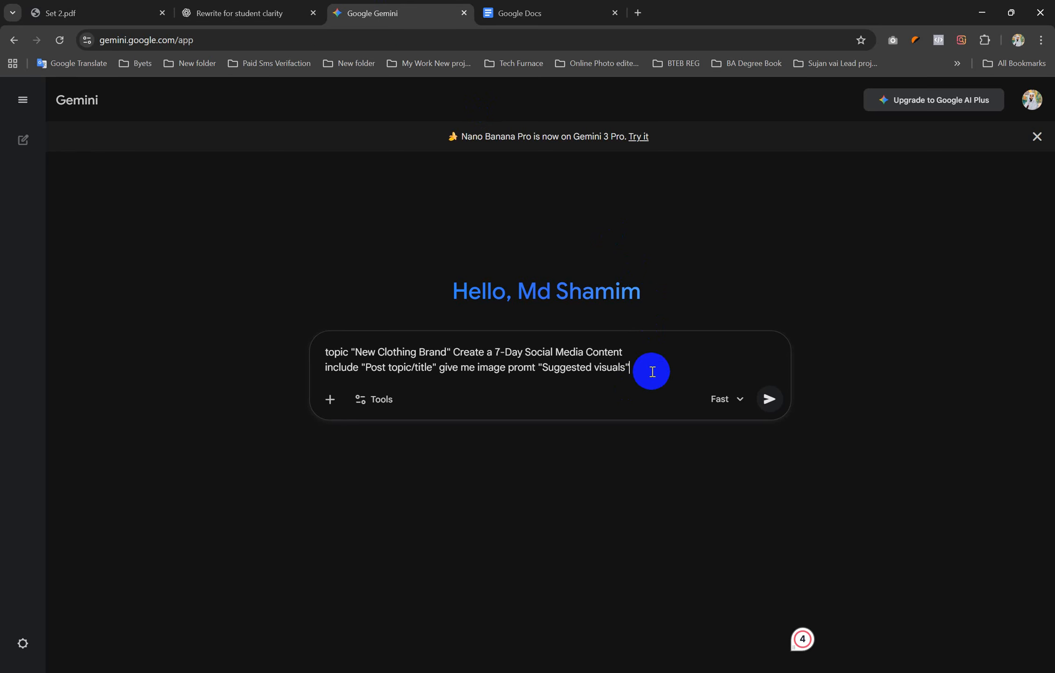
{"action": "key", "text": "ctrl+v"}
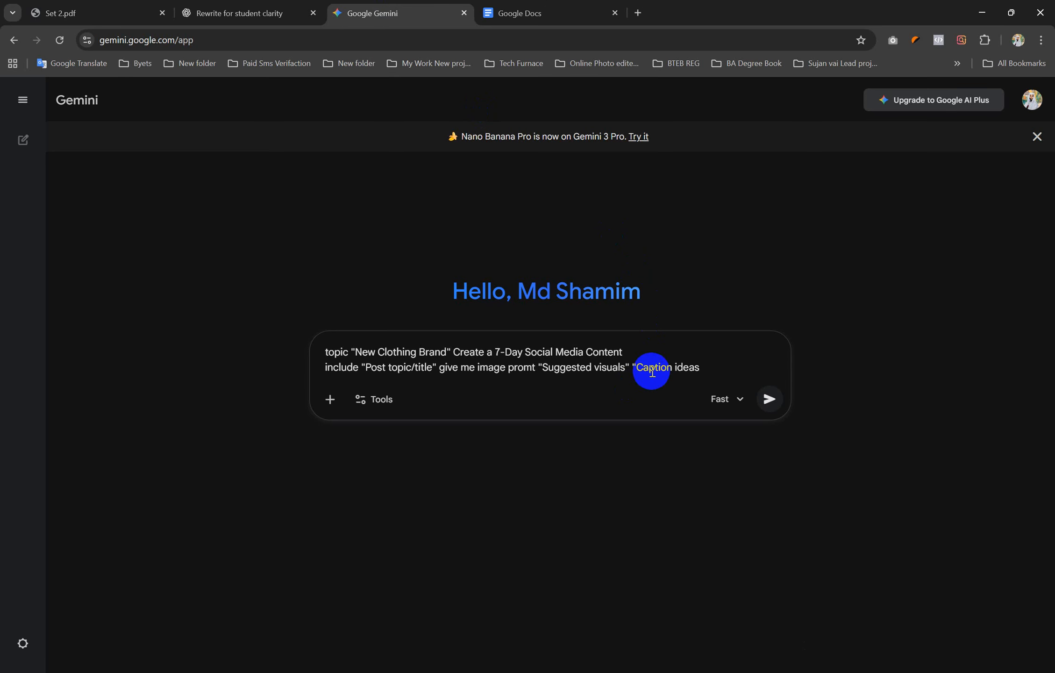
Step: Copy "Hashtags" from the PDF and append it in quotation marks to the end of the Gemini prompt
{"action": "left_click", "coordinate": [151, 11]}
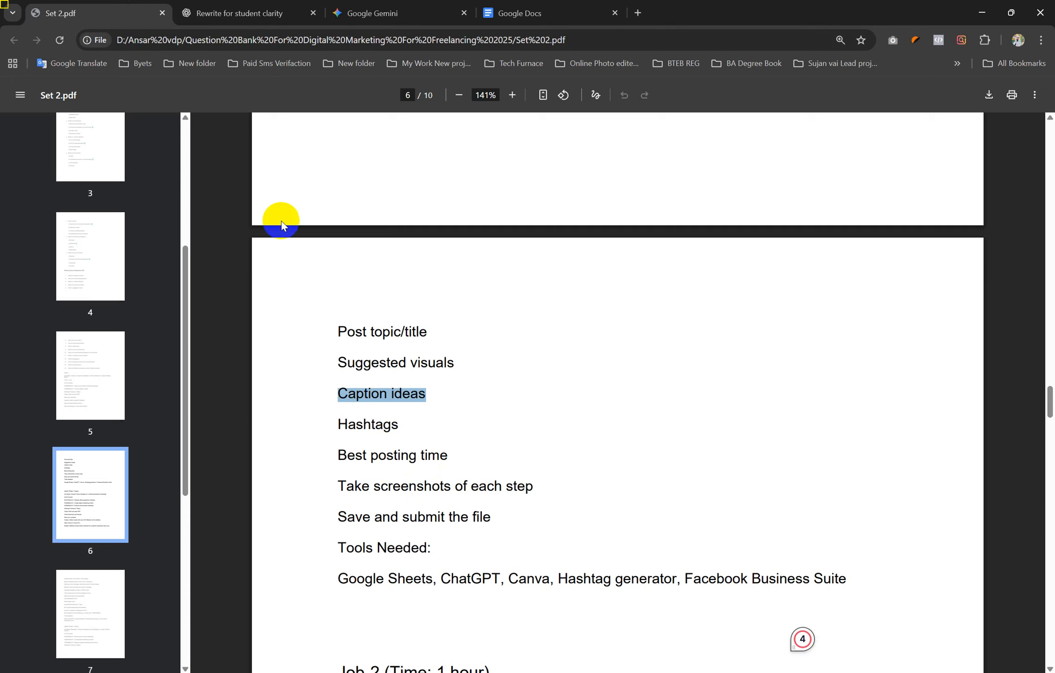
{"action": "double_click", "coordinate": [358, 423]}
{"action": "key", "text": "ctrl+c"}
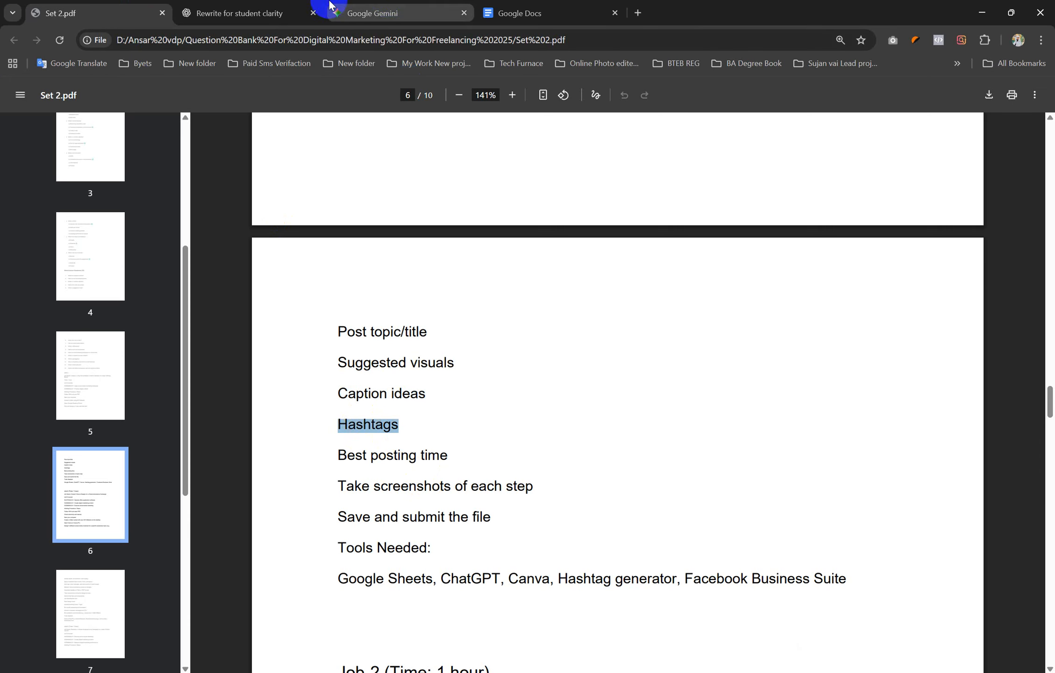
{"action": "left_click", "coordinate": [281, 13]}
{"action": "left_click", "coordinate": [538, 13]}
{"action": "left_click", "coordinate": [436, 7]}
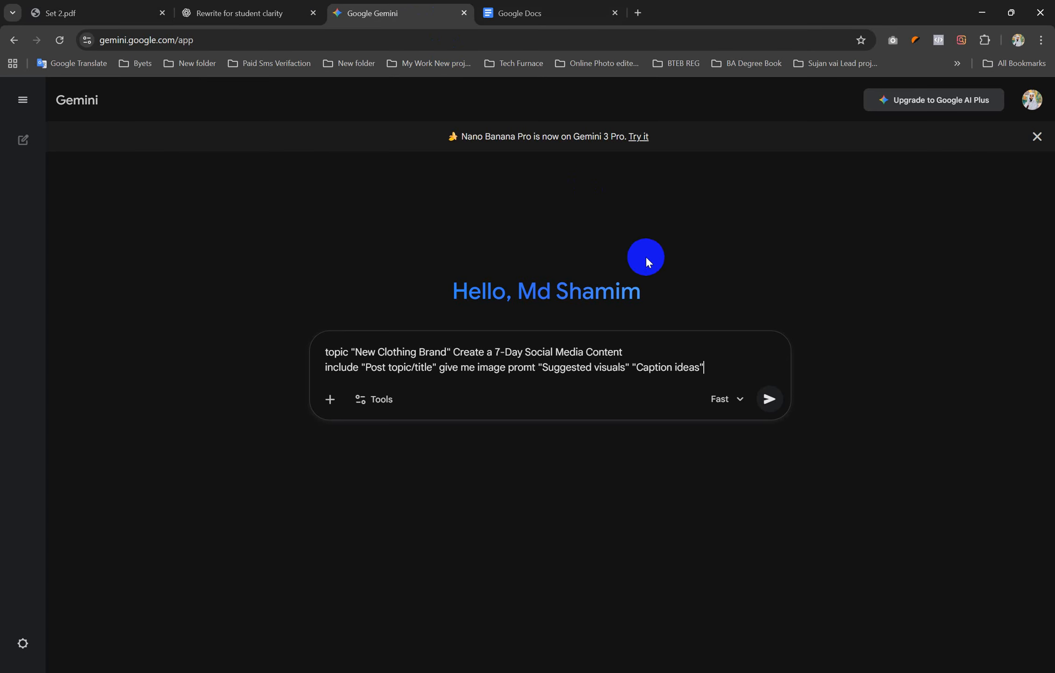
{"action": "type", "text": "\""}
{"action": "key", "text": "ctrl+v"}
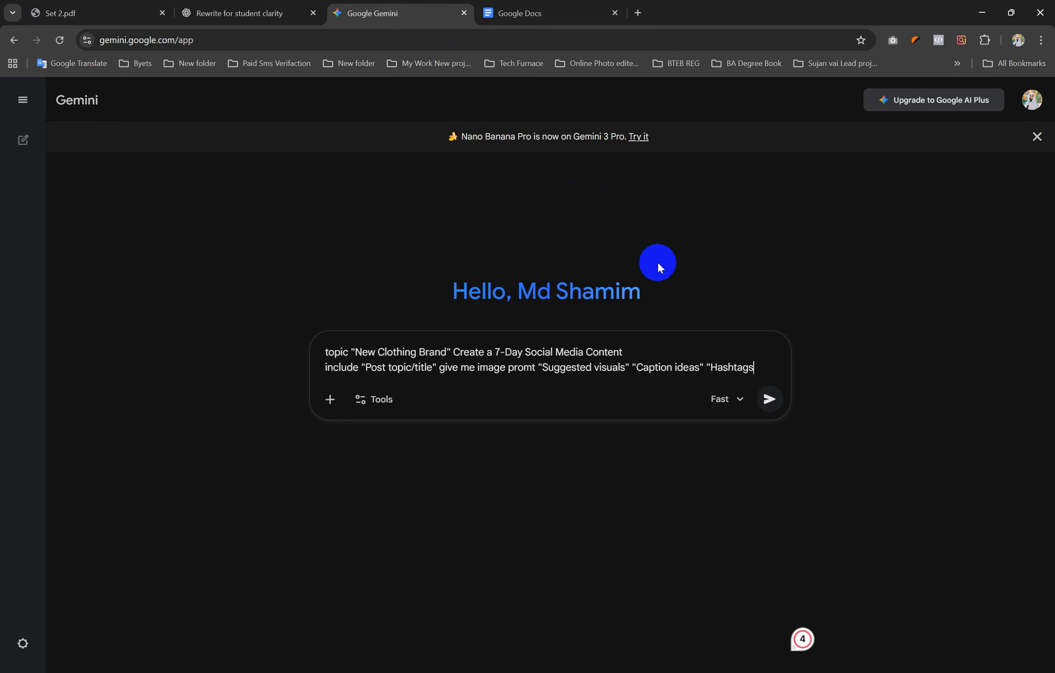
{"action": "type", "text": "\""}
Step: Add the line now write for me 7-Day Social Media Content step by step to the Gemini prompt, reusing its own wording, and submit it
{"action": "left_click", "coordinate": [110, 7]}
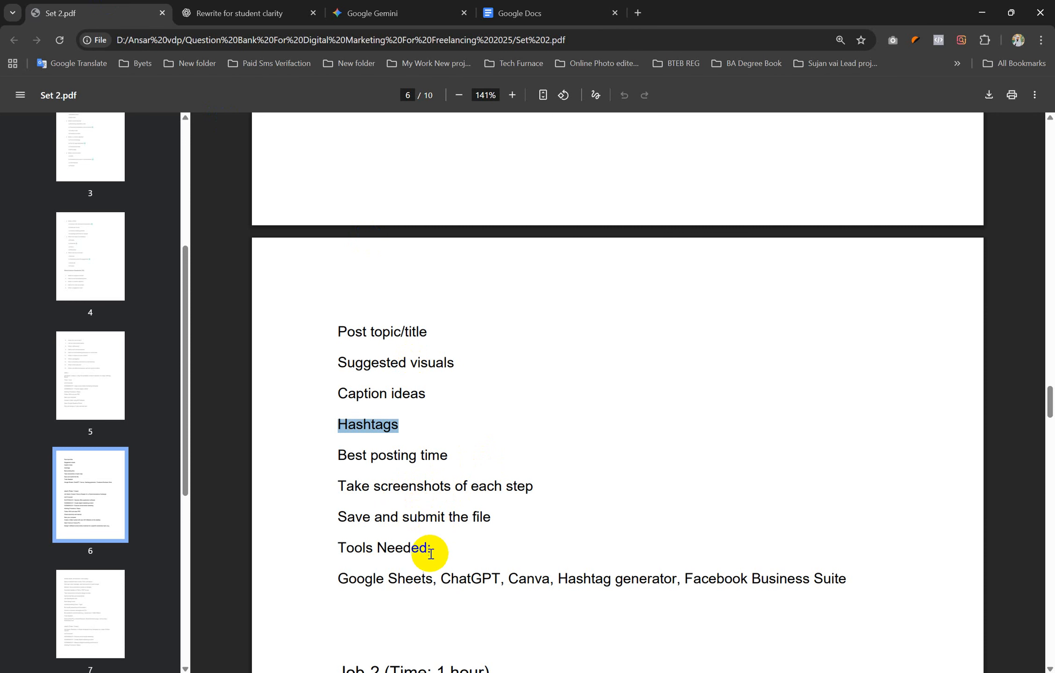
{"action": "left_click", "coordinate": [247, 10]}
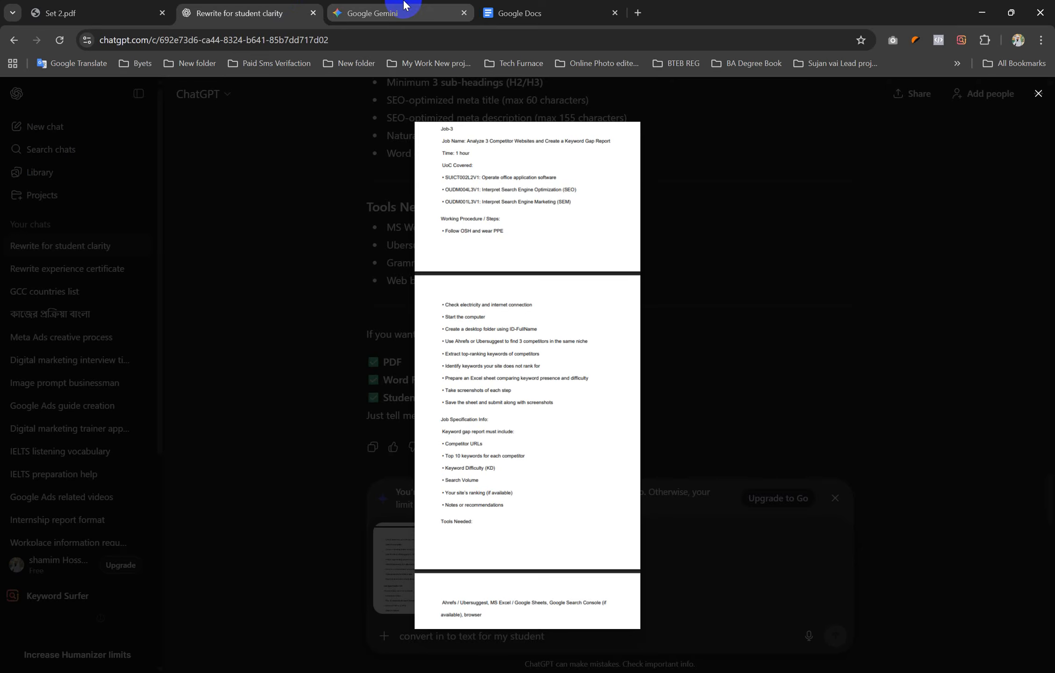
{"action": "left_click", "coordinate": [404, 12]}
{"action": "key", "text": "shift+Return"}
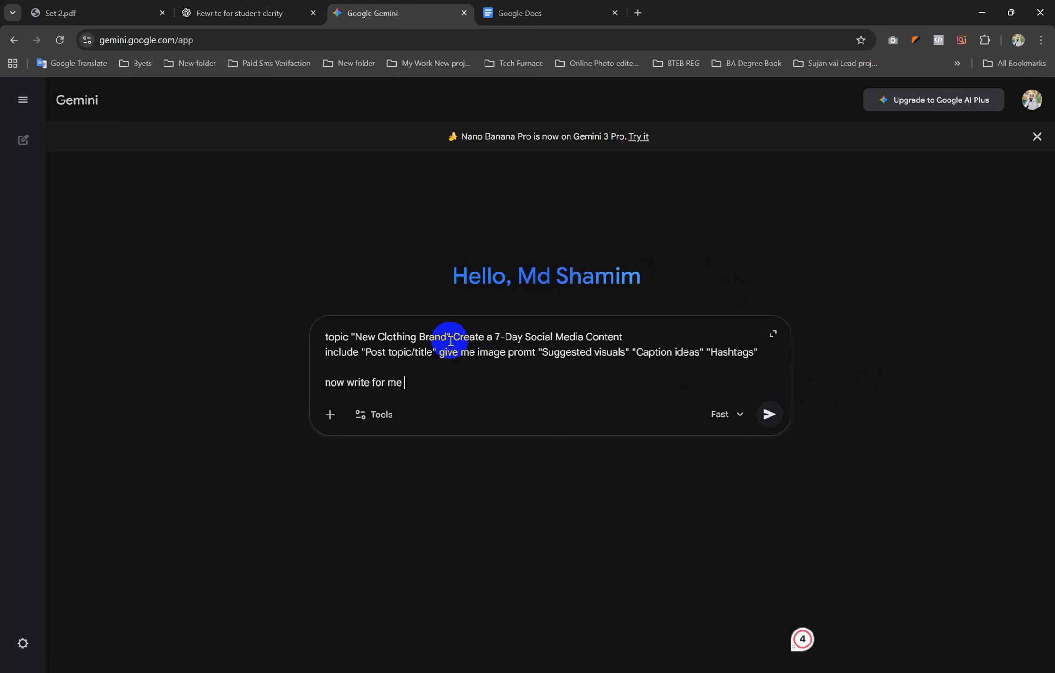
{"action": "left_click_drag", "start_coordinate": [497, 336], "coordinate": [624, 336]}
{"action": "key", "text": "ctrl+c"}
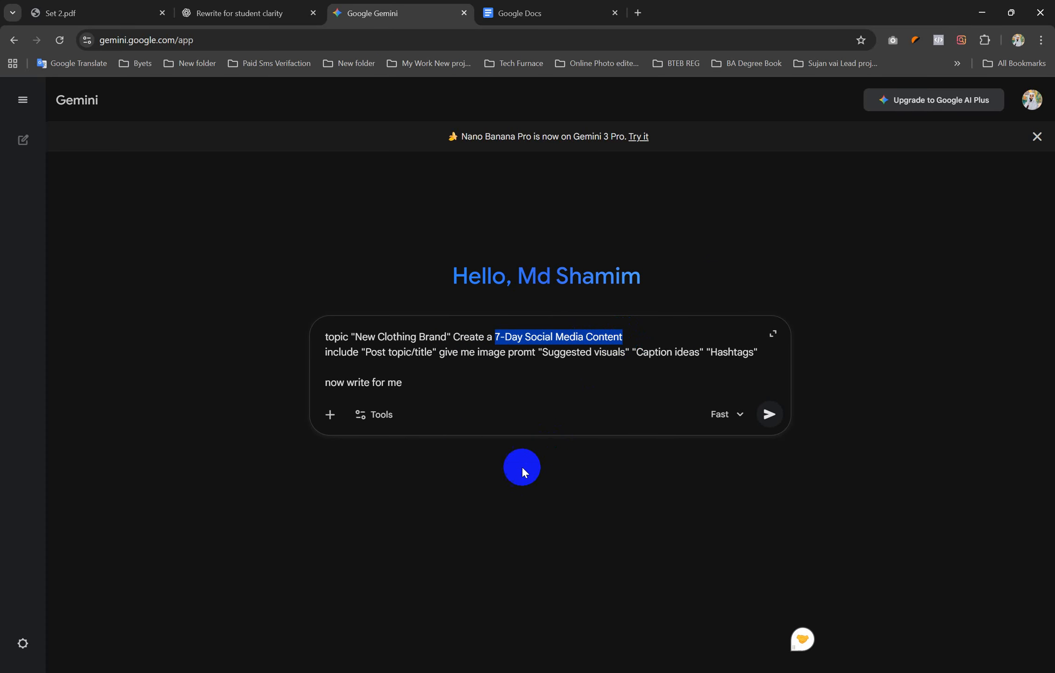
{"action": "left_click", "coordinate": [419, 382]}
{"action": "key", "text": "ctrl+v"}
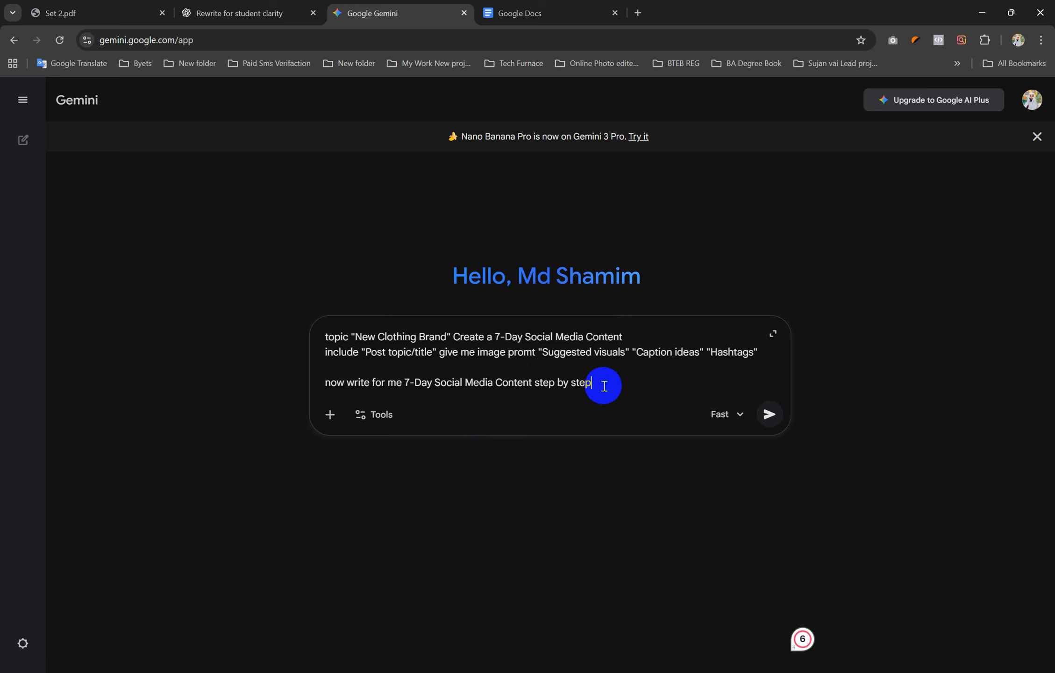
{"action": "key", "text": "Return"}
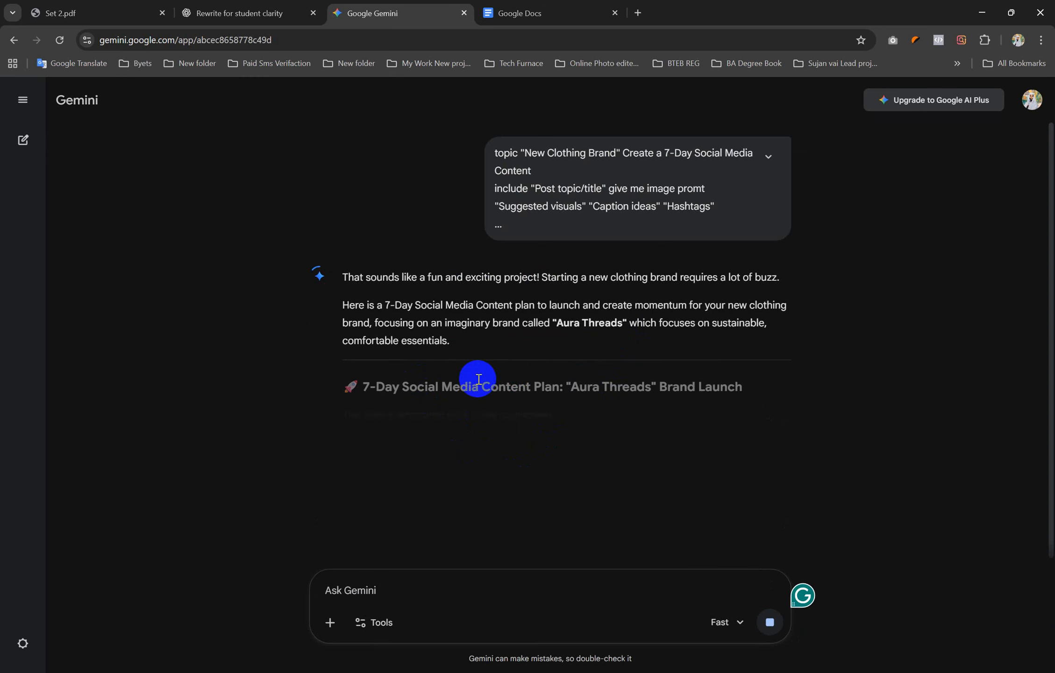
Step: Examine the post titles, suggested visuals, captions and hashtags in the first days of the generated content plan
{"action": "scroll", "coordinate": [502, 332], "scroll_direction": "down", "scroll_amount": 3}
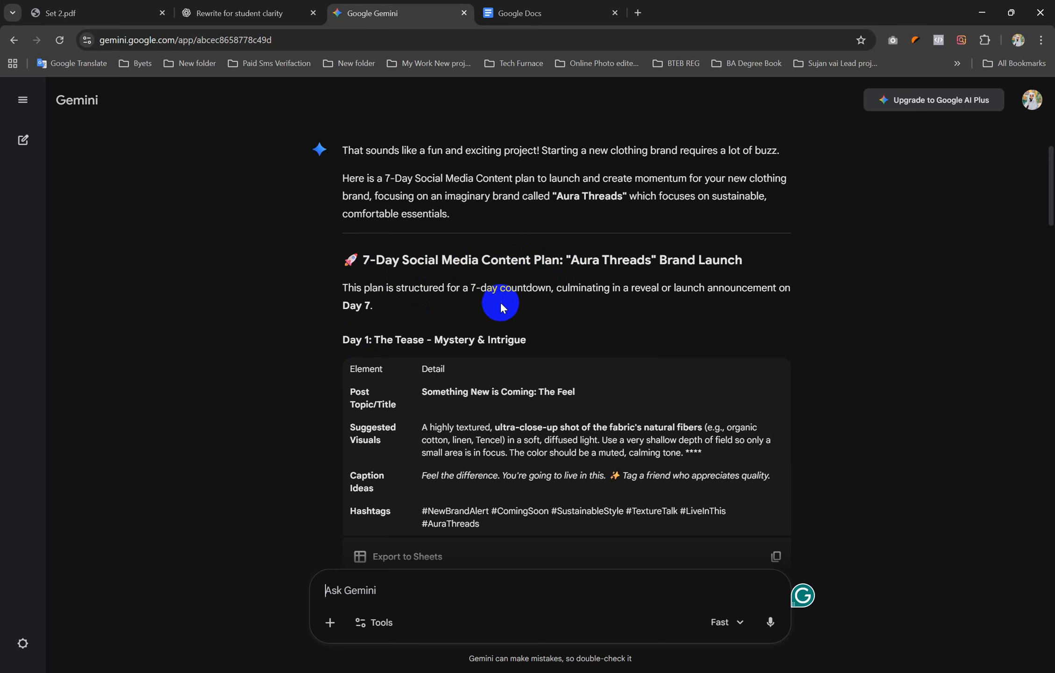
{"action": "scroll", "coordinate": [502, 302], "scroll_direction": "down", "scroll_amount": 3}
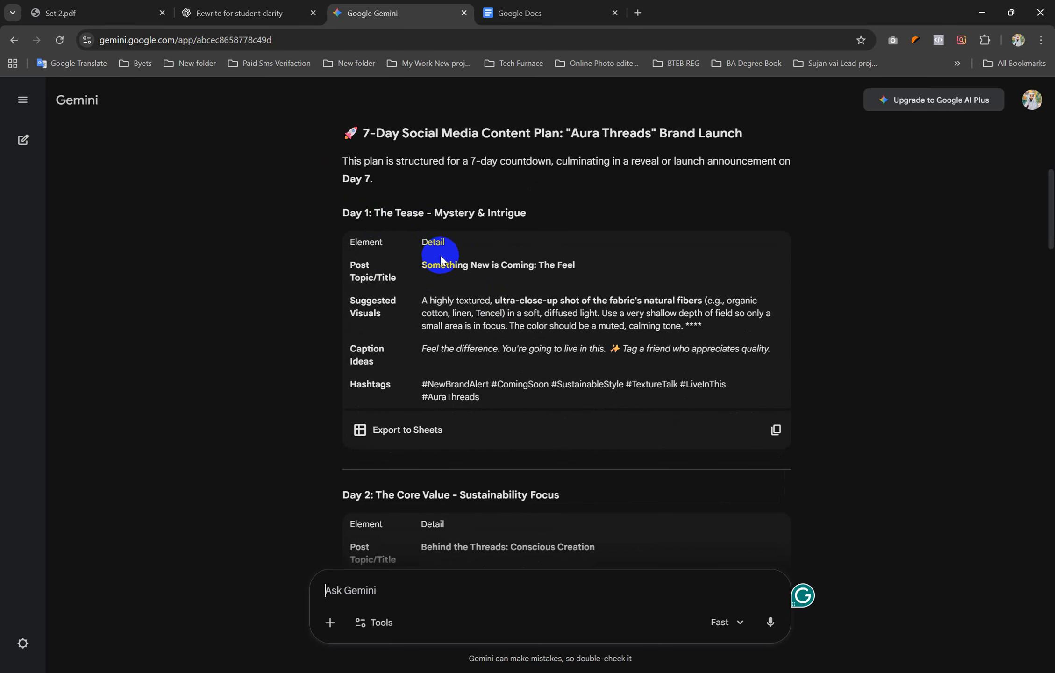
{"action": "left_click_drag", "start_coordinate": [433, 265], "coordinate": [520, 265]}
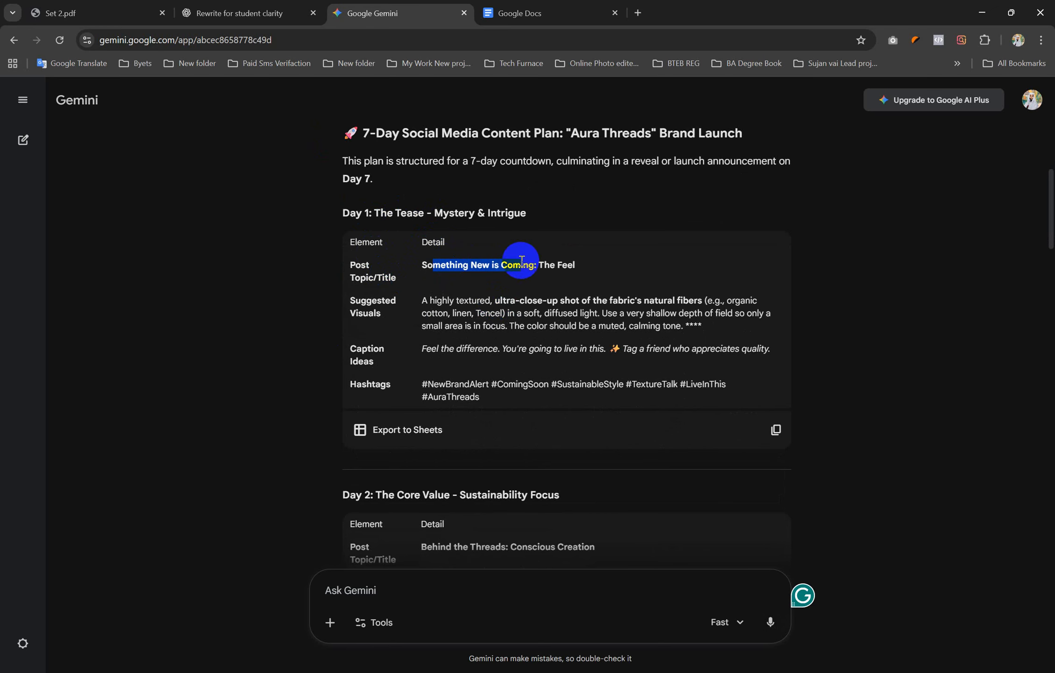
{"action": "left_click", "coordinate": [396, 312]}
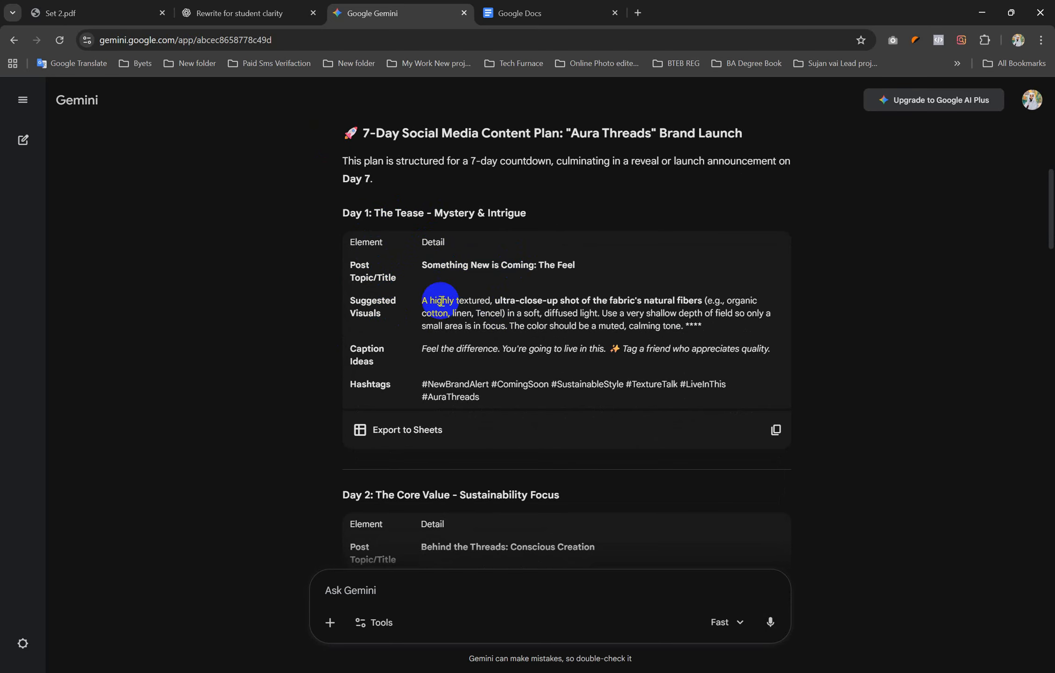
{"action": "left_click_drag", "start_coordinate": [435, 300], "coordinate": [708, 316]}
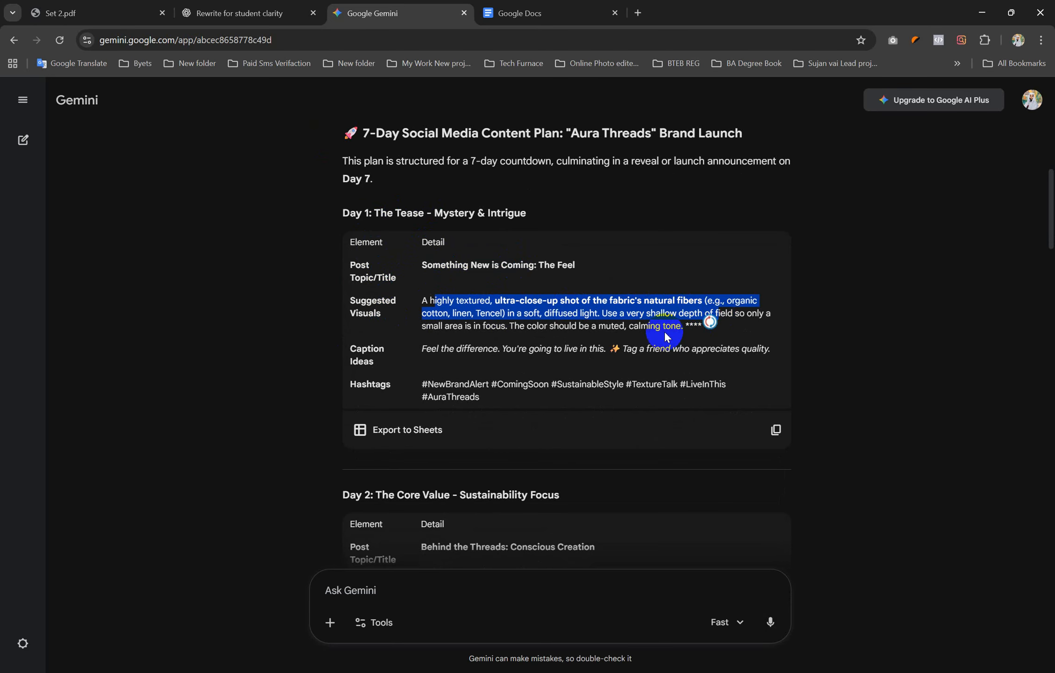
{"action": "scroll", "coordinate": [464, 350], "scroll_direction": "down", "scroll_amount": 2}
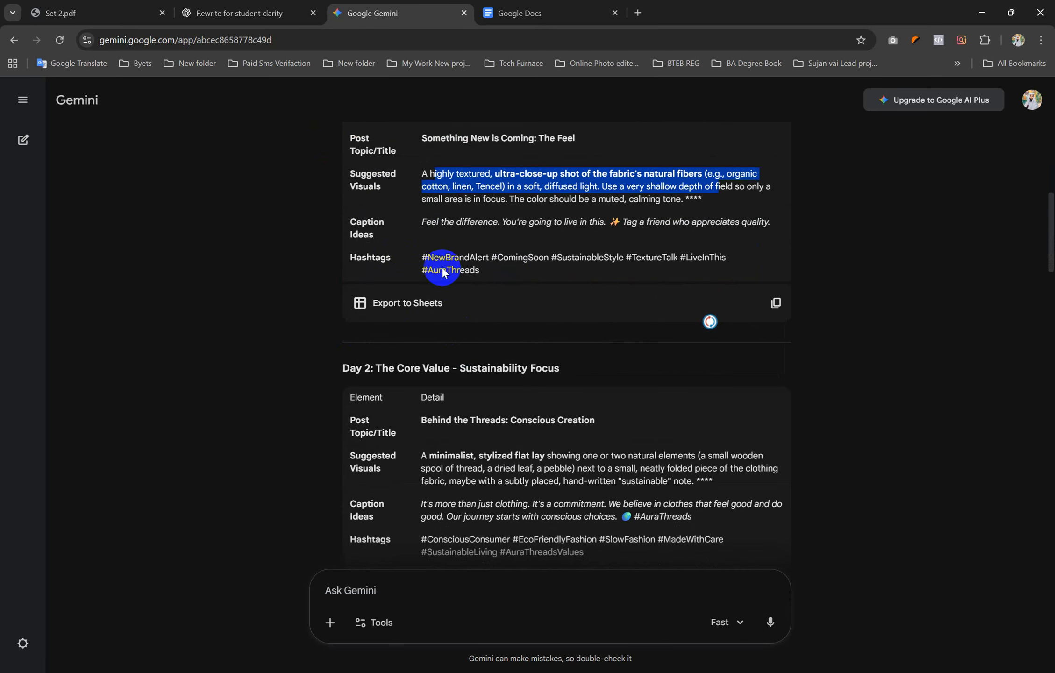
{"action": "left_click", "coordinate": [532, 270]}
{"action": "scroll", "coordinate": [531, 271], "scroll_direction": "down", "scroll_amount": 2}
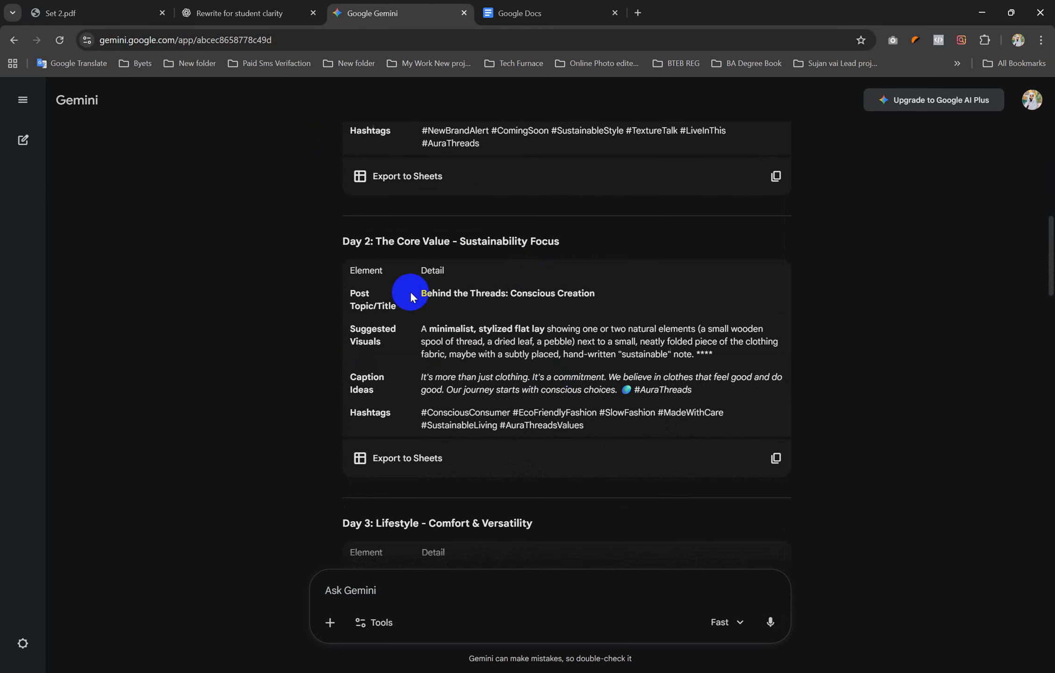
{"action": "scroll", "coordinate": [554, 375], "scroll_direction": "down", "scroll_amount": 2}
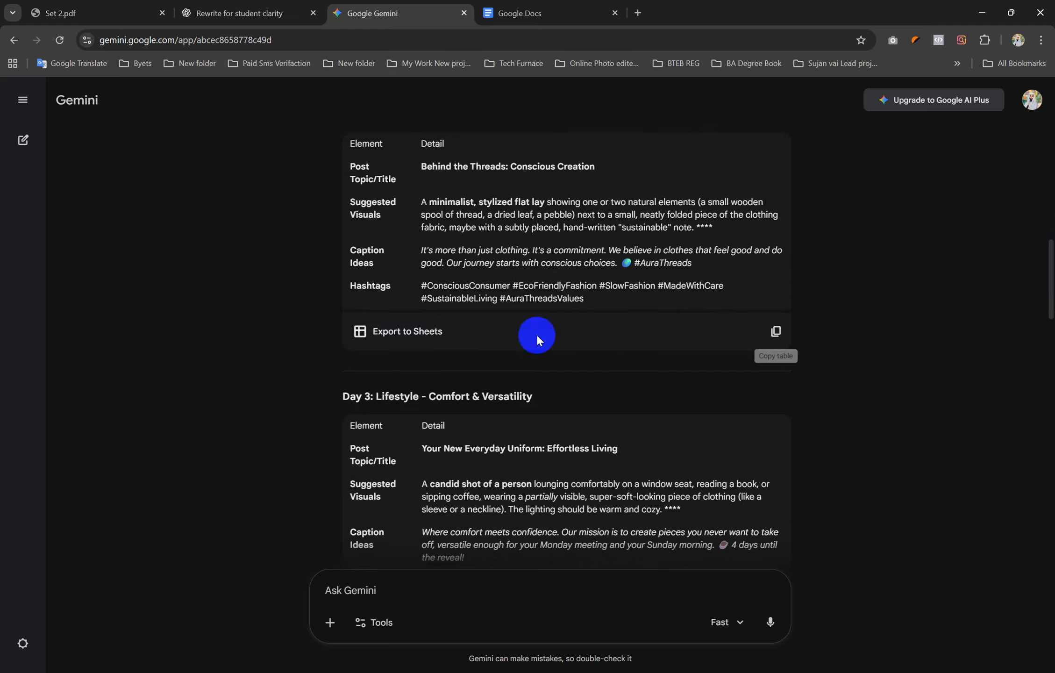
Step: Examine the post titles, visuals, captions and hashtags for Days 3 to 7, then return to the Day 1 table
{"action": "scroll", "coordinate": [501, 337], "scroll_direction": "down", "scroll_amount": 2}
{"action": "scroll", "coordinate": [501, 344], "scroll_direction": "down", "scroll_amount": 3}
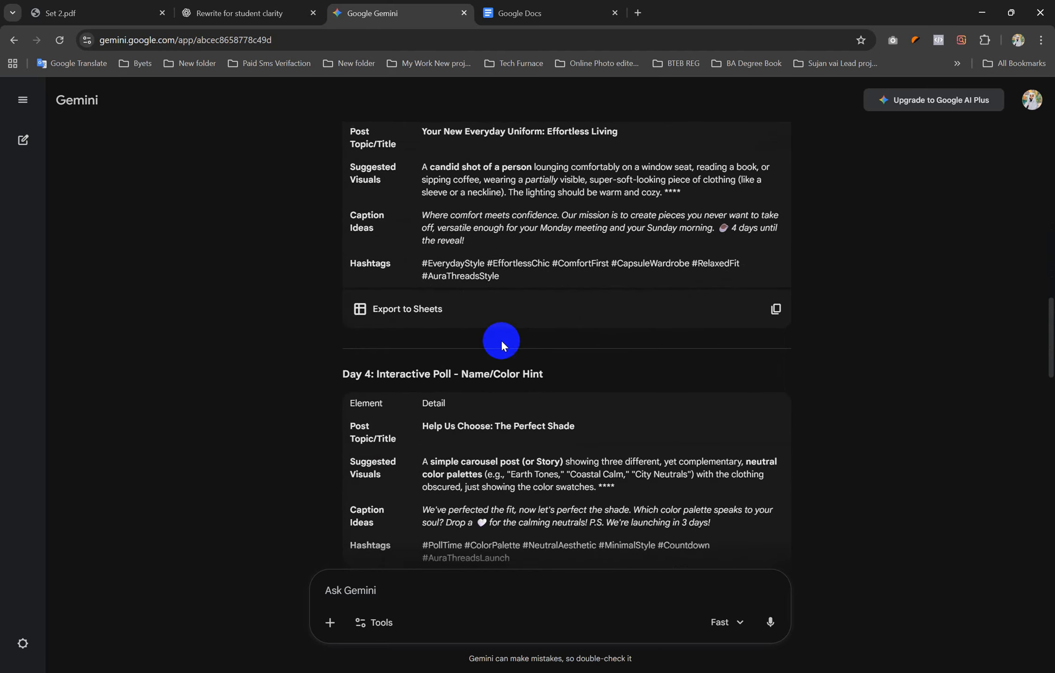
{"action": "scroll", "coordinate": [500, 337], "scroll_direction": "down", "scroll_amount": 3}
{"action": "scroll", "coordinate": [497, 329], "scroll_direction": "down", "scroll_amount": 3}
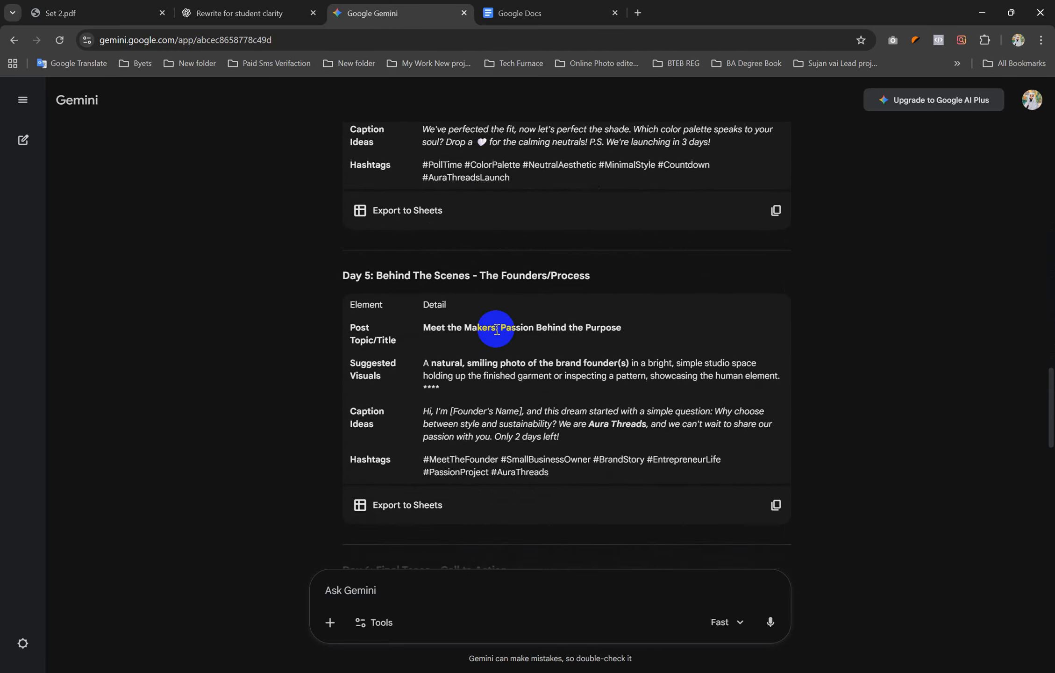
{"action": "scroll", "coordinate": [497, 330], "scroll_direction": "down", "scroll_amount": 6}
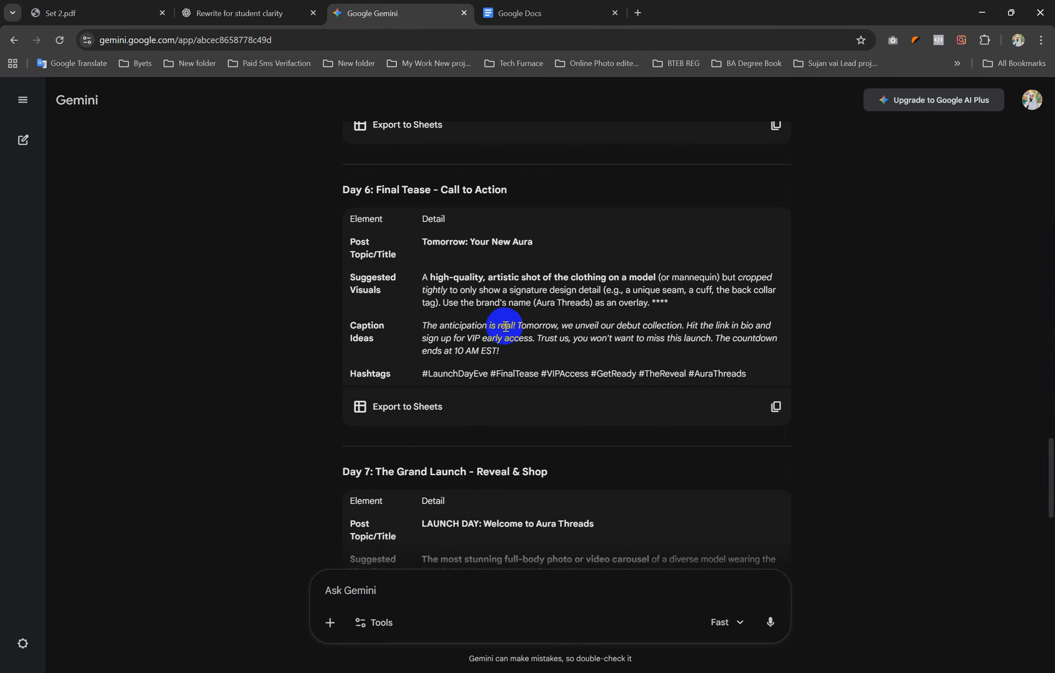
{"action": "scroll", "coordinate": [498, 328], "scroll_direction": "down", "scroll_amount": 5}
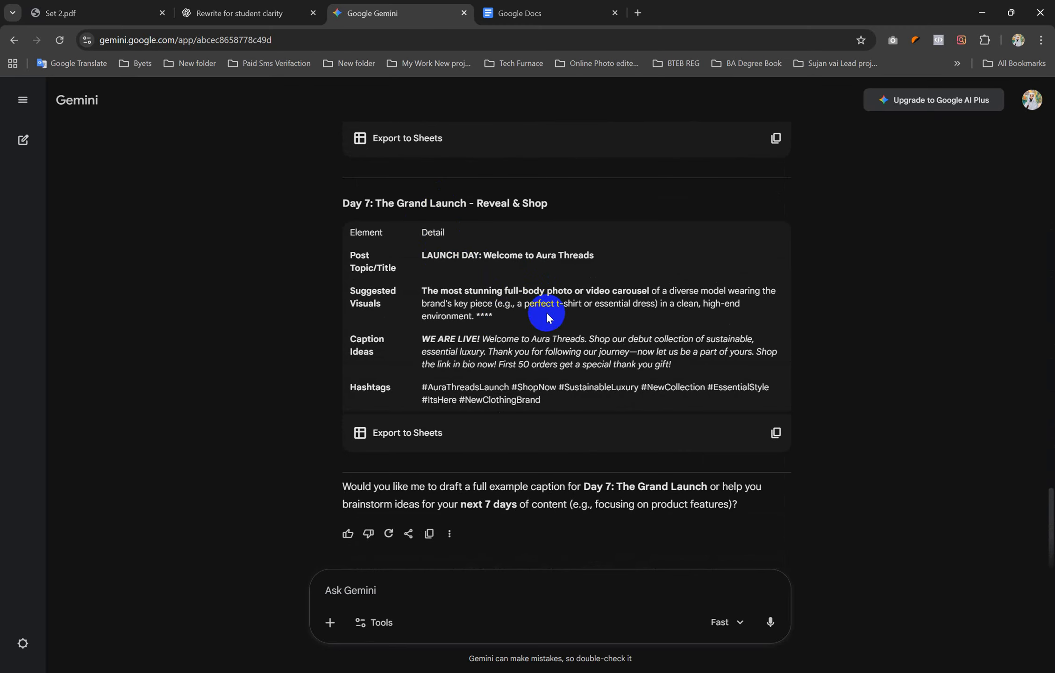
{"action": "scroll", "coordinate": [547, 312], "scroll_direction": "up", "scroll_amount": 19}
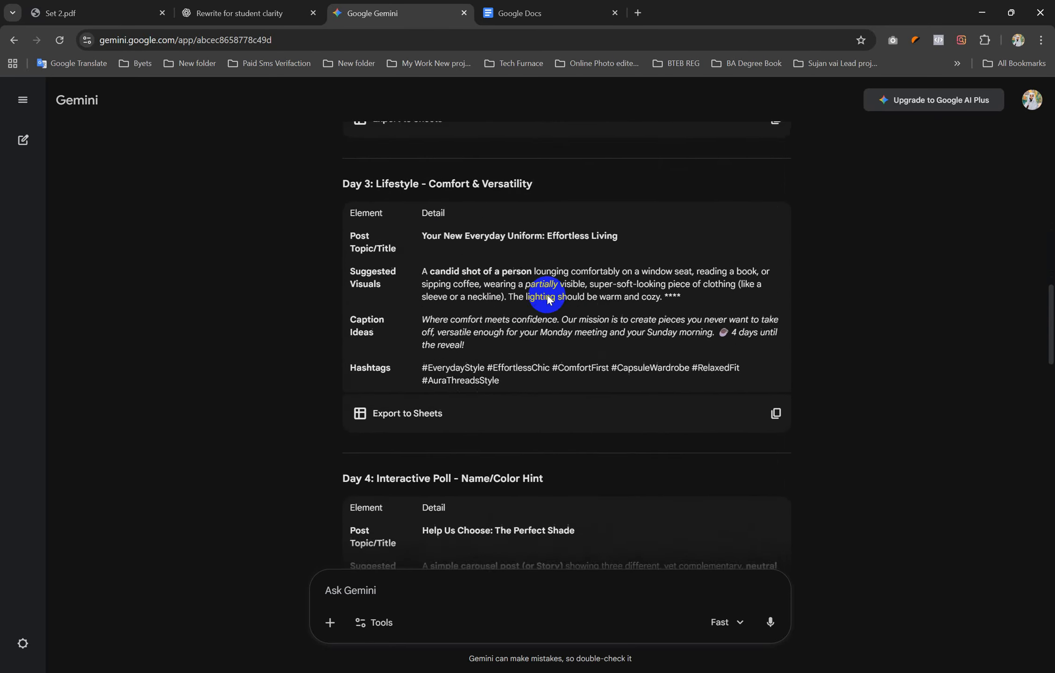
{"action": "scroll", "coordinate": [547, 299], "scroll_direction": "up", "scroll_amount": 12}
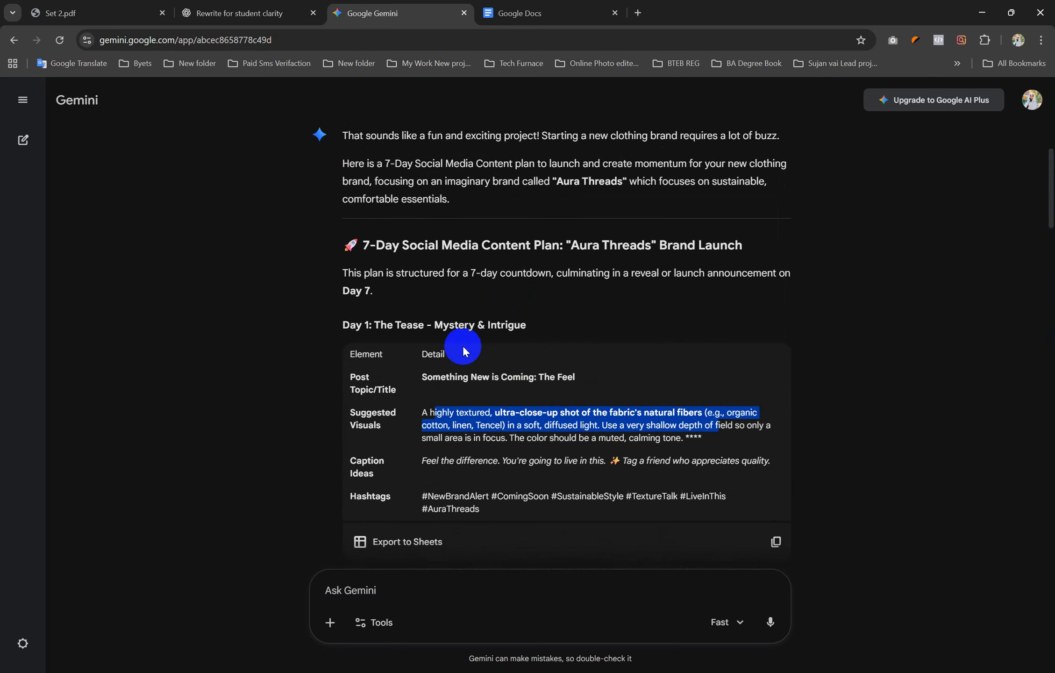
{"action": "left_click", "coordinate": [492, 357]}
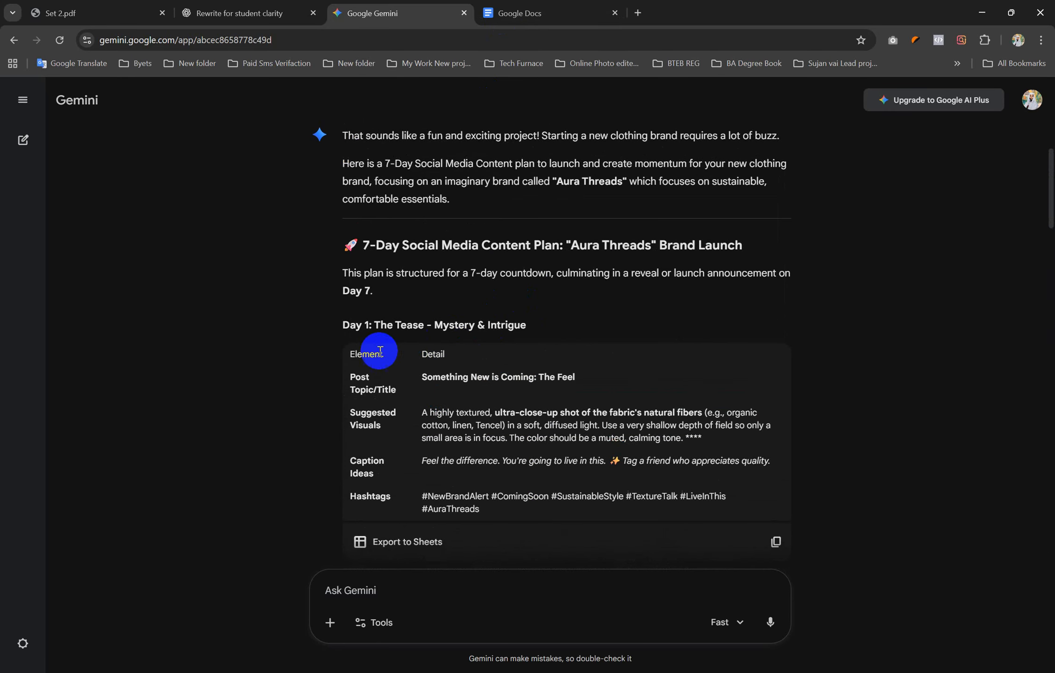
{"action": "left_click_drag", "start_coordinate": [352, 353], "coordinate": [701, 514]}
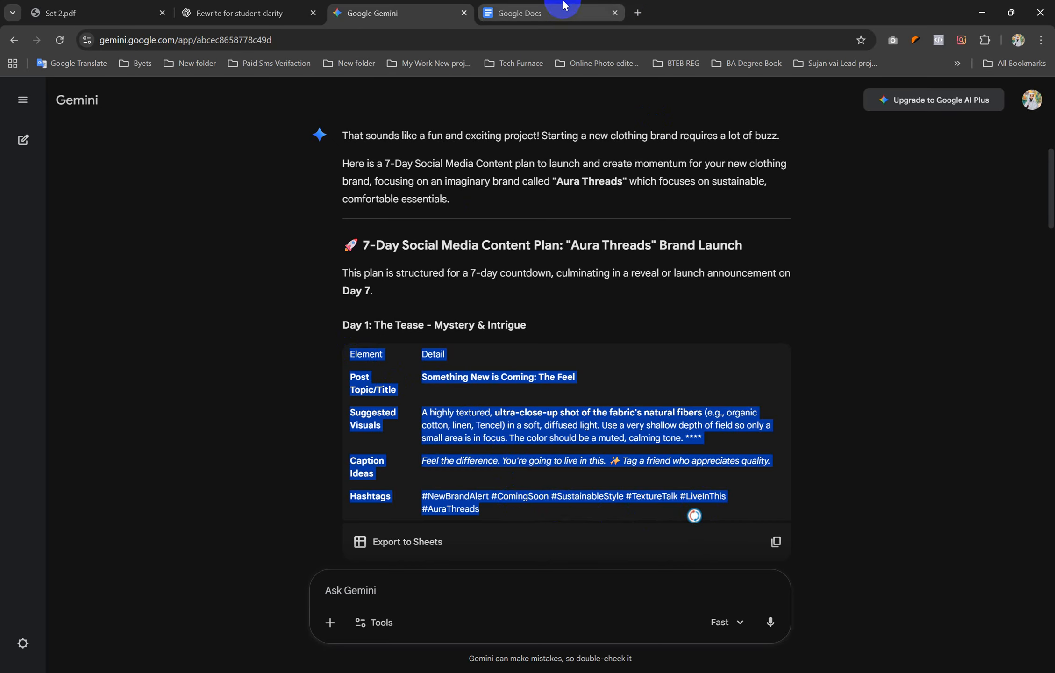
{"action": "left_click", "coordinate": [389, 329]}
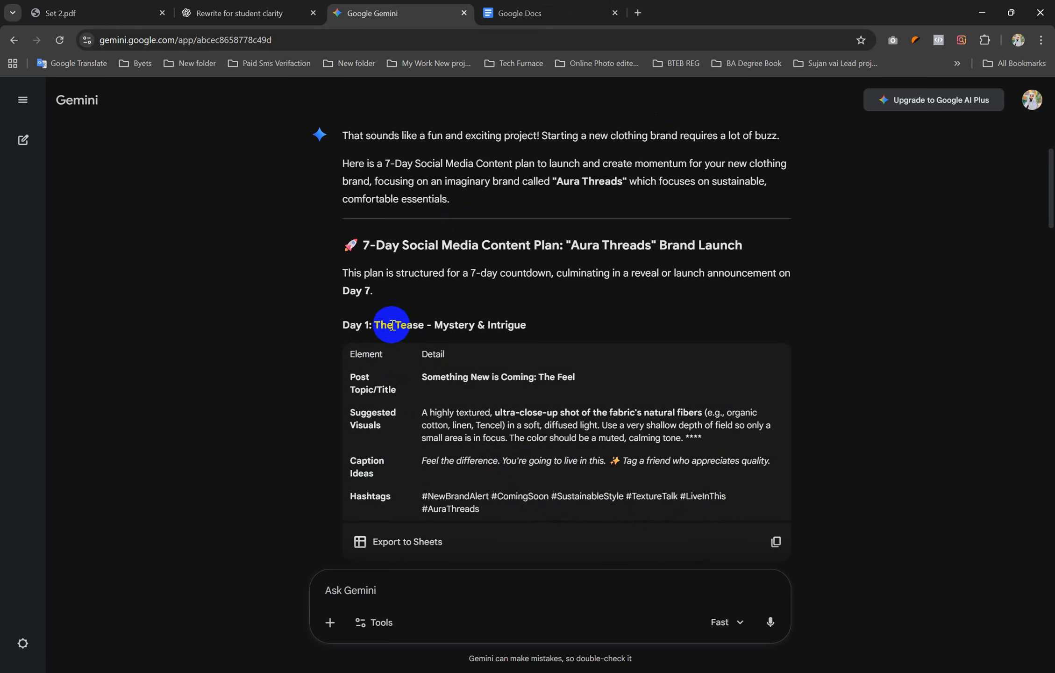
{"action": "left_click_drag", "start_coordinate": [341, 322], "coordinate": [370, 322]}
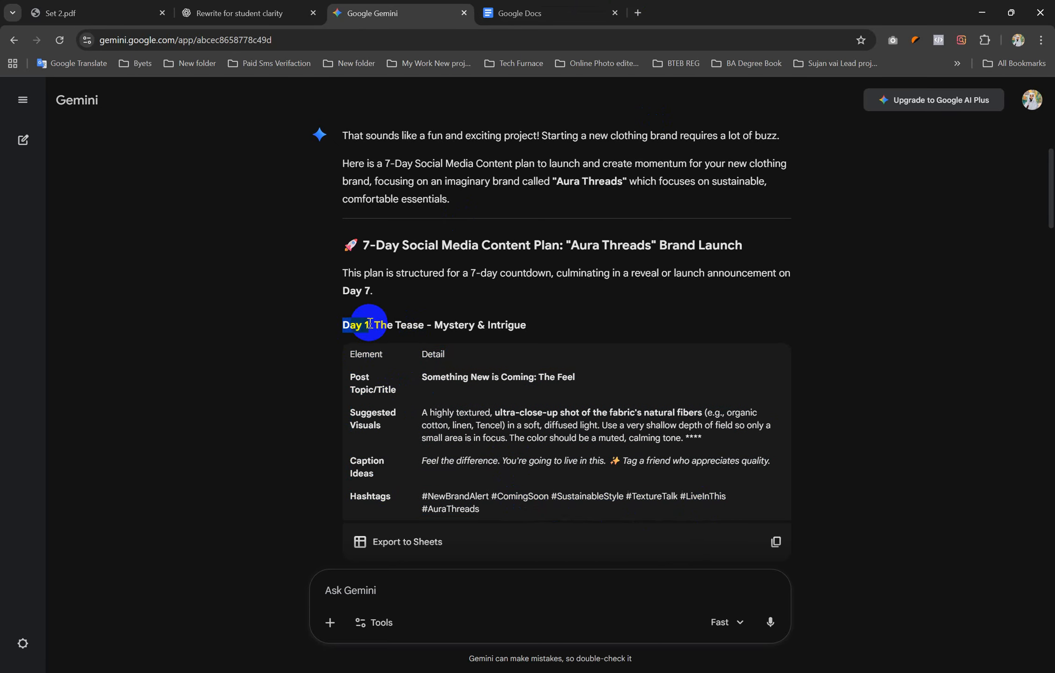
Step: Create a blank Google Docs document and title it "Create a 7-Day Social Media Content", copied from the Job-1 name in the Set 2 PDF
{"action": "left_click", "coordinate": [486, 13]}
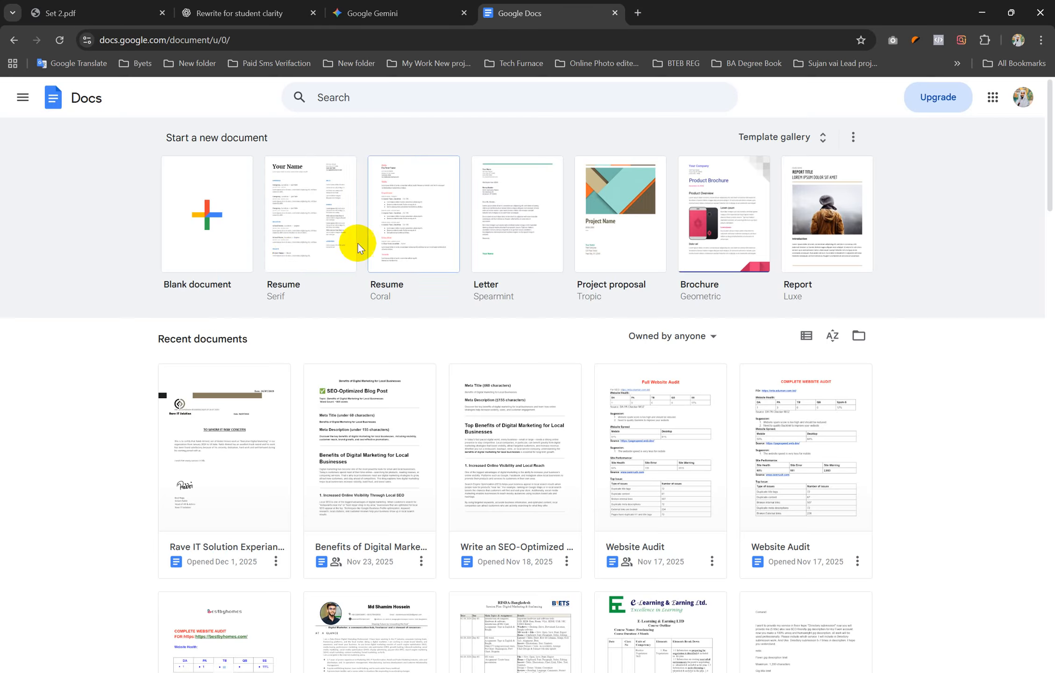
{"action": "left_click", "coordinate": [212, 208]}
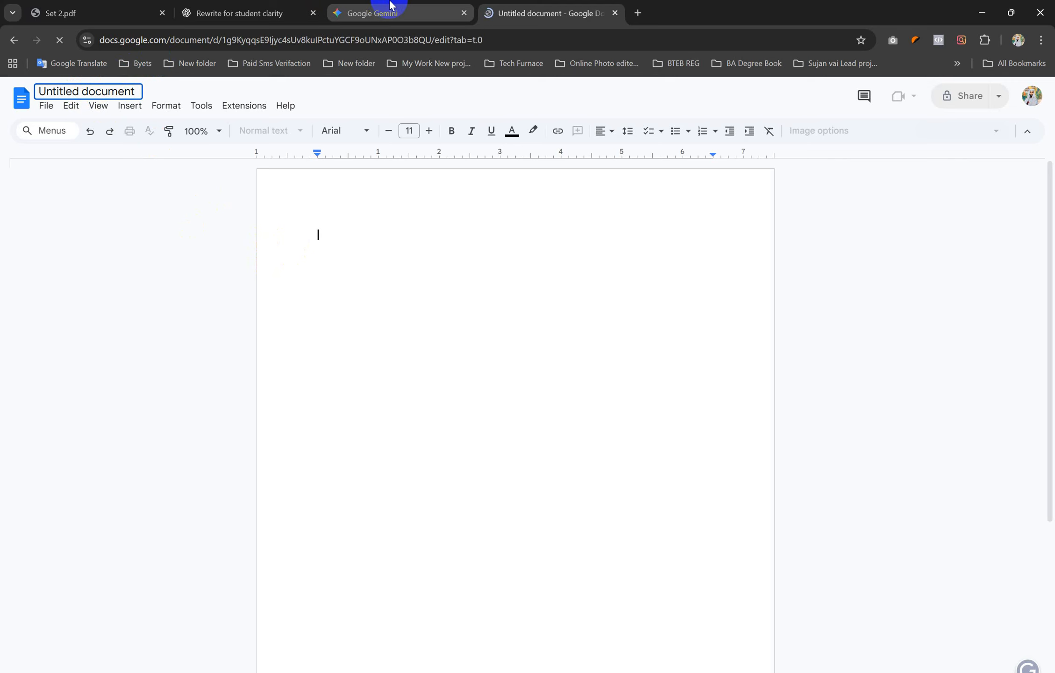
{"action": "left_click", "coordinate": [185, 11]}
{"action": "left_click", "coordinate": [140, 11]}
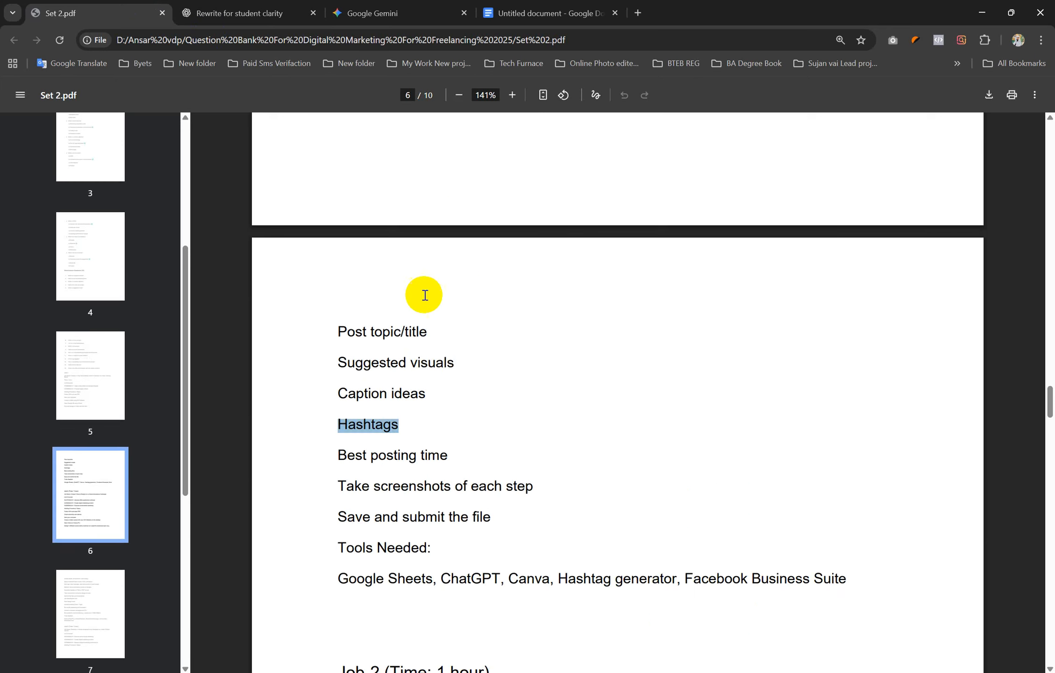
{"action": "scroll", "coordinate": [502, 417], "scroll_direction": "up", "scroll_amount": 8}
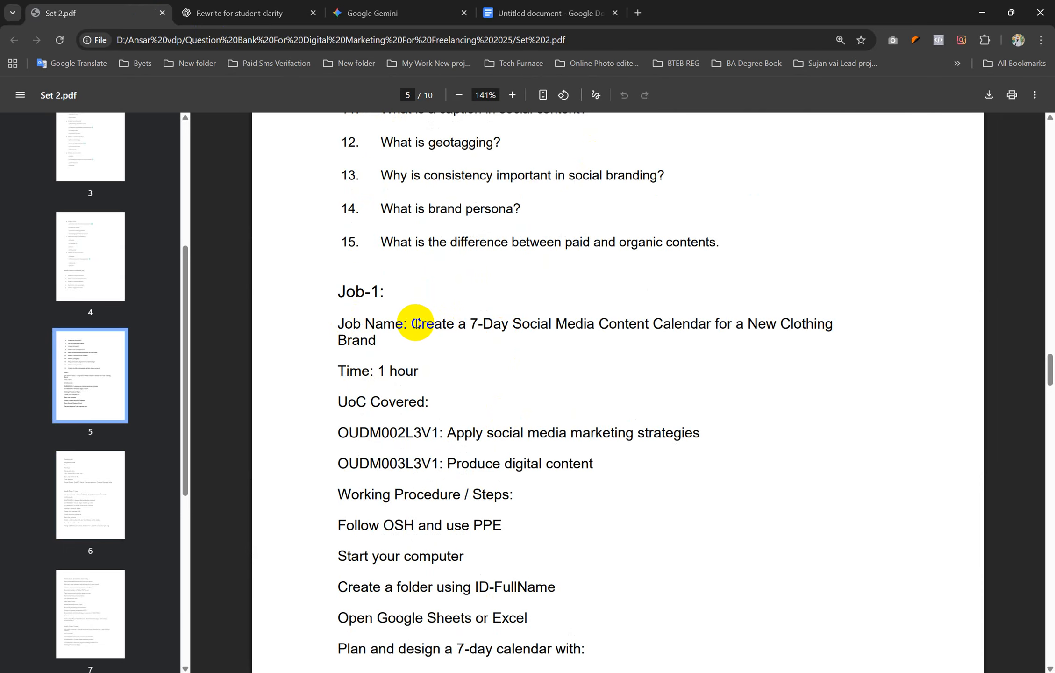
{"action": "left_click_drag", "start_coordinate": [412, 323], "coordinate": [649, 324]}
{"action": "key", "text": "ctrl+c"}
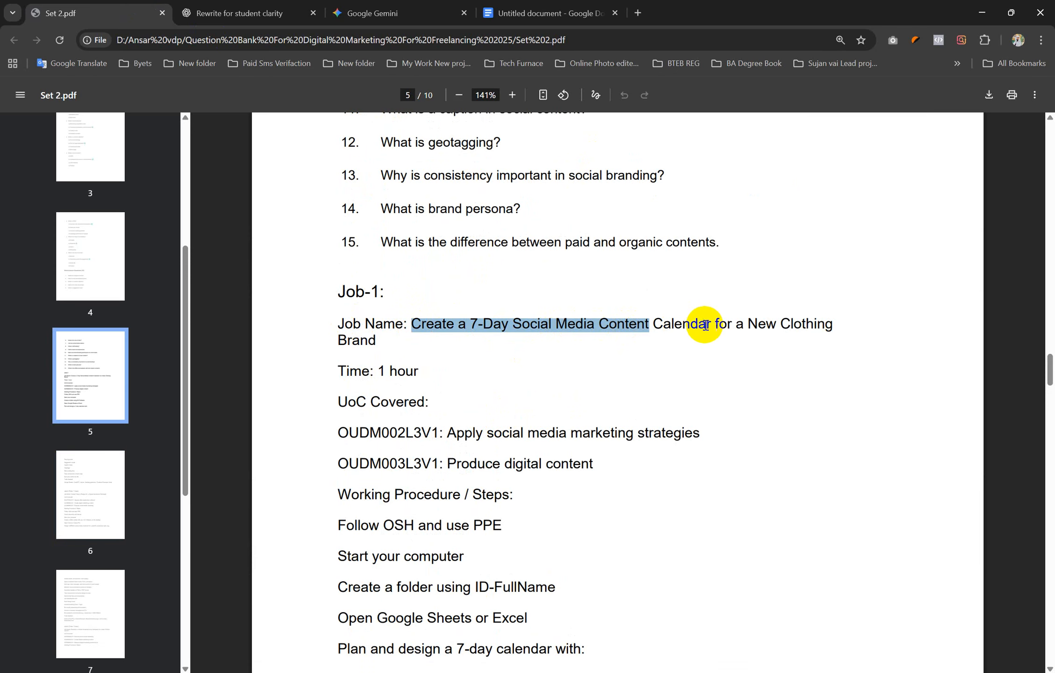
{"action": "left_click", "coordinate": [516, 13]}
{"action": "left_click", "coordinate": [74, 89]}
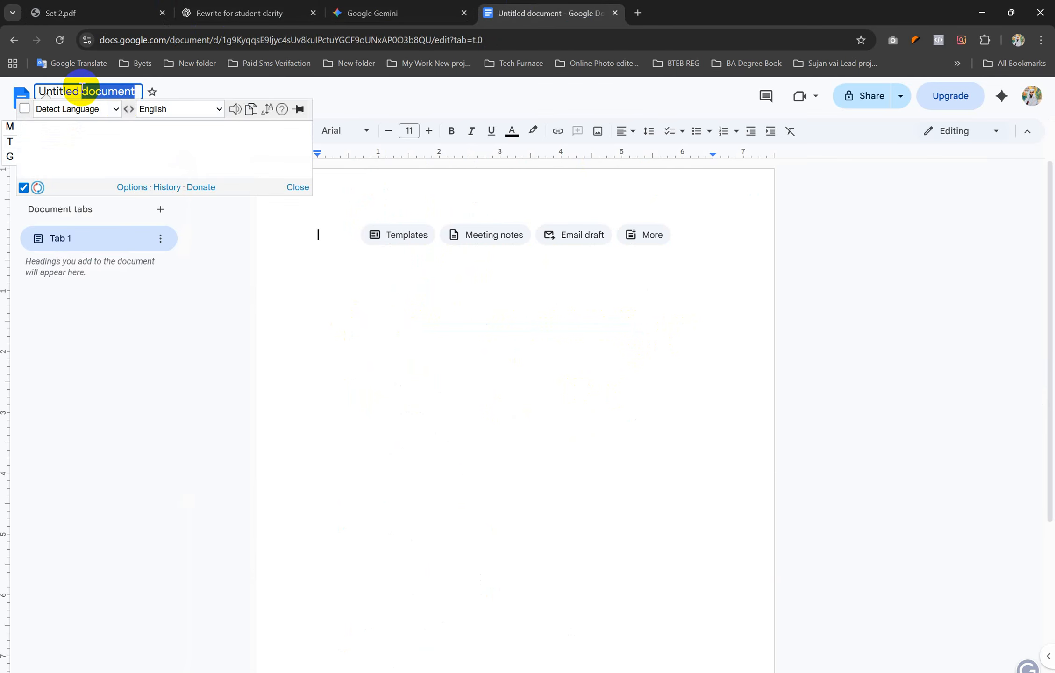
{"action": "key", "text": "ctrl+v"}
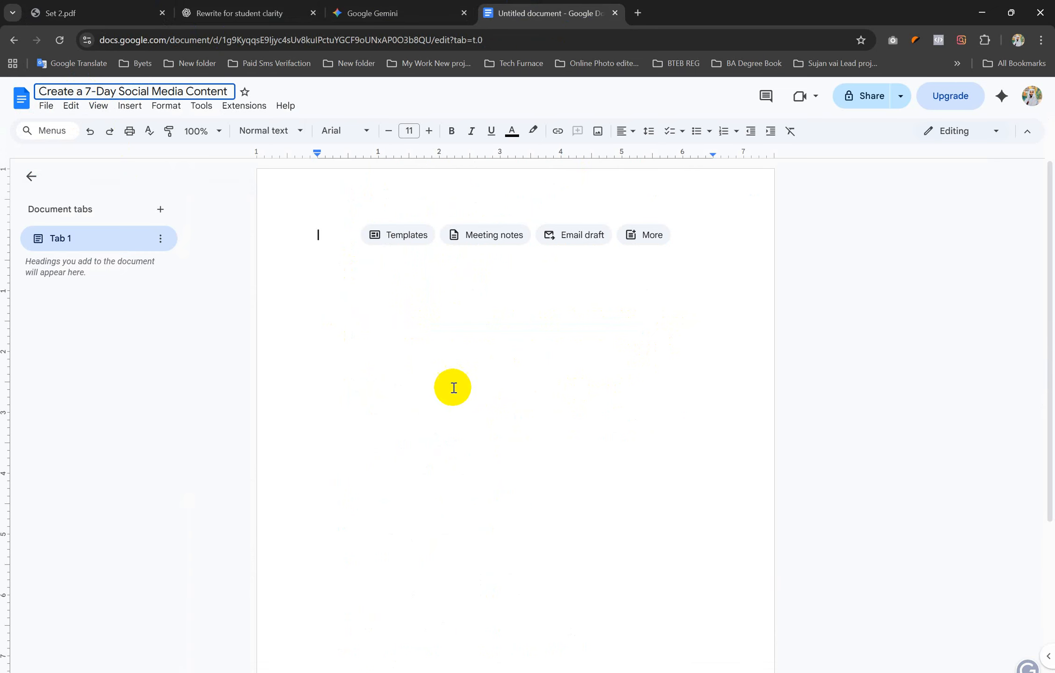
{"action": "left_click", "coordinate": [449, 389]}
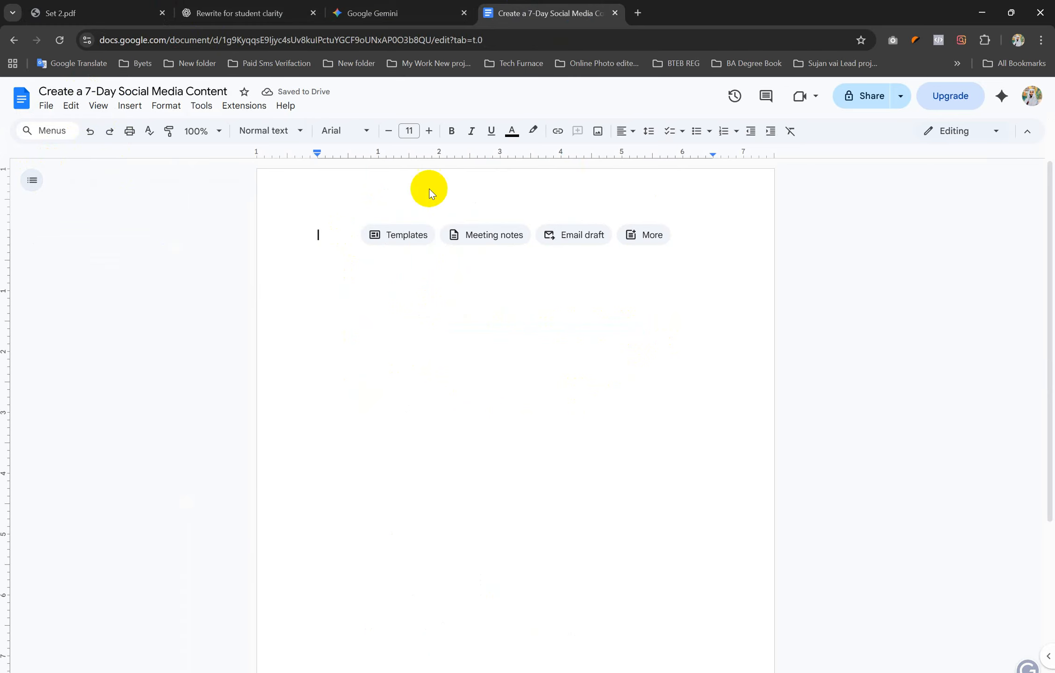
Step: Copy "Day 1" from the Gemini plan and paste it as the first line of the Google Docs document
{"action": "left_click", "coordinate": [403, 11]}
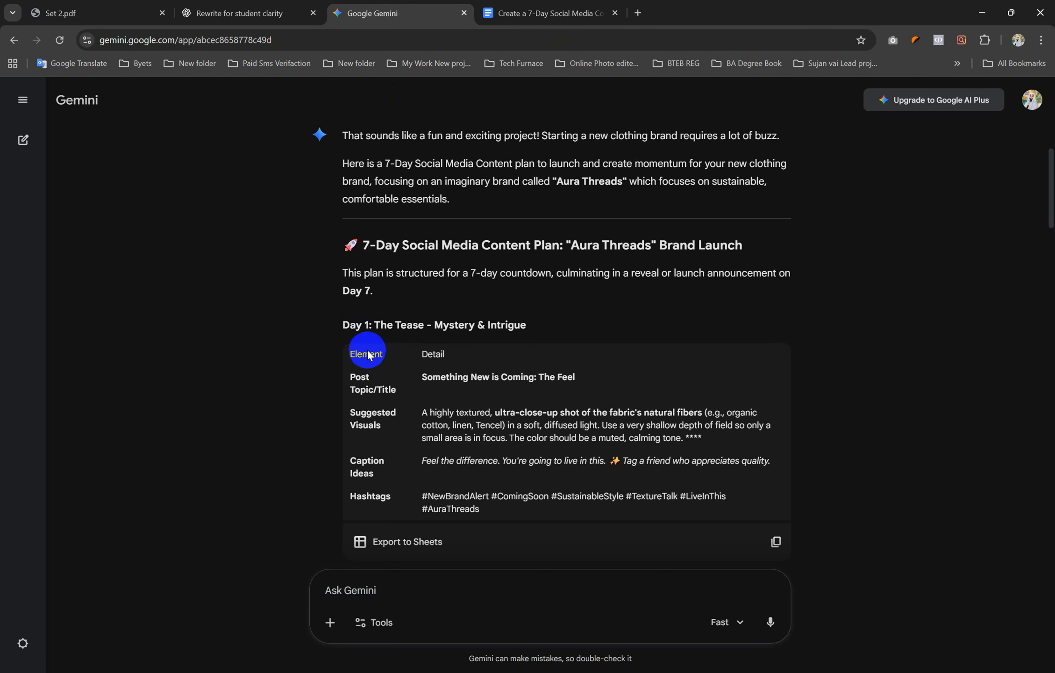
{"action": "mouse_move", "coordinate": [342, 325]}
{"action": "left_mouse_down"}
{"action": "mouse_move", "coordinate": [366, 323]}
{"action": "mouse_move", "coordinate": [343, 323]}
{"action": "left_mouse_up"}
{"action": "key", "text": "ctrl+c"}
{"action": "left_click", "coordinate": [495, 13]}
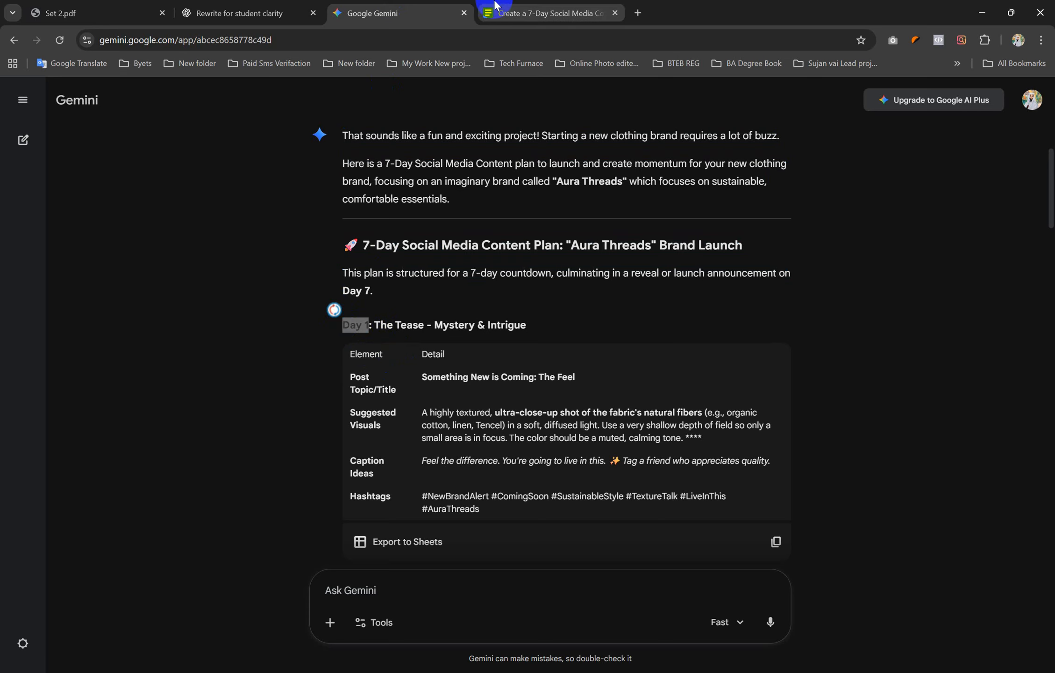
{"action": "key", "text": "ctrl+v"}
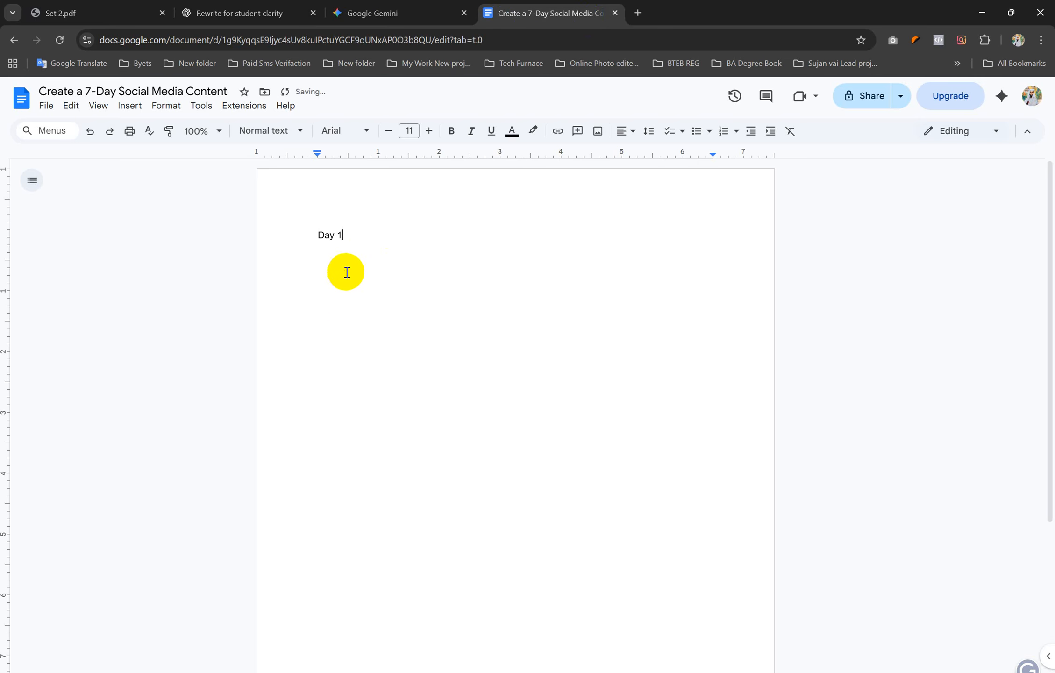
Step: Copy the Day 1 table from Gemini and paste it below the "Day 1" line in the Google Docs document
{"action": "left_click", "coordinate": [371, 10]}
{"action": "left_click", "coordinate": [394, 262]}
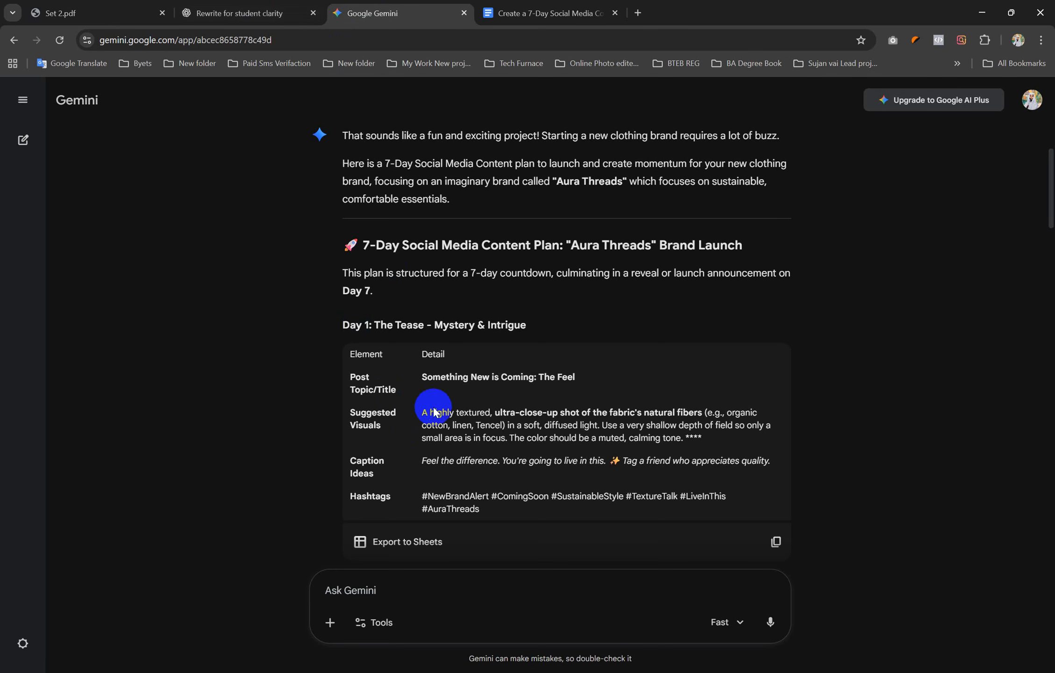
{"action": "left_click", "coordinate": [778, 549]}
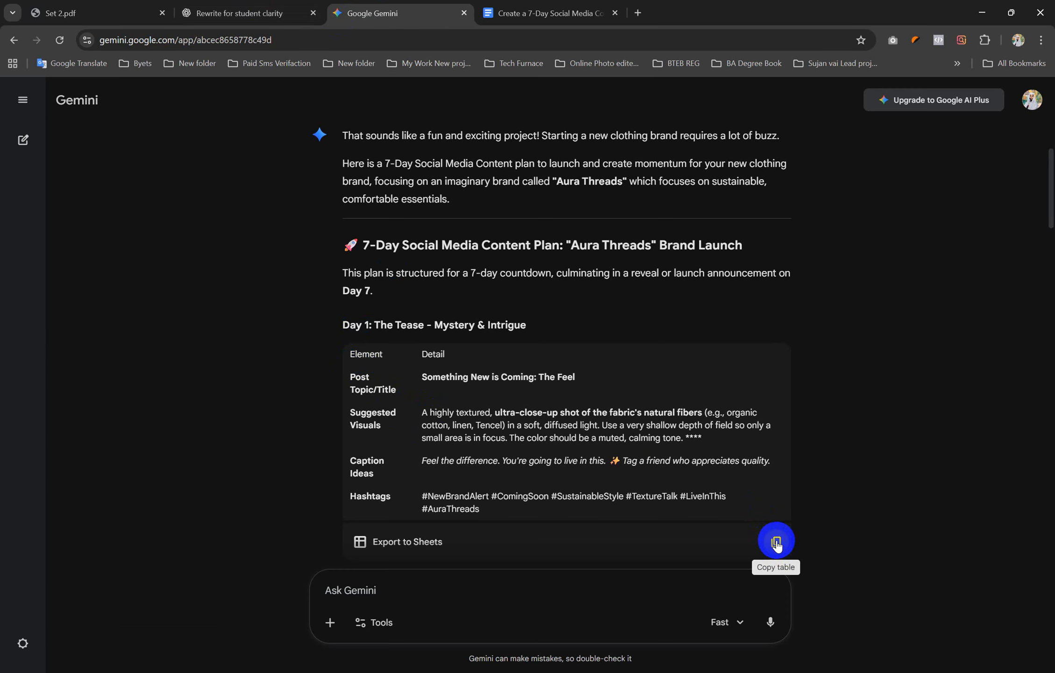
{"action": "left_click", "coordinate": [776, 542]}
{"action": "left_click", "coordinate": [537, 12]}
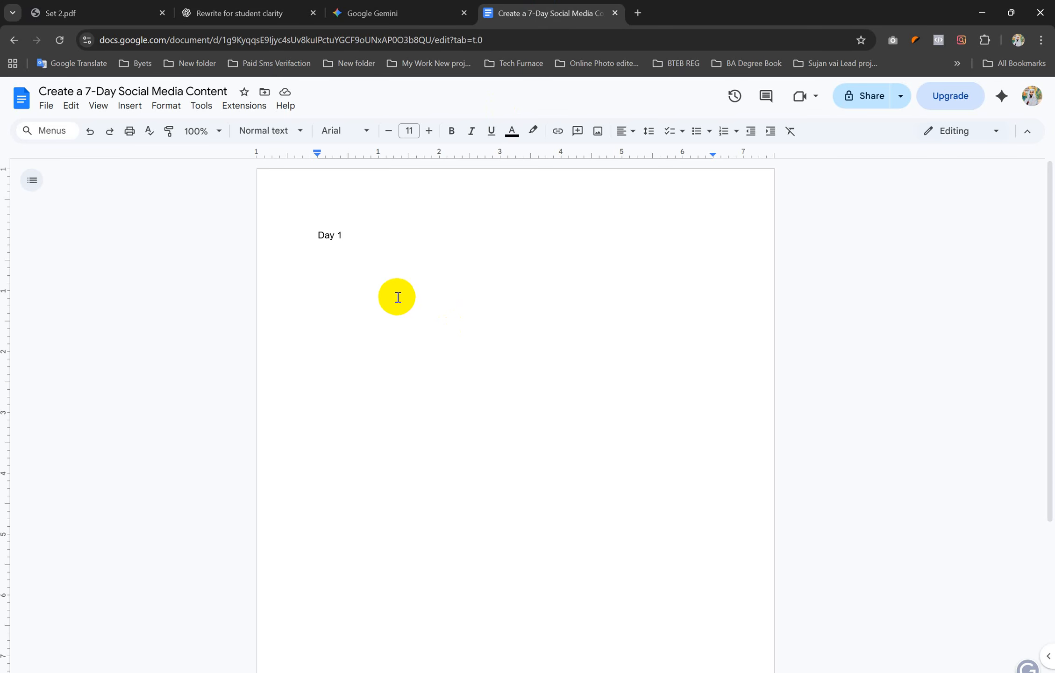
{"action": "key", "text": "ctrl+v"}
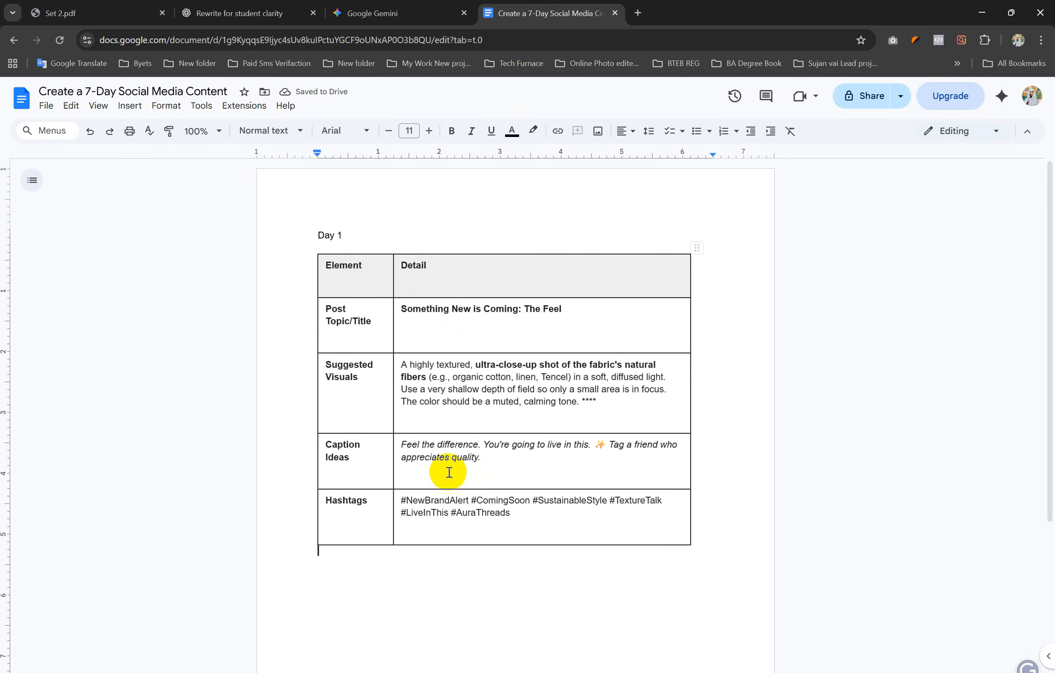
{"action": "left_click", "coordinate": [220, 7]}
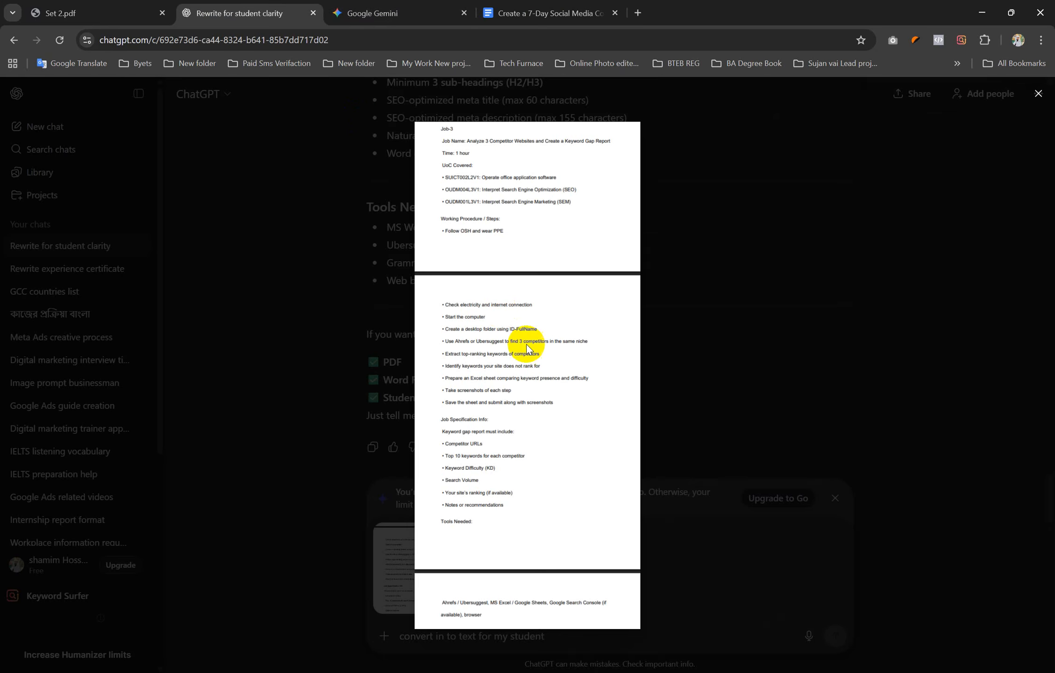
{"action": "left_click", "coordinate": [403, 13]}
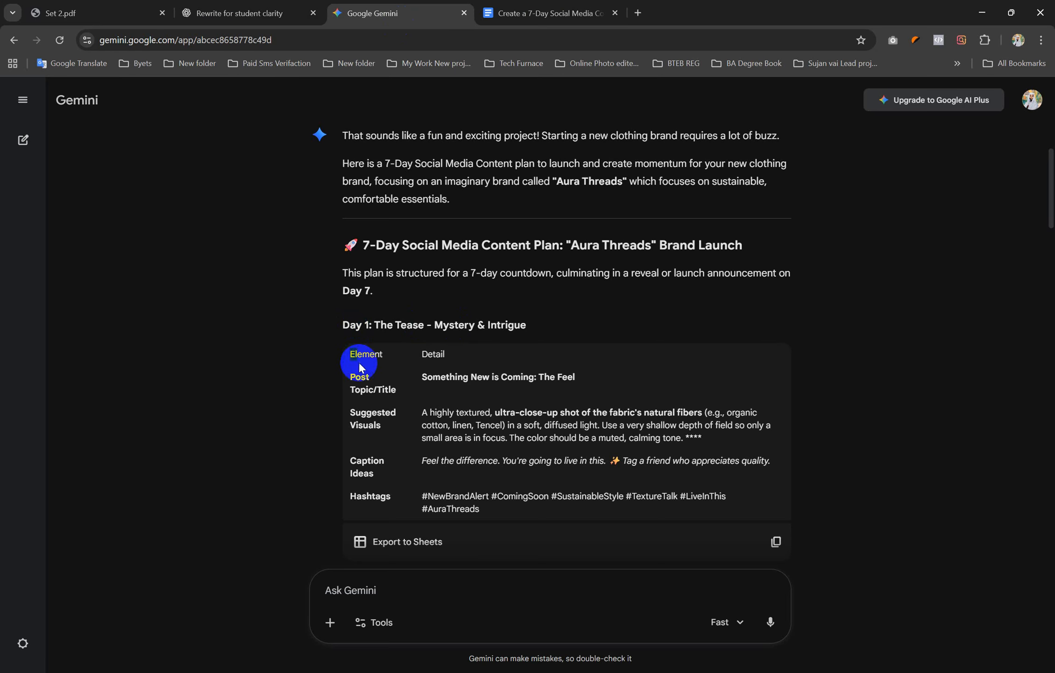
{"action": "left_click_drag", "start_coordinate": [360, 368], "coordinate": [502, 509]}
{"action": "left_click", "coordinate": [519, 14]}
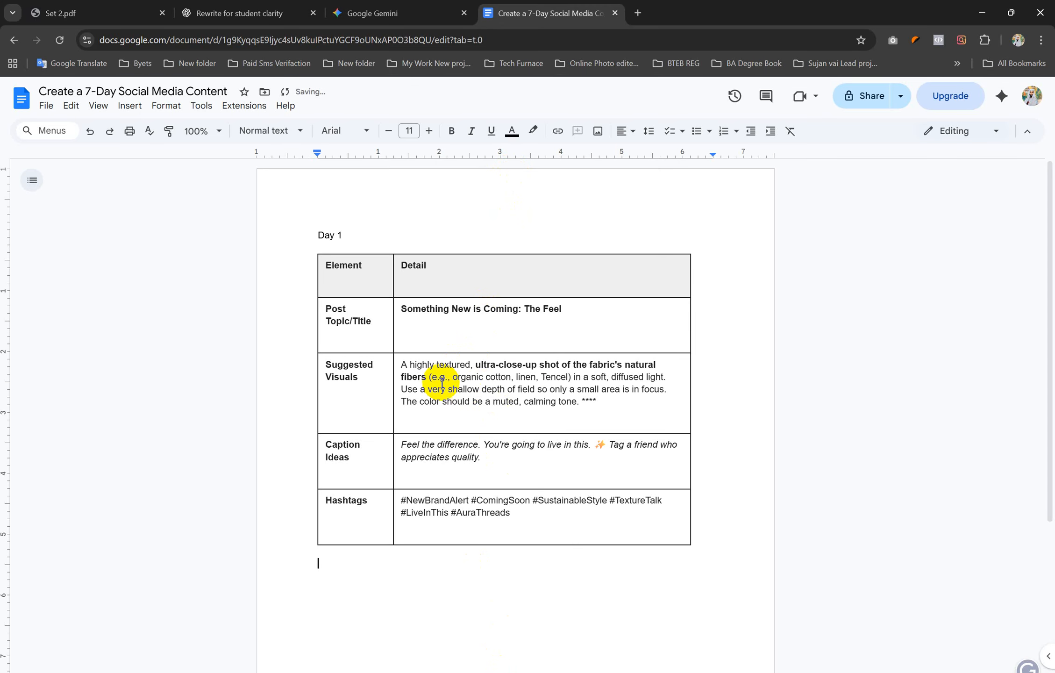
{"action": "left_click_drag", "start_coordinate": [466, 389], "coordinate": [507, 390]}
{"action": "left_click", "coordinate": [537, 377]}
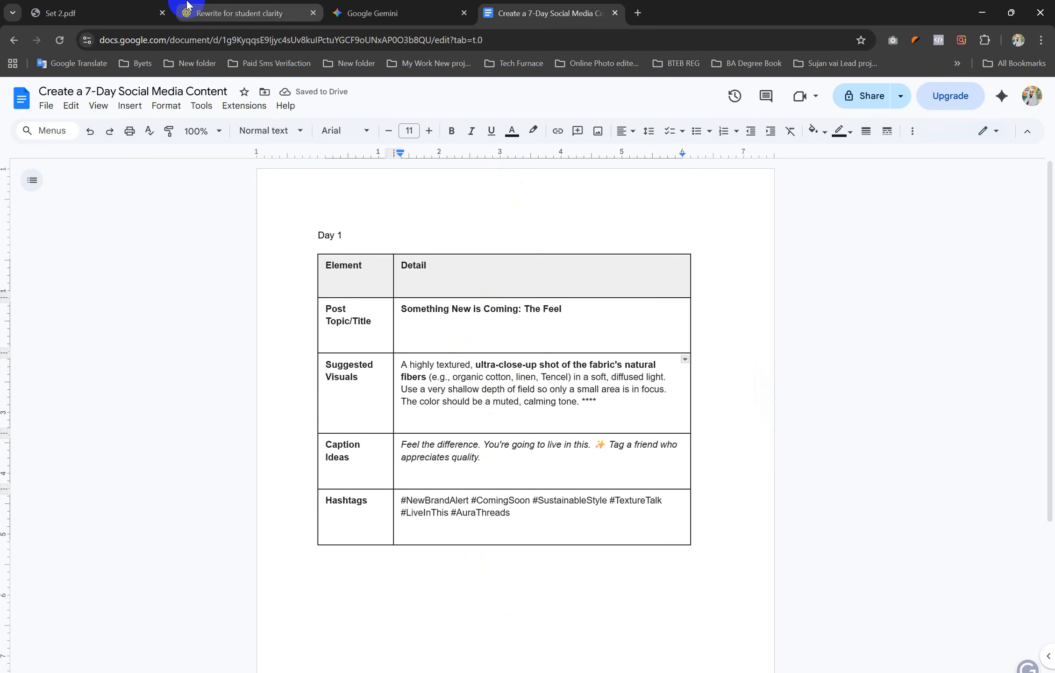
Step: Copy the Day 2 table from Gemini and paste it into the document under a "Day - 2" heading below the Day 1 table
{"action": "left_click", "coordinate": [377, 11]}
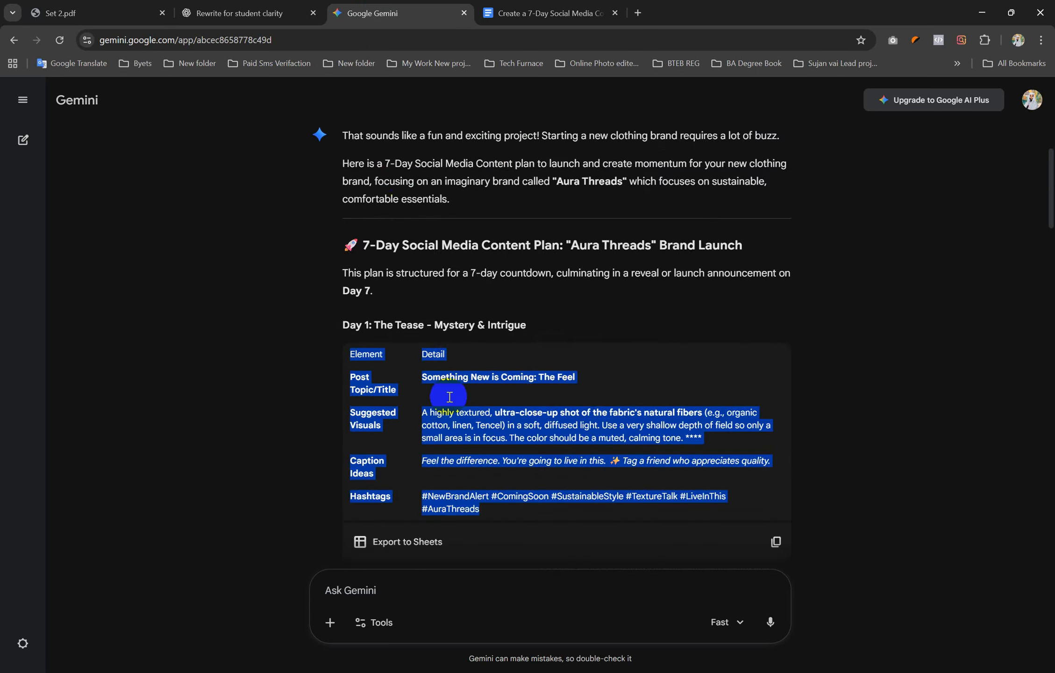
{"action": "scroll", "coordinate": [454, 411], "scroll_direction": "down", "scroll_amount": 2}
{"action": "scroll", "coordinate": [454, 426], "scroll_direction": "down", "scroll_amount": 5}
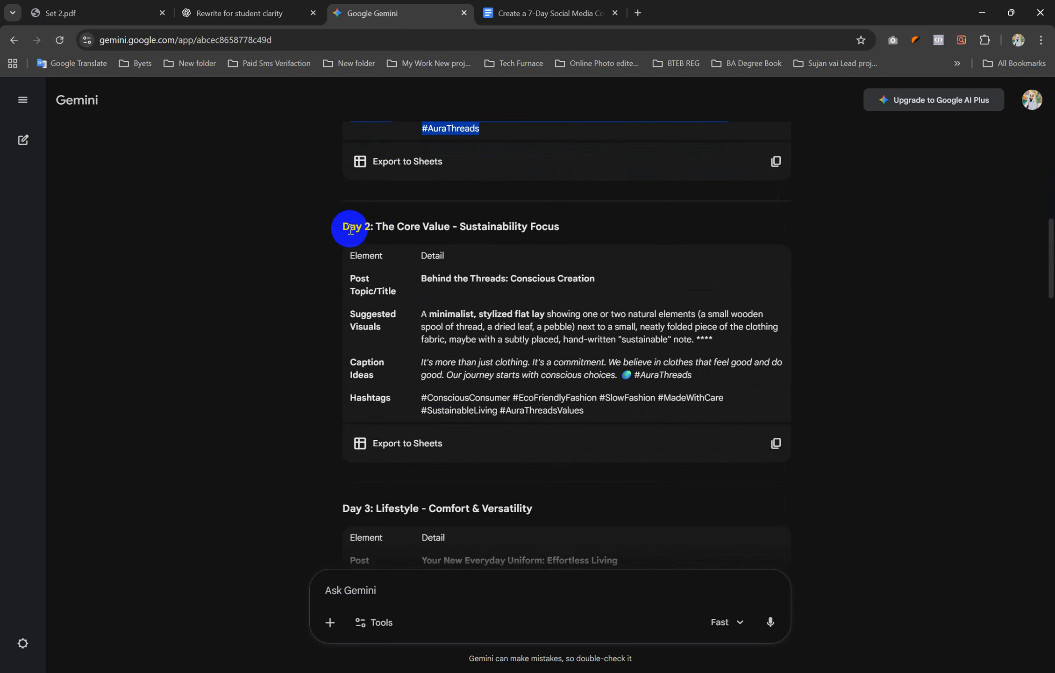
{"action": "left_click", "coordinate": [775, 443]}
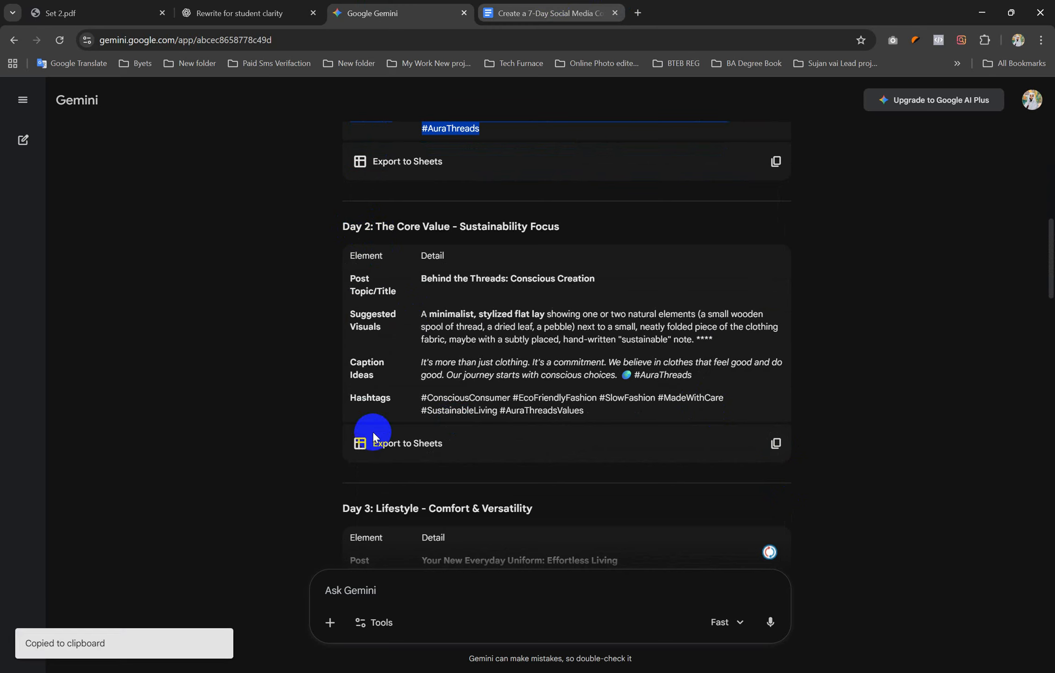
{"action": "key", "text": "ctrl+Tab"}
{"action": "scroll", "coordinate": [383, 491], "scroll_direction": "down", "scroll_amount": 4}
{"action": "left_click", "coordinate": [345, 404]}
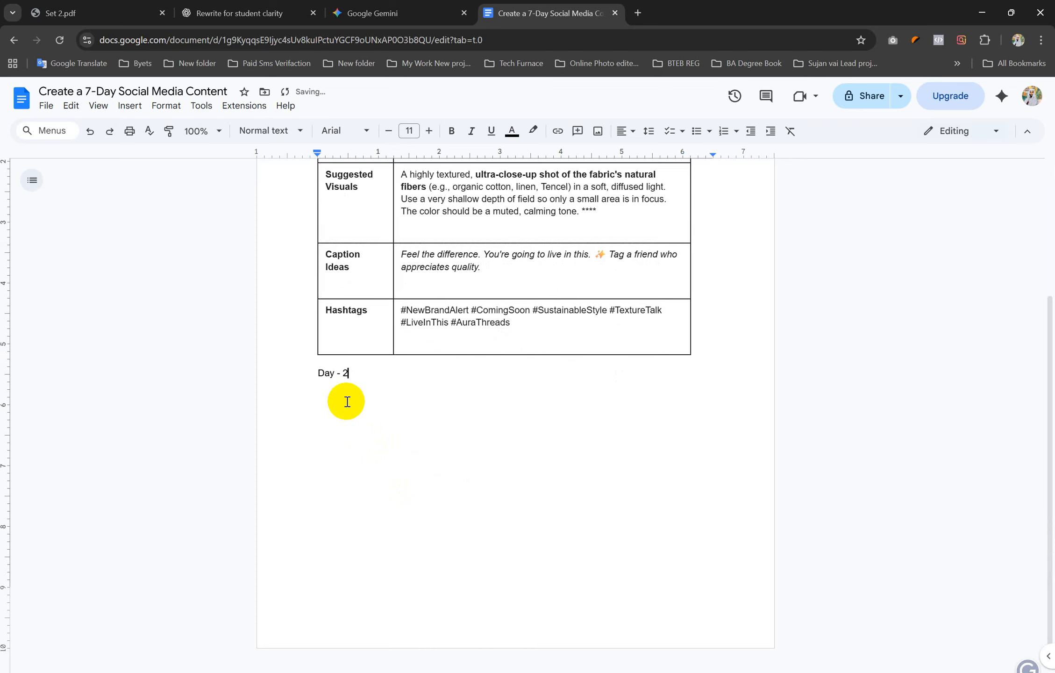
{"action": "key", "text": "ctrl+v"}
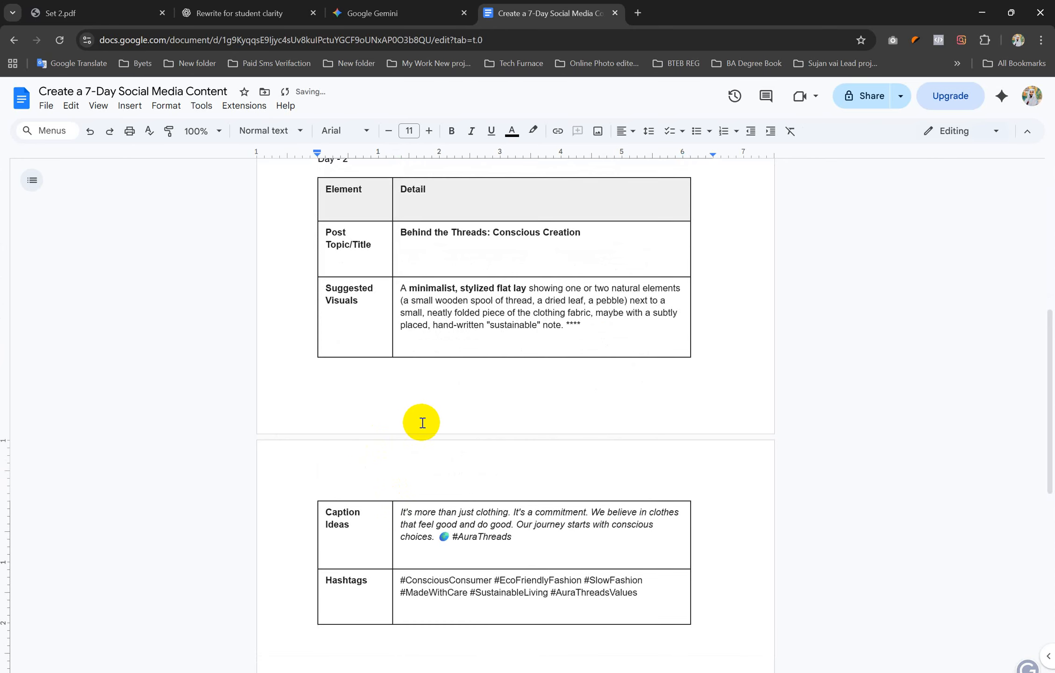
Step: Copy the Day 3 table from Gemini and paste it into the document under a "Day - 3" heading below the Day 2 table
{"action": "scroll", "coordinate": [416, 444], "scroll_direction": "down", "scroll_amount": 5}
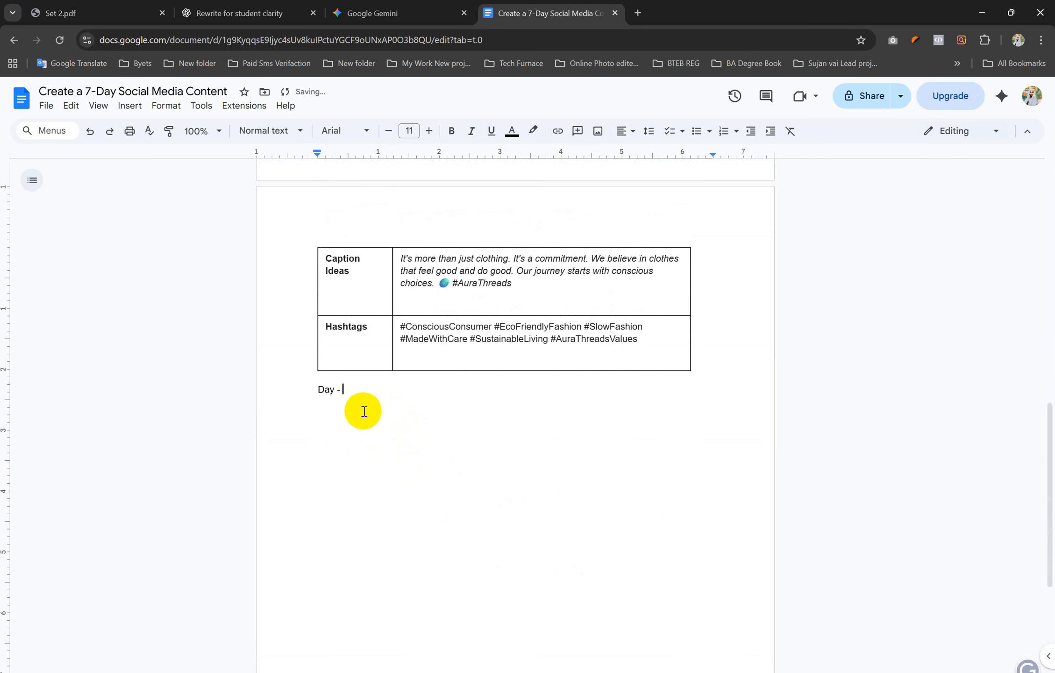
{"action": "left_click", "coordinate": [372, 12]}
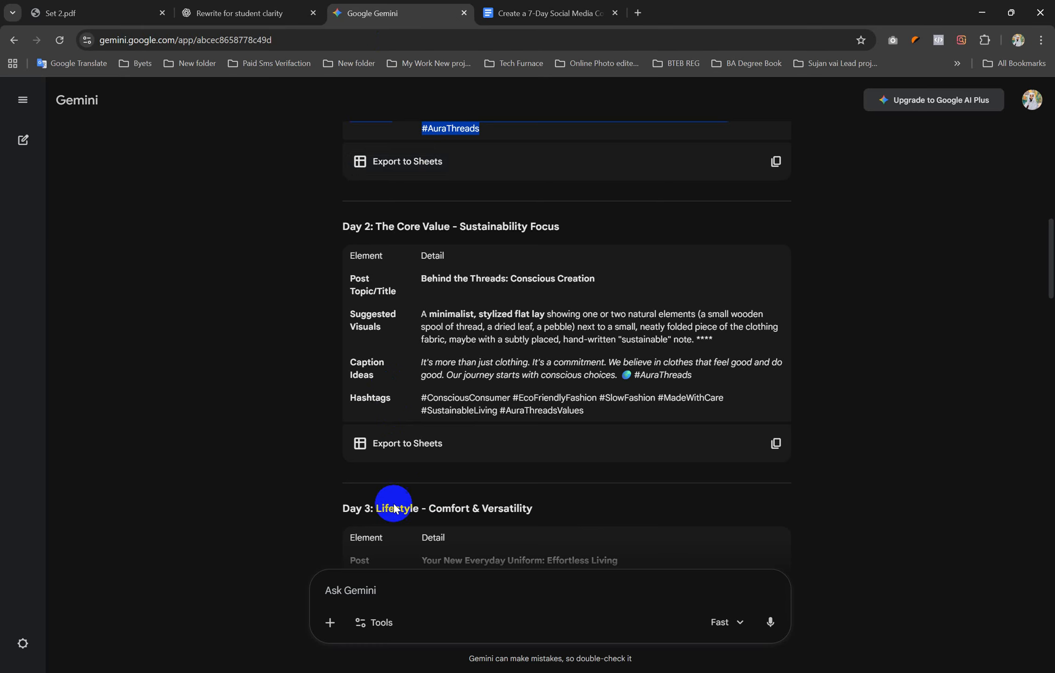
{"action": "scroll", "coordinate": [467, 481], "scroll_direction": "down", "scroll_amount": 8}
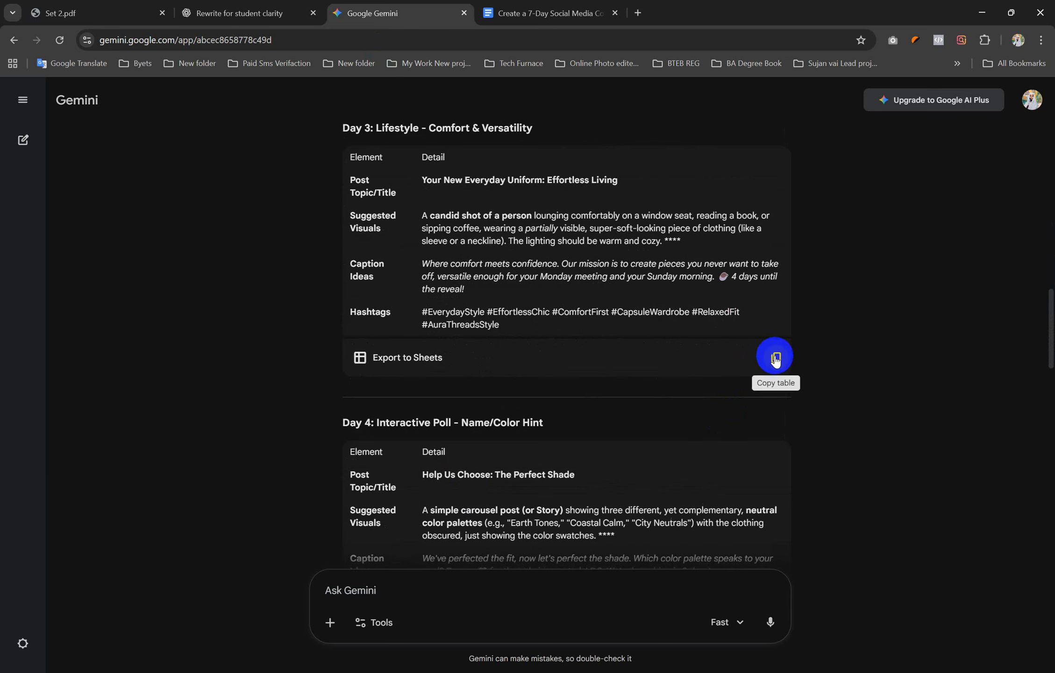
{"action": "left_click", "coordinate": [776, 358]}
{"action": "key", "text": "ctrl+Tab"}
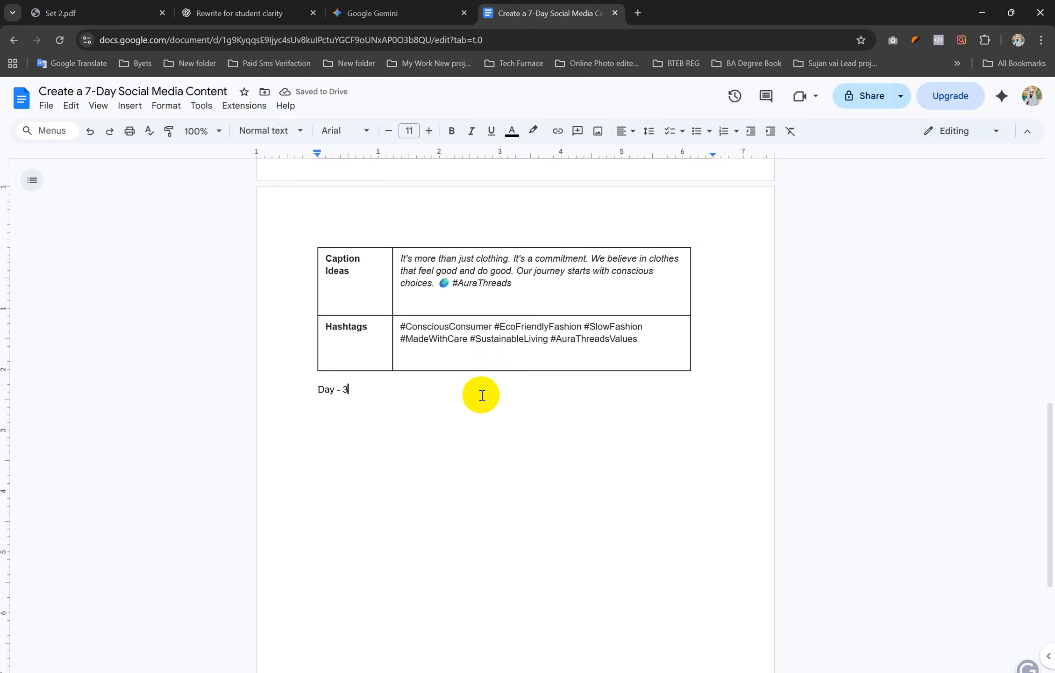
{"action": "key", "text": "ctrl+v"}
Step: Add a "Day - 4" heading below the Day 3 table and paste the Day 4 table copied from Gemini under it
{"action": "scroll", "coordinate": [477, 406], "scroll_direction": "down", "scroll_amount": 5}
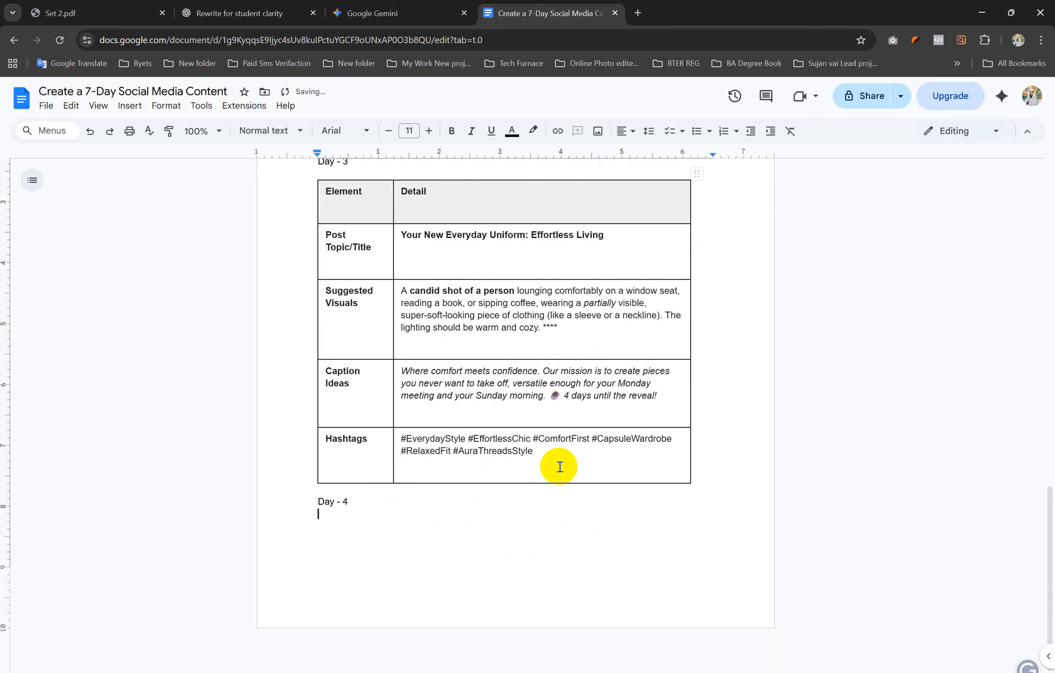
{"action": "left_click", "coordinate": [372, 13]}
{"action": "scroll", "coordinate": [459, 395], "scroll_direction": "down", "scroll_amount": 6}
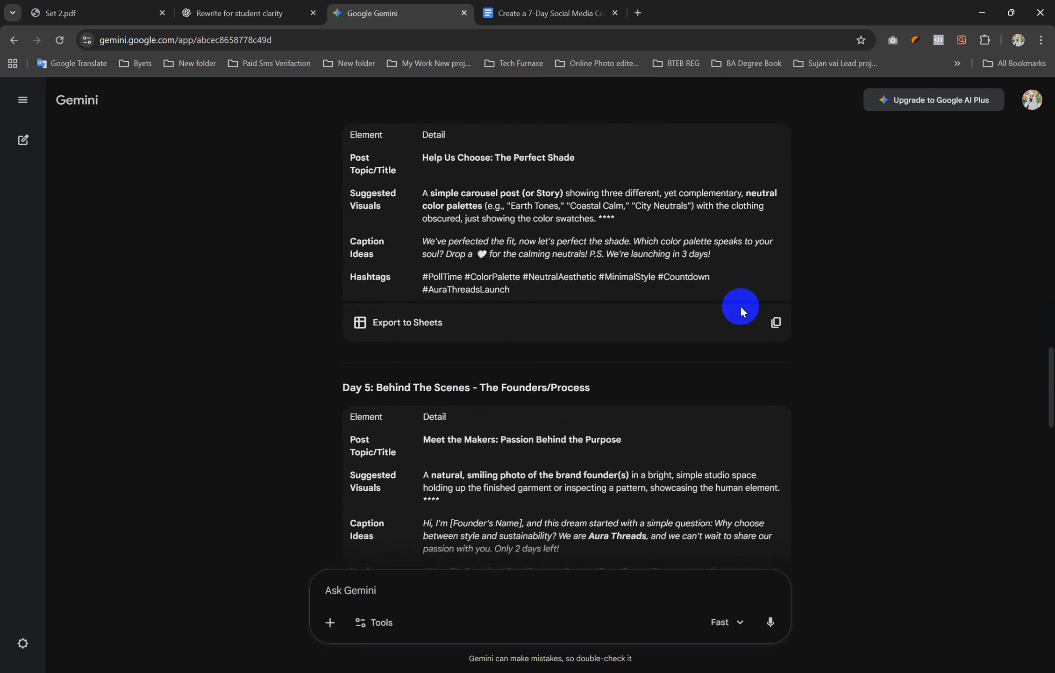
{"action": "left_click", "coordinate": [776, 323]}
{"action": "left_click", "coordinate": [542, 14]}
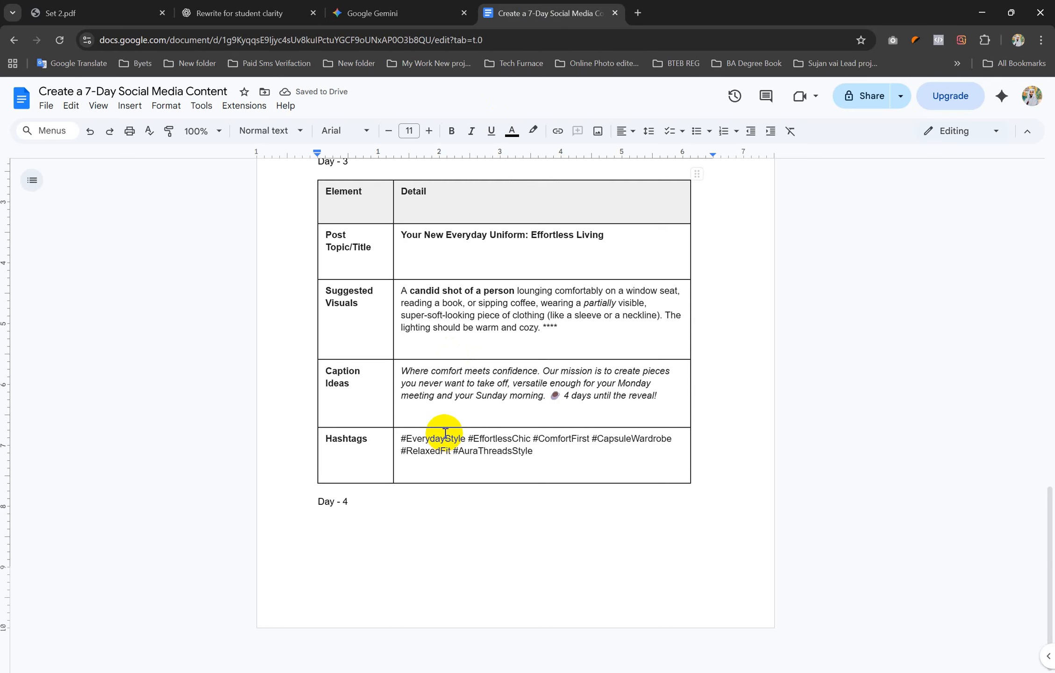
{"action": "key", "text": "ctrl+v"}
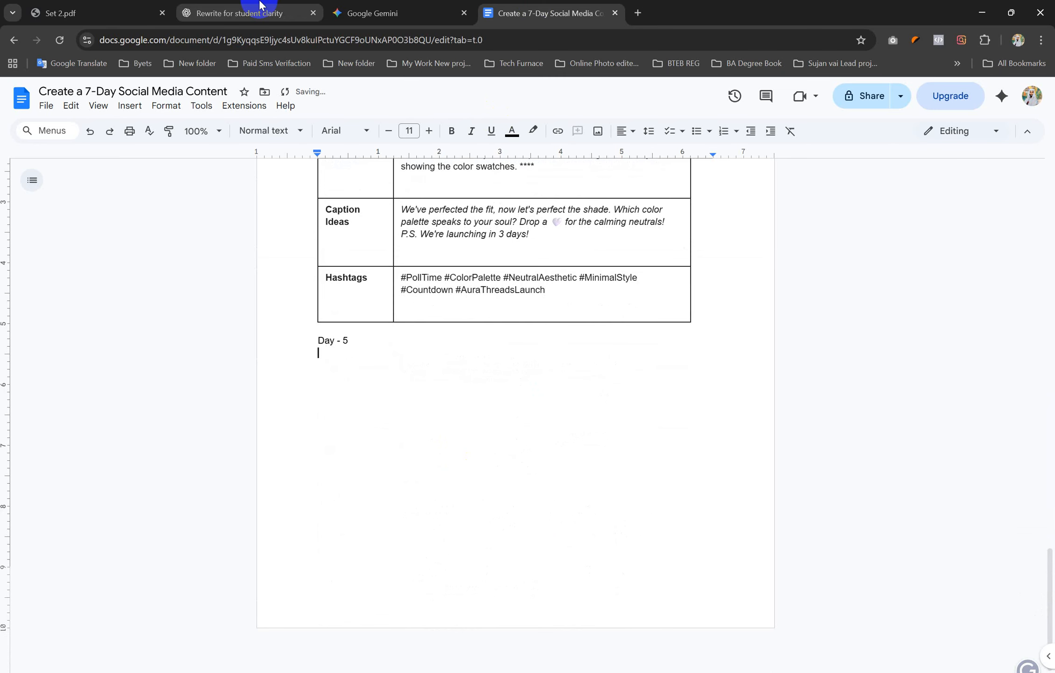
Step: Add a "Day - 5" heading below the Day 4 table and paste the Day 5 table copied from Gemini under it
{"action": "left_click", "coordinate": [373, 14]}
{"action": "scroll", "coordinate": [499, 396], "scroll_direction": "down", "scroll_amount": 3}
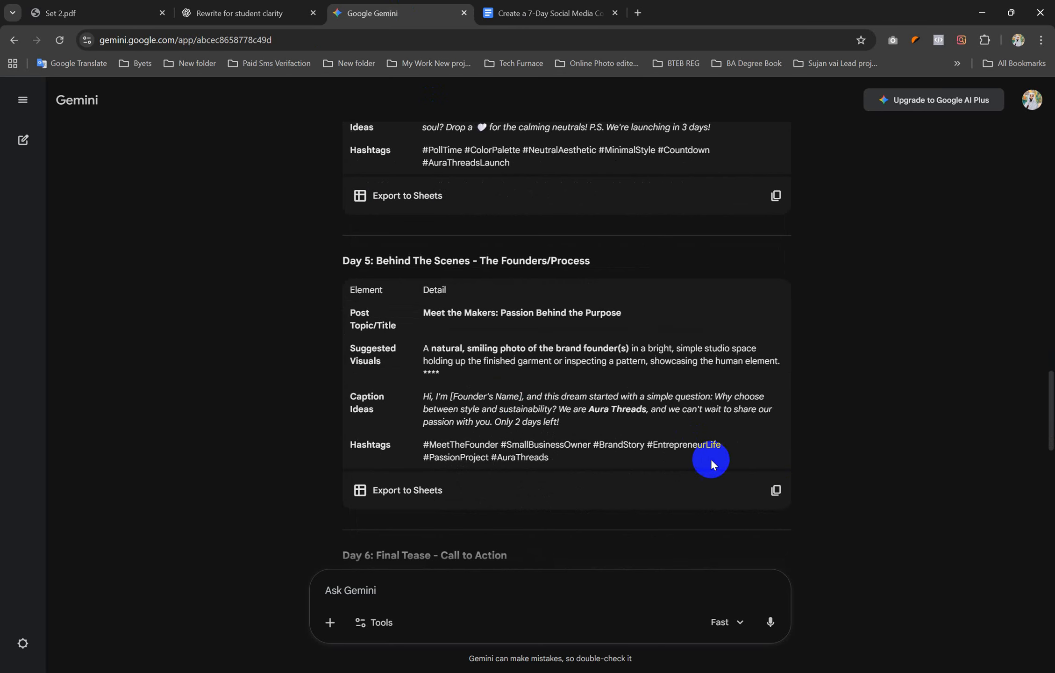
{"action": "left_click", "coordinate": [776, 490]}
{"action": "left_click", "coordinate": [542, 13]}
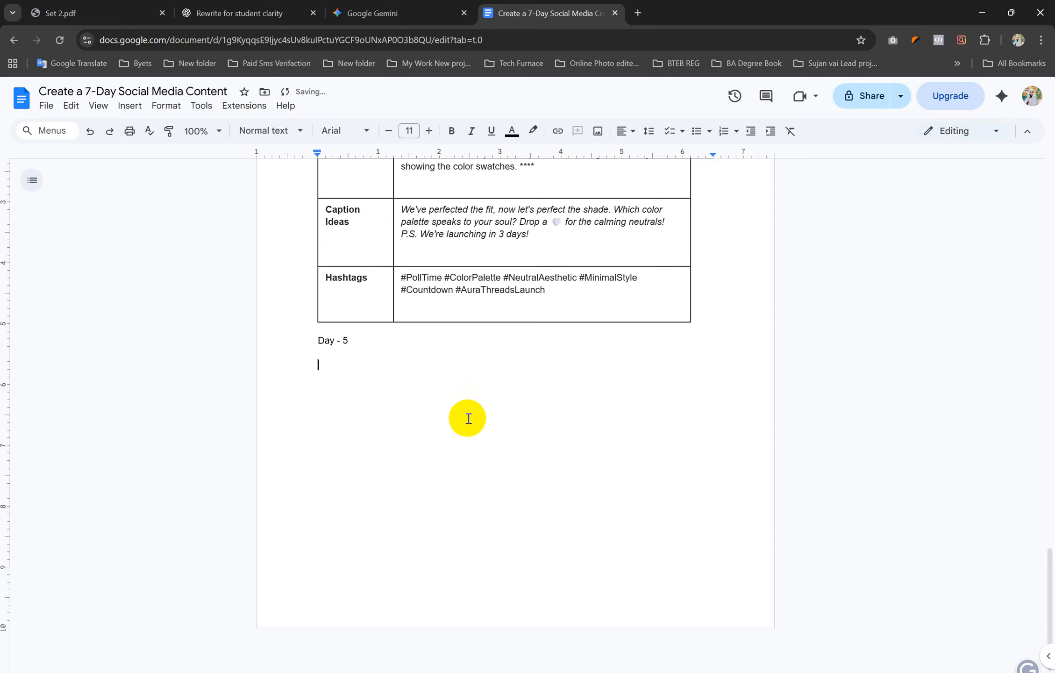
{"action": "key", "text": "ctrl+v"}
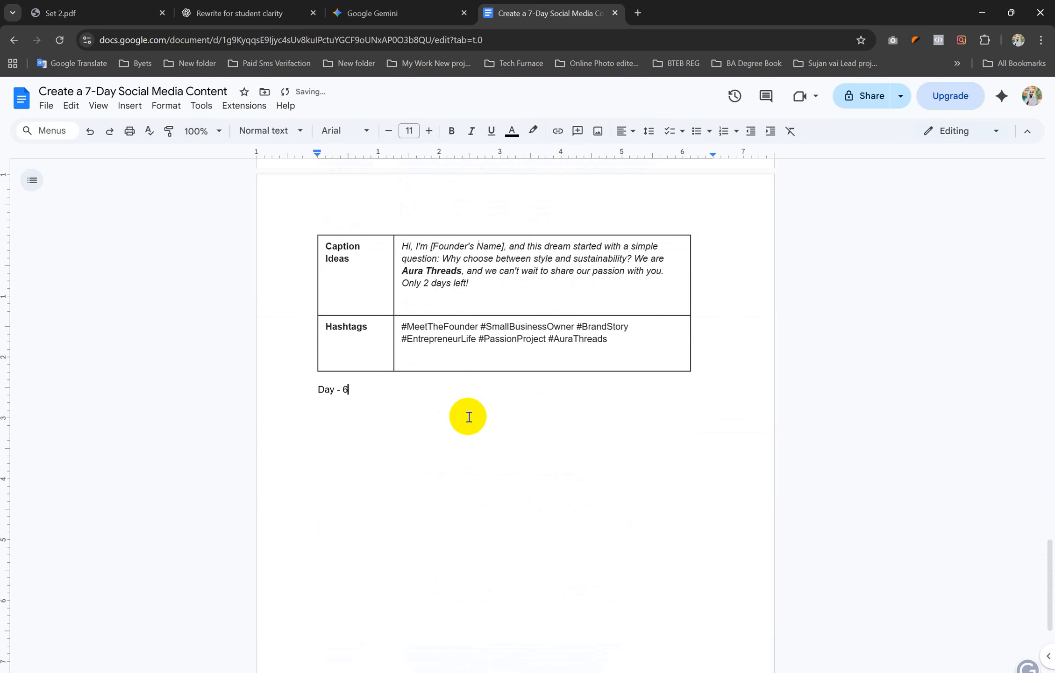
Step: Add a "Day - 6" heading after the Day 5 table and paste the Day 6 table copied from Gemini beneath it
{"action": "left_click", "coordinate": [370, 12]}
{"action": "scroll", "coordinate": [500, 339], "scroll_direction": "down", "scroll_amount": 6}
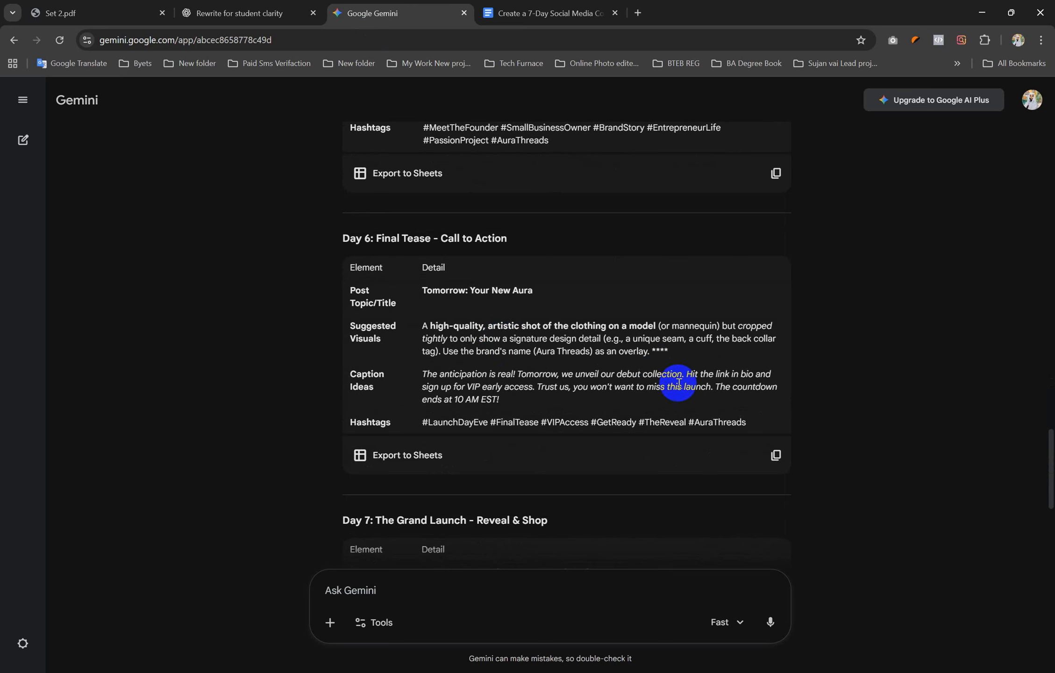
{"action": "left_click", "coordinate": [776, 454]}
{"action": "left_click", "coordinate": [536, 18]}
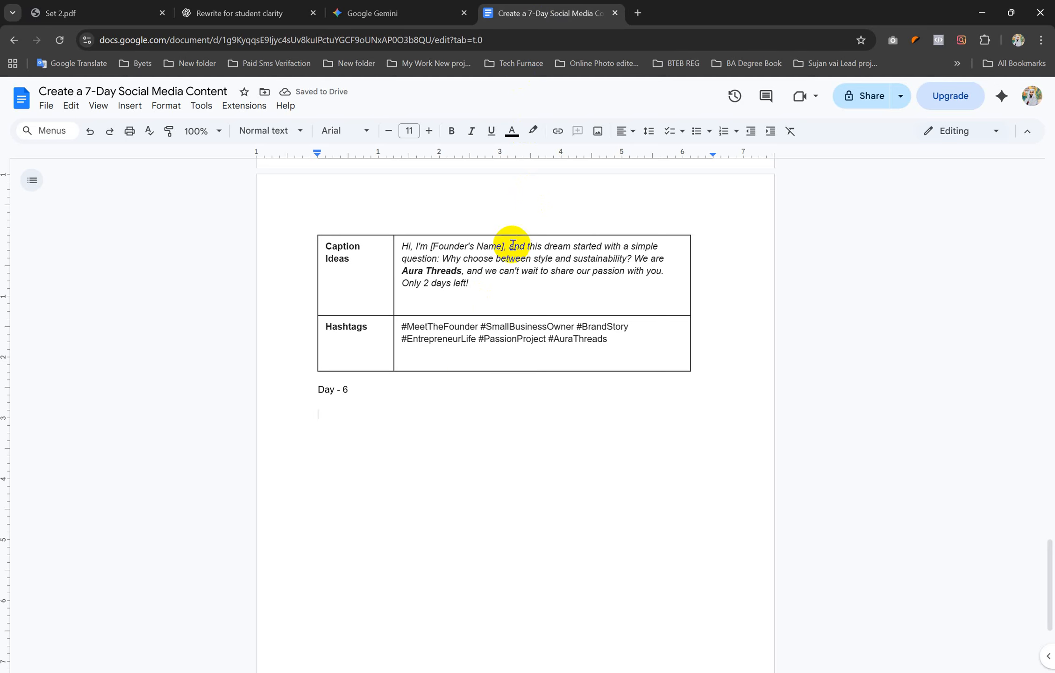
{"action": "key", "text": "ctrl+v"}
Step: Add a "Day - 7" heading below the Day 6 table, copy the Day 7 table in Gemini, and return to the document
{"action": "scroll", "coordinate": [468, 357], "scroll_direction": "down", "scroll_amount": 1}
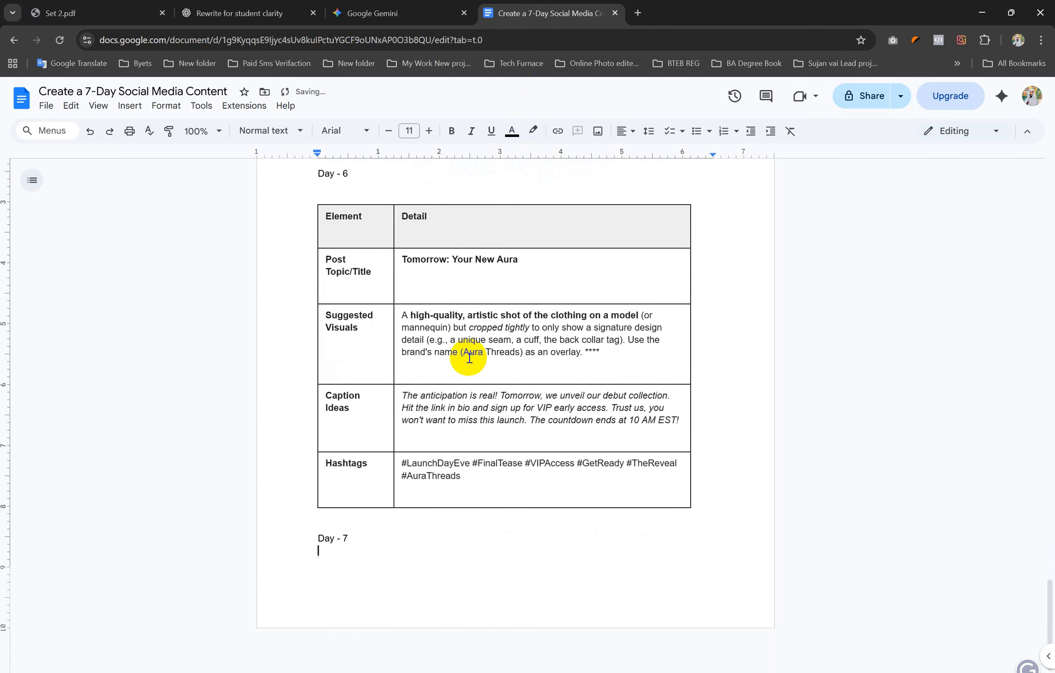
{"action": "scroll", "coordinate": [469, 358], "scroll_direction": "down", "scroll_amount": 2}
{"action": "left_click", "coordinate": [412, 12]}
{"action": "scroll", "coordinate": [500, 212], "scroll_direction": "down", "scroll_amount": 4}
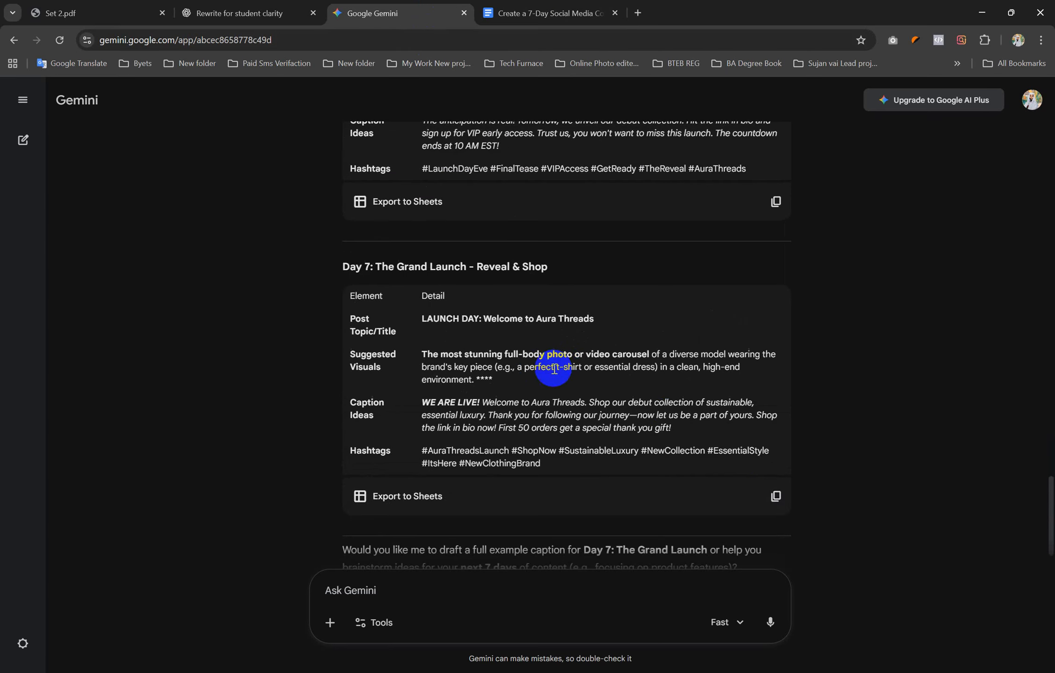
{"action": "left_click", "coordinate": [776, 496]}
{"action": "left_click", "coordinate": [486, 11]}
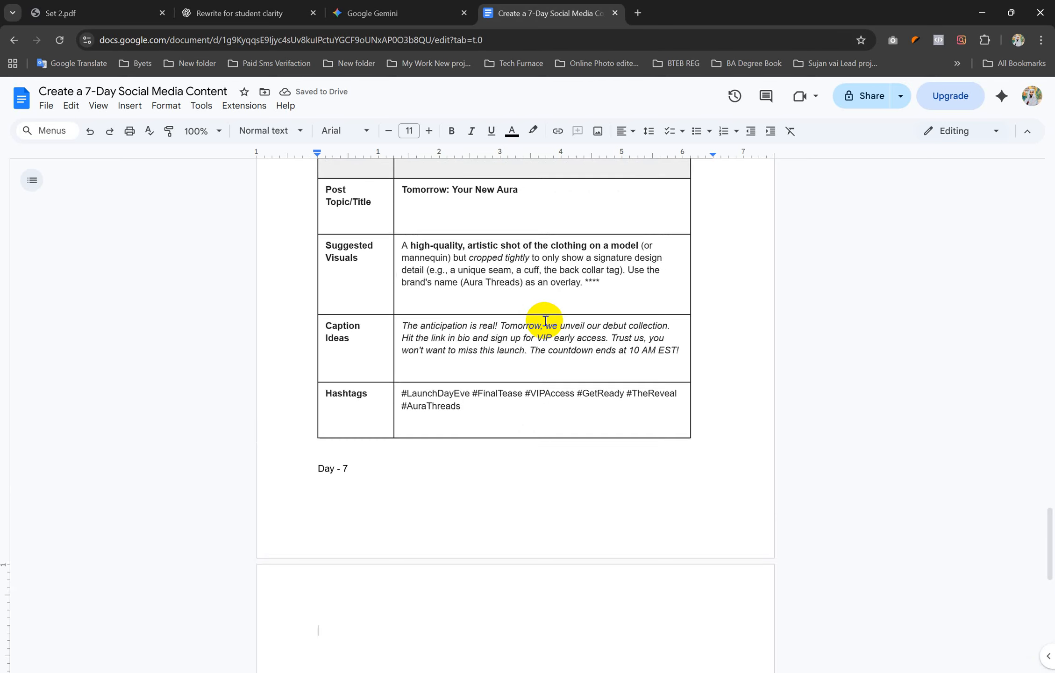
Step: Push the "Day - 7" heading onto the next page with blank lines and paste the copied Day 7 table below it
{"action": "scroll", "coordinate": [535, 358], "scroll_direction": "down", "scroll_amount": 3}
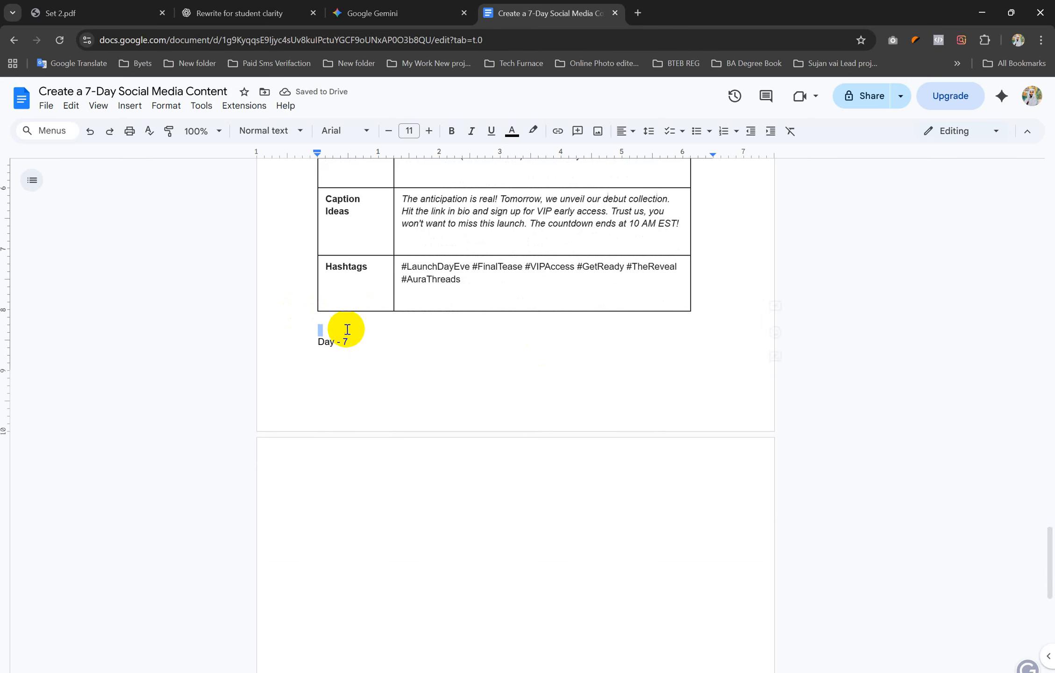
{"action": "left_click_drag", "start_coordinate": [346, 332], "coordinate": [346, 326]}
{"action": "key", "text": "Return"}
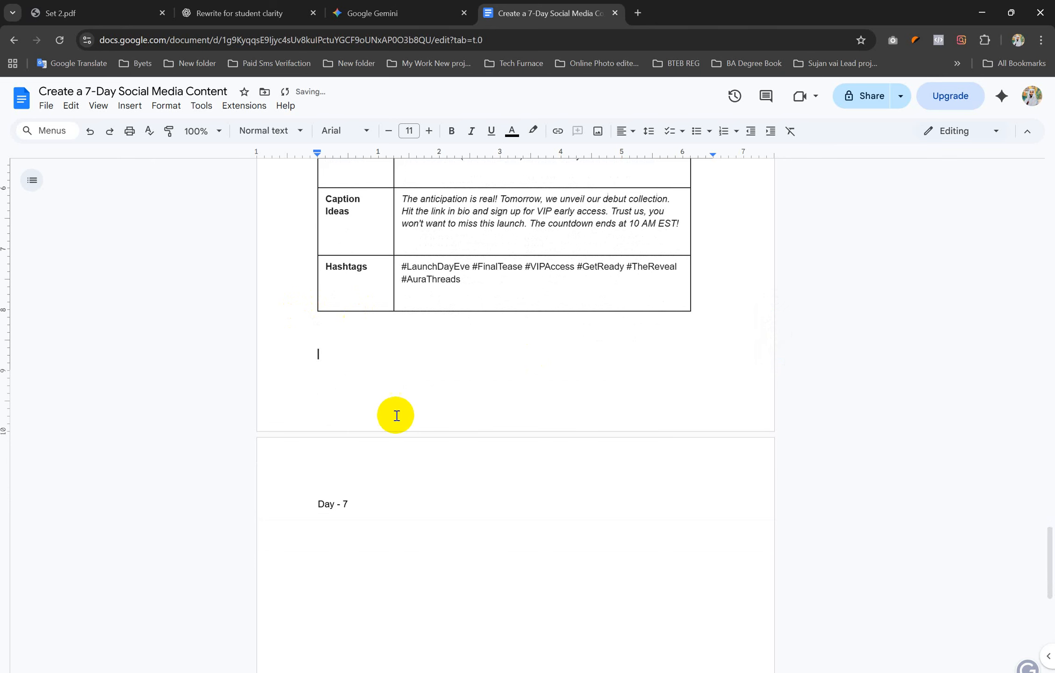
{"action": "scroll", "coordinate": [384, 418], "scroll_direction": "down", "scroll_amount": 6}
{"action": "left_click_drag", "start_coordinate": [372, 420], "coordinate": [377, 331]}
{"action": "key", "text": "ctrl+v"}
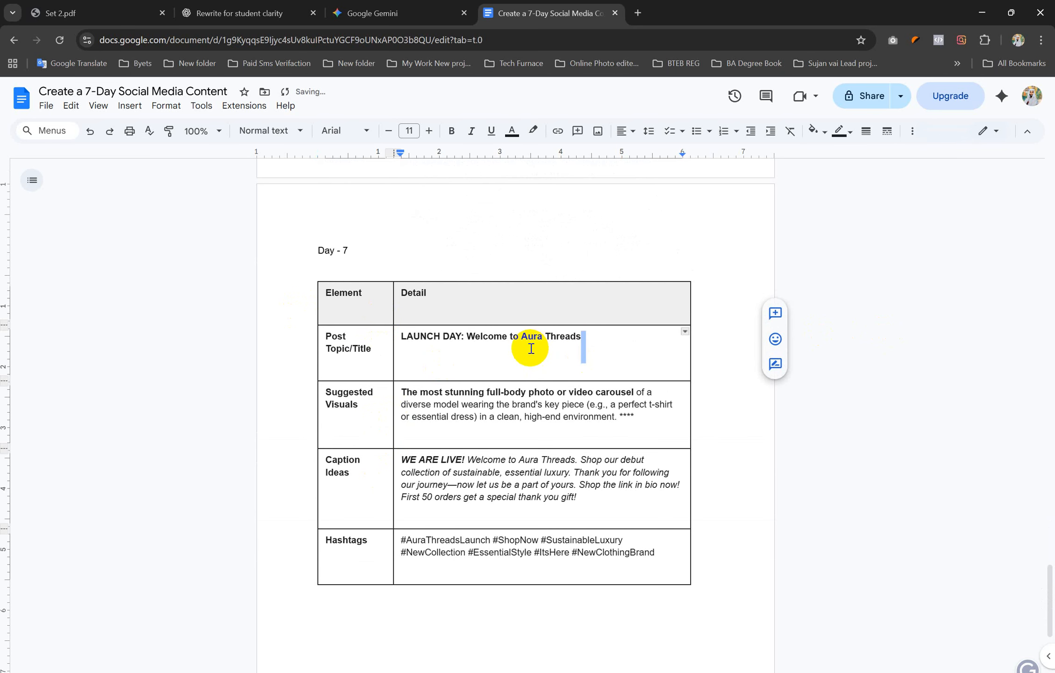
{"action": "left_click", "coordinate": [819, 266]}
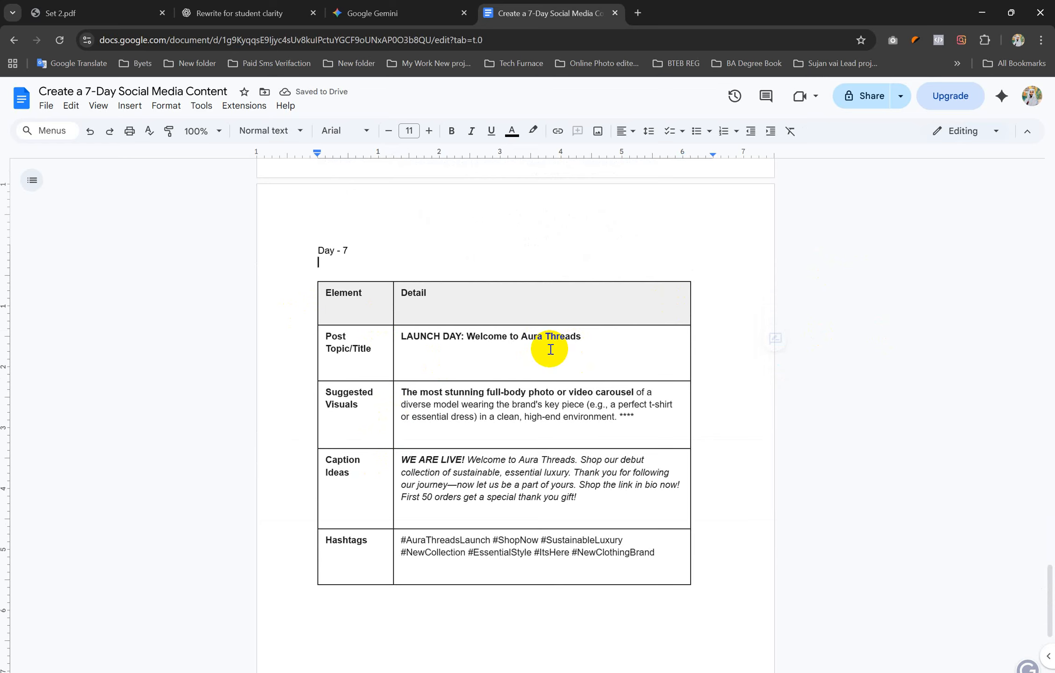
Step: Go back to the start of the document and review the Suggested Visuals text in the Day 1 table
{"action": "scroll", "coordinate": [561, 348], "scroll_direction": "up", "scroll_amount": 20}
{"action": "scroll", "coordinate": [546, 351], "scroll_direction": "up", "scroll_amount": 10}
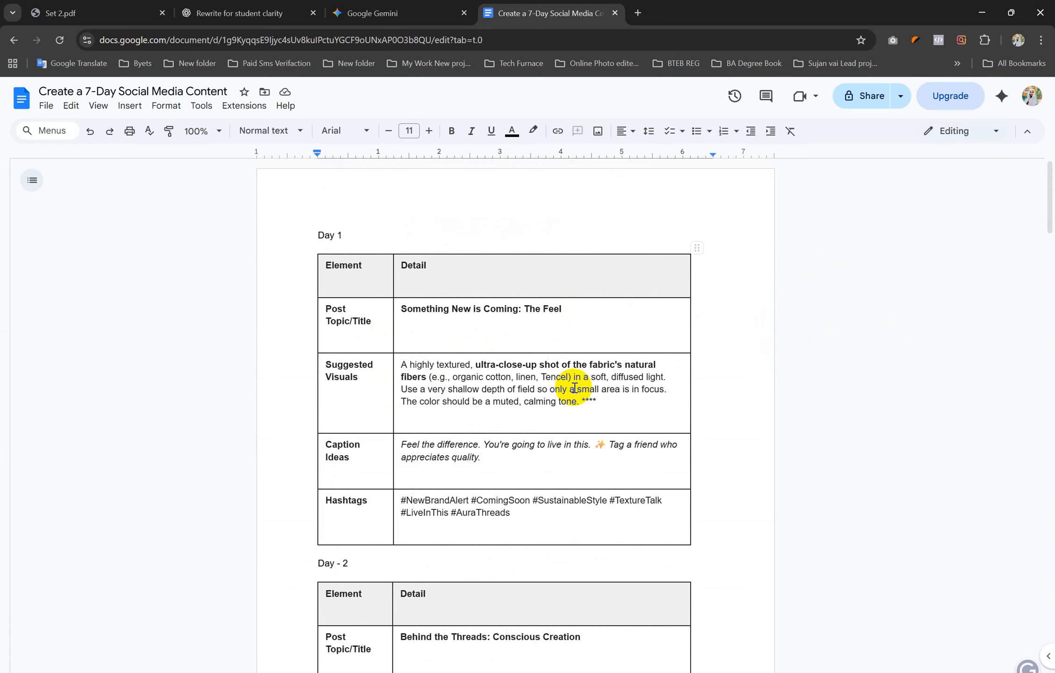
{"action": "left_click_drag", "start_coordinate": [472, 365], "coordinate": [574, 389]}
{"action": "left_click", "coordinate": [890, 388]}
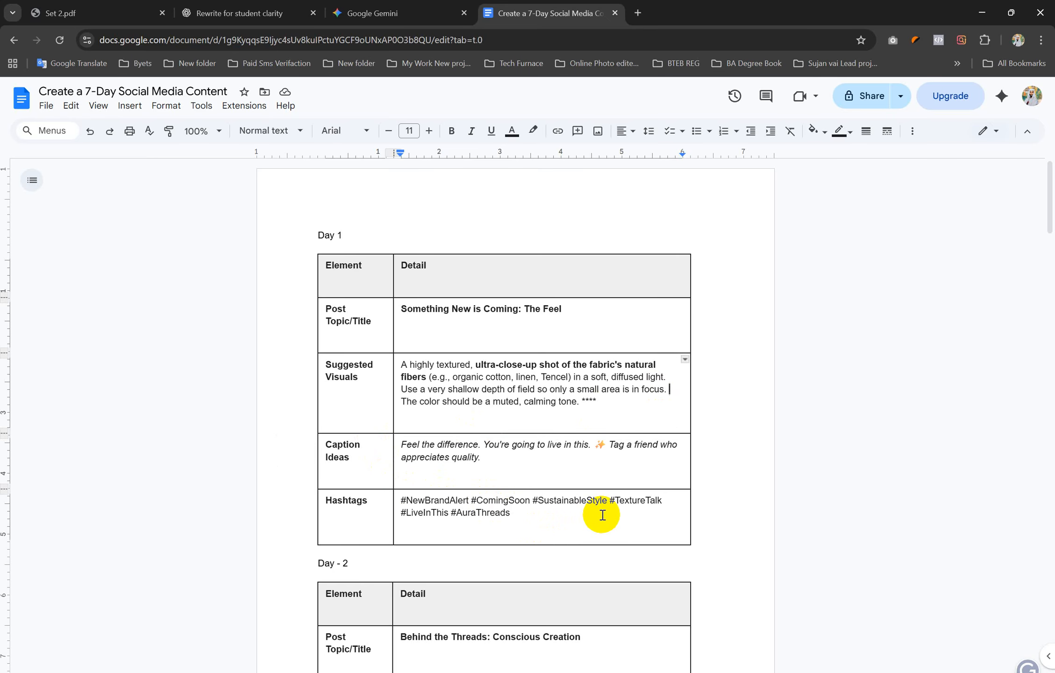
Step: Open Canva AI in a new browser tab
{"action": "left_click", "coordinate": [639, 13]}
{"action": "left_click", "coordinate": [686, 33]}
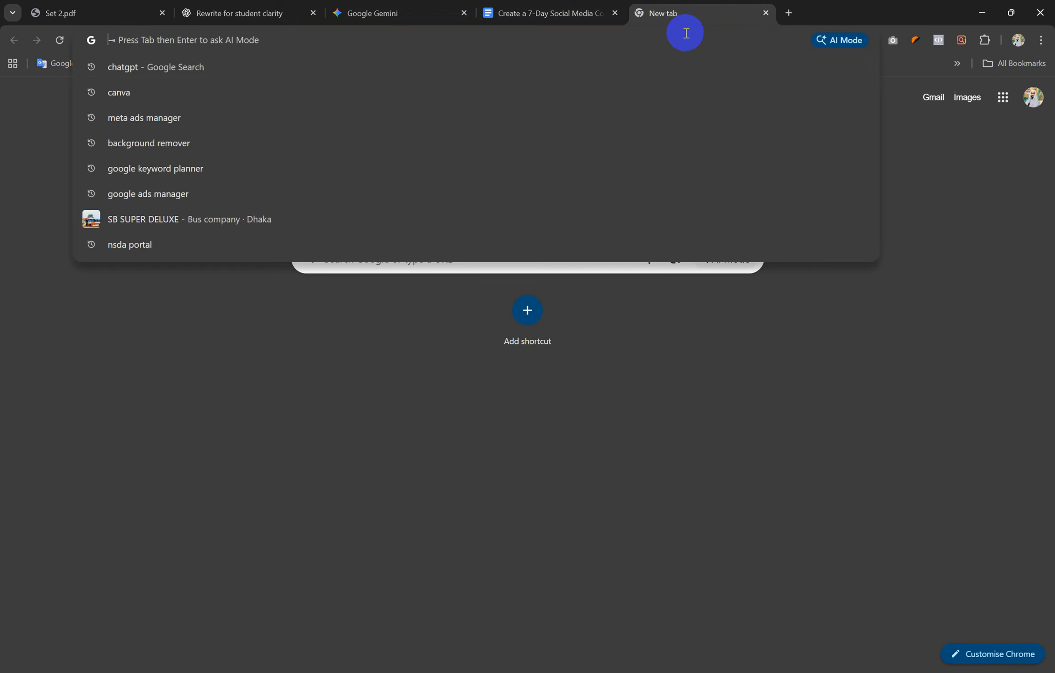
{"action": "type", "text": "can"}
{"action": "key", "text": "BackSpace"}
{"action": "key", "text": "BackSpace"}
{"action": "key", "text": "BackSpace"}
{"action": "key", "text": "BackSpace"}
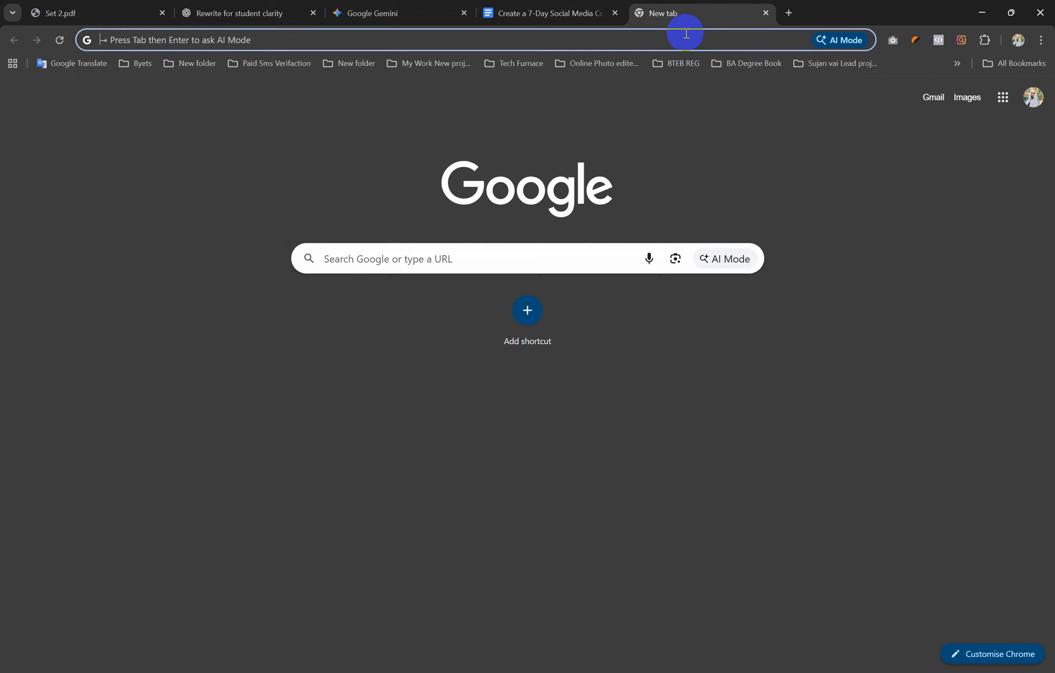
{"action": "type", "text": "canva"}
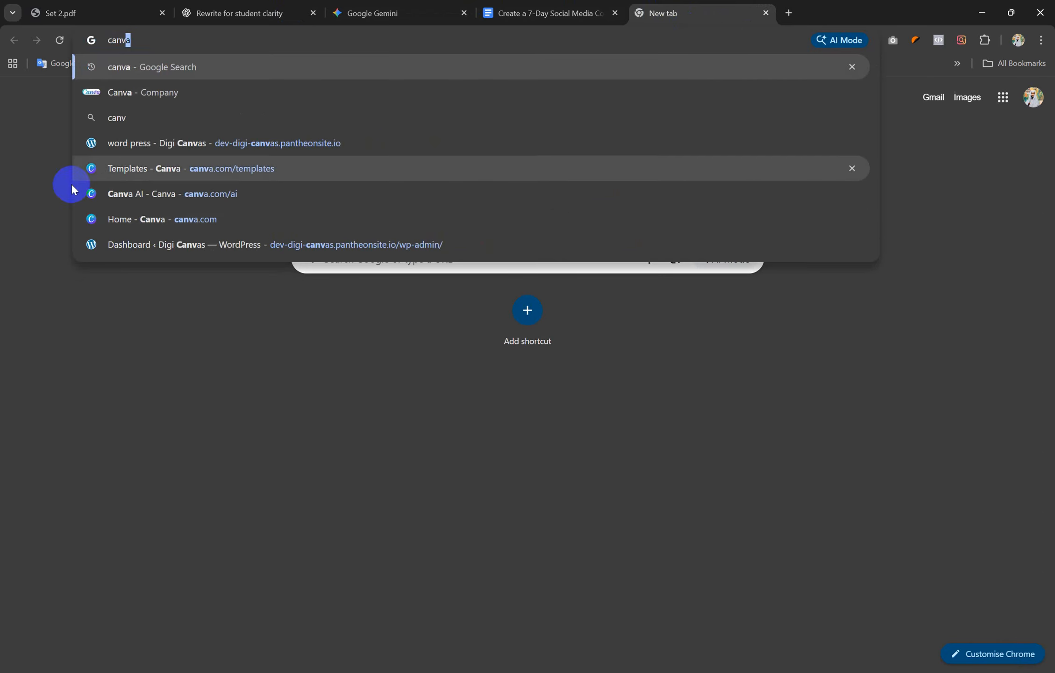
{"action": "left_click", "coordinate": [165, 218]}
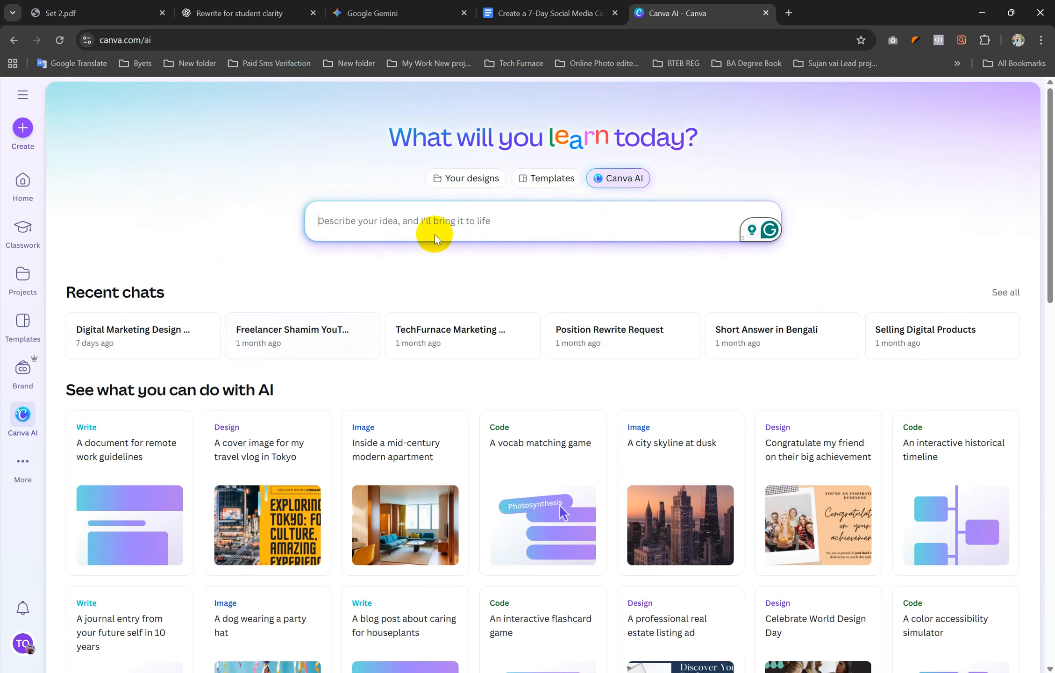
Step: Copy the Day 1 Suggested Visuals description without its trailing asterisks from the Google Docs document and paste it as the Canva AI prompt
{"action": "left_click", "coordinate": [542, 13]}
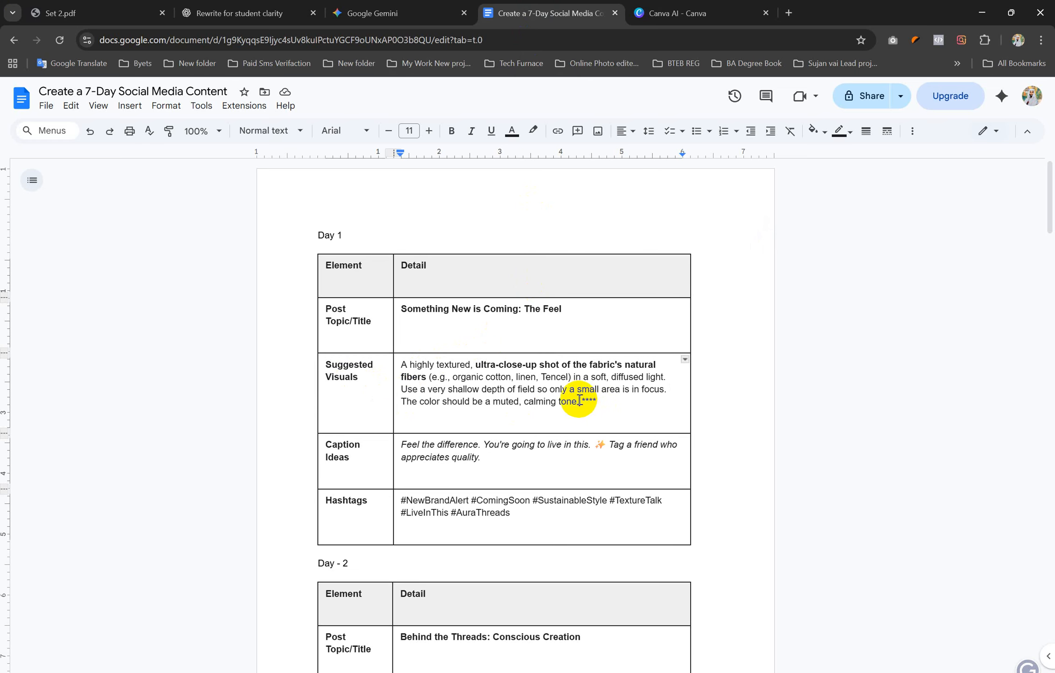
{"action": "left_click_drag", "start_coordinate": [579, 401], "coordinate": [404, 366]}
{"action": "key", "text": "ctrl+c"}
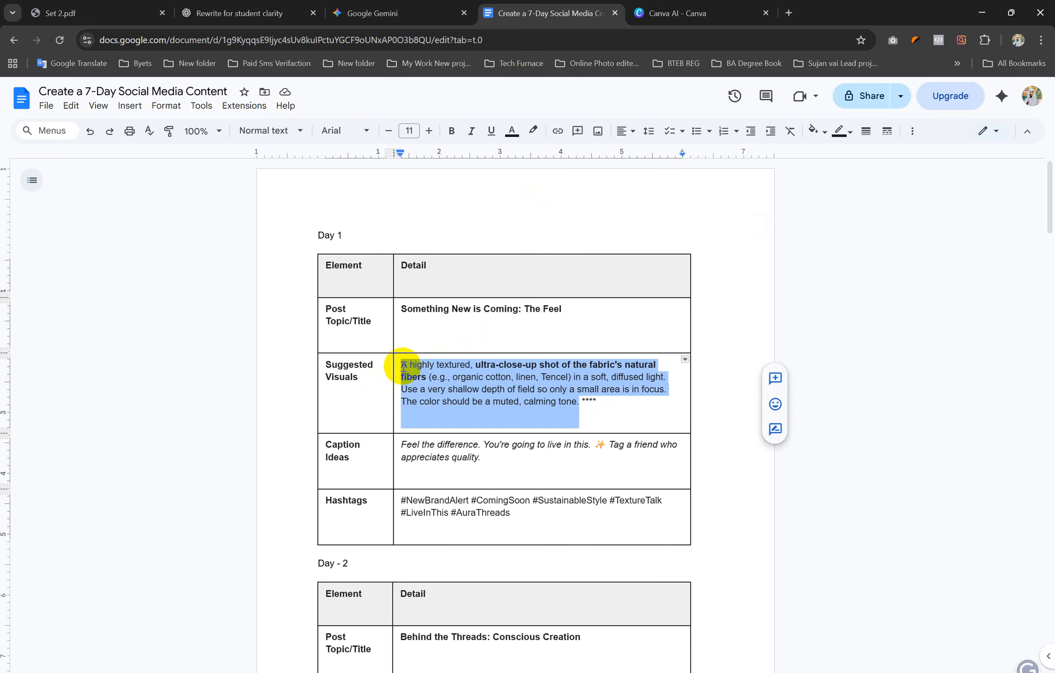
{"action": "left_click", "coordinate": [727, 11]}
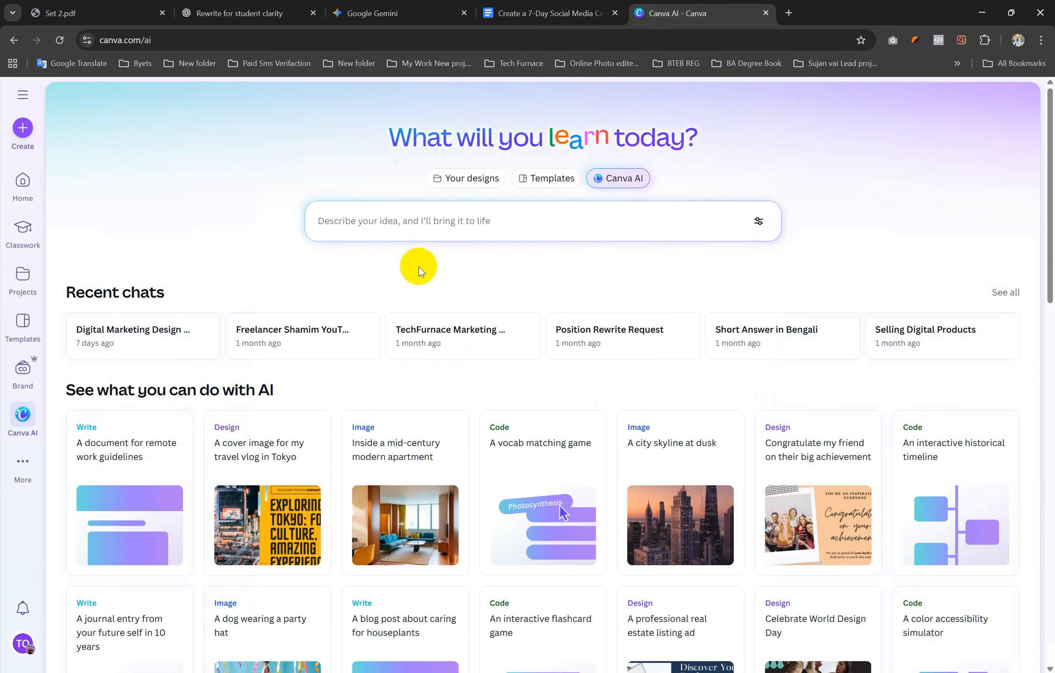
{"action": "left_click", "coordinate": [427, 221]}
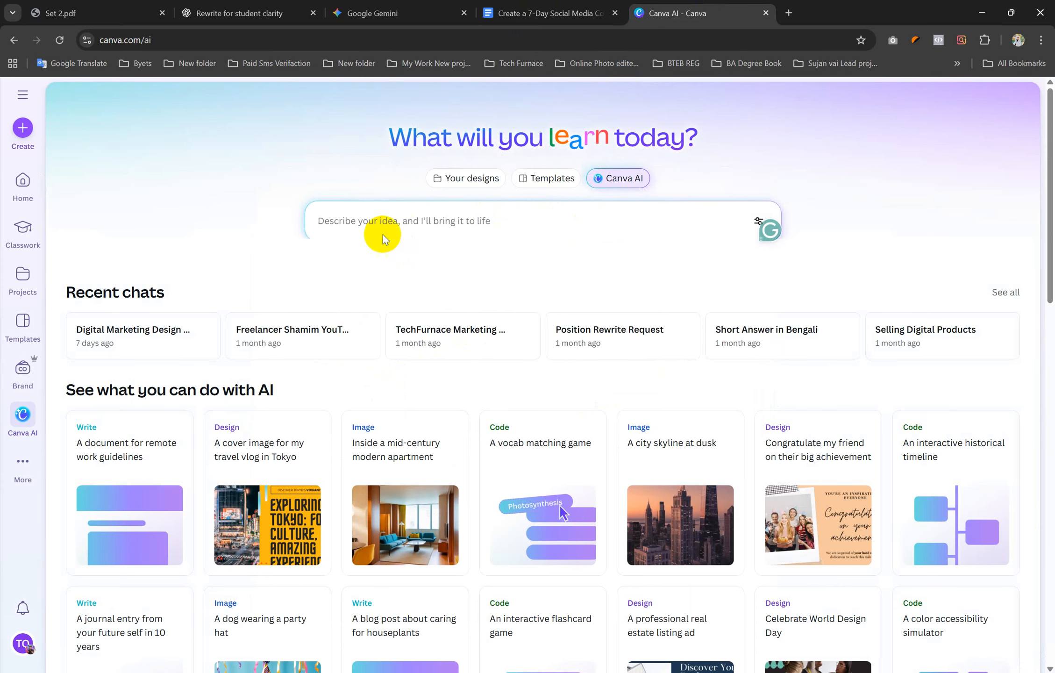
{"action": "key", "text": "ctrl+v"}
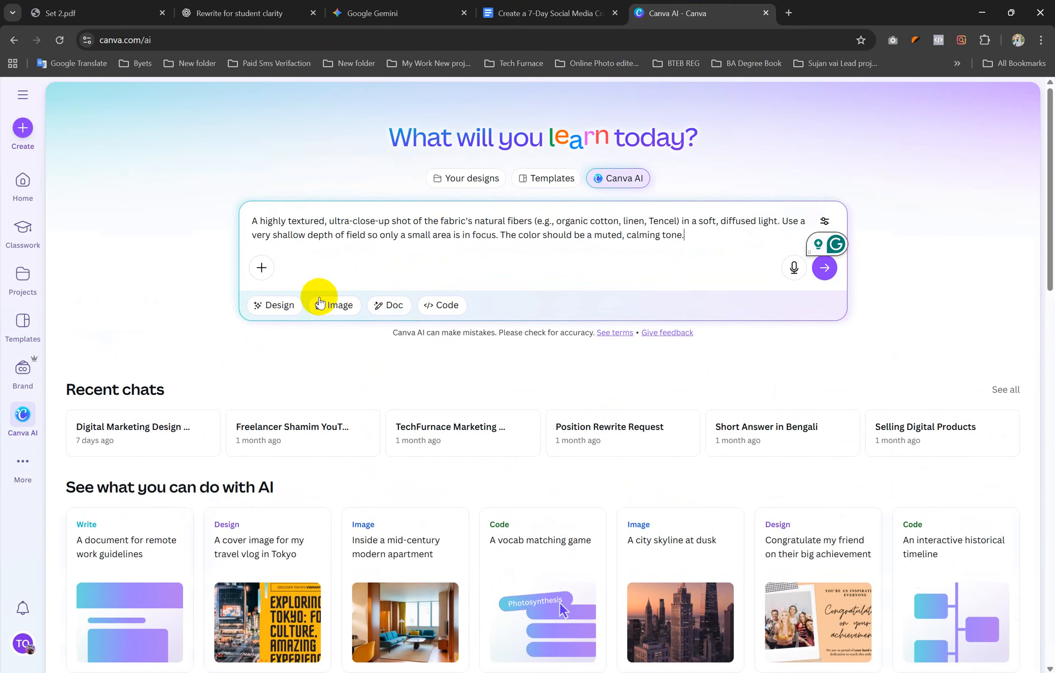
Step: Generate images from the Day 1 prompt using the Image mode with a 3:4 aspect ratio
{"action": "left_click", "coordinate": [332, 306]}
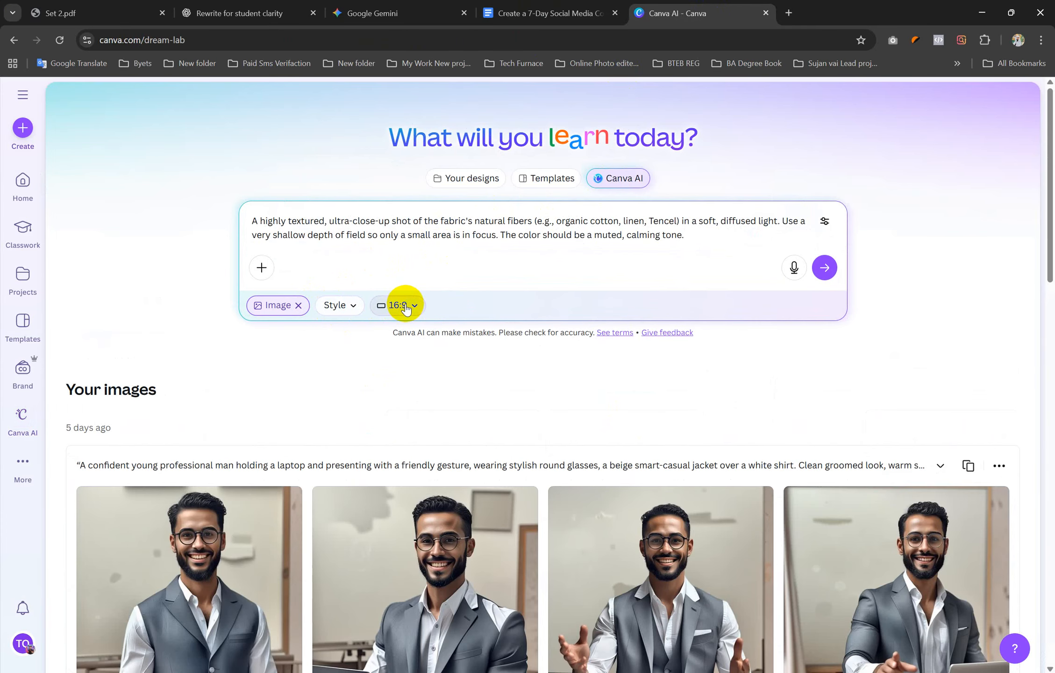
{"action": "left_click", "coordinate": [405, 306]}
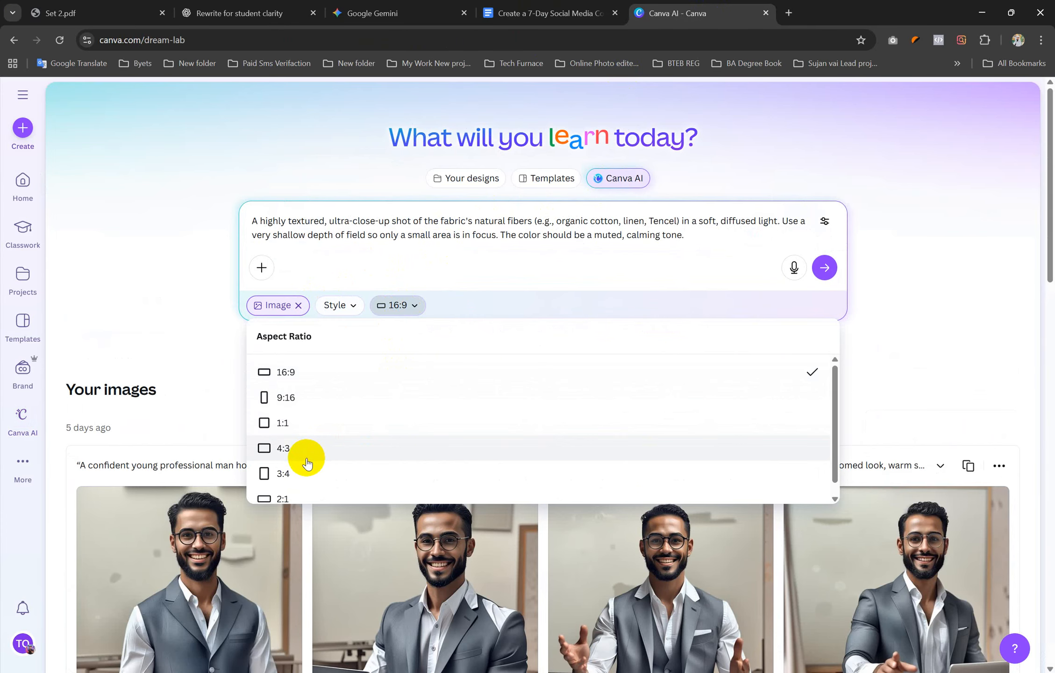
{"action": "left_click", "coordinate": [284, 397]}
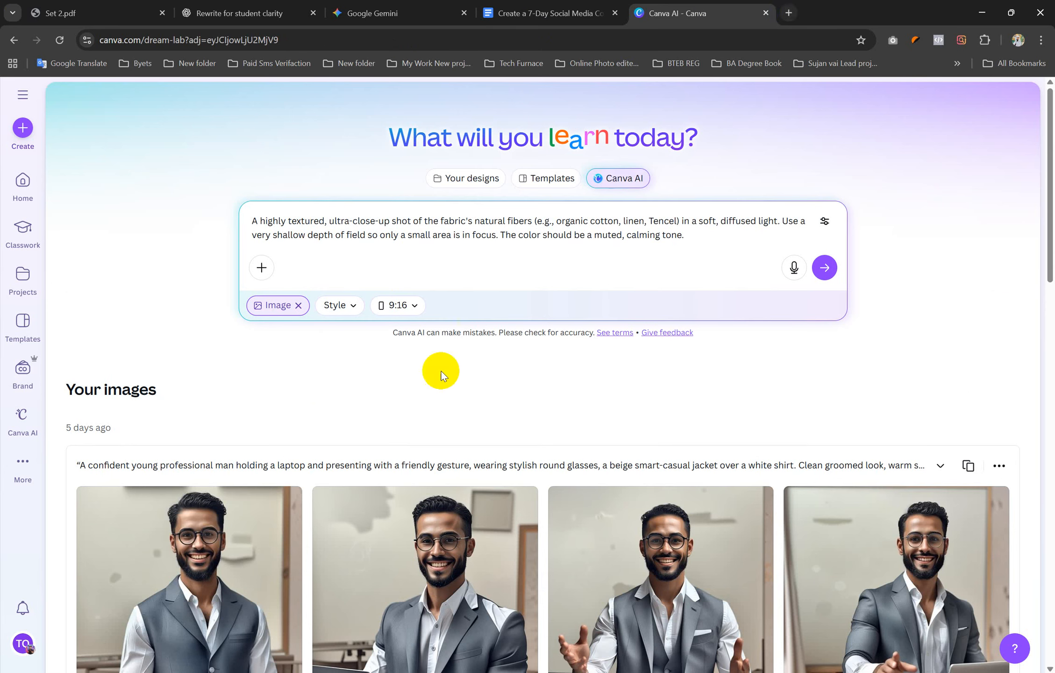
{"action": "left_click", "coordinate": [414, 305]}
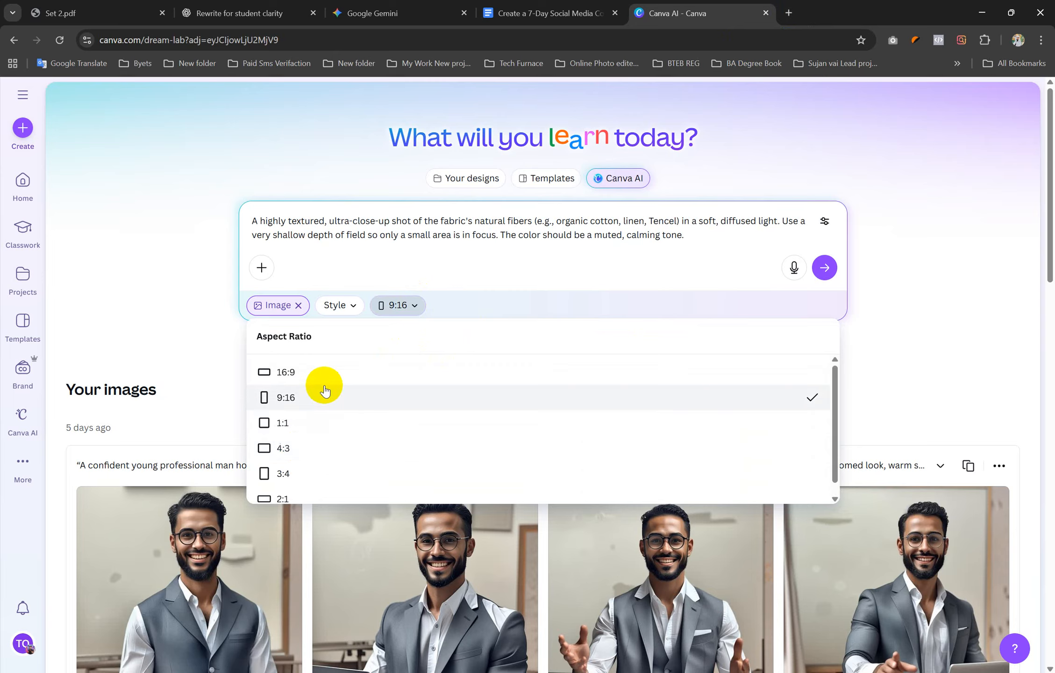
{"action": "scroll", "coordinate": [304, 451], "scroll_direction": "down", "scroll_amount": 1}
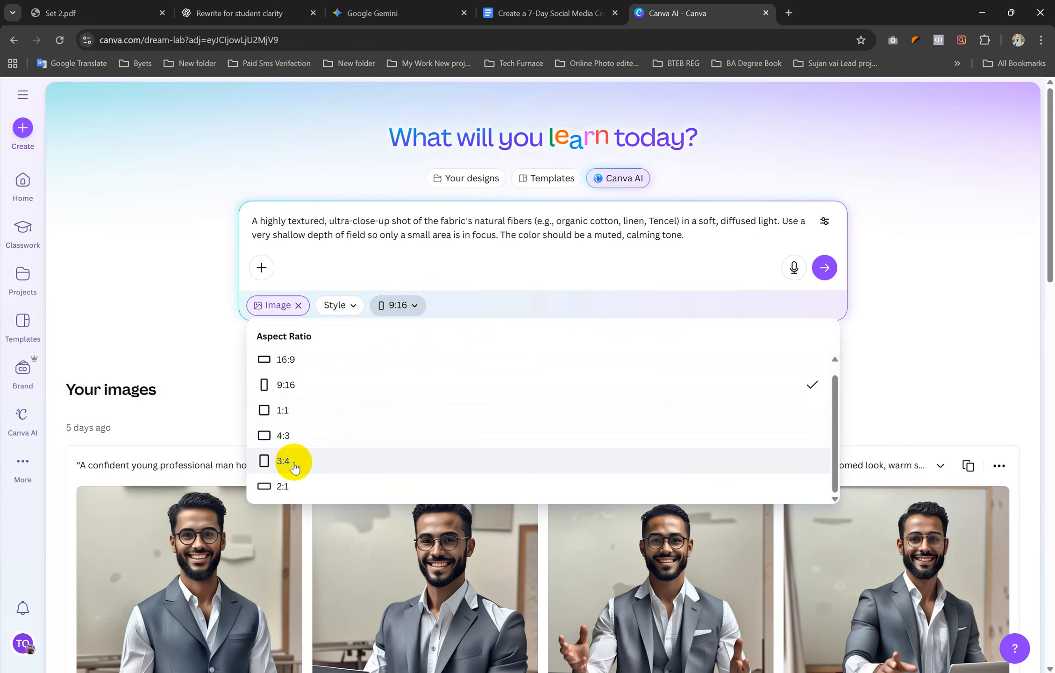
{"action": "left_click", "coordinate": [294, 463]}
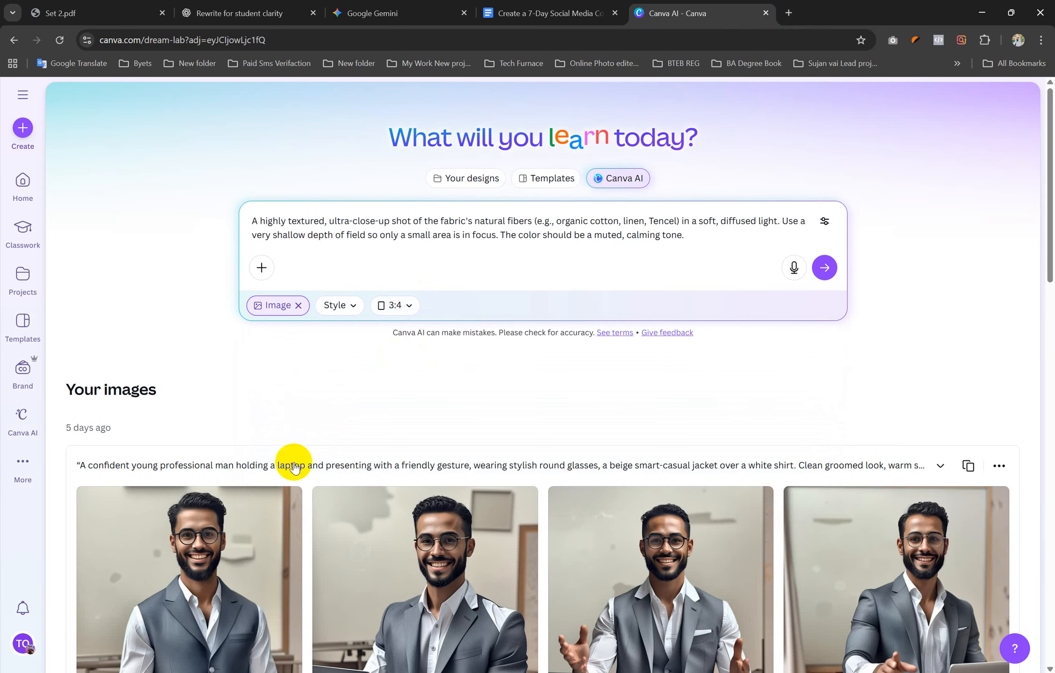
{"action": "left_click", "coordinate": [825, 268]}
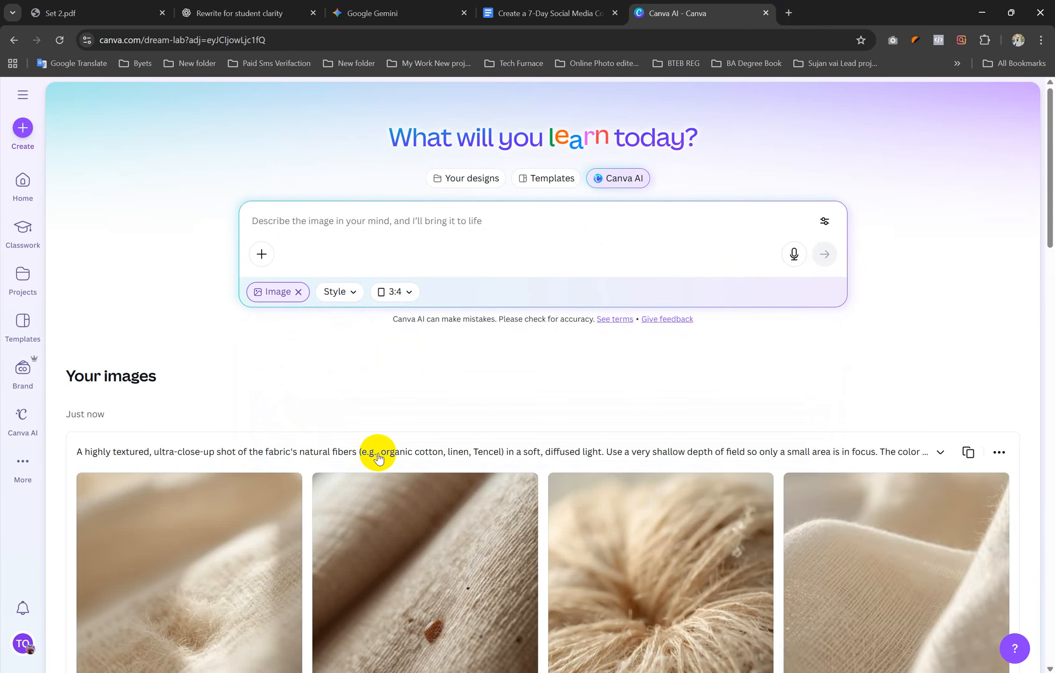
Step: Paste the same Day 1 description as the prompt again and generate a second set of 3:4 images
{"action": "scroll", "coordinate": [377, 457], "scroll_direction": "down", "scroll_amount": 3}
{"action": "scroll", "coordinate": [378, 458], "scroll_direction": "down", "scroll_amount": 1}
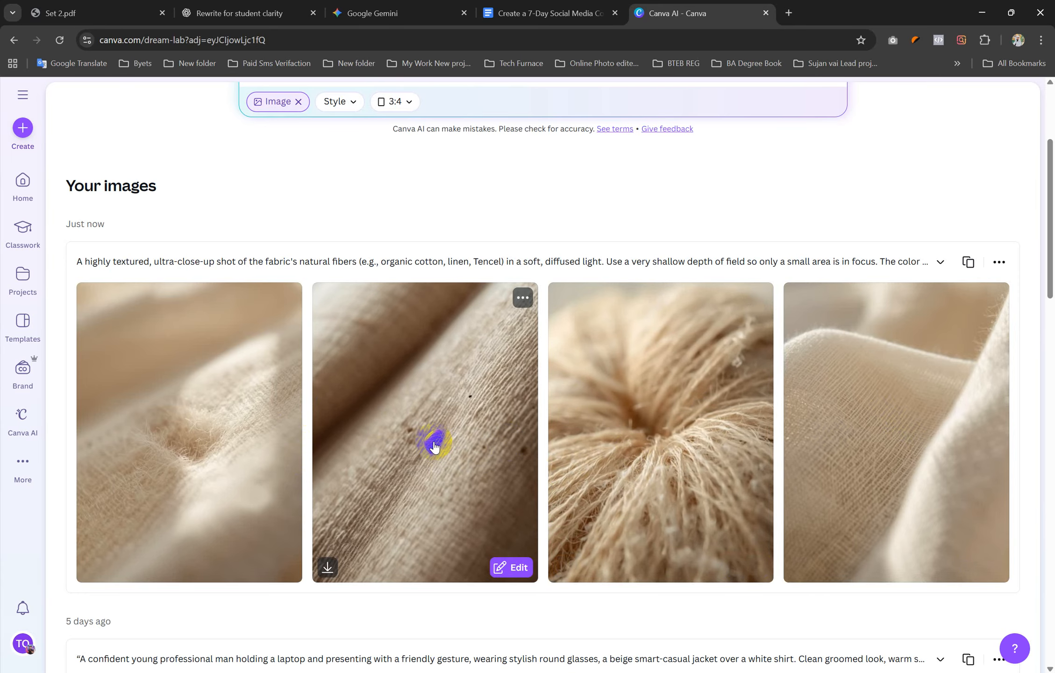
{"action": "scroll", "coordinate": [434, 442], "scroll_direction": "up", "scroll_amount": 4}
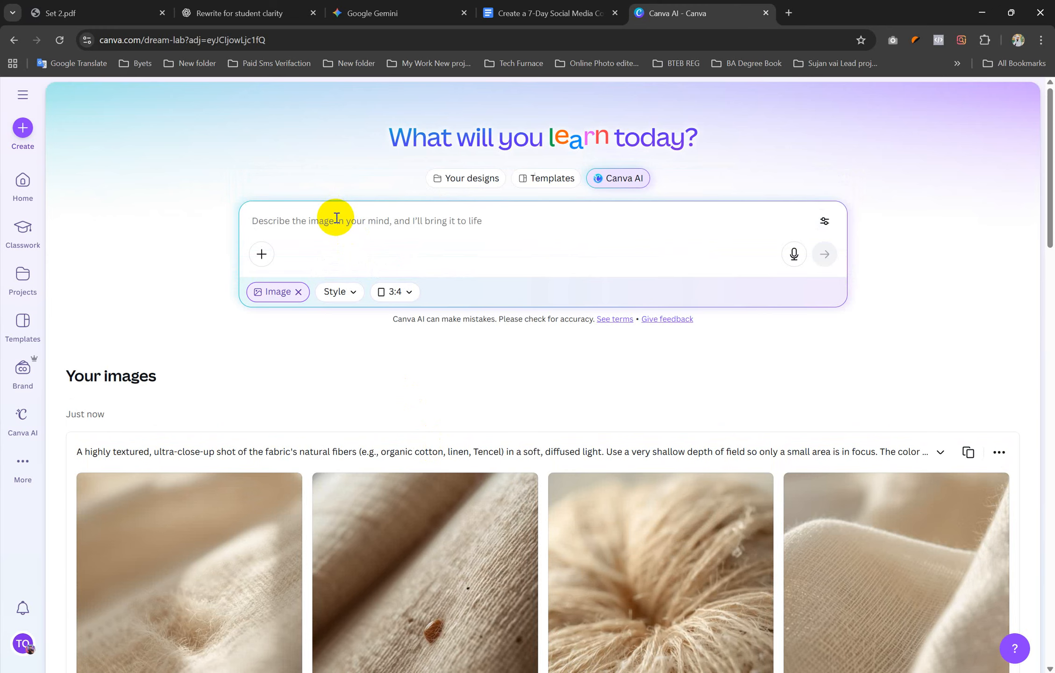
{"action": "left_click", "coordinate": [336, 218]}
{"action": "key", "text": "ctrl+v"}
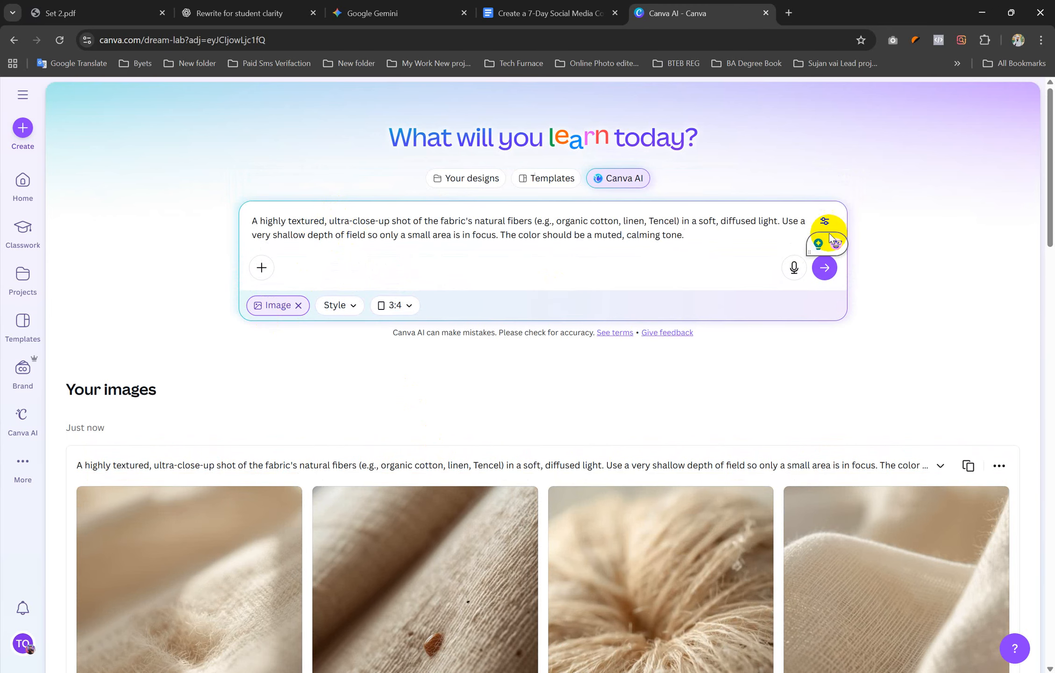
{"action": "left_click", "coordinate": [825, 267]}
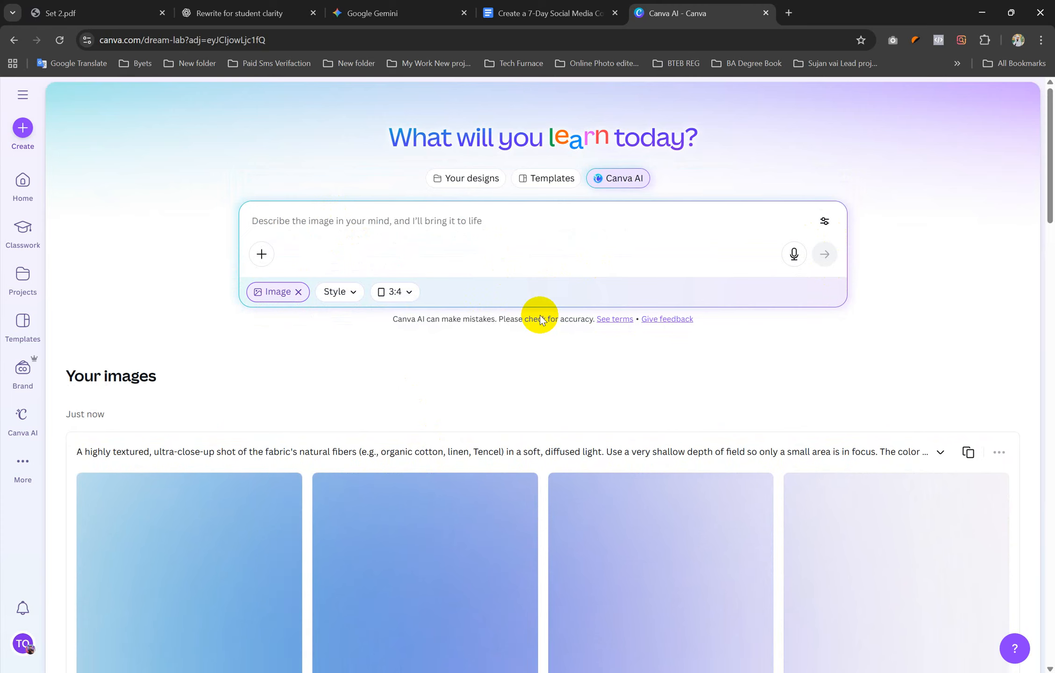
Step: Compare the newly generated Day 1 images with those of the previous set
{"action": "scroll", "coordinate": [823, 354], "scroll_direction": "down", "scroll_amount": 1}
{"action": "scroll", "coordinate": [821, 351], "scroll_direction": "down", "scroll_amount": 2}
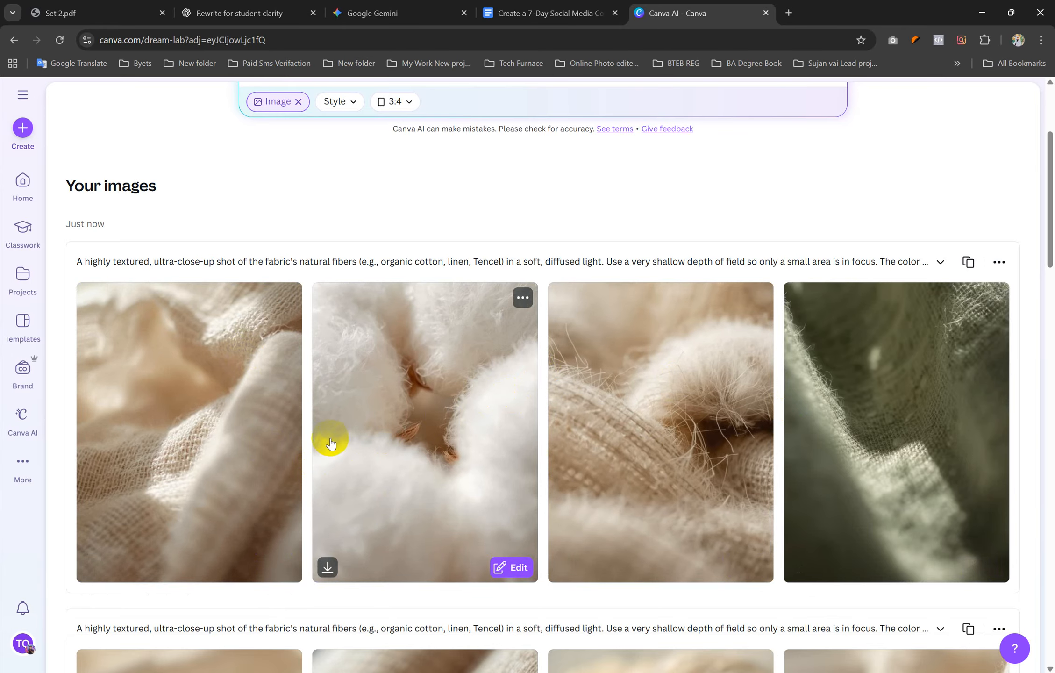
{"action": "scroll", "coordinate": [673, 416], "scroll_direction": "down", "scroll_amount": 3}
{"action": "mouse_move", "coordinate": [342, 494]}
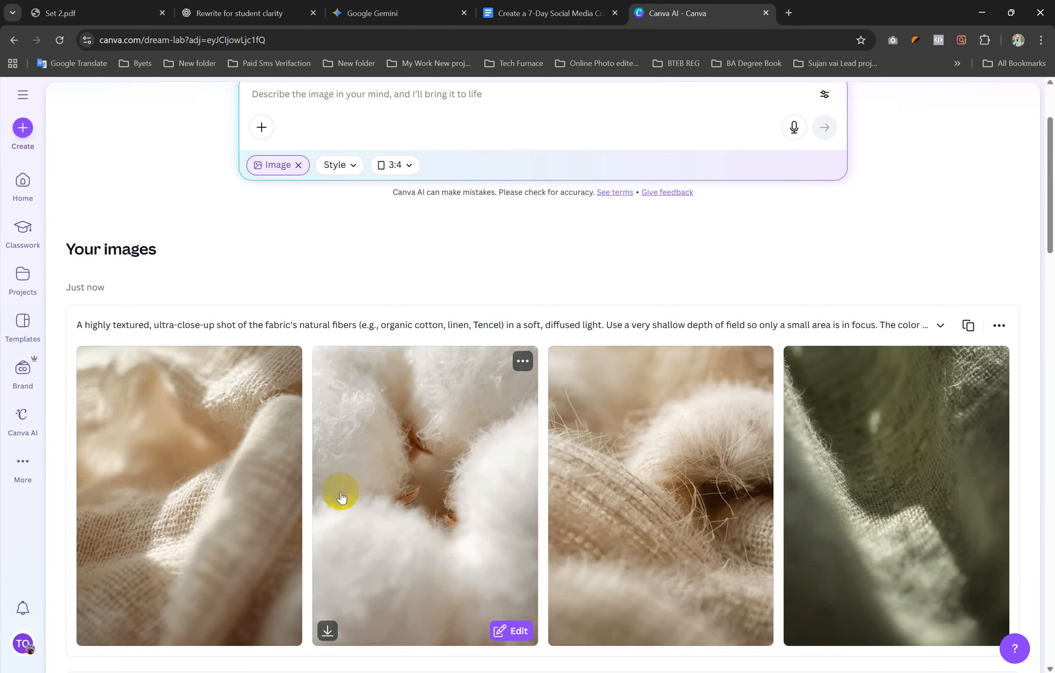
{"action": "scroll", "coordinate": [759, 484], "scroll_direction": "down", "scroll_amount": 1}
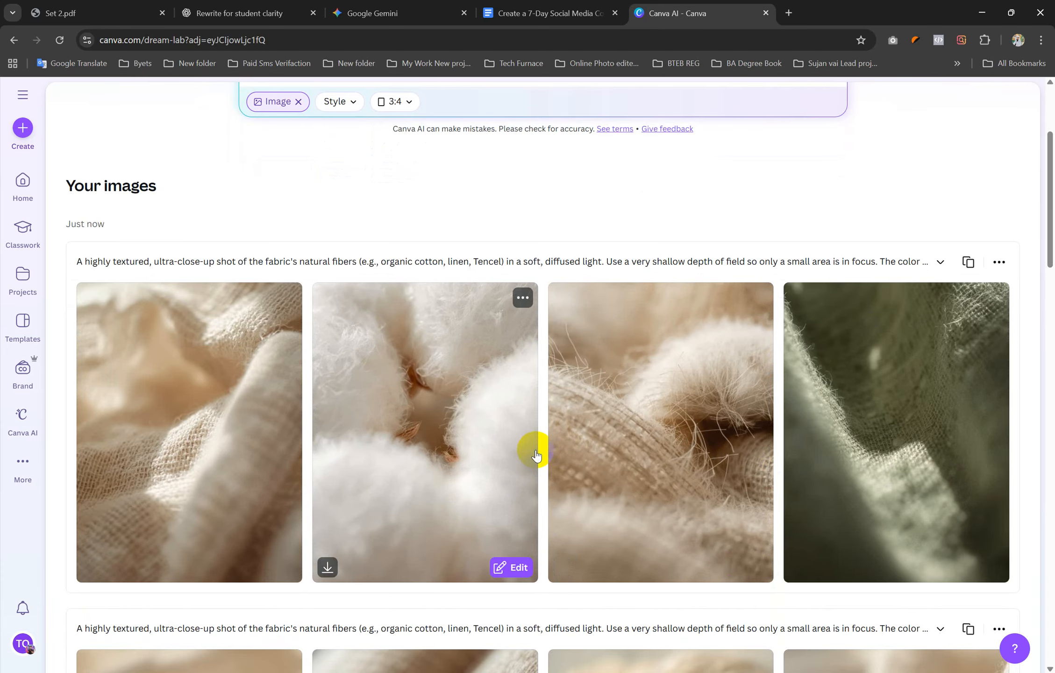
{"action": "scroll", "coordinate": [536, 456], "scroll_direction": "down", "scroll_amount": 5}
{"action": "scroll", "coordinate": [537, 456], "scroll_direction": "up", "scroll_amount": 2}
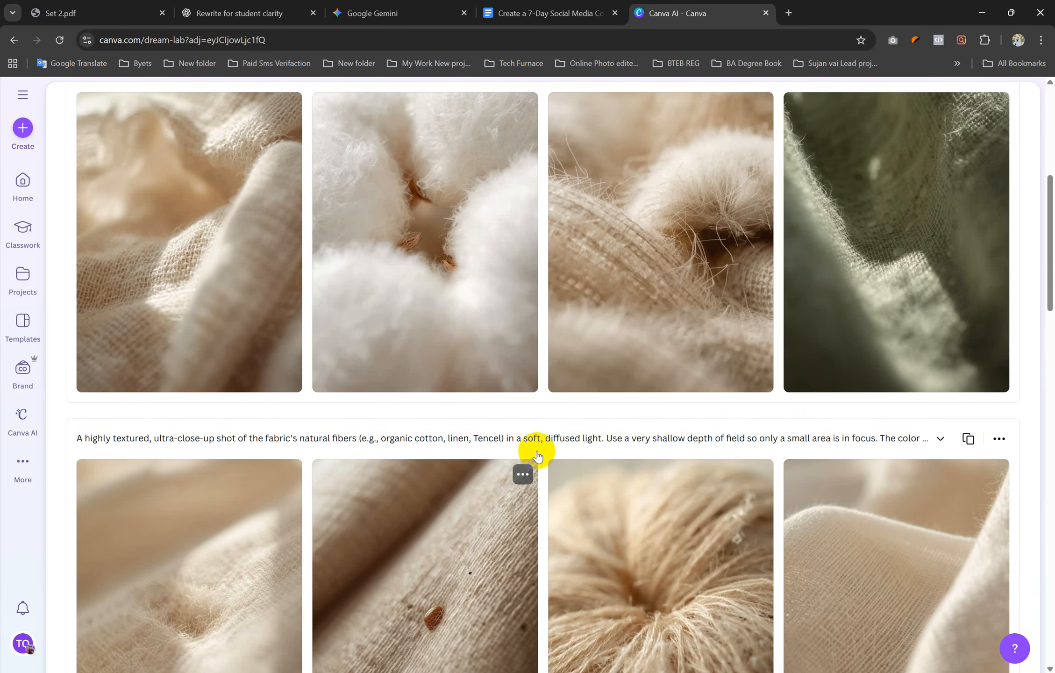
{"action": "scroll", "coordinate": [537, 455], "scroll_direction": "up", "scroll_amount": 1}
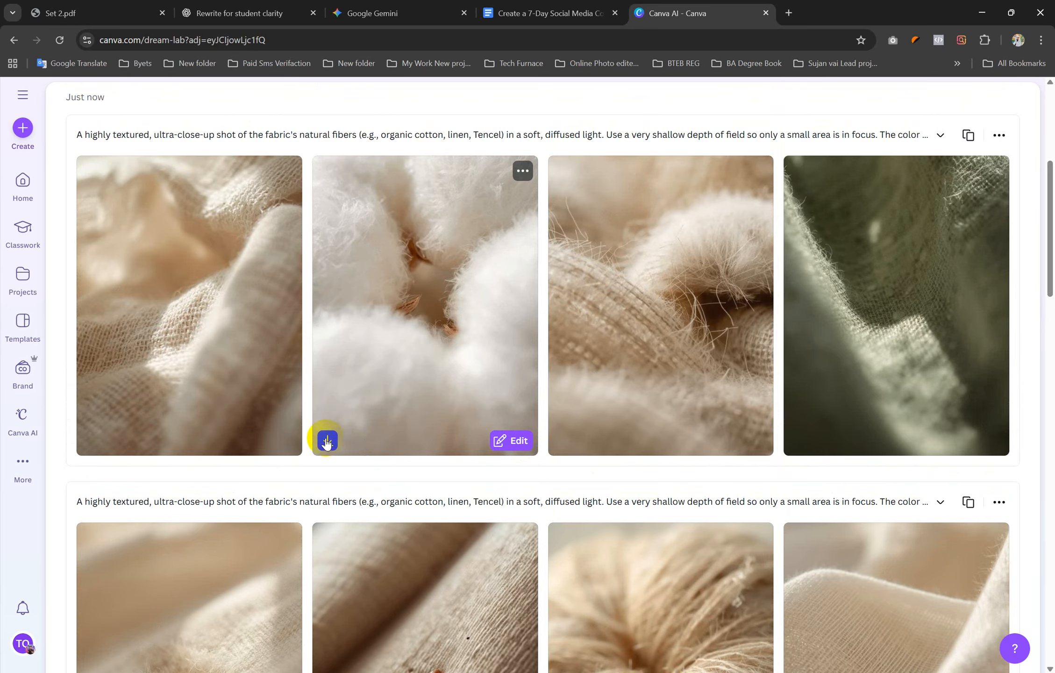
Step: Boost the resolution of the white cotton image in the newest Day 1 set and download the enhanced version
{"action": "left_click", "coordinate": [445, 338]}
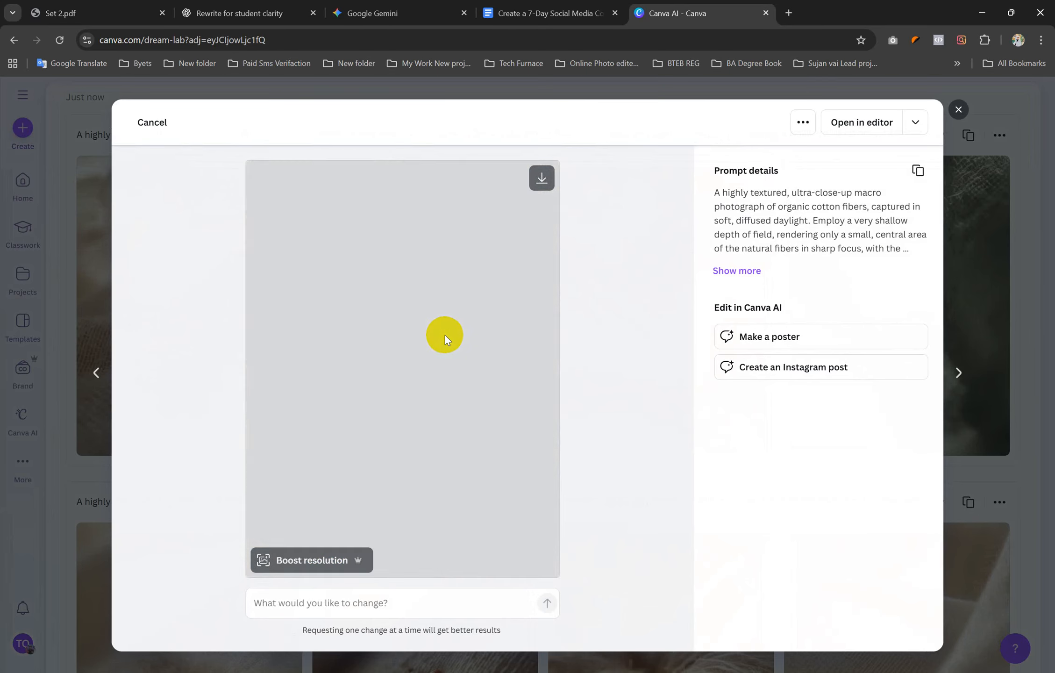
{"action": "left_click", "coordinate": [326, 561]}
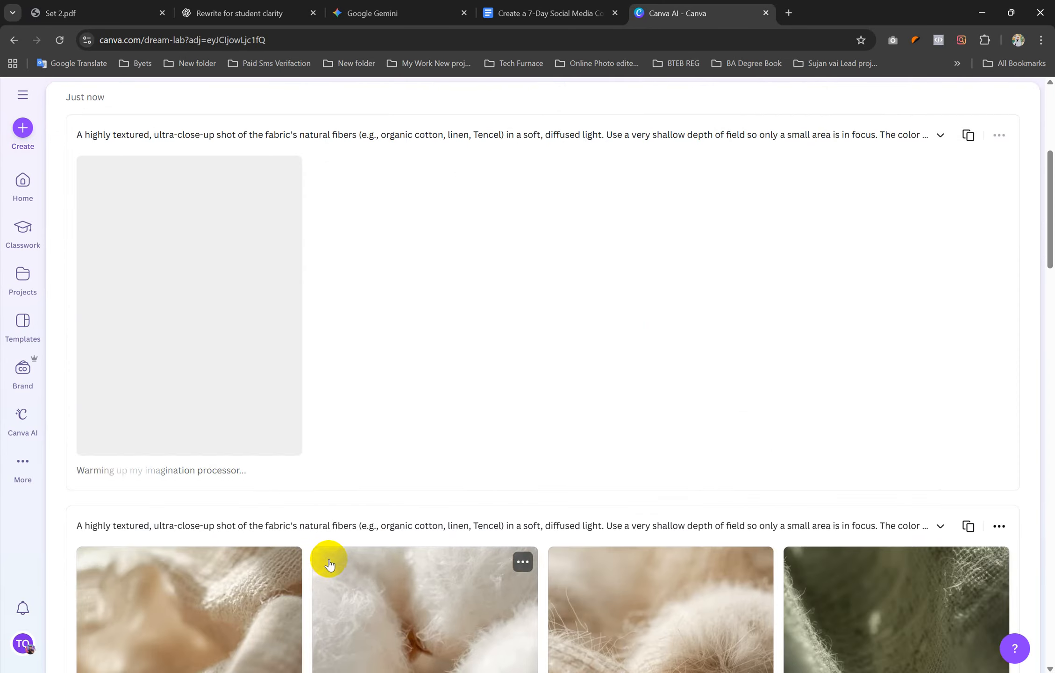
{"action": "left_click", "coordinate": [201, 493]}
{"action": "scroll", "coordinate": [201, 490], "scroll_direction": "down", "scroll_amount": 3}
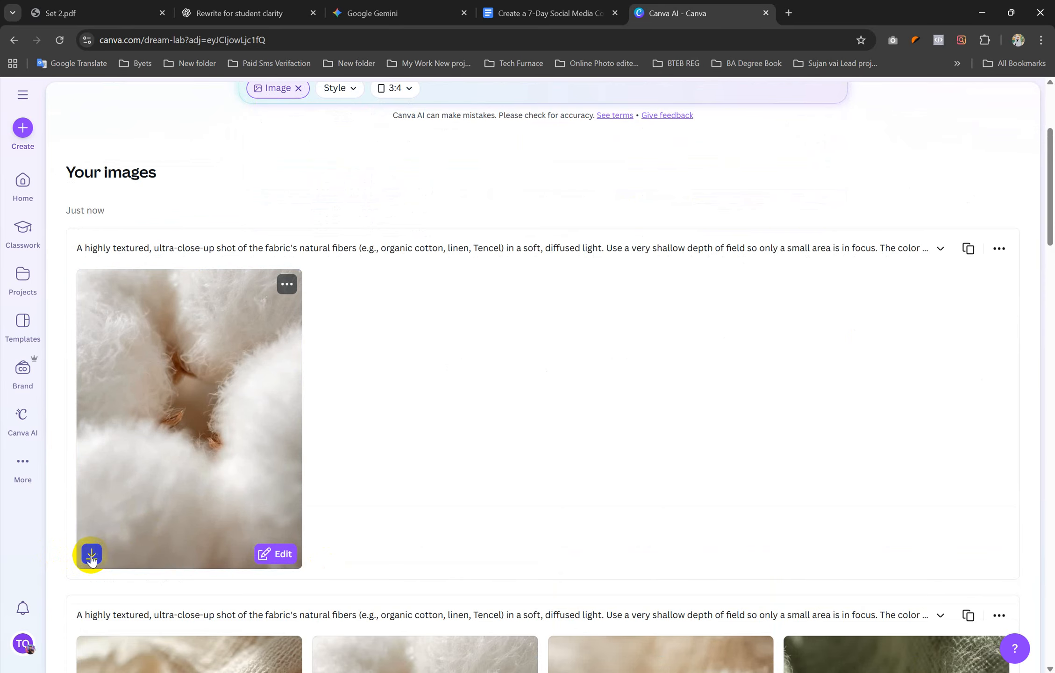
{"action": "left_click", "coordinate": [91, 555]}
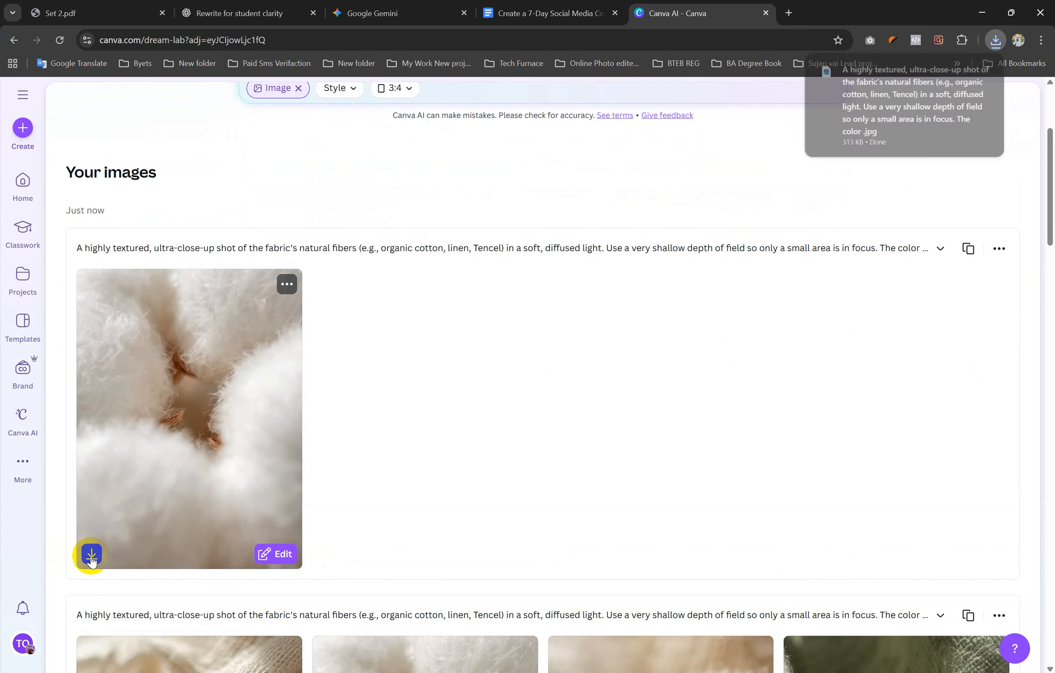
Step: Rename the downloaded cotton image in the Downloads folder to "day 1" and close the folder window
{"action": "left_click", "coordinate": [961, 71]}
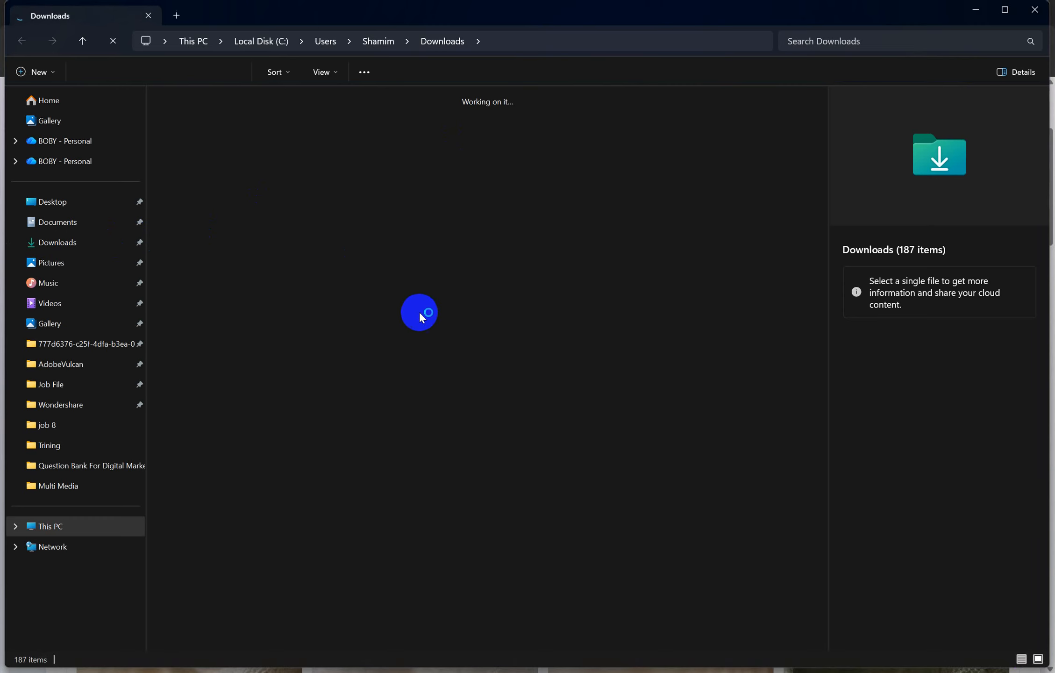
{"action": "left_click", "coordinate": [221, 154]}
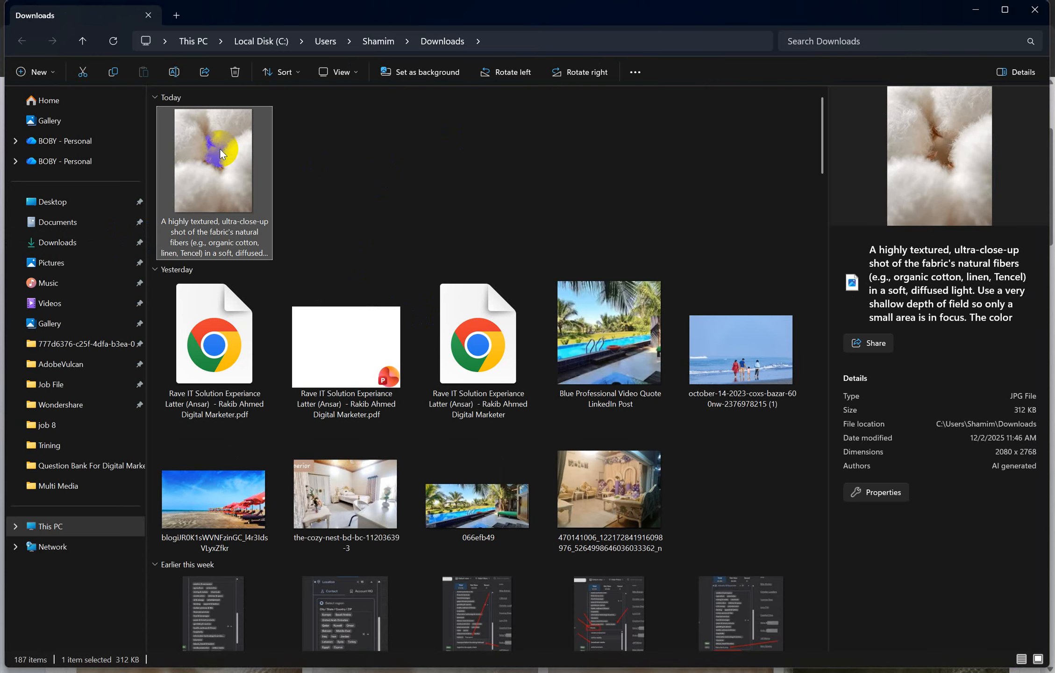
{"action": "right_click", "coordinate": [219, 150]}
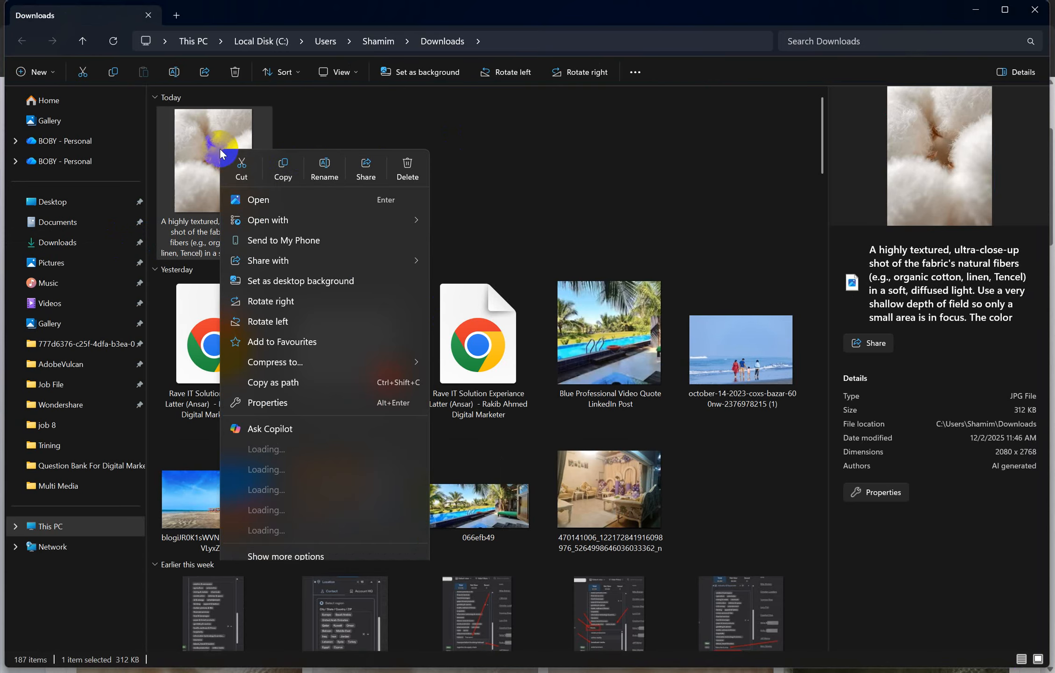
{"action": "left_click", "coordinate": [325, 167]}
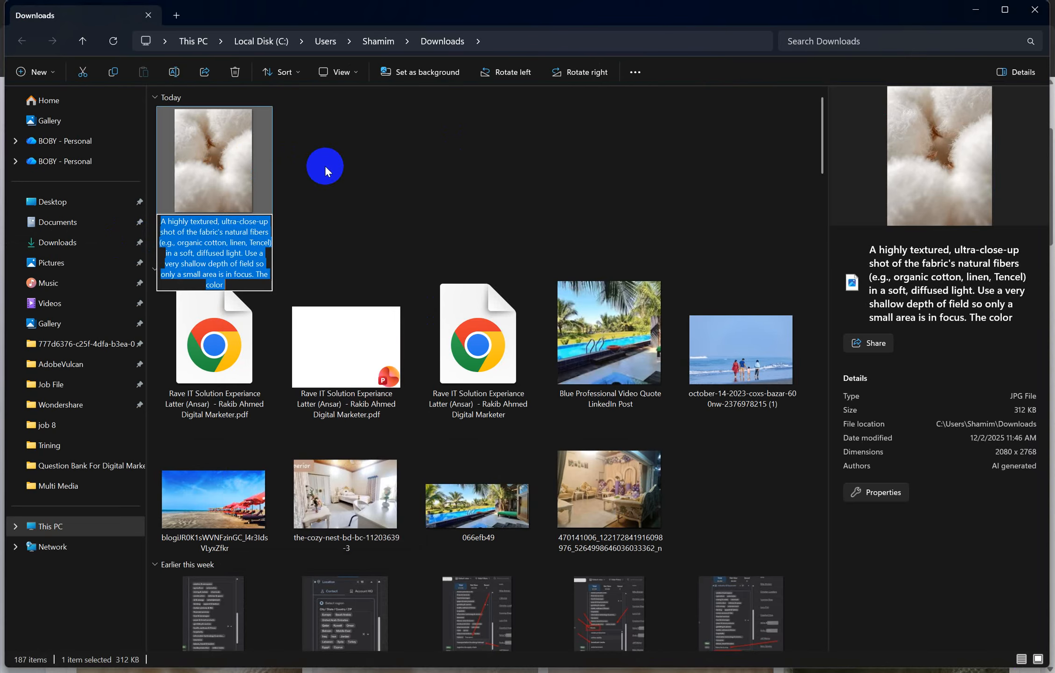
{"action": "type", "text": "day 1"}
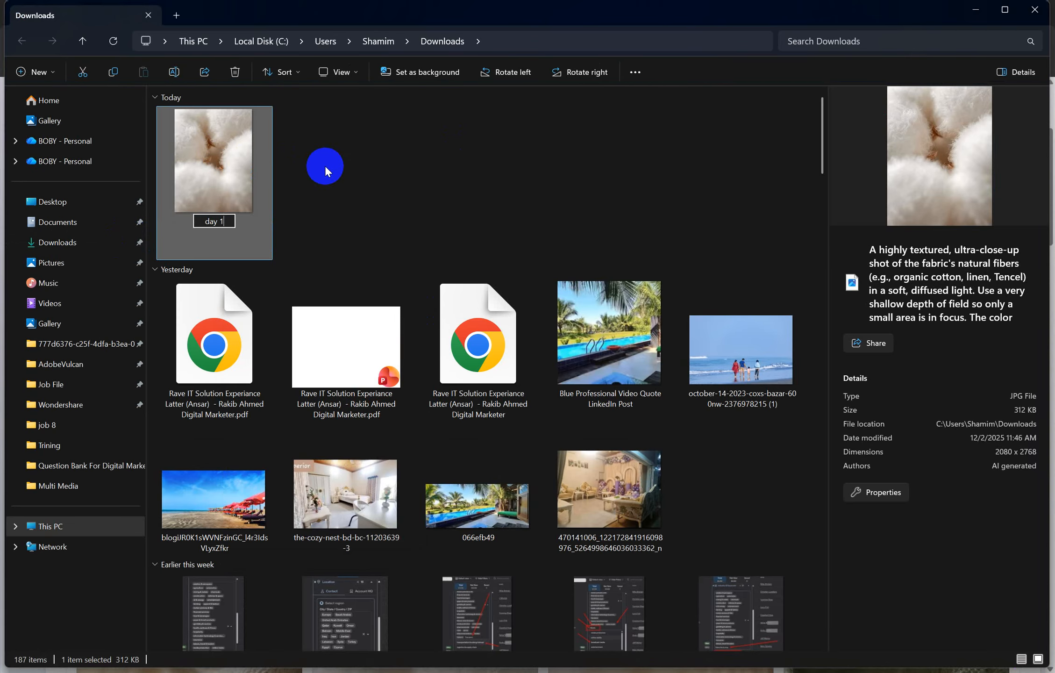
{"action": "key", "text": "Return"}
{"action": "left_click", "coordinate": [352, 156]}
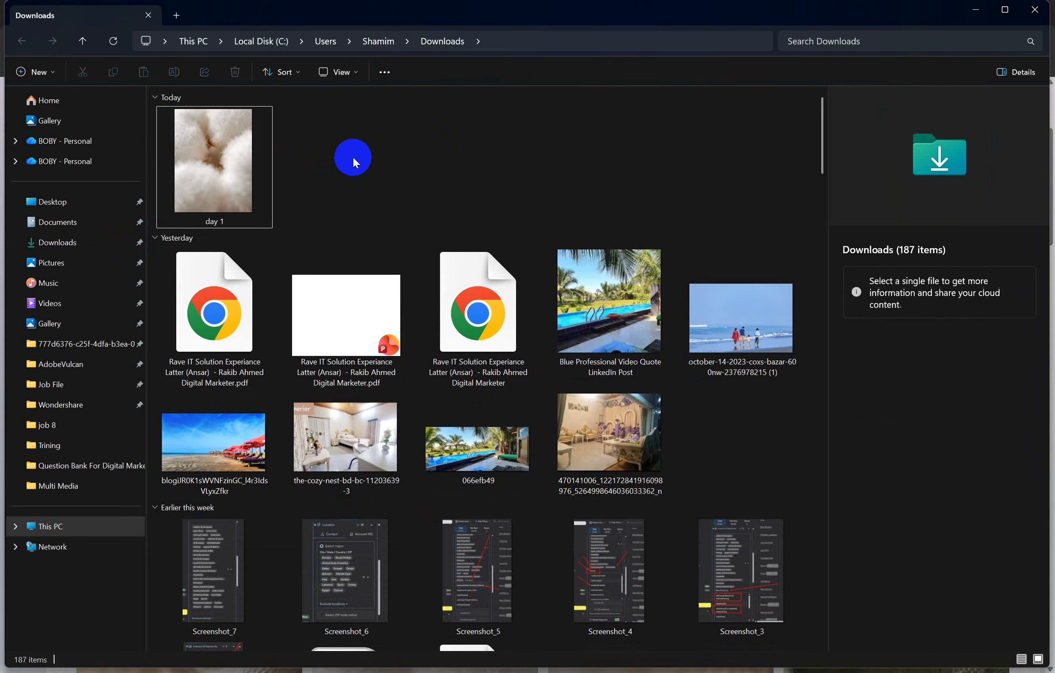
{"action": "left_click", "coordinate": [1033, 10]}
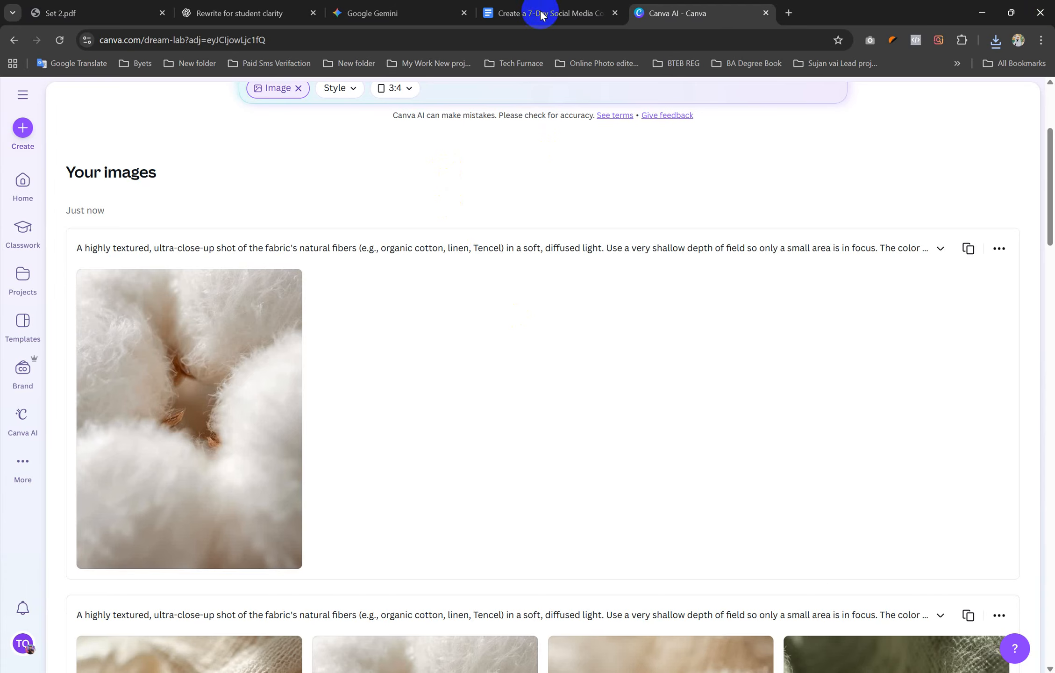
Step: Copy the Day 2 Suggested Visuals description, without its trailing asterisks, from the Google Docs document
{"action": "left_click", "coordinate": [527, 5]}
{"action": "left_click", "coordinate": [493, 398]}
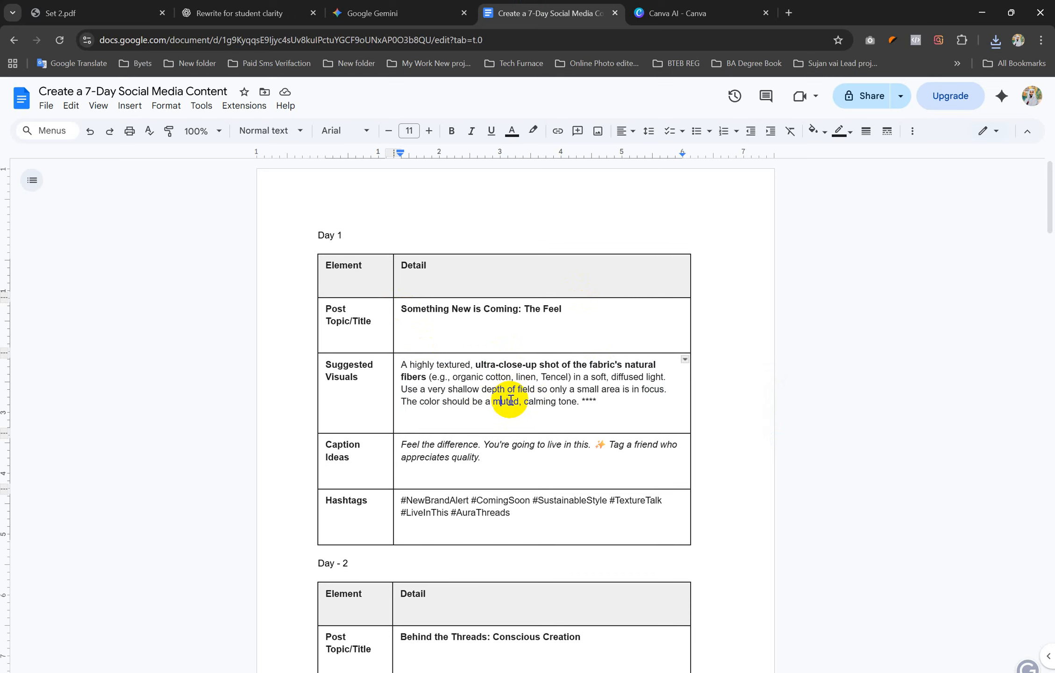
{"action": "scroll", "coordinate": [526, 431], "scroll_direction": "down", "scroll_amount": 5}
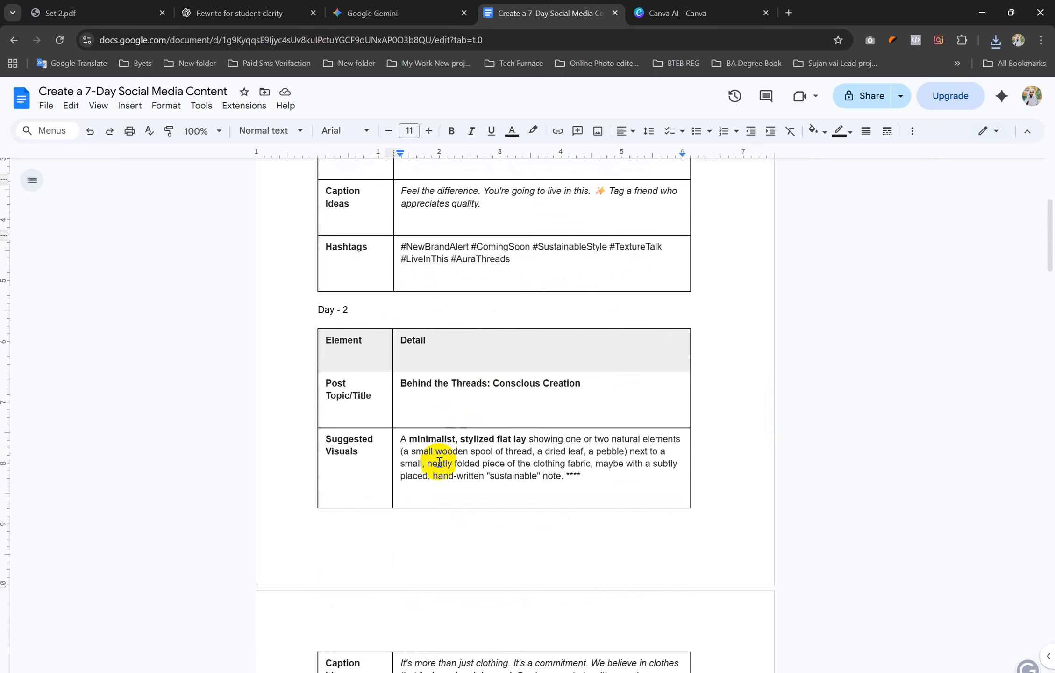
{"action": "left_click_drag", "start_coordinate": [400, 439], "coordinate": [562, 476]}
{"action": "key", "text": "ctrl+c"}
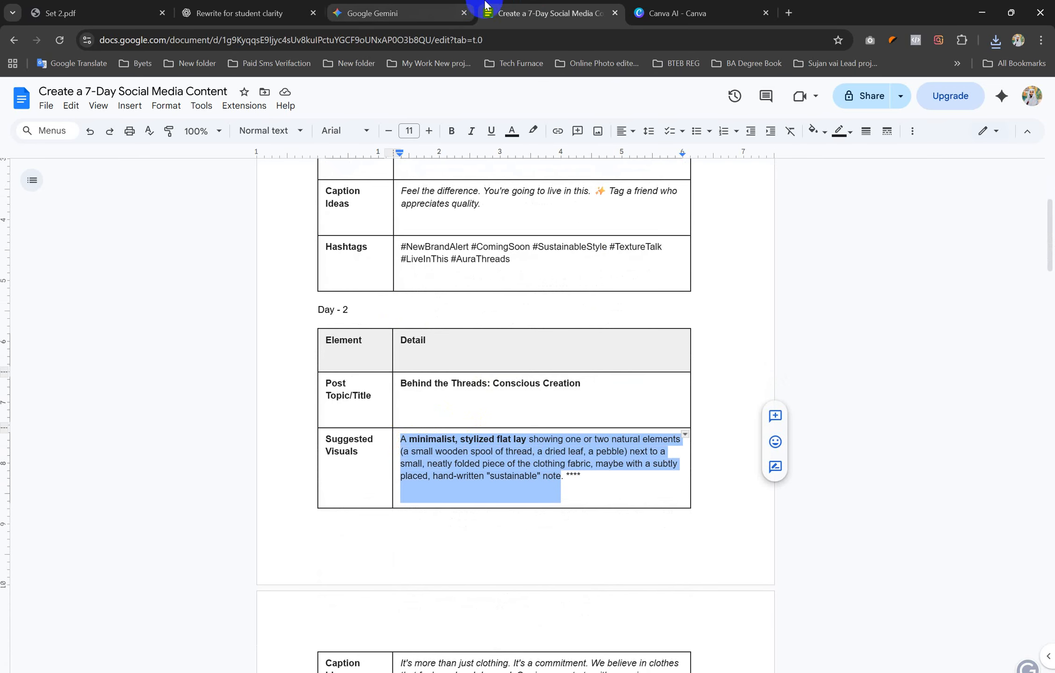
Step: Switch to Canva AI, paste the copied Day 2 description as the prompt and generate 3:4 images
{"action": "left_click", "coordinate": [668, 12]}
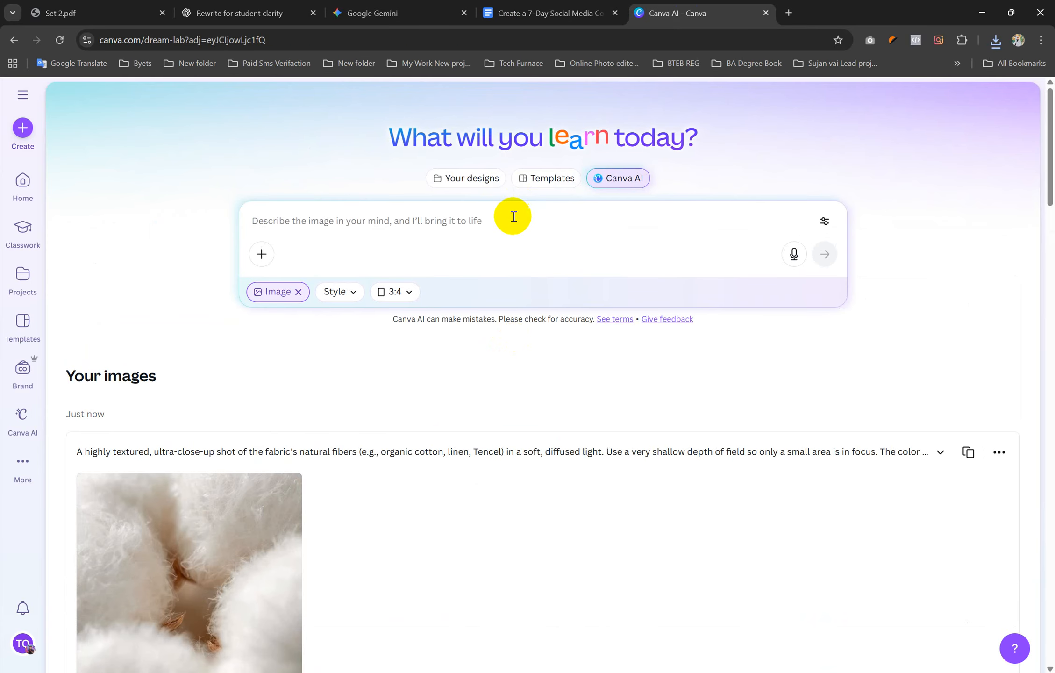
{"action": "left_click", "coordinate": [514, 216]}
{"action": "key", "text": "ctrl+v"}
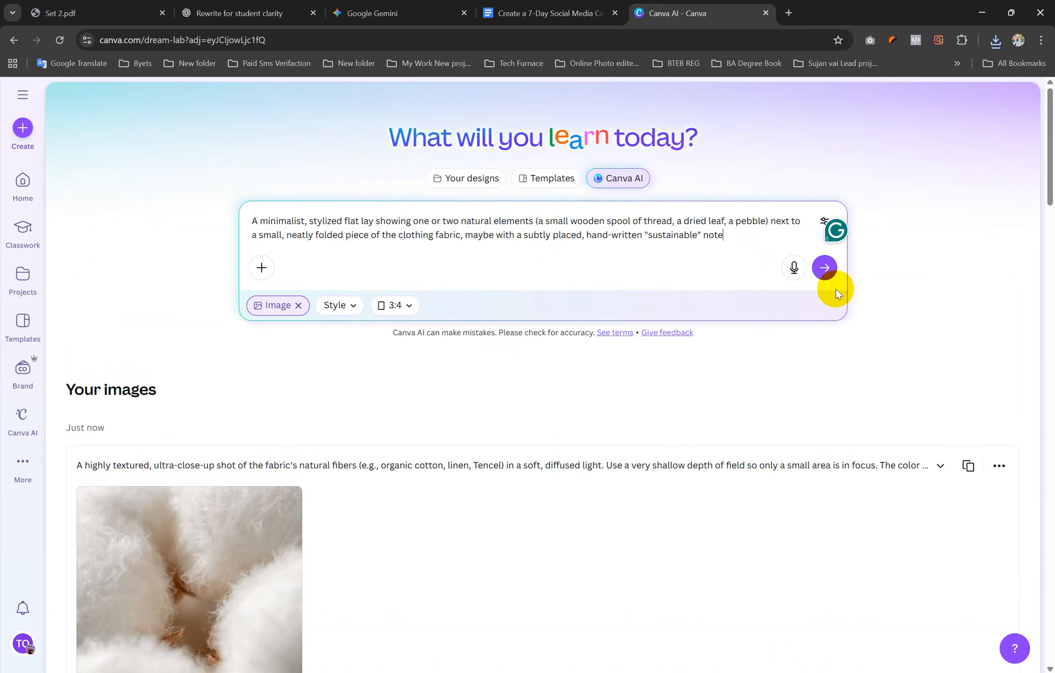
{"action": "left_click", "coordinate": [825, 266]}
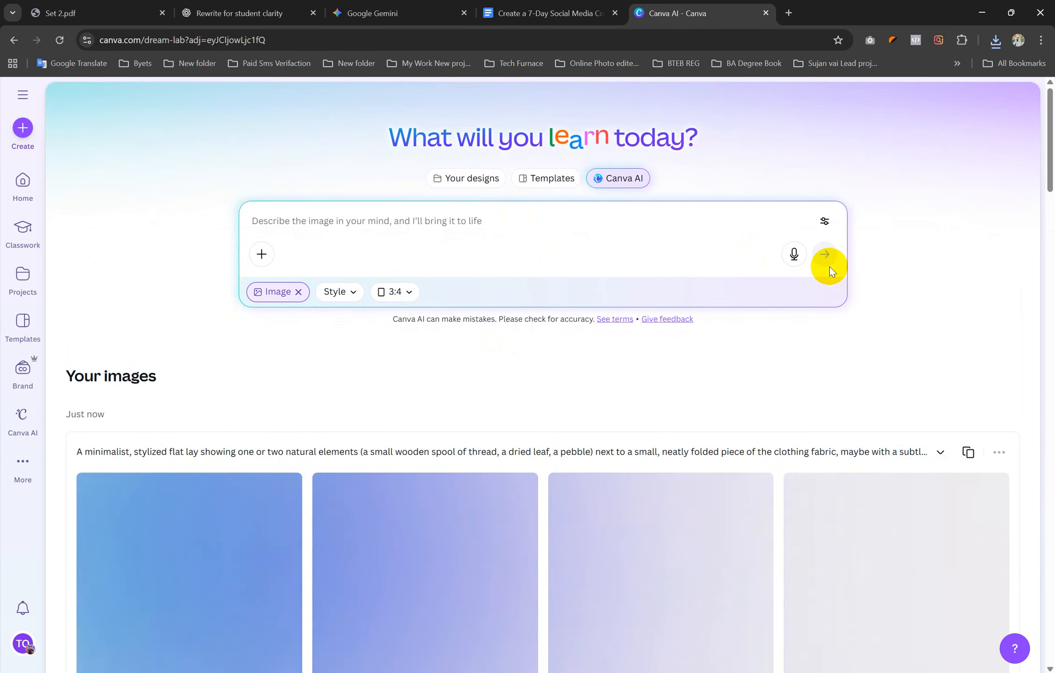
Step: Submit the same Day 2 description again to generate another set of images
{"action": "scroll", "coordinate": [822, 280], "scroll_direction": "down", "scroll_amount": 1}
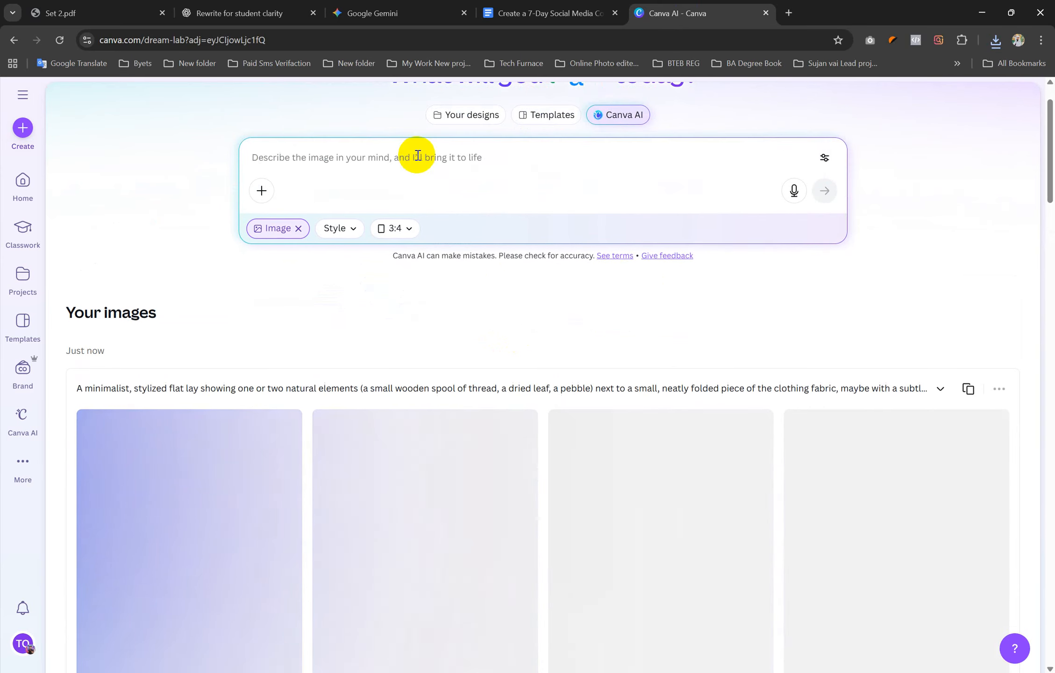
{"action": "key", "text": "ctrl+v"}
{"action": "left_click", "coordinate": [824, 202]}
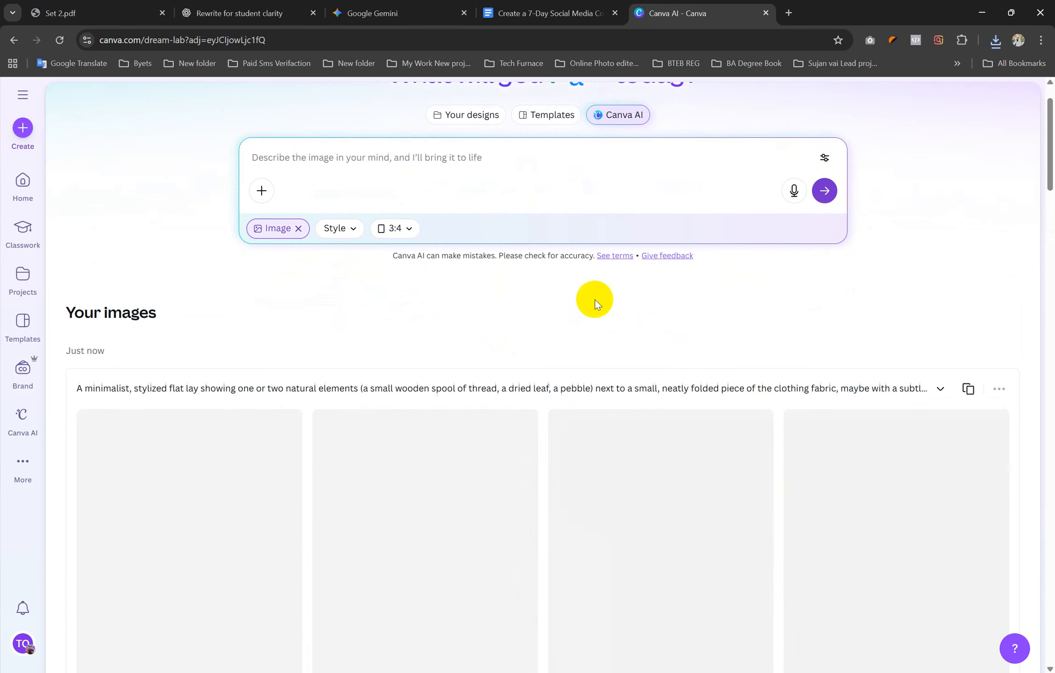
Step: Review both generated sets of Day 2 flat-lay images to choose one for the post
{"action": "scroll", "coordinate": [595, 312], "scroll_direction": "down", "scroll_amount": 4}
{"action": "scroll", "coordinate": [607, 323], "scroll_direction": "down", "scroll_amount": 3}
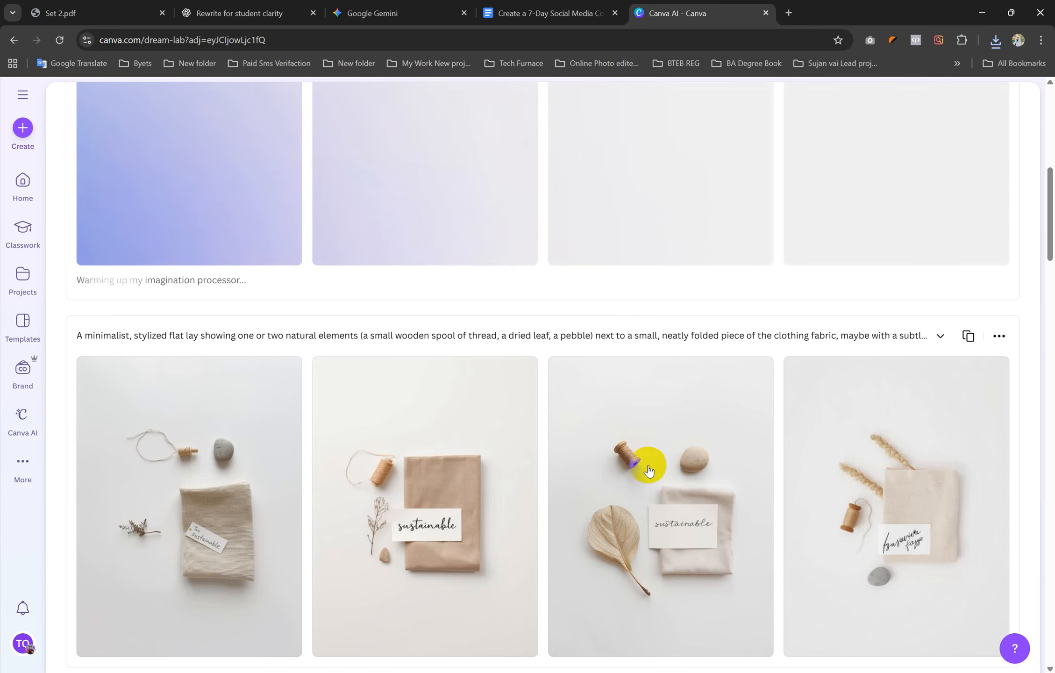
{"action": "scroll", "coordinate": [649, 446], "scroll_direction": "up", "scroll_amount": 3}
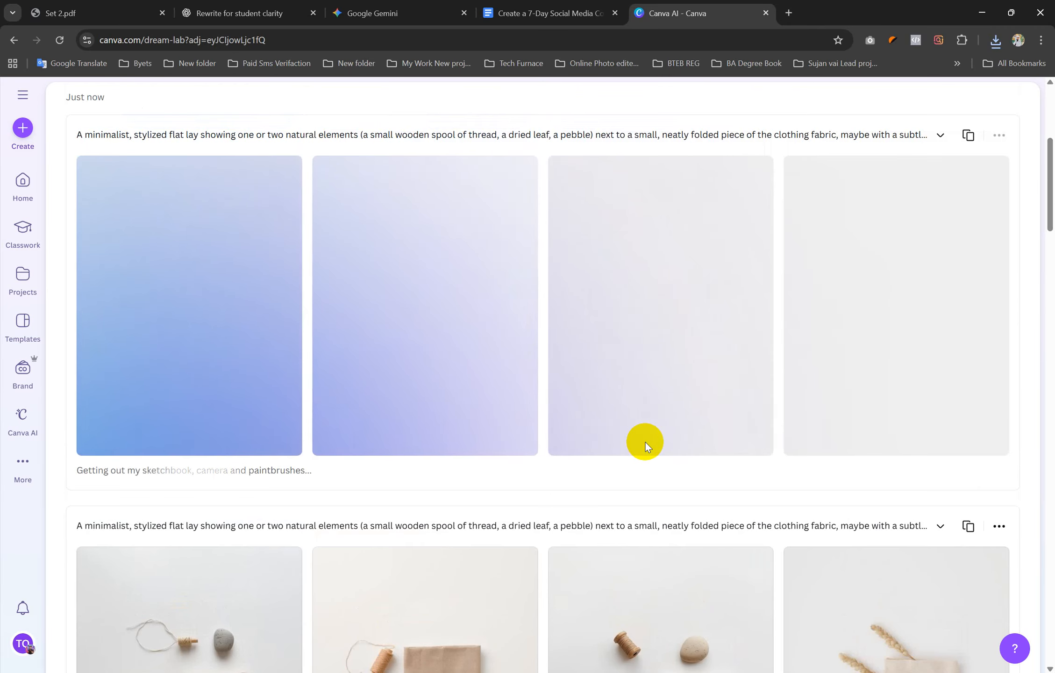
{"action": "scroll", "coordinate": [646, 443], "scroll_direction": "down", "scroll_amount": 4}
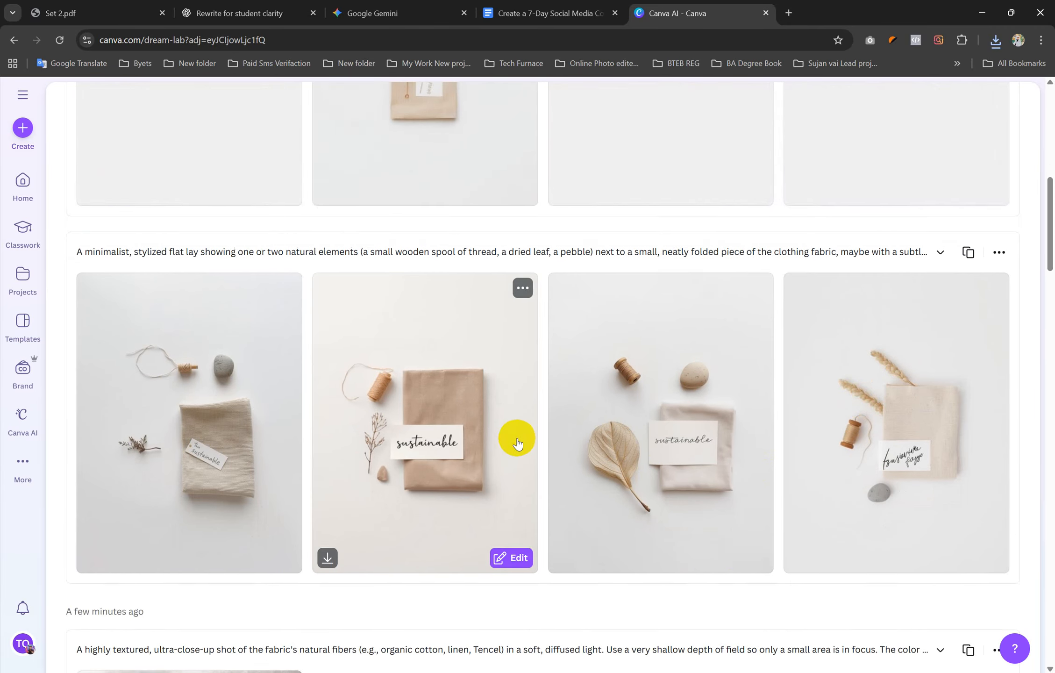
{"action": "scroll", "coordinate": [518, 442], "scroll_direction": "up", "scroll_amount": 3}
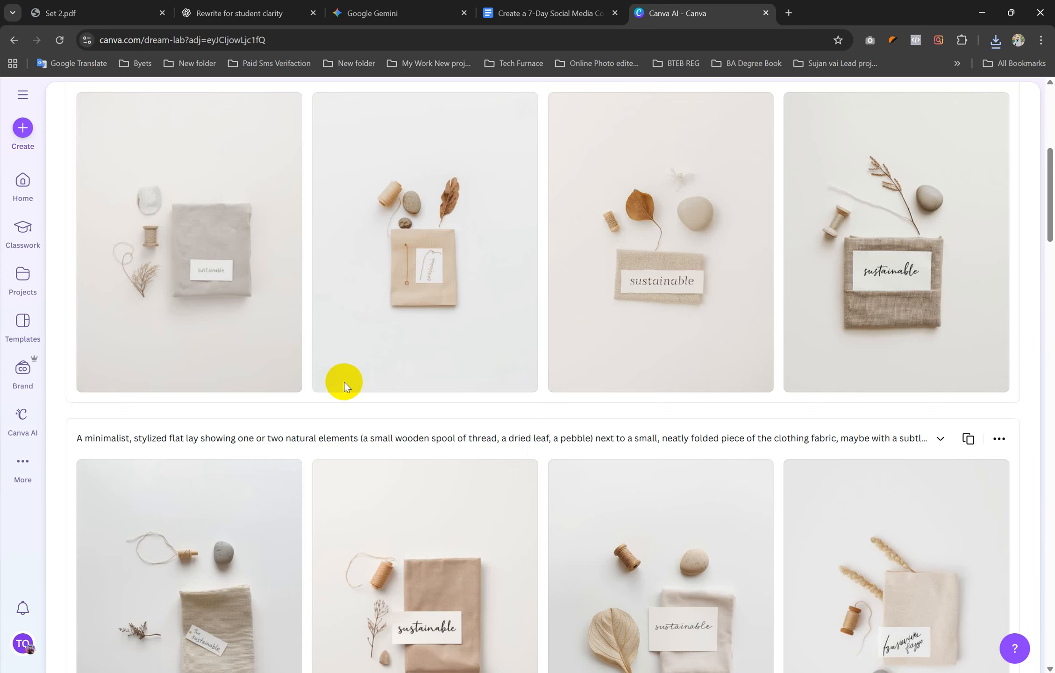
{"action": "scroll", "coordinate": [772, 435], "scroll_direction": "down", "scroll_amount": 3}
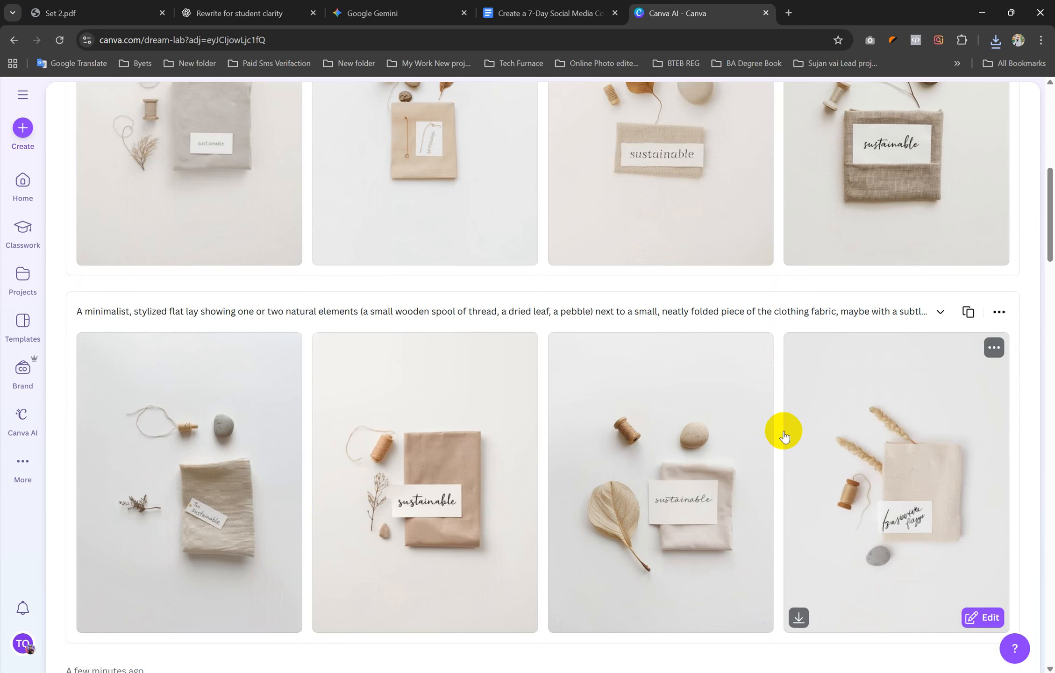
{"action": "scroll", "coordinate": [781, 432], "scroll_direction": "up", "scroll_amount": 2}
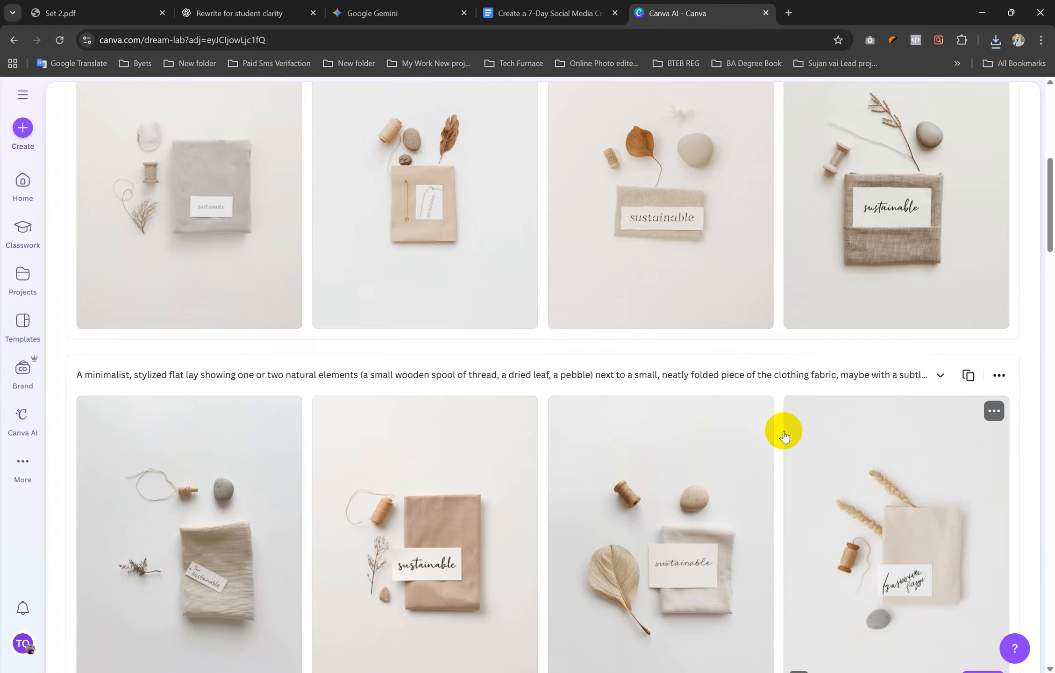
{"action": "scroll", "coordinate": [784, 428], "scroll_direction": "down", "scroll_amount": 2}
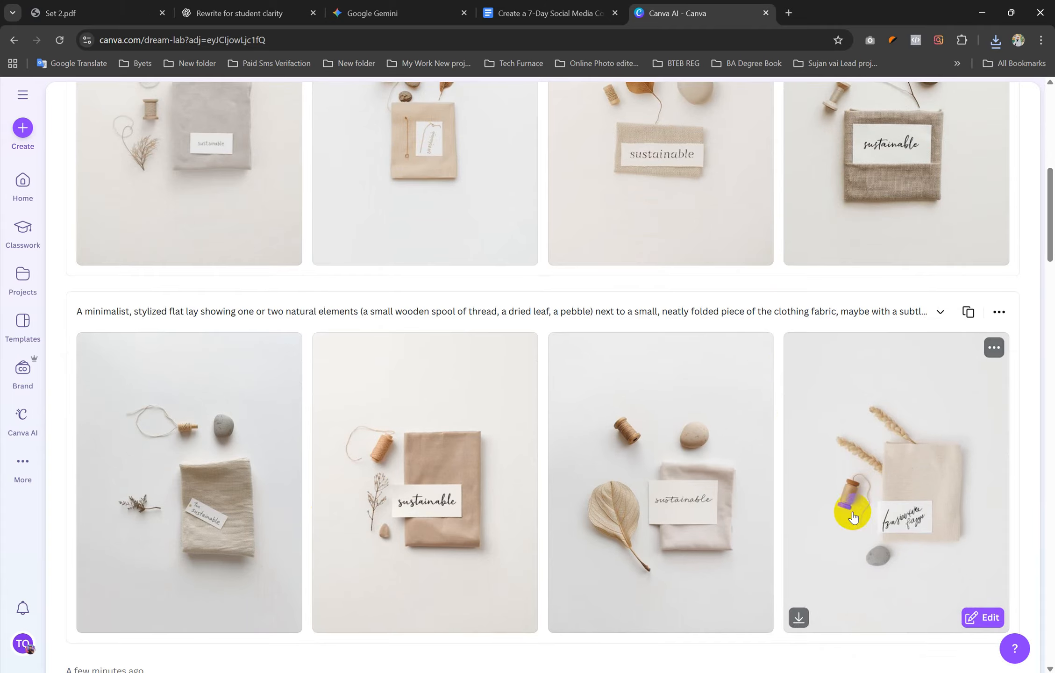
Step: Boost the resolution of the Day 2 flat lay with brown folded fabric and large "sustainable" card, and download the boosted image
{"action": "left_click", "coordinate": [432, 411]}
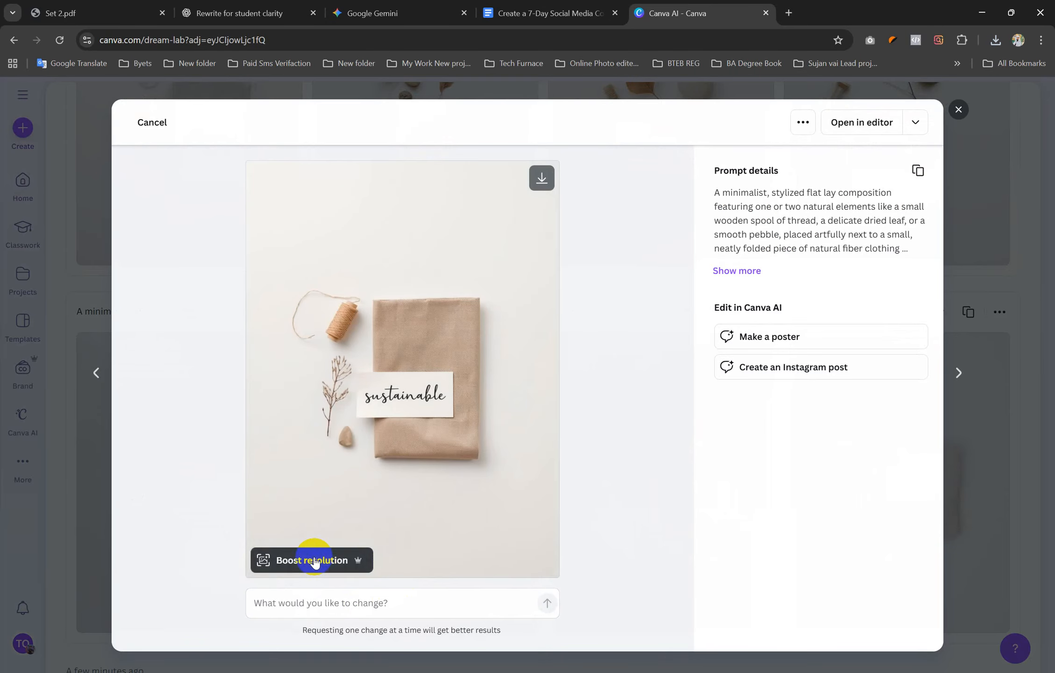
{"action": "left_click", "coordinate": [310, 559]}
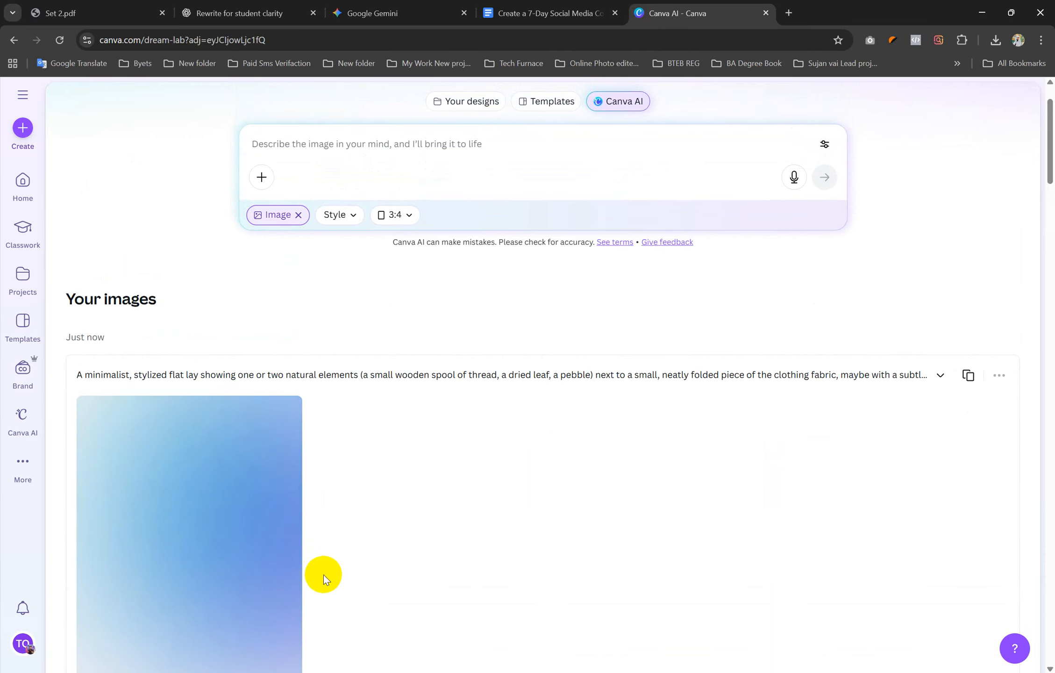
{"action": "scroll", "coordinate": [307, 501], "scroll_direction": "down", "scroll_amount": 4}
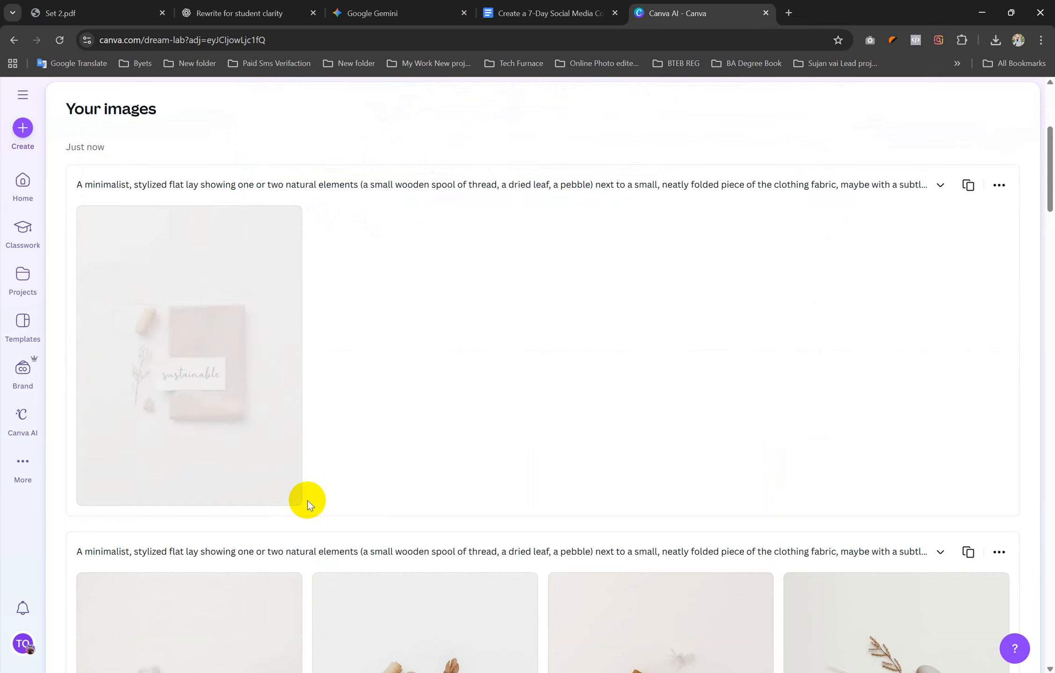
{"action": "mouse_move", "coordinate": [91, 490]}
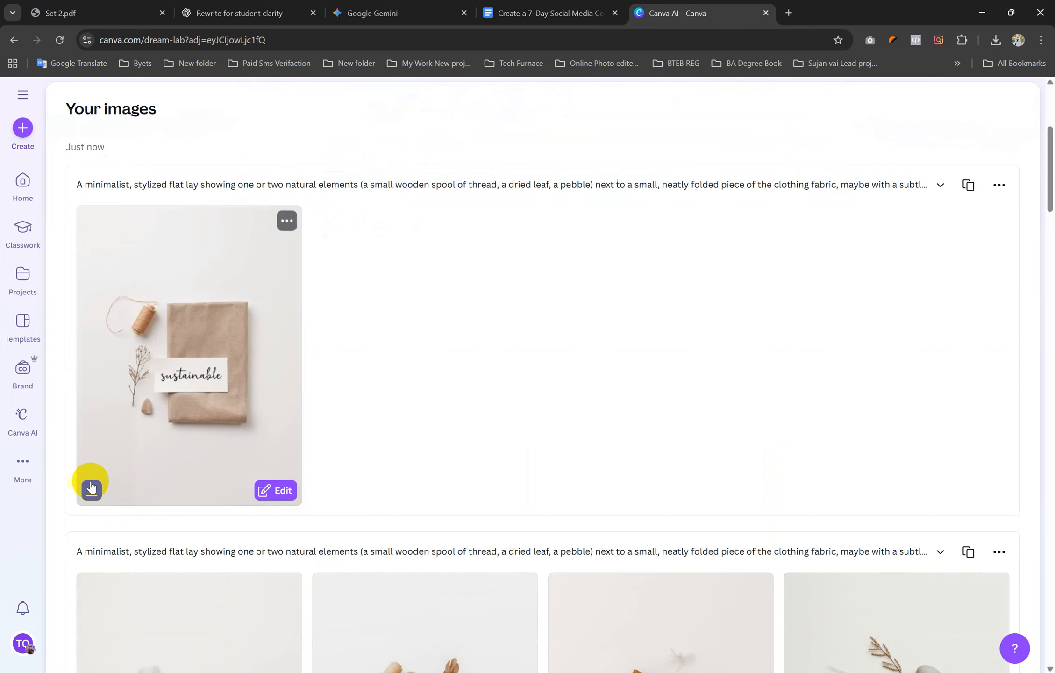
{"action": "left_click", "coordinate": [91, 492]}
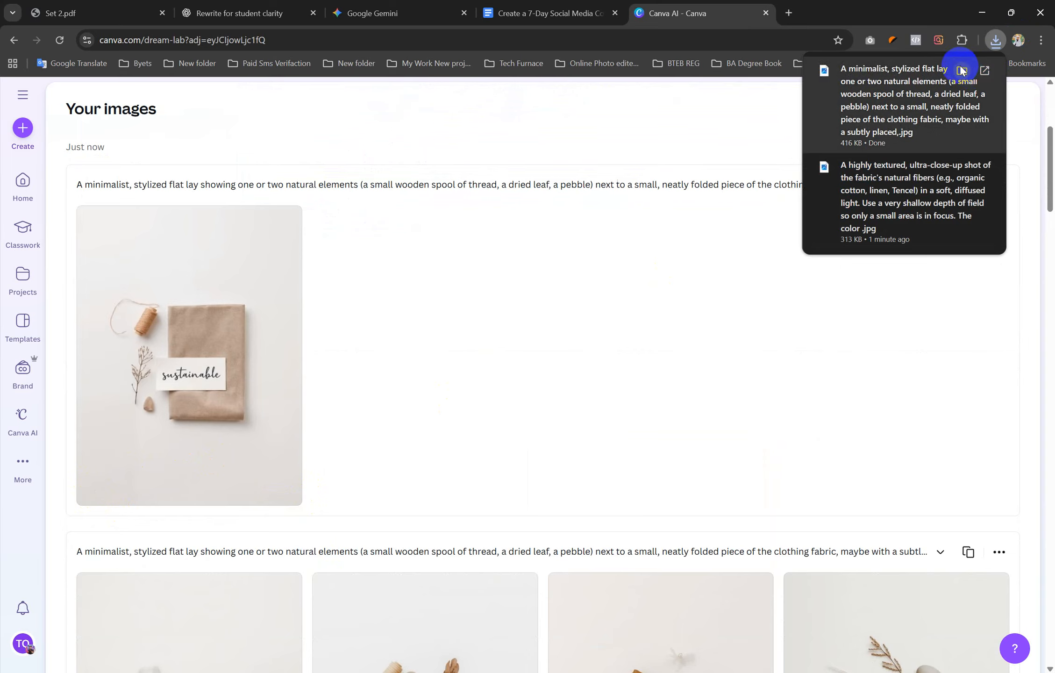
Step: Rename the downloaded flat-lay image in the Downloads folder to "day 2" and close the folder window
{"action": "left_click", "coordinate": [961, 70]}
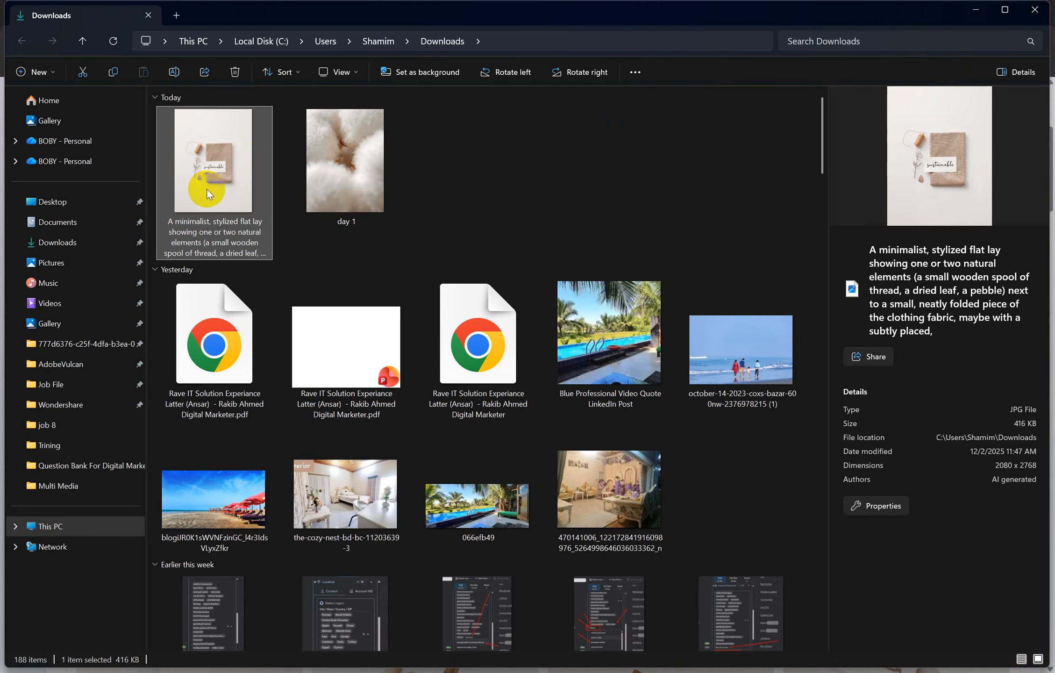
{"action": "right_click", "coordinate": [207, 188]}
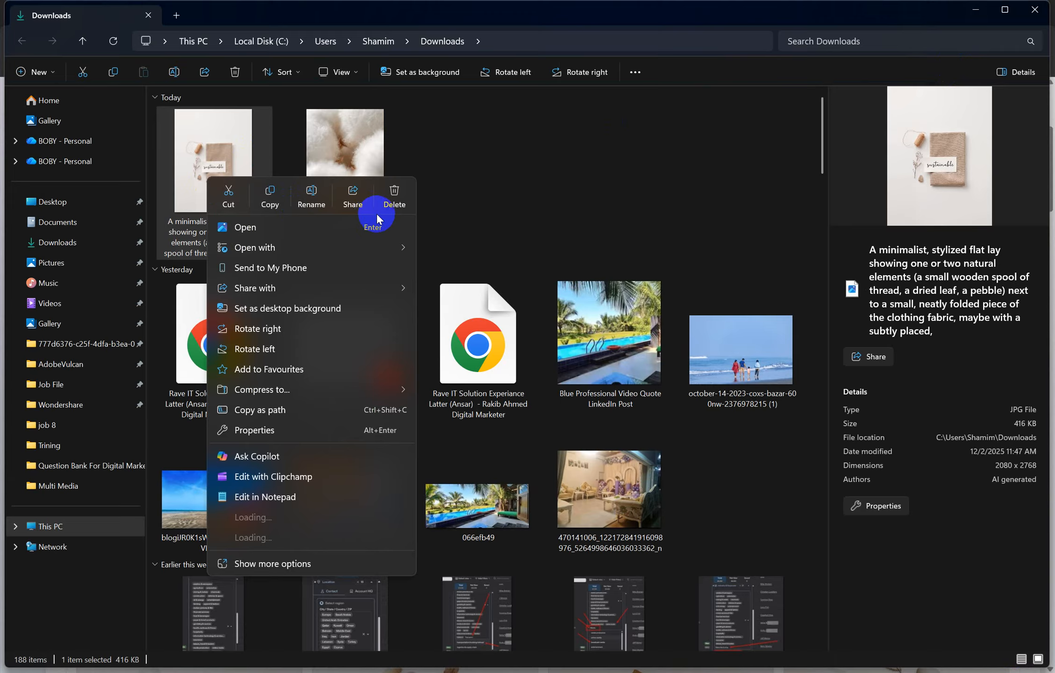
{"action": "left_click", "coordinate": [312, 202]}
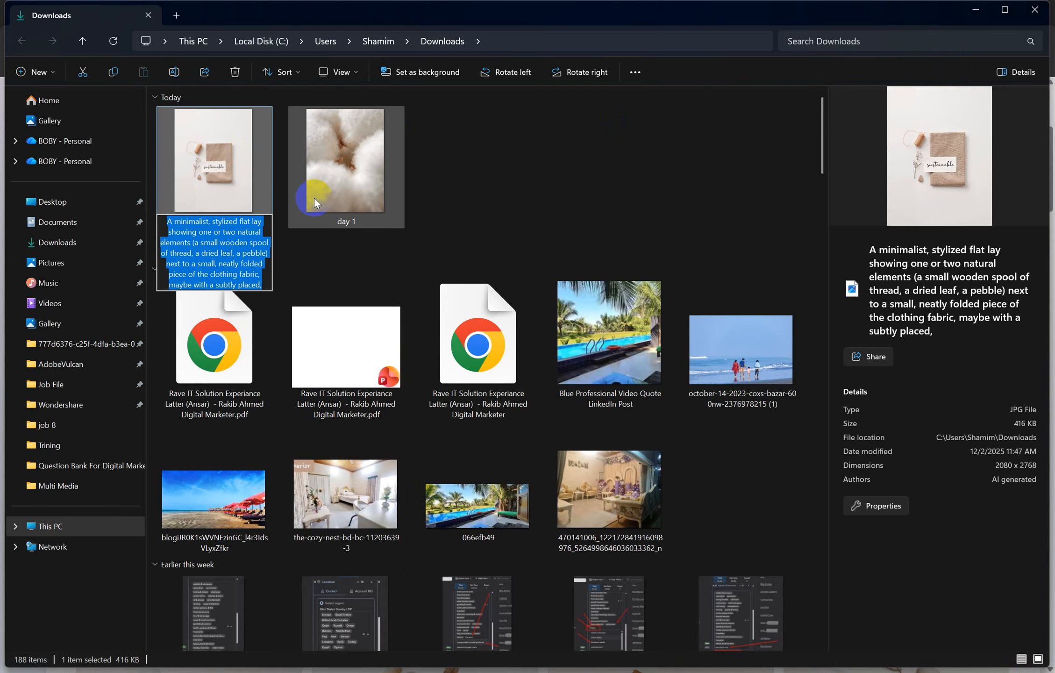
{"action": "key", "text": "BackSpace"}
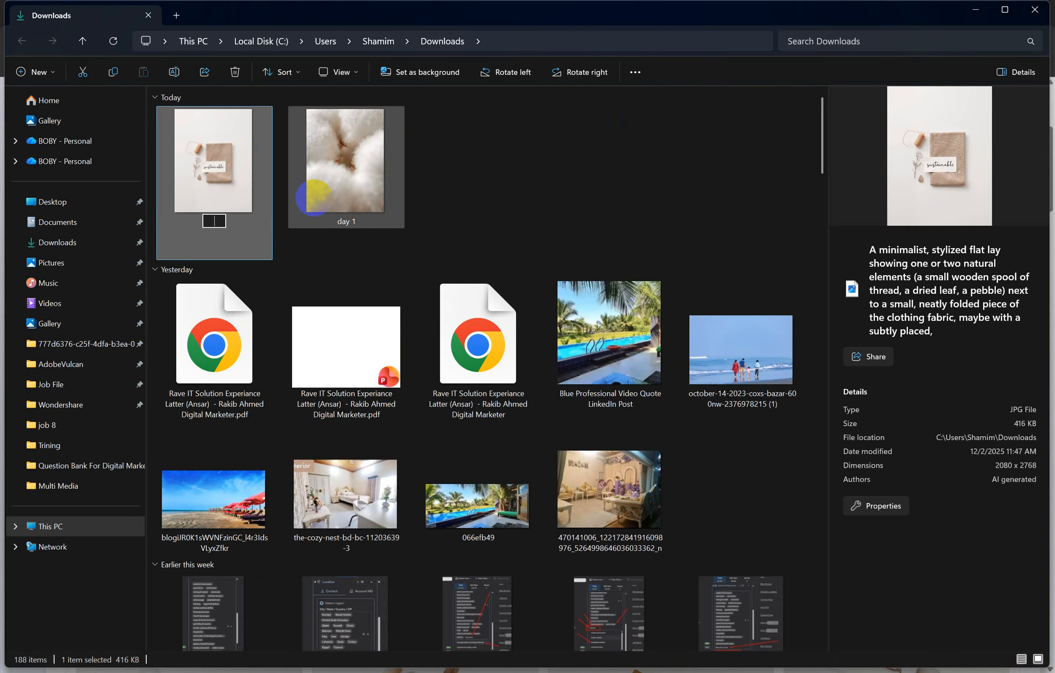
{"action": "type", "text": "day 2"}
{"action": "key", "text": "Return"}
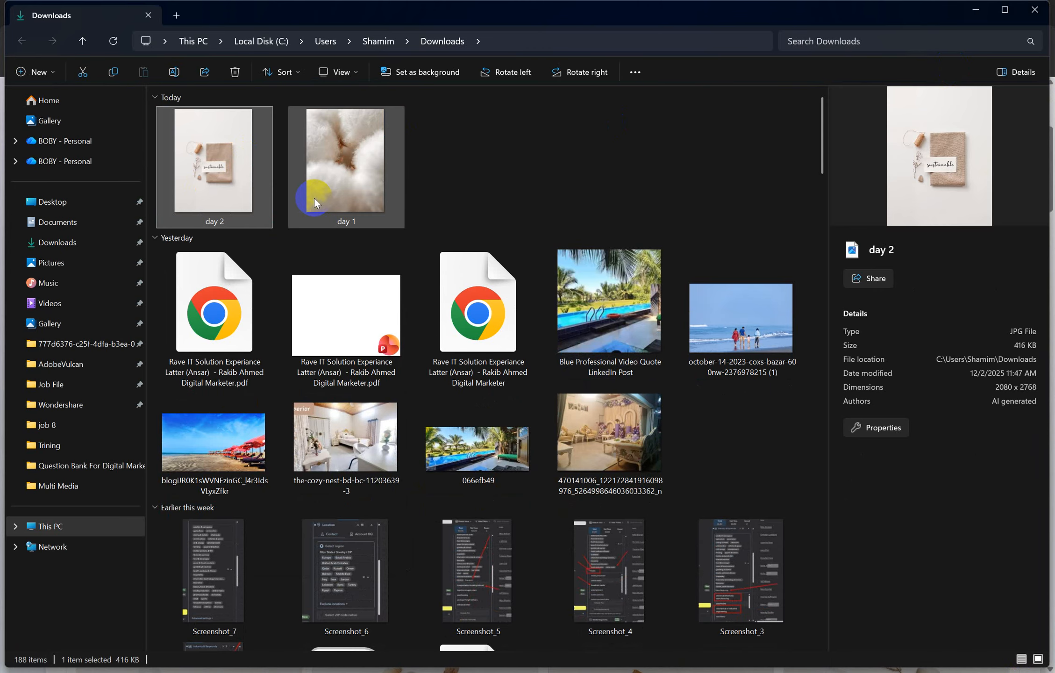
{"action": "left_click", "coordinate": [597, 161]}
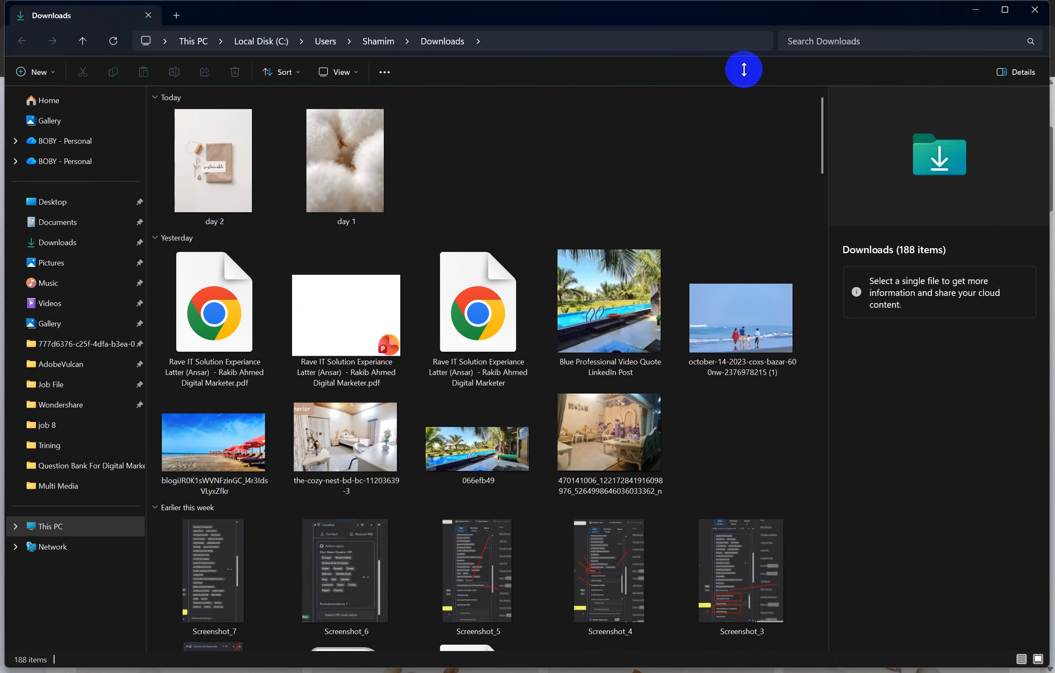
{"action": "left_click", "coordinate": [1044, 18]}
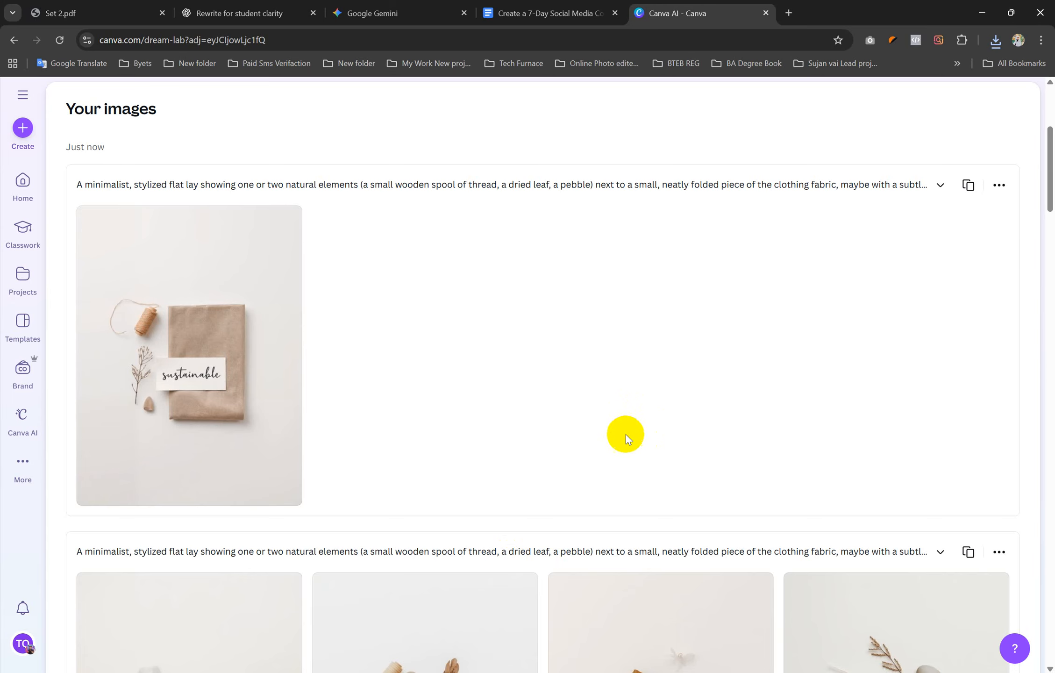
Step: Switch to the Google Docs document and copy the Day 3 Suggested Visuals description without its trailing asterisks
{"action": "left_click", "coordinate": [552, 13]}
{"action": "scroll", "coordinate": [499, 376], "scroll_direction": "down", "scroll_amount": 6}
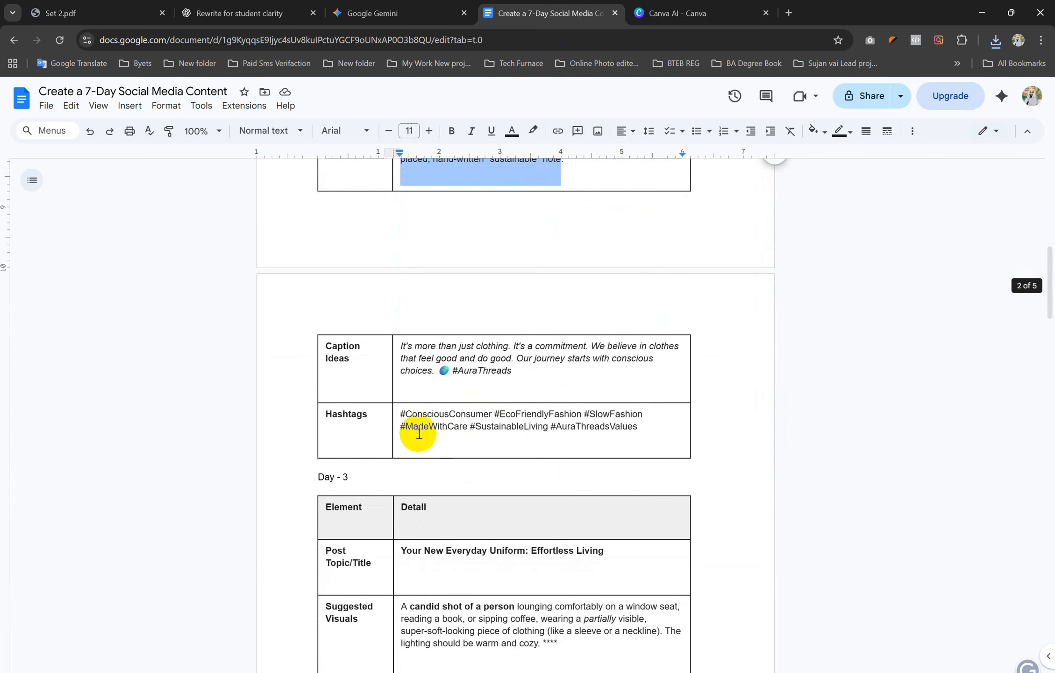
{"action": "left_click", "coordinate": [516, 371]}
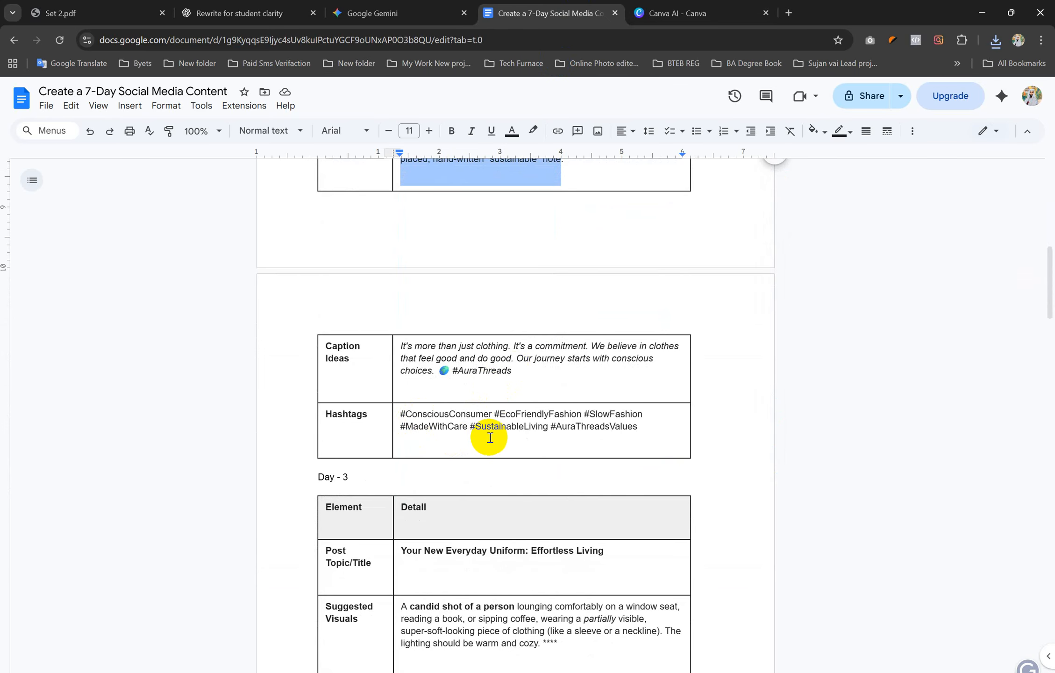
{"action": "scroll", "coordinate": [489, 434], "scroll_direction": "up", "scroll_amount": 5}
{"action": "scroll", "coordinate": [471, 449], "scroll_direction": "down", "scroll_amount": 7}
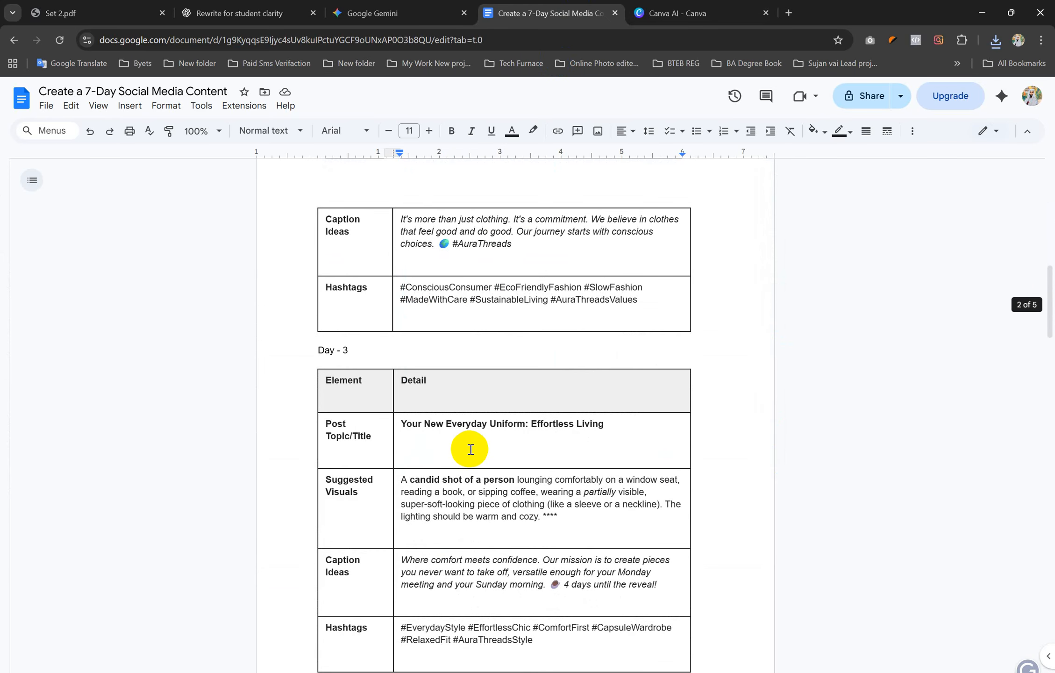
{"action": "scroll", "coordinate": [470, 449], "scroll_direction": "down", "scroll_amount": 1}
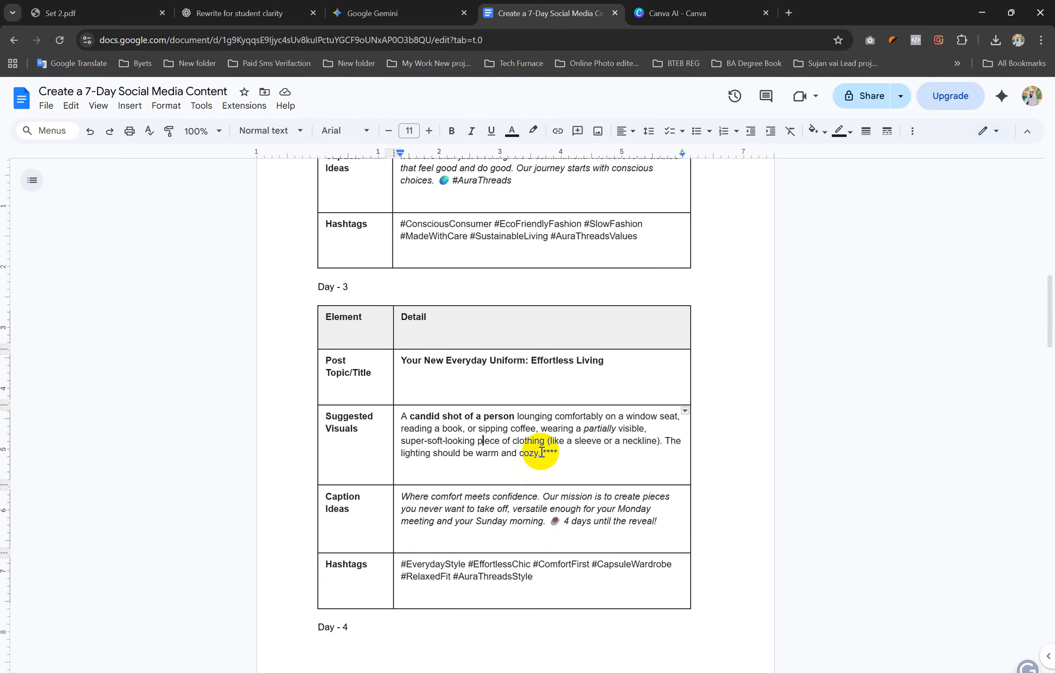
{"action": "left_click_drag", "start_coordinate": [542, 450], "coordinate": [405, 418]}
{"action": "key", "text": "ctrl+c"}
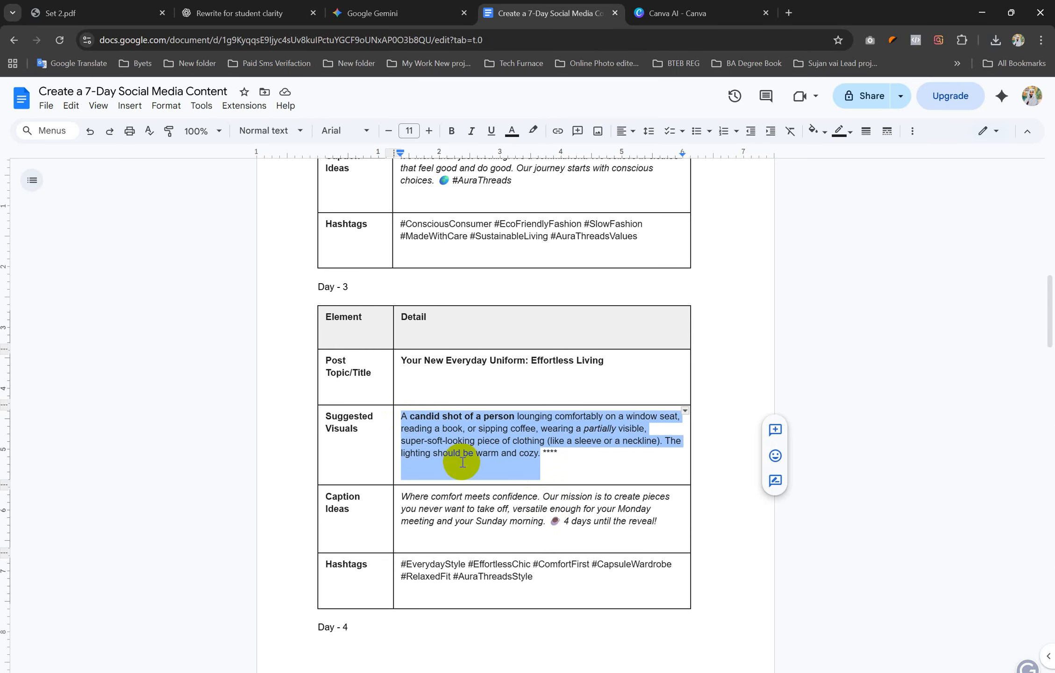
Step: Switch to Canva AI, paste the copied Day 3 description as the prompt and generate 3:4 images
{"action": "left_click", "coordinate": [673, 13]}
{"action": "scroll", "coordinate": [568, 252], "scroll_direction": "up", "scroll_amount": 6}
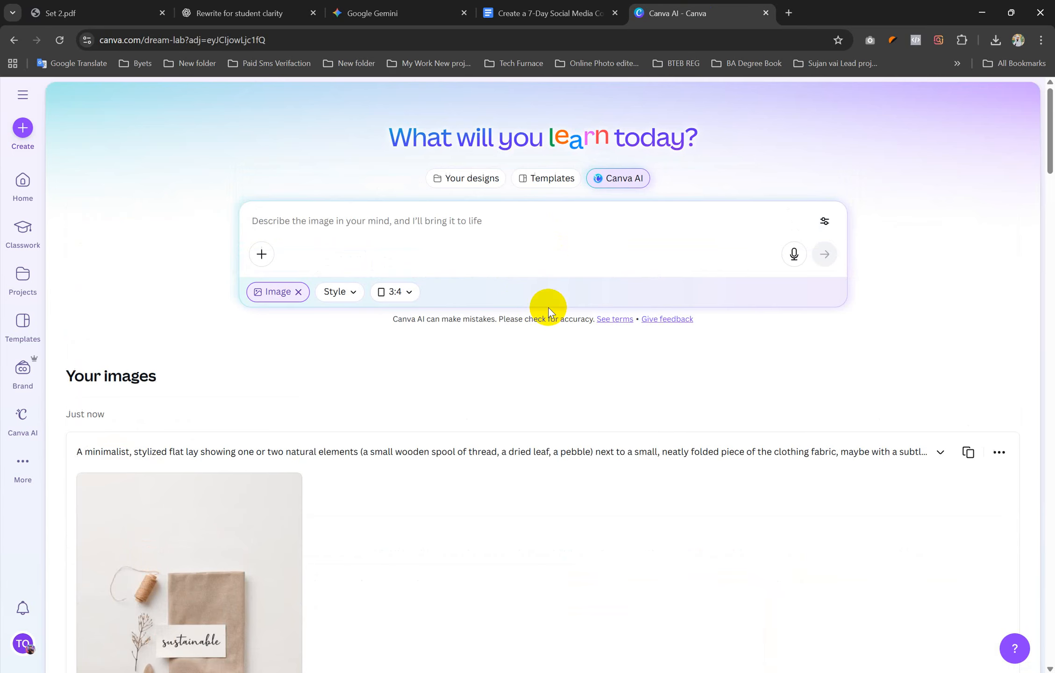
{"action": "left_click", "coordinate": [462, 231]}
{"action": "key", "text": "ctrl+v"}
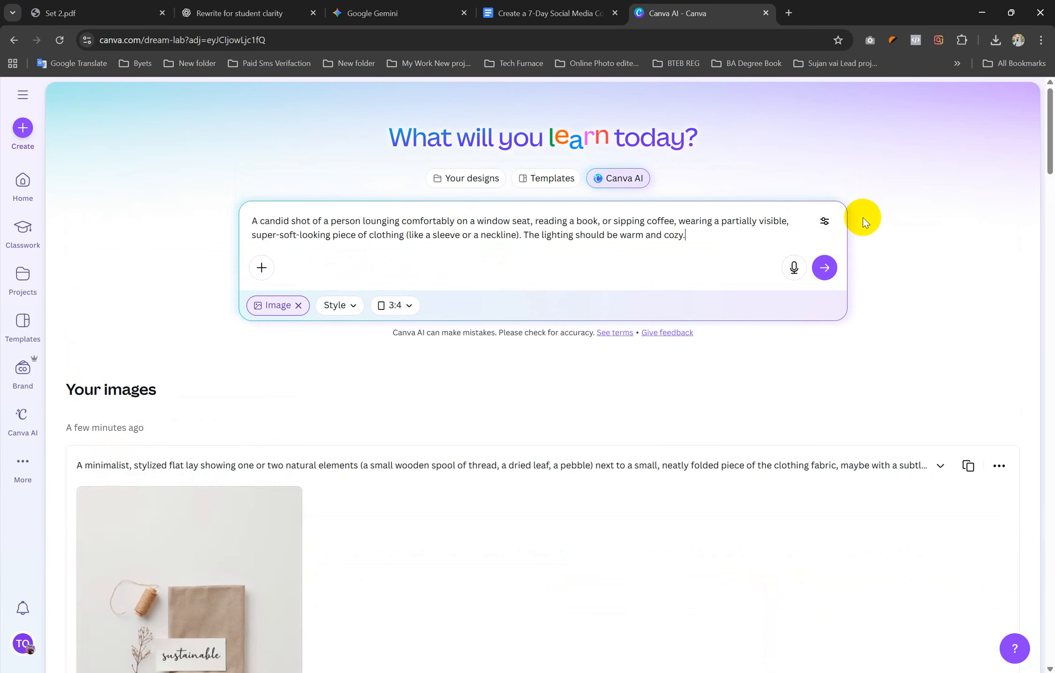
{"action": "left_click", "coordinate": [824, 267]}
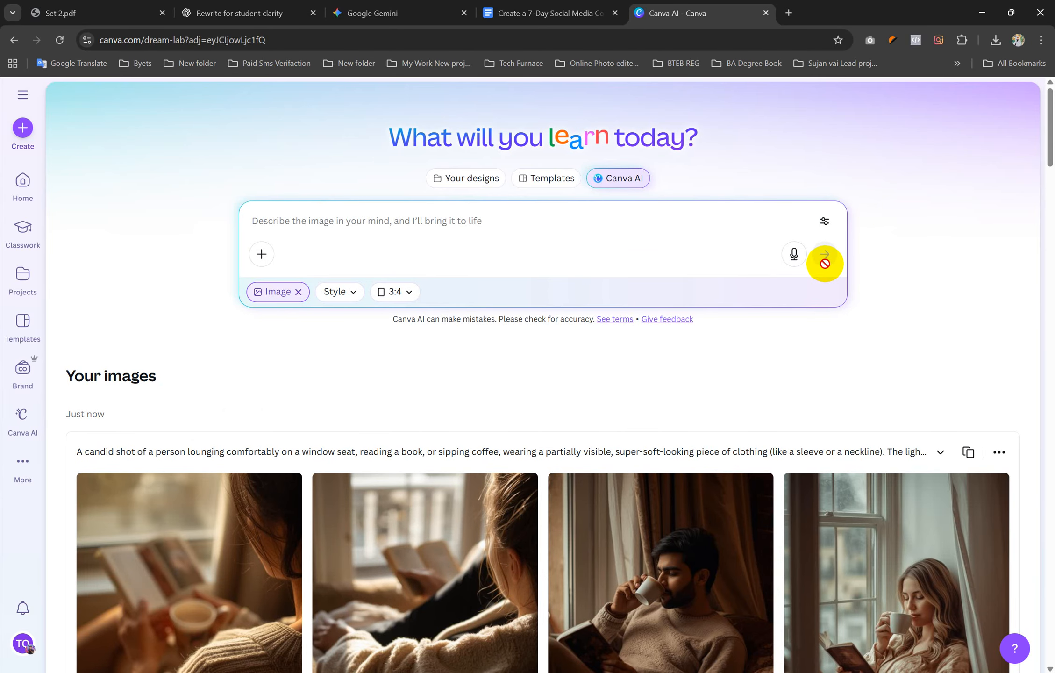
Step: Submit the same Day 3 description again to generate another set of images
{"action": "scroll", "coordinate": [687, 462], "scroll_direction": "down", "scroll_amount": 5}
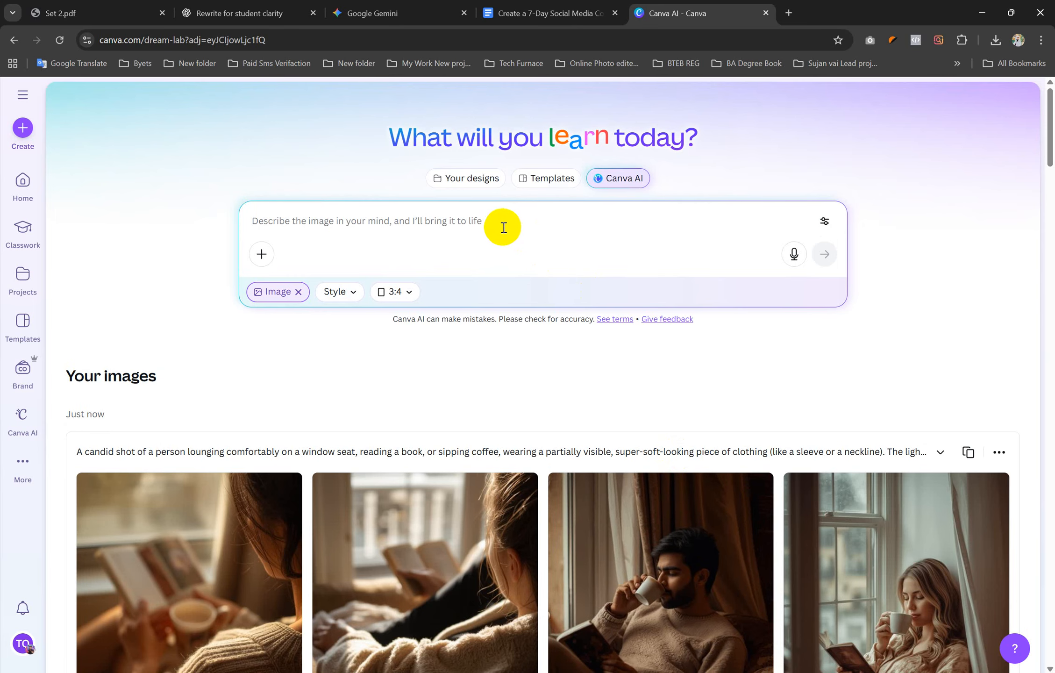
{"action": "key", "text": "ctrl+v"}
{"action": "left_click", "coordinate": [821, 266]}
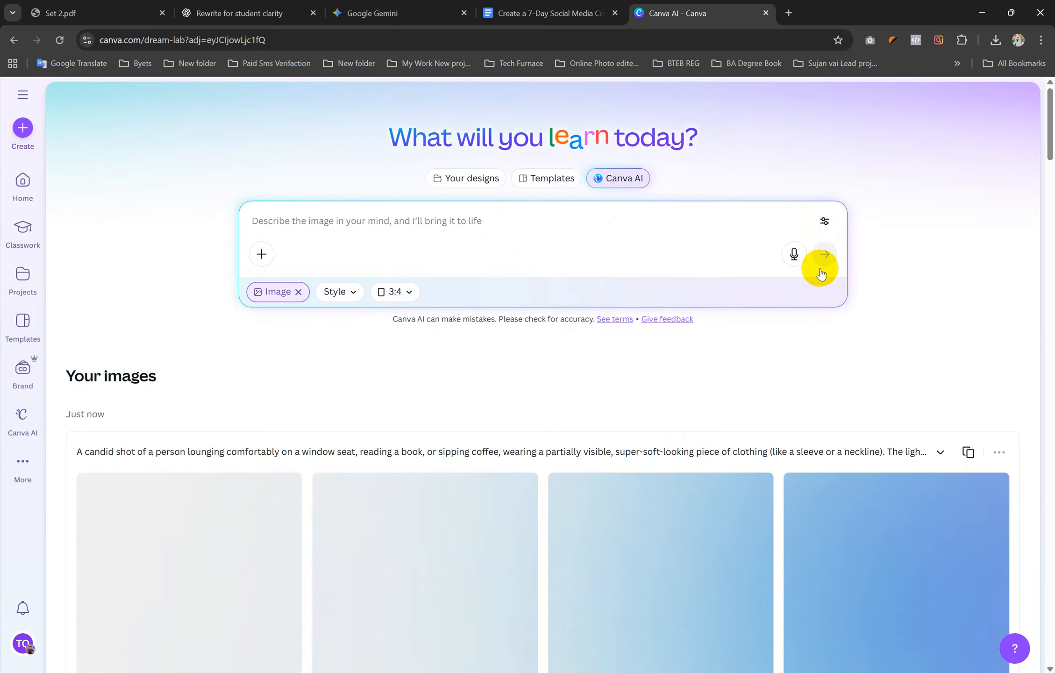
Step: Review both sets of generated Day 3 images and preview the close-up of the knit sweater with a coffee cup
{"action": "scroll", "coordinate": [729, 385], "scroll_direction": "down", "scroll_amount": 3}
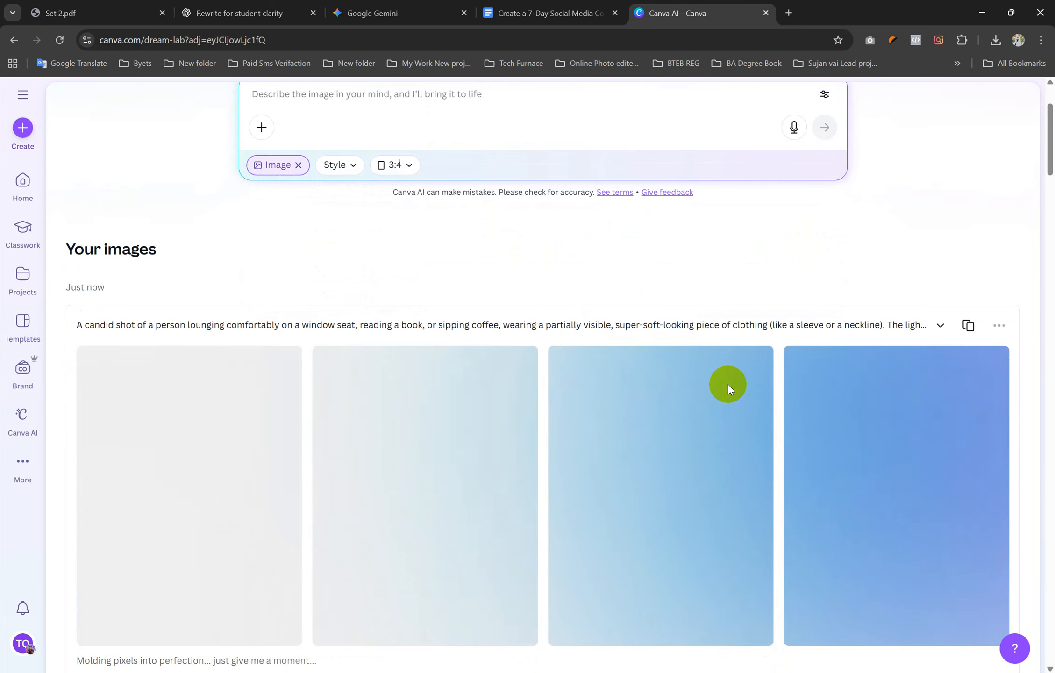
{"action": "scroll", "coordinate": [728, 388], "scroll_direction": "up", "scroll_amount": 3}
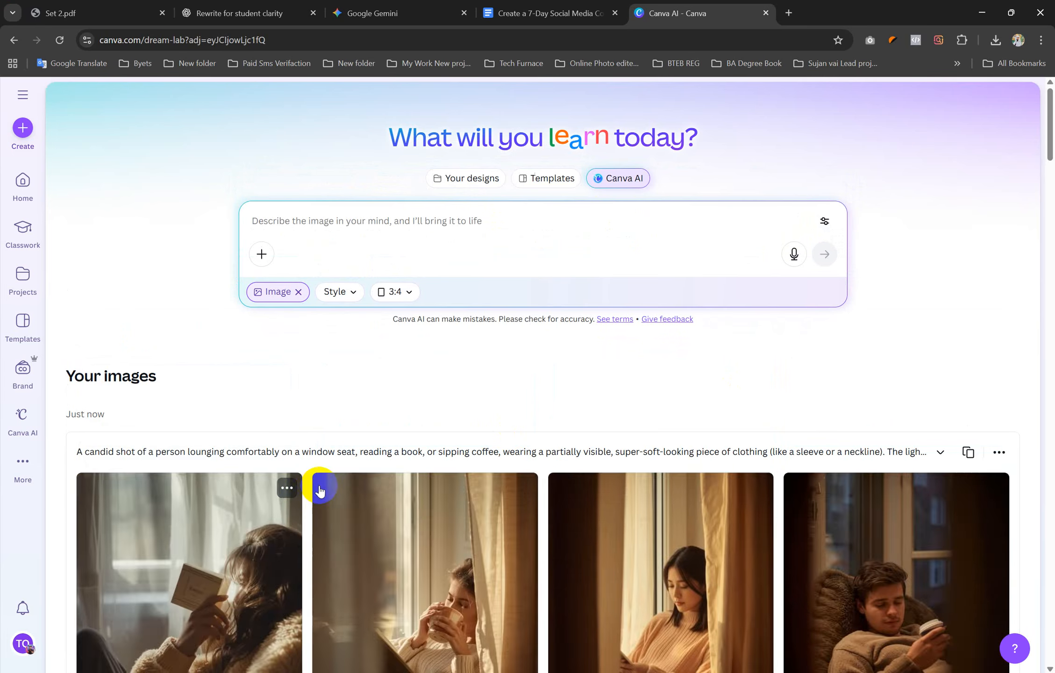
{"action": "scroll", "coordinate": [451, 386], "scroll_direction": "down", "scroll_amount": 6}
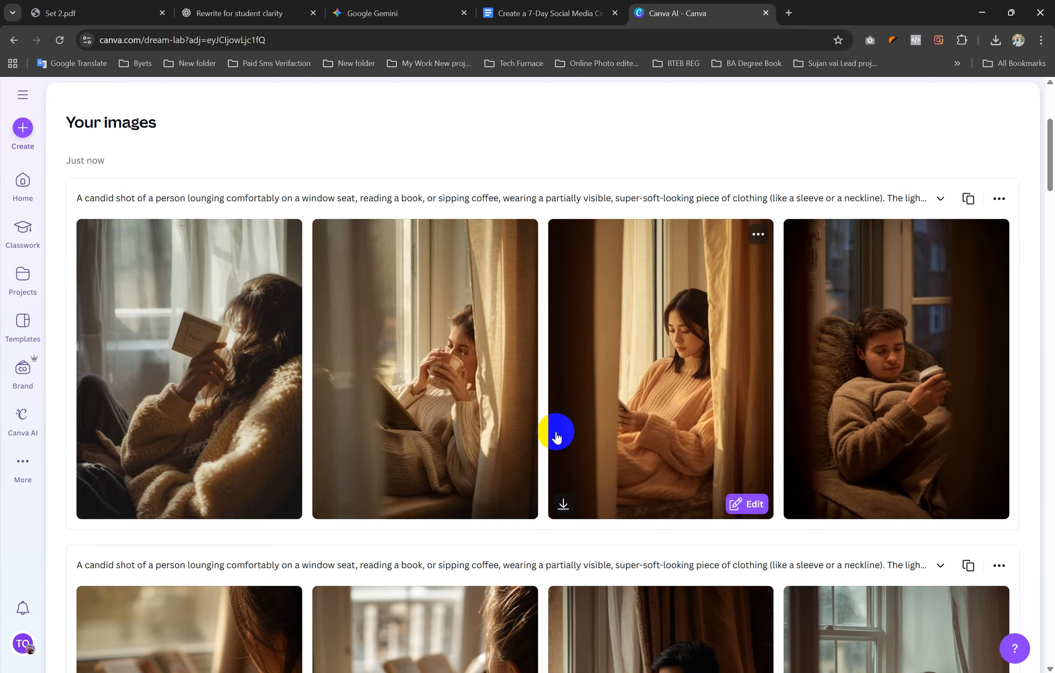
{"action": "scroll", "coordinate": [513, 405], "scroll_direction": "down", "scroll_amount": 6}
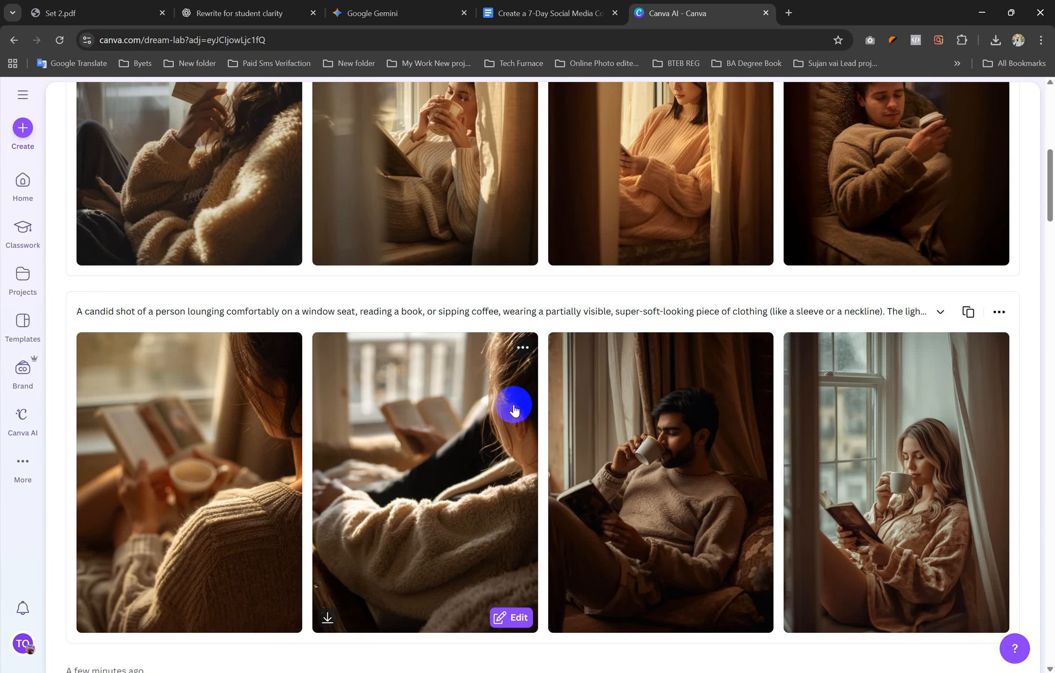
{"action": "scroll", "coordinate": [353, 440], "scroll_direction": "up", "scroll_amount": 3}
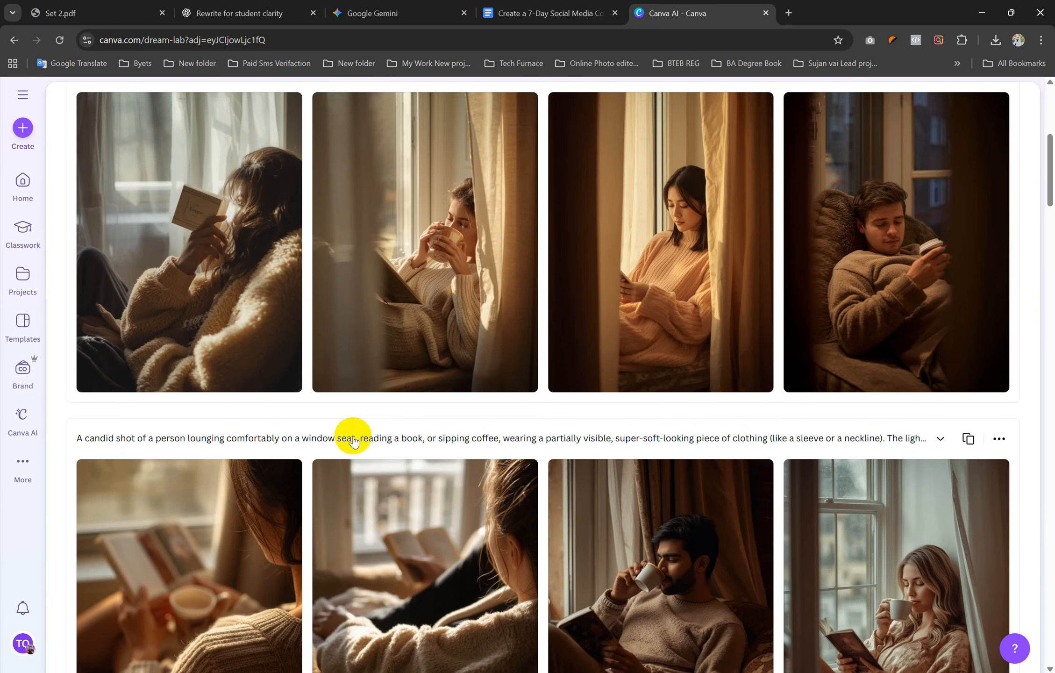
{"action": "scroll", "coordinate": [354, 440], "scroll_direction": "down", "scroll_amount": 8}
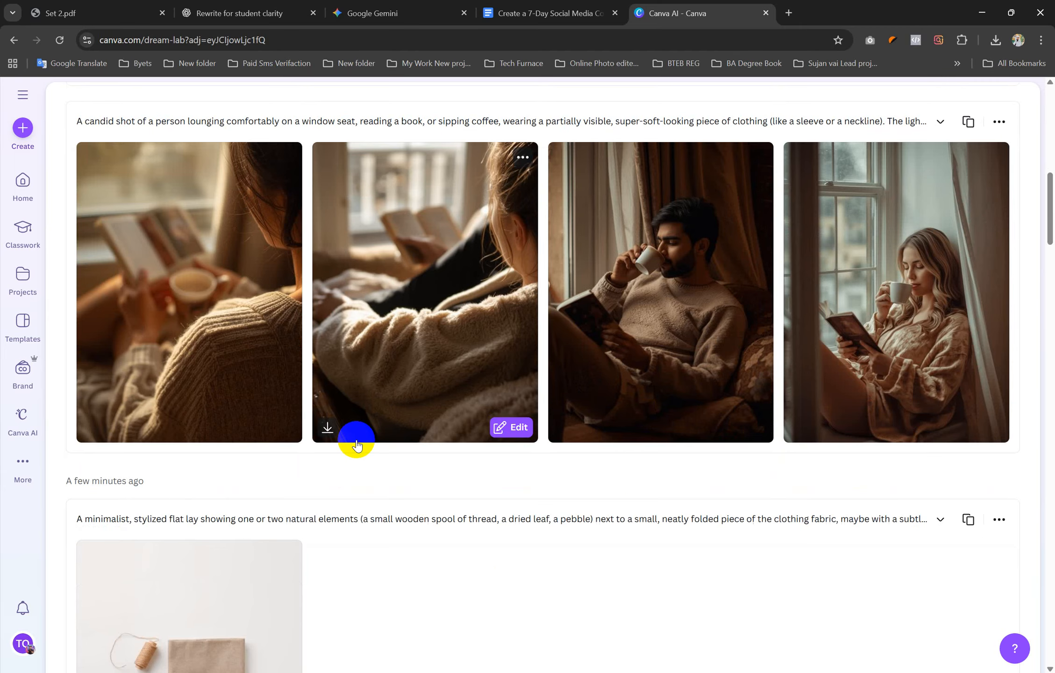
{"action": "left_click", "coordinate": [171, 295]}
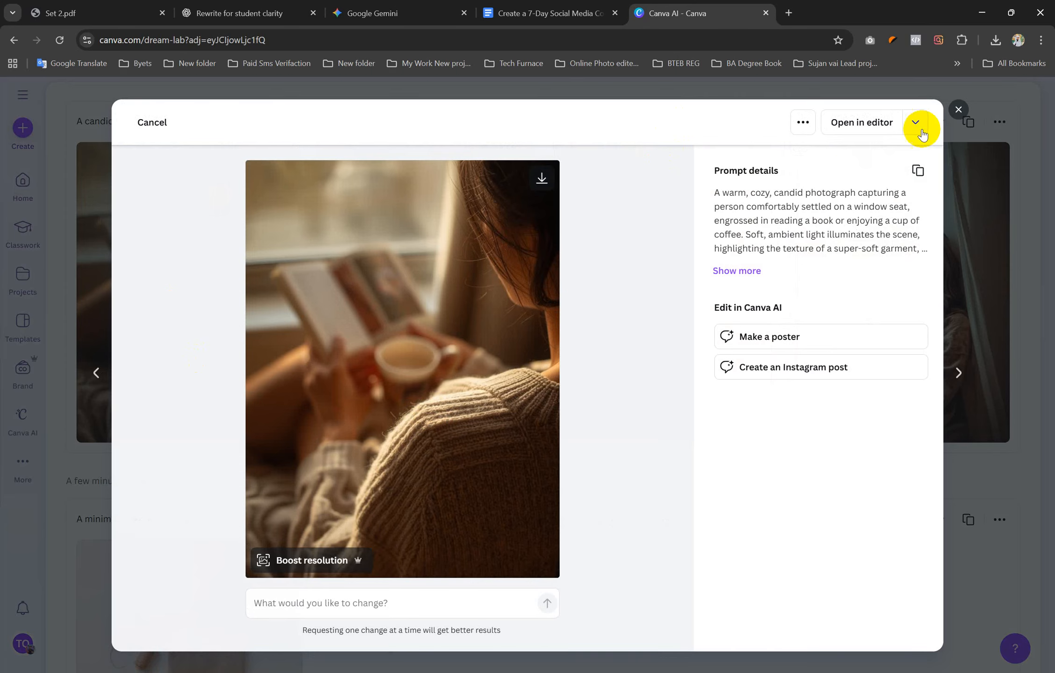
{"action": "left_click", "coordinate": [959, 110]}
{"action": "scroll", "coordinate": [482, 290], "scroll_direction": "up", "scroll_amount": 6}
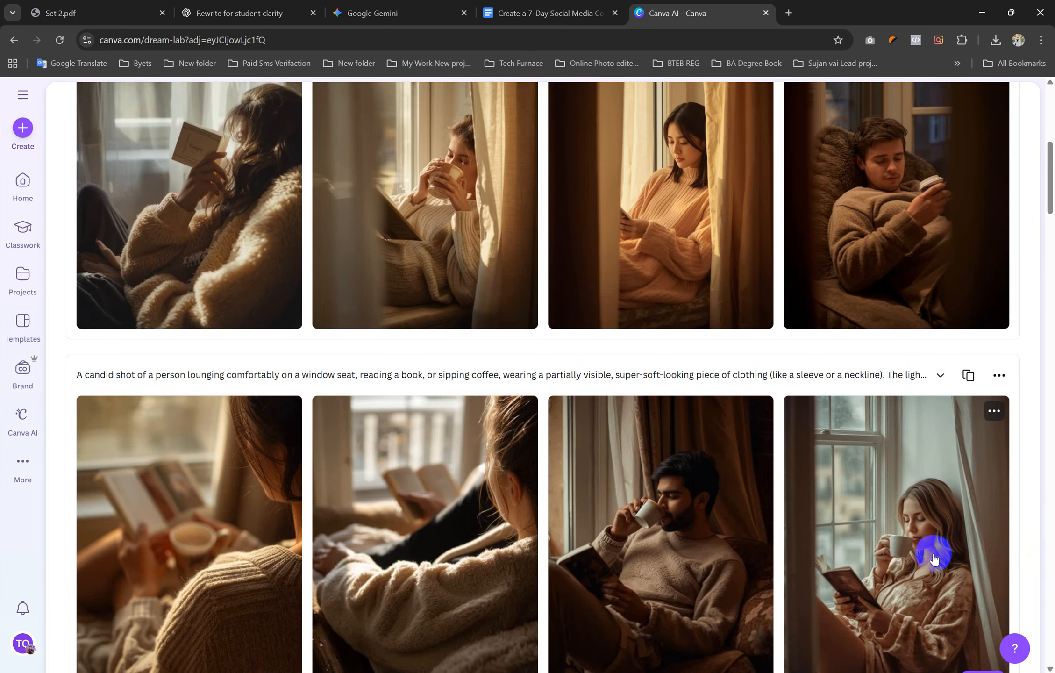
Step: Open the Day 3 image of the knit sweater with book and coffee cup and boost its resolution
{"action": "scroll", "coordinate": [925, 547], "scroll_direction": "down", "scroll_amount": 1}
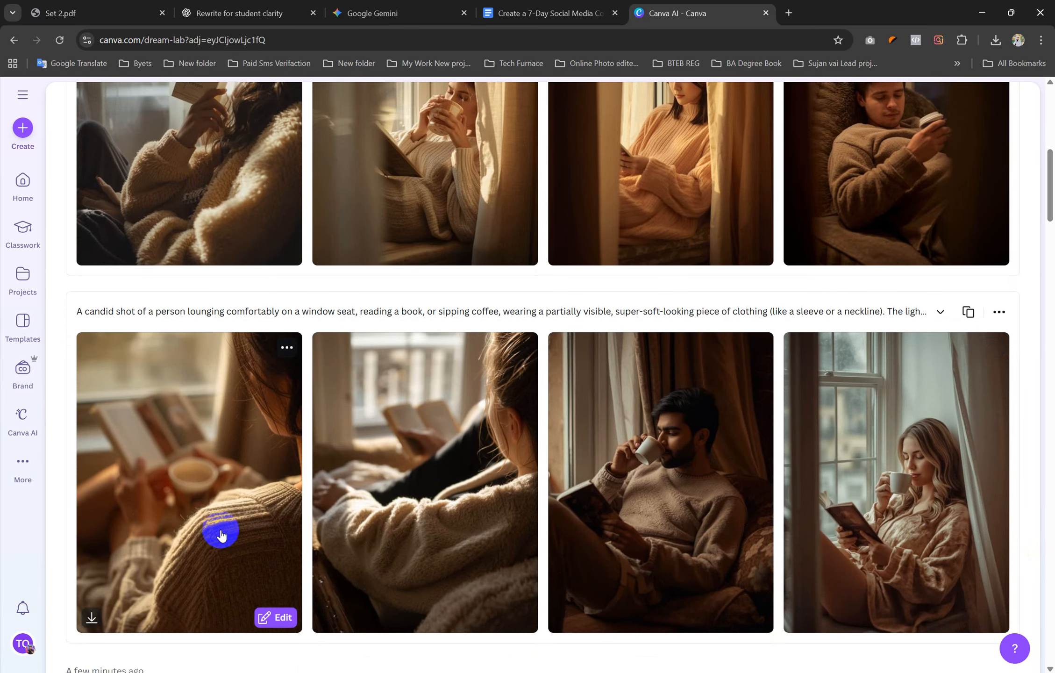
{"action": "scroll", "coordinate": [668, 280], "scroll_direction": "up", "scroll_amount": 2}
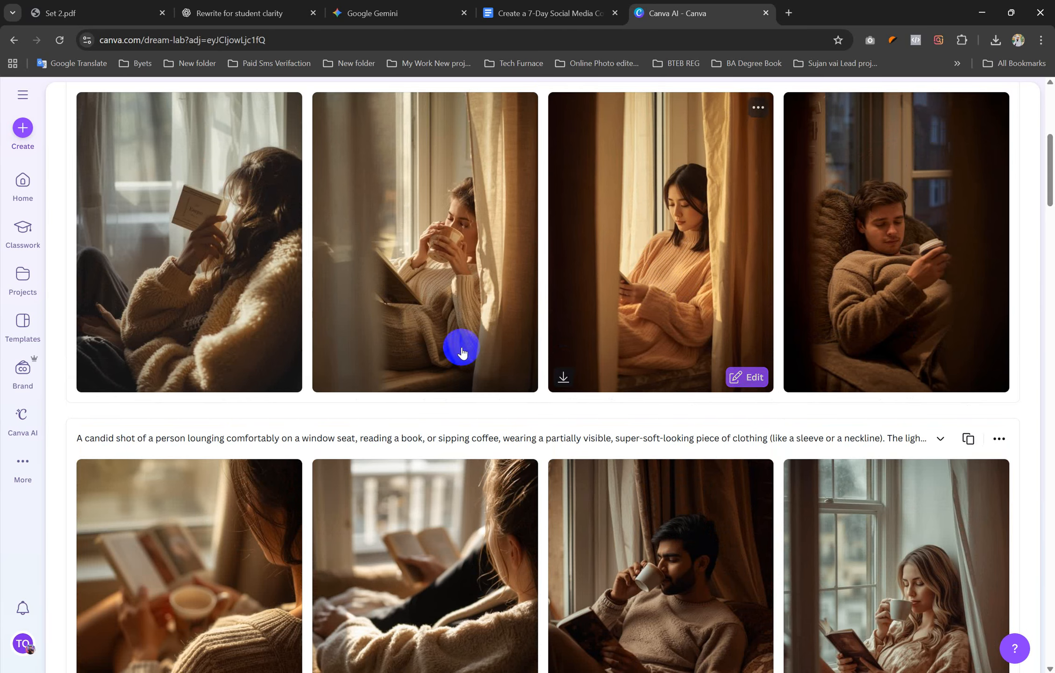
{"action": "scroll", "coordinate": [462, 350], "scroll_direction": "down", "scroll_amount": 2}
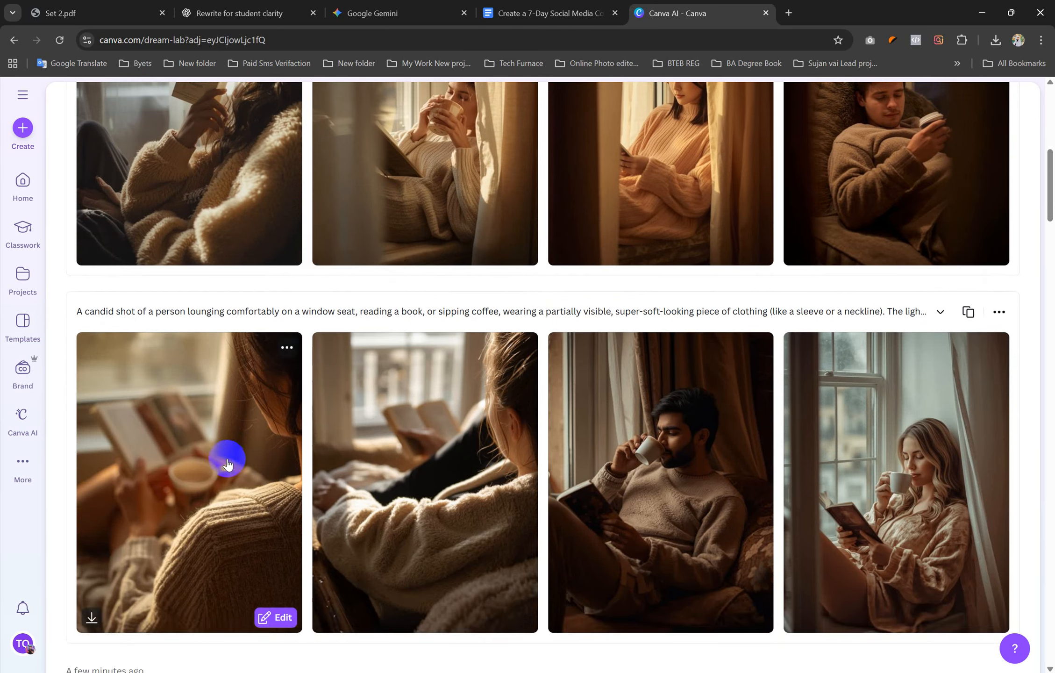
{"action": "left_click", "coordinate": [227, 457]}
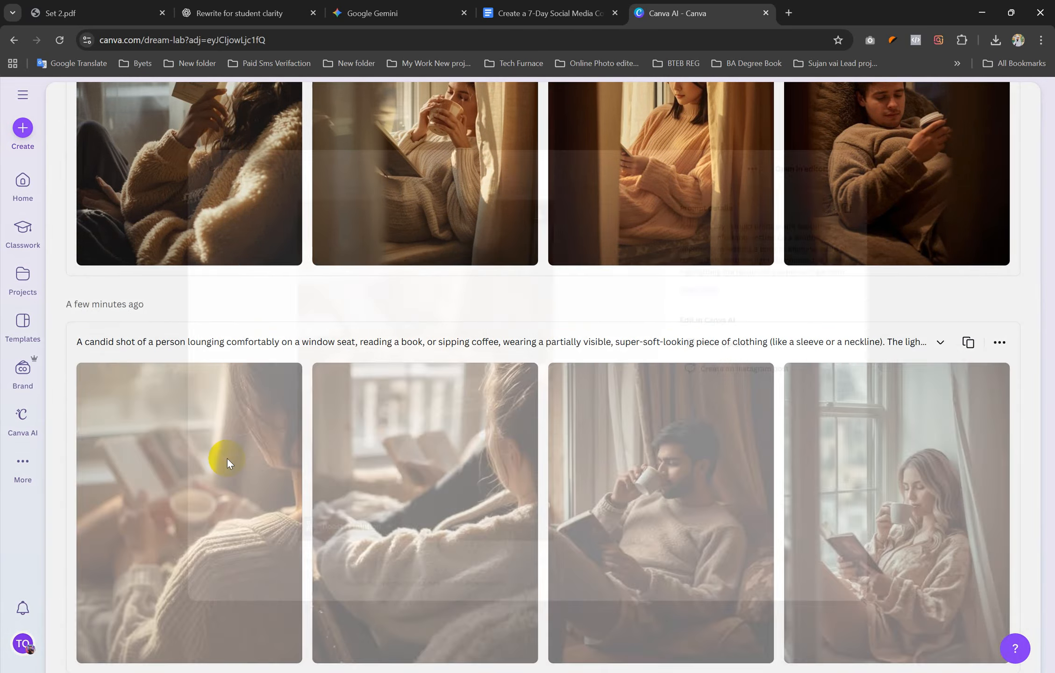
{"action": "left_click", "coordinate": [303, 558]}
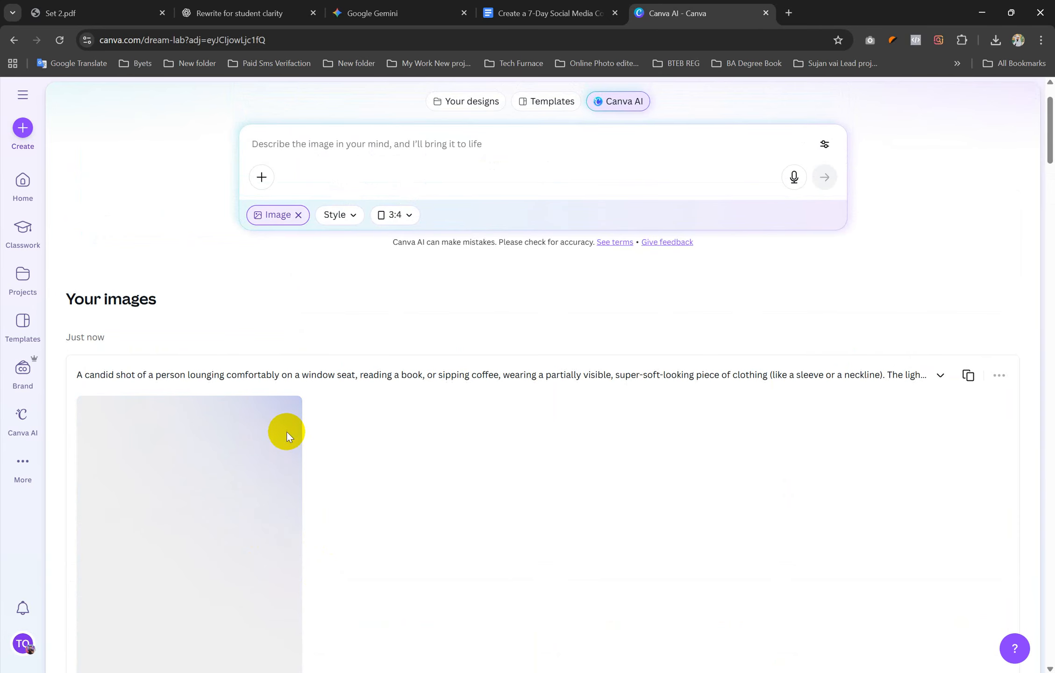
Step: Switch to the Google Docs document and copy the Day 4 Suggested Visuals description without its trailing asterisks
{"action": "left_click", "coordinate": [509, 11]}
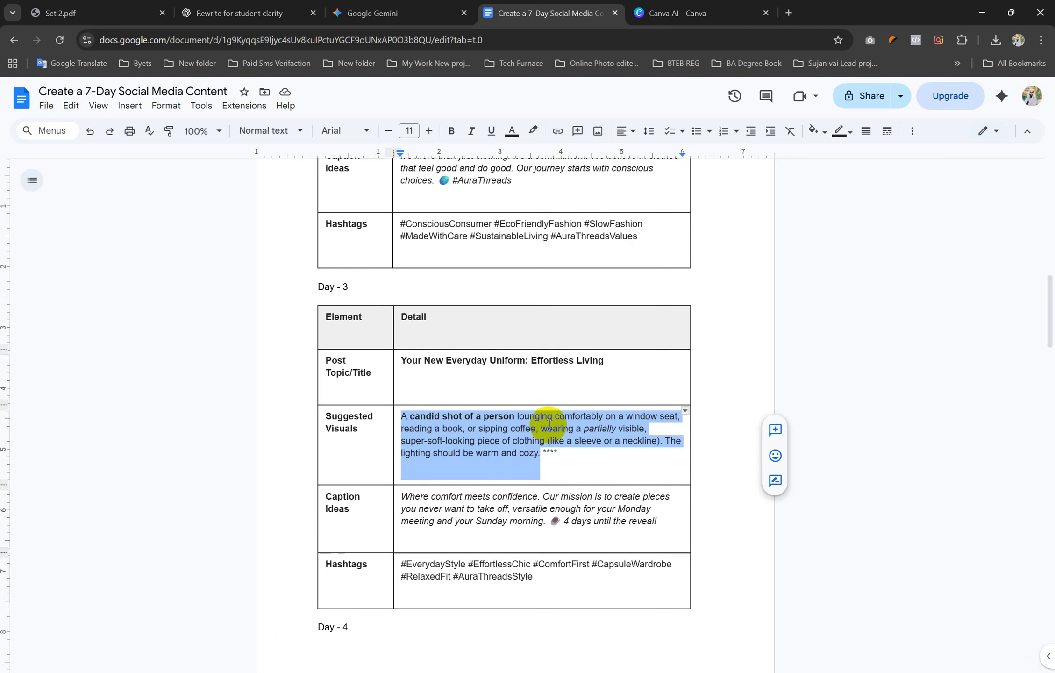
{"action": "scroll", "coordinate": [488, 464], "scroll_direction": "down", "scroll_amount": 8}
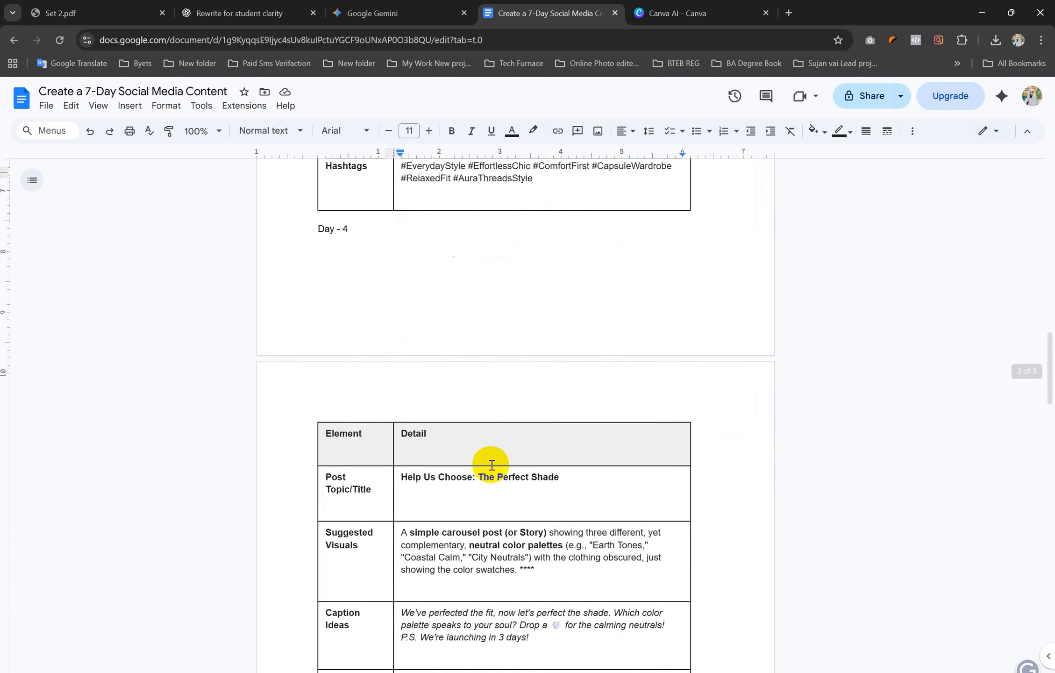
{"action": "scroll", "coordinate": [492, 464], "scroll_direction": "down", "scroll_amount": 1}
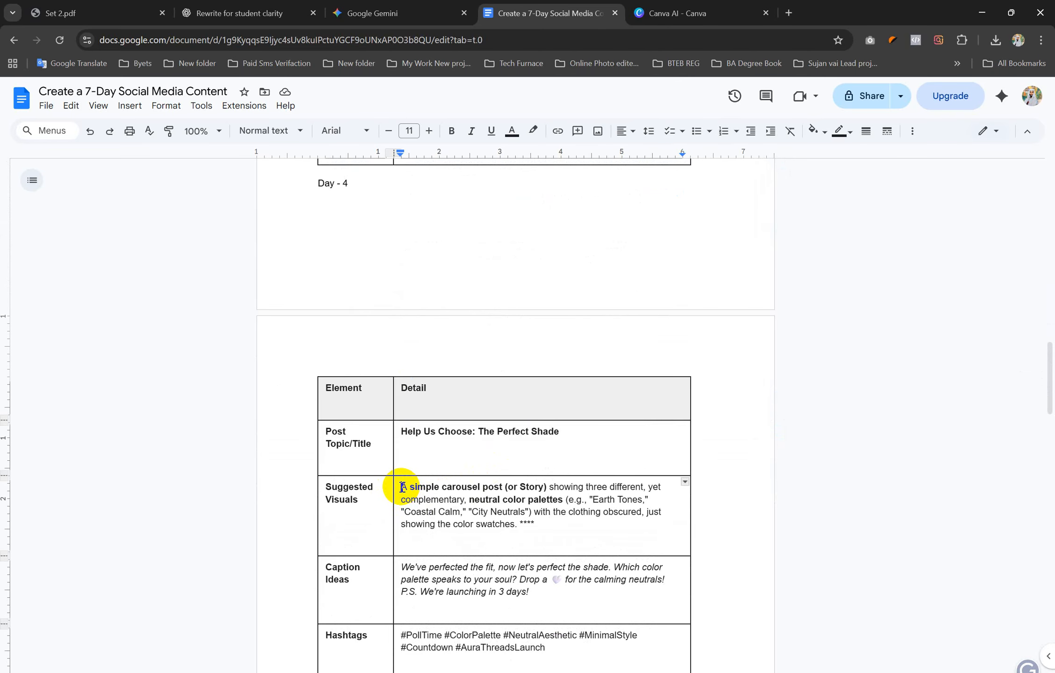
{"action": "left_click_drag", "start_coordinate": [402, 487], "coordinate": [502, 527]}
{"action": "key", "text": "ctrl+c"}
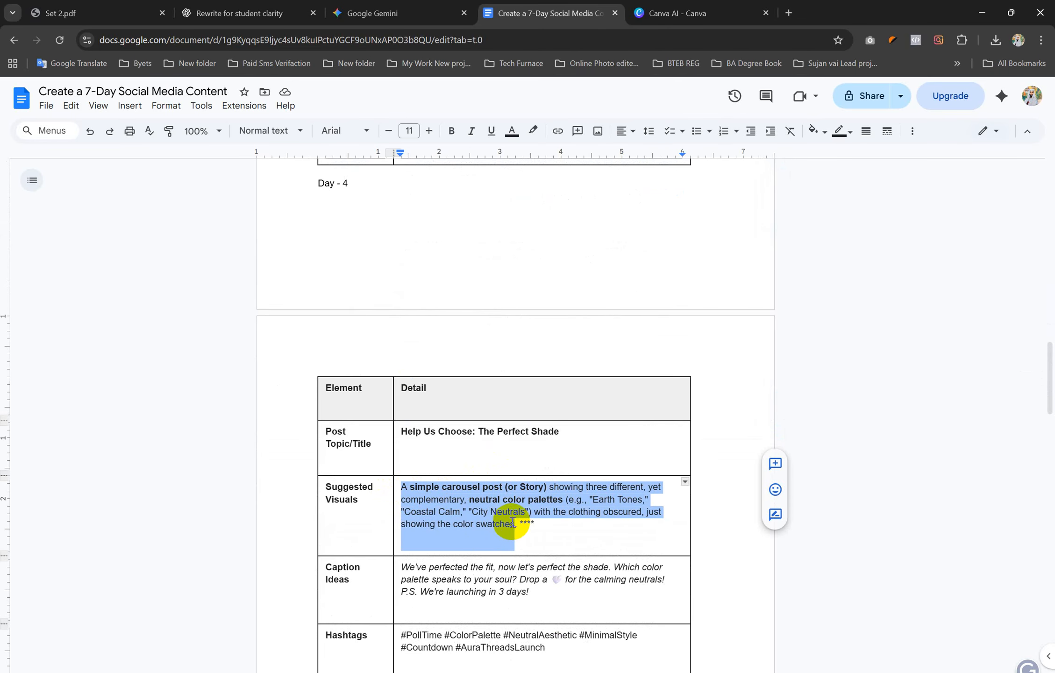
Step: Switch back to Canva AI and download the resolution-boosted Day 3 sweater and coffee cup image
{"action": "left_click", "coordinate": [391, 13]}
{"action": "left_click", "coordinate": [701, 13]}
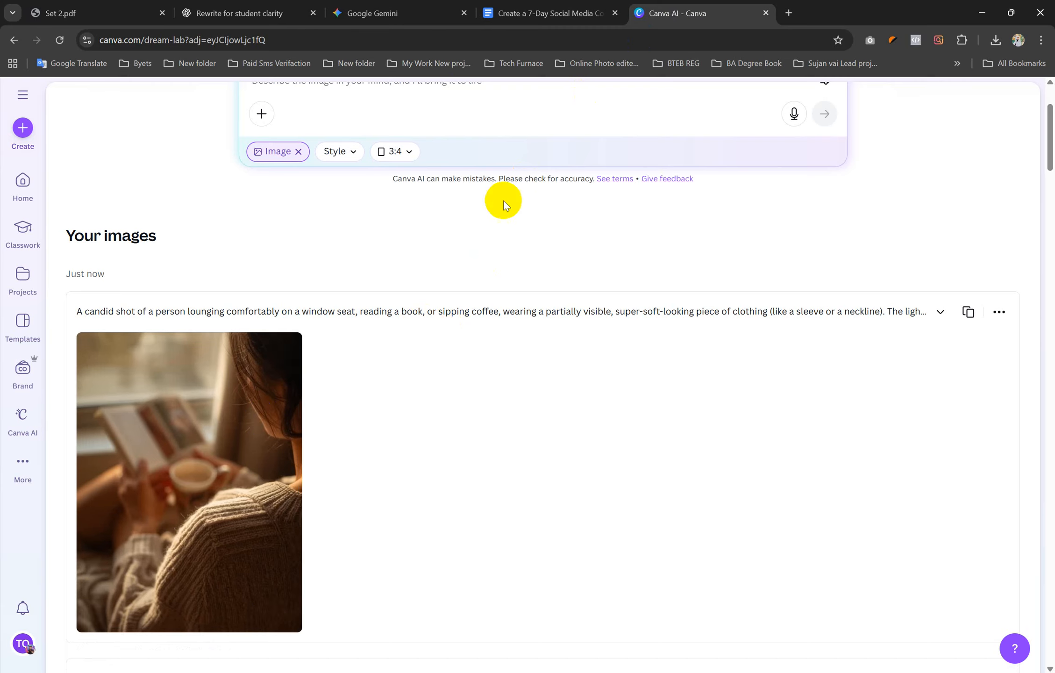
{"action": "mouse_move", "coordinate": [113, 596]}
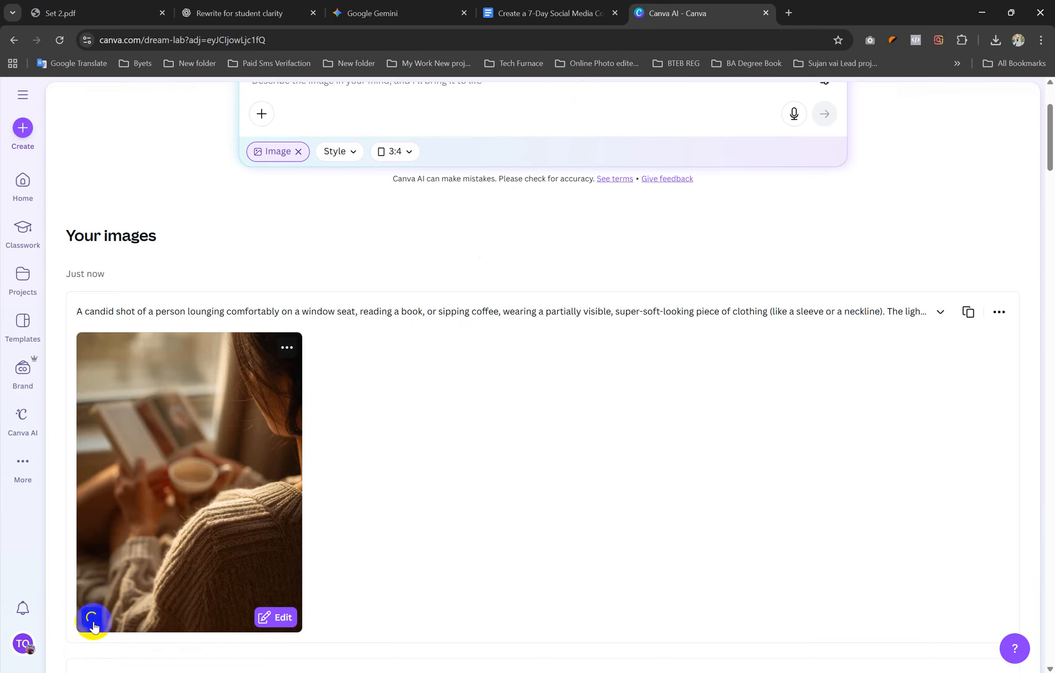
Step: Paste the copied Day 4 color palette description as the Canva AI prompt and generate 3:4 images
{"action": "scroll", "coordinate": [623, 438], "scroll_direction": "up", "scroll_amount": 5}
{"action": "left_click", "coordinate": [440, 218]}
{"action": "key", "text": "ctrl+v"}
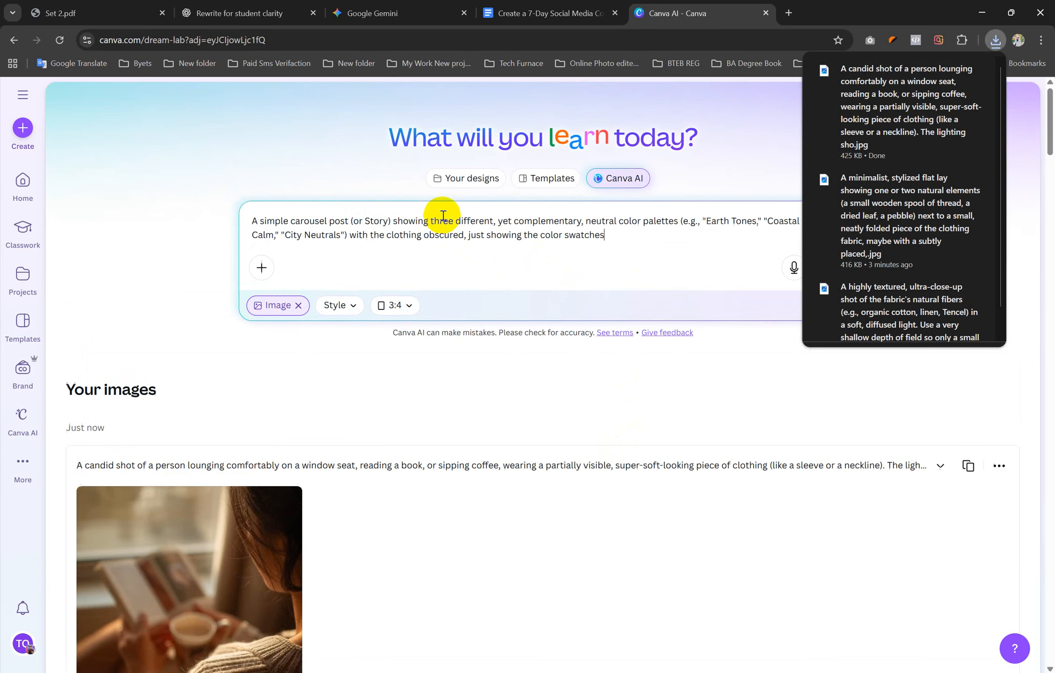
{"action": "left_click", "coordinate": [824, 267]}
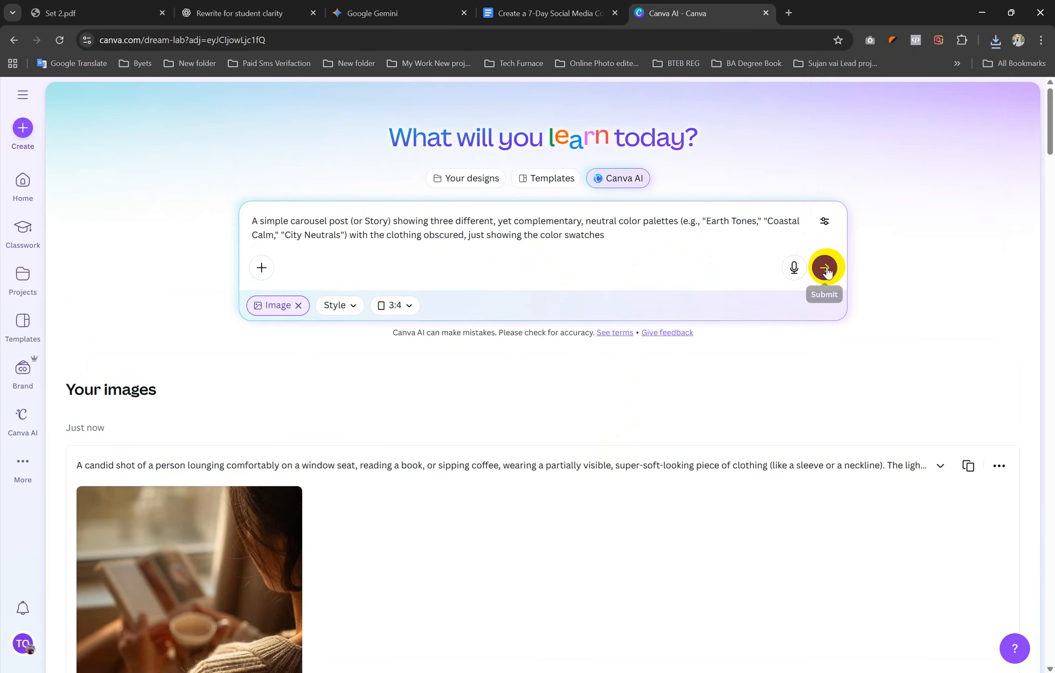
Step: Rename the downloaded sweater and coffee cup image in the Downloads folder to "day 4" and minimize the folder window
{"action": "left_click", "coordinate": [988, 49]}
{"action": "left_click", "coordinate": [949, 98]}
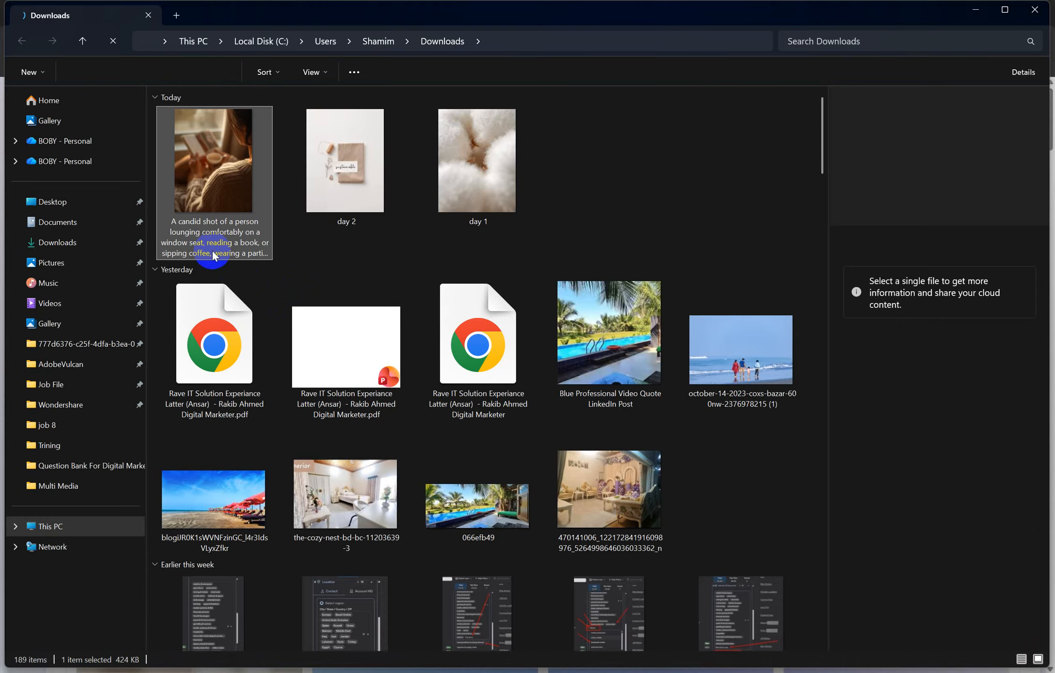
{"action": "right_click", "coordinate": [234, 166]}
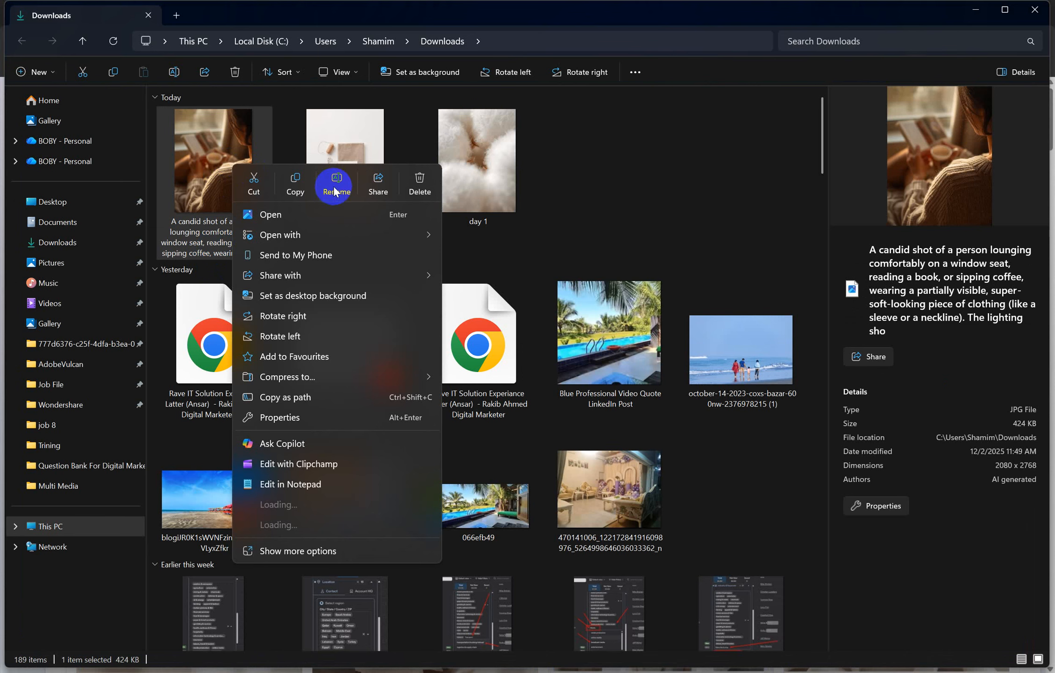
{"action": "left_click", "coordinate": [336, 180]}
{"action": "type", "text": "day 4"}
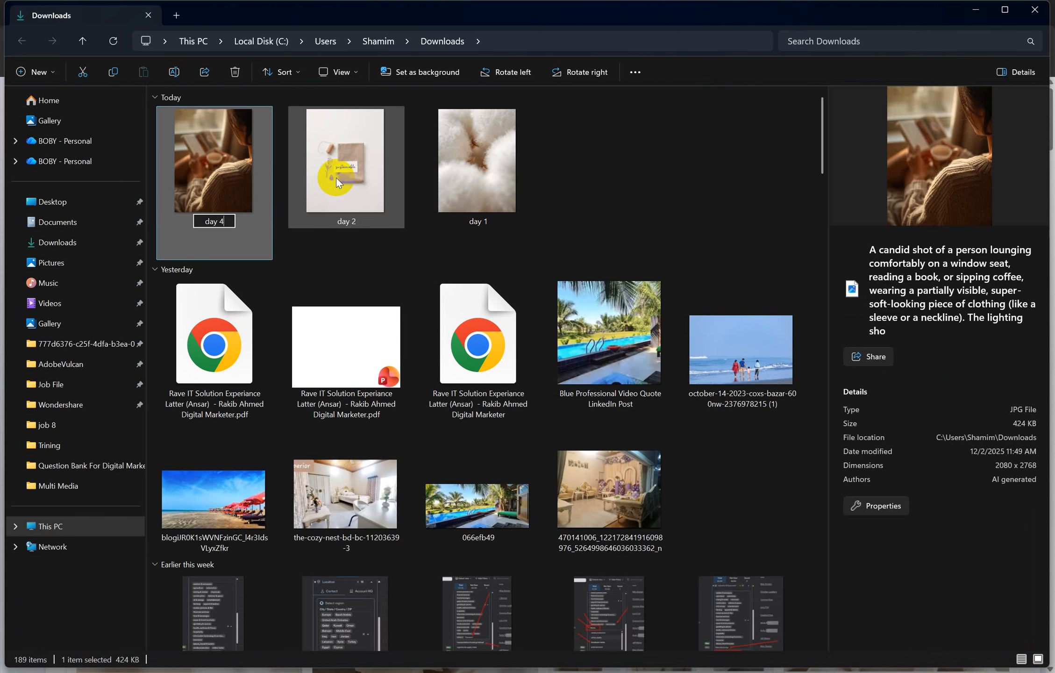
{"action": "key", "text": "Return"}
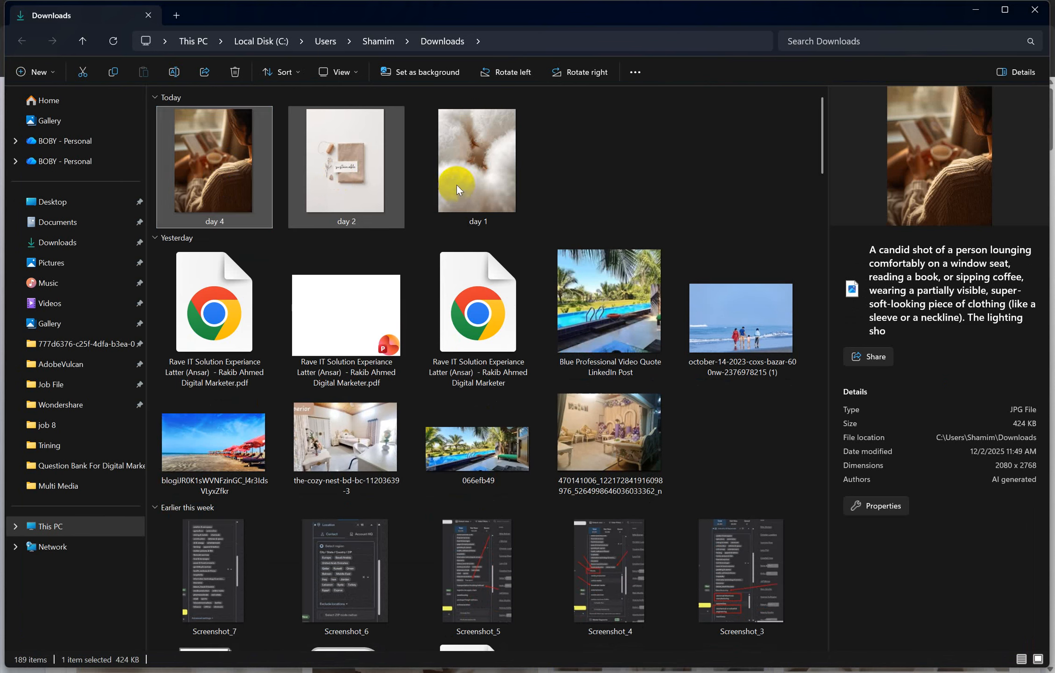
{"action": "left_click", "coordinate": [631, 160]}
{"action": "left_click", "coordinate": [976, 9]}
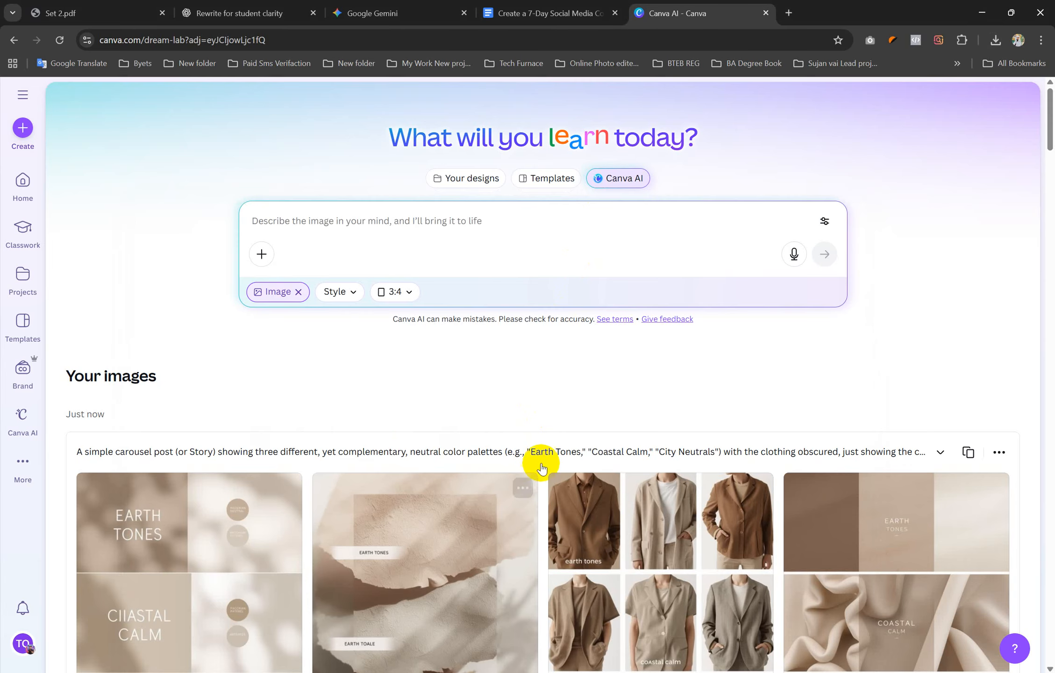
Step: Download the generated Day 4 image showing the grid of neutral-colored blazers
{"action": "scroll", "coordinate": [565, 426], "scroll_direction": "down", "scroll_amount": 5}
{"action": "scroll", "coordinate": [568, 424], "scroll_direction": "down", "scroll_amount": 1}
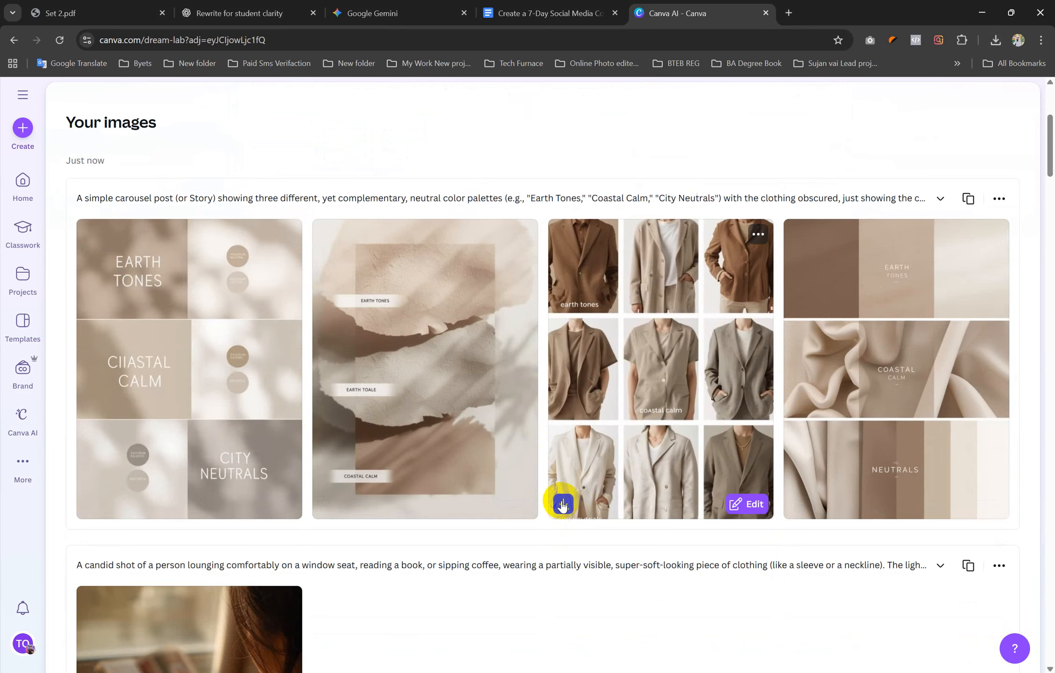
{"action": "left_click", "coordinate": [562, 504]}
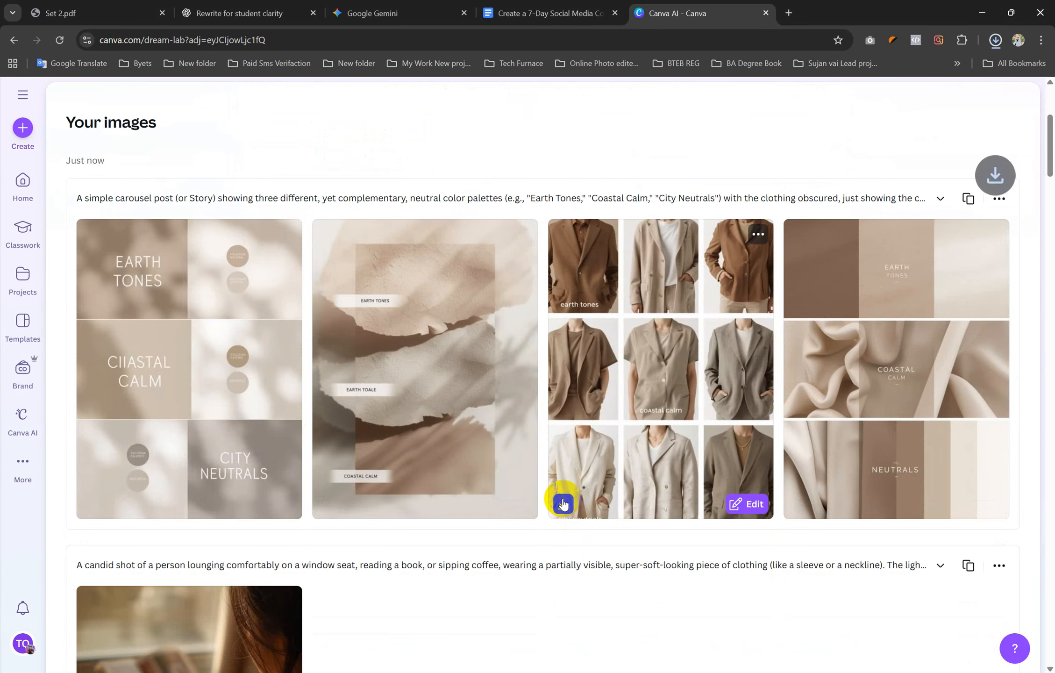
Step: Rename the downloaded blazer grid image in the Downloads folder to "day - 5" and close the folder window
{"action": "left_click", "coordinate": [963, 71]}
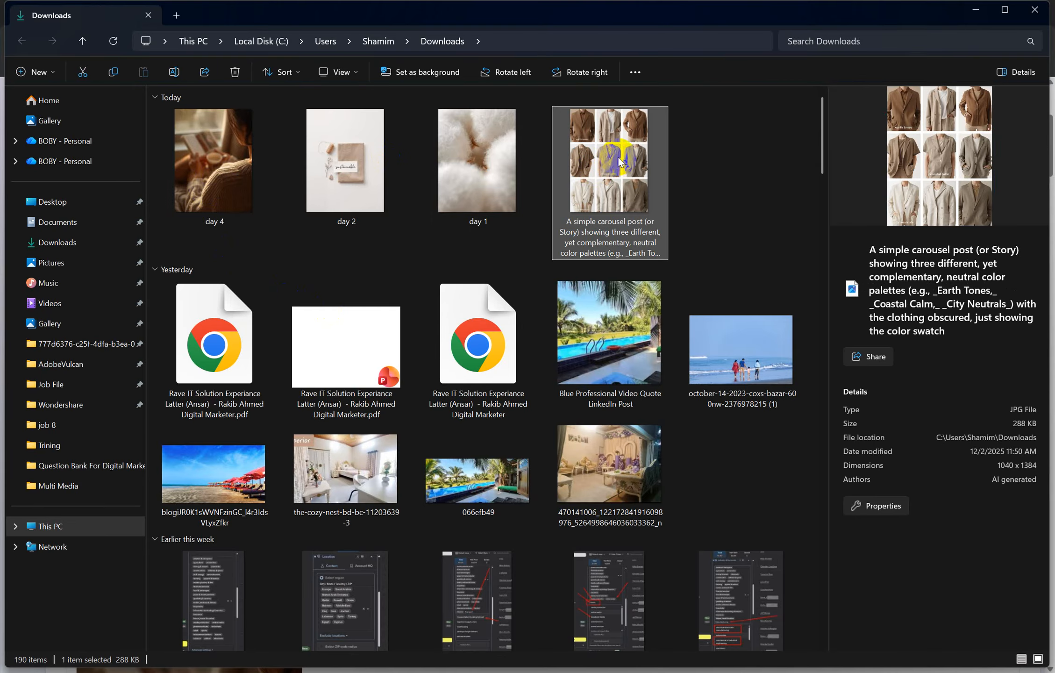
{"action": "right_click", "coordinate": [619, 161]}
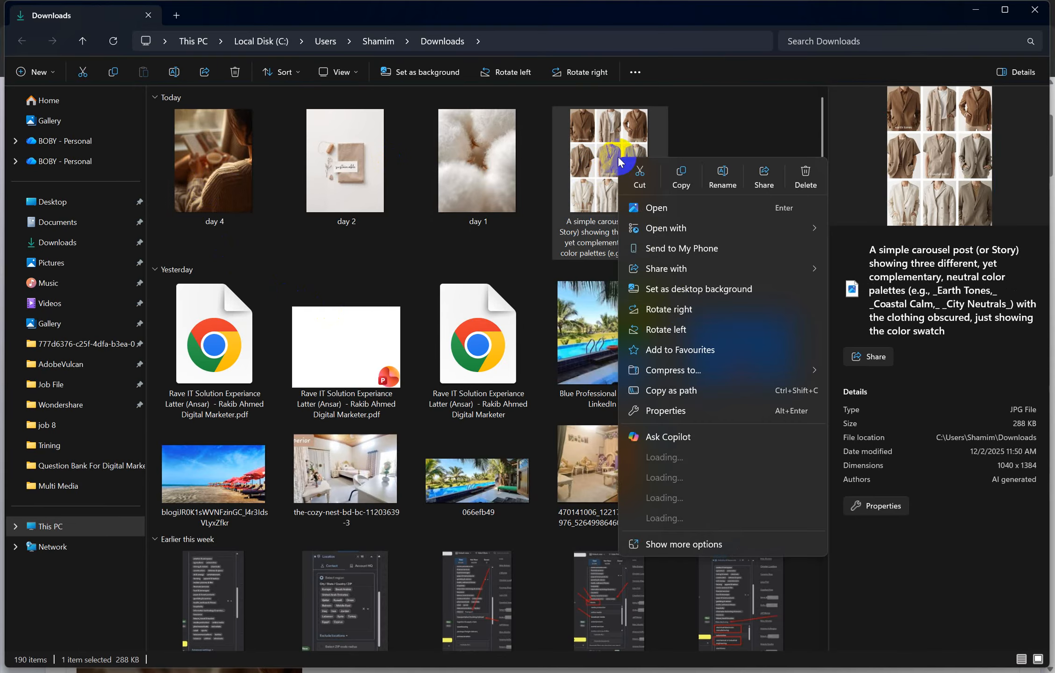
{"action": "left_click", "coordinate": [726, 174]}
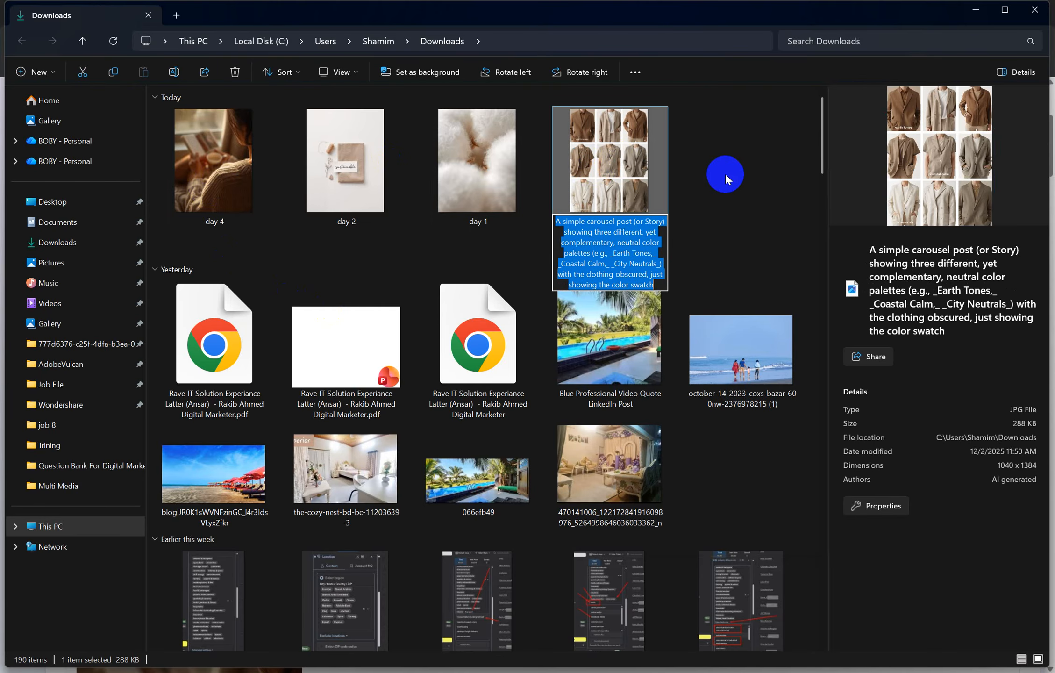
{"action": "type", "text": "day "}
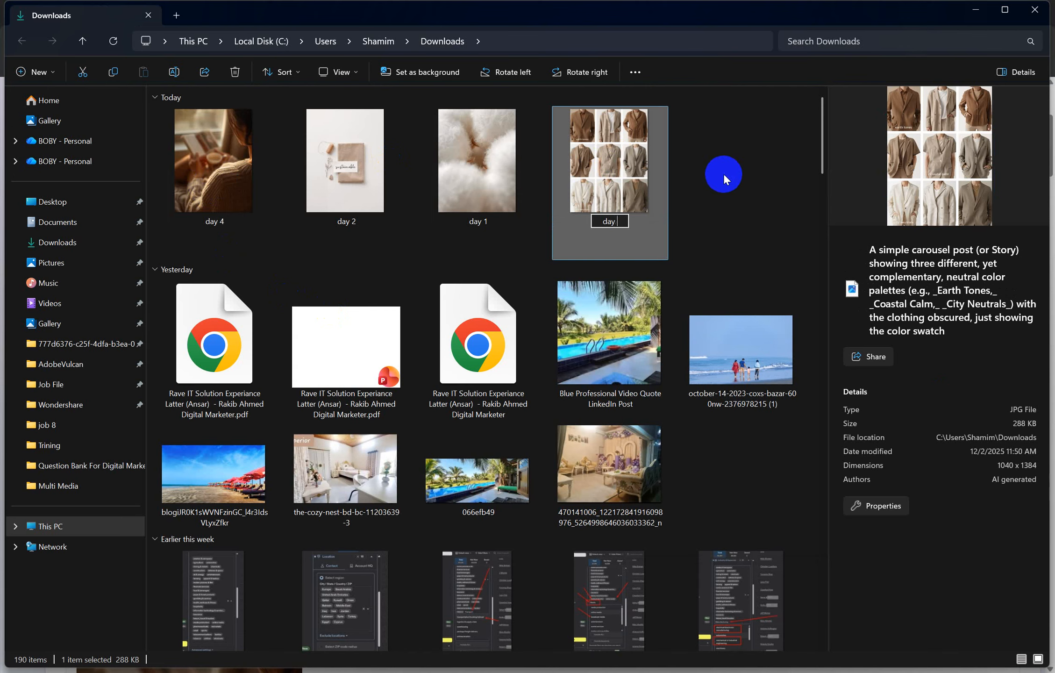
{"action": "type", "text": "- 5"}
{"action": "key", "text": "Return"}
{"action": "left_click", "coordinate": [1035, 9]}
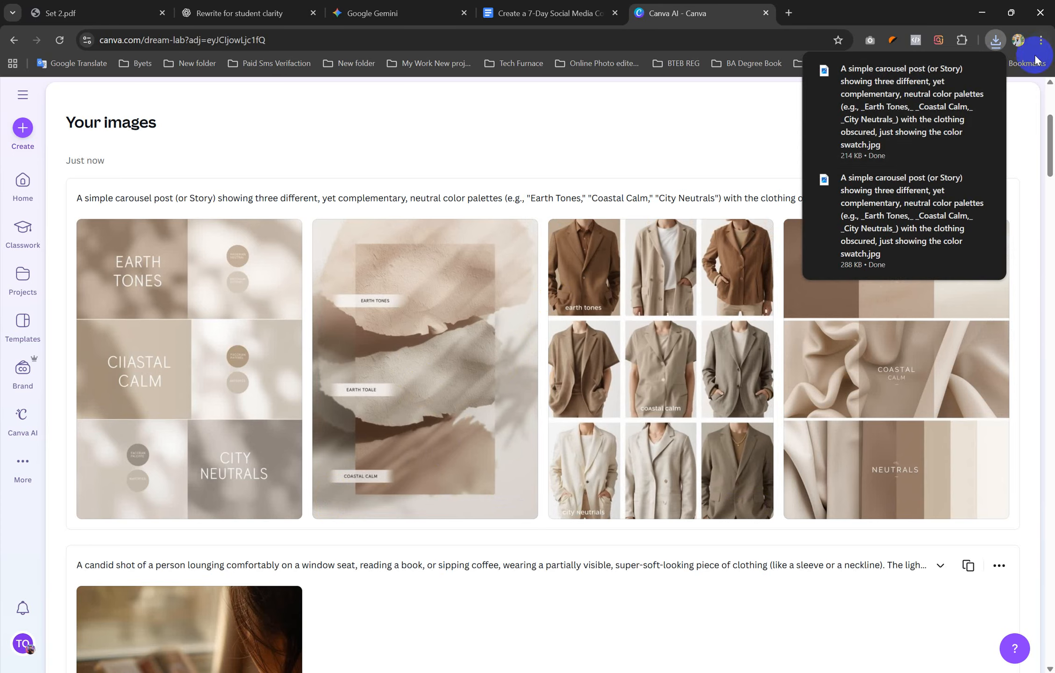
Step: Rename the downloaded torn-paper color palette image in the Downloads folder to "day 5"
{"action": "left_click", "coordinate": [965, 66]}
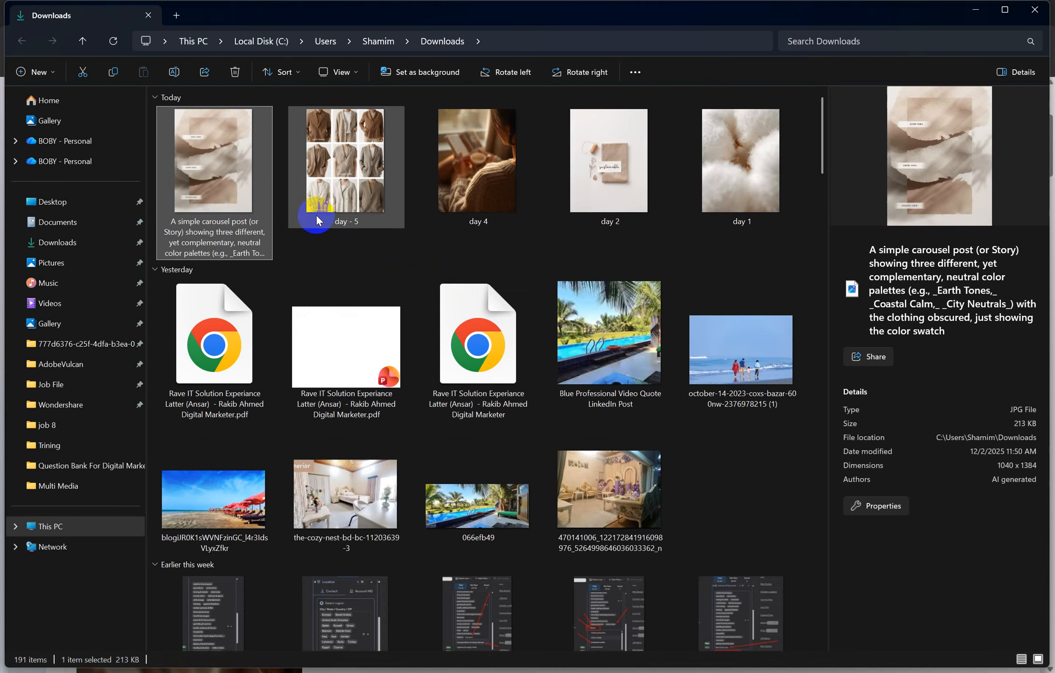
{"action": "right_click", "coordinate": [216, 187]}
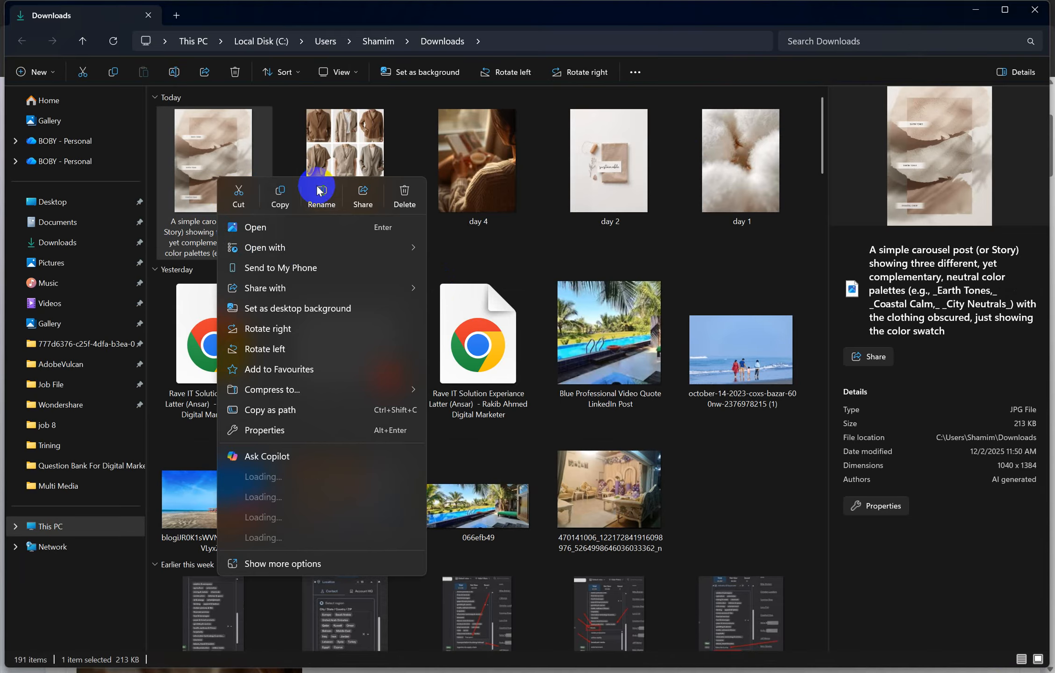
{"action": "left_click", "coordinate": [322, 199]}
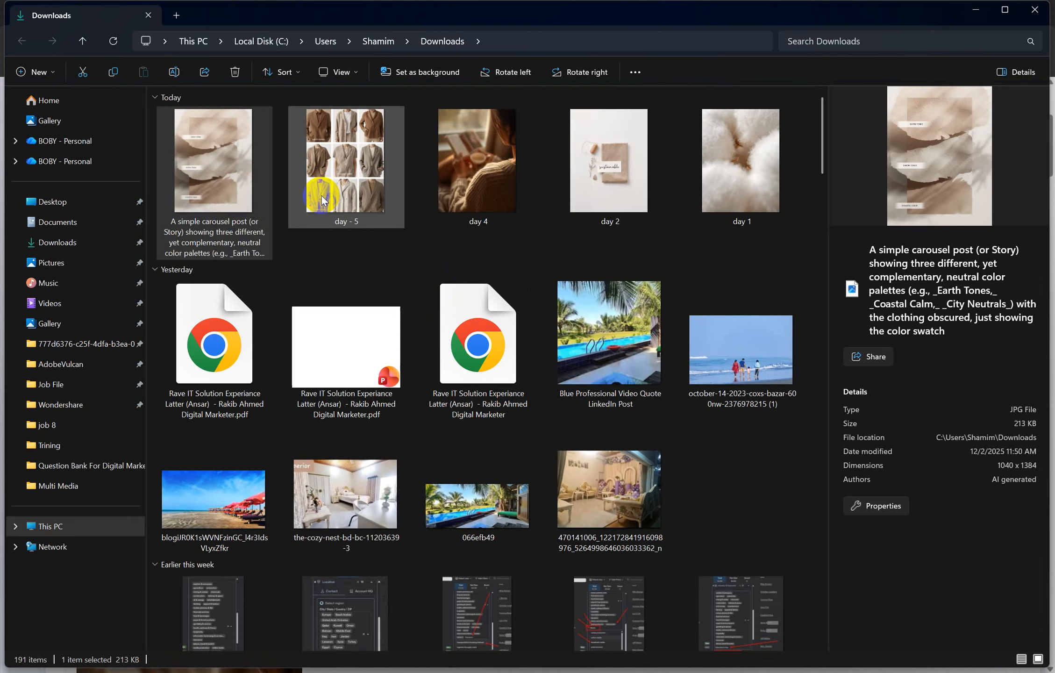
{"action": "type", "text": "day 5"}
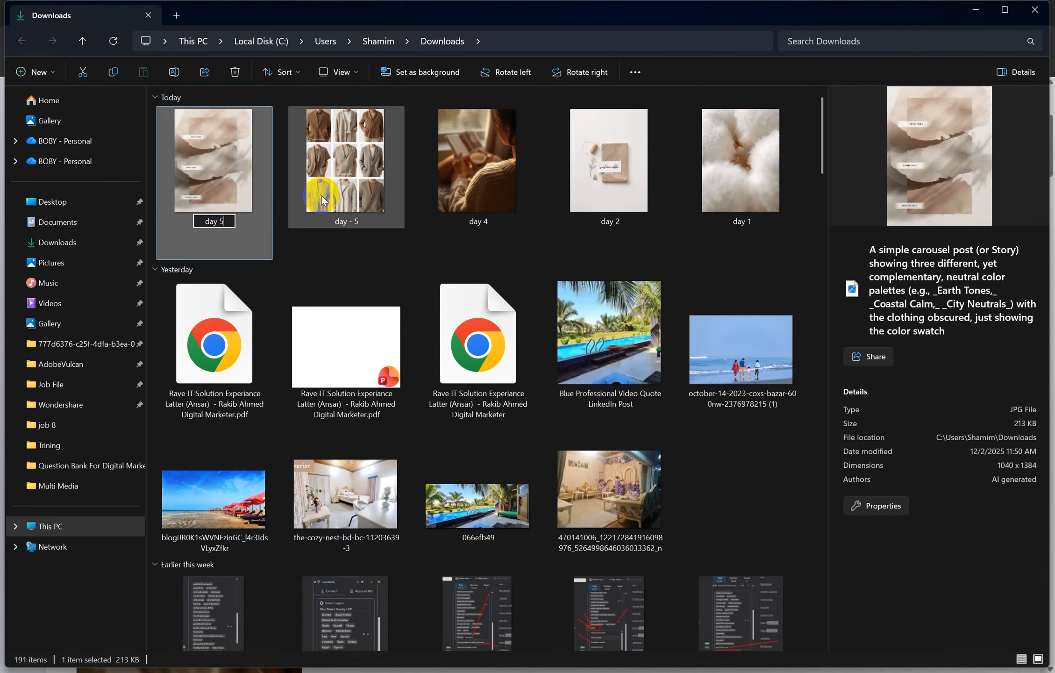
{"action": "key", "text": "Return"}
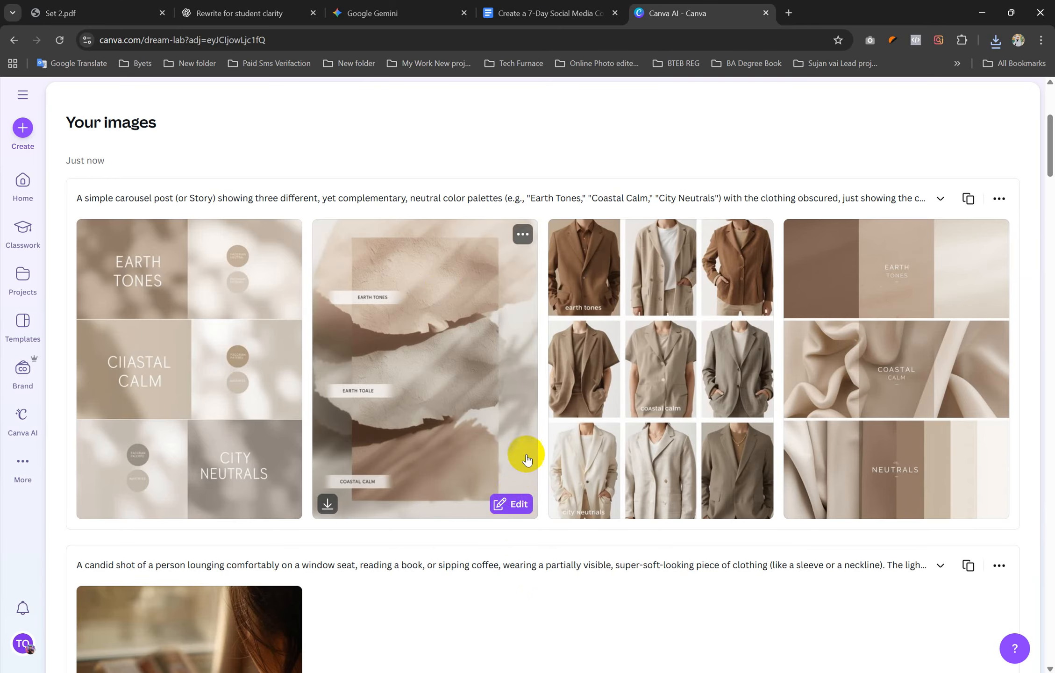
Step: In the Google Docs content plan, copy the Day 5 suggested visuals description of the smiling brand founder(s), leaving out the trailing asterisks
{"action": "left_click", "coordinate": [499, 13]}
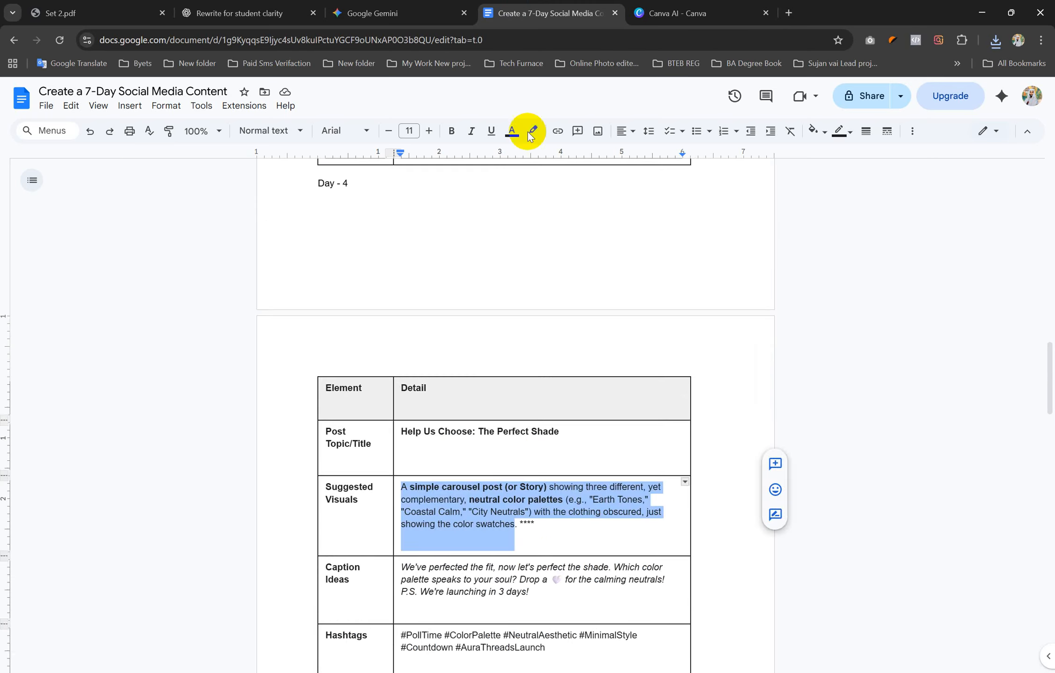
{"action": "scroll", "coordinate": [521, 400], "scroll_direction": "down", "scroll_amount": 5}
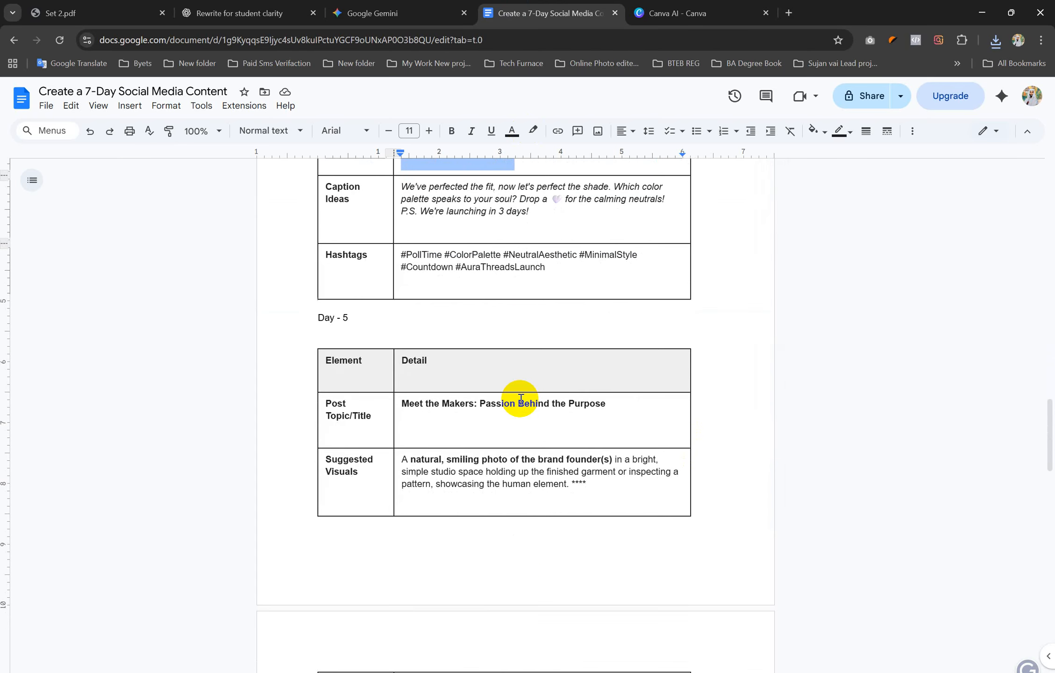
{"action": "scroll", "coordinate": [521, 399], "scroll_direction": "up", "scroll_amount": 3}
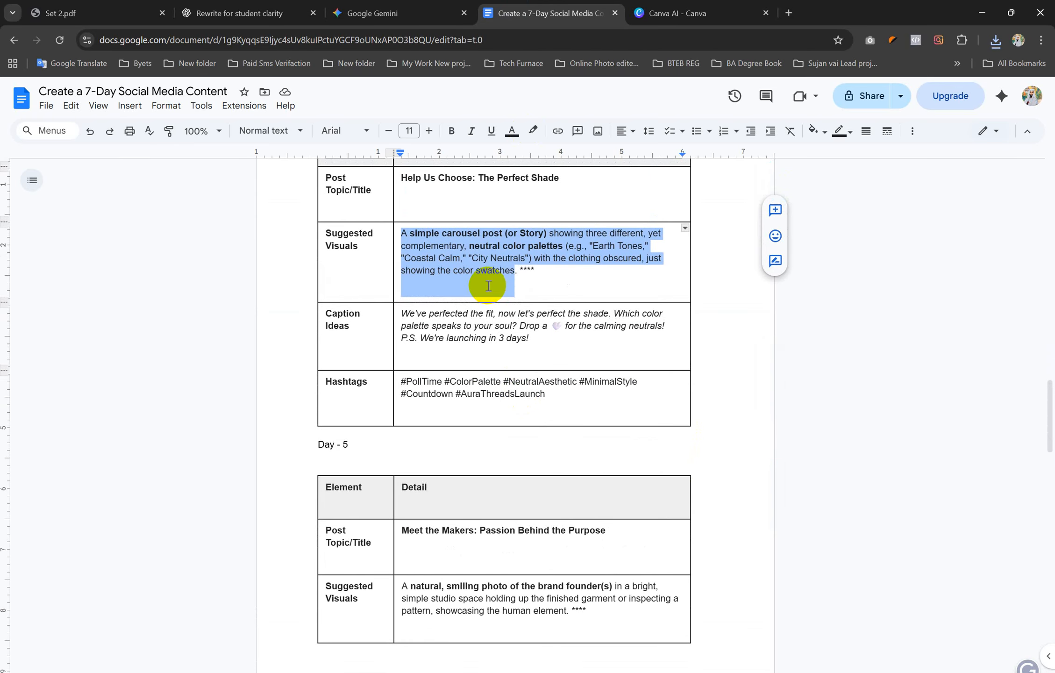
{"action": "scroll", "coordinate": [475, 271], "scroll_direction": "up", "scroll_amount": 3}
{"action": "scroll", "coordinate": [476, 272], "scroll_direction": "down", "scroll_amount": 6}
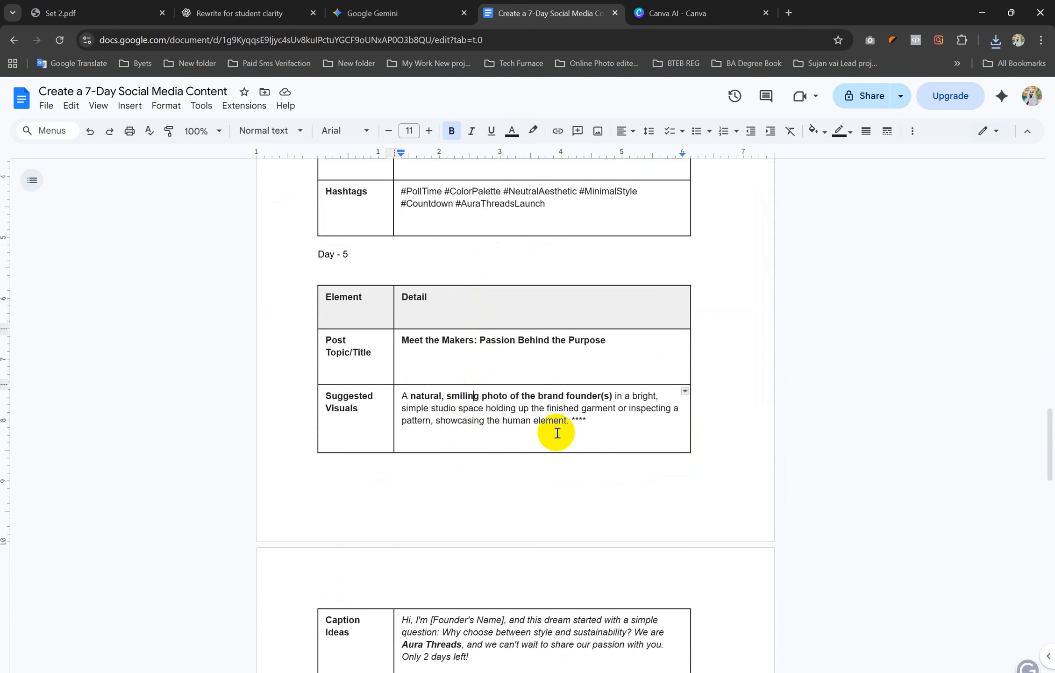
{"action": "left_click_drag", "start_coordinate": [570, 419], "coordinate": [413, 400]}
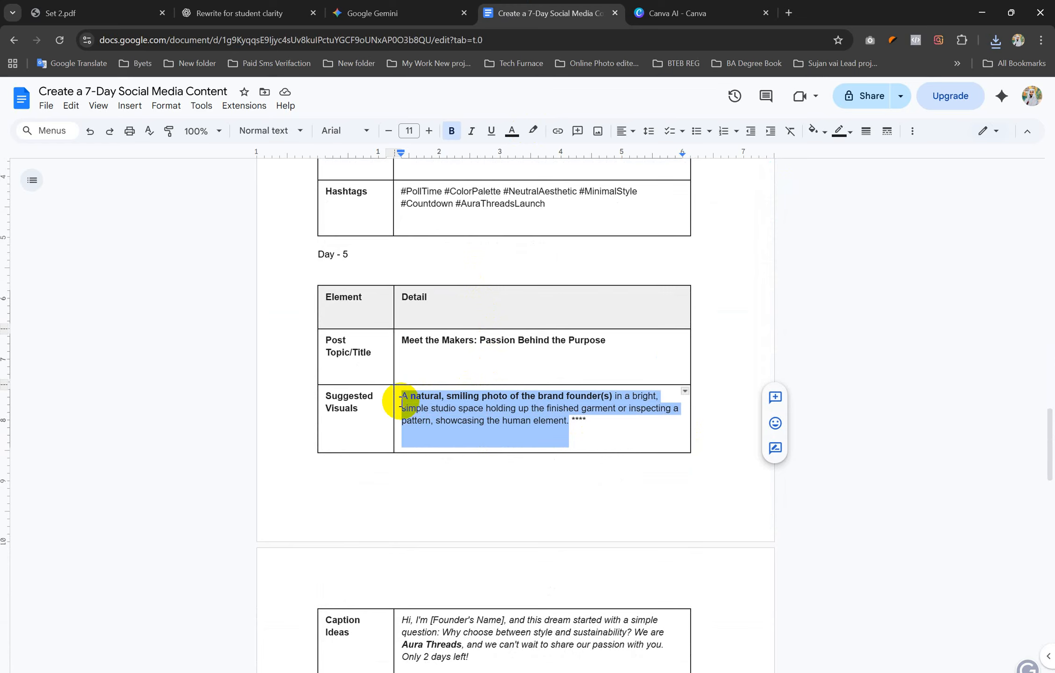
Step: Switch to Canva AI, paste the Day 5 brand founder description as the image prompt and generate 3:4 images
{"action": "left_click", "coordinate": [673, 13]}
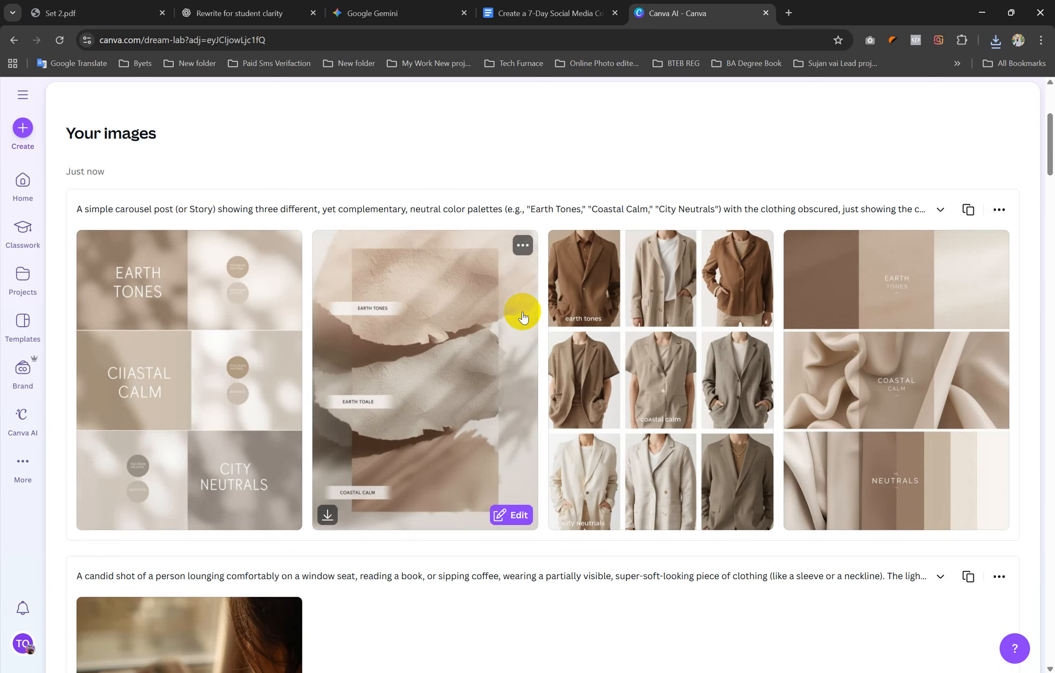
{"action": "scroll", "coordinate": [523, 311], "scroll_direction": "up", "scroll_amount": 5}
{"action": "left_click", "coordinate": [460, 221]}
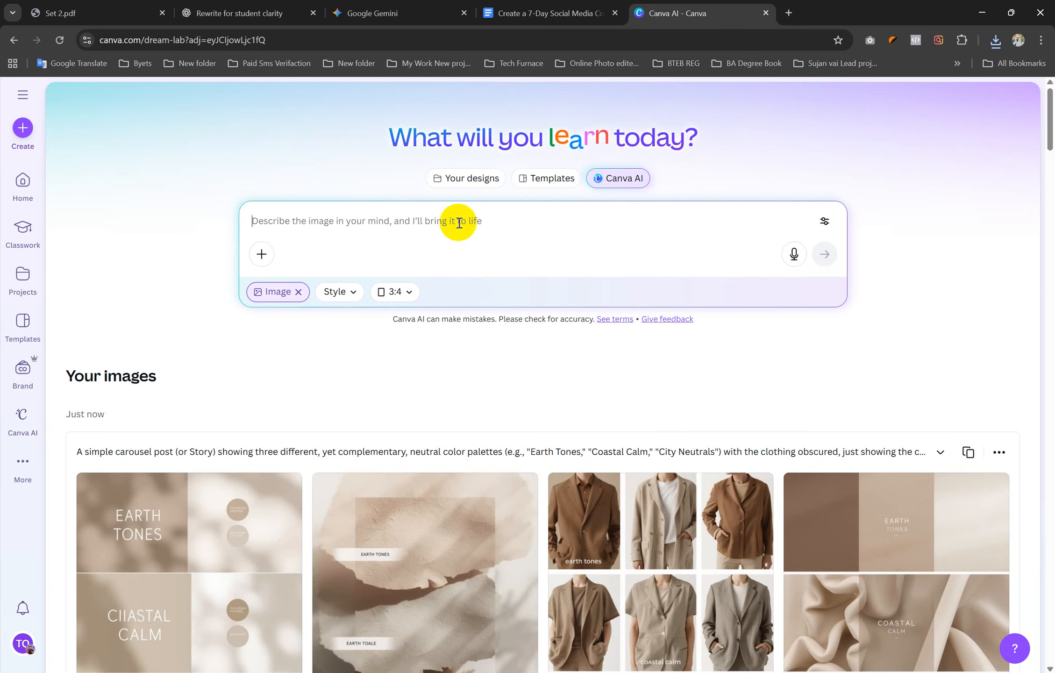
{"action": "type", "text": "A natural, smiling photo of the brand founder(s) in a bright, simple studio space holding up the finished garment or inspecting a pattern, showcasing the human element."}
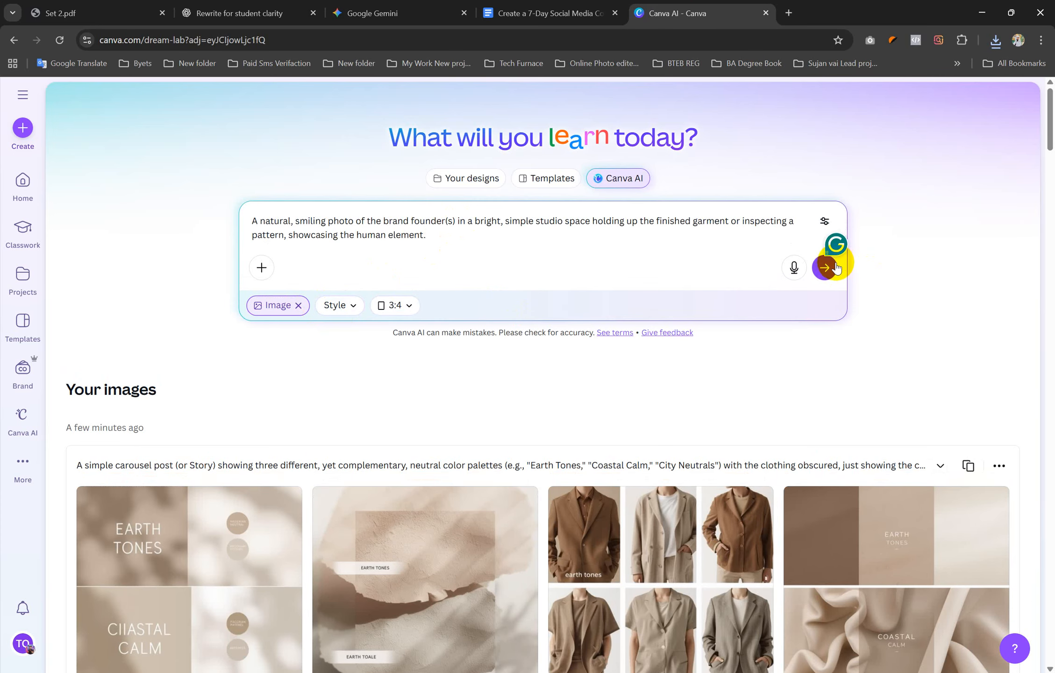
{"action": "left_click", "coordinate": [824, 265]}
Step: Review the Day 4 to Day 6 entries in the Google Docs content plan
{"action": "left_click", "coordinate": [543, 13]}
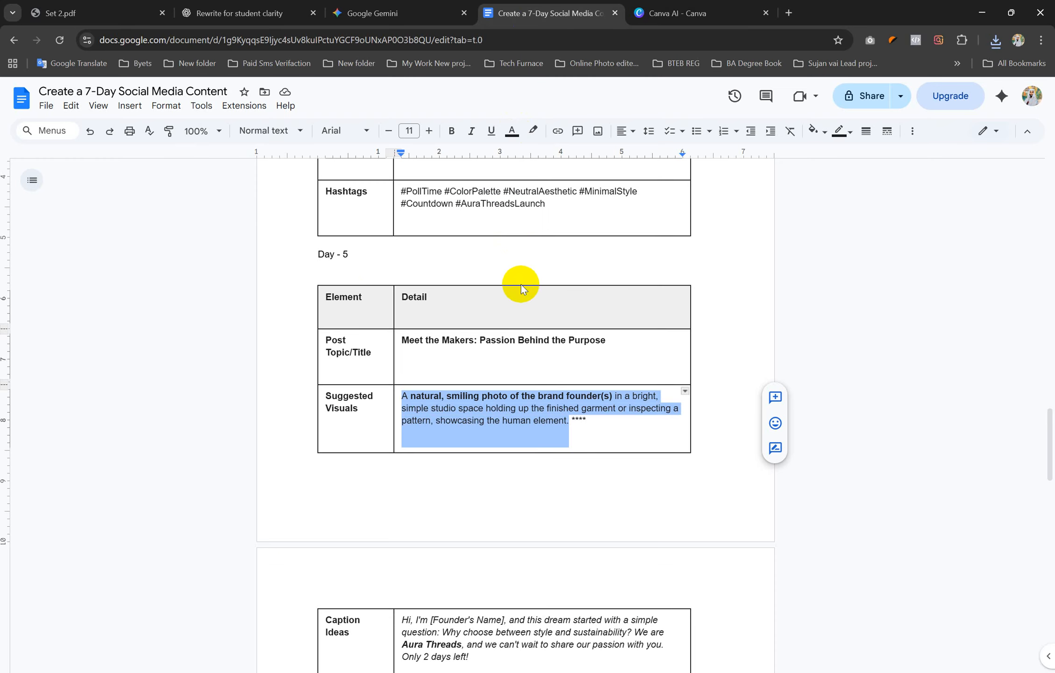
{"action": "scroll", "coordinate": [527, 298], "scroll_direction": "up", "scroll_amount": 1}
{"action": "scroll", "coordinate": [532, 299], "scroll_direction": "up", "scroll_amount": 2}
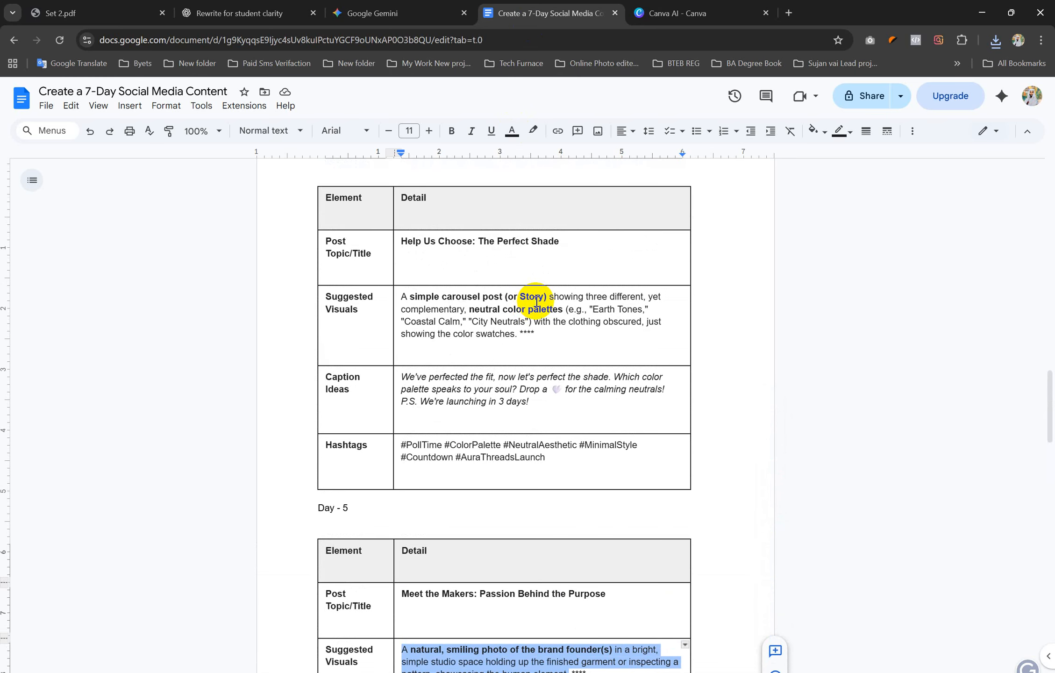
{"action": "scroll", "coordinate": [537, 300], "scroll_direction": "up", "scroll_amount": 4}
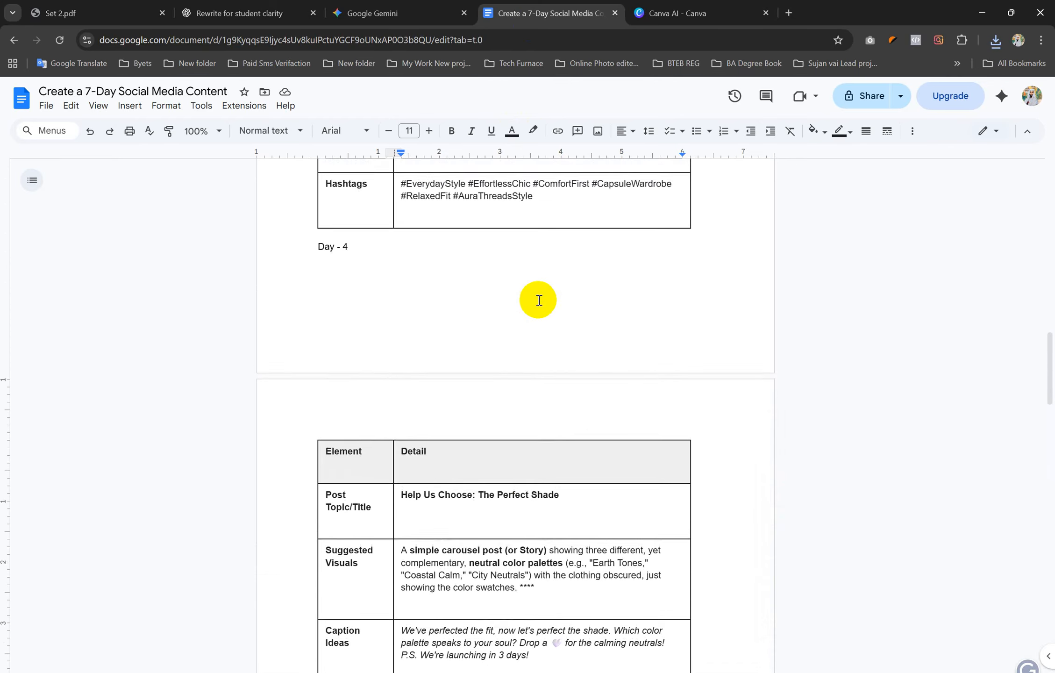
{"action": "scroll", "coordinate": [539, 299], "scroll_direction": "down", "scroll_amount": 20}
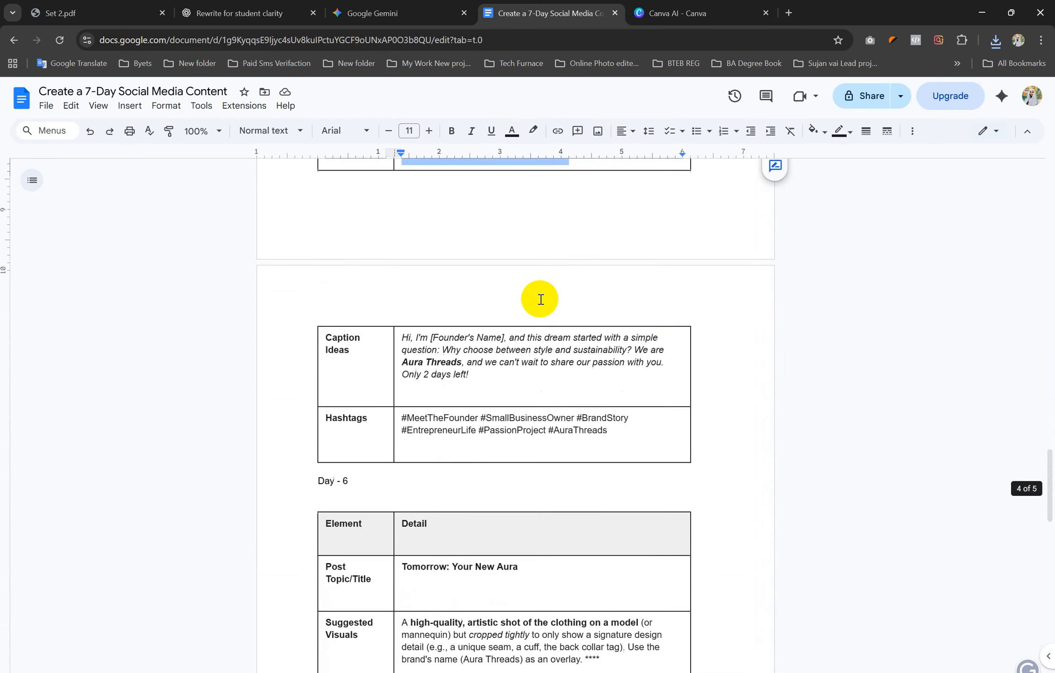
{"action": "scroll", "coordinate": [541, 297], "scroll_direction": "up", "scroll_amount": 4}
Step: In Canva AI, compare the generated founder photos and download the one with five women holding a garment beside a sewing machine
{"action": "left_click", "coordinate": [711, 6]}
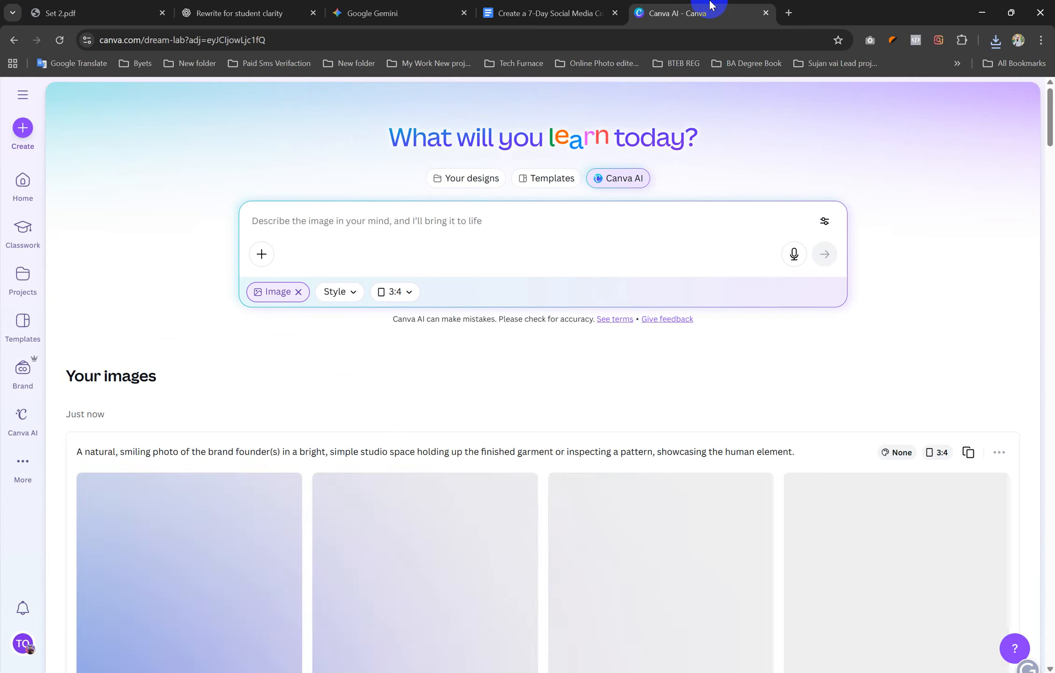
{"action": "scroll", "coordinate": [633, 280], "scroll_direction": "down", "scroll_amount": 4}
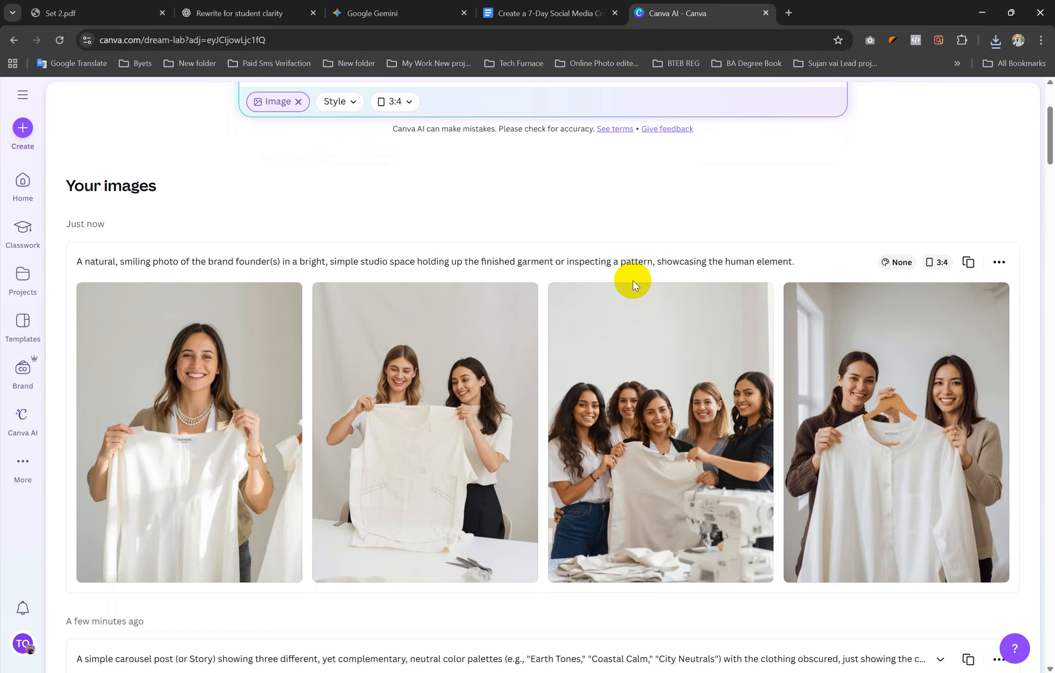
{"action": "scroll", "coordinate": [634, 281], "scroll_direction": "down", "scroll_amount": 3}
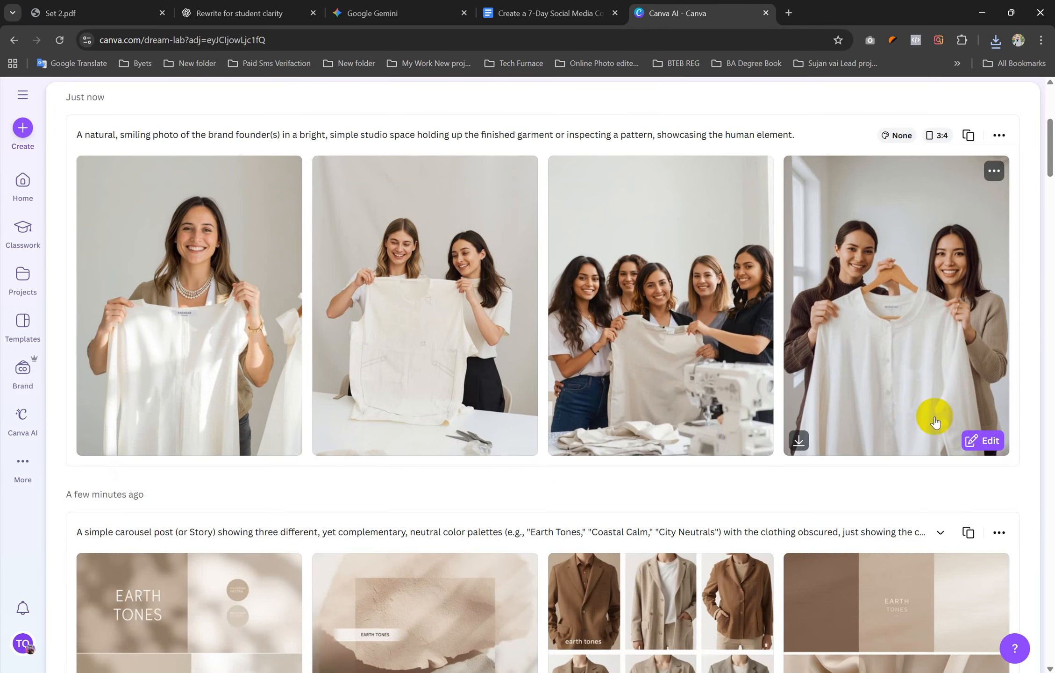
{"action": "left_click", "coordinate": [834, 306]}
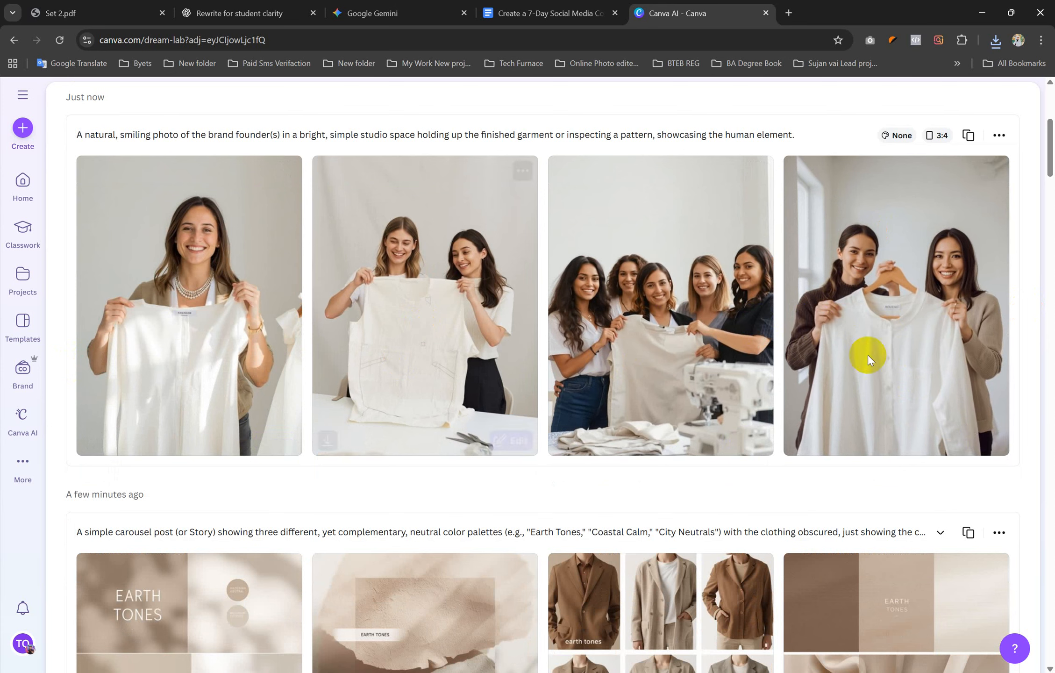
{"action": "left_click", "coordinate": [592, 581]}
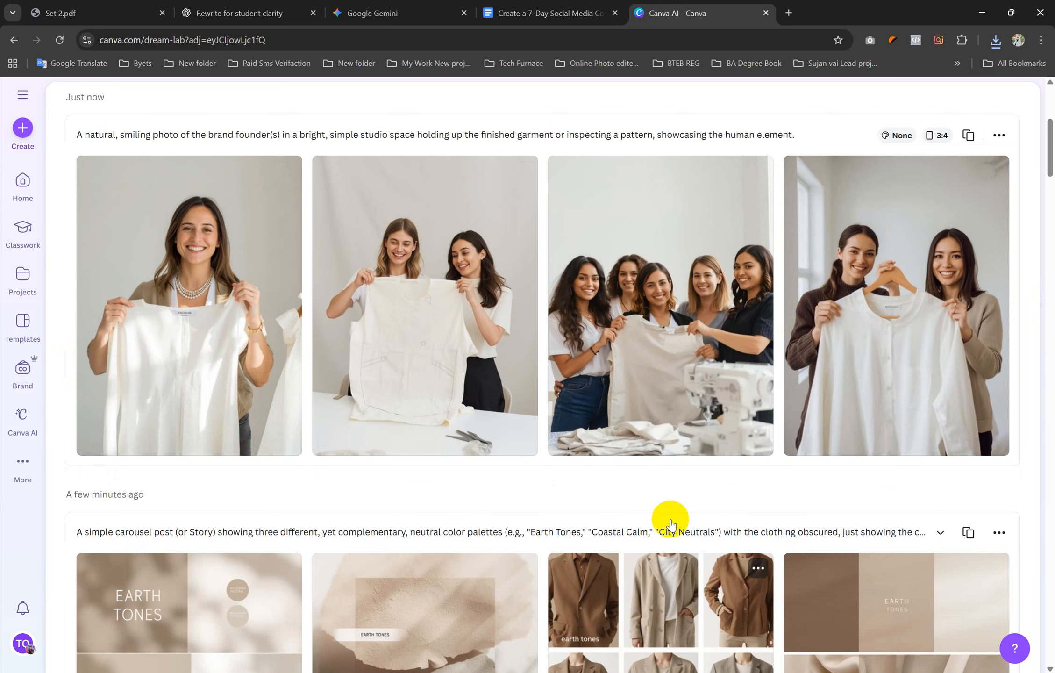
{"action": "left_click", "coordinate": [899, 301]}
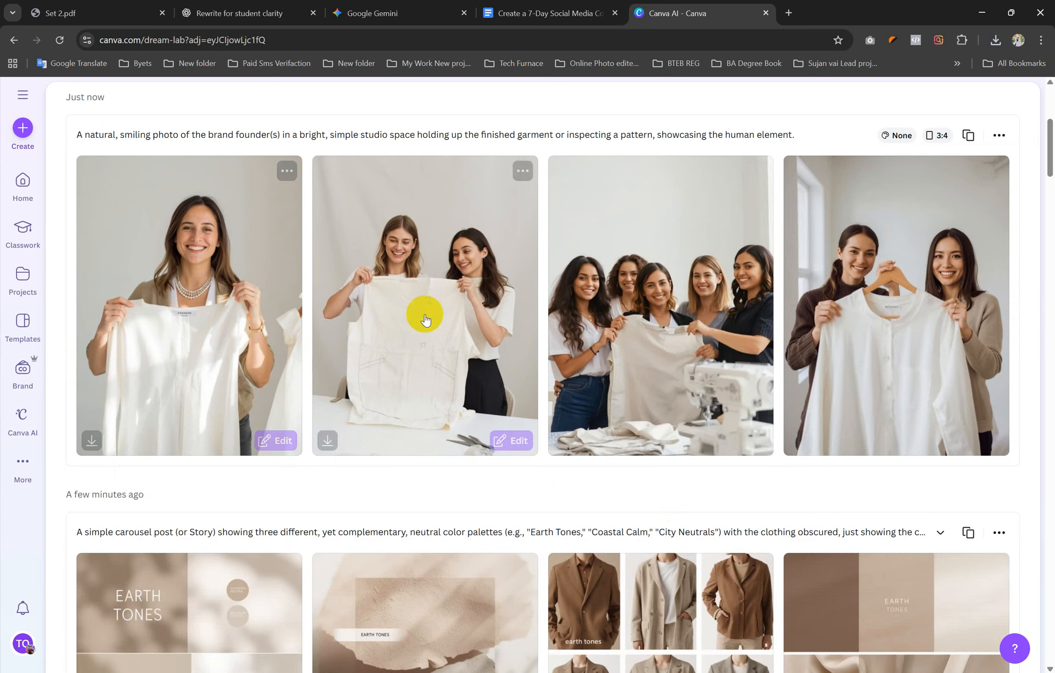
{"action": "left_click", "coordinate": [564, 442]}
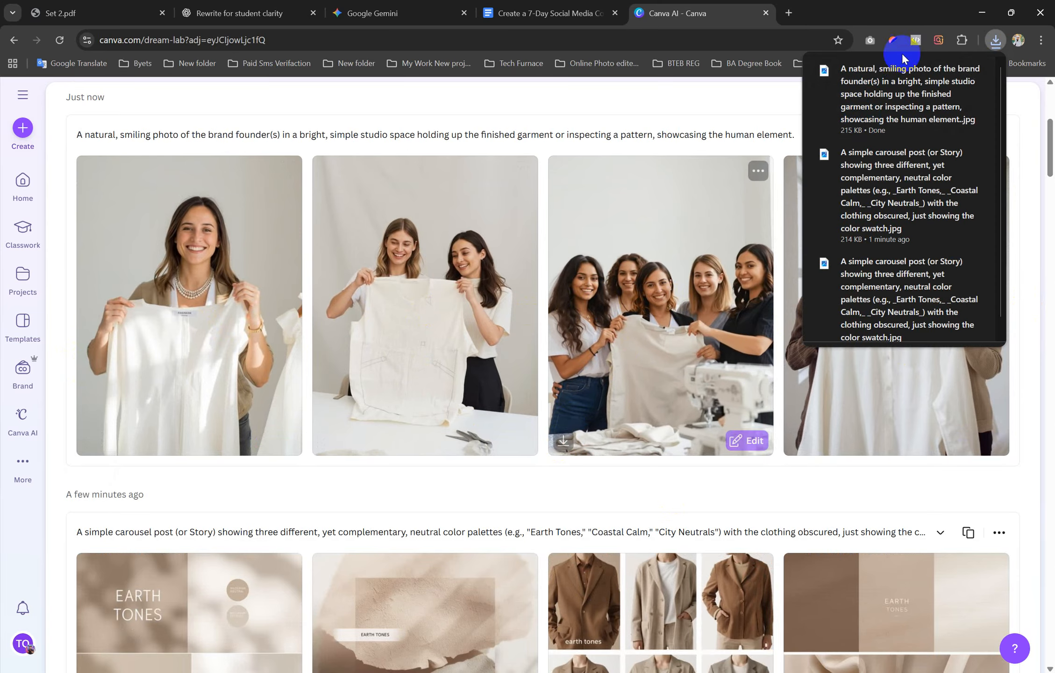
Step: Rename the downloaded founder photo in the Downloads folder to "day 5", accept the name "day 5 (2)" and minimize the folder window
{"action": "left_click", "coordinate": [952, 70]}
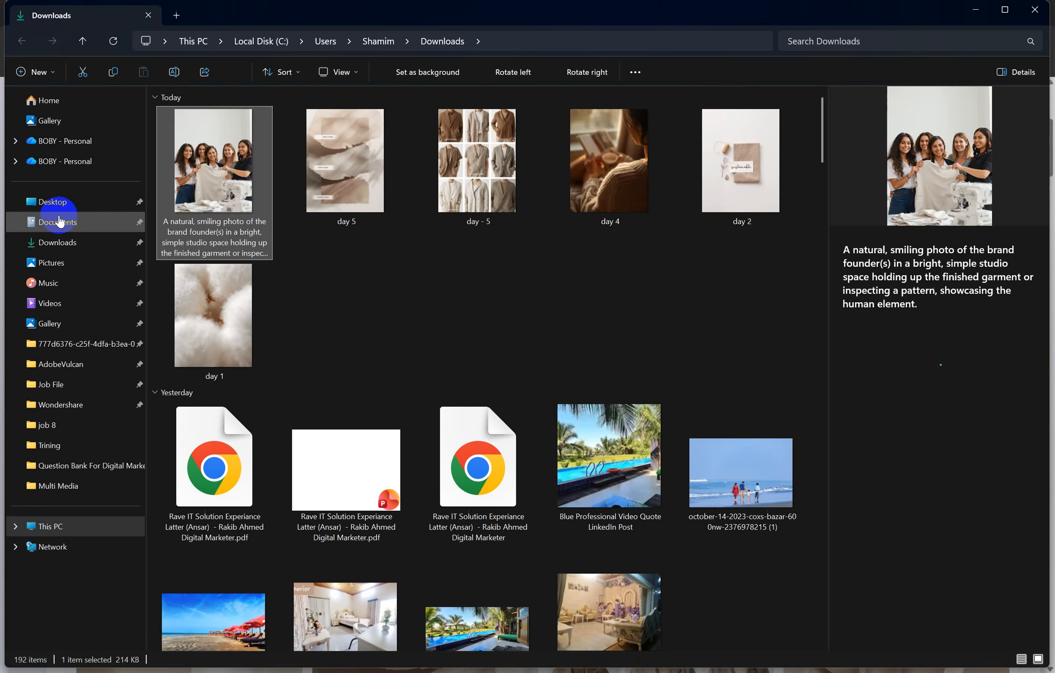
{"action": "right_click", "coordinate": [232, 162]}
{"action": "left_click", "coordinate": [344, 182]}
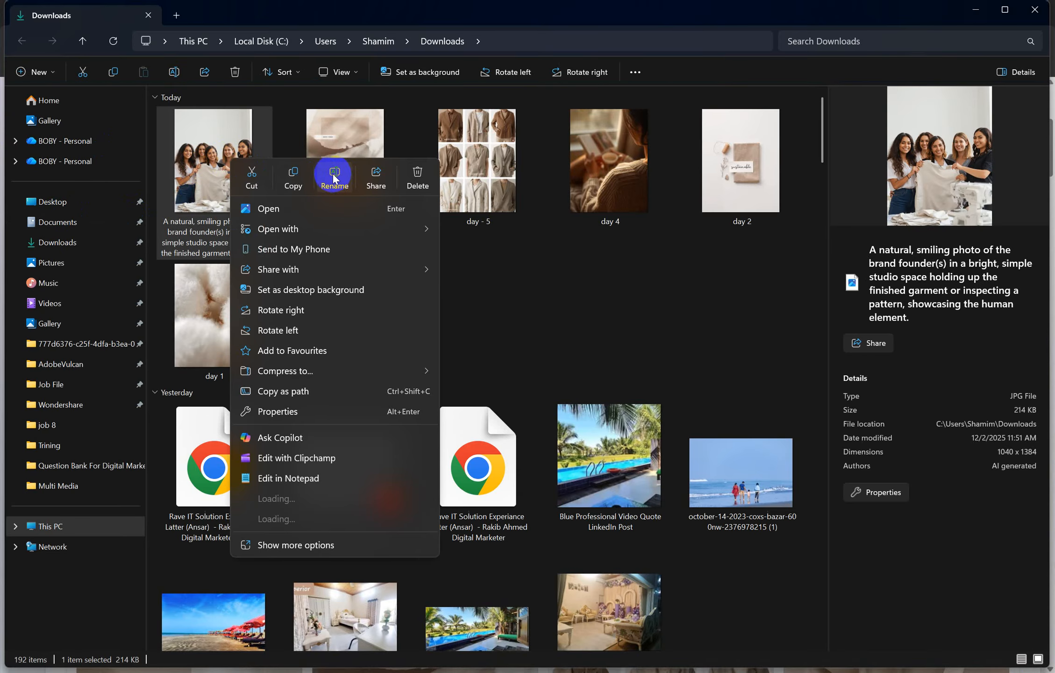
{"action": "type", "text": "d"}
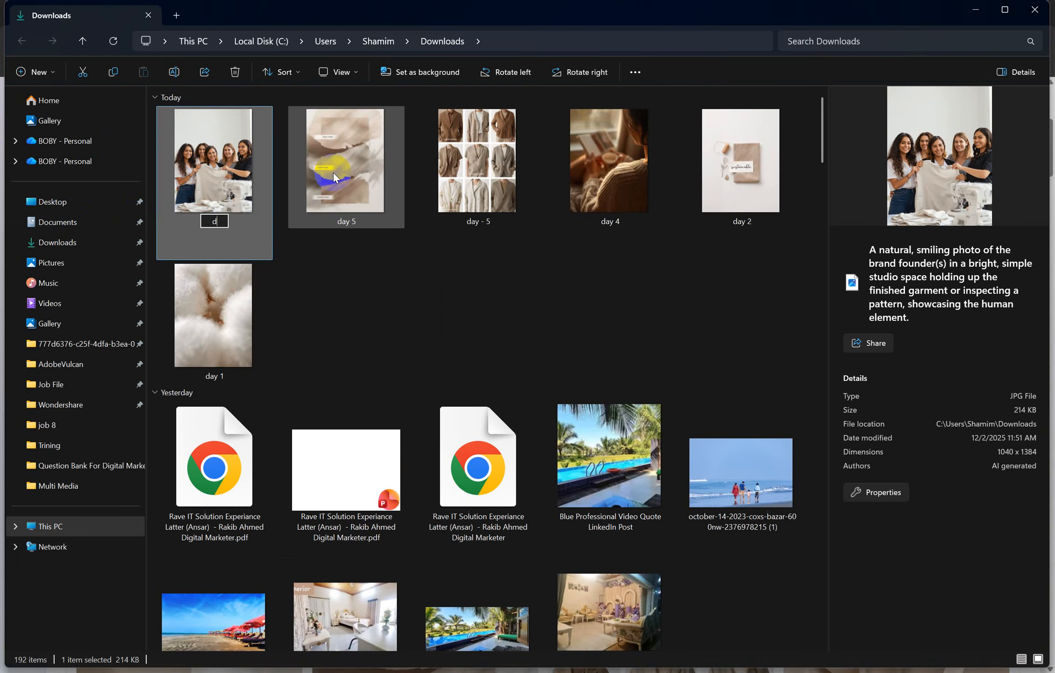
{"action": "type", "text": "ay 5"}
{"action": "key", "text": "Return"}
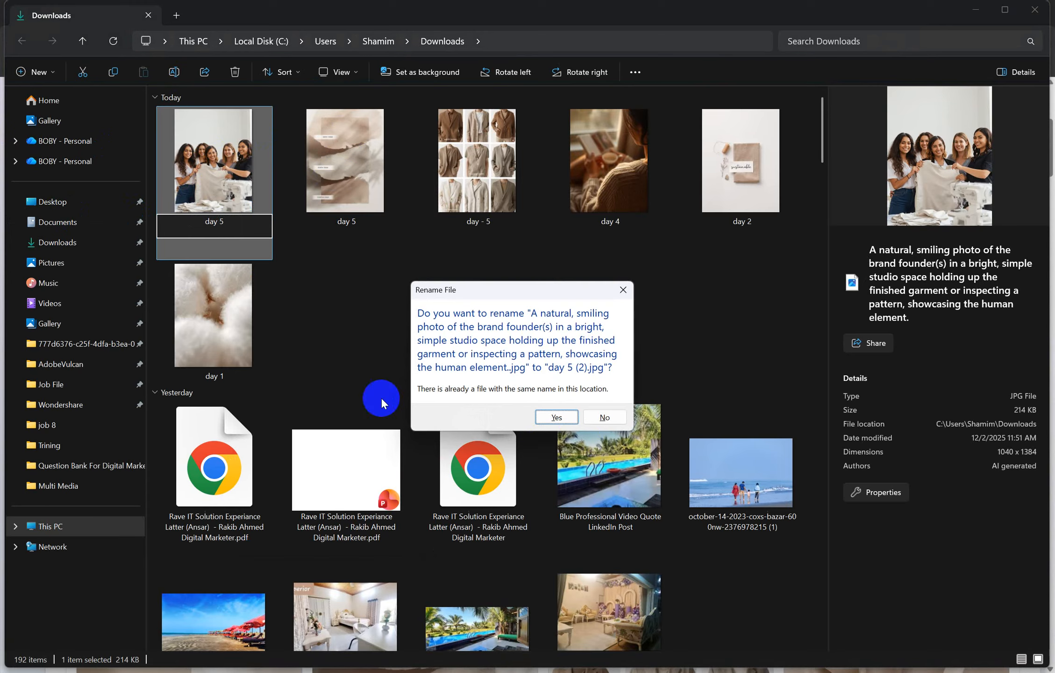
{"action": "left_click", "coordinate": [568, 419]}
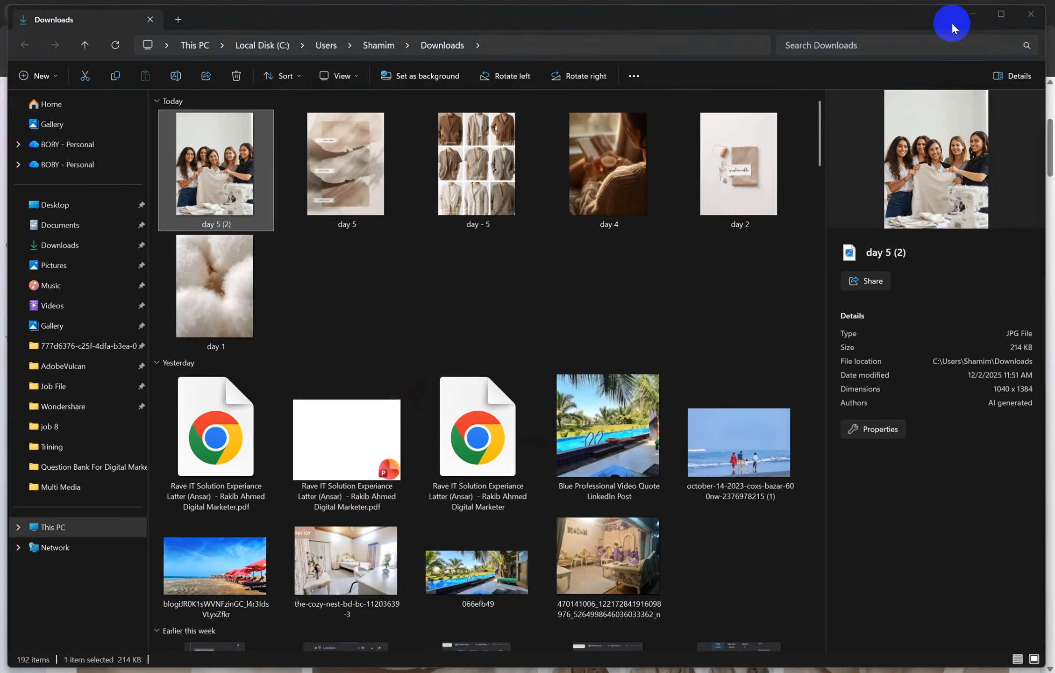
{"action": "left_click", "coordinate": [976, 10]}
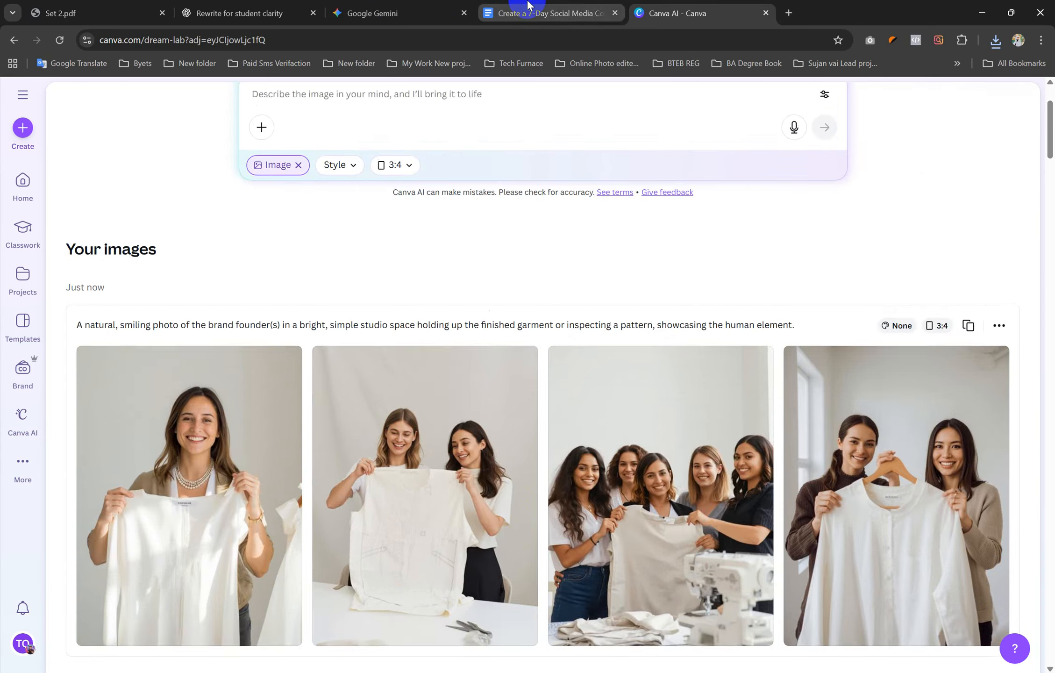
Step: In the Google Docs content plan, copy the Day 6 suggested visuals description of the tightly cropped clothing shot, leaving out the trailing asterisks
{"action": "left_click", "coordinate": [533, 11]}
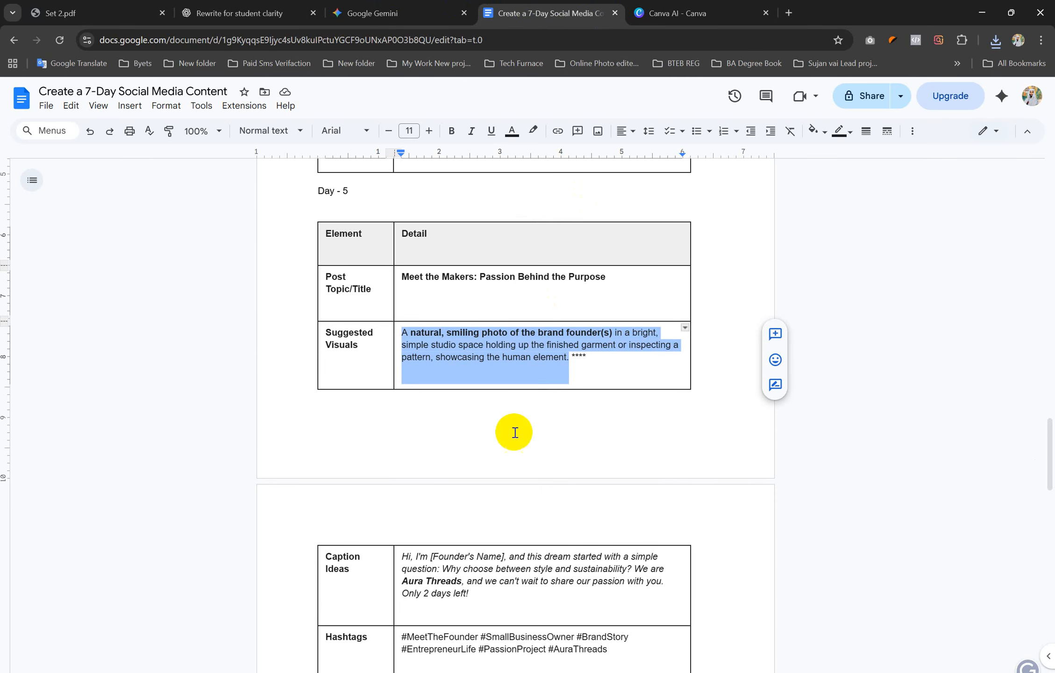
{"action": "scroll", "coordinate": [513, 431], "scroll_direction": "down", "scroll_amount": 8}
{"action": "scroll", "coordinate": [496, 430], "scroll_direction": "down", "scroll_amount": 1}
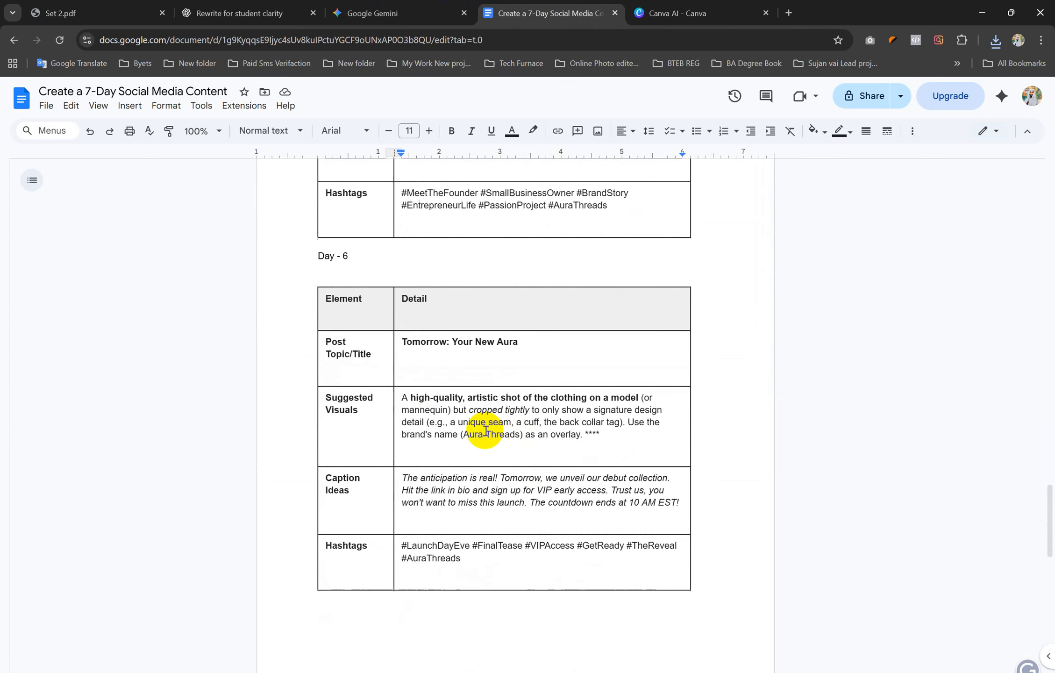
{"action": "left_click_drag", "start_coordinate": [402, 397], "coordinate": [584, 435]}
{"action": "key", "text": "ctrl+c"}
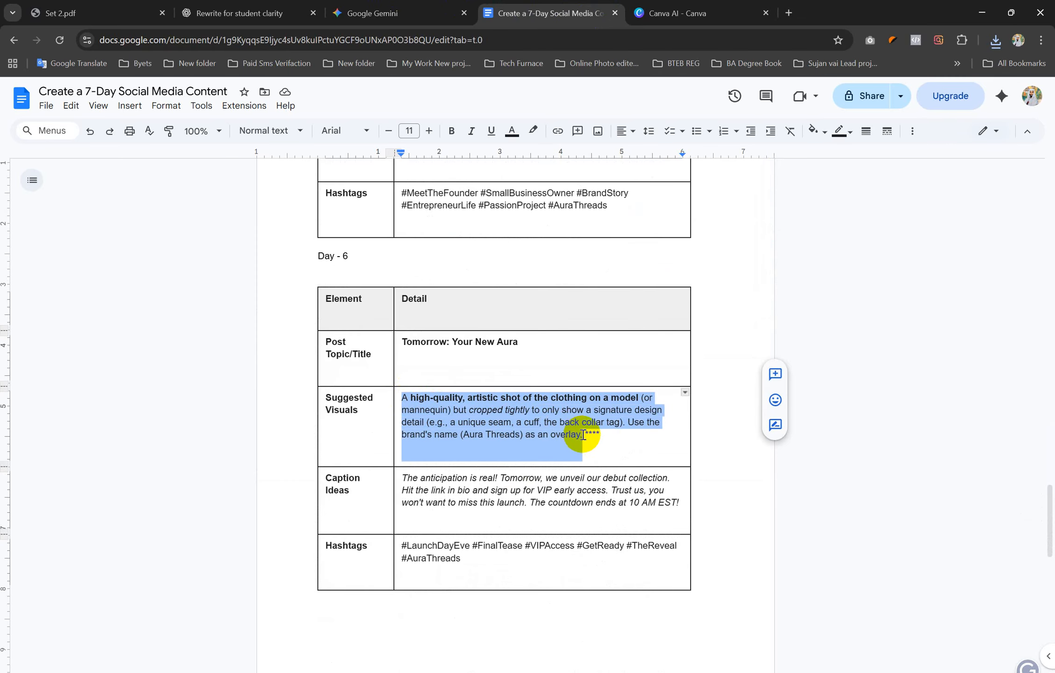
Step: Switch to Canva AI, paste the Day 6 clothing shot description as the image prompt and generate 3:4 images
{"action": "left_click", "coordinate": [678, 13]}
{"action": "scroll", "coordinate": [475, 225], "scroll_direction": "up", "scroll_amount": 3}
{"action": "left_click", "coordinate": [475, 225]}
{"action": "key", "text": "ctrl+v"}
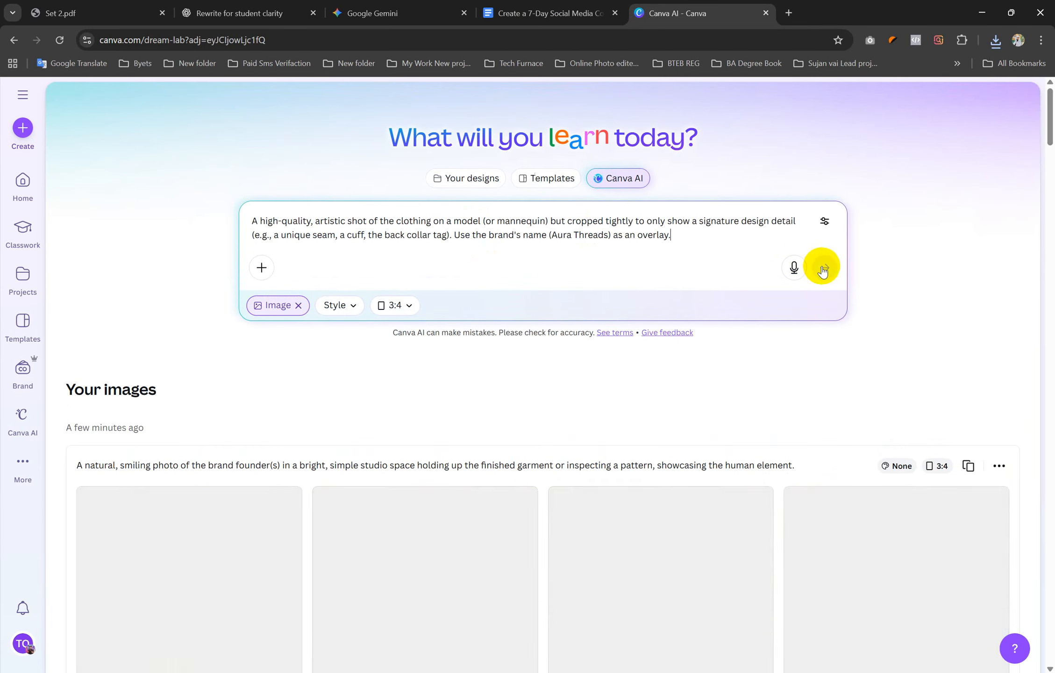
{"action": "left_click", "coordinate": [825, 268]}
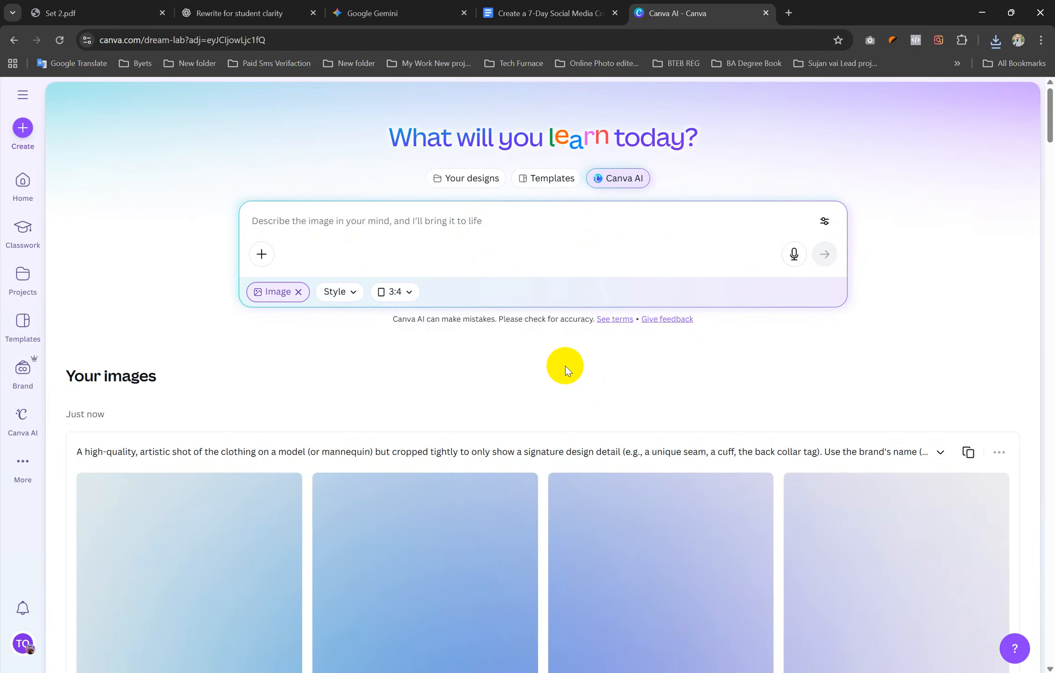
Step: Review the generated Day 6 images of tightly cropped clothing details with the Aura Threads overlay
{"action": "scroll", "coordinate": [560, 369], "scroll_direction": "down", "scroll_amount": 3}
{"action": "scroll", "coordinate": [560, 368], "scroll_direction": "down", "scroll_amount": 2}
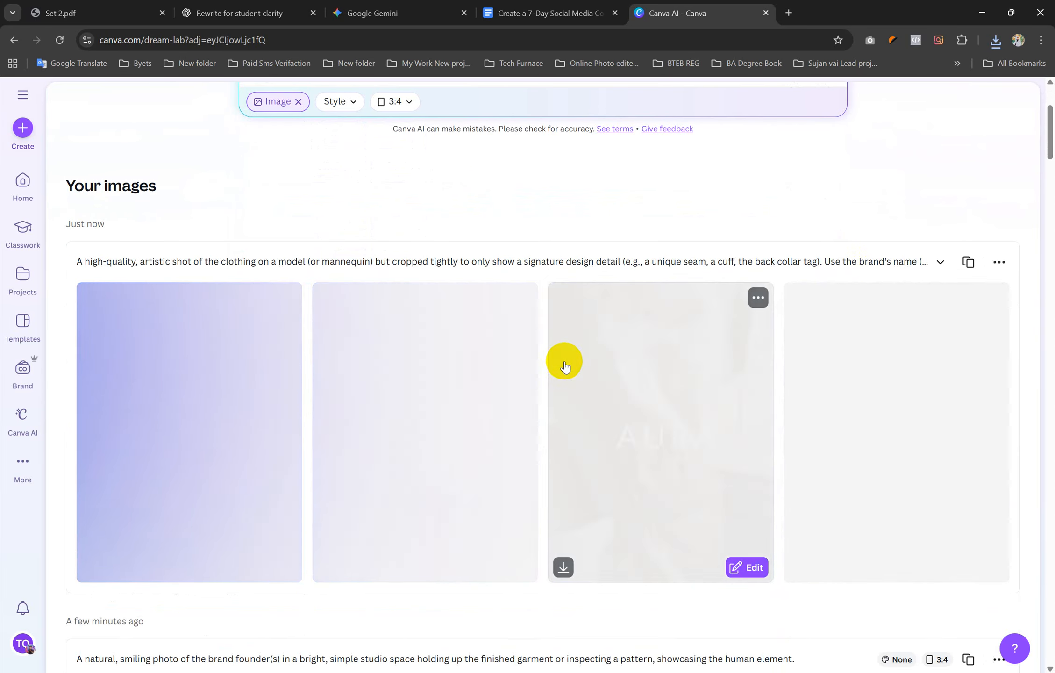
{"action": "left_click", "coordinate": [565, 366]}
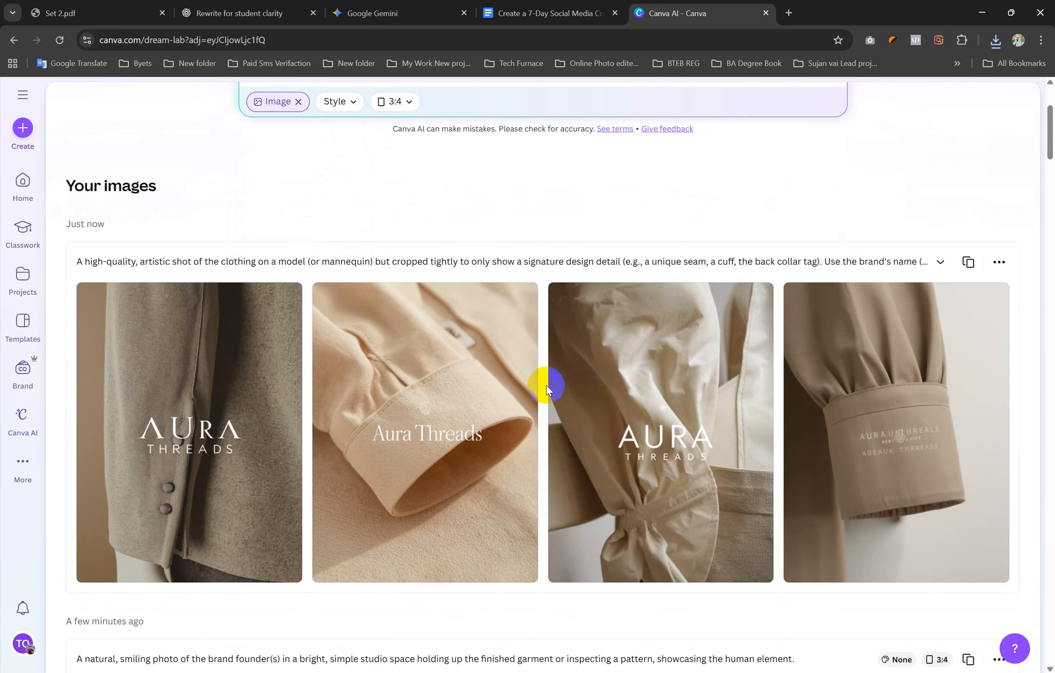
{"action": "left_click", "coordinate": [591, 411]}
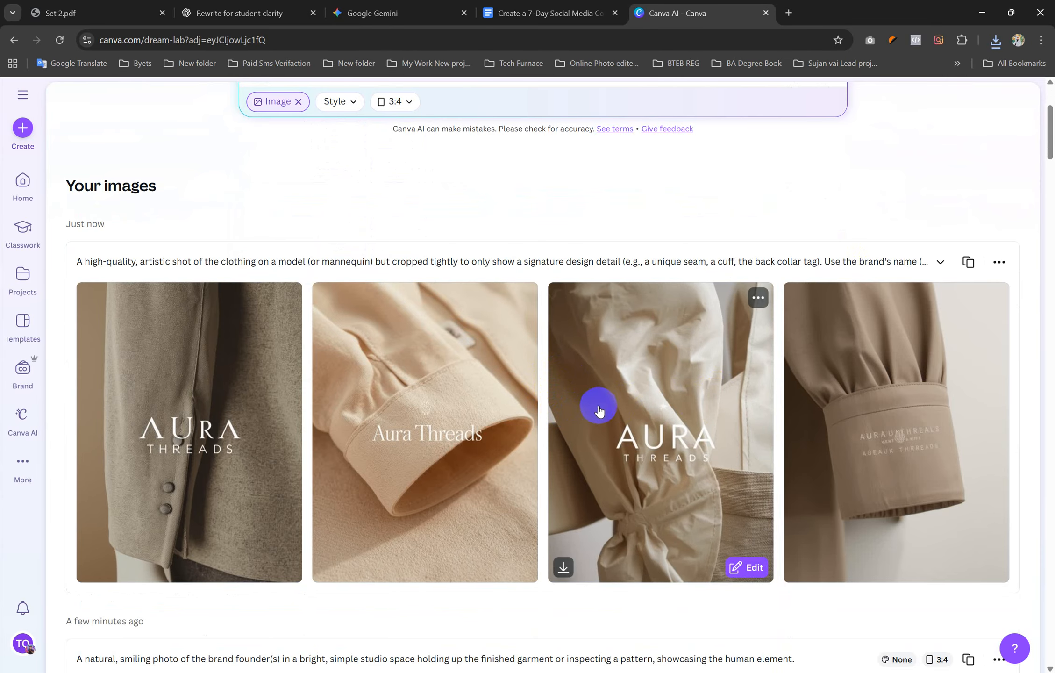
Step: Paste the Day 6 clothing shot prompt again, replace the brand name "Aura Threads" with "multimedia", and generate another set of 3:4 images
{"action": "scroll", "coordinate": [603, 403], "scroll_direction": "up", "scroll_amount": 4}
{"action": "left_click", "coordinate": [401, 219]}
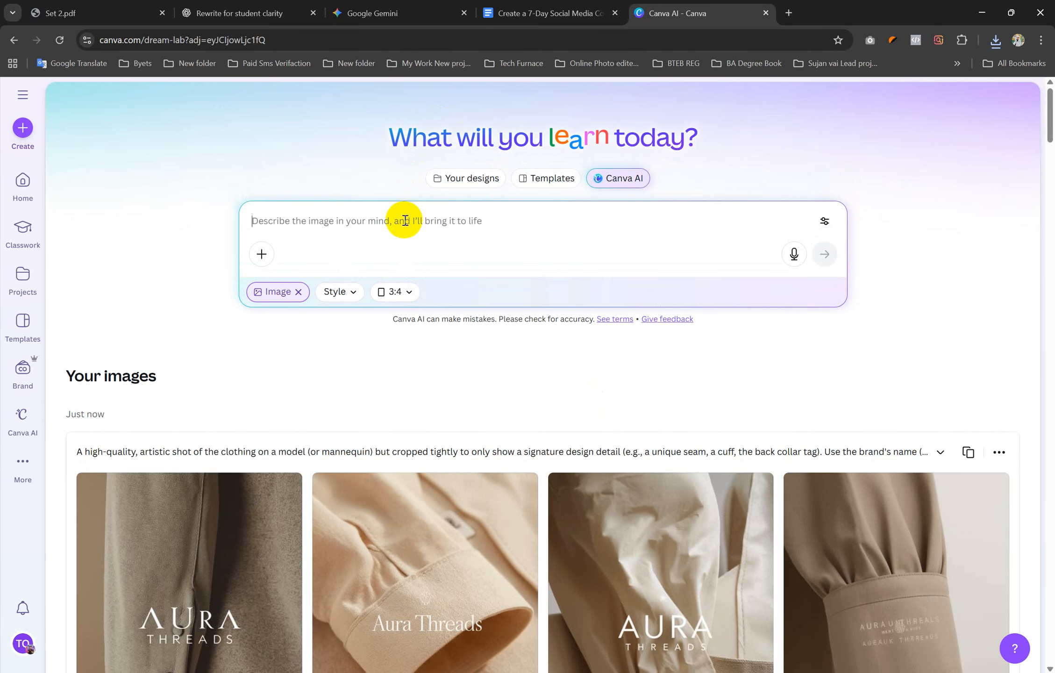
{"action": "key", "text": "ctrl+v"}
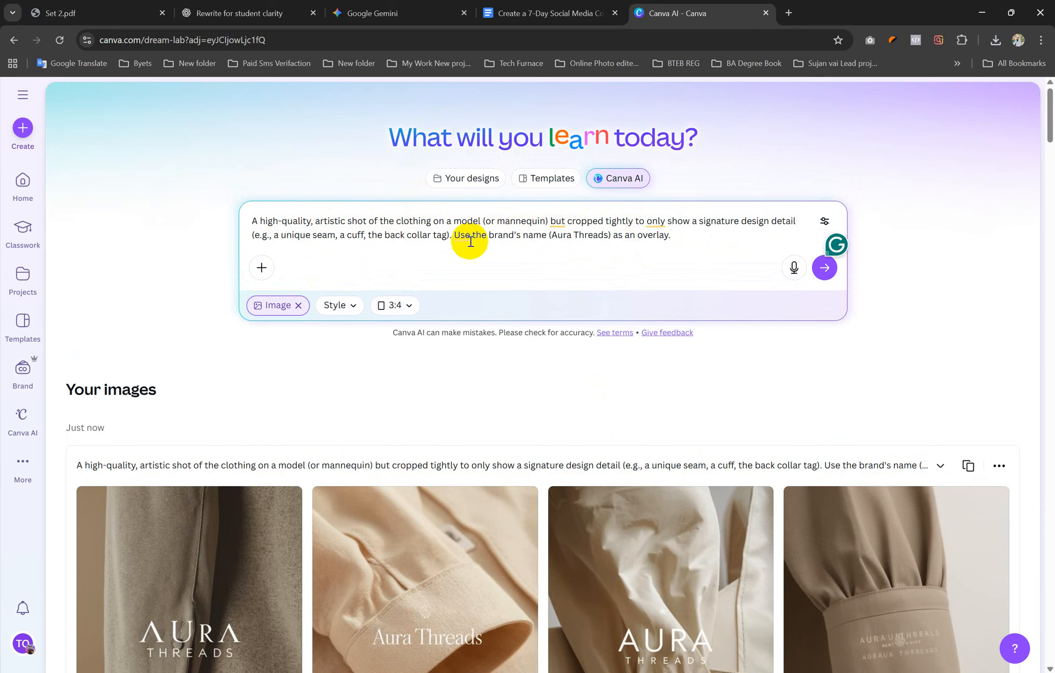
{"action": "left_click_drag", "start_coordinate": [553, 235], "coordinate": [605, 235]}
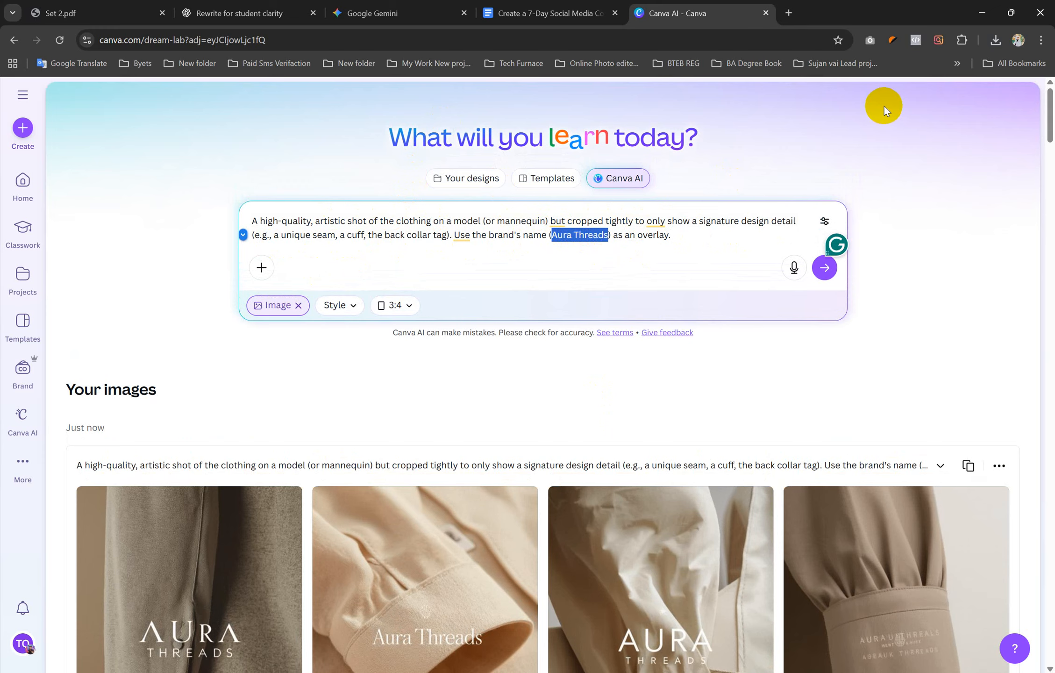
{"action": "type", "text": "multimed"}
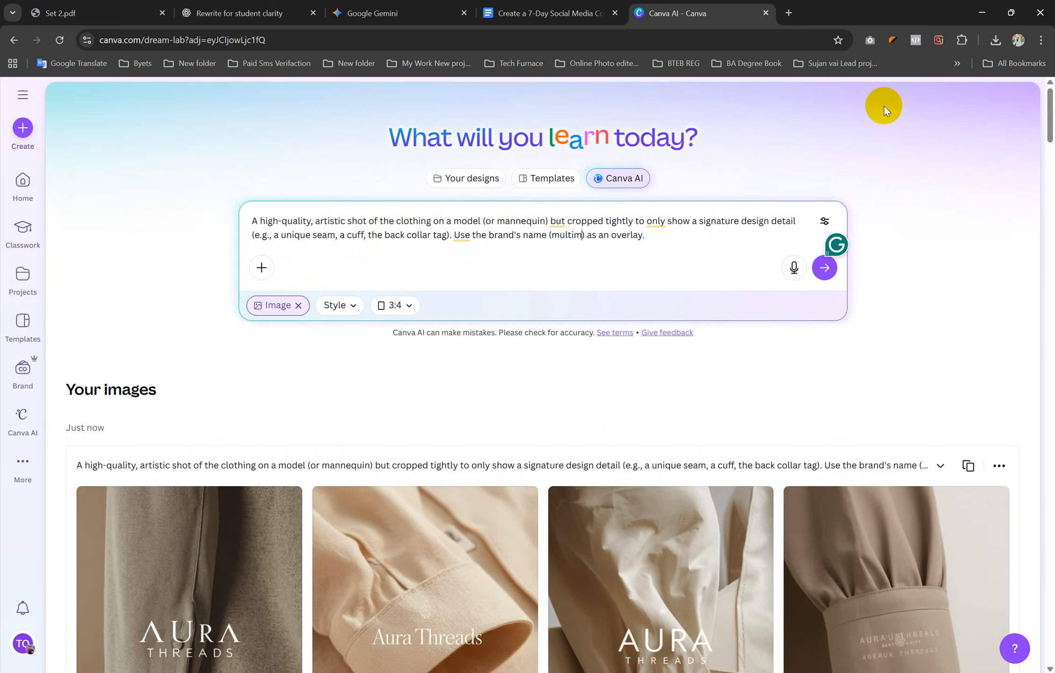
{"action": "type", "text": "ia"}
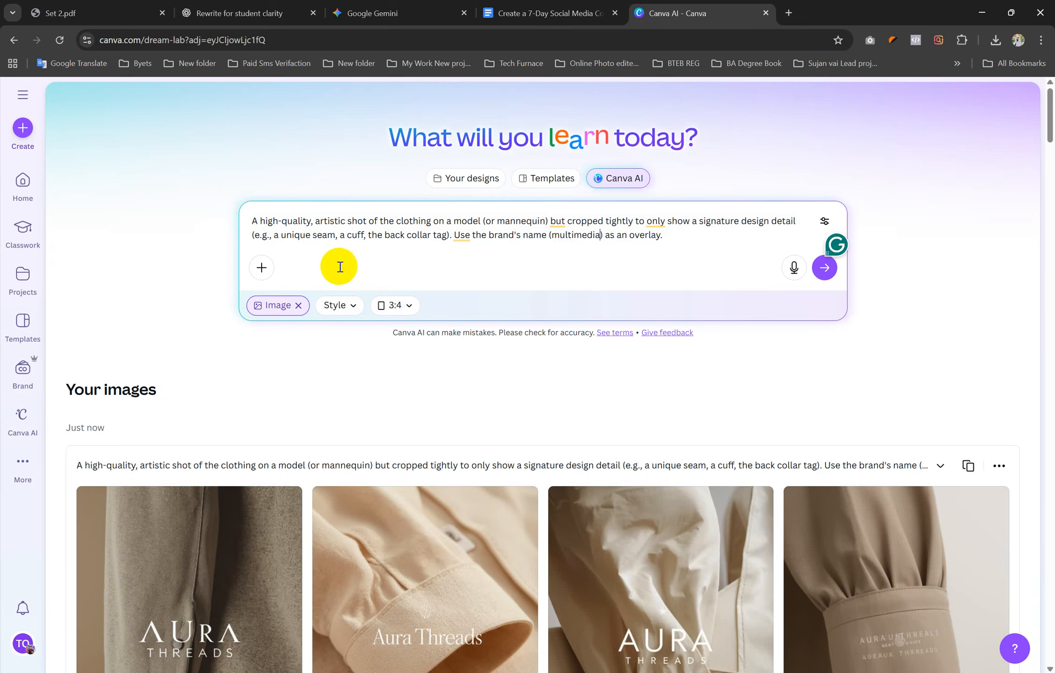
{"action": "left_click", "coordinate": [824, 268]}
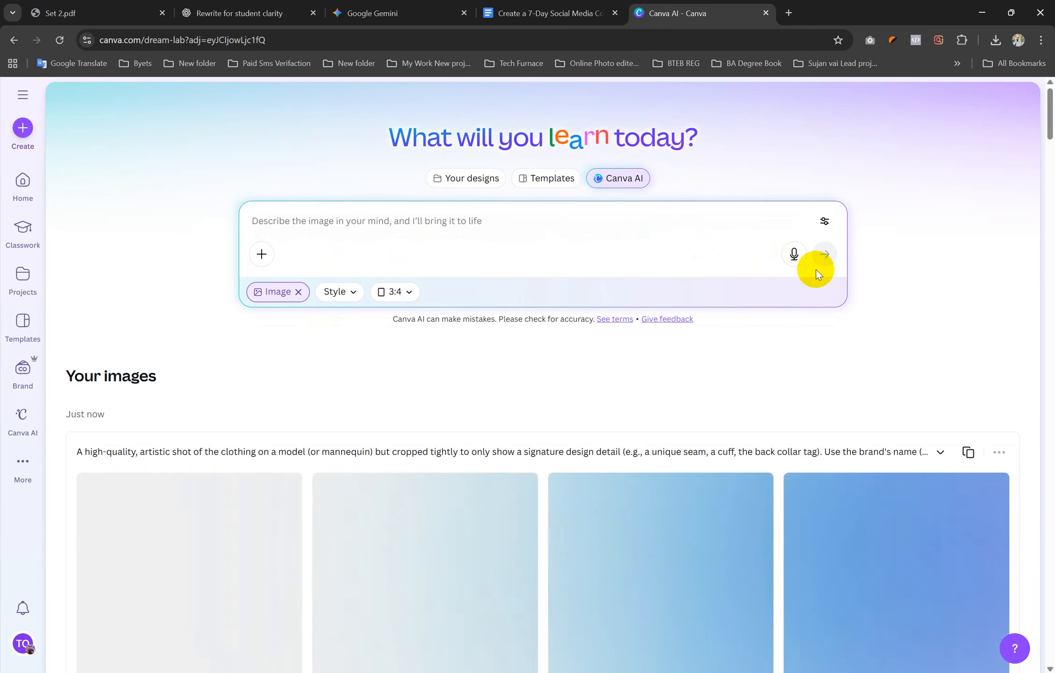
Step: Compare both sets of Day 6 images and download the brown gathered-sleeve cuff and the beige cuff from the Aura Threads set
{"action": "scroll", "coordinate": [661, 264], "scroll_direction": "down", "scroll_amount": 3}
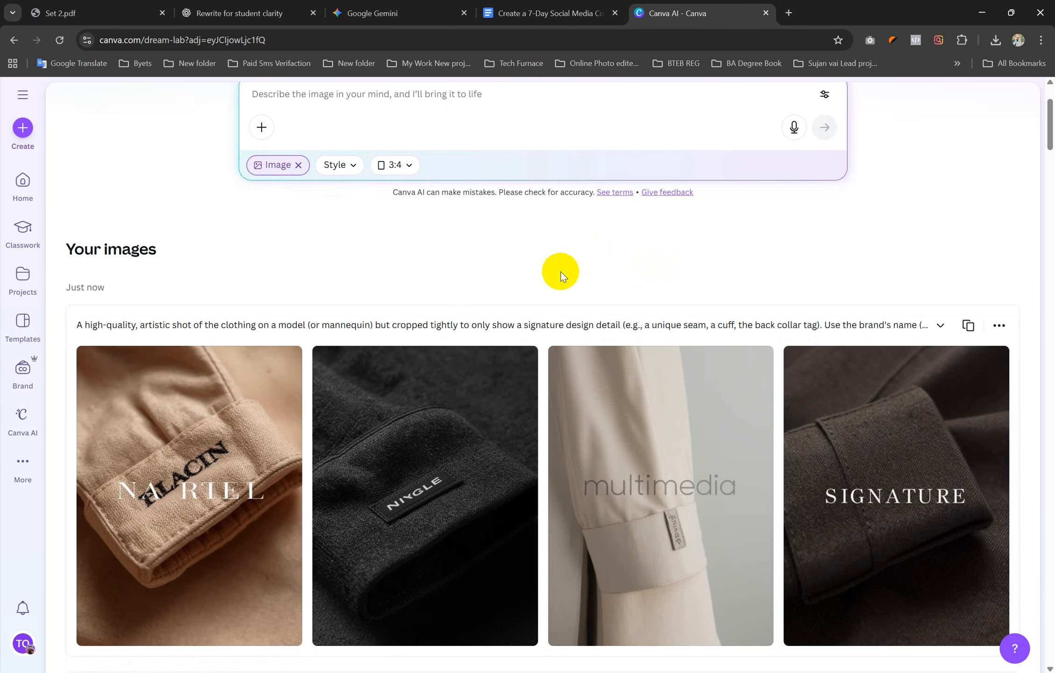
{"action": "scroll", "coordinate": [262, 327], "scroll_direction": "up", "scroll_amount": 3}
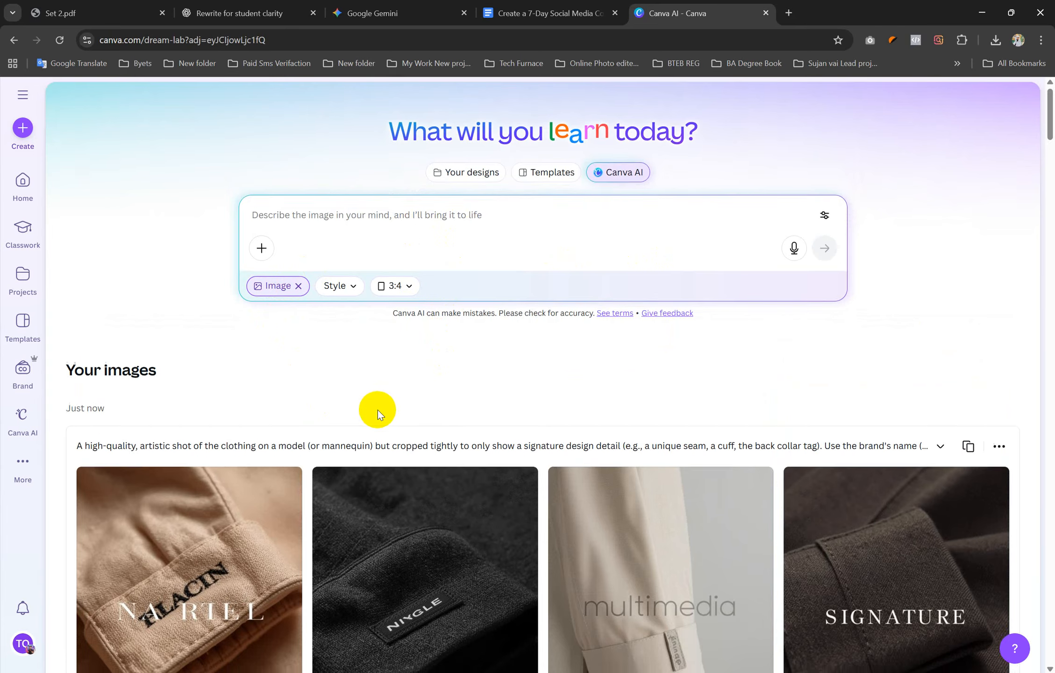
{"action": "scroll", "coordinate": [377, 411], "scroll_direction": "down", "scroll_amount": 10}
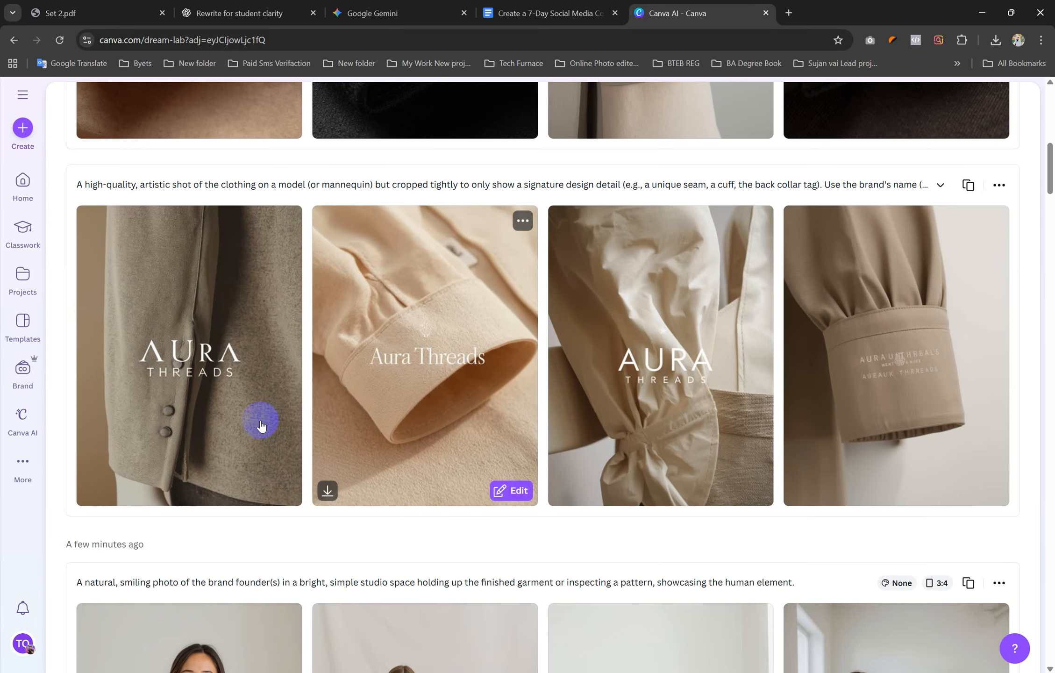
{"action": "scroll", "coordinate": [93, 491], "scroll_direction": "up", "scroll_amount": 6}
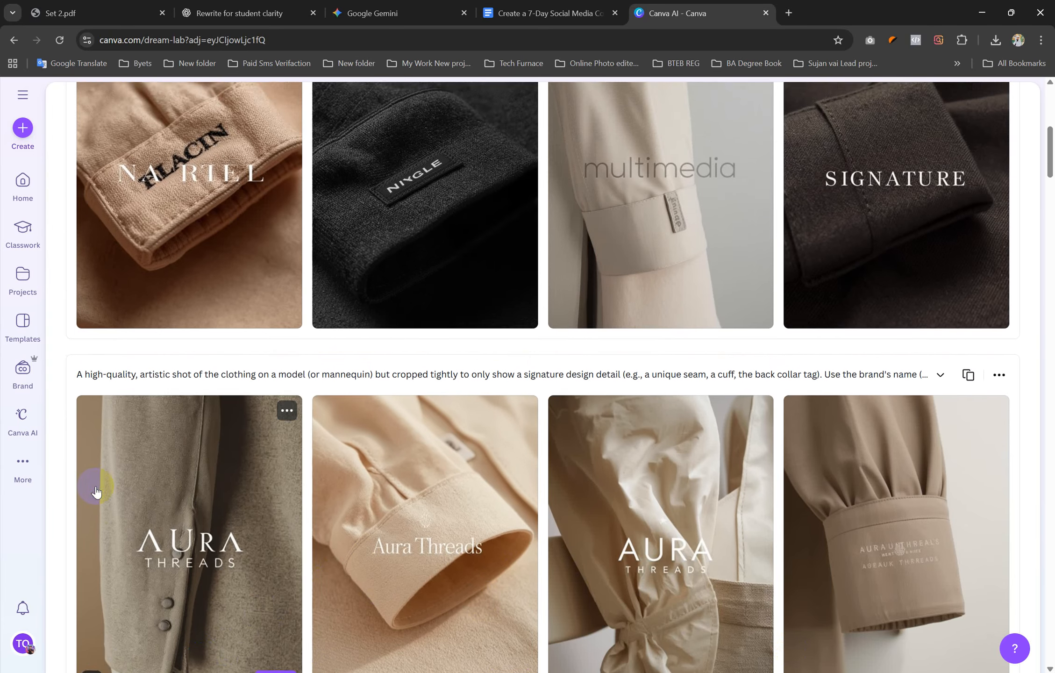
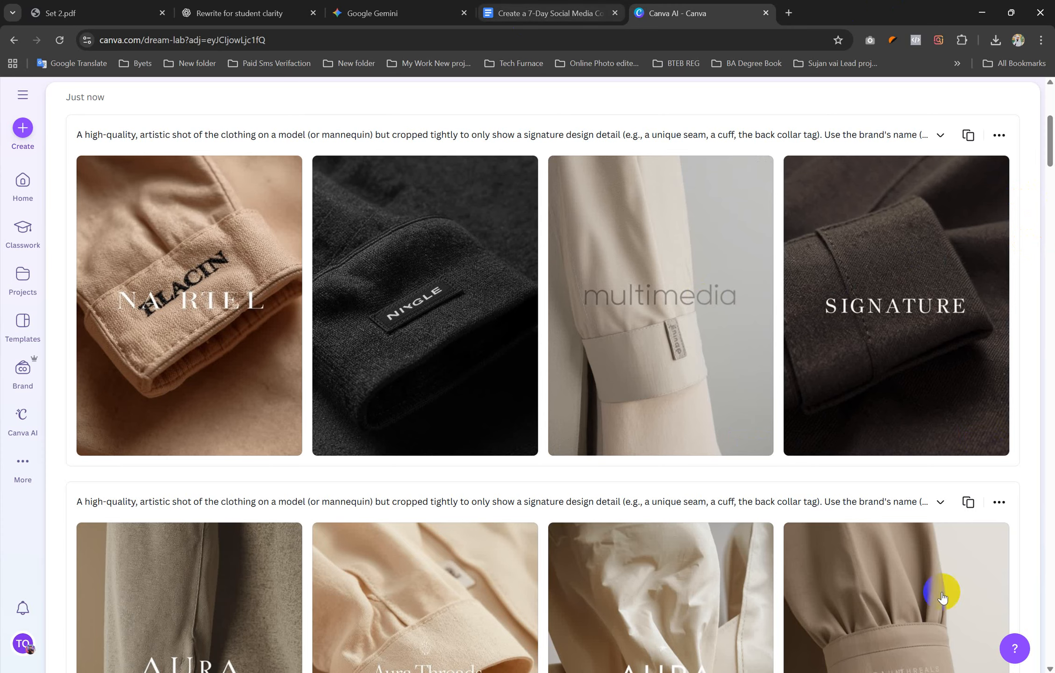
{"action": "scroll", "coordinate": [427, 402], "scroll_direction": "down", "scroll_amount": 4}
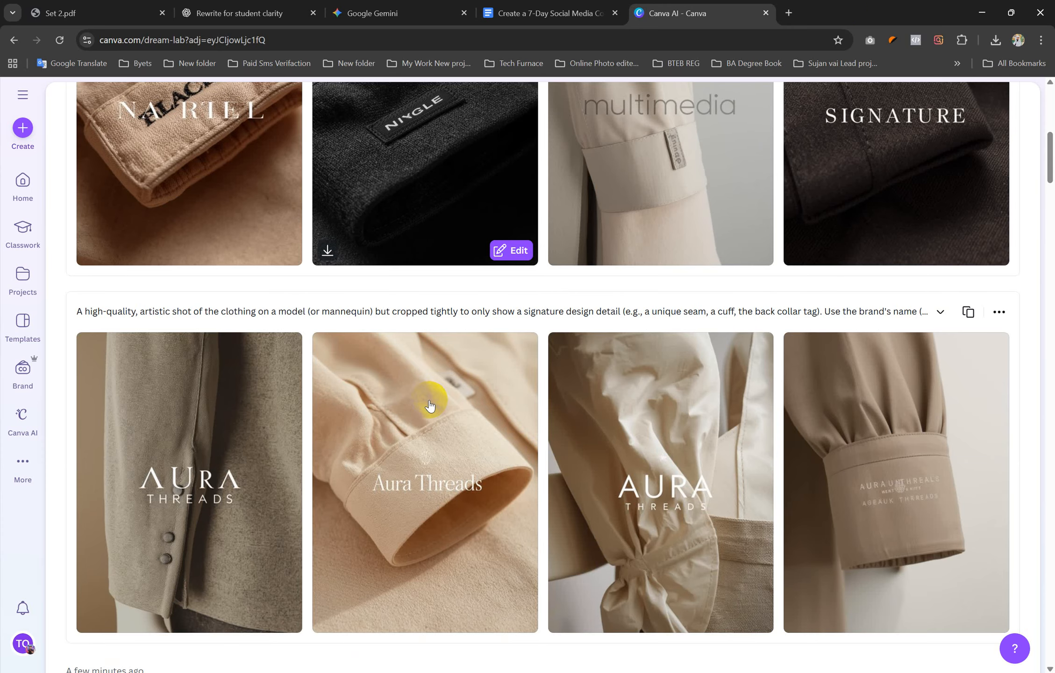
{"action": "scroll", "coordinate": [444, 523], "scroll_direction": "down", "scroll_amount": 4}
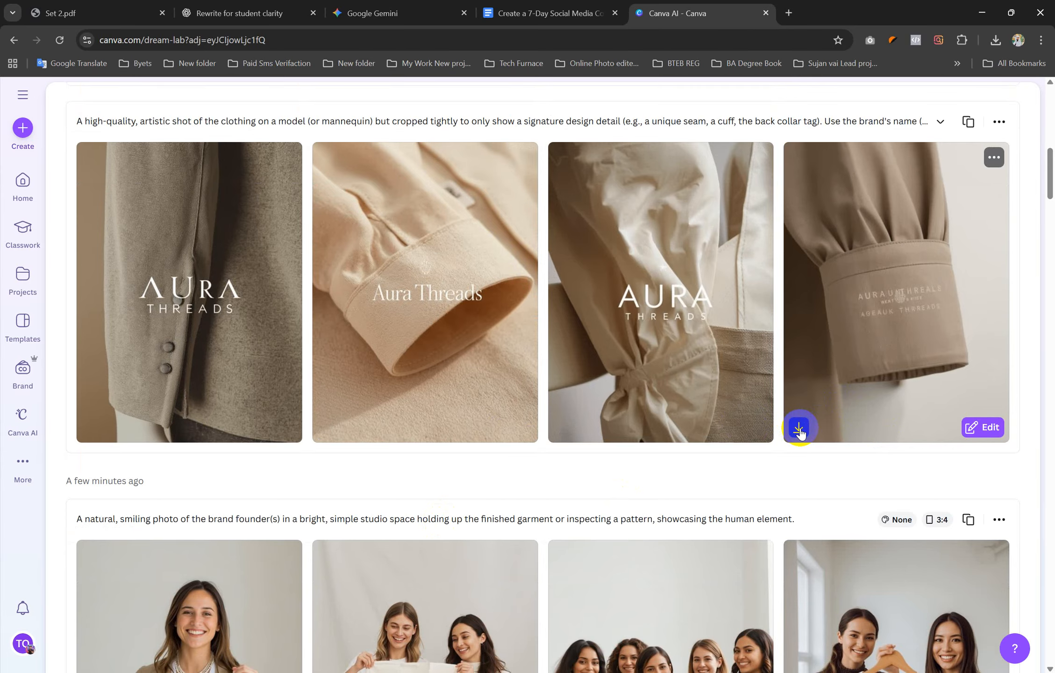
{"action": "left_click", "coordinate": [799, 428]}
{"action": "left_click", "coordinate": [327, 428]}
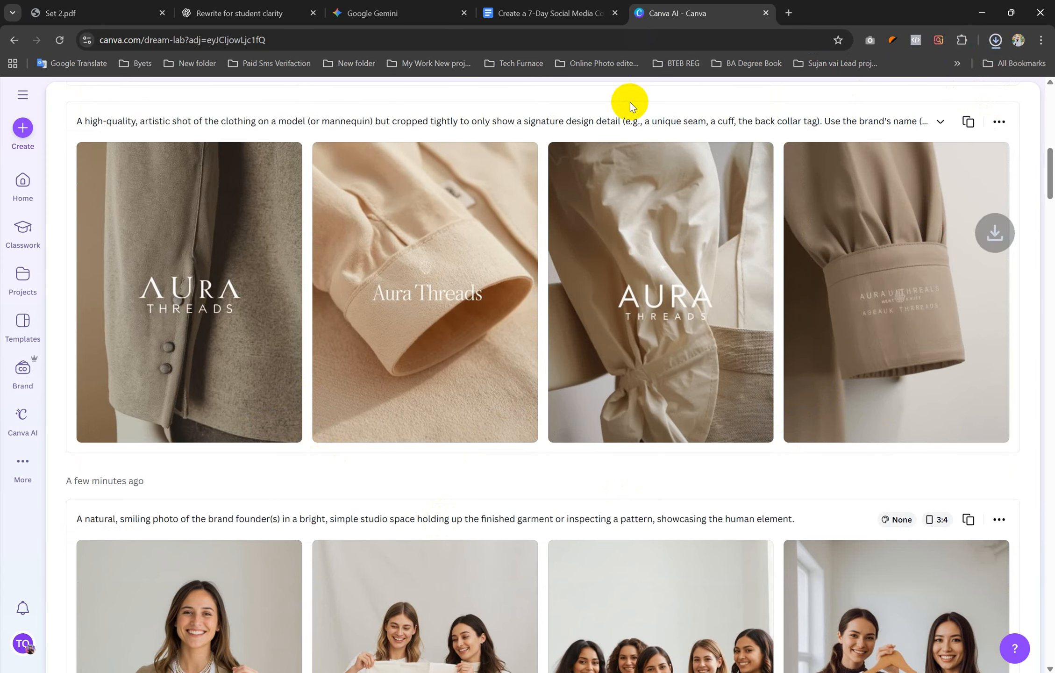
Step: In the Google Docs content plan, copy the Day 7 suggested visuals description of the full-body photo or video carousel
{"action": "left_click", "coordinate": [551, 13]}
{"action": "scroll", "coordinate": [518, 374], "scroll_direction": "down", "scroll_amount": 10}
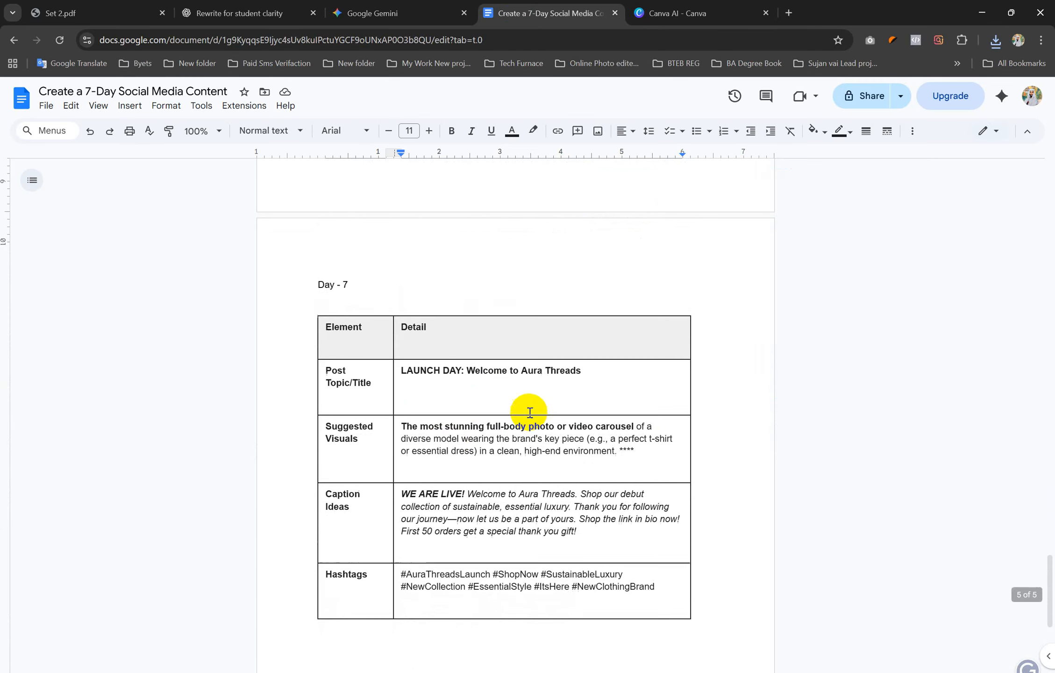
{"action": "left_click_drag", "start_coordinate": [401, 418], "coordinate": [631, 441]}
{"action": "key", "text": "ctrl+c"}
Step: Switch to Canva AI, paste the Day 7 full-body model description as the image prompt and generate 3:4 images
{"action": "left_click", "coordinate": [447, 13]}
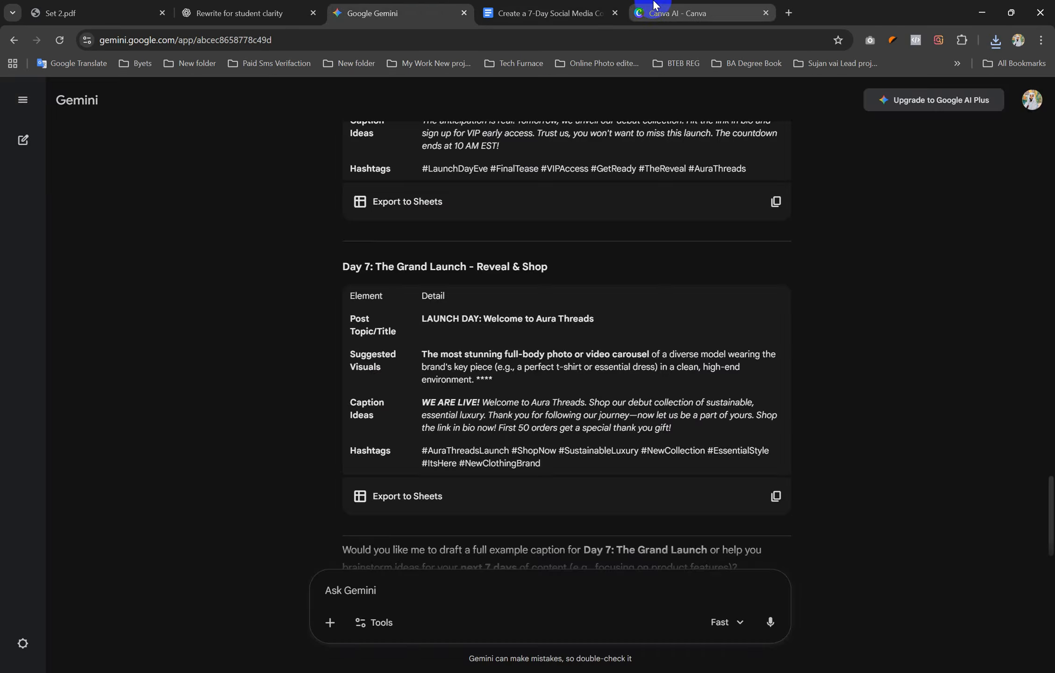
{"action": "left_click", "coordinate": [654, 13]}
{"action": "scroll", "coordinate": [556, 327], "scroll_direction": "up", "scroll_amount": 5}
{"action": "left_click", "coordinate": [528, 218]}
{"action": "key", "text": "ctrl+v"}
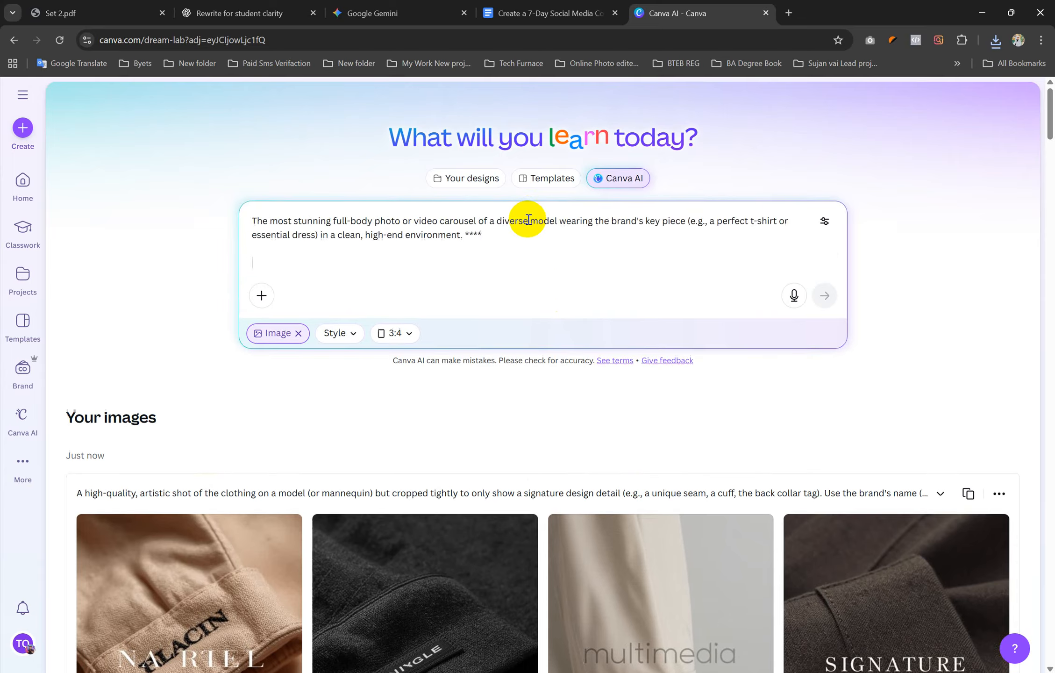
{"action": "left_click", "coordinate": [824, 296]}
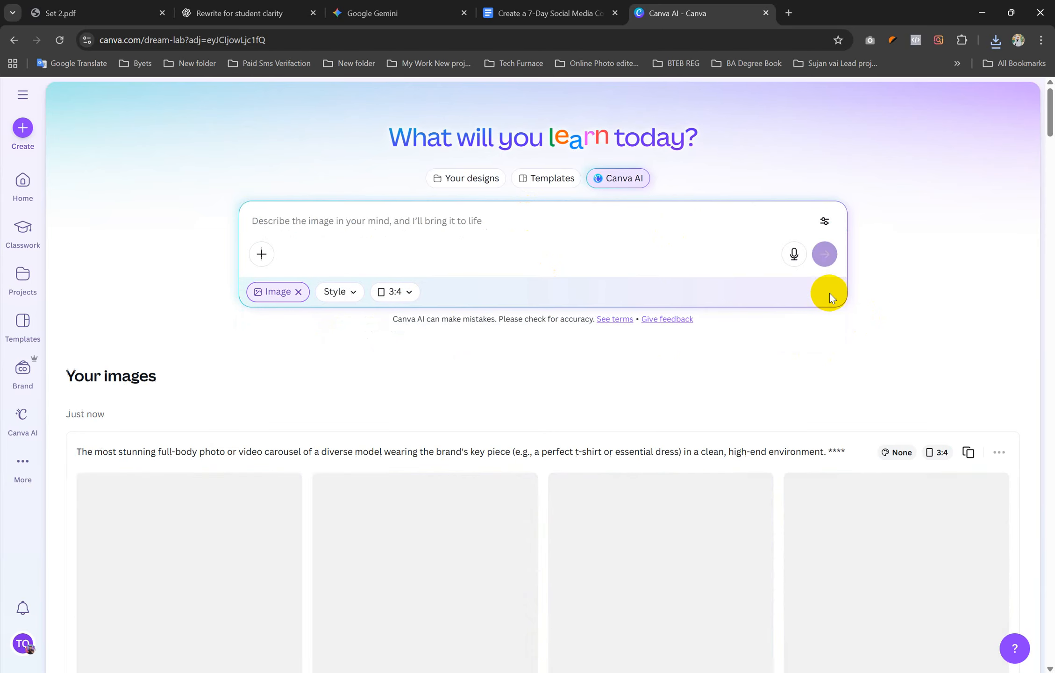
Step: Show the latest download in the Downloads folder and rename the beige Aura Threads cuff image to "day 6"
{"action": "left_click", "coordinate": [994, 41]}
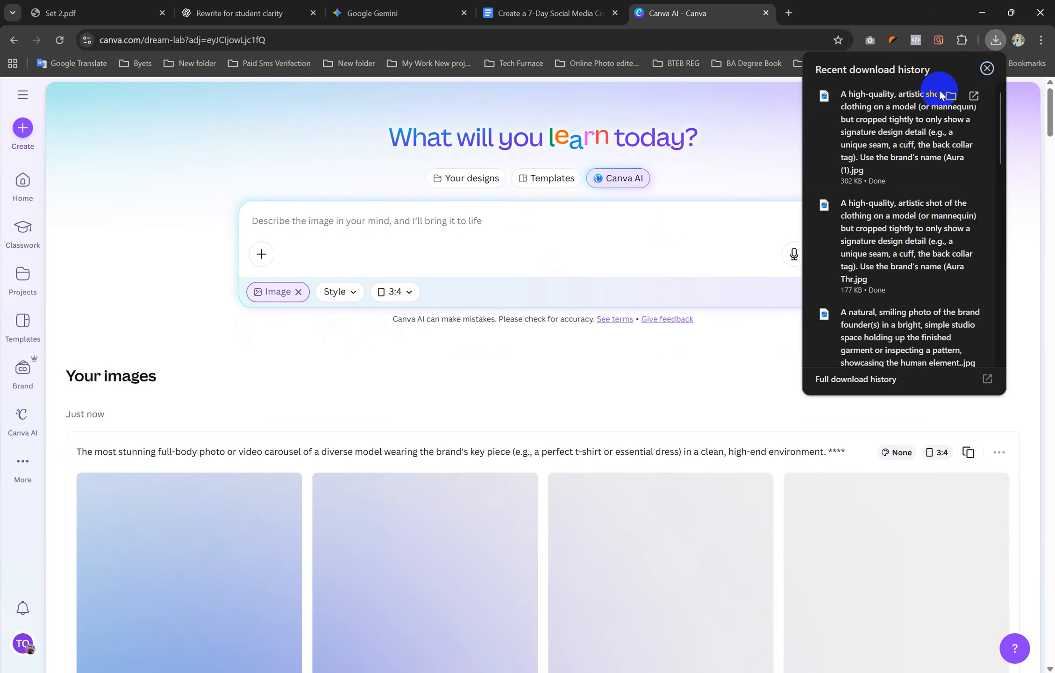
{"action": "left_click", "coordinate": [950, 94]}
{"action": "left_click", "coordinate": [494, 250]}
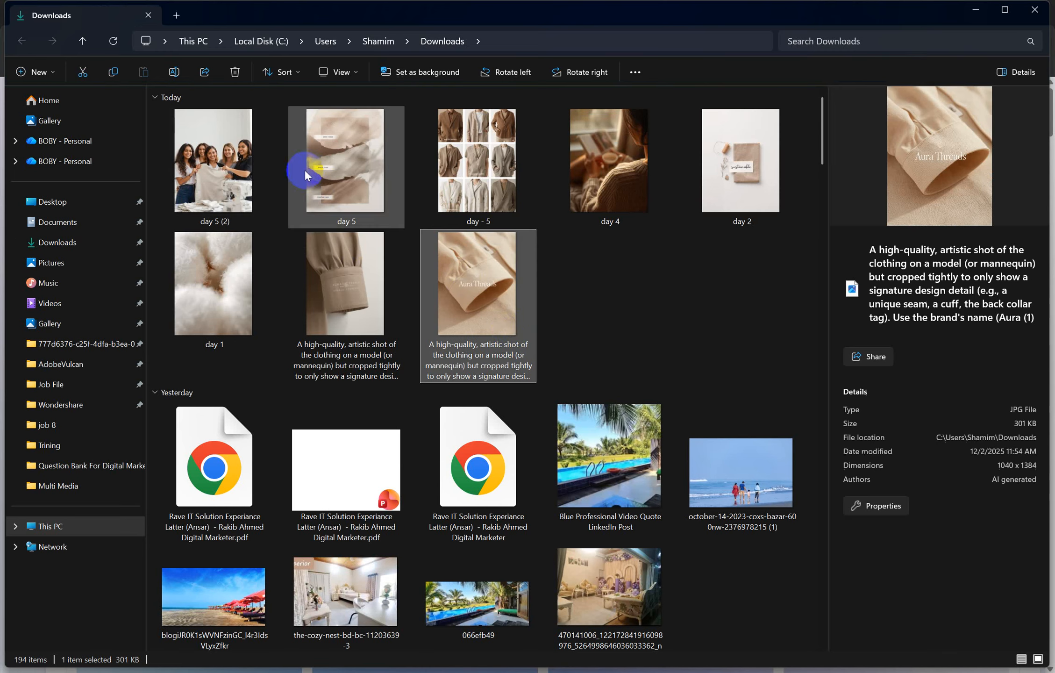
{"action": "right_click", "coordinate": [494, 317]}
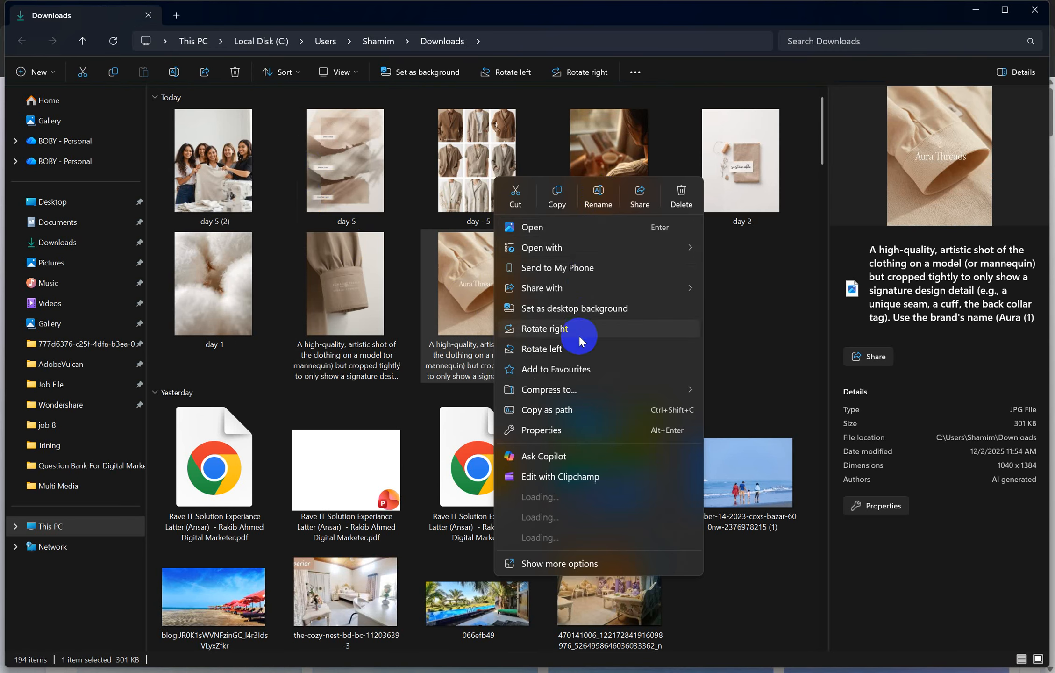
{"action": "left_click", "coordinate": [599, 195]}
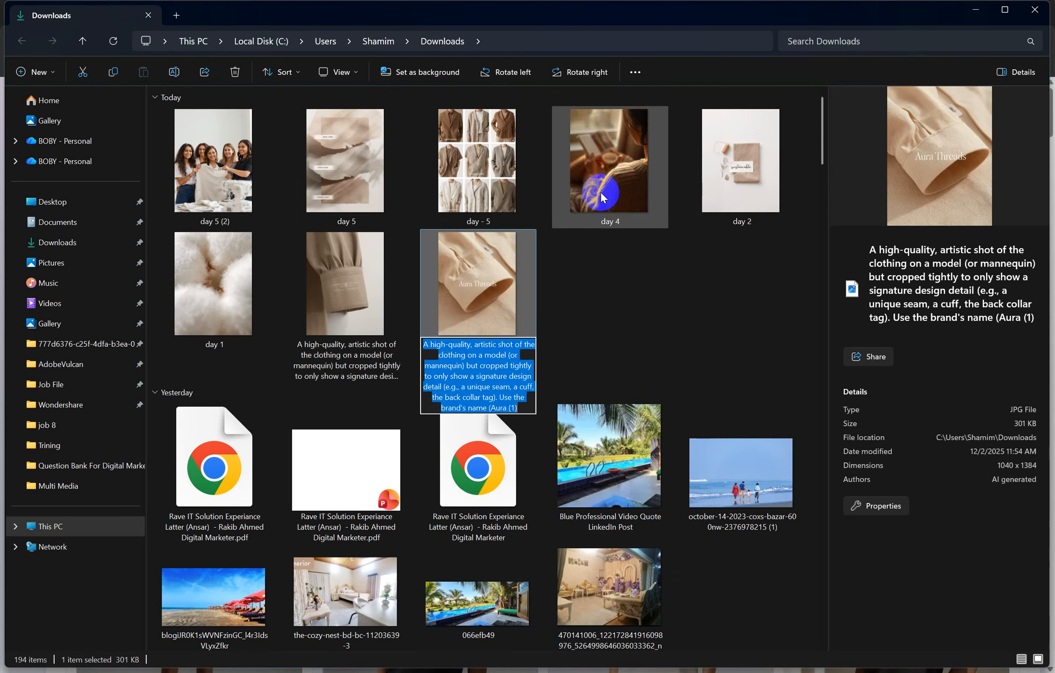
{"action": "type", "text": "day 6"}
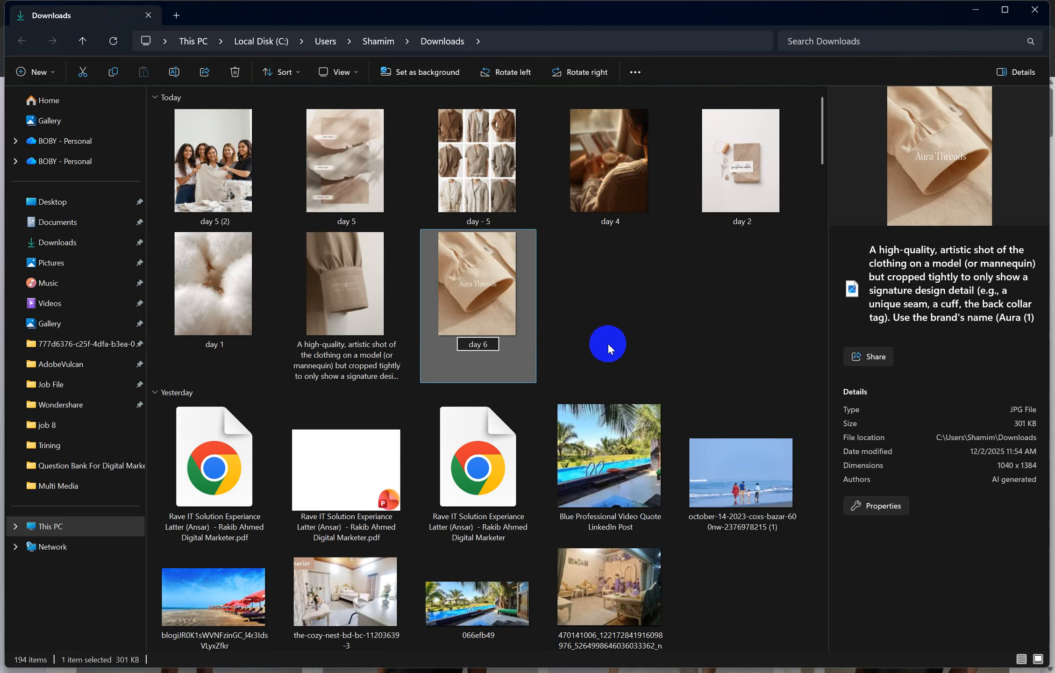
{"action": "left_click", "coordinate": [609, 332]}
Step: Rename the downloaded brown gathered-sleeve cuff image to "day - 6" and minimize the Downloads folder window
{"action": "left_click", "coordinate": [380, 280]}
{"action": "right_click", "coordinate": [380, 281]}
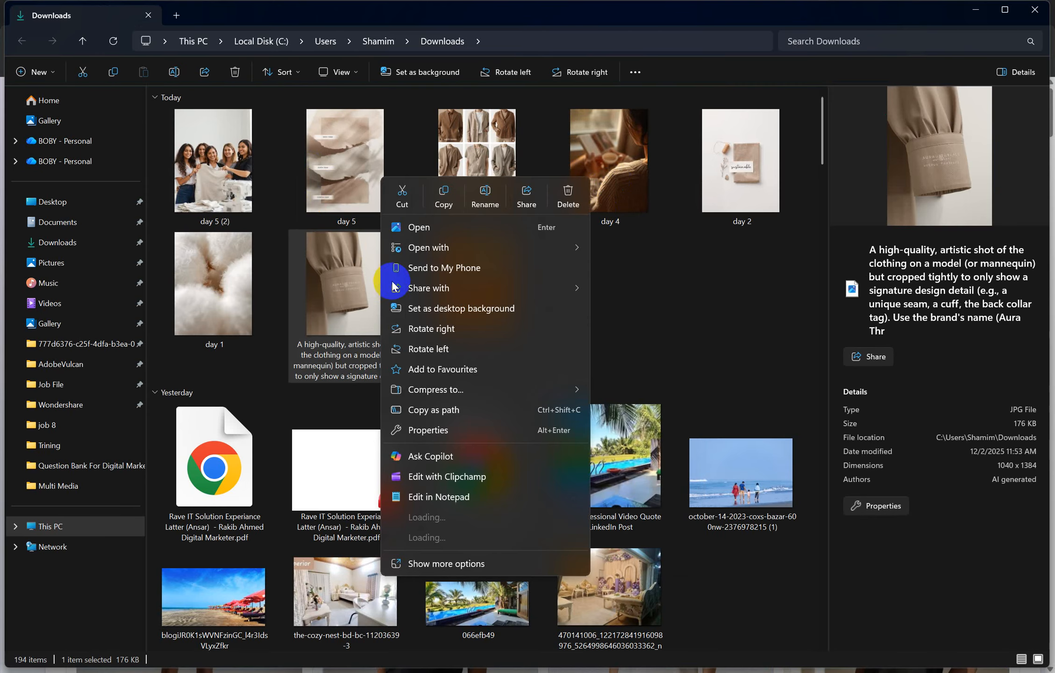
{"action": "left_click", "coordinate": [484, 201]}
{"action": "type", "text": "d"}
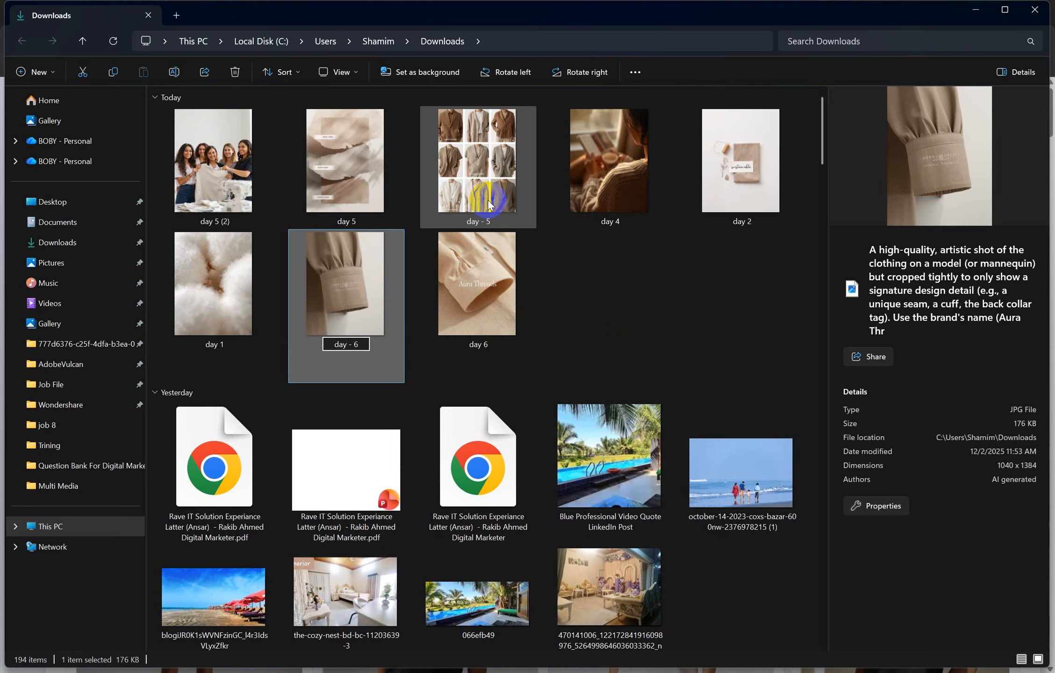
{"action": "type", "text": "ay - 6"}
{"action": "left_click", "coordinate": [488, 204]}
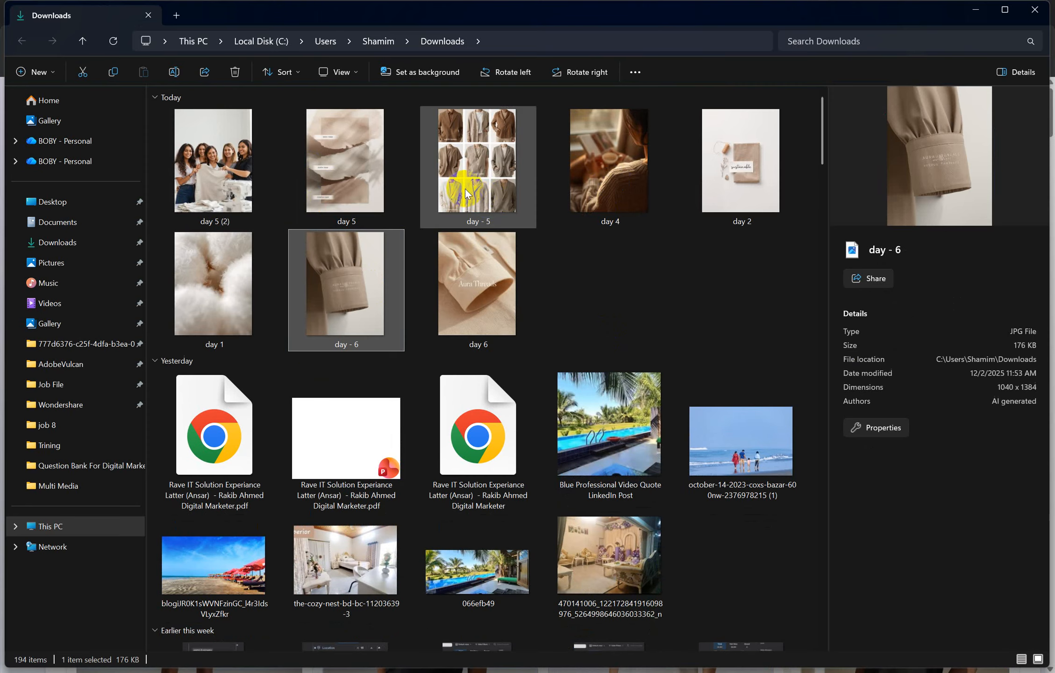
{"action": "left_click", "coordinate": [1000, 9]}
{"action": "left_click", "coordinate": [982, 9]}
Step: Compare the generated Day 7 images of models wearing the brand's key piece in Canva AI
{"action": "scroll", "coordinate": [537, 290], "scroll_direction": "down", "scroll_amount": 4}
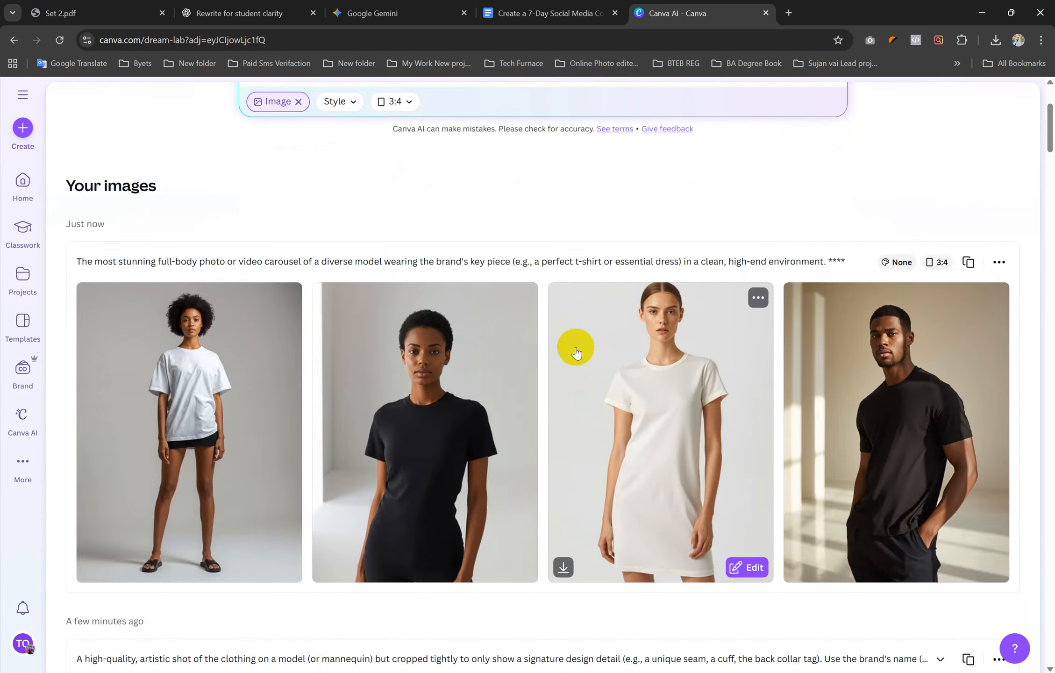
Step: Generate new images from the copied full-body diverse model prompt, with the trailing asterisks removed from its end
{"action": "scroll", "coordinate": [576, 349], "scroll_direction": "up", "scroll_amount": 5}
{"action": "left_click", "coordinate": [391, 221]}
{"action": "key", "text": "ctrl+v"}
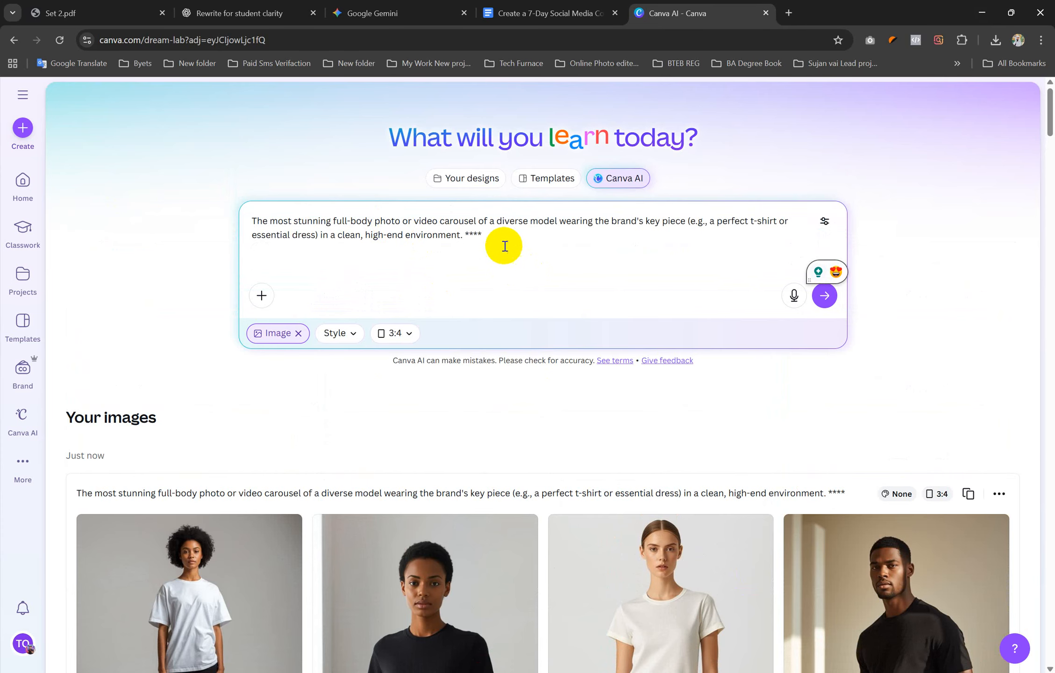
{"action": "left_click", "coordinate": [496, 232]}
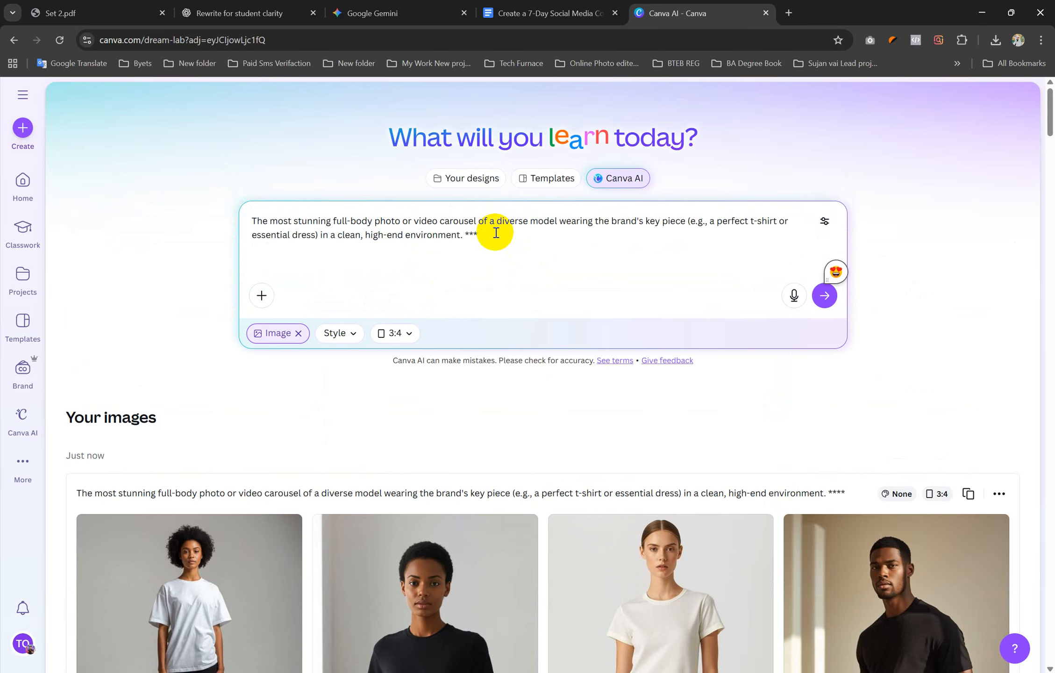
{"action": "key", "text": "BackSpace"}
{"action": "key", "text": "BackSpace"}
{"action": "key", "text": "BackSpace"}
{"action": "key", "text": "Return"}
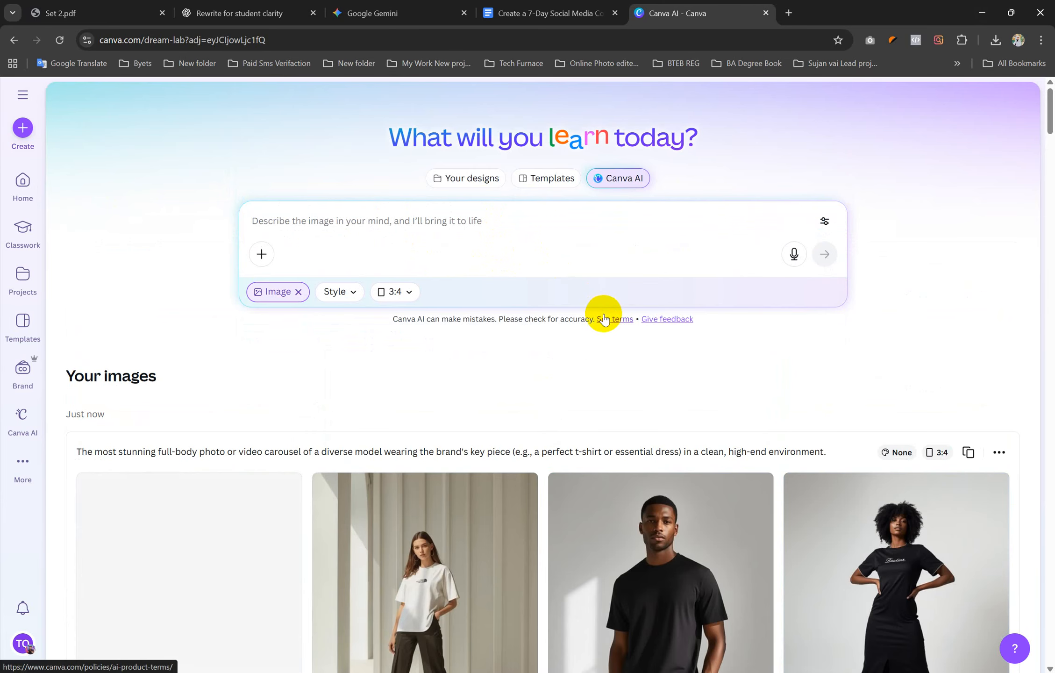
Step: Download the generated image of the woman in a white T-shirt and dark trousers, and show it in the Downloads folder
{"action": "scroll", "coordinate": [604, 319], "scroll_direction": "down", "scroll_amount": 5}
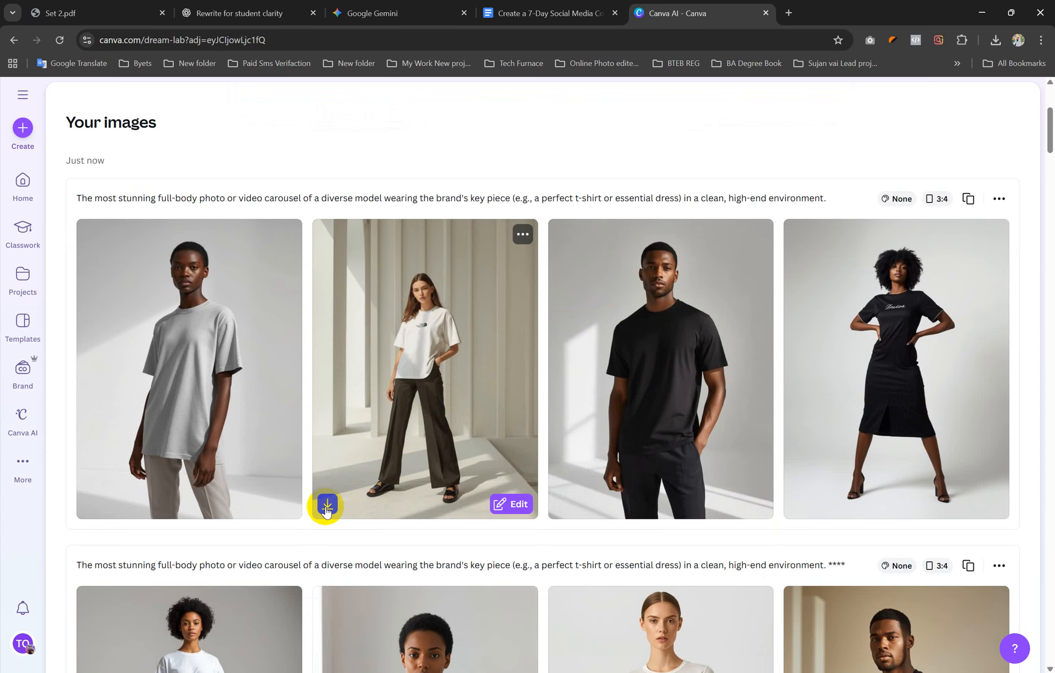
{"action": "left_click", "coordinate": [327, 506]}
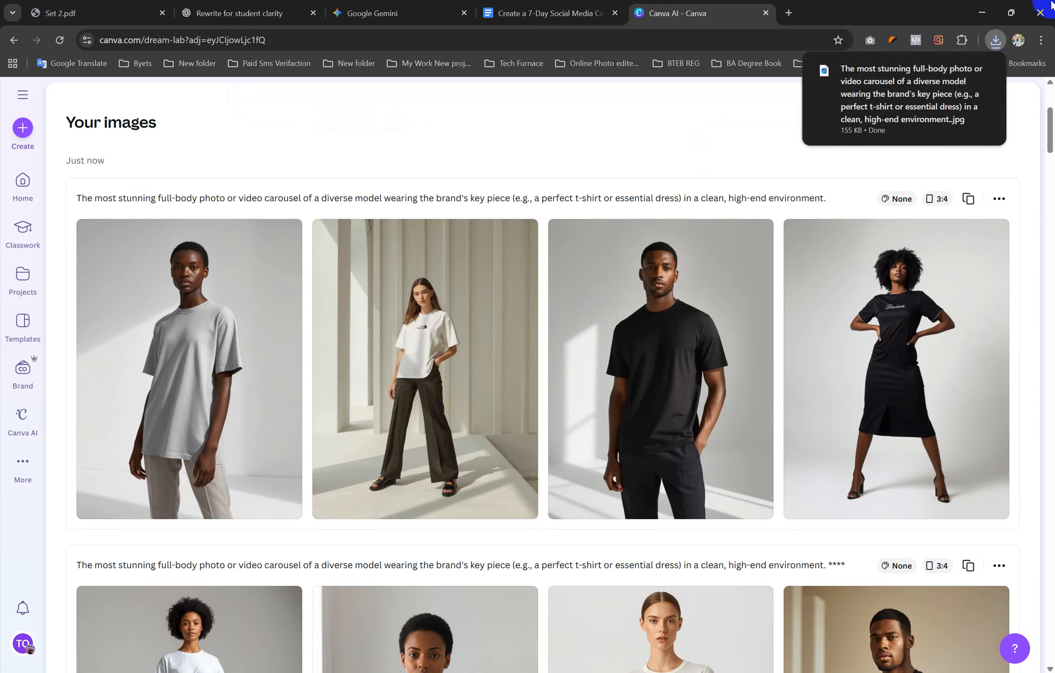
{"action": "left_click", "coordinate": [959, 69]}
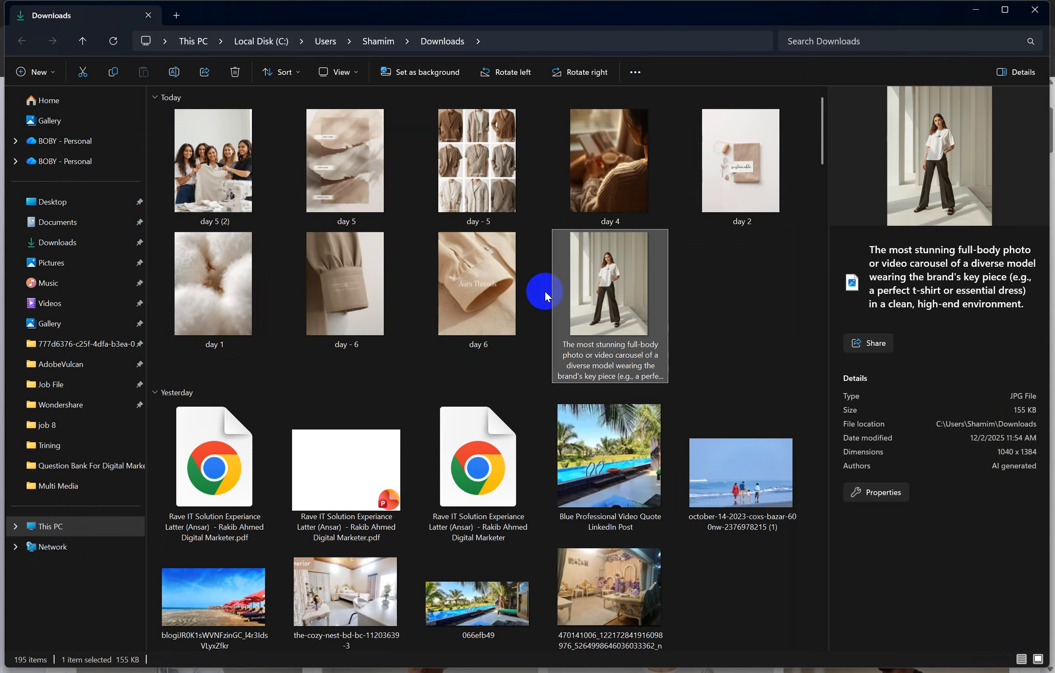
Step: Rename the downloaded image file as "day 7" and minimize the folder window
{"action": "right_click", "coordinate": [588, 290]}
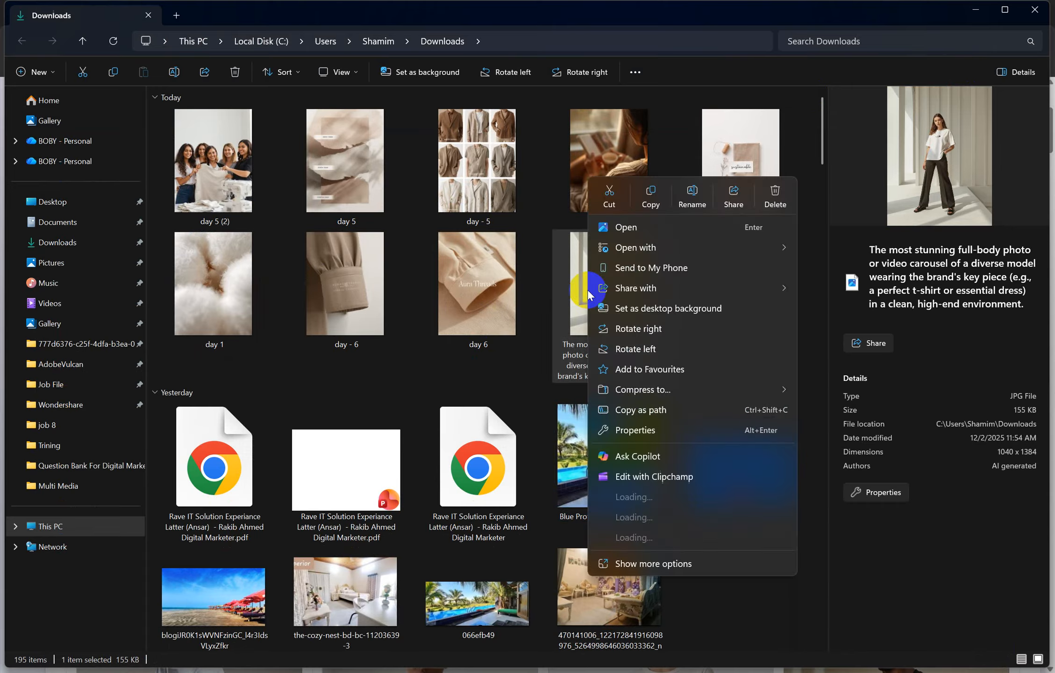
{"action": "left_click", "coordinate": [694, 202]}
{"action": "type", "text": "day "}
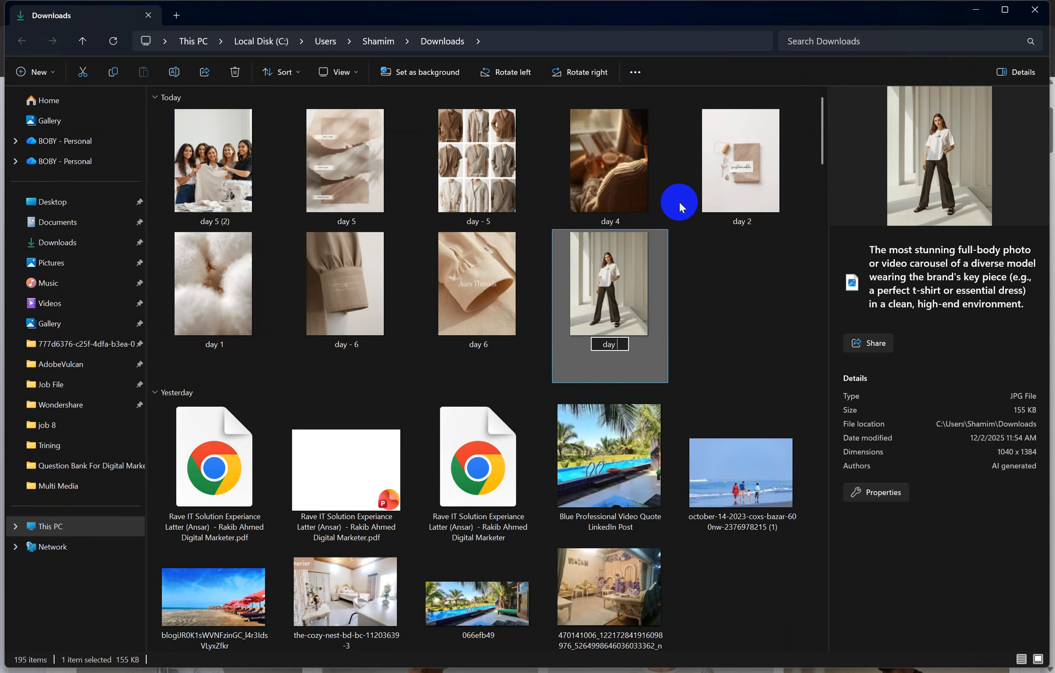
{"action": "type", "text": "7"}
{"action": "key", "text": "Return"}
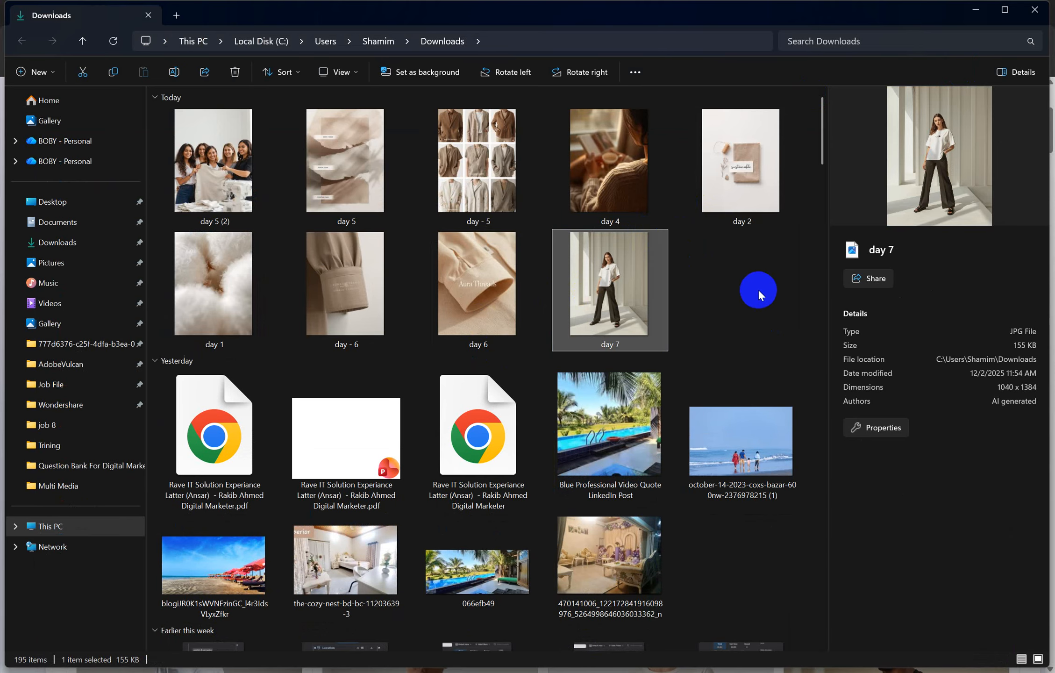
{"action": "left_click", "coordinate": [758, 294]}
{"action": "left_click", "coordinate": [977, 10]}
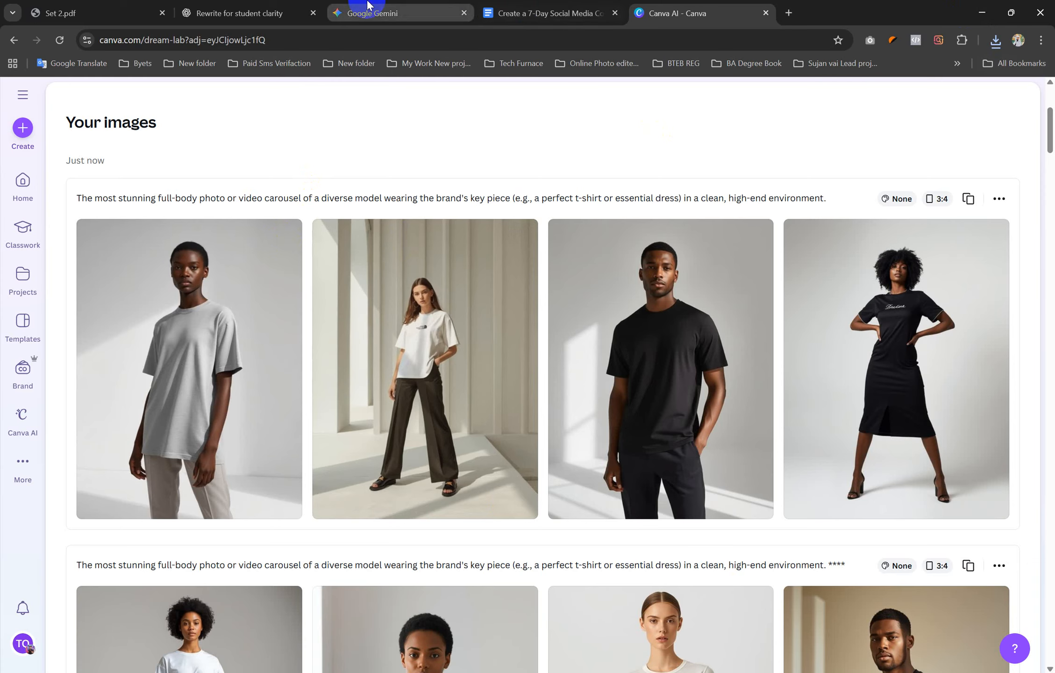
Step: Check the Job-1 name in Set 2.pdf, and look over the generated images in Canva AI
{"action": "left_click", "coordinate": [136, 12]}
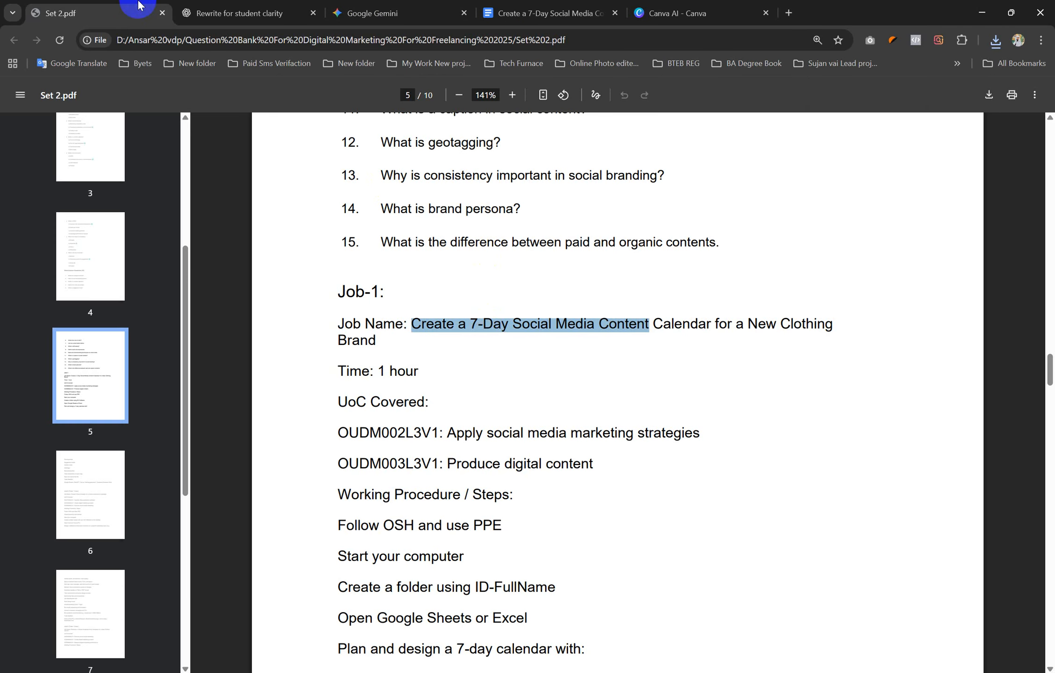
{"action": "left_click", "coordinate": [489, 340]}
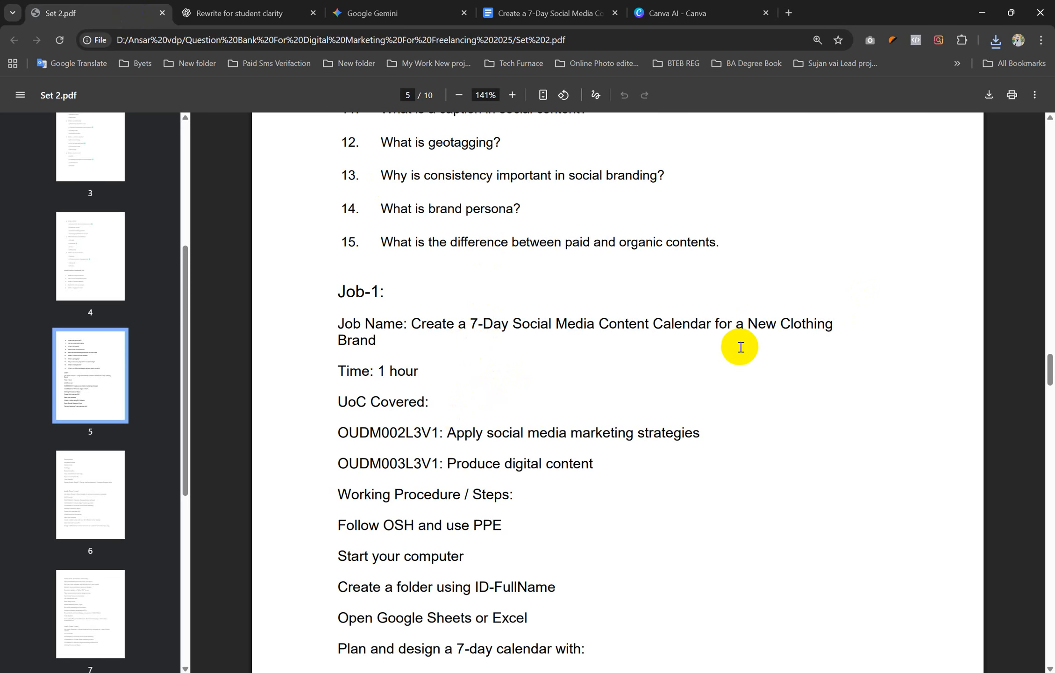
{"action": "left_click_drag", "start_coordinate": [744, 320], "coordinate": [671, 333]}
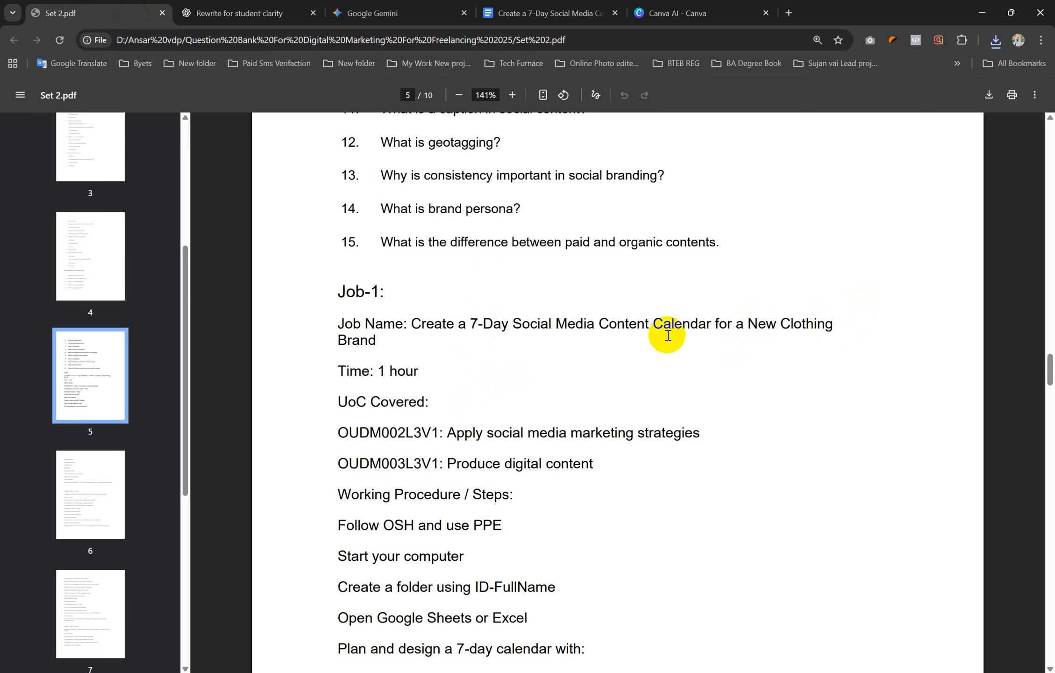
{"action": "left_click_drag", "start_coordinate": [668, 335], "coordinate": [761, 326]}
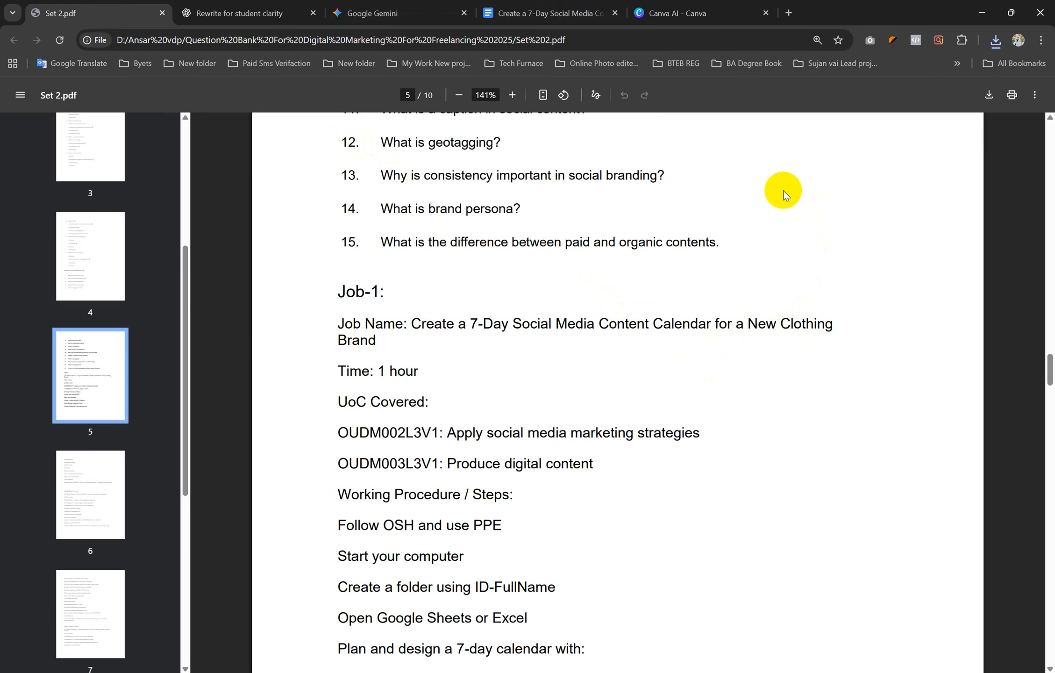
{"action": "left_click", "coordinate": [528, 12]}
{"action": "left_click", "coordinate": [701, 11]}
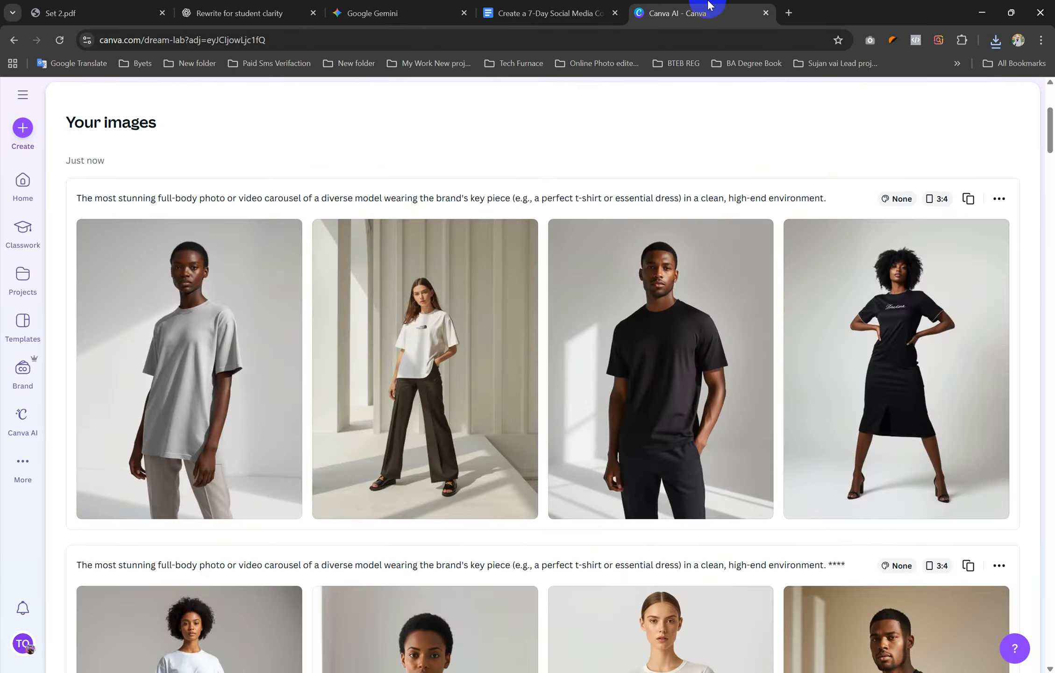
{"action": "scroll", "coordinate": [621, 423], "scroll_direction": "down", "scroll_amount": 10}
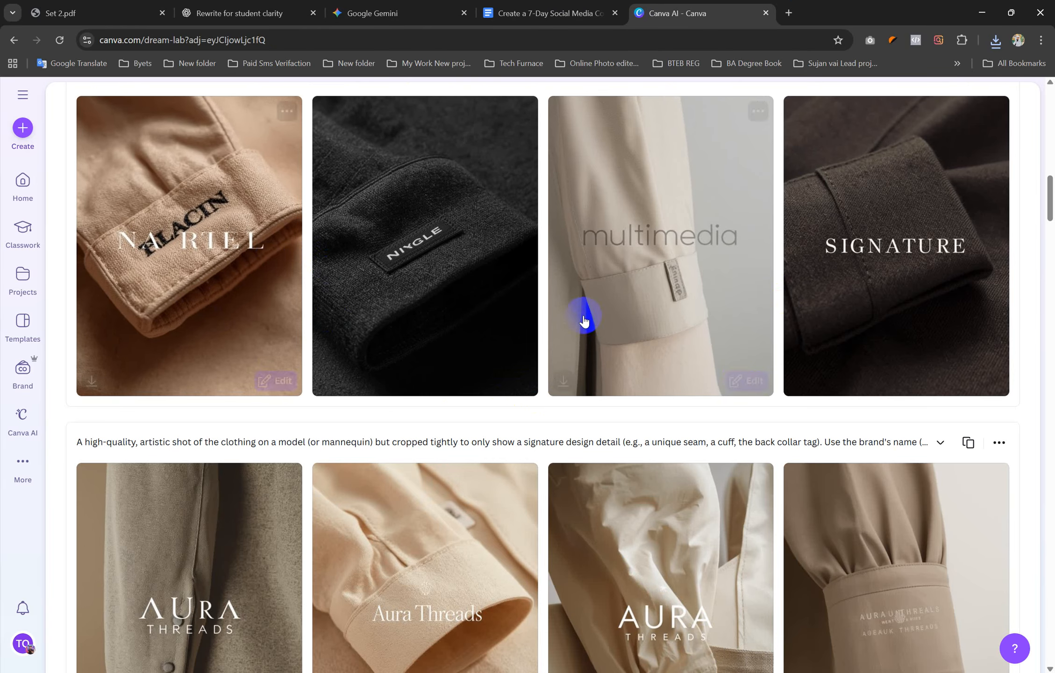
{"action": "left_click", "coordinate": [383, 5]}
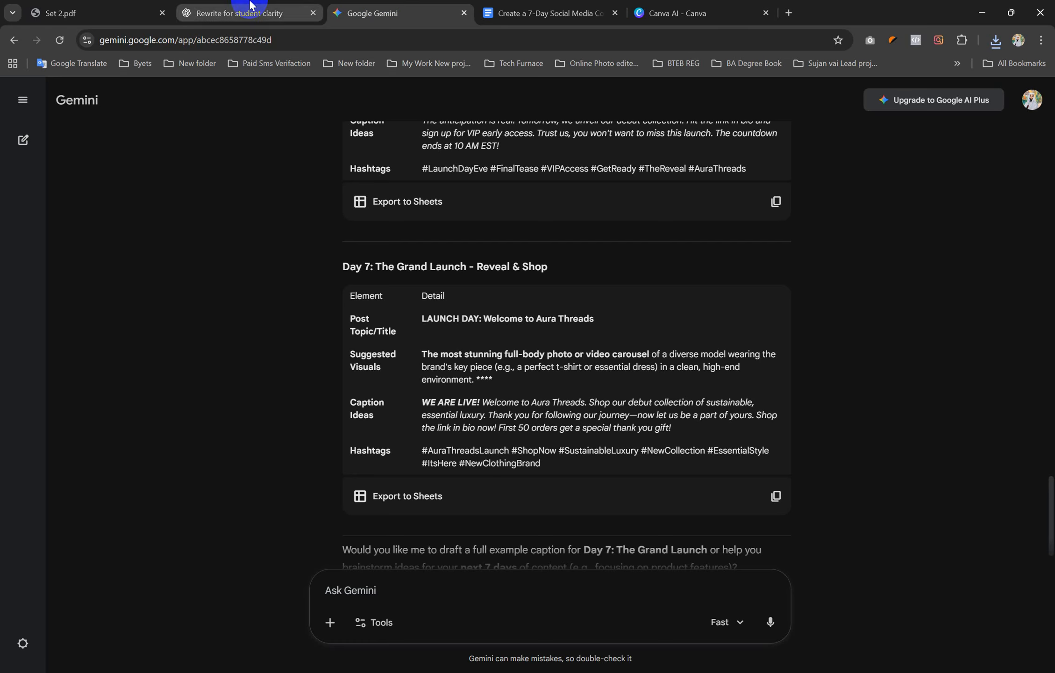
Step: Read the Job-1 working steps in Set 2.pdf and review the daily content tables in the Google Docs calendar
{"action": "left_click", "coordinate": [70, 12]}
{"action": "scroll", "coordinate": [540, 405], "scroll_direction": "down", "scroll_amount": 5}
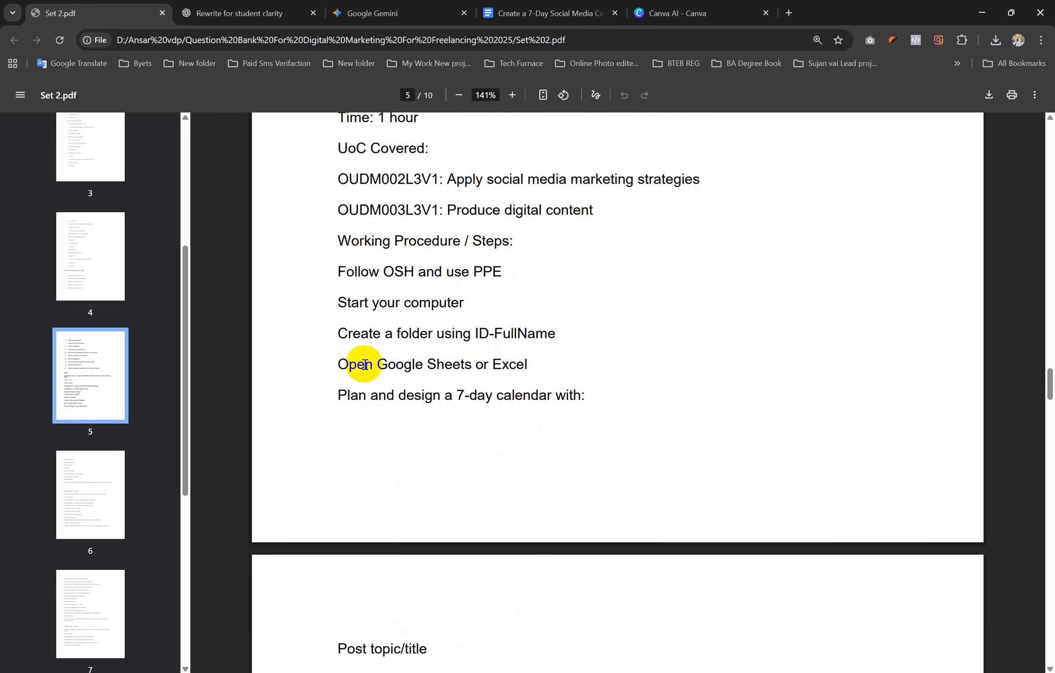
{"action": "left_click_drag", "start_coordinate": [397, 365], "coordinate": [516, 364]}
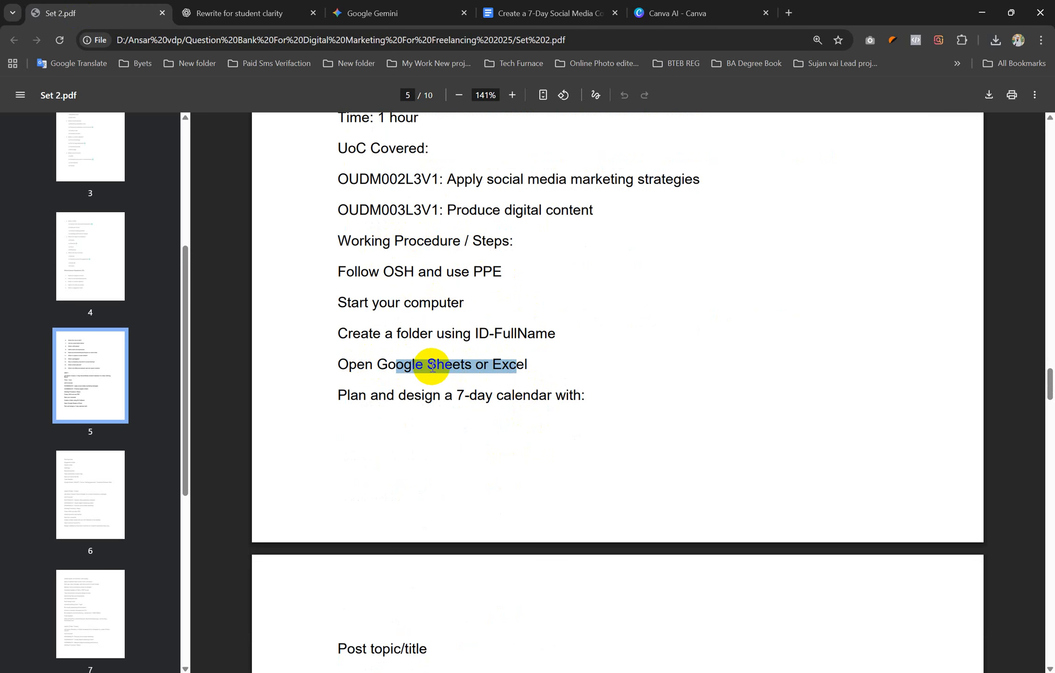
{"action": "left_click", "coordinate": [432, 366]}
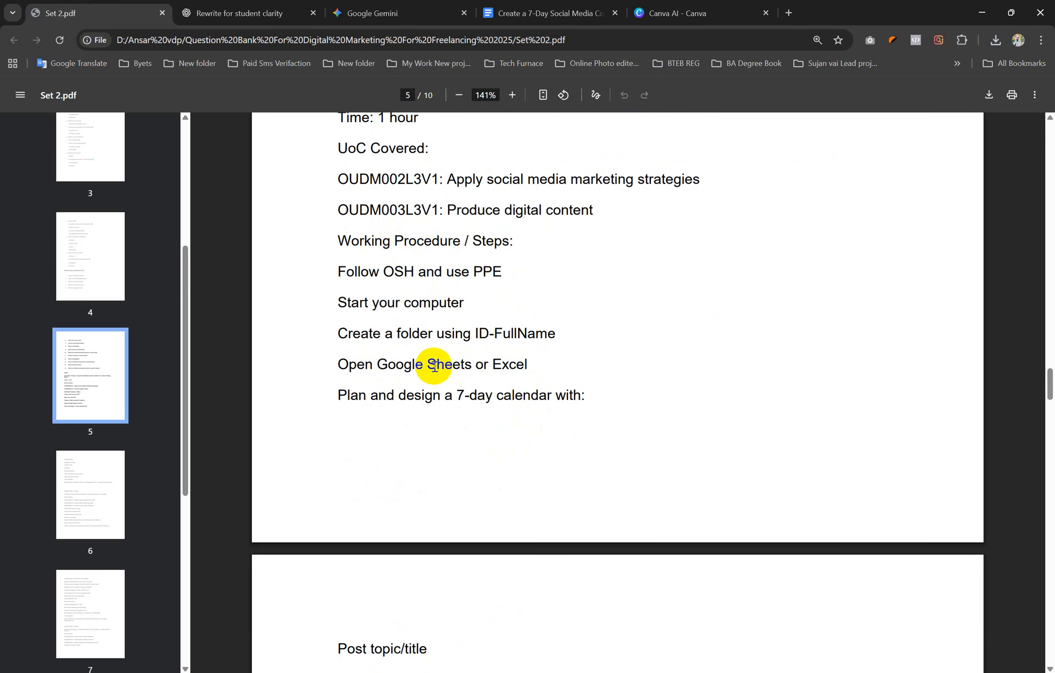
{"action": "left_click", "coordinate": [483, 9]}
{"action": "scroll", "coordinate": [491, 356], "scroll_direction": "up", "scroll_amount": 6}
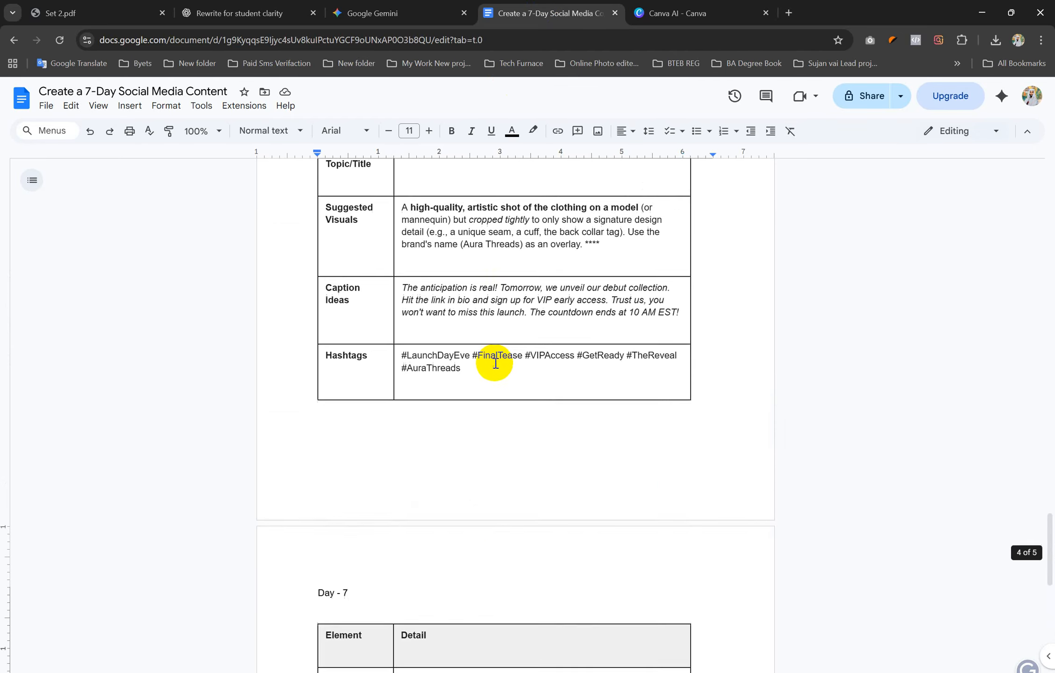
{"action": "scroll", "coordinate": [495, 364], "scroll_direction": "up", "scroll_amount": 3}
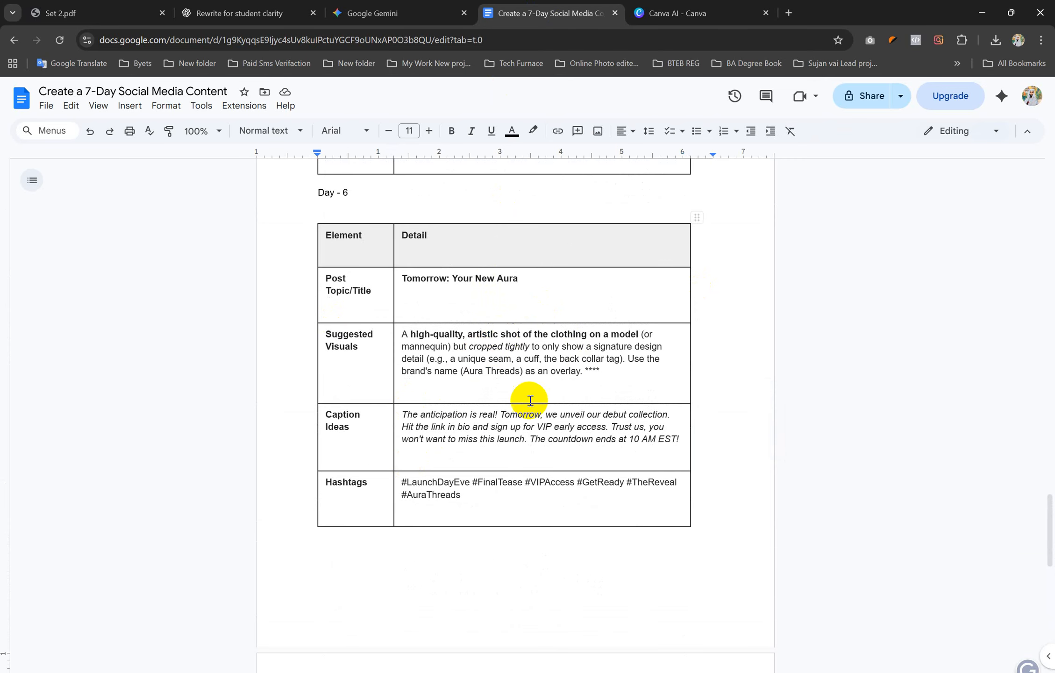
{"action": "scroll", "coordinate": [458, 400], "scroll_direction": "up", "scroll_amount": 3}
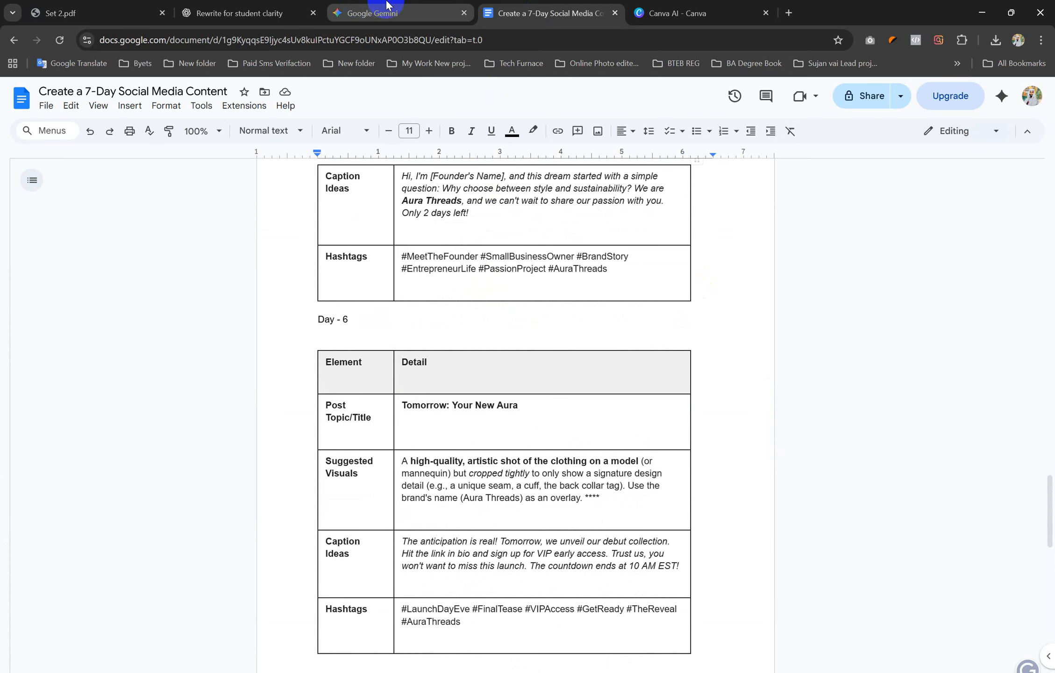
Step: Read the required calendar items in Set 2.pdf, including post topic/title and suggested visuals
{"action": "left_click", "coordinate": [89, 11]}
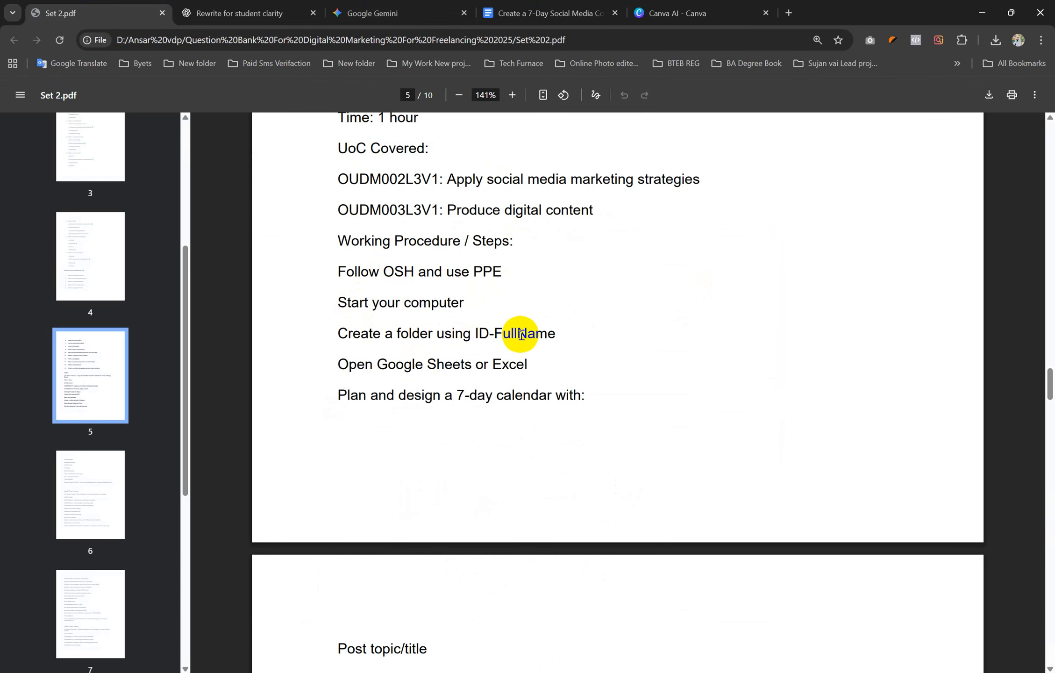
{"action": "scroll", "coordinate": [539, 406], "scroll_direction": "down", "scroll_amount": 2}
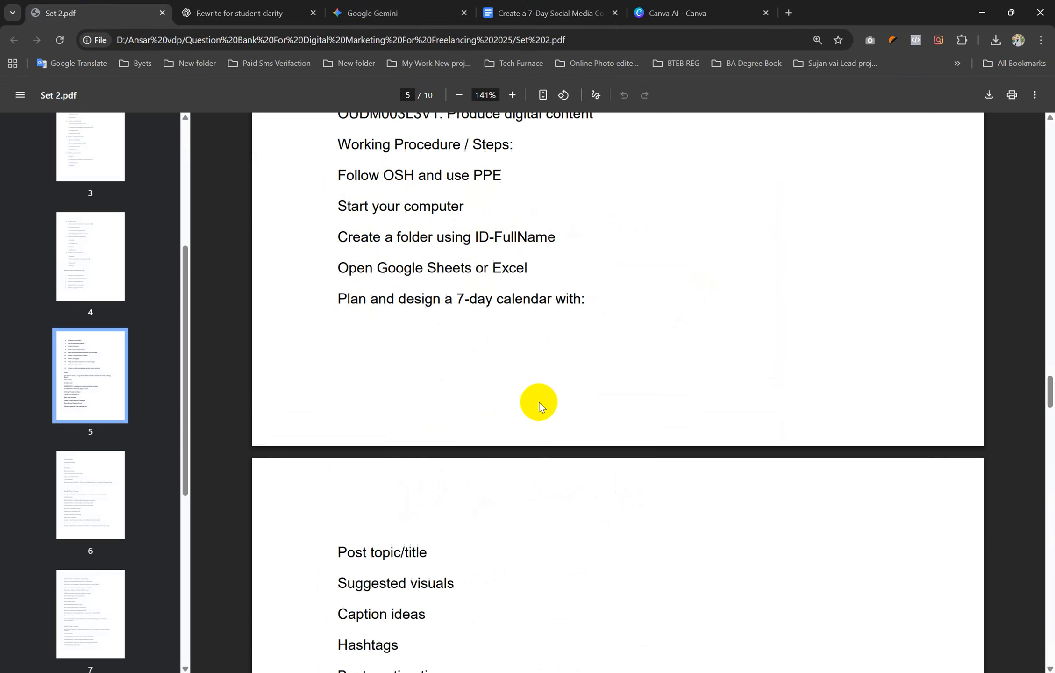
{"action": "scroll", "coordinate": [539, 406], "scroll_direction": "down", "scroll_amount": 5}
{"action": "double_click", "coordinate": [355, 328]}
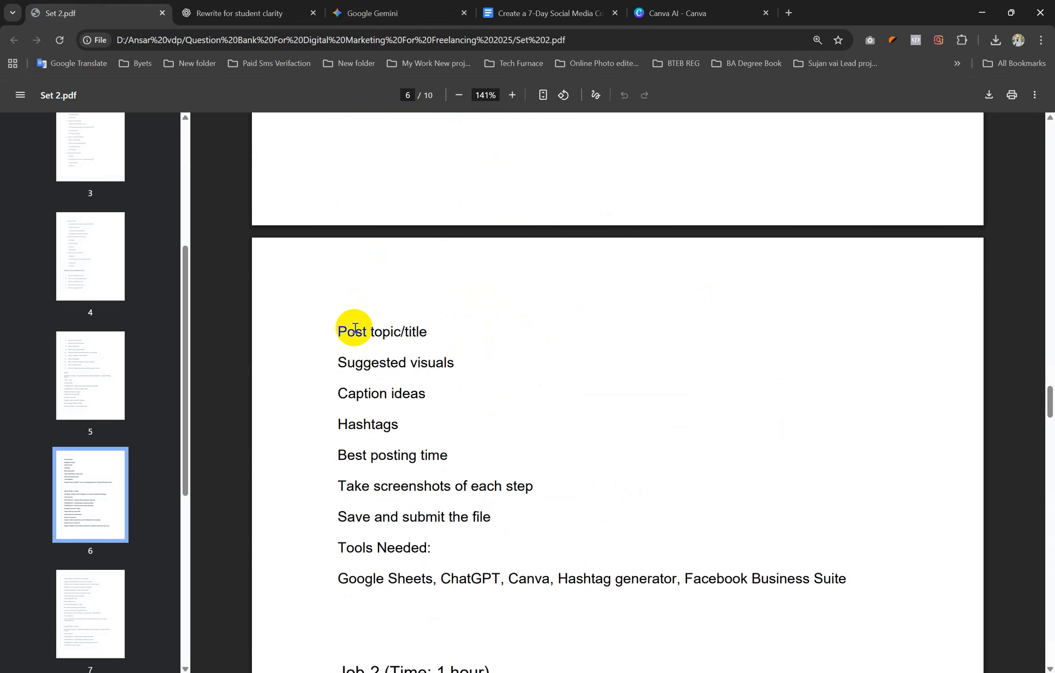
{"action": "triple_click", "coordinate": [355, 328]}
{"action": "left_click_drag", "start_coordinate": [348, 362], "coordinate": [379, 363]}
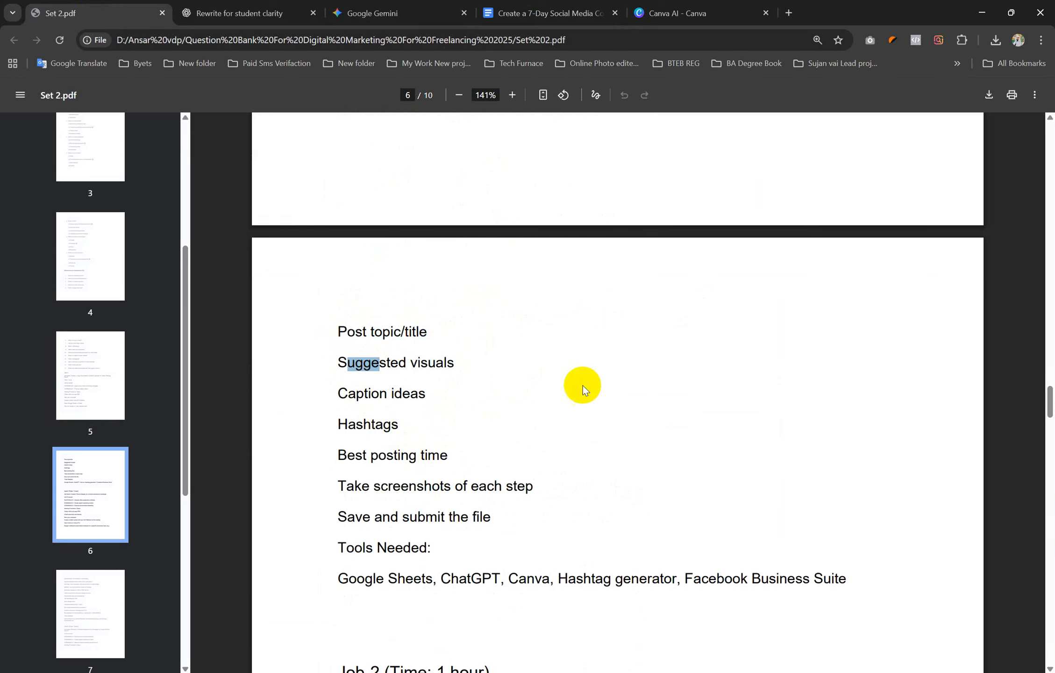
Step: Copy "Facebook Business Suite" from the tools list in the PDF, search Google for it, and open Meta Business Suite
{"action": "left_click_drag", "start_coordinate": [684, 578], "coordinate": [846, 581]}
{"action": "key", "text": "ctrl+c"}
{"action": "left_click", "coordinate": [789, 13]}
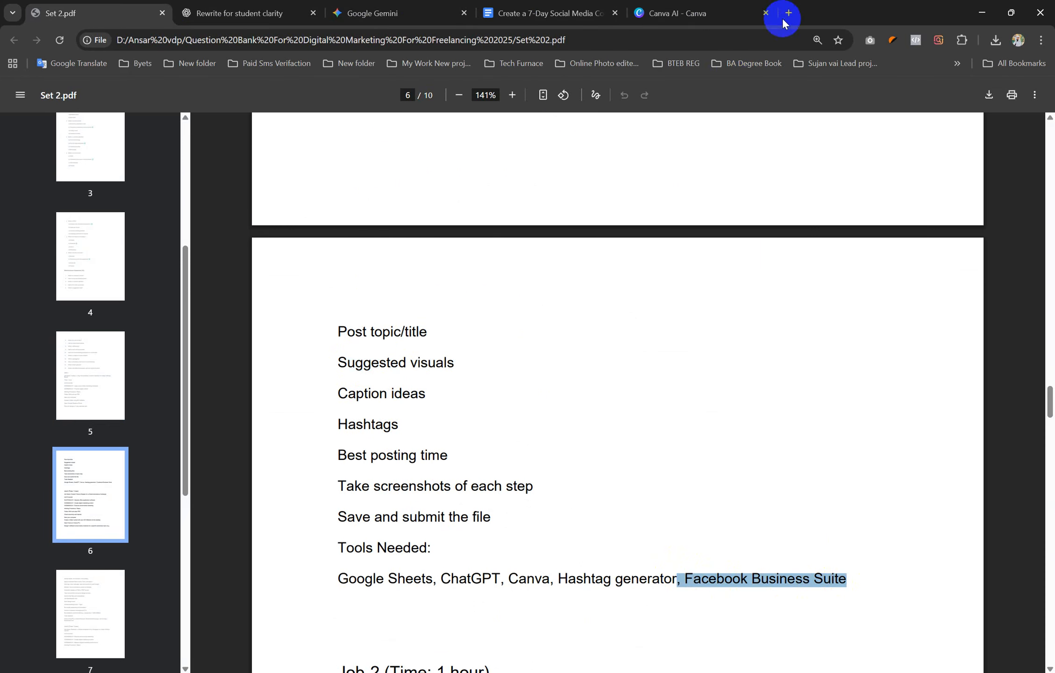
{"action": "key", "text": "ctrl+v"}
{"action": "key", "text": "Return"}
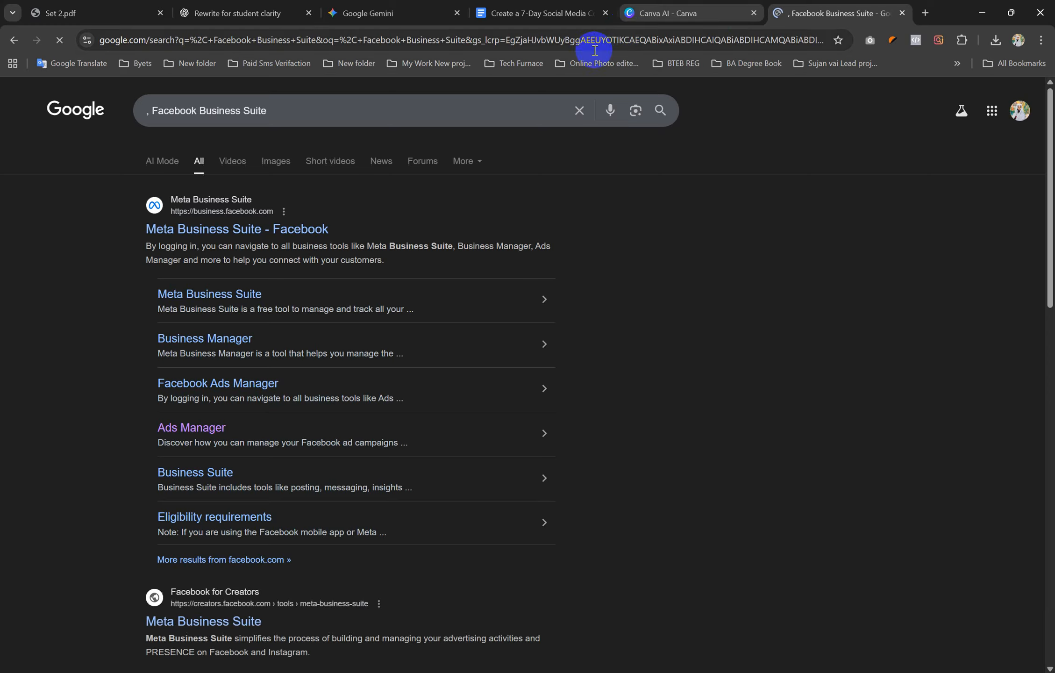
{"action": "left_click", "coordinate": [202, 229]}
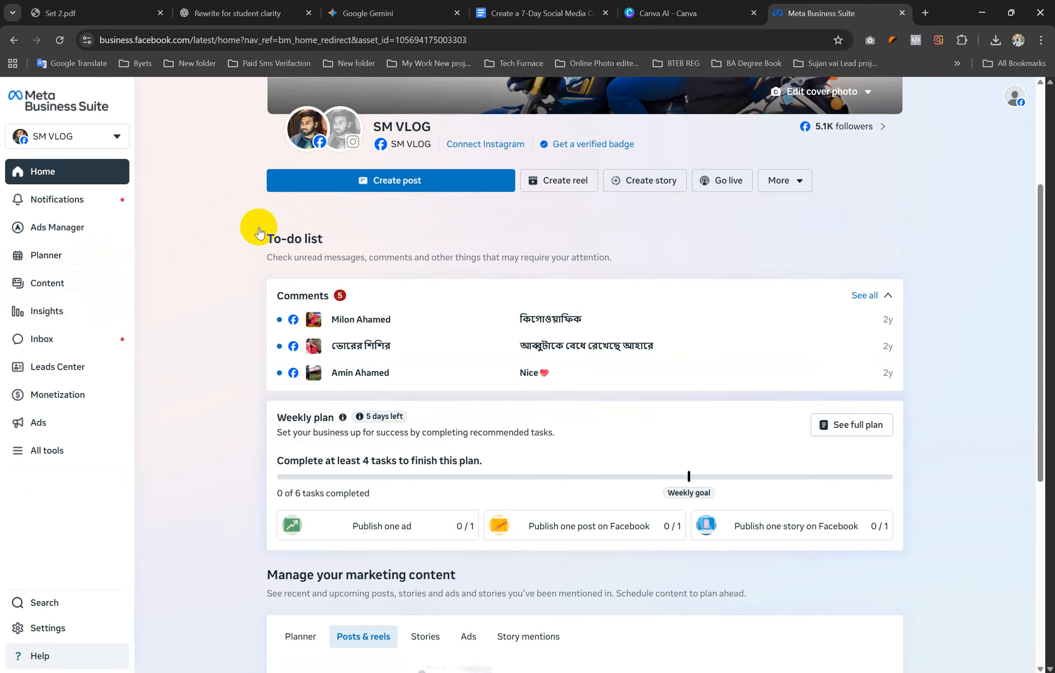
Step: Switch Meta Business Suite to the Always Smart Collection page and look over its home overview and recent posts
{"action": "mouse_move", "coordinate": [411, 145]}
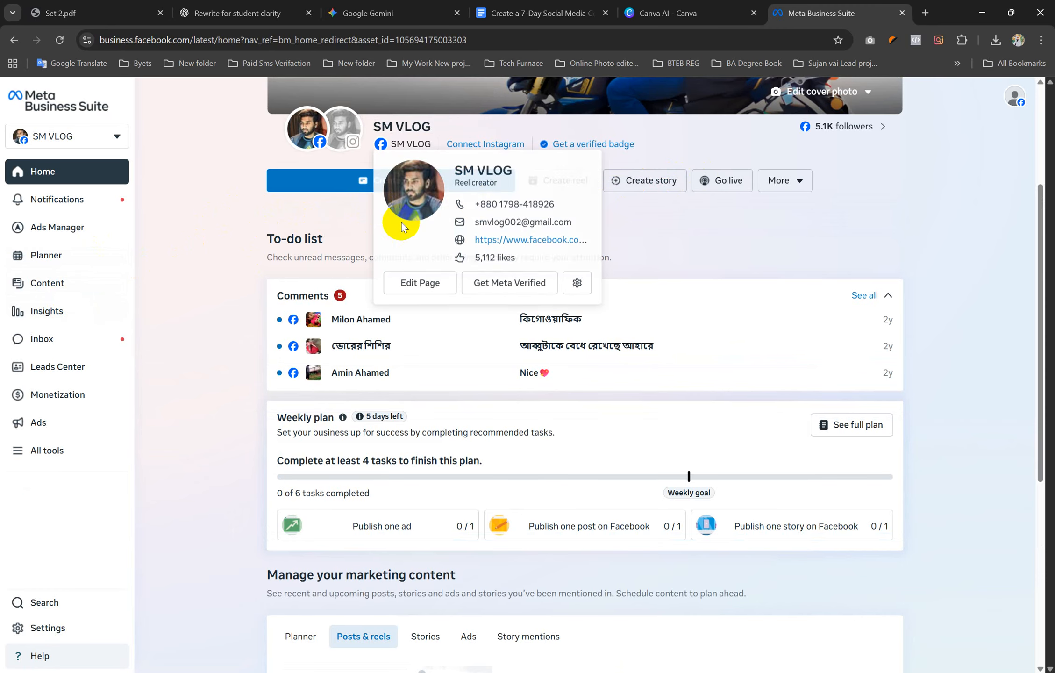
{"action": "left_click", "coordinate": [116, 137]}
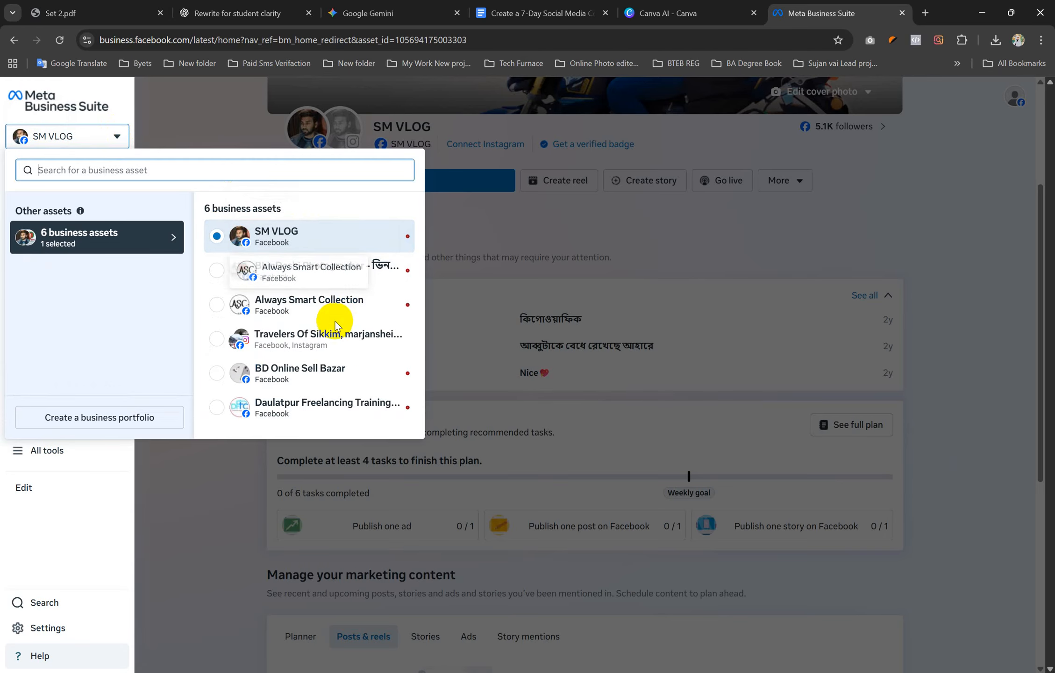
{"action": "left_click", "coordinate": [271, 306]}
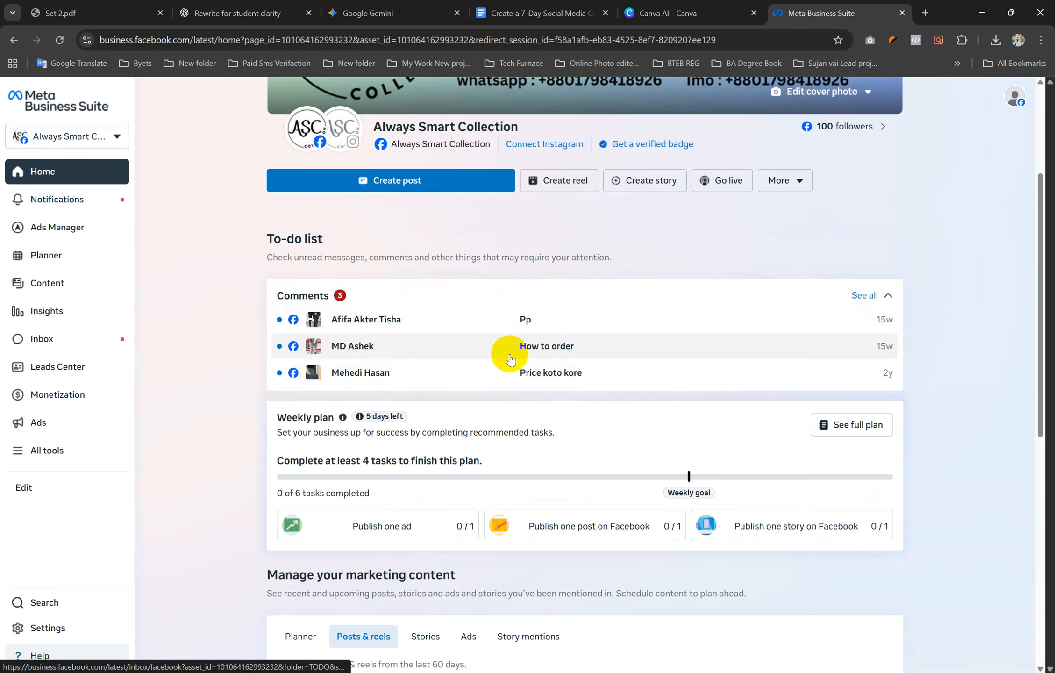
{"action": "scroll", "coordinate": [507, 356], "scroll_direction": "up", "scroll_amount": 4}
{"action": "scroll", "coordinate": [509, 353], "scroll_direction": "down", "scroll_amount": 8}
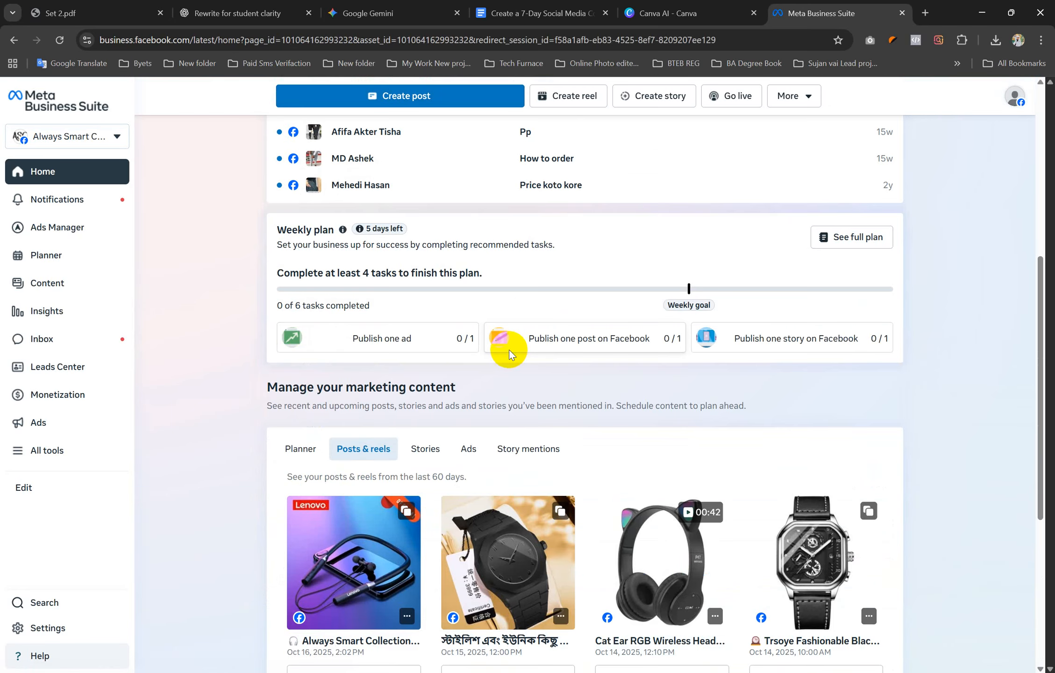
{"action": "scroll", "coordinate": [509, 358], "scroll_direction": "down", "scroll_amount": 3}
{"action": "scroll", "coordinate": [679, 410], "scroll_direction": "up", "scroll_amount": 12}
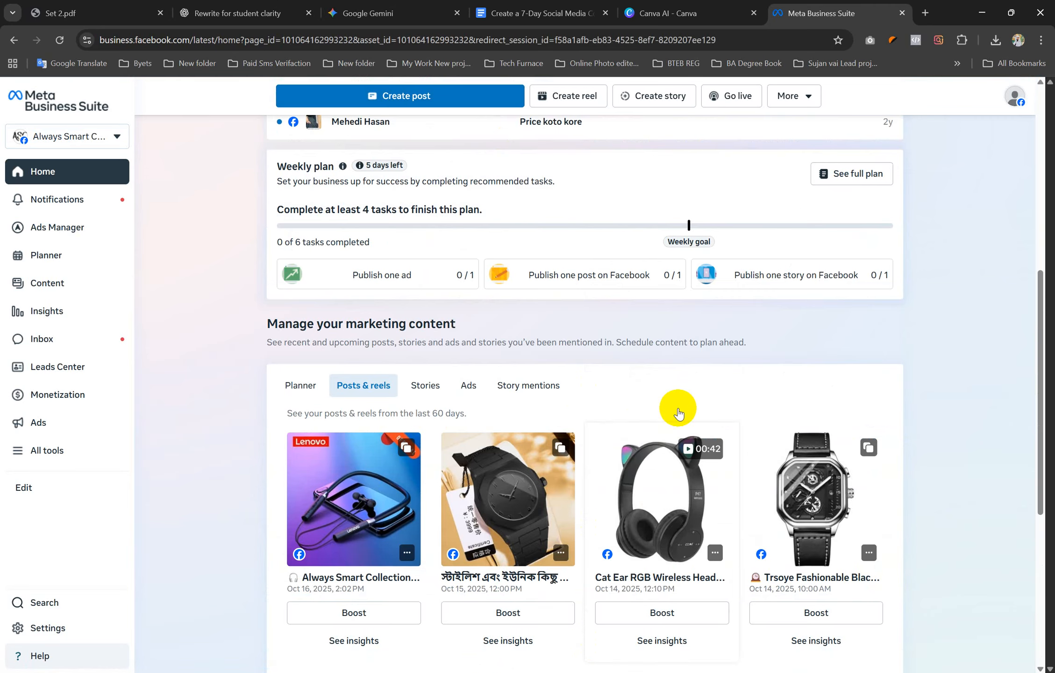
Step: Look over the page's published posts and reels in the Content section, dismiss the clips tip, and return to the home overview
{"action": "scroll", "coordinate": [678, 408], "scroll_direction": "up", "scroll_amount": 3}
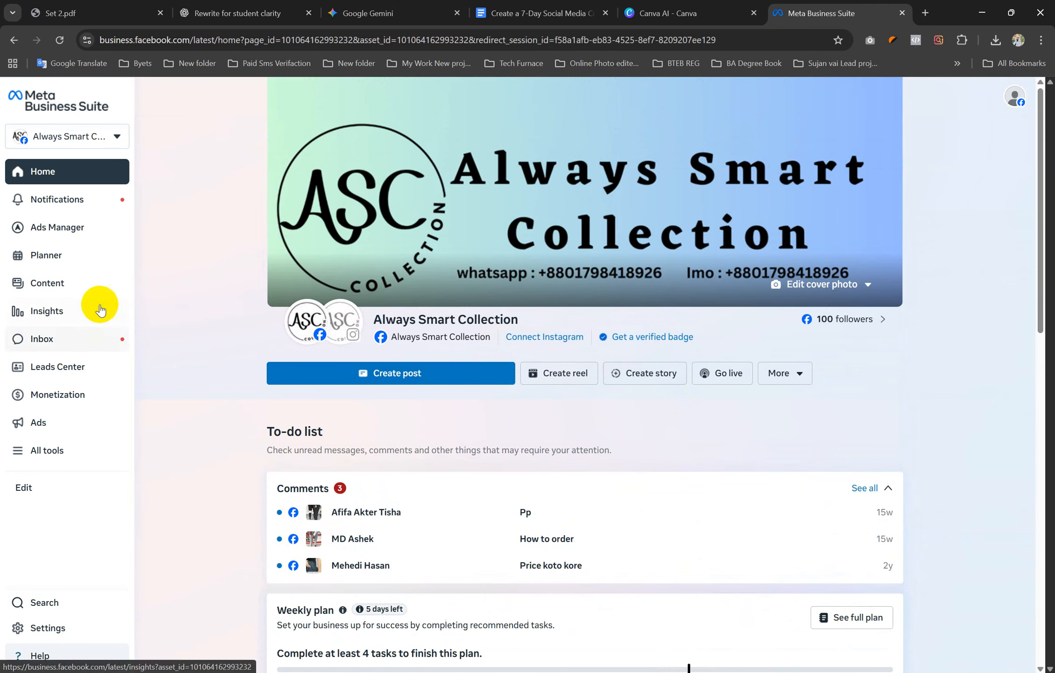
{"action": "left_click", "coordinate": [60, 288]}
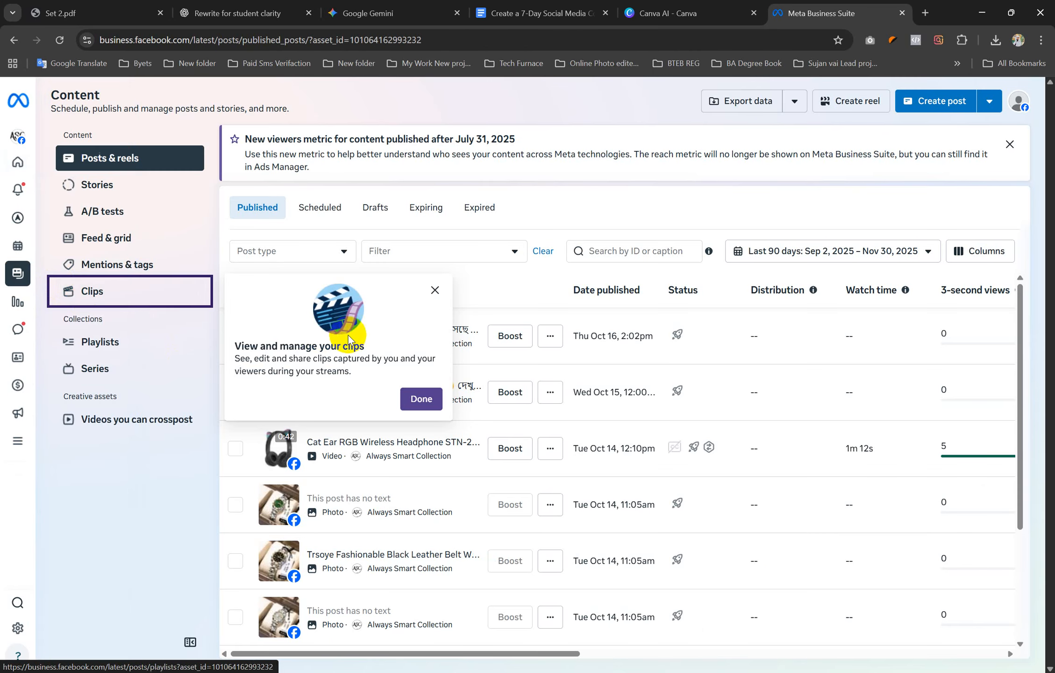
{"action": "left_click", "coordinate": [434, 290]}
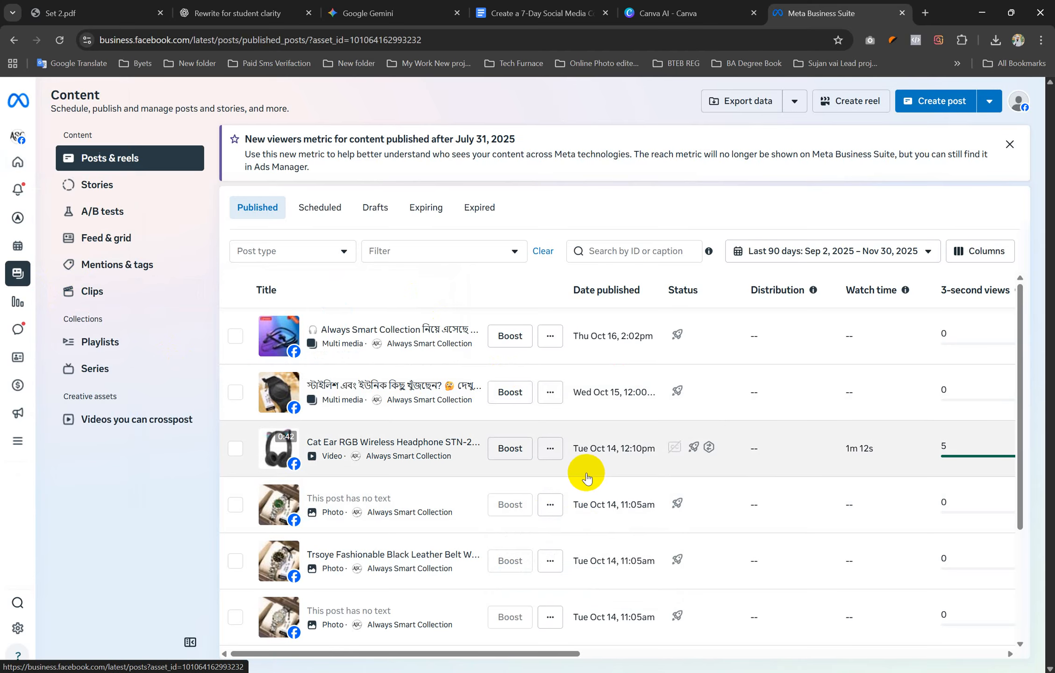
{"action": "left_click", "coordinate": [14, 42]}
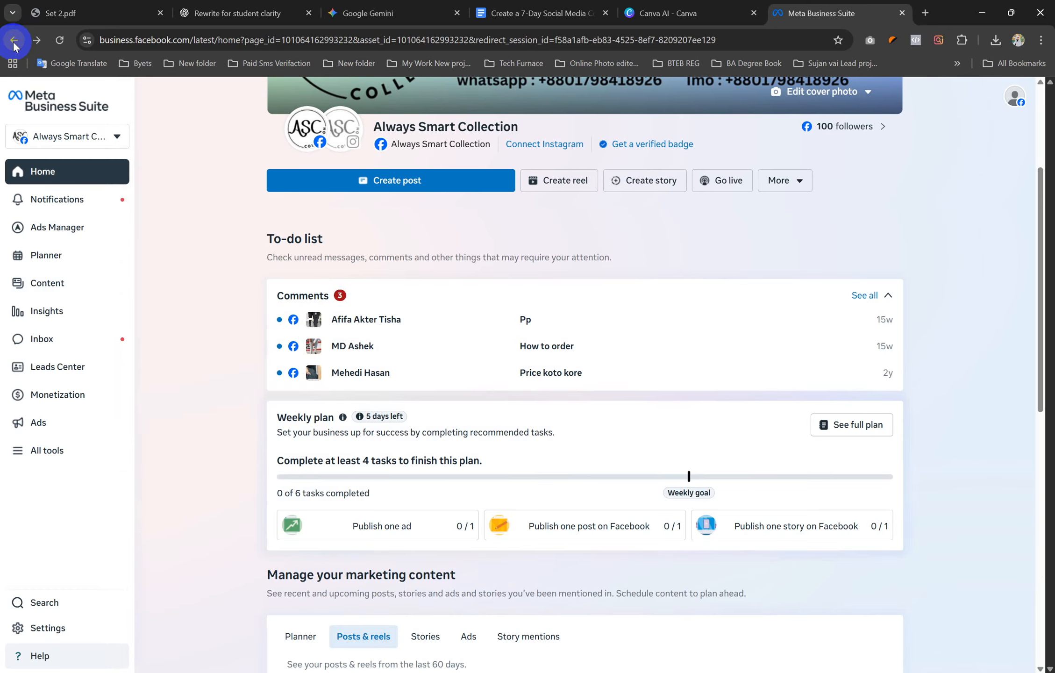
Step: Start a new post from the Planner on Wednesday, Dec 3, 2025, and save its schedule time as 10:00 AM
{"action": "left_click", "coordinate": [70, 259]}
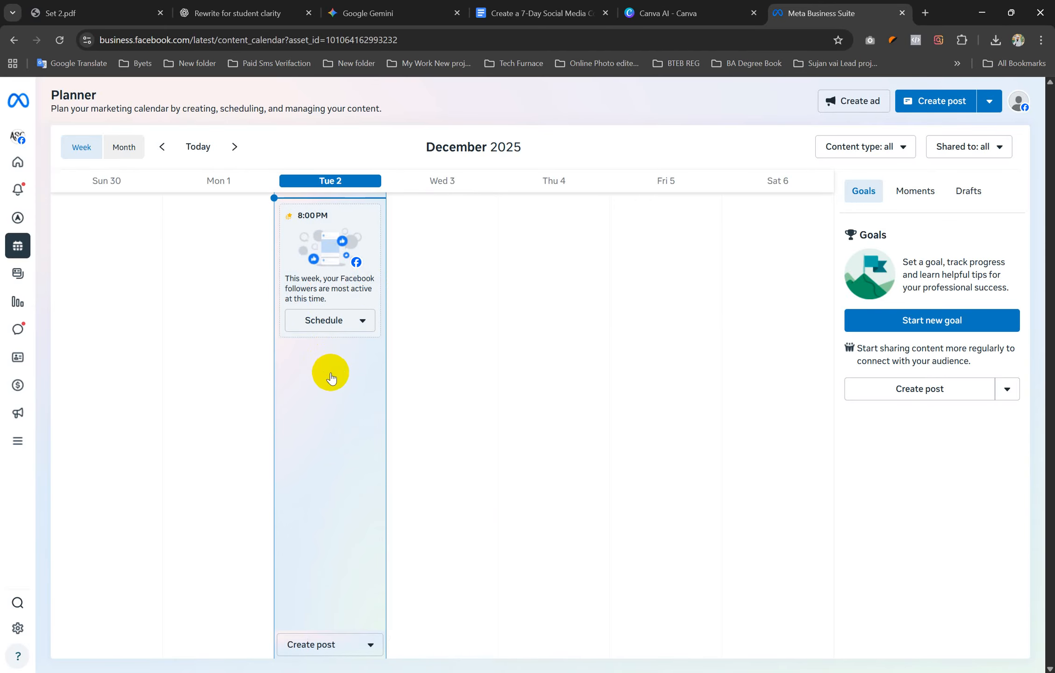
{"action": "left_click", "coordinate": [434, 258]}
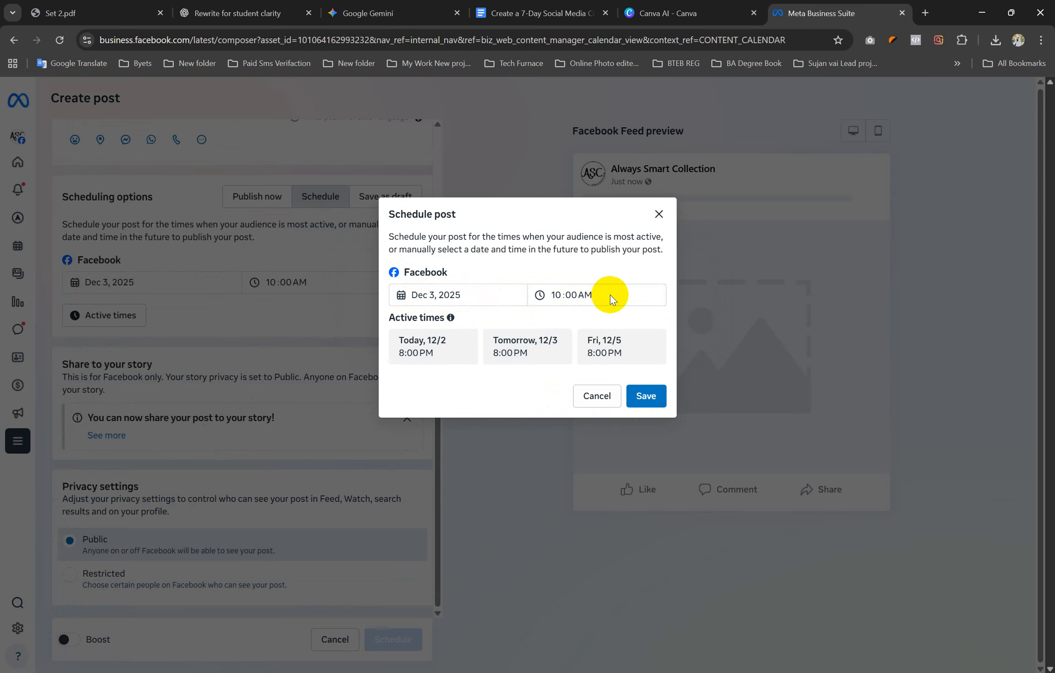
{"action": "left_click", "coordinate": [649, 397]}
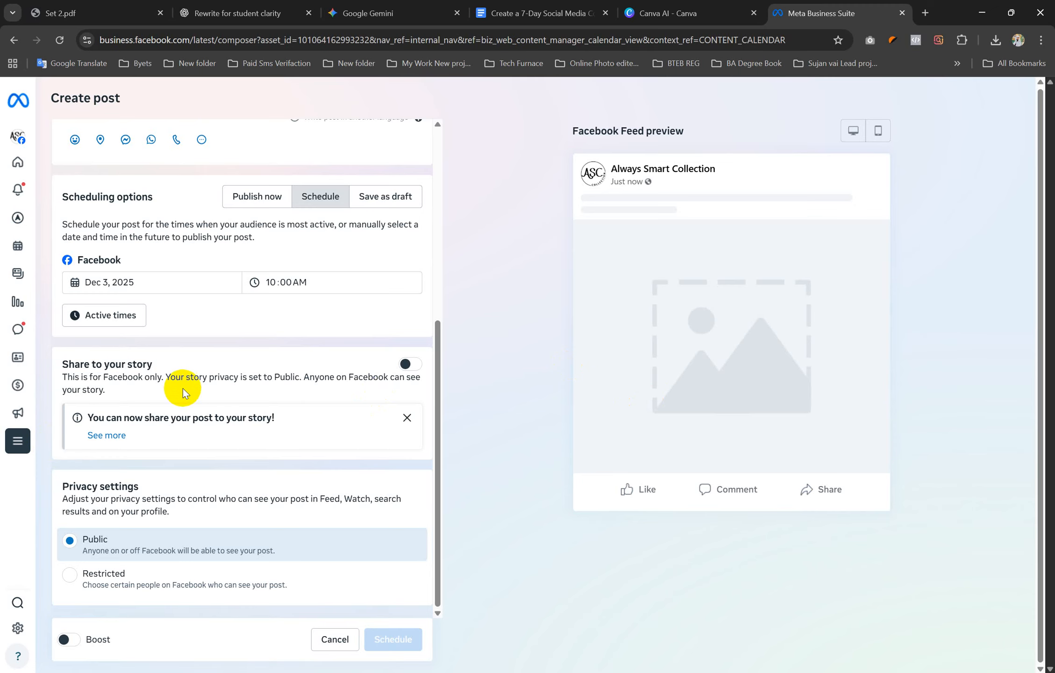
Step: Add the "day 1" image from Downloads to the post's media
{"action": "scroll", "coordinate": [213, 366], "scroll_direction": "up", "scroll_amount": 7}
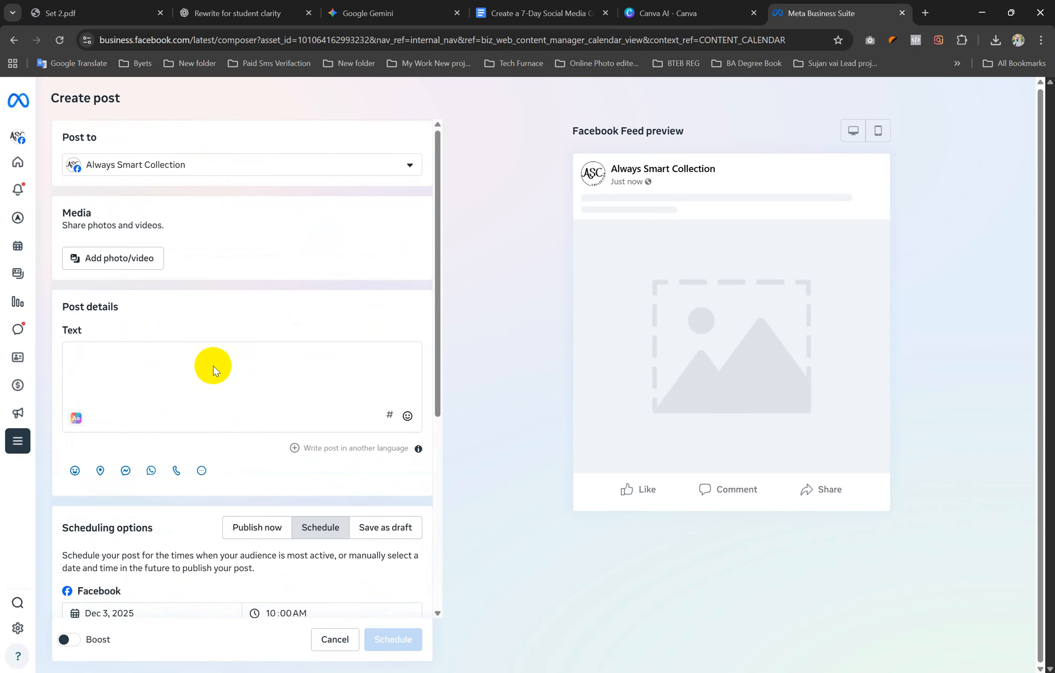
{"action": "left_click", "coordinate": [109, 264]}
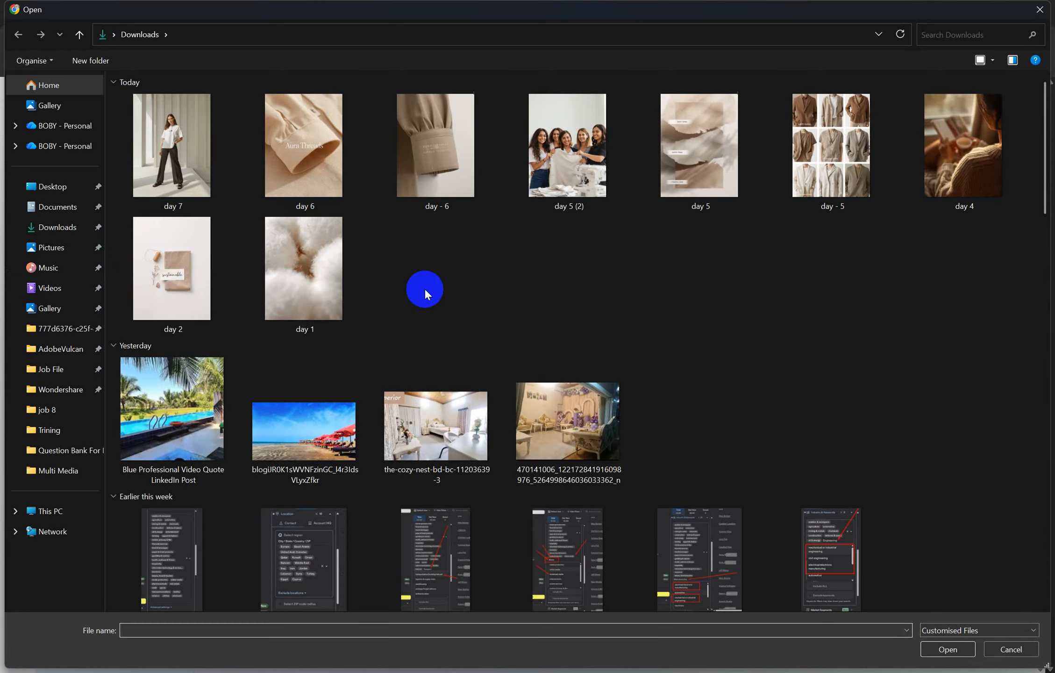
{"action": "left_click", "coordinate": [333, 281]}
{"action": "left_click", "coordinate": [947, 649]}
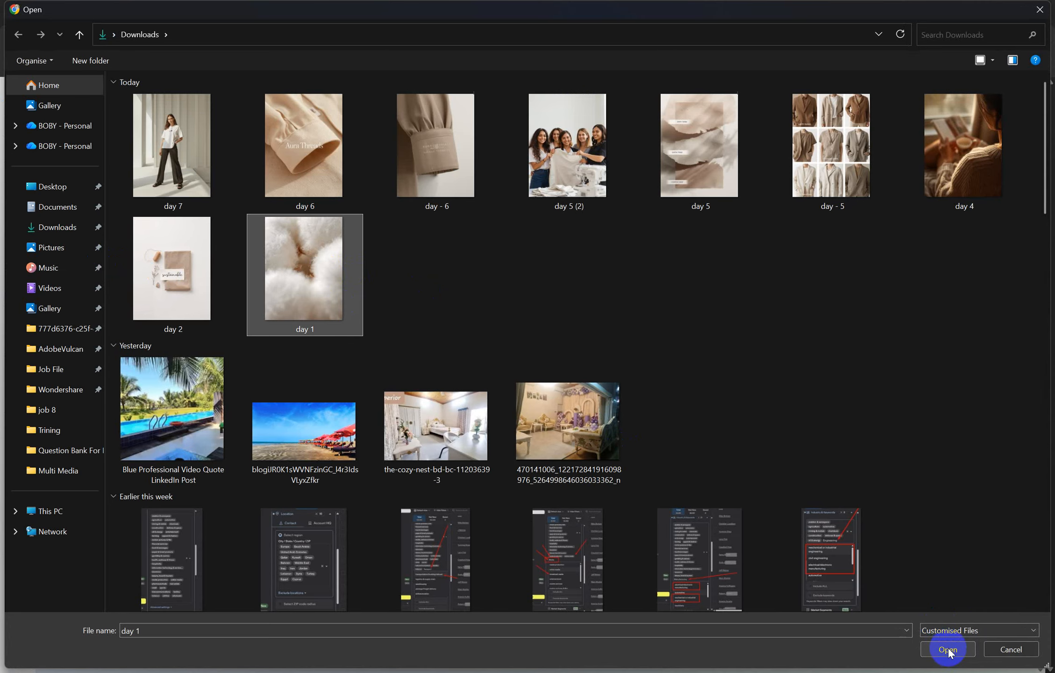
{"action": "left_click", "coordinate": [949, 651]}
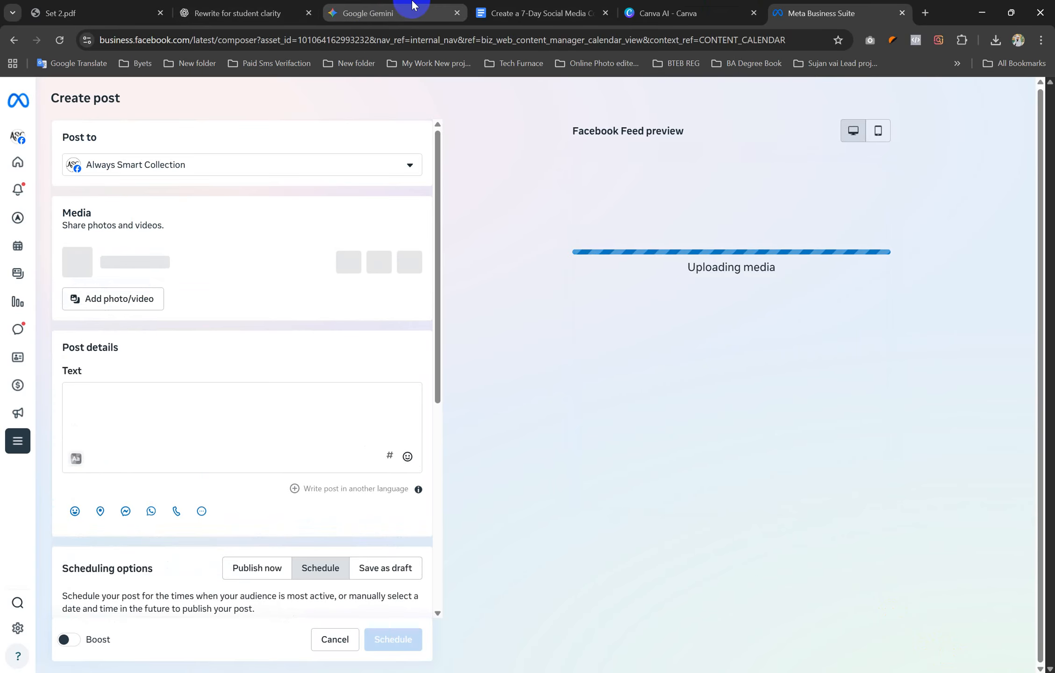
Step: Copy the Day 1 title "Something New is Coming: The Feel" from the Google Docs calendar into the Meta Business Suite post text
{"action": "left_click", "coordinate": [490, 13]}
{"action": "scroll", "coordinate": [499, 377], "scroll_direction": "up", "scroll_amount": 20}
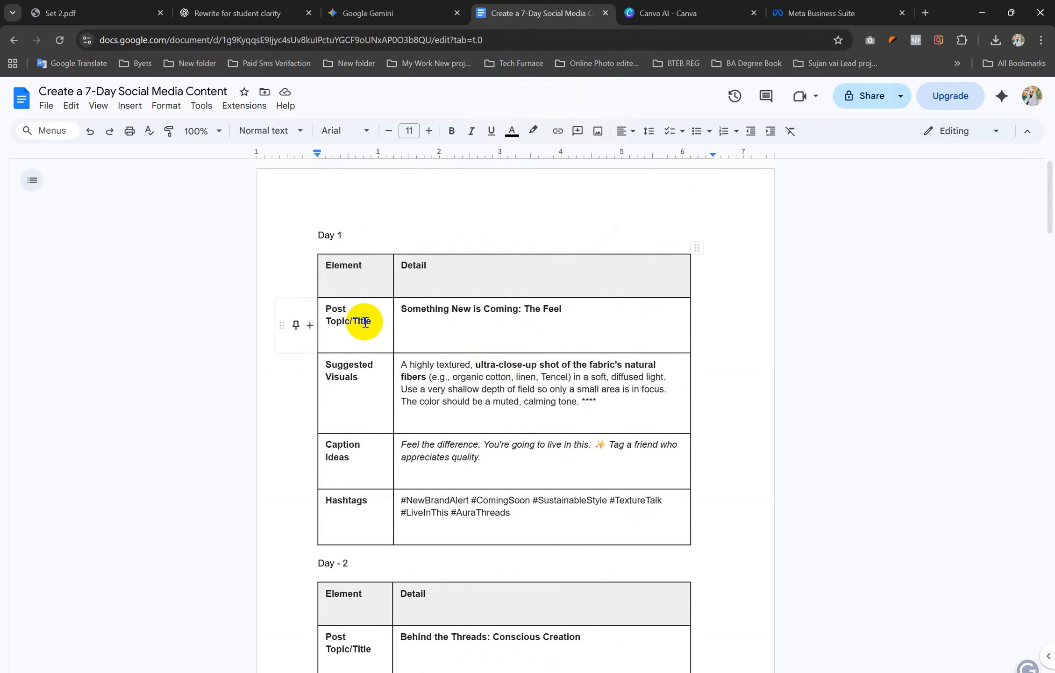
{"action": "left_click", "coordinate": [563, 309]}
{"action": "left_click", "coordinate": [404, 304], "text": "shift"}
{"action": "key", "text": "ctrl+c"}
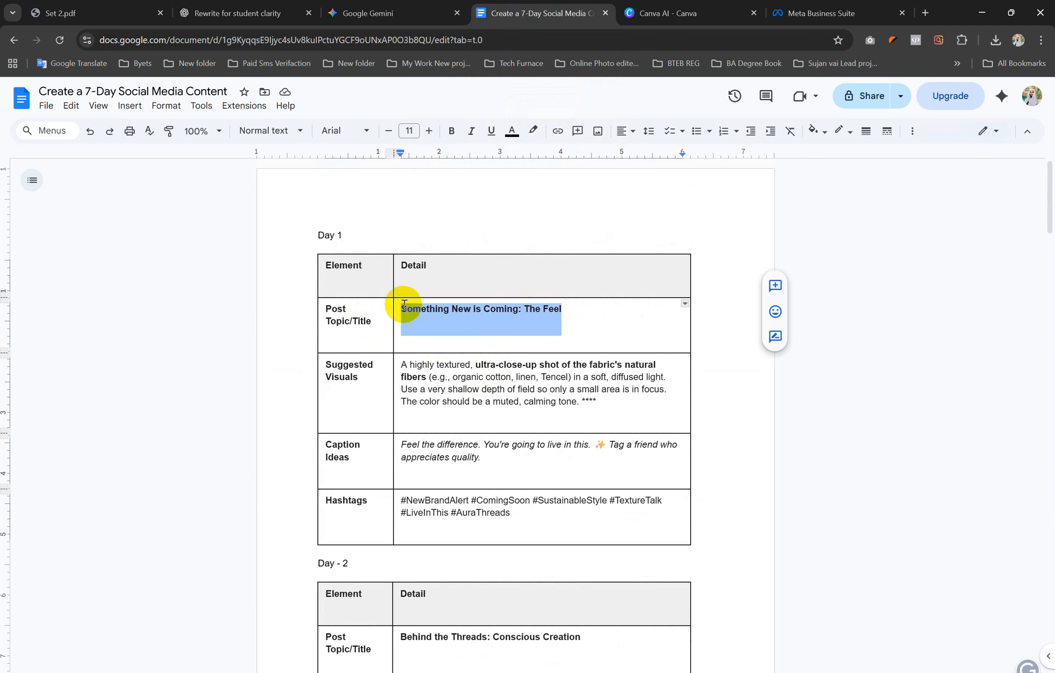
{"action": "left_click", "coordinate": [804, 13]}
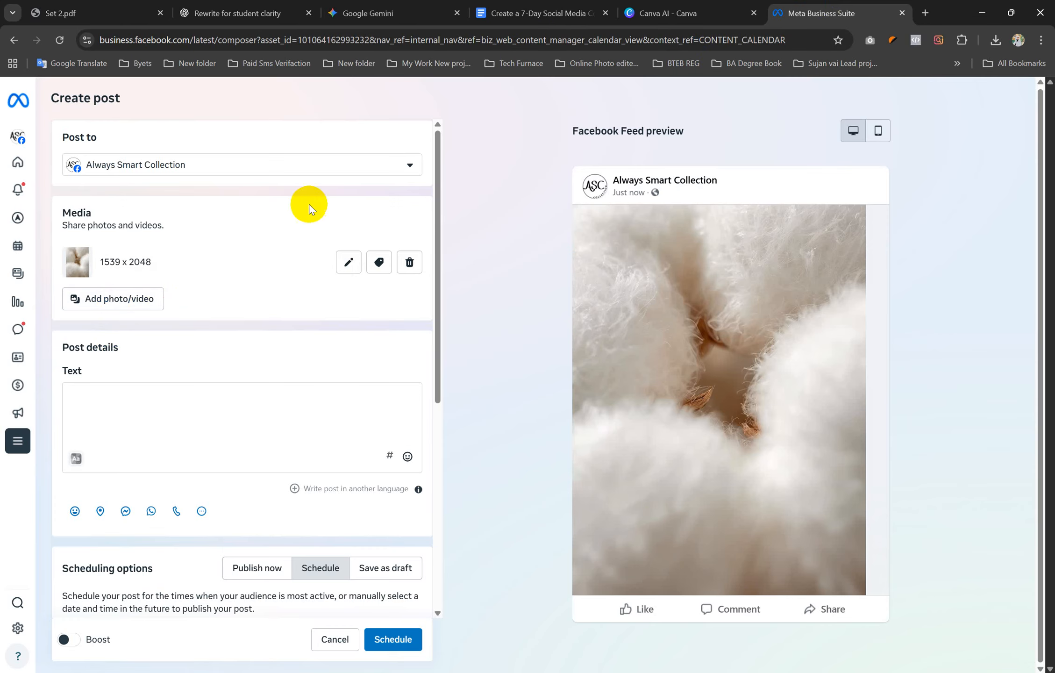
{"action": "left_click", "coordinate": [107, 394]}
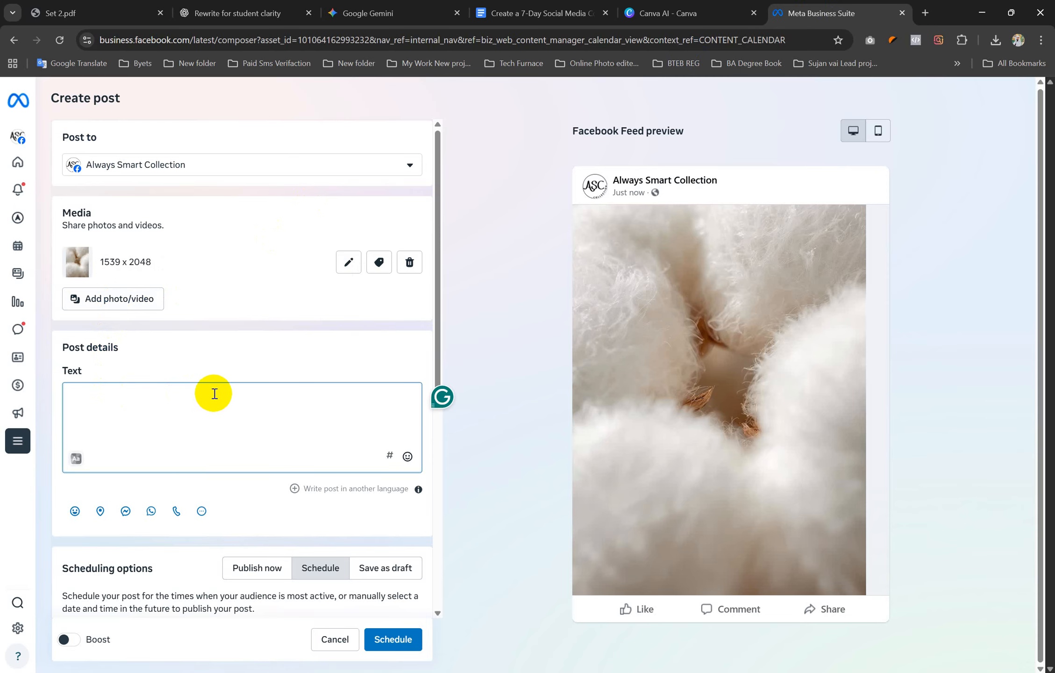
{"action": "key", "text": "ctrl+v"}
{"action": "scroll", "coordinate": [261, 404], "scroll_direction": "down", "scroll_amount": 2}
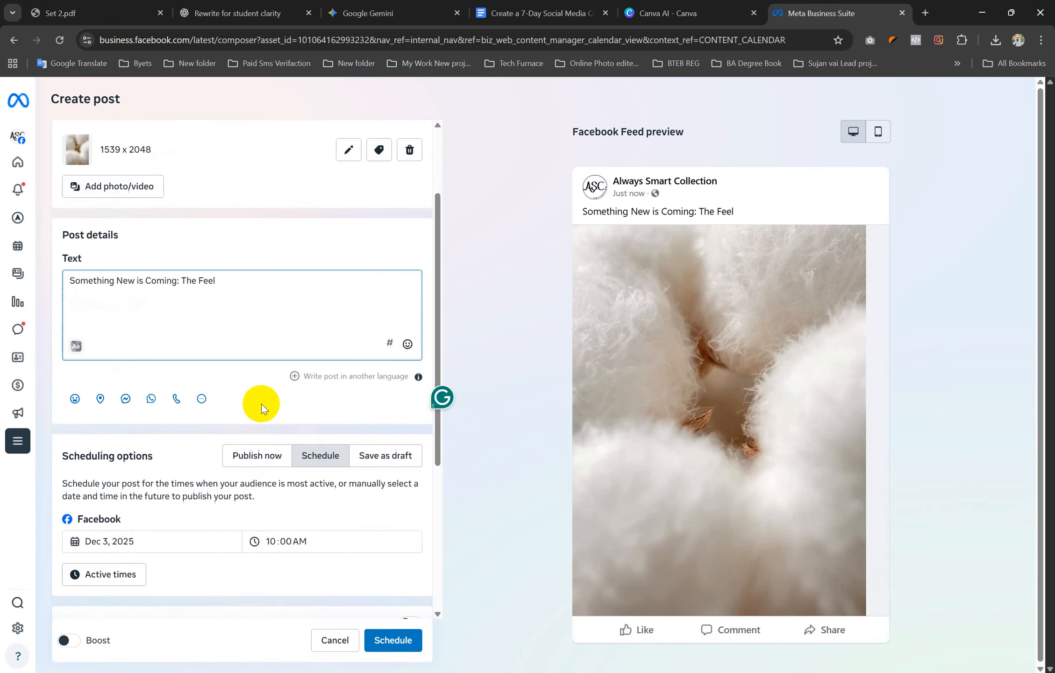
{"action": "scroll", "coordinate": [261, 403], "scroll_direction": "down", "scroll_amount": 4}
{"action": "scroll", "coordinate": [261, 404], "scroll_direction": "up", "scroll_amount": 6}
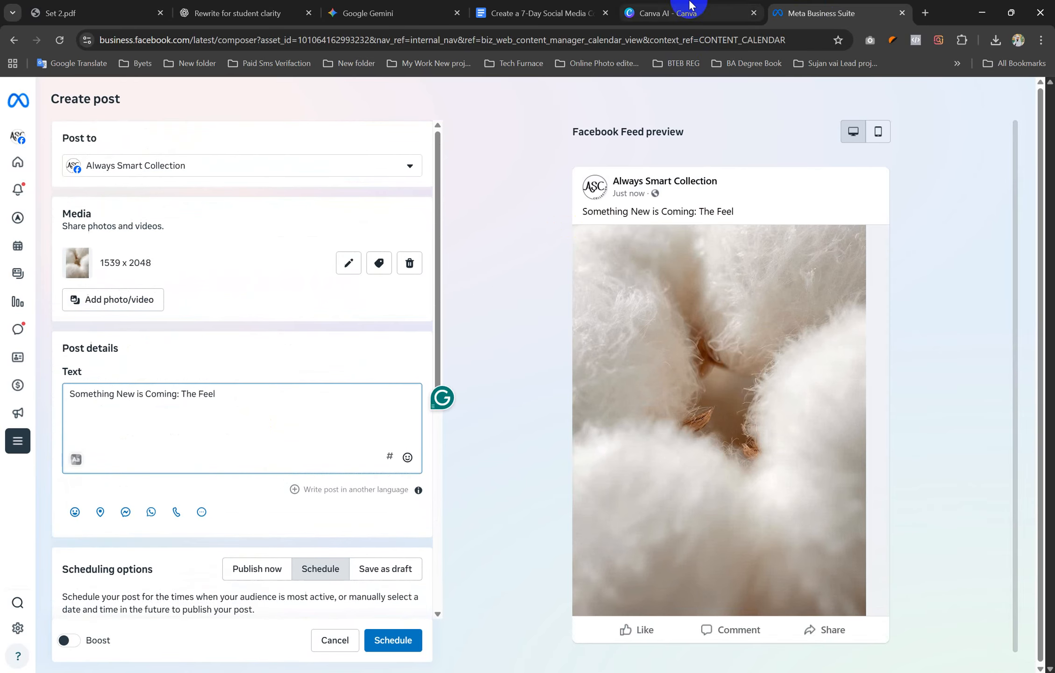
Step: Copy the Day 1 caption "Feel the difference..." from the Google Docs calendar and paste it below the title in the Meta post
{"action": "left_click", "coordinate": [542, 13]}
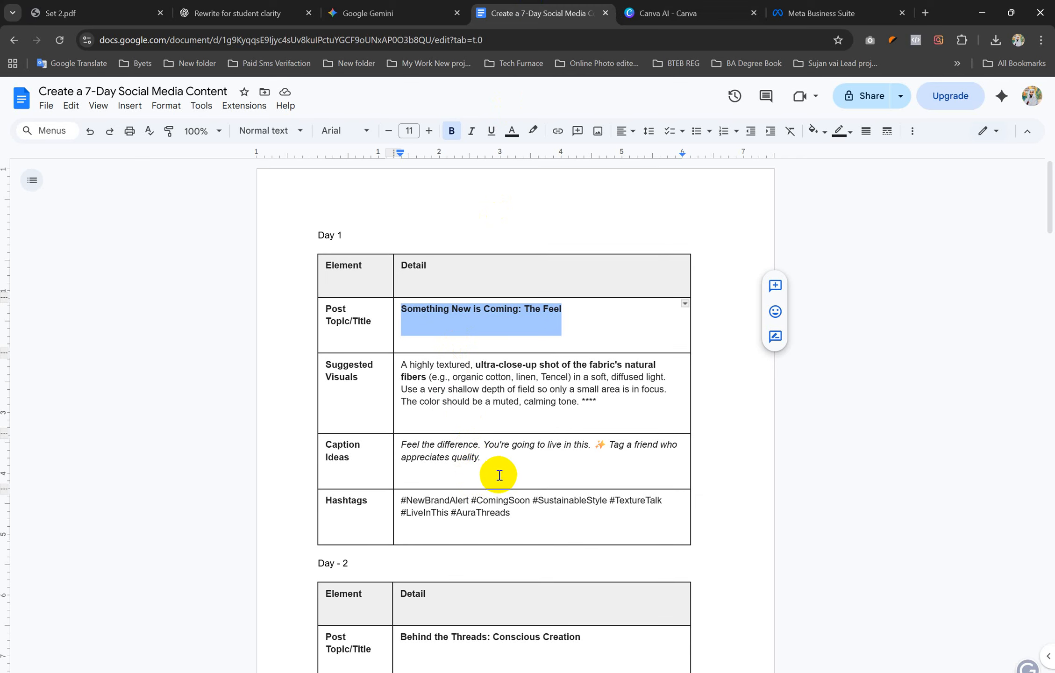
{"action": "left_click_drag", "start_coordinate": [482, 459], "coordinate": [394, 443]}
{"action": "key", "text": "ctrl+c"}
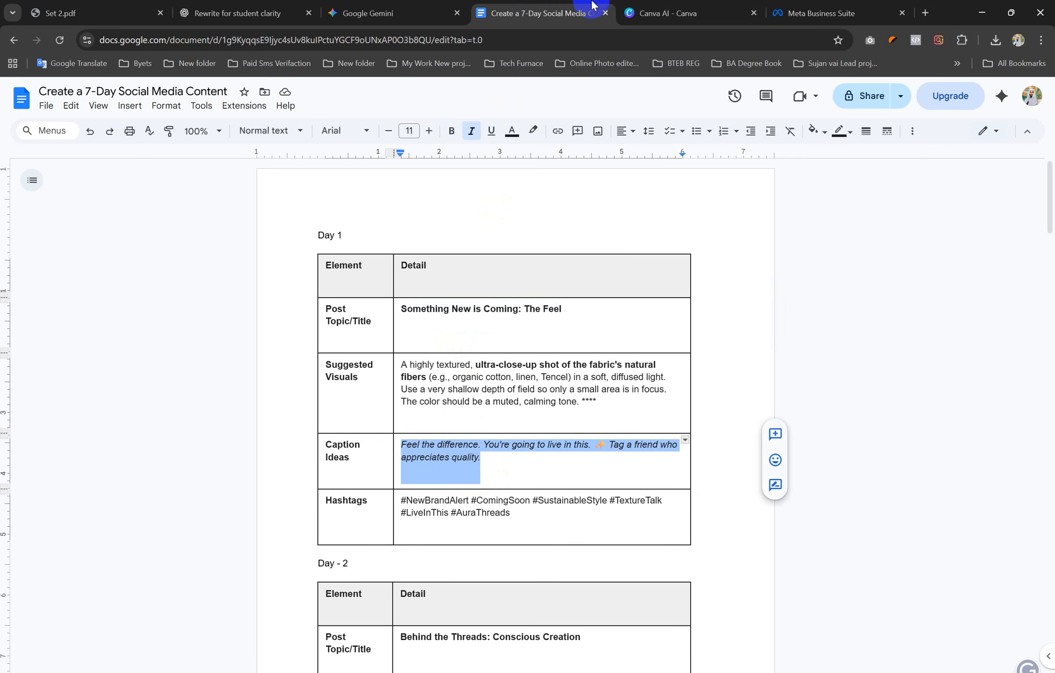
{"action": "left_click", "coordinate": [783, 7]}
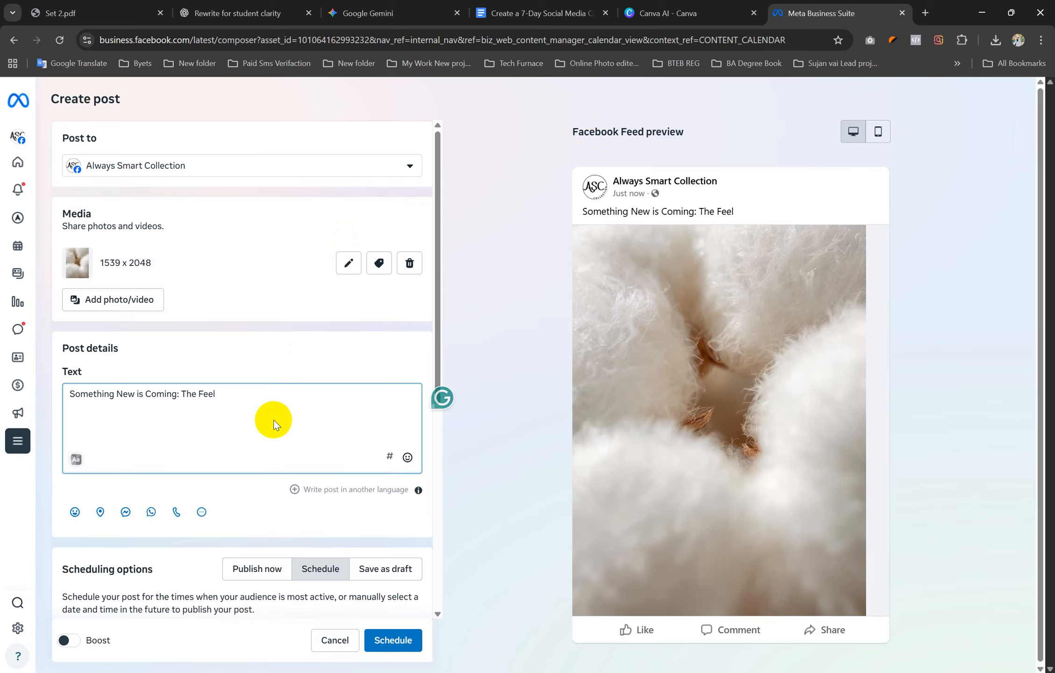
{"action": "key", "text": "Return"}
{"action": "key", "text": "ctrl+v"}
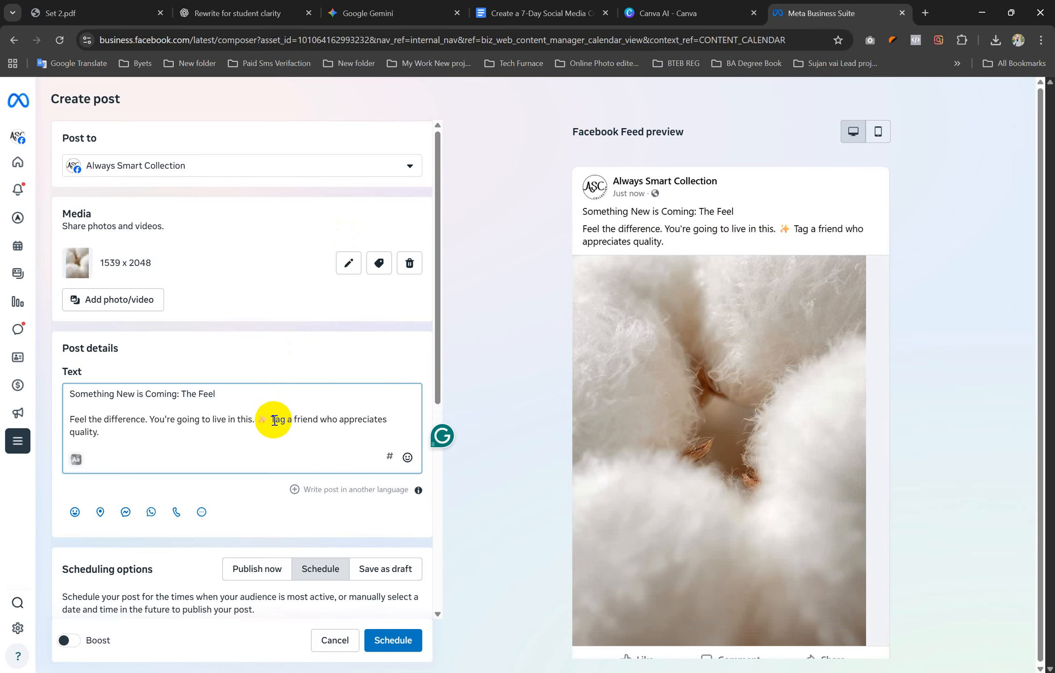
Step: Copy the Day 1 hashtags, #NewBrandAlert through #AuraThreads, from the Google Docs calendar and add them below the caption in the Meta post
{"action": "left_click", "coordinate": [505, 11]}
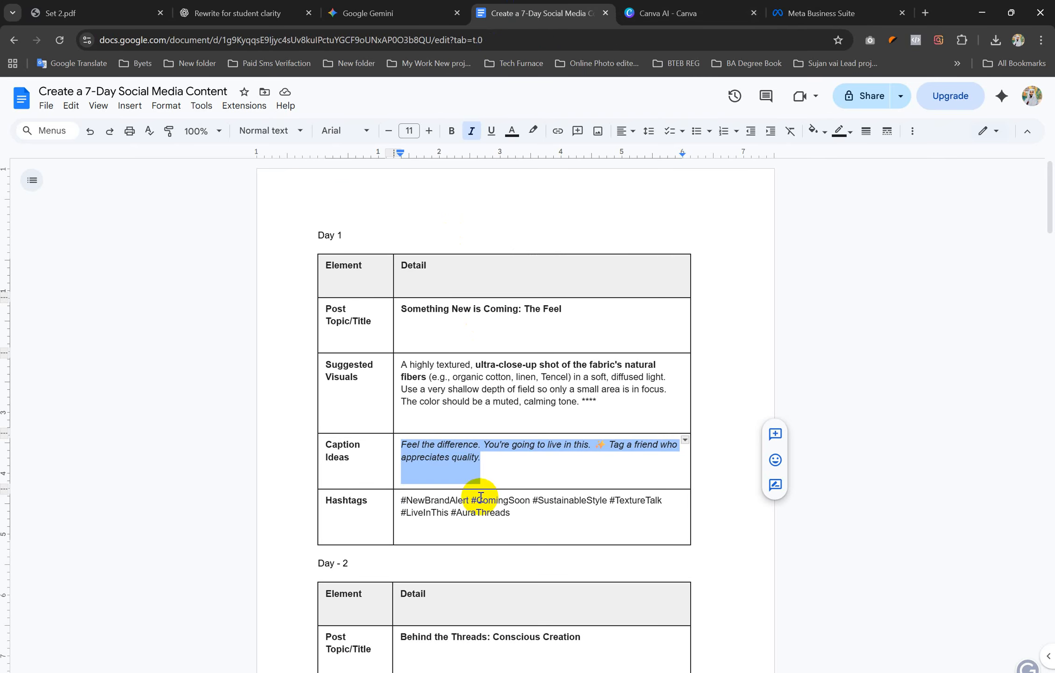
{"action": "left_click_drag", "start_coordinate": [525, 515], "coordinate": [402, 500]}
{"action": "key", "text": "ctrl+c"}
{"action": "left_click", "coordinate": [823, 13]}
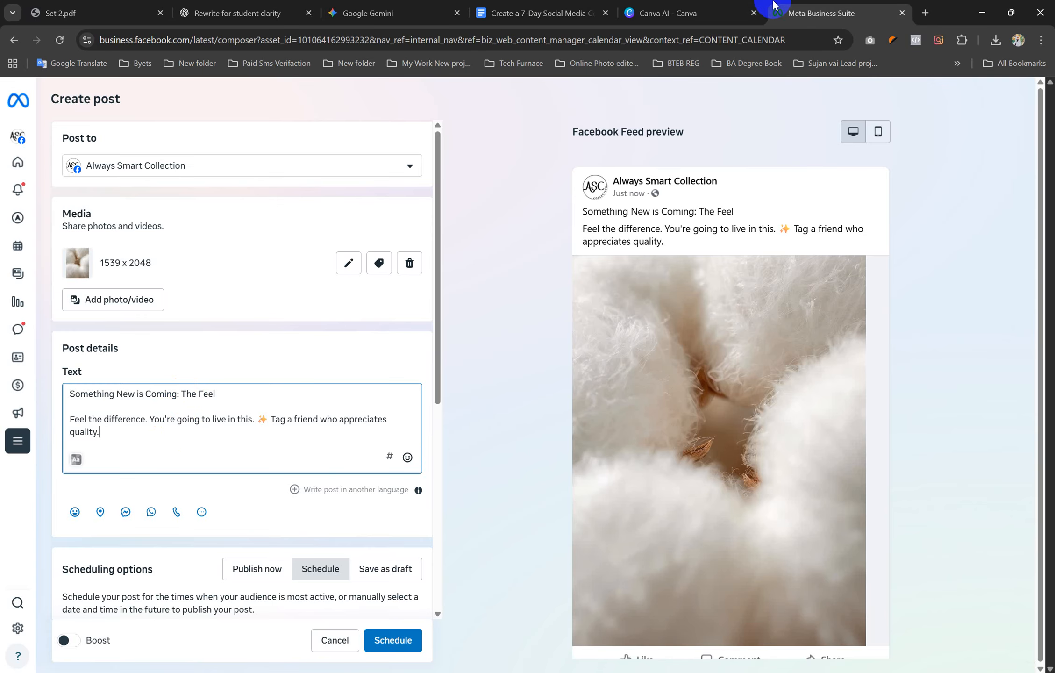
{"action": "key", "text": "Return"}
{"action": "key", "text": "Return"}
{"action": "key", "text": "ctrl+v"}
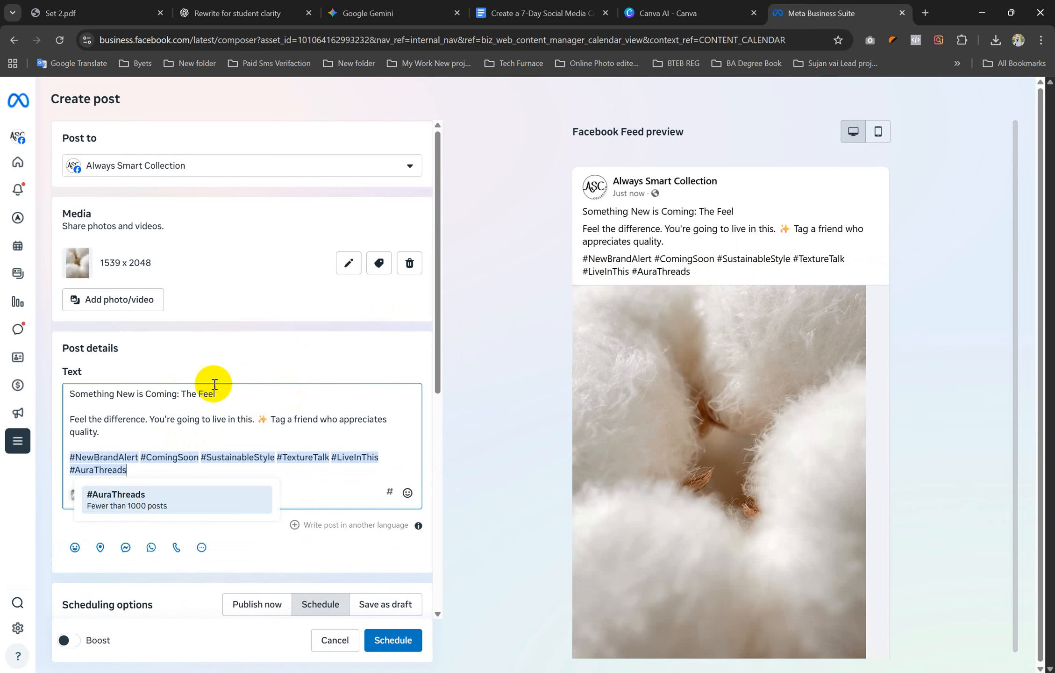
Step: Browse the feelings available for the post and search them for "hand", leaving the post without a feeling
{"action": "left_click", "coordinate": [264, 435]}
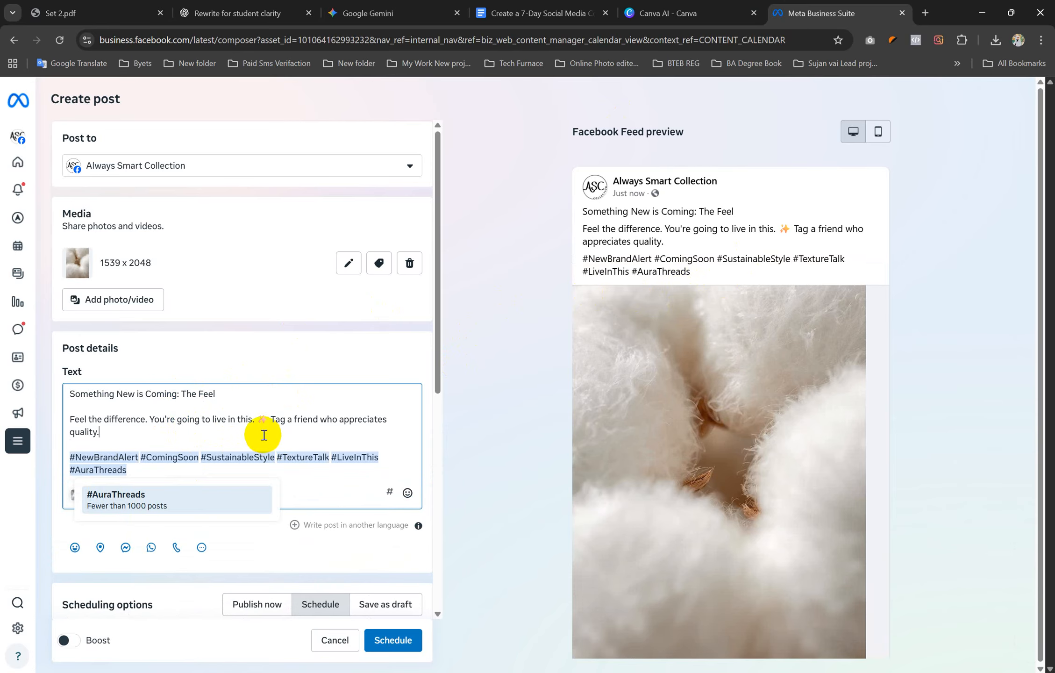
{"action": "left_click", "coordinate": [69, 419]}
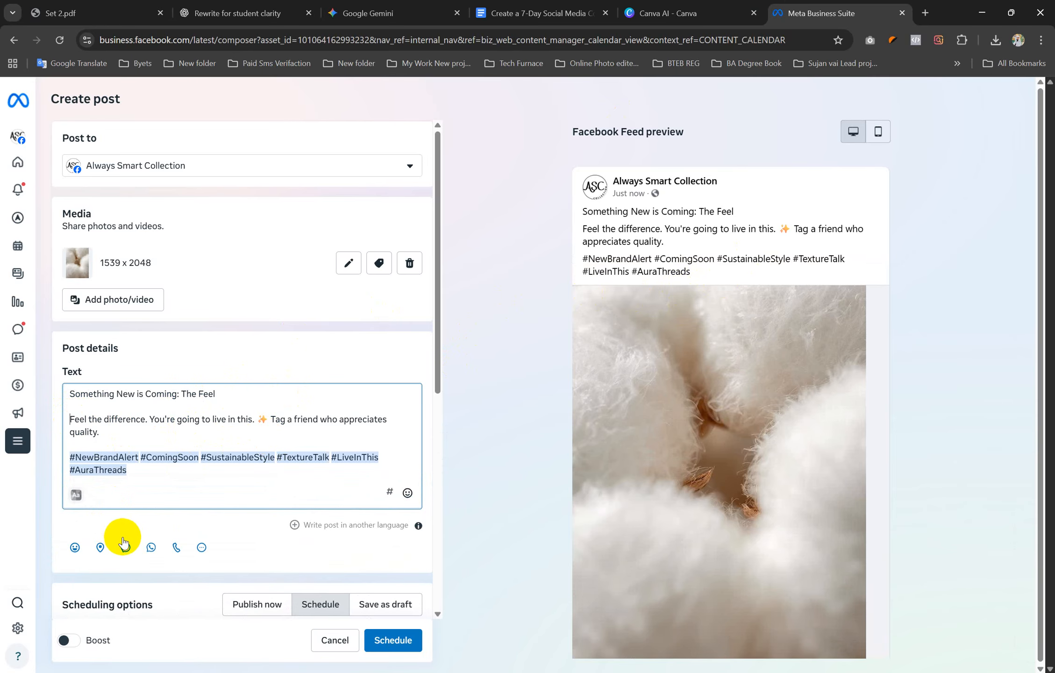
{"action": "left_click", "coordinate": [74, 547]}
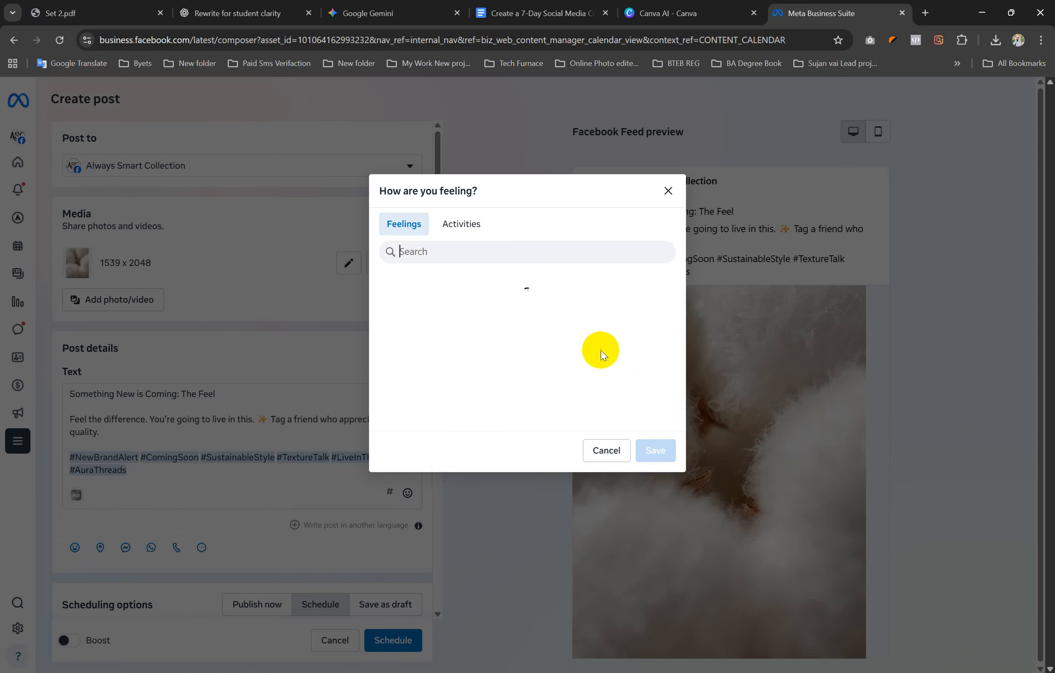
{"action": "scroll", "coordinate": [531, 327], "scroll_direction": "down", "scroll_amount": 6}
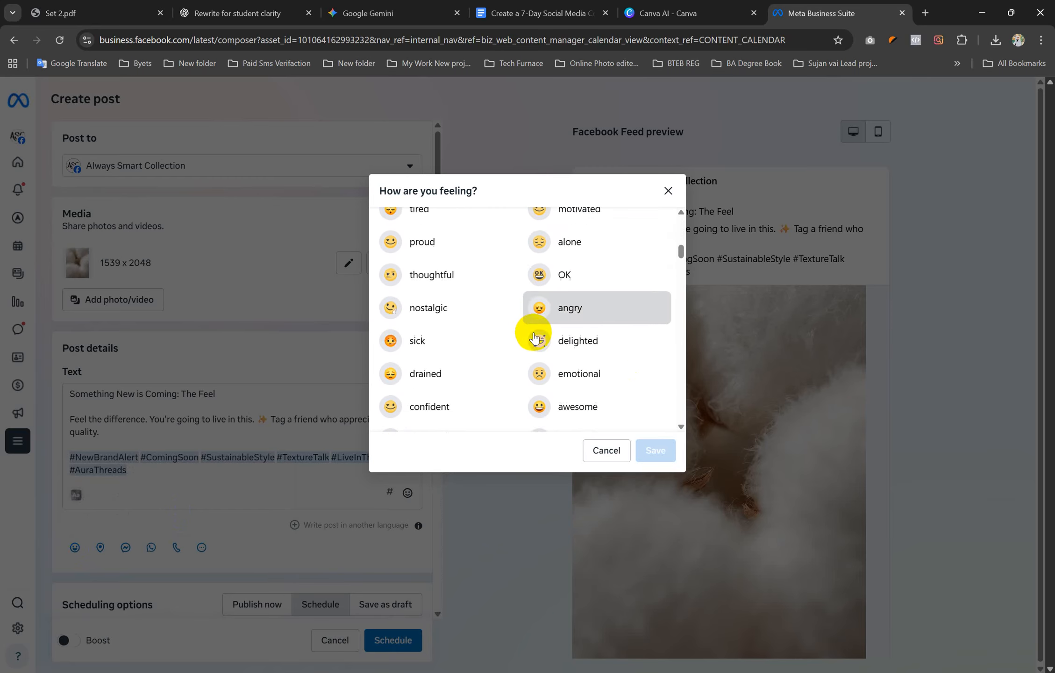
{"action": "scroll", "coordinate": [535, 338], "scroll_direction": "down", "scroll_amount": 10}
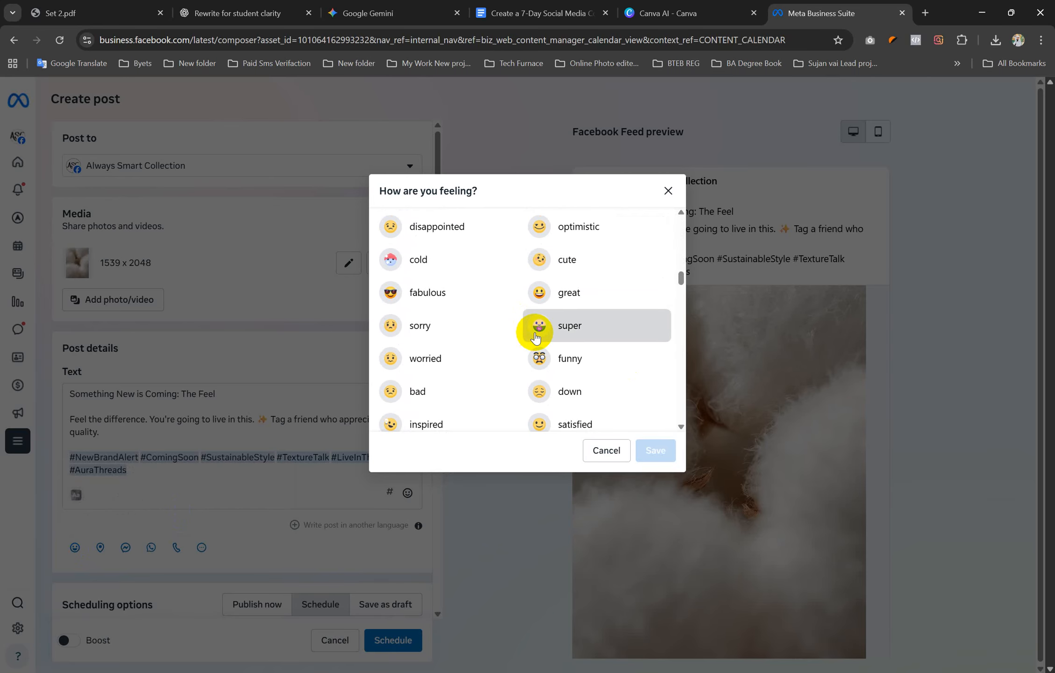
{"action": "scroll", "coordinate": [535, 337], "scroll_direction": "down", "scroll_amount": 10}
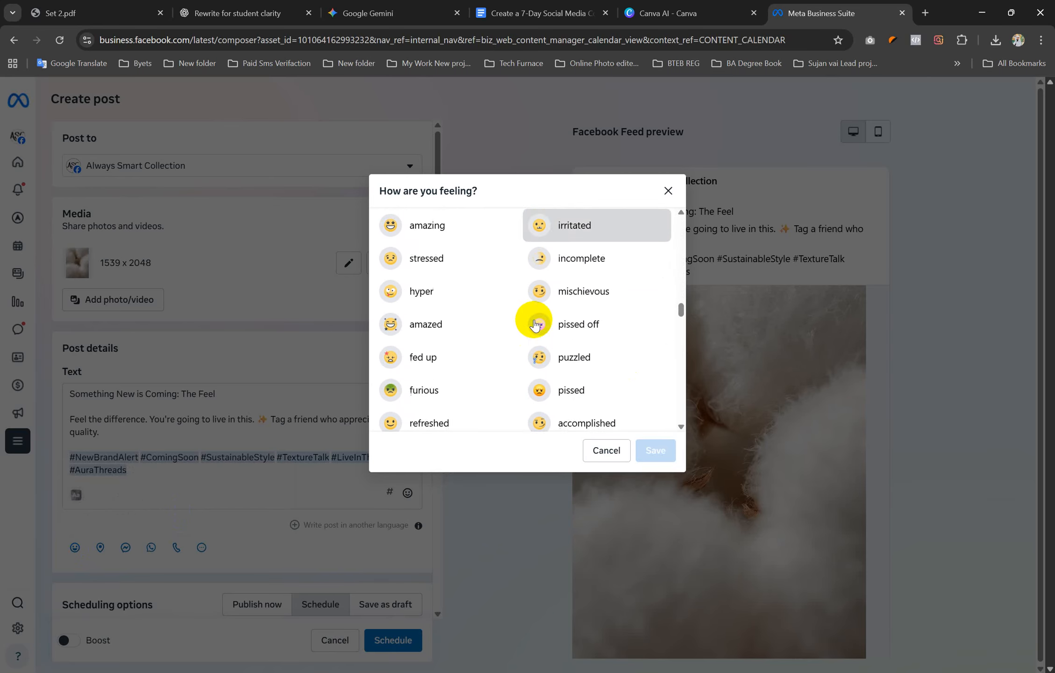
{"action": "scroll", "coordinate": [535, 324], "scroll_direction": "down", "scroll_amount": 10}
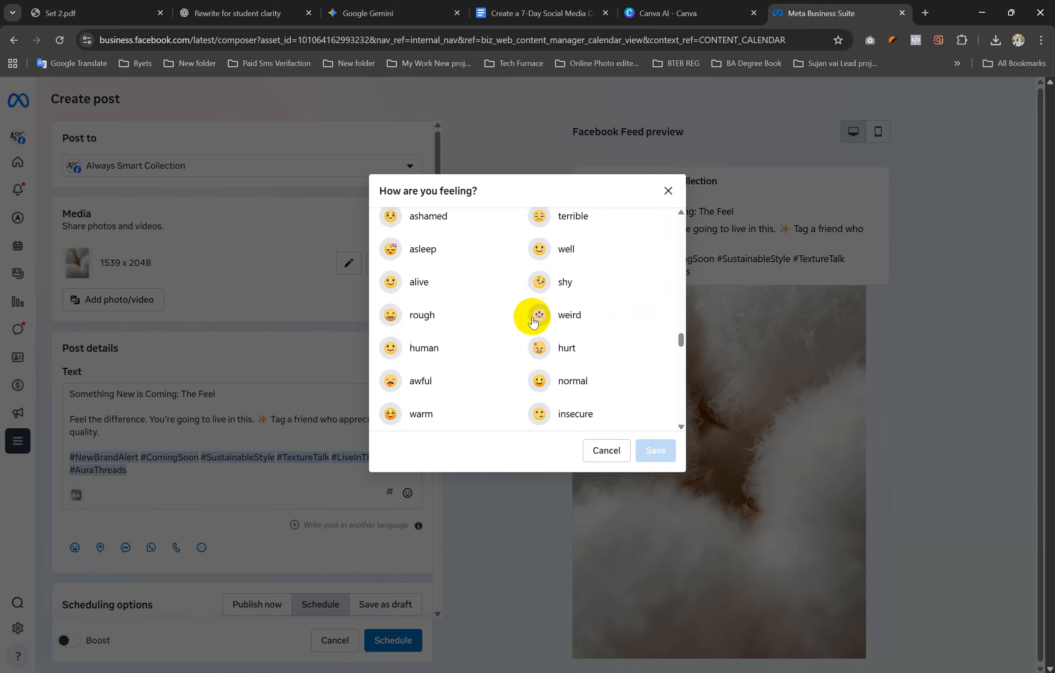
{"action": "scroll", "coordinate": [534, 323], "scroll_direction": "down", "scroll_amount": 10}
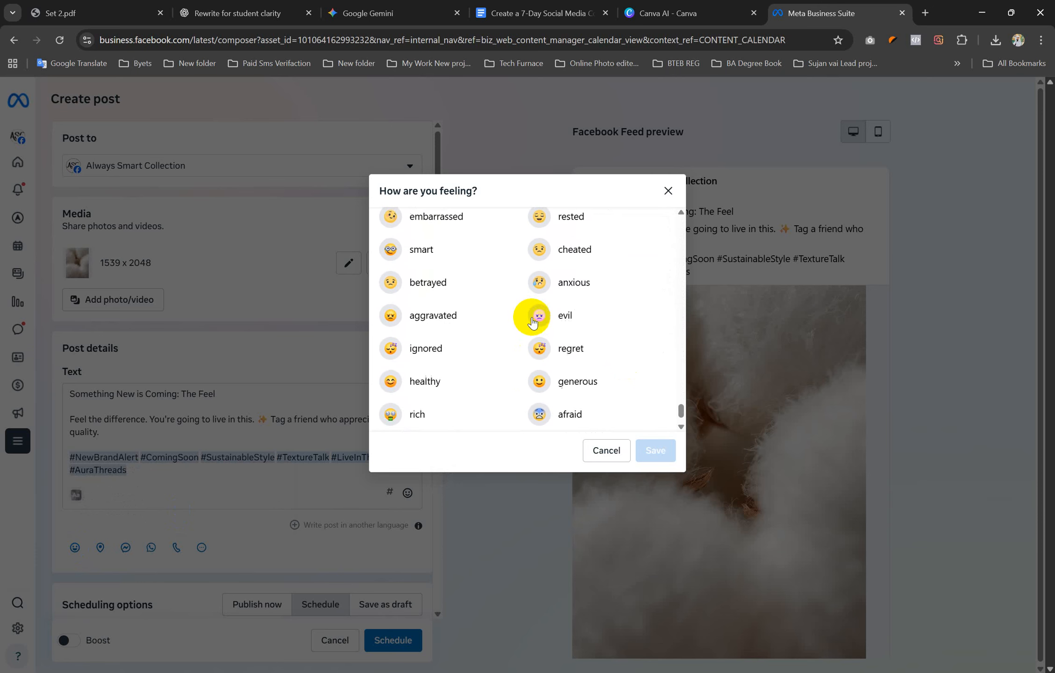
{"action": "scroll", "coordinate": [534, 322], "scroll_direction": "down", "scroll_amount": 1}
{"action": "scroll", "coordinate": [532, 318], "scroll_direction": "up", "scroll_amount": 18}
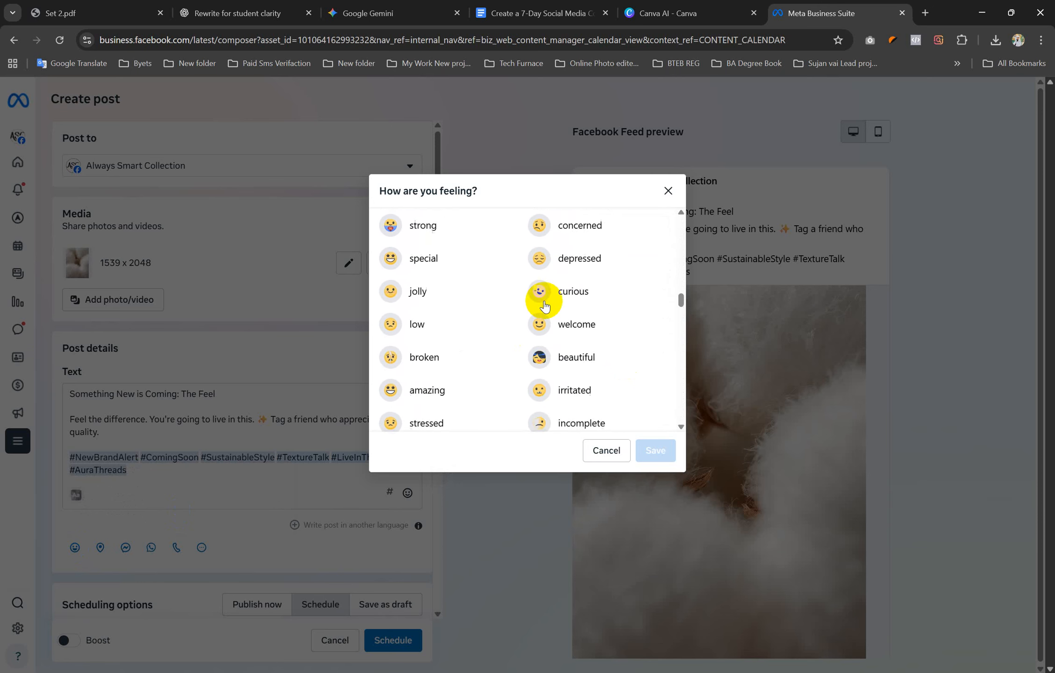
{"action": "scroll", "coordinate": [537, 302], "scroll_direction": "up", "scroll_amount": 12}
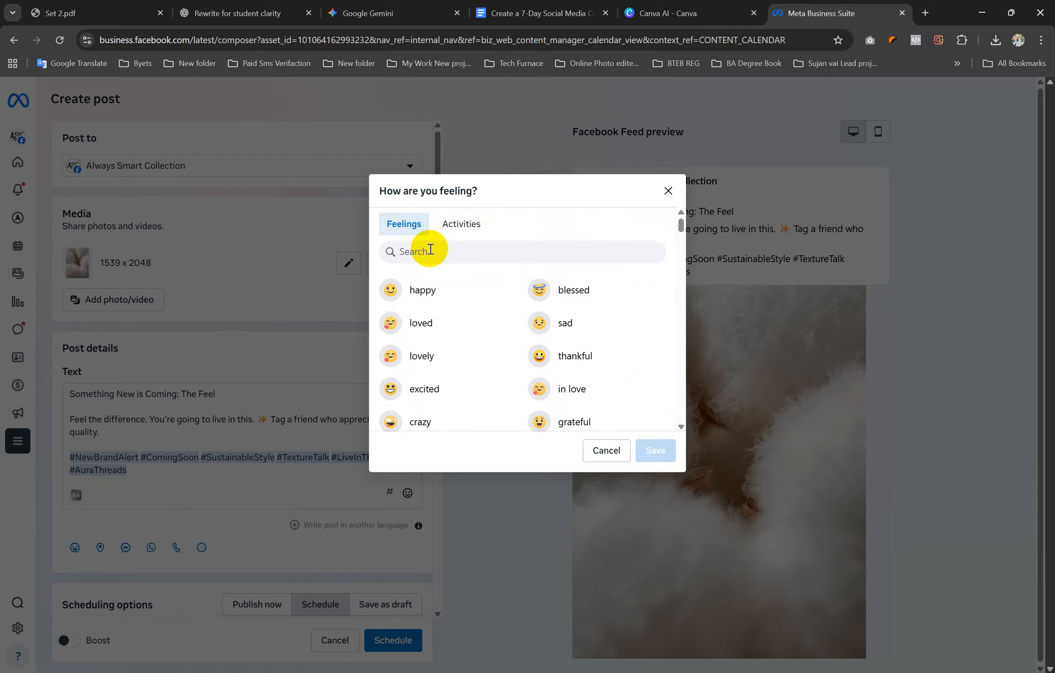
{"action": "type", "text": "hand"}
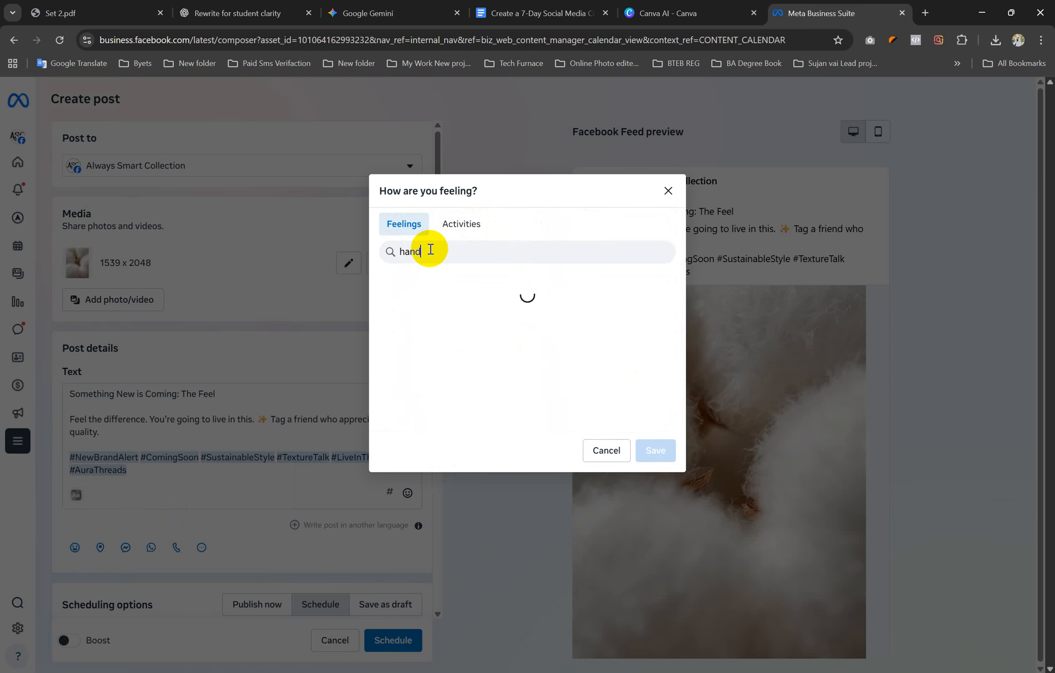
{"action": "left_click", "coordinate": [668, 190]}
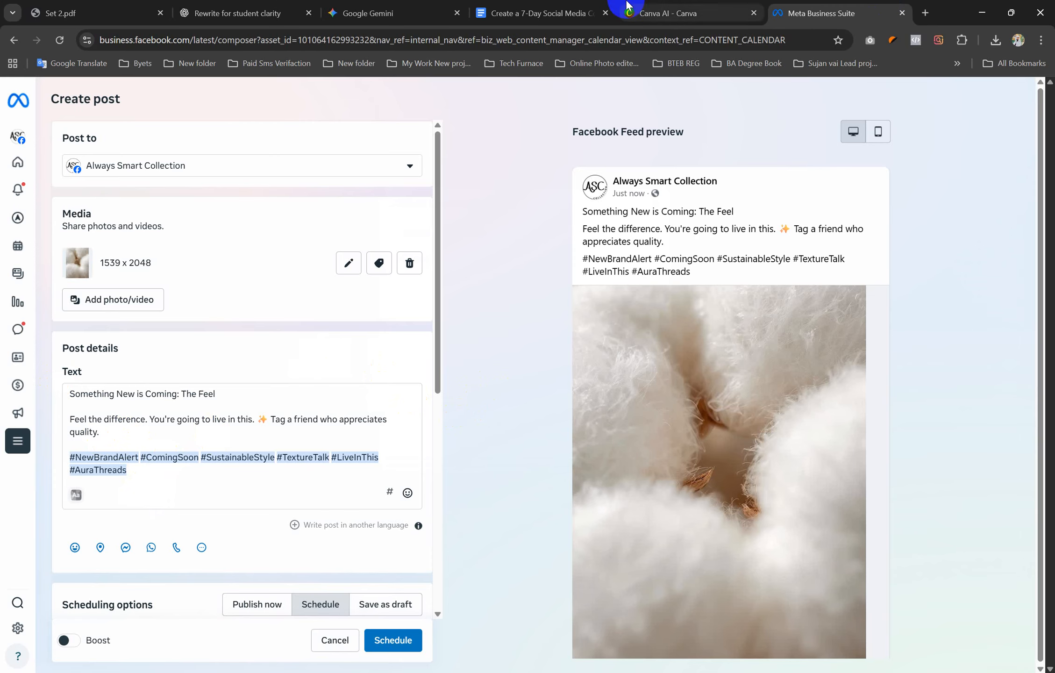
Step: Compare the Day 1 title and caption in the Google Docs calendar with the required post elements listed in Set 2.pdf
{"action": "left_click", "coordinate": [523, 12]}
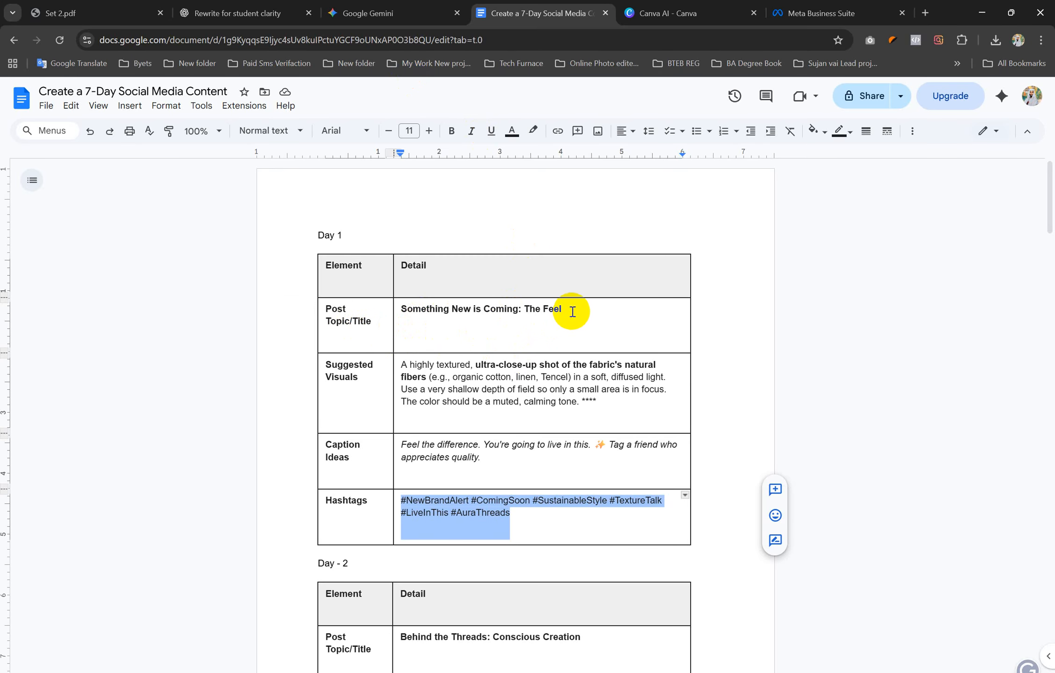
{"action": "left_click_drag", "start_coordinate": [571, 310], "coordinate": [413, 316]}
{"action": "left_click", "coordinate": [506, 321]}
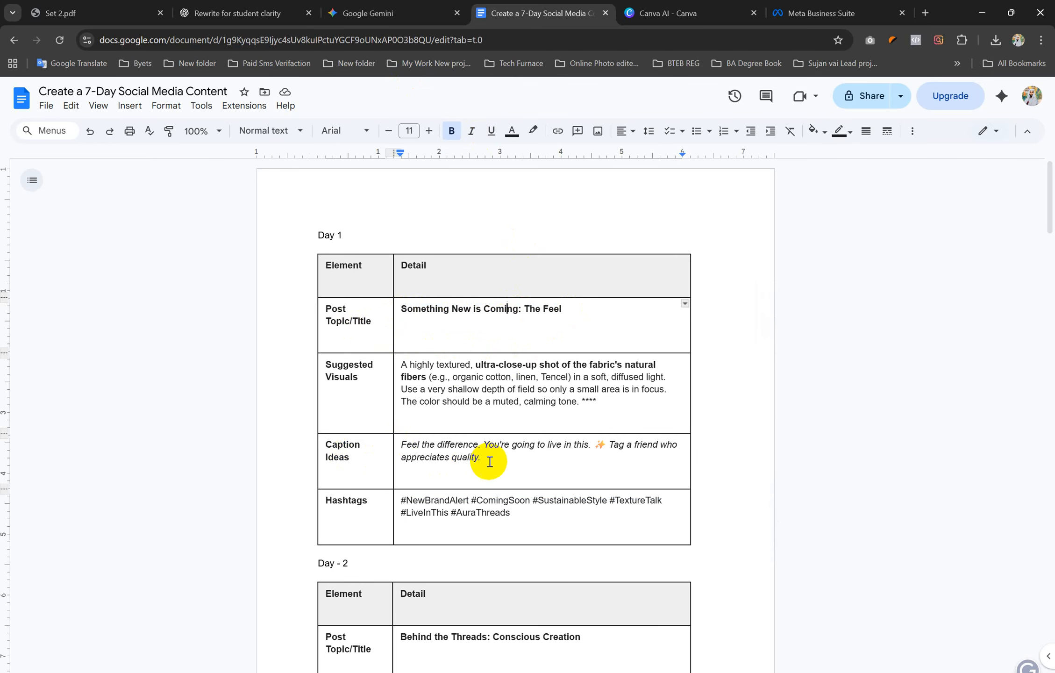
{"action": "left_click_drag", "start_coordinate": [489, 465], "coordinate": [412, 442]}
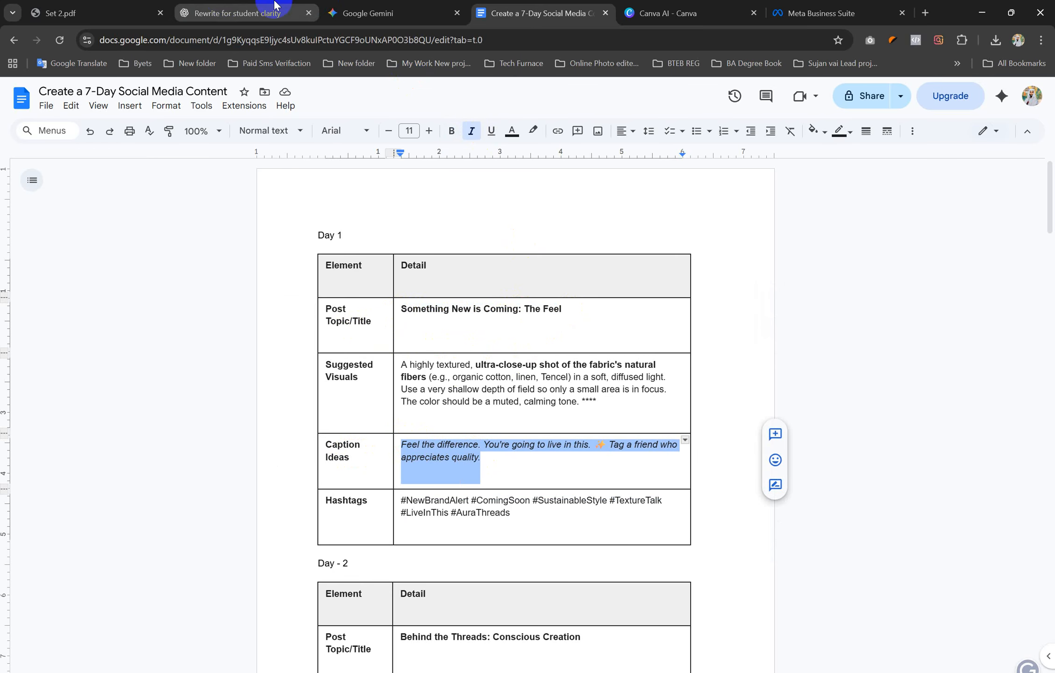
{"action": "left_click", "coordinate": [80, 3]}
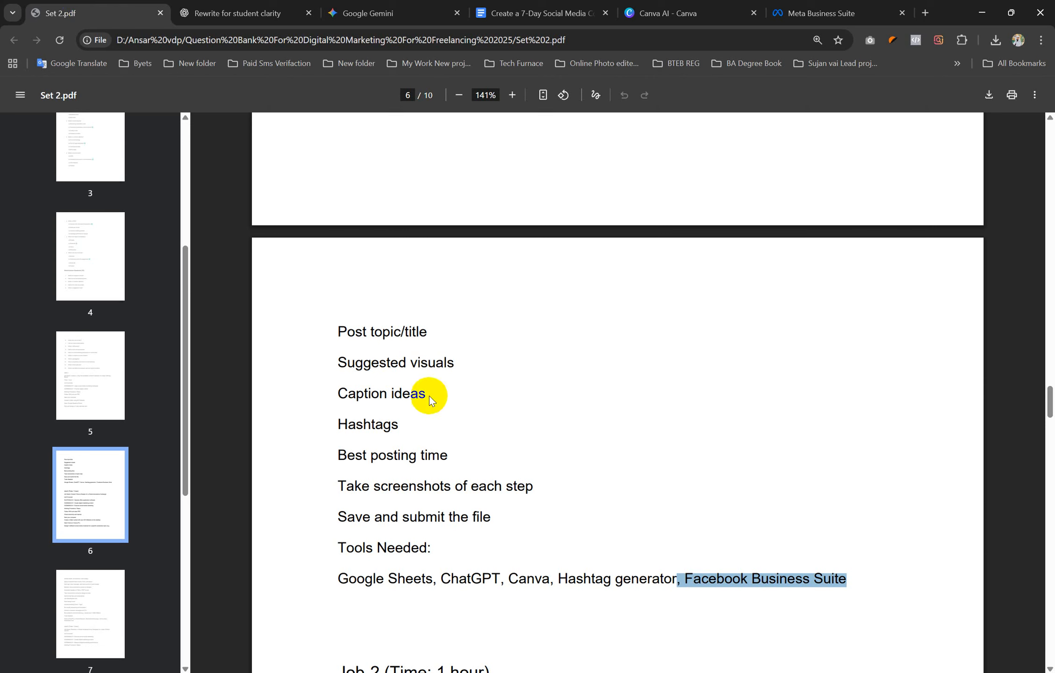
{"action": "left_click", "coordinate": [370, 418]}
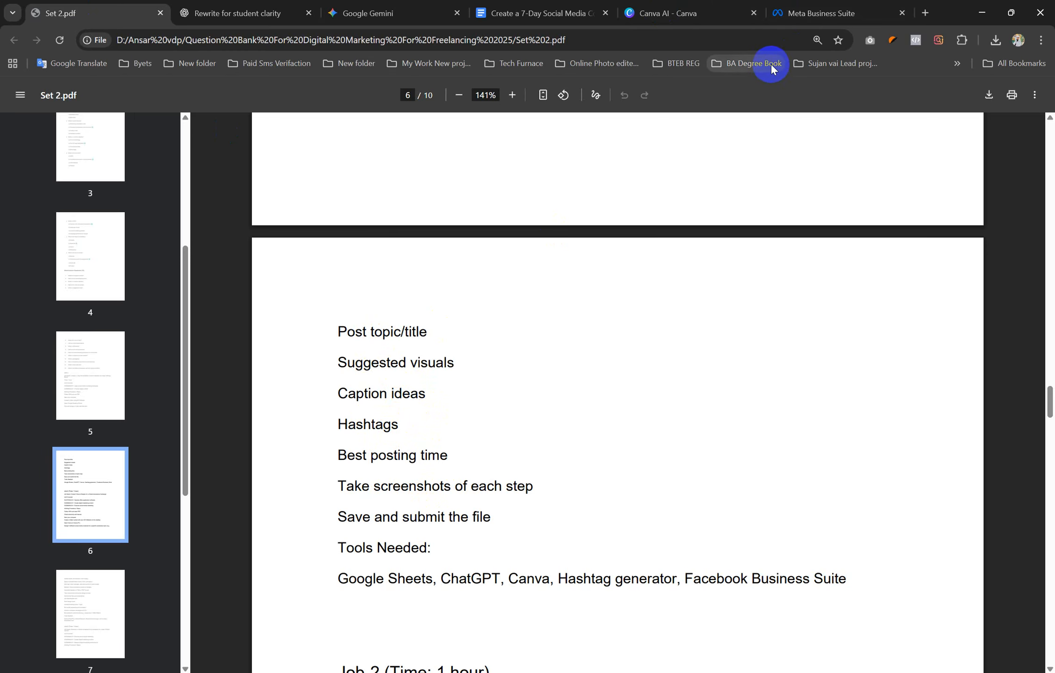
{"action": "left_click", "coordinate": [541, 13]}
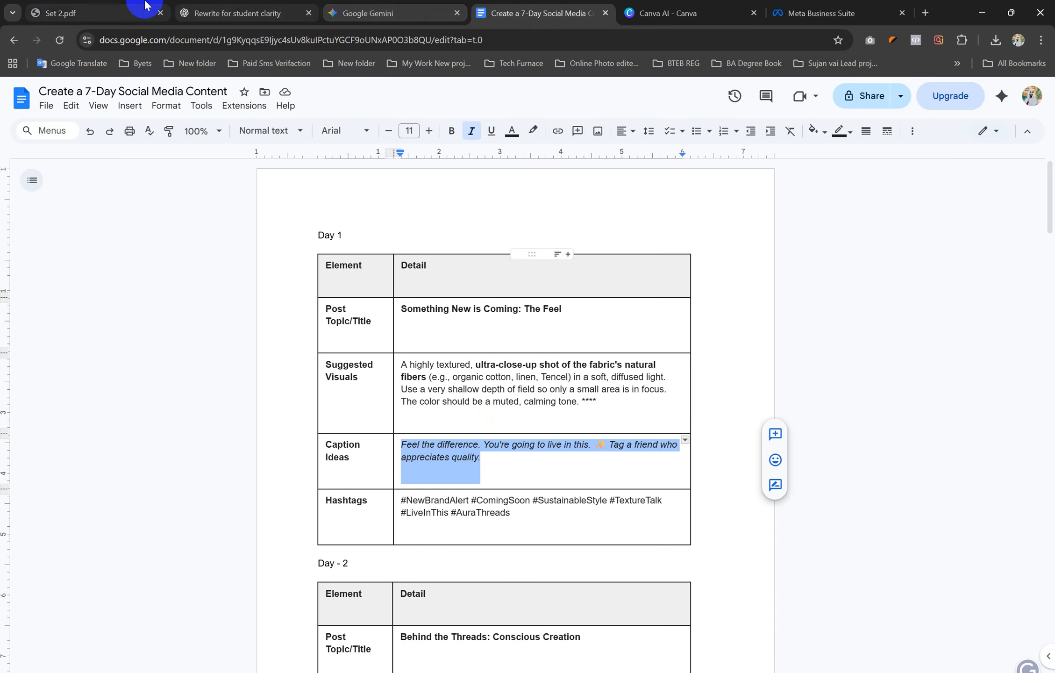
Step: Return to Meta Business Suite and review the Day 1 post's text, scheduling options, story sharing and privacy settings
{"action": "left_click", "coordinate": [776, 13]}
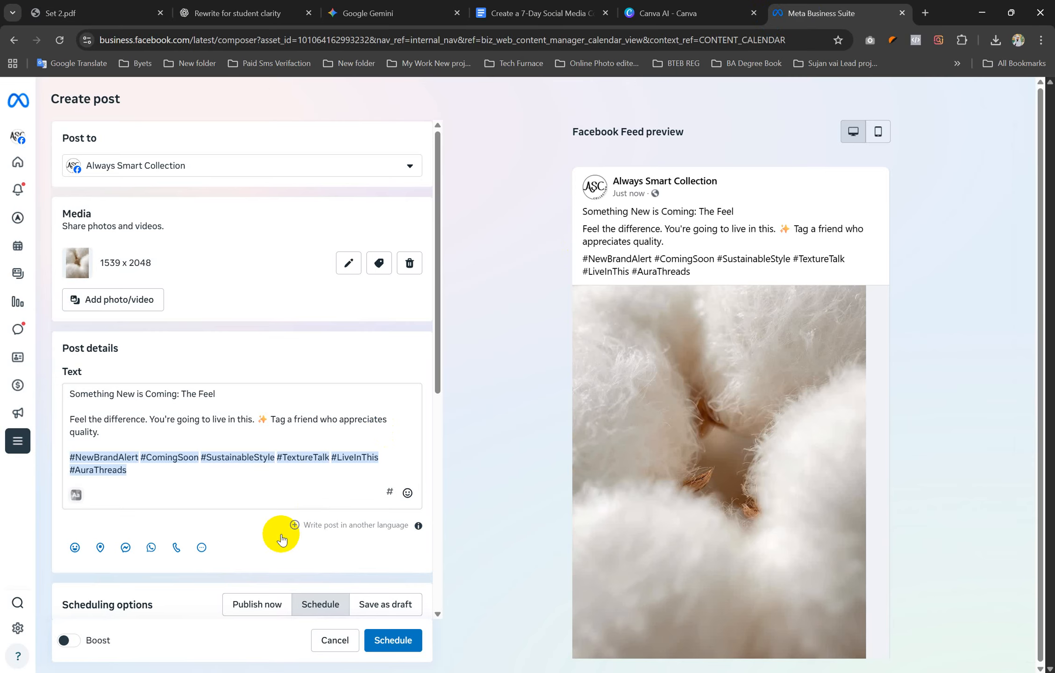
{"action": "left_click", "coordinate": [186, 471]}
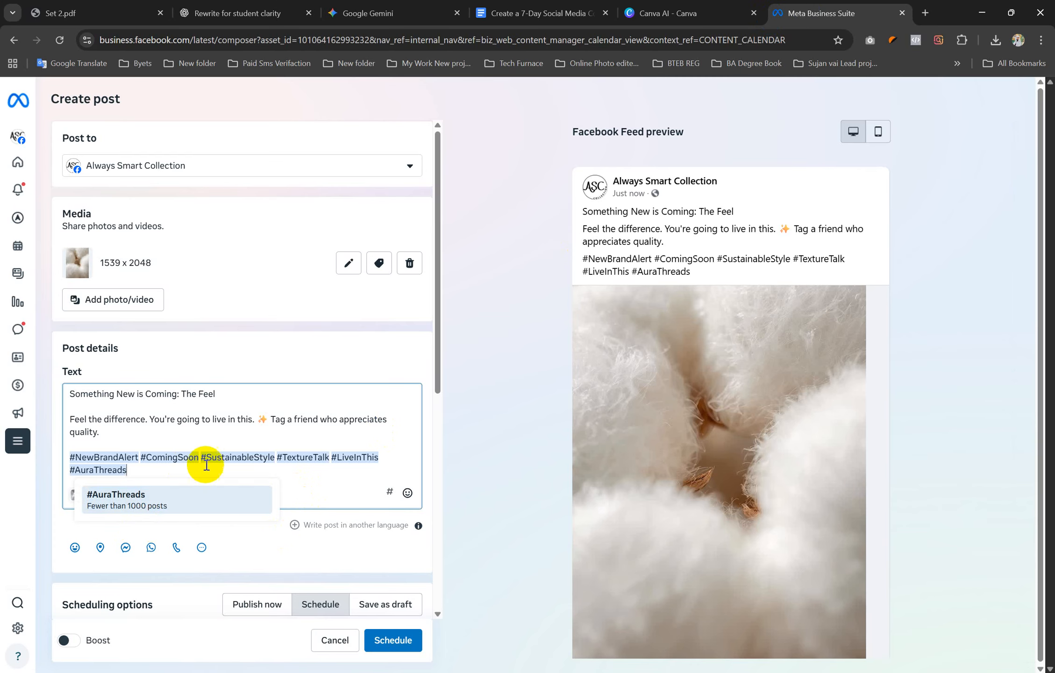
{"action": "left_click", "coordinate": [239, 437]}
{"action": "scroll", "coordinate": [832, 505], "scroll_direction": "down", "scroll_amount": 1}
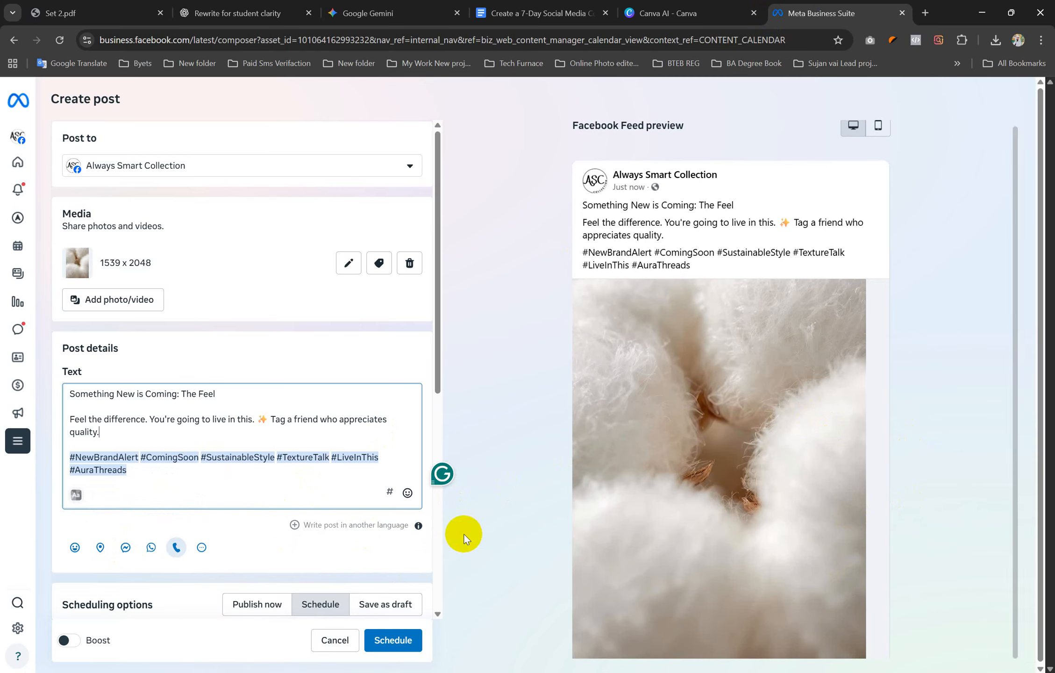
{"action": "scroll", "coordinate": [300, 446], "scroll_direction": "down", "scroll_amount": 4}
{"action": "scroll", "coordinate": [301, 446], "scroll_direction": "down", "scroll_amount": 4}
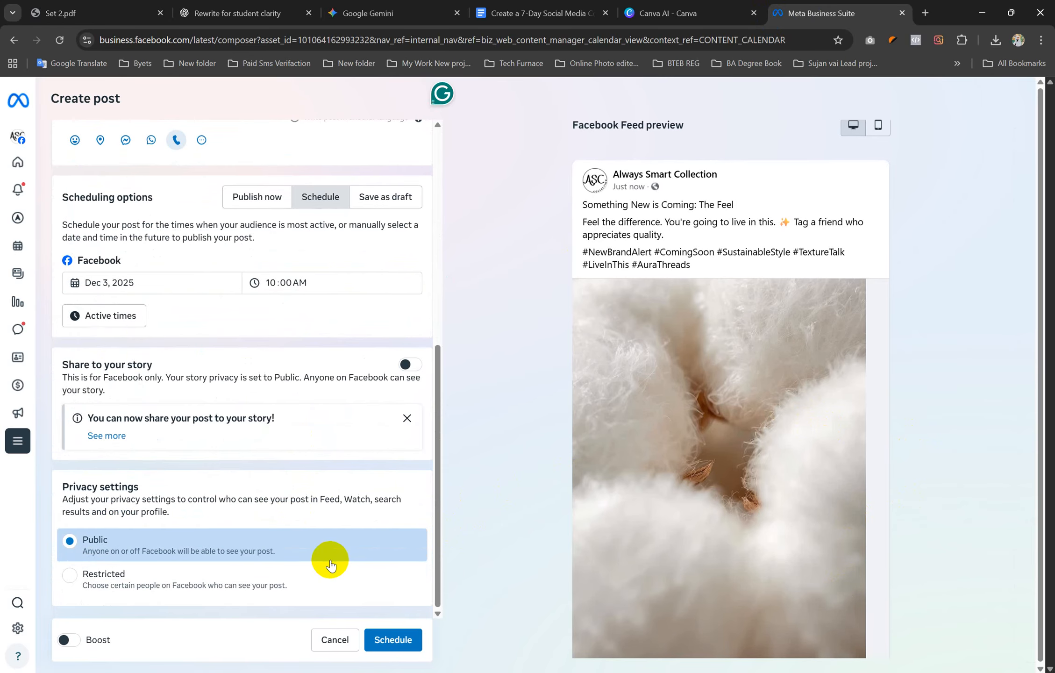
{"action": "scroll", "coordinate": [327, 551], "scroll_direction": "up", "scroll_amount": 8}
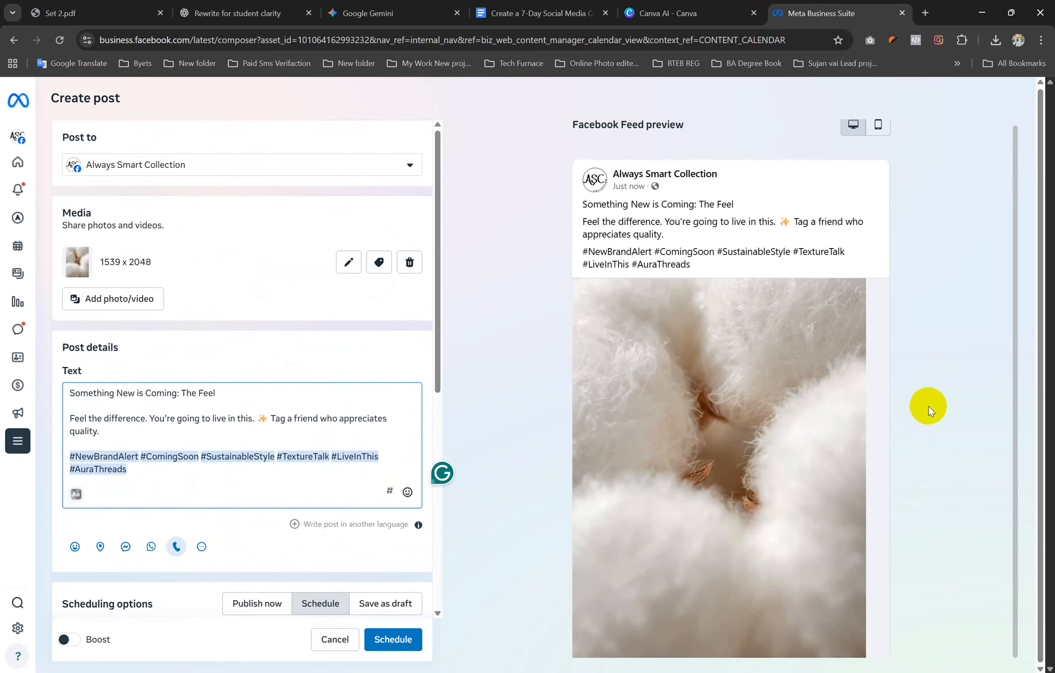
Step: Check the Facebook feed preview in the mobile layout with the full caption expanded, and return to the desktop preview
{"action": "left_click", "coordinate": [880, 127]}
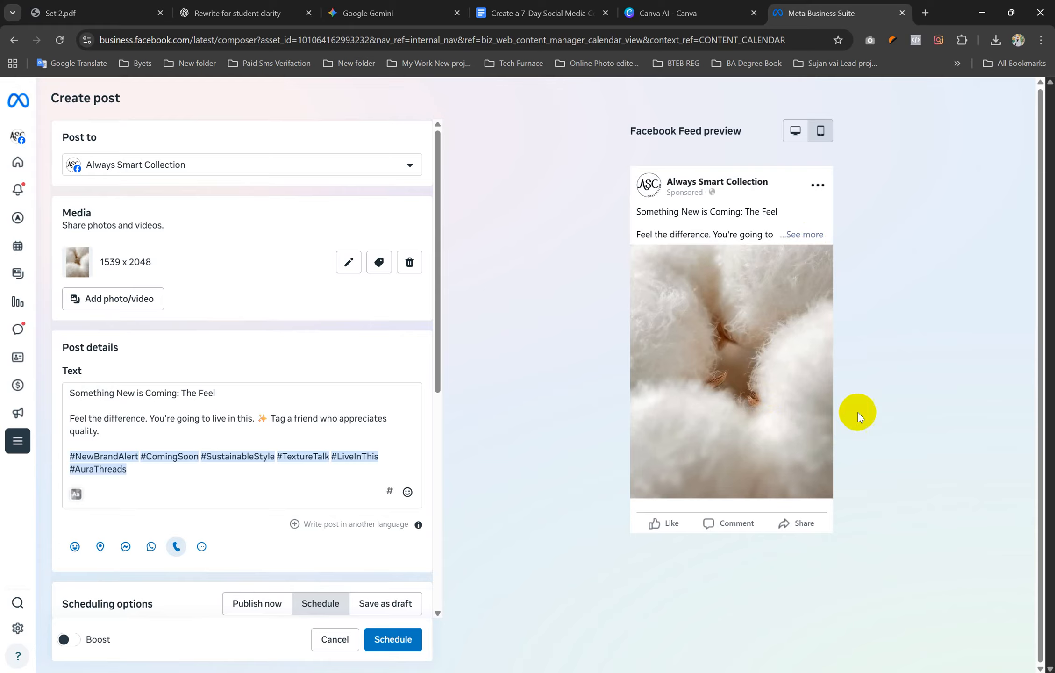
{"action": "left_click", "coordinate": [805, 234]}
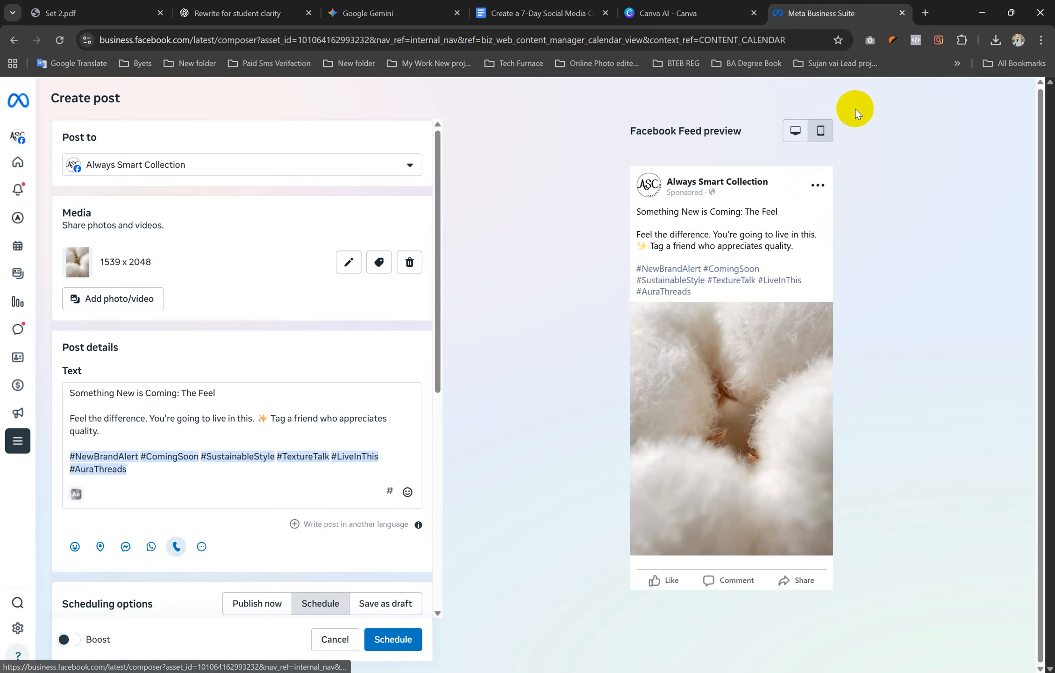
{"action": "left_click", "coordinate": [796, 131]}
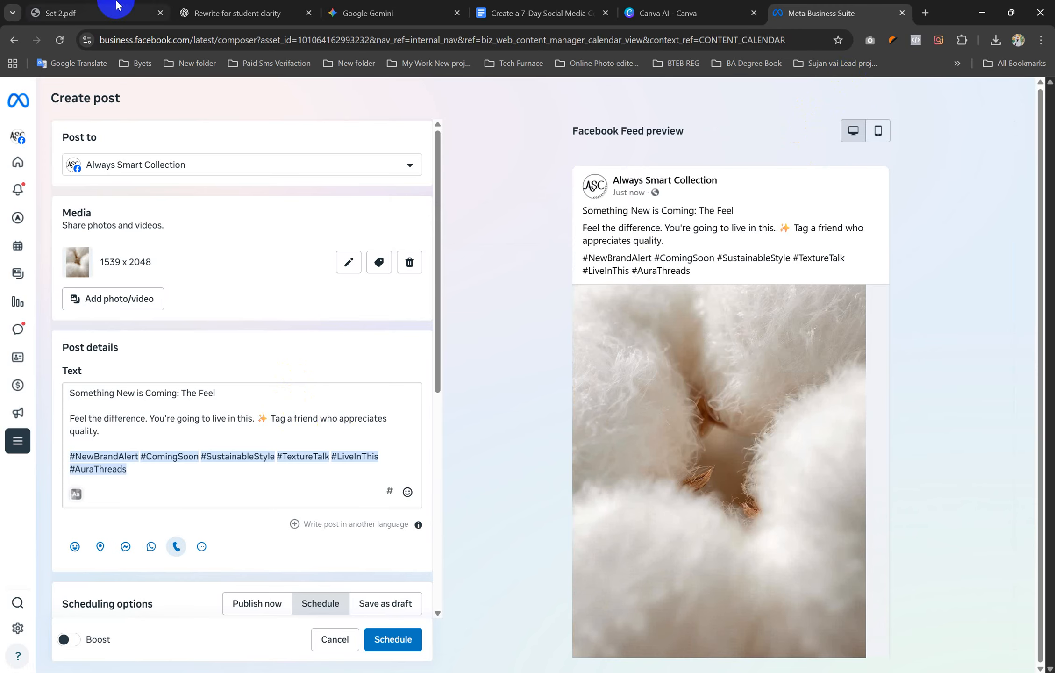
Step: Examine the instruction about taking screenshots of each step in Set 2.pdf
{"action": "left_click", "coordinate": [60, 6]}
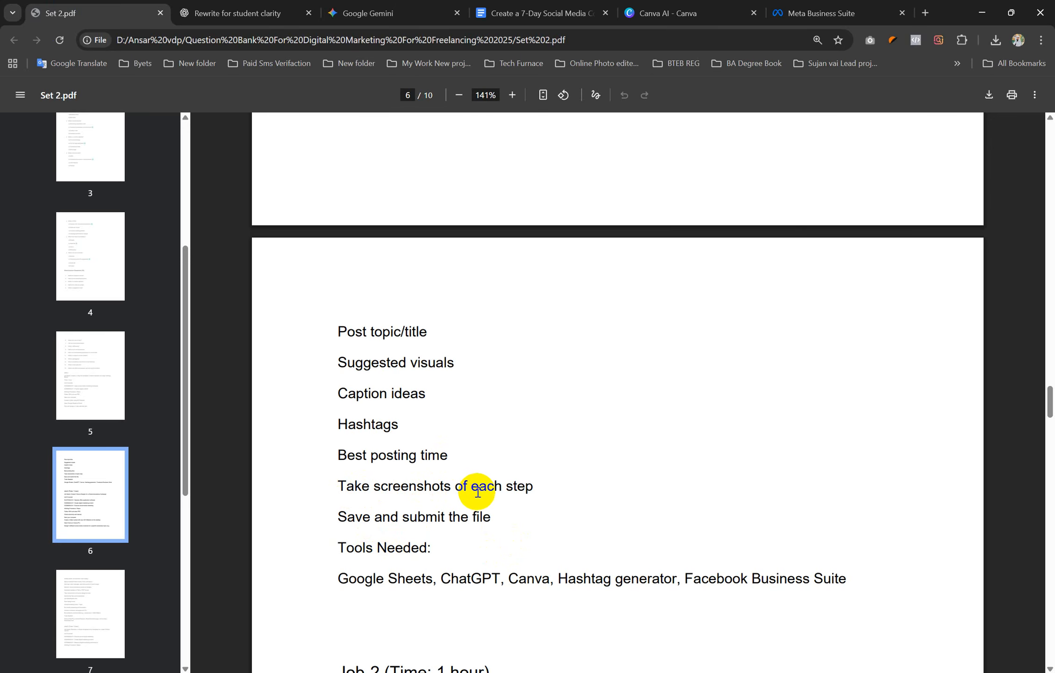
{"action": "left_click_drag", "start_coordinate": [537, 488], "coordinate": [341, 488]}
{"action": "left_click", "coordinate": [460, 486]}
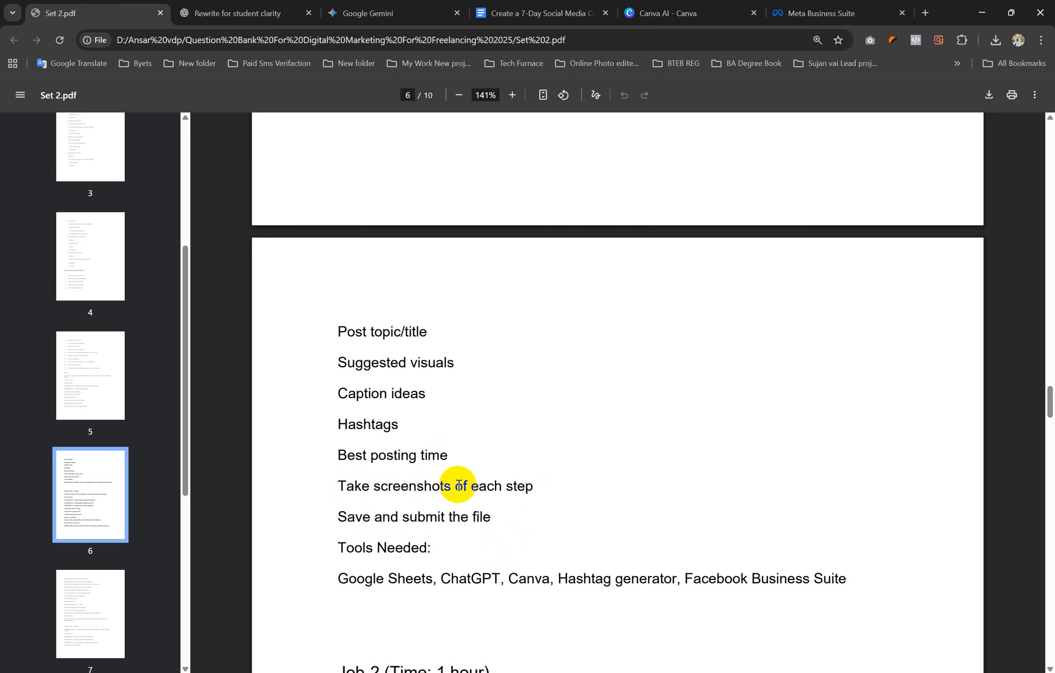
Step: Switch back to Meta Business Suite and capture a screenshot area covering the whole Create post page with its feed preview
{"action": "left_click", "coordinate": [814, 6]}
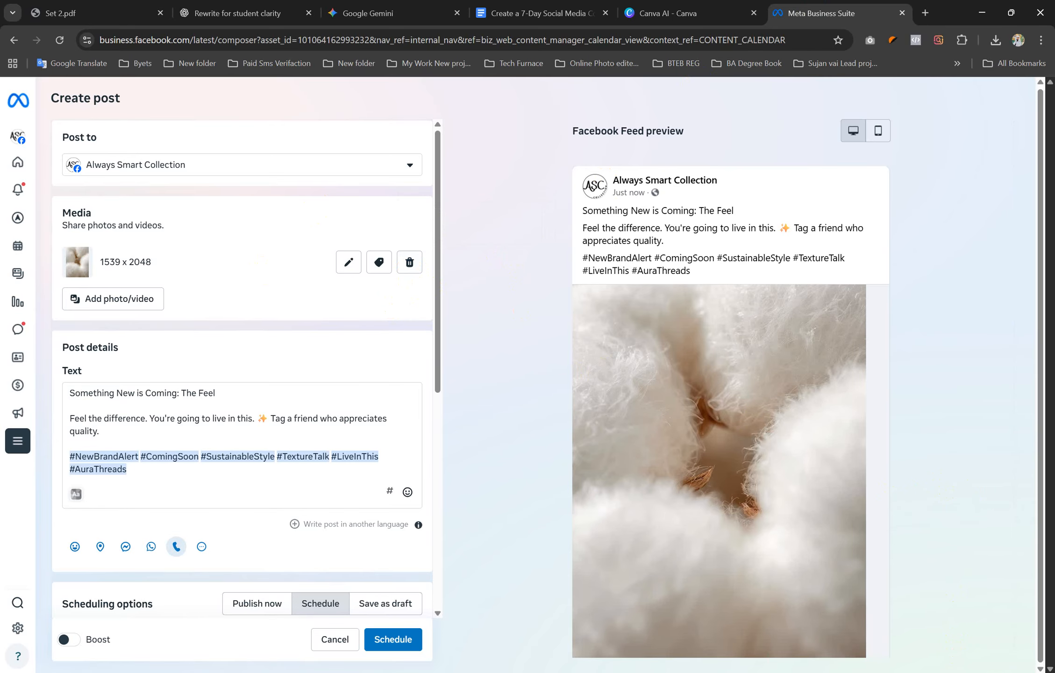
{"action": "key", "text": "Print"}
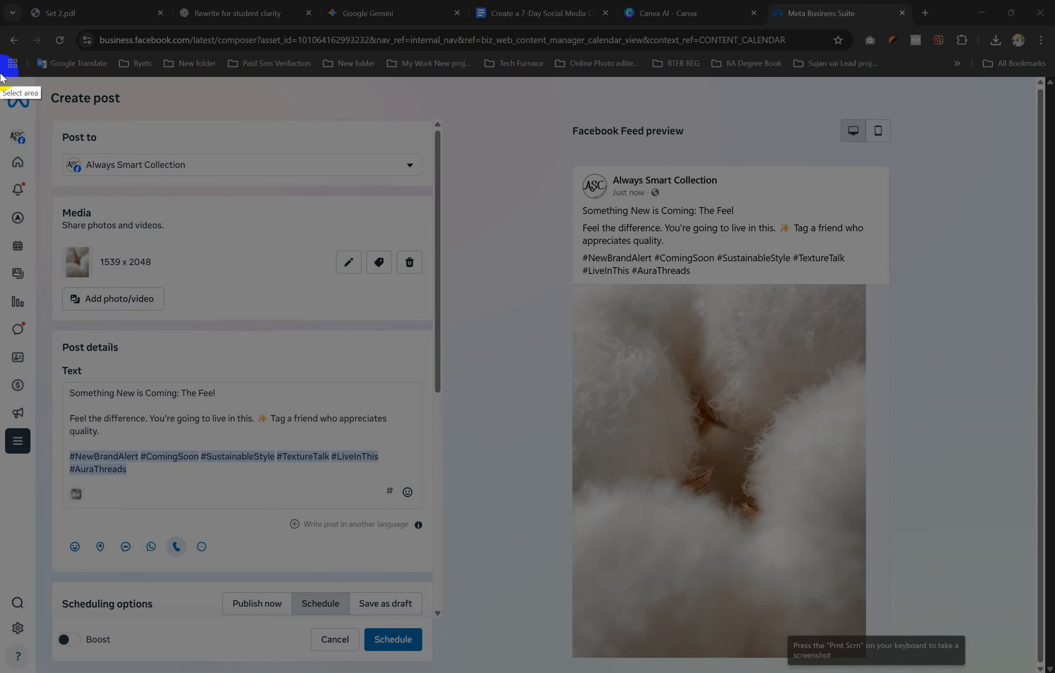
{"action": "mouse_move", "coordinate": [0, 56]}
{"action": "left_mouse_down"}
{"action": "mouse_move", "coordinate": [502, 480]}
{"action": "mouse_move", "coordinate": [872, 571]}
{"action": "mouse_move", "coordinate": [997, 621]}
{"action": "mouse_move", "coordinate": [1028, 666]}
{"action": "left_mouse_up"}
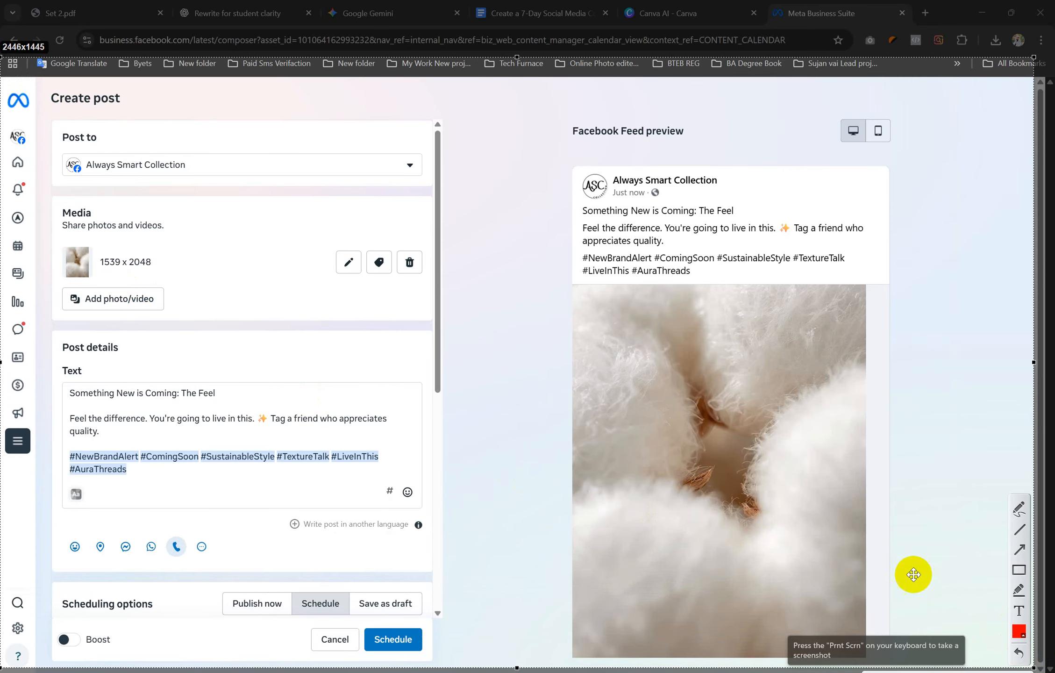
Step: Save the captured Create post screenshot as a JPEG named 3 in the desktop's Job File > job 9 folder
{"action": "key", "text": "ctrl+s"}
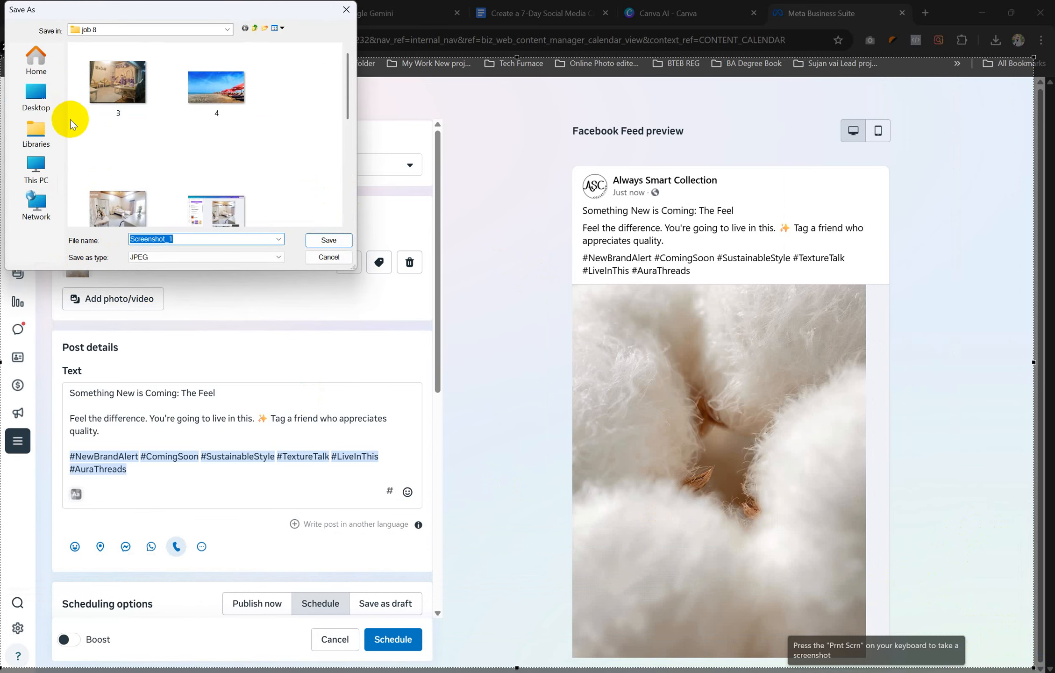
{"action": "left_click", "coordinate": [150, 32]}
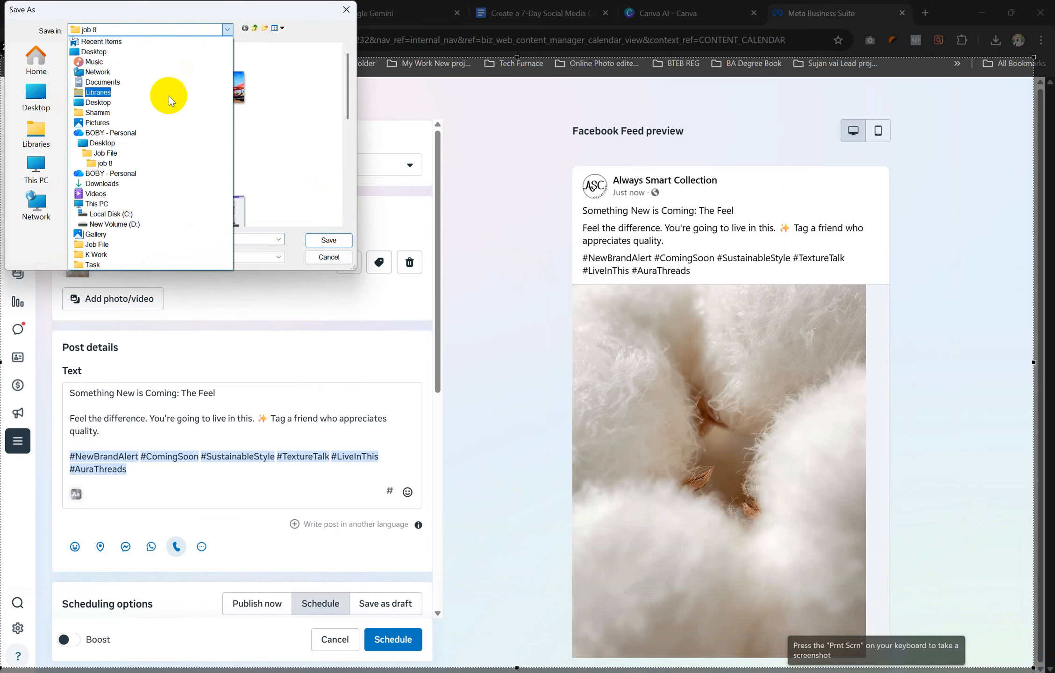
{"action": "left_click", "coordinate": [109, 51]}
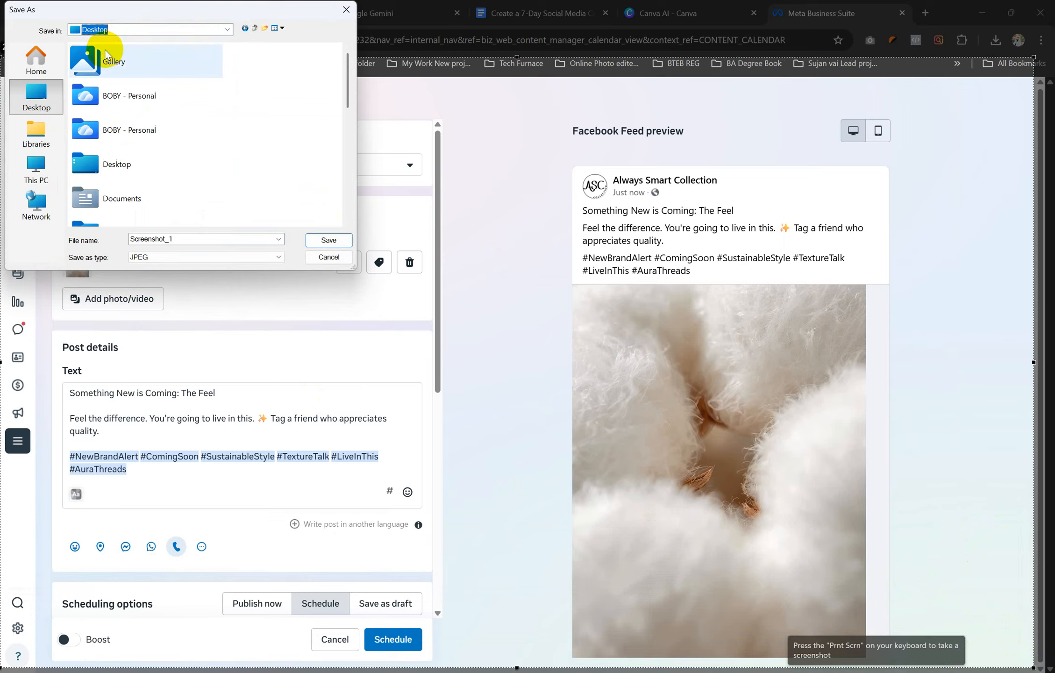
{"action": "scroll", "coordinate": [187, 122], "scroll_direction": "down", "scroll_amount": 3}
{"action": "scroll", "coordinate": [179, 117], "scroll_direction": "up", "scroll_amount": 1}
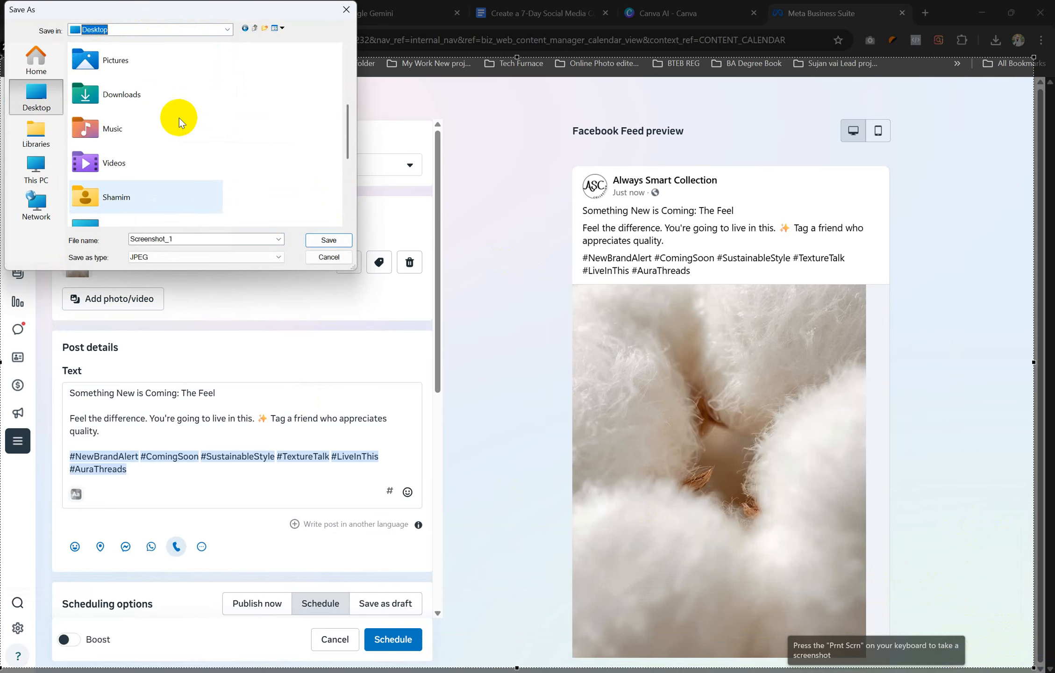
{"action": "scroll", "coordinate": [161, 109], "scroll_direction": "down", "scroll_amount": 2}
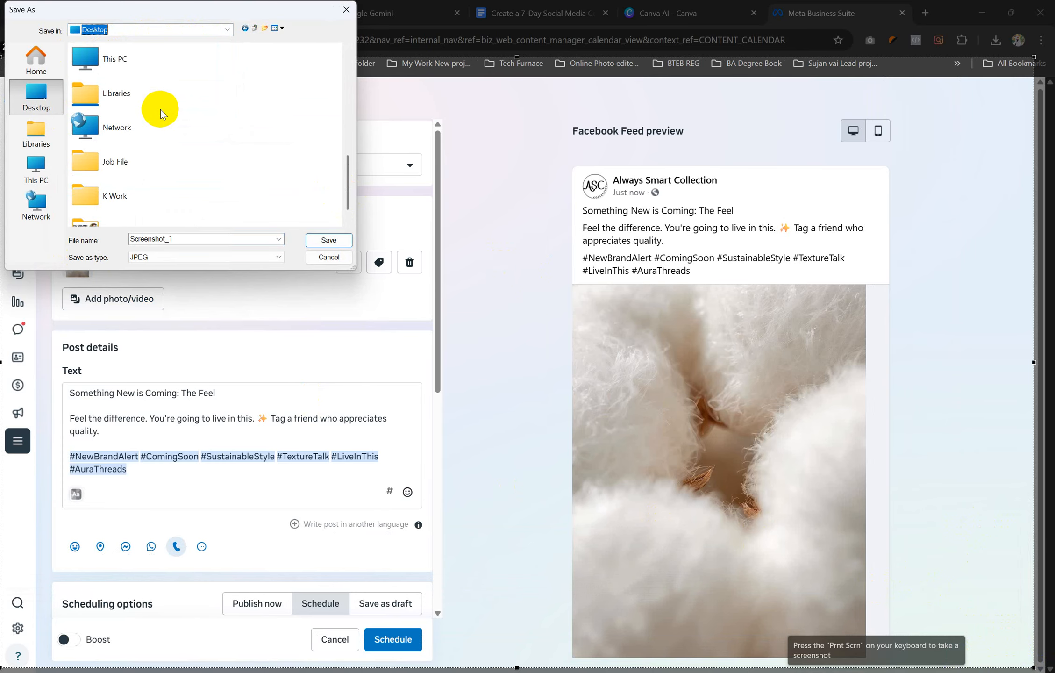
{"action": "left_click", "coordinate": [160, 110]}
{"action": "scroll", "coordinate": [160, 112], "scroll_direction": "down", "scroll_amount": 1}
{"action": "scroll", "coordinate": [158, 113], "scroll_direction": "up", "scroll_amount": 2}
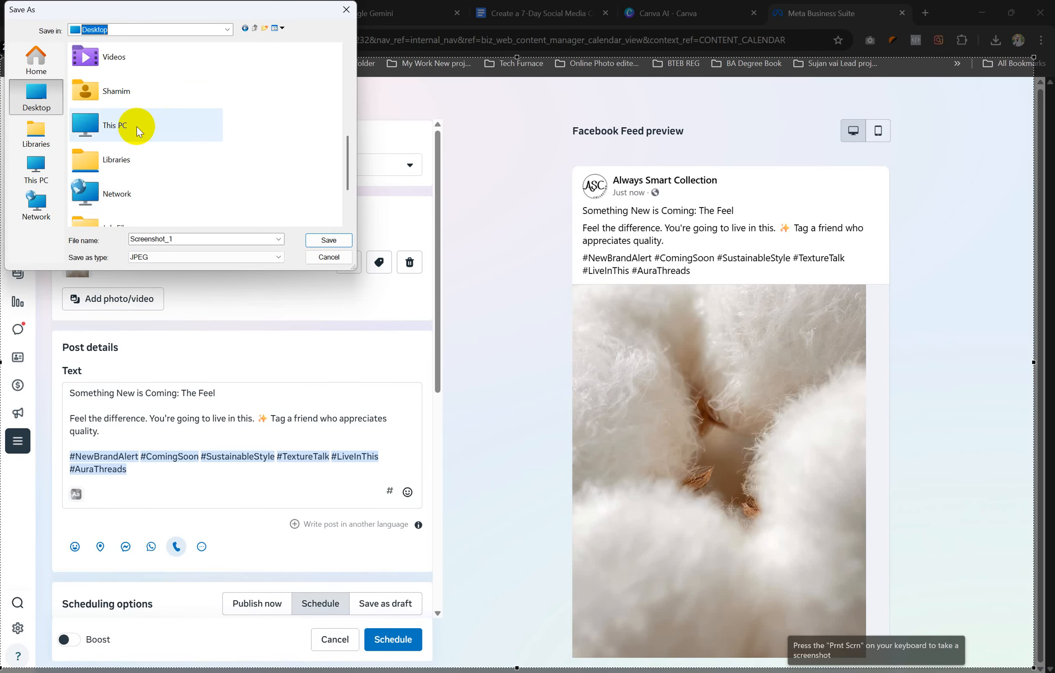
{"action": "scroll", "coordinate": [159, 111], "scroll_direction": "down", "scroll_amount": 1}
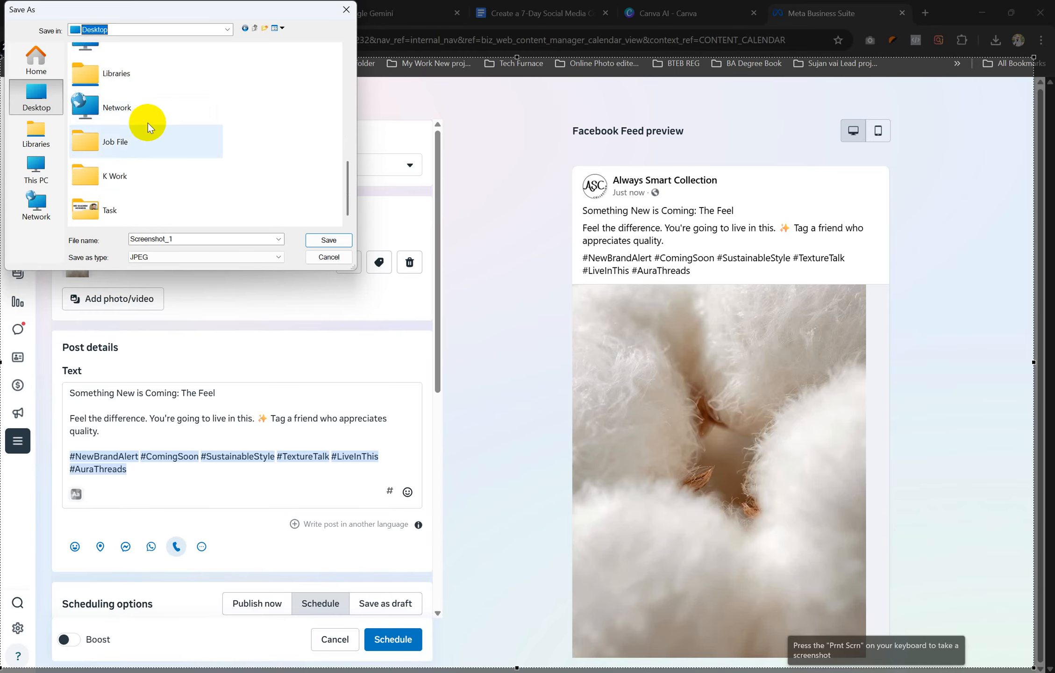
{"action": "double_click", "coordinate": [123, 141]}
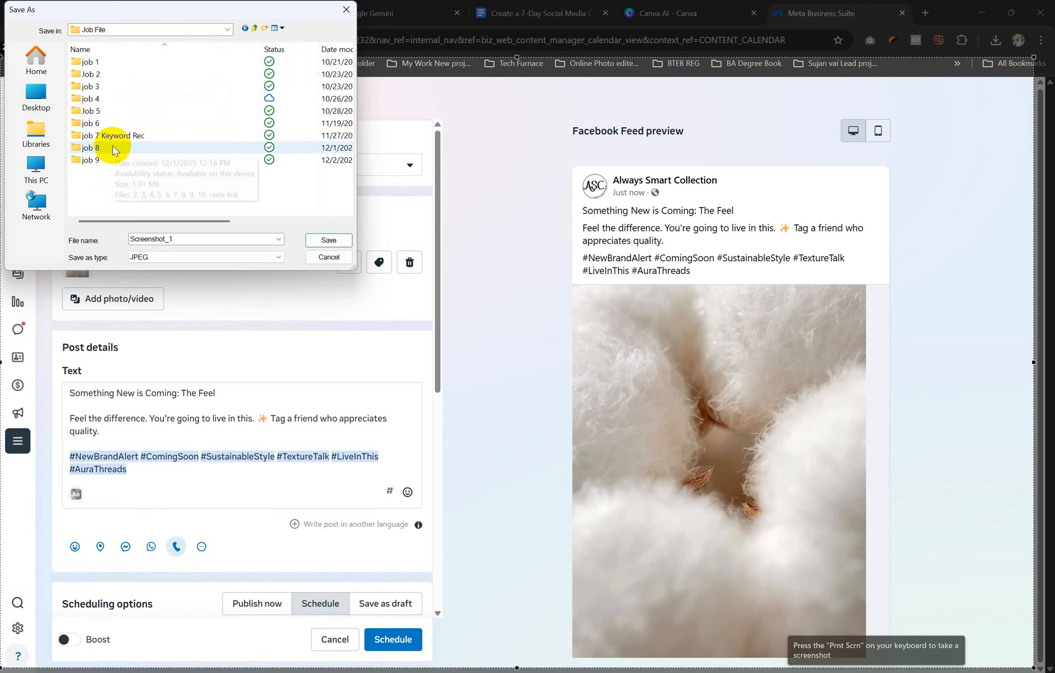
{"action": "double_click", "coordinate": [99, 160]}
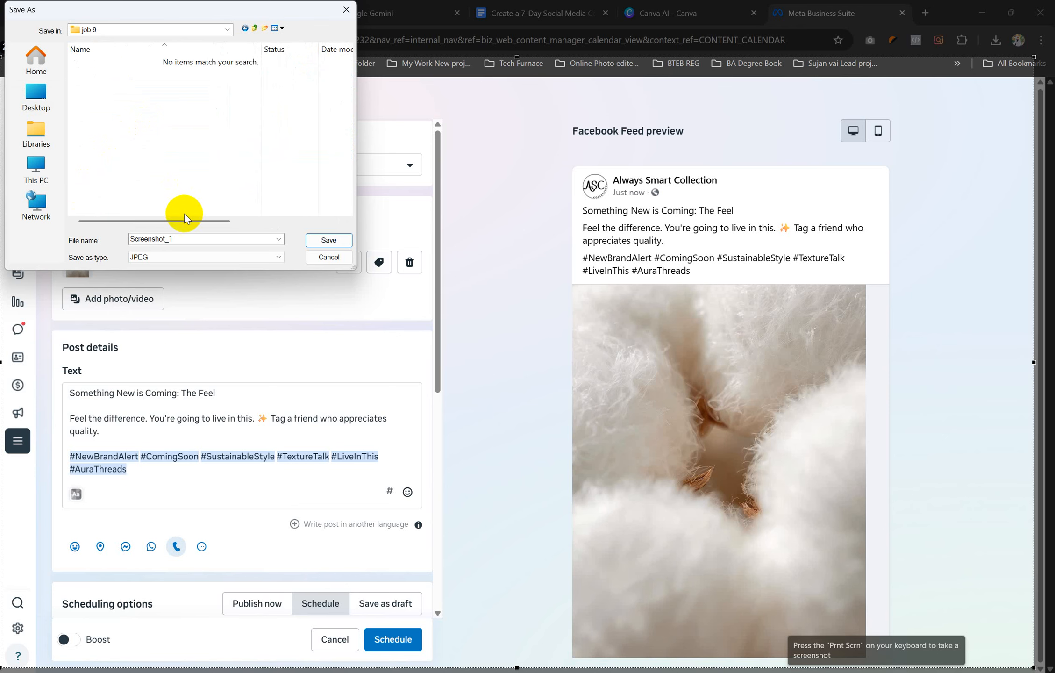
{"action": "double_click", "coordinate": [184, 239]}
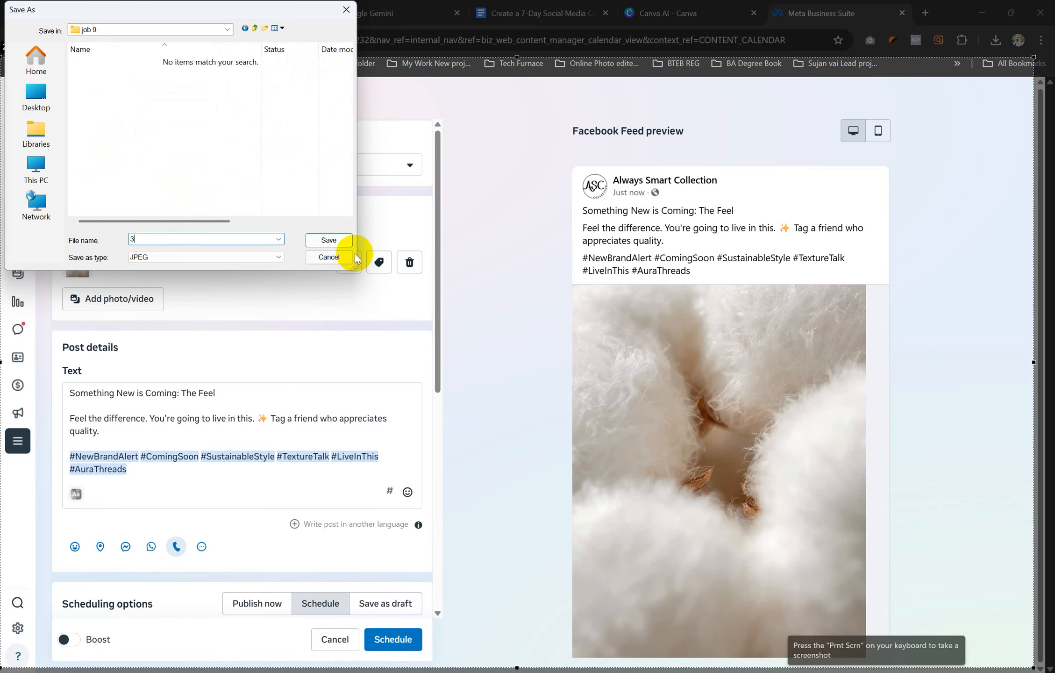
{"action": "left_click", "coordinate": [329, 240]}
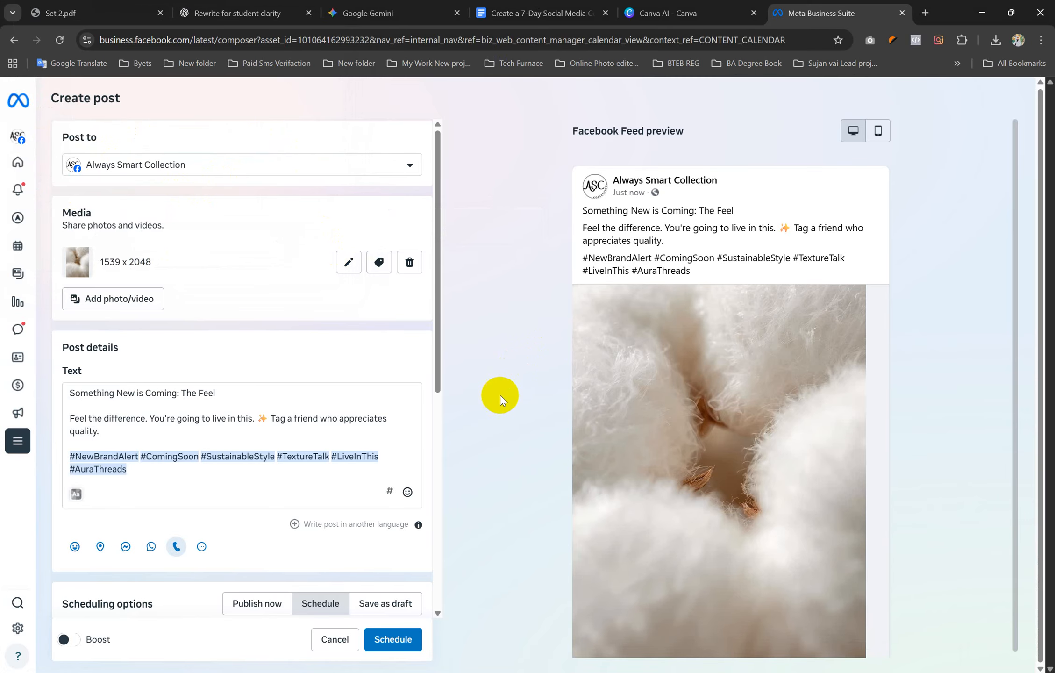
Step: Schedule the Day 1 post, dismiss the mobile app promotion, and leave the composer for the Planner, discarding changes
{"action": "left_click", "coordinate": [407, 637]}
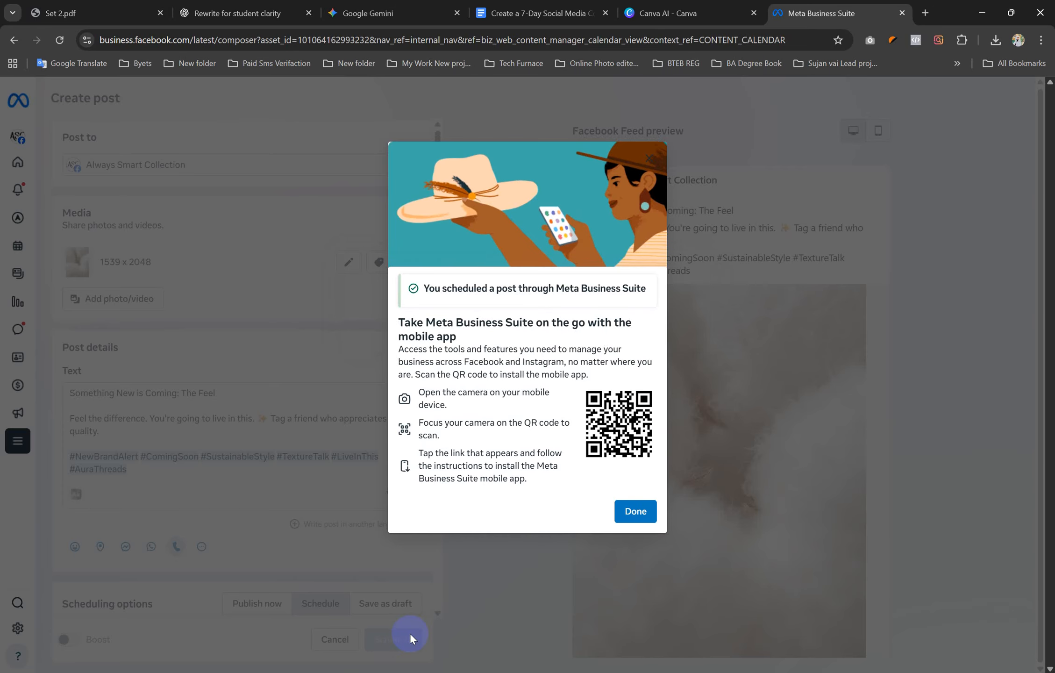
{"action": "left_click", "coordinate": [626, 524]}
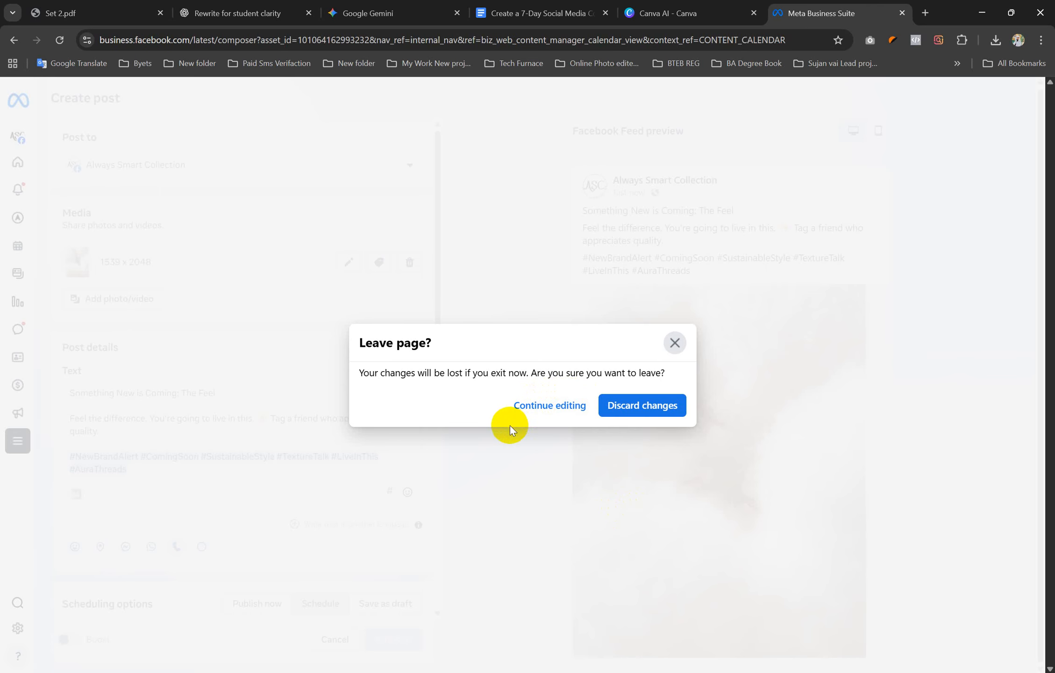
{"action": "left_click", "coordinate": [645, 403]}
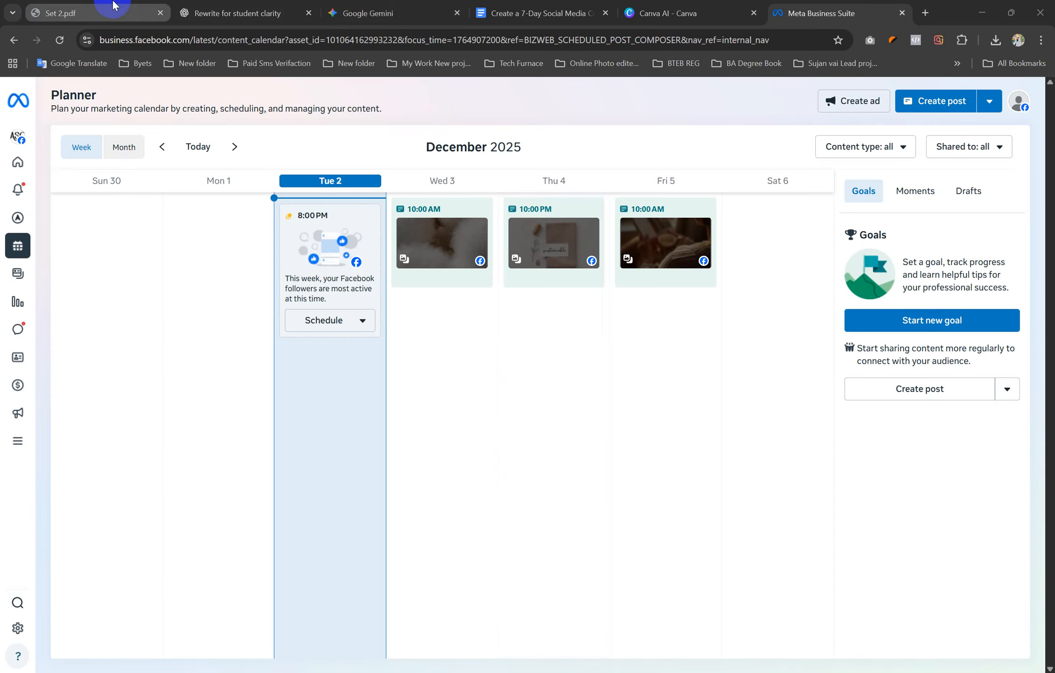
Step: Switch to Set 2.pdf and review the working procedure's instruction about opening Google Sheets or Excel
{"action": "left_click", "coordinate": [114, 5]}
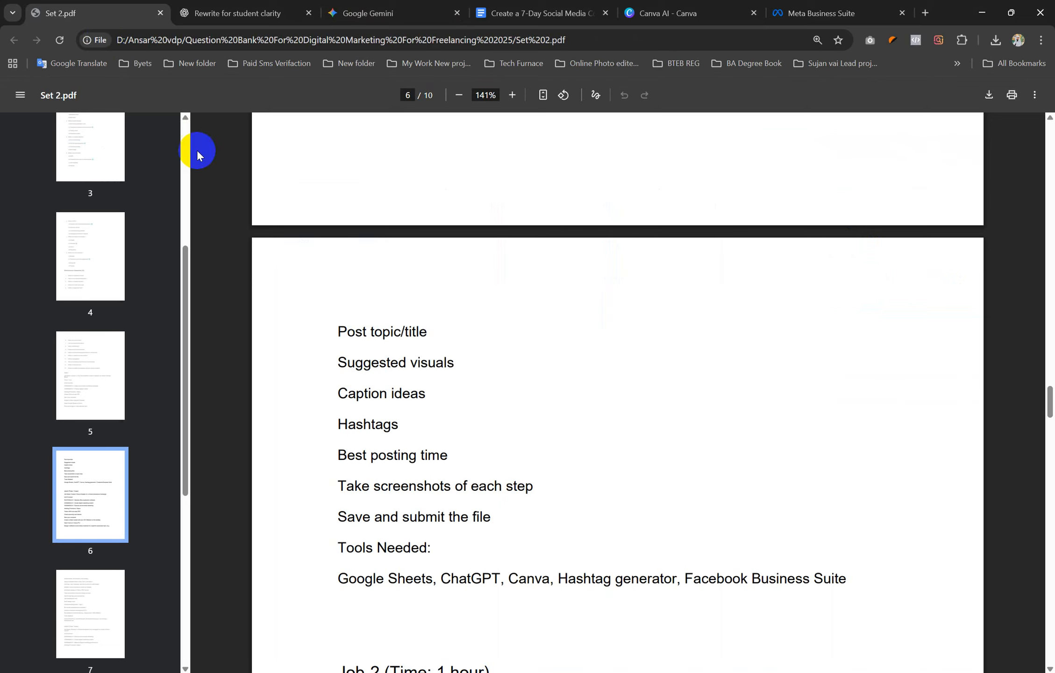
{"action": "scroll", "coordinate": [641, 472], "scroll_direction": "up", "scroll_amount": 8}
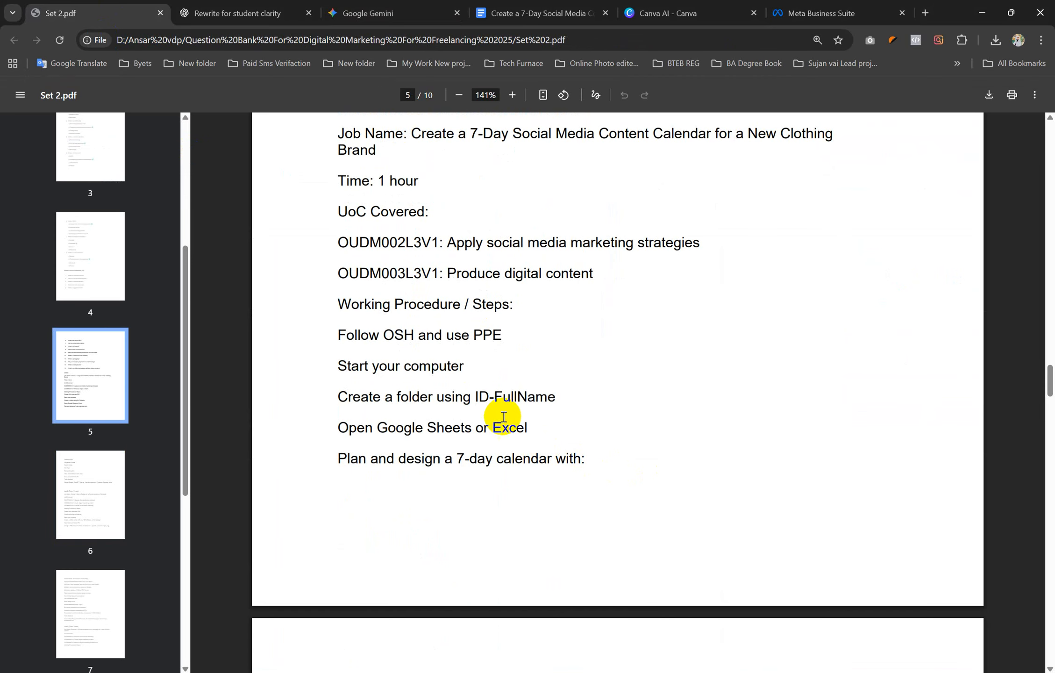
{"action": "left_click_drag", "start_coordinate": [492, 427], "coordinate": [508, 420]}
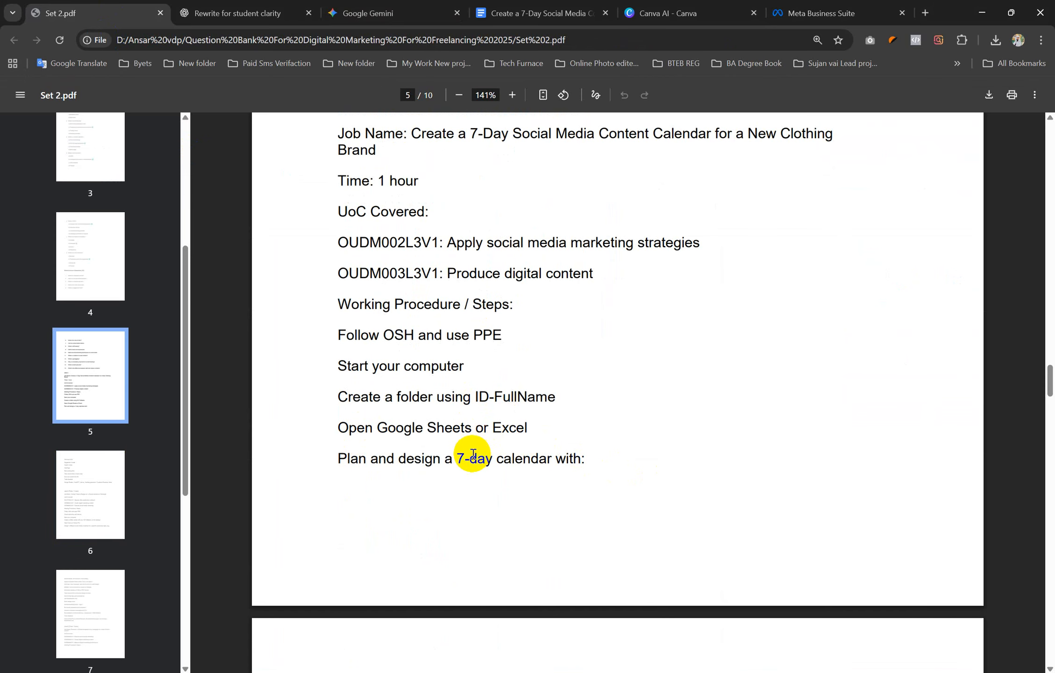
{"action": "left_click_drag", "start_coordinate": [339, 427], "coordinate": [526, 429]}
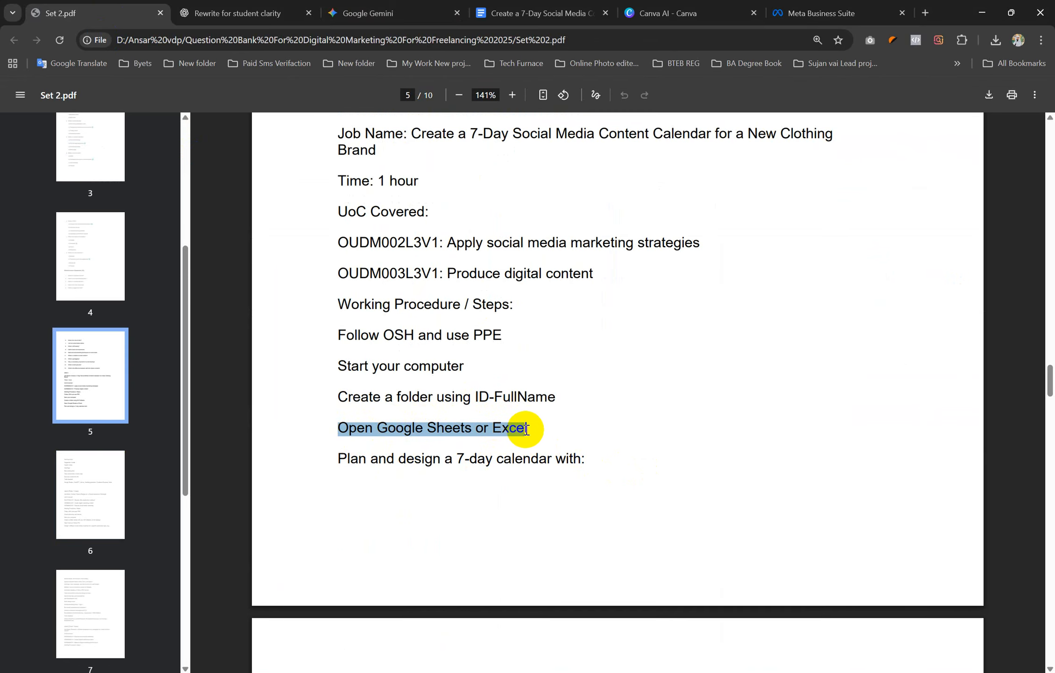
Step: Switch to the Google Docs content calendar, capture its page from the Day 1 table, and save the screenshot as 4 in job 9
{"action": "left_click", "coordinate": [536, 5]}
{"action": "scroll", "coordinate": [537, 414], "scroll_direction": "up", "scroll_amount": 15}
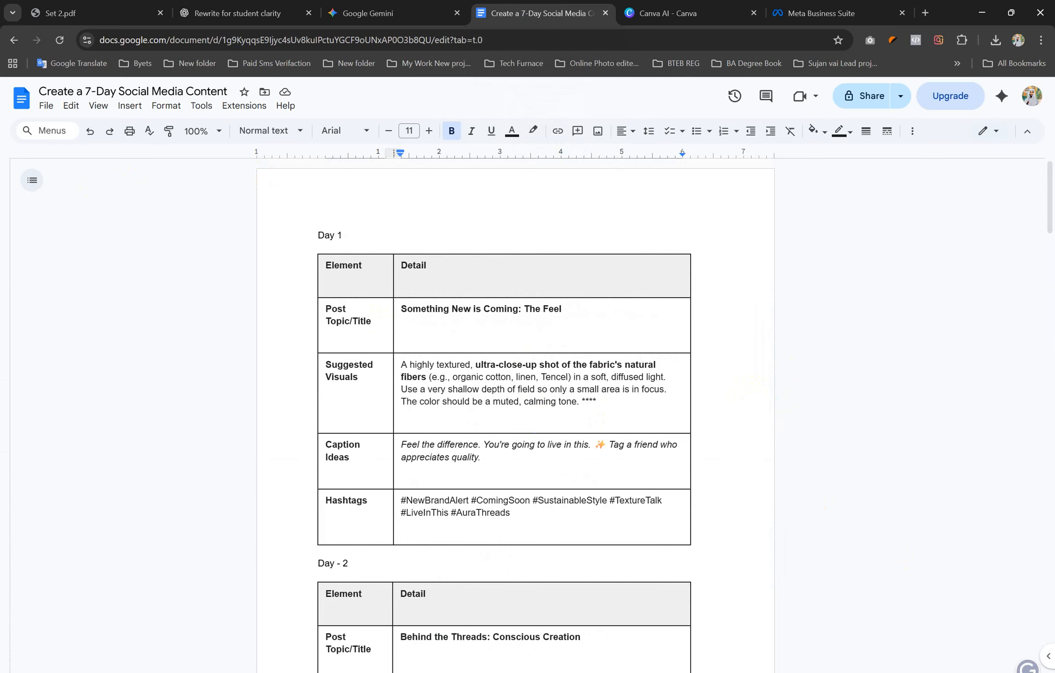
{"action": "key", "text": "Print"}
{"action": "mouse_move", "coordinate": [1, 76]}
{"action": "left_mouse_down"}
{"action": "mouse_move", "coordinate": [973, 571]}
{"action": "mouse_move", "coordinate": [1051, 641]}
{"action": "mouse_move", "coordinate": [1044, 656]}
{"action": "left_mouse_up"}
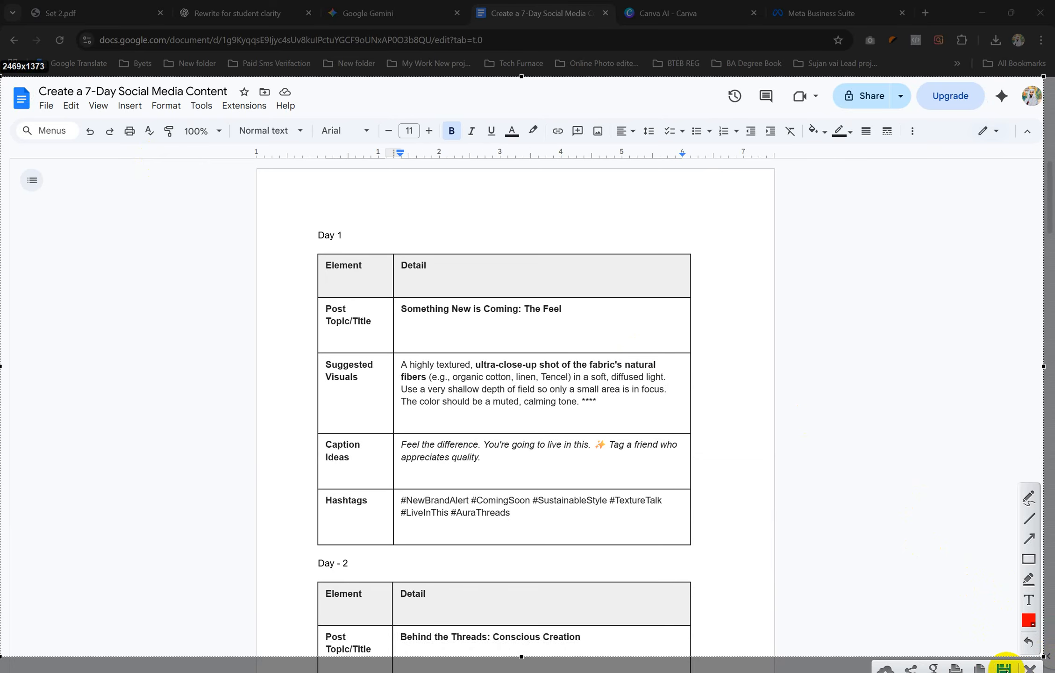
{"action": "left_click", "coordinate": [1004, 668]}
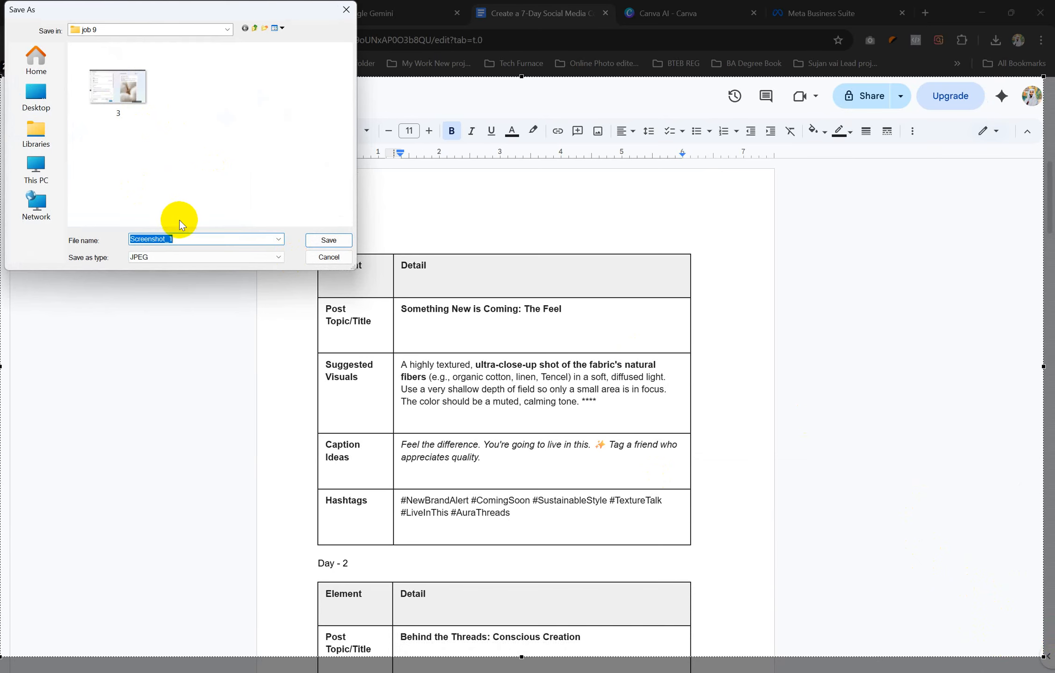
{"action": "type", "text": "4"}
{"action": "left_click", "coordinate": [327, 240]}
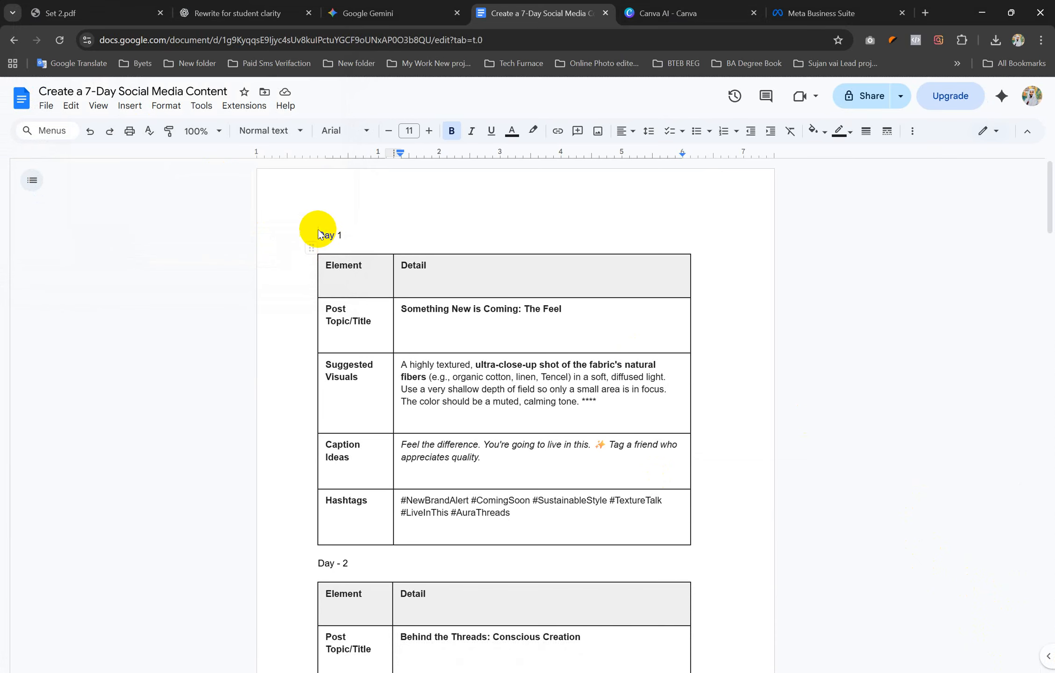
Step: Check the 7-day calendar instruction in Set 2.pdf against the Day 1 table in the Google Docs content calendar
{"action": "left_click", "coordinate": [140, 13]}
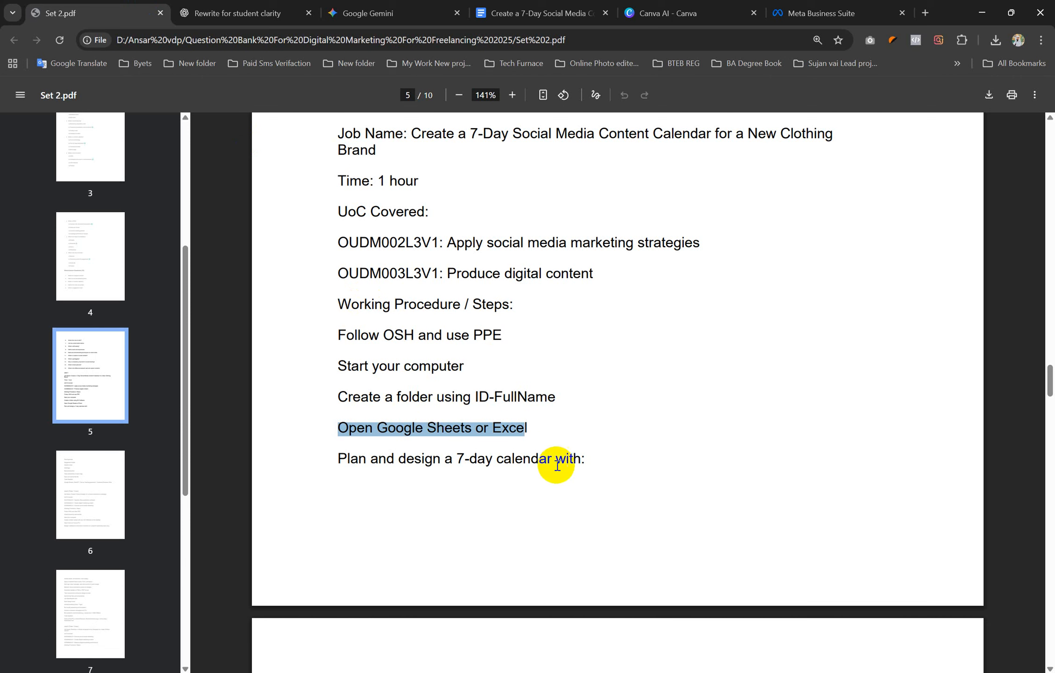
{"action": "left_click", "coordinate": [455, 435]}
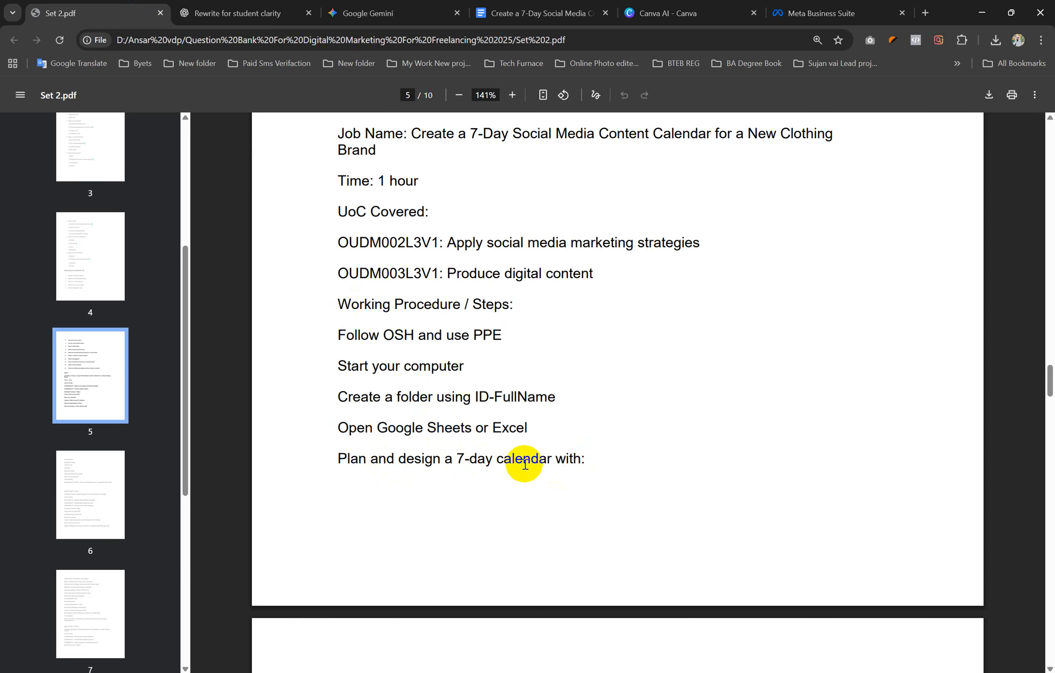
{"action": "left_click", "coordinate": [426, 19]}
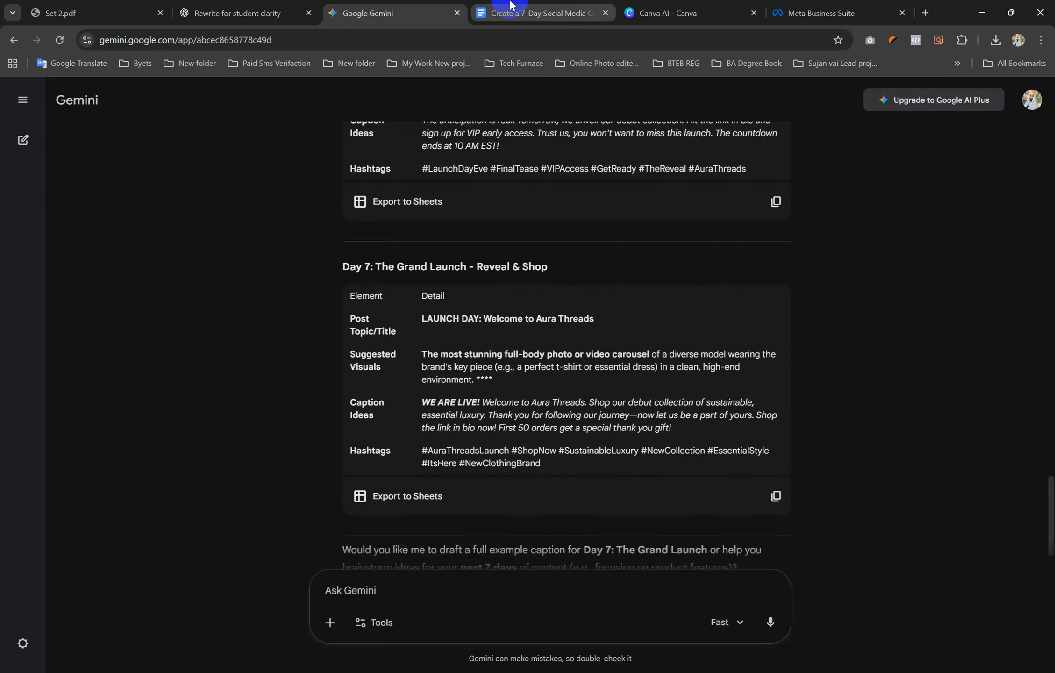
{"action": "left_click", "coordinate": [510, 13]}
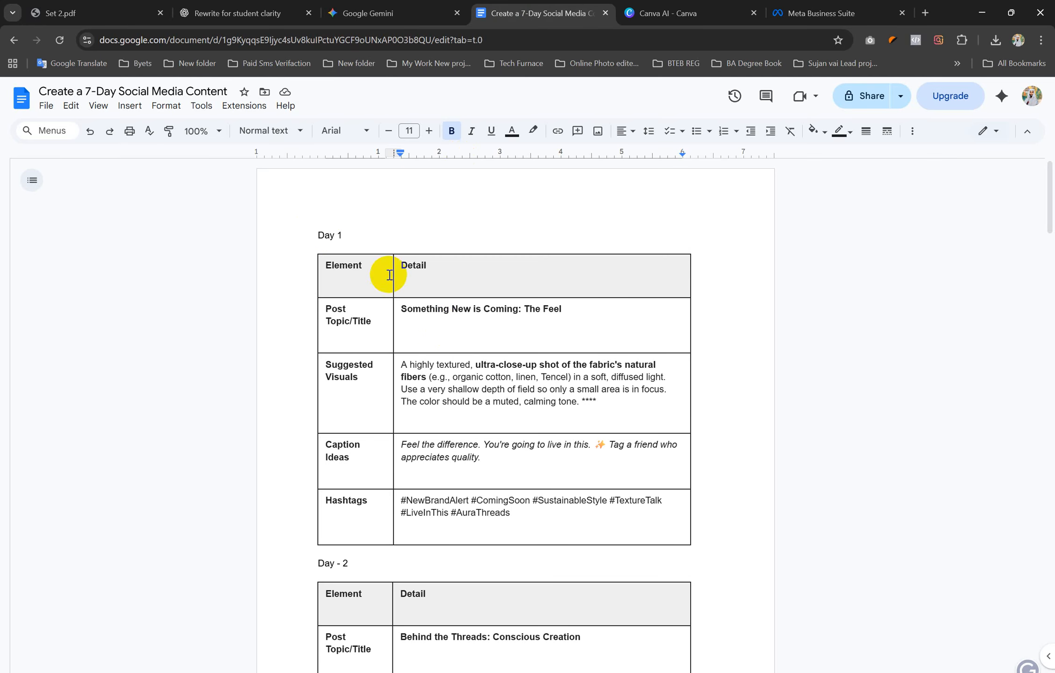
{"action": "double_click", "coordinate": [346, 268]}
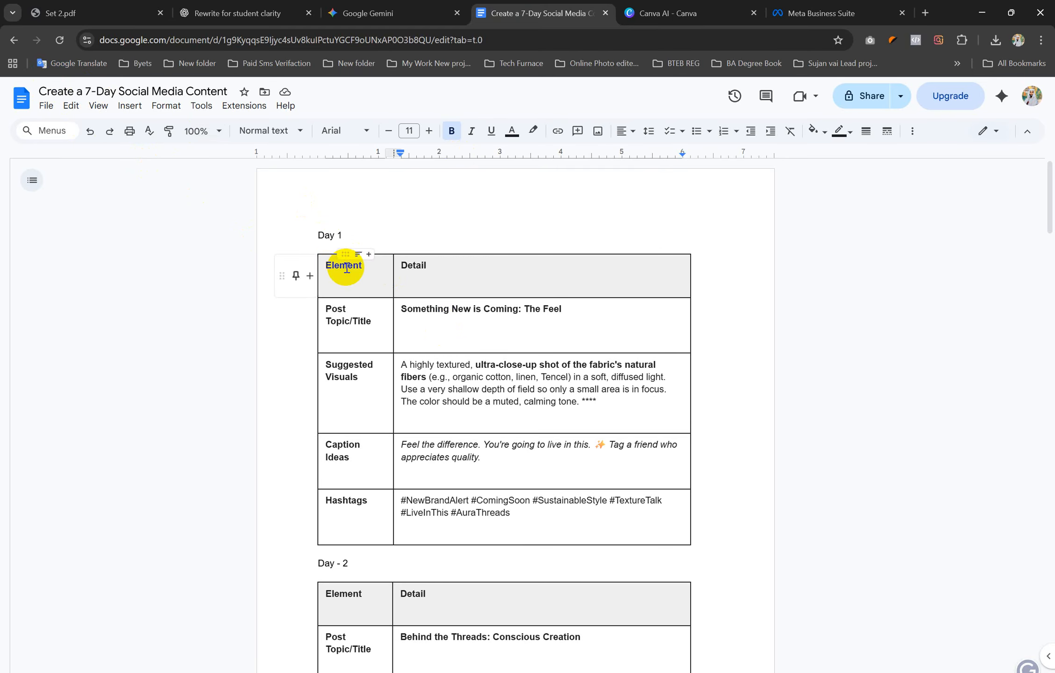
{"action": "left_click", "coordinate": [347, 267]}
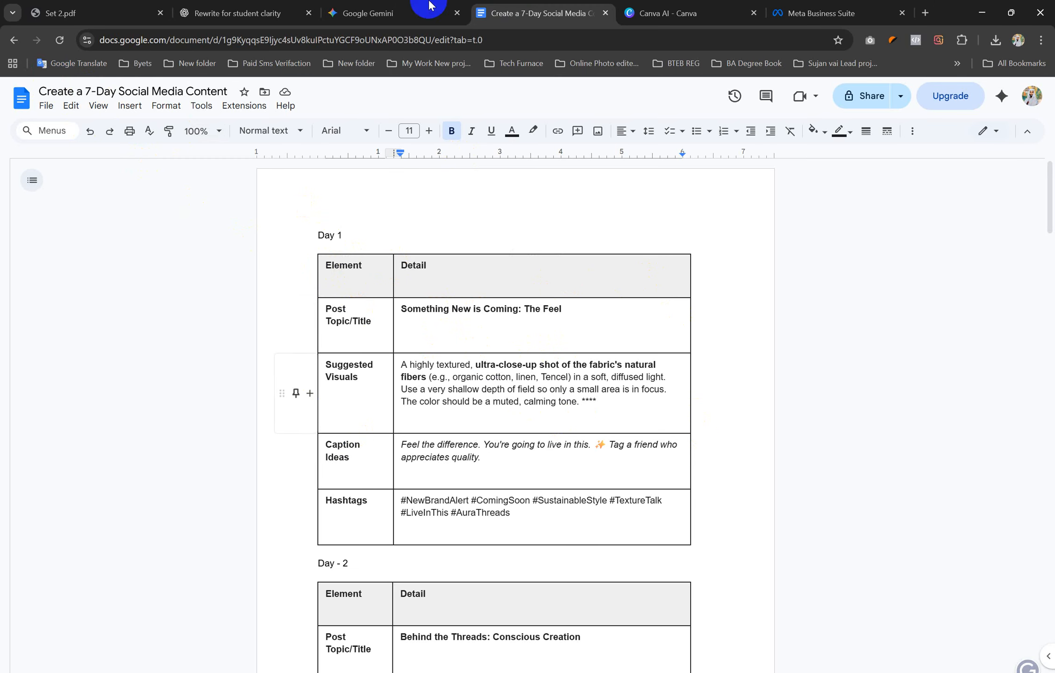
Step: Return to Set 2.pdf and review the required calendar elements, starting with post topic/title and suggested visuals
{"action": "left_click", "coordinate": [52, 13]}
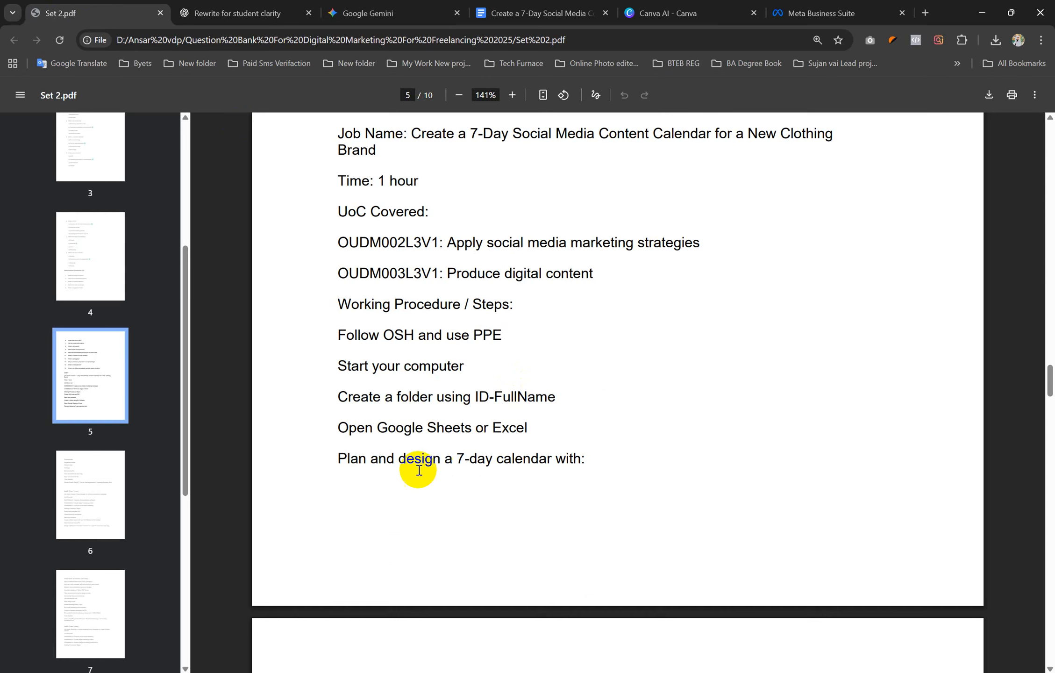
{"action": "scroll", "coordinate": [413, 439], "scroll_direction": "down", "scroll_amount": 6}
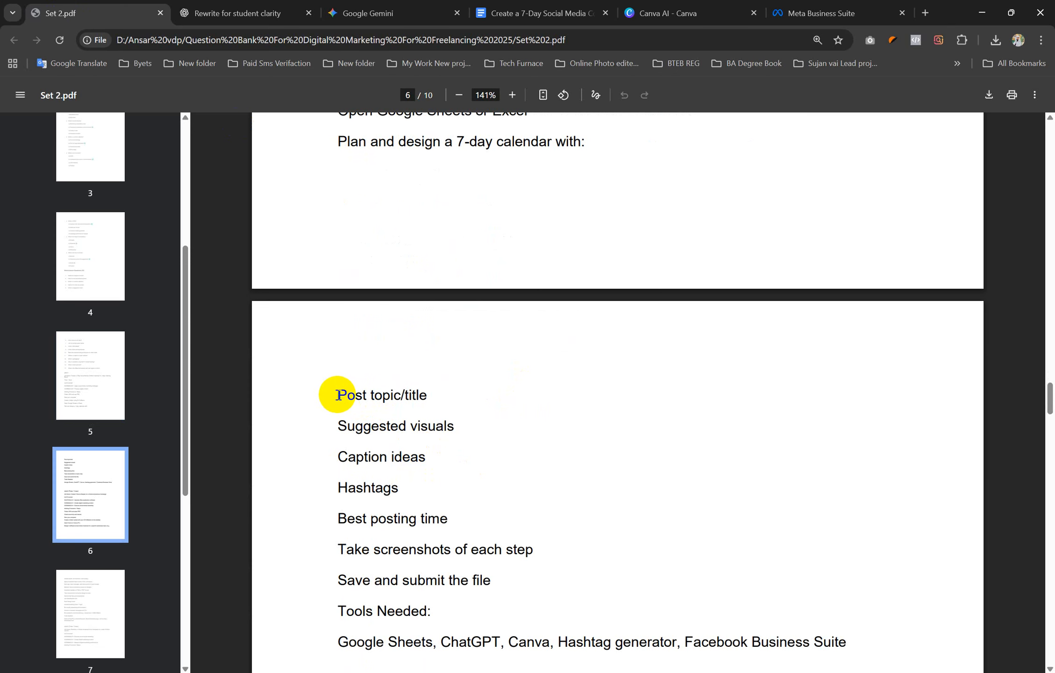
{"action": "left_click_drag", "start_coordinate": [338, 396], "coordinate": [437, 395]}
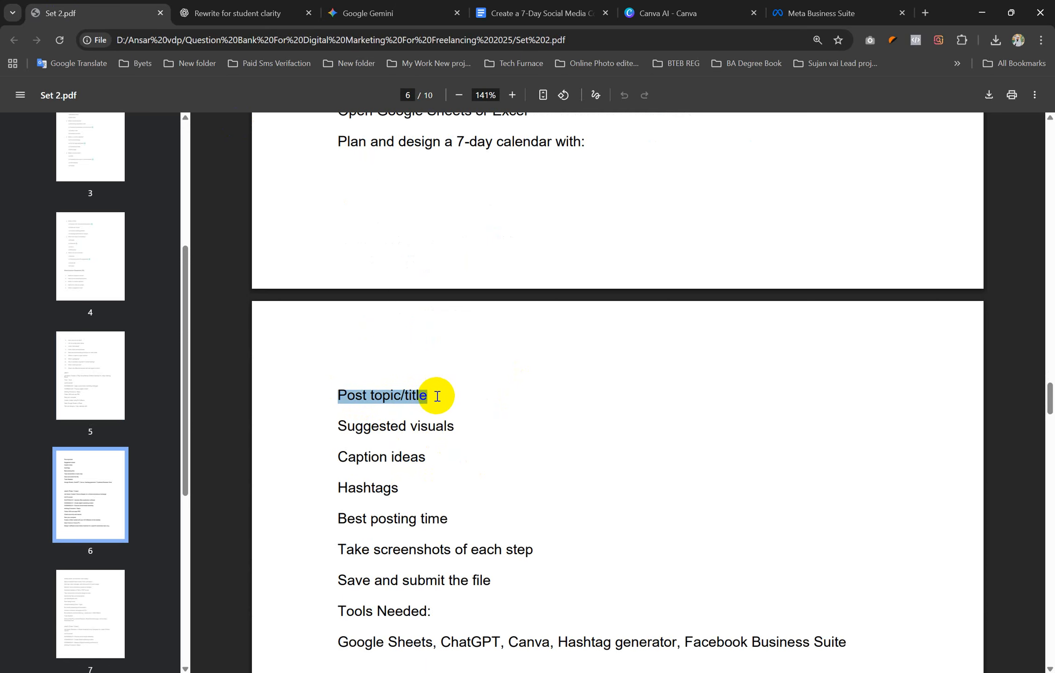
{"action": "scroll", "coordinate": [459, 346], "scroll_direction": "down", "scroll_amount": 1}
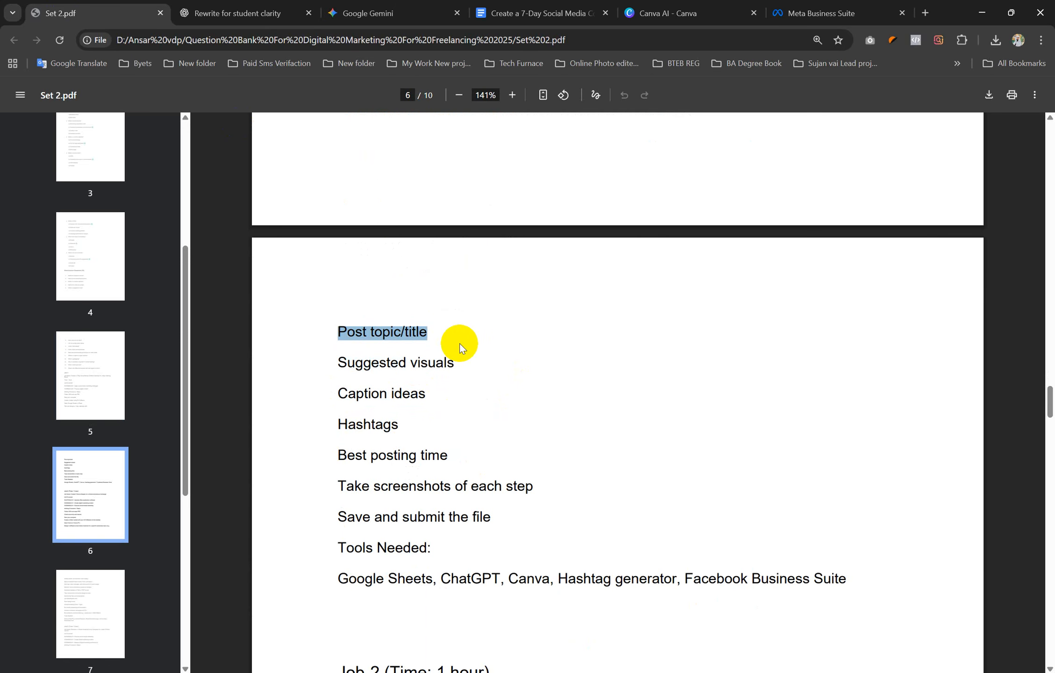
{"action": "double_click", "coordinate": [383, 332]}
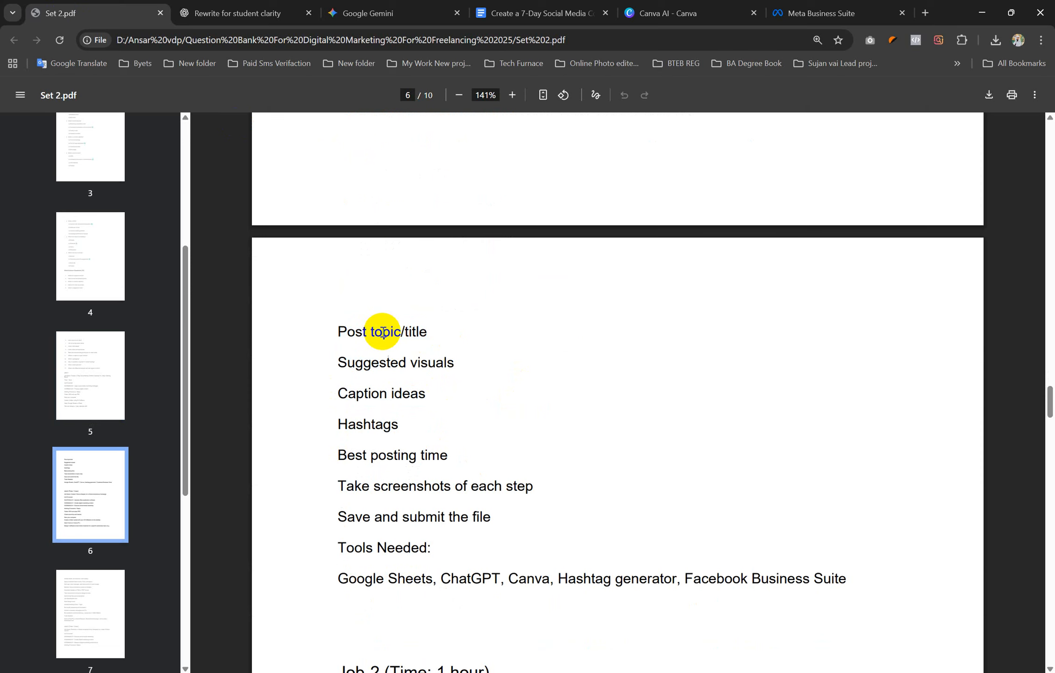
{"action": "left_click_drag", "start_coordinate": [389, 332], "coordinate": [405, 371]}
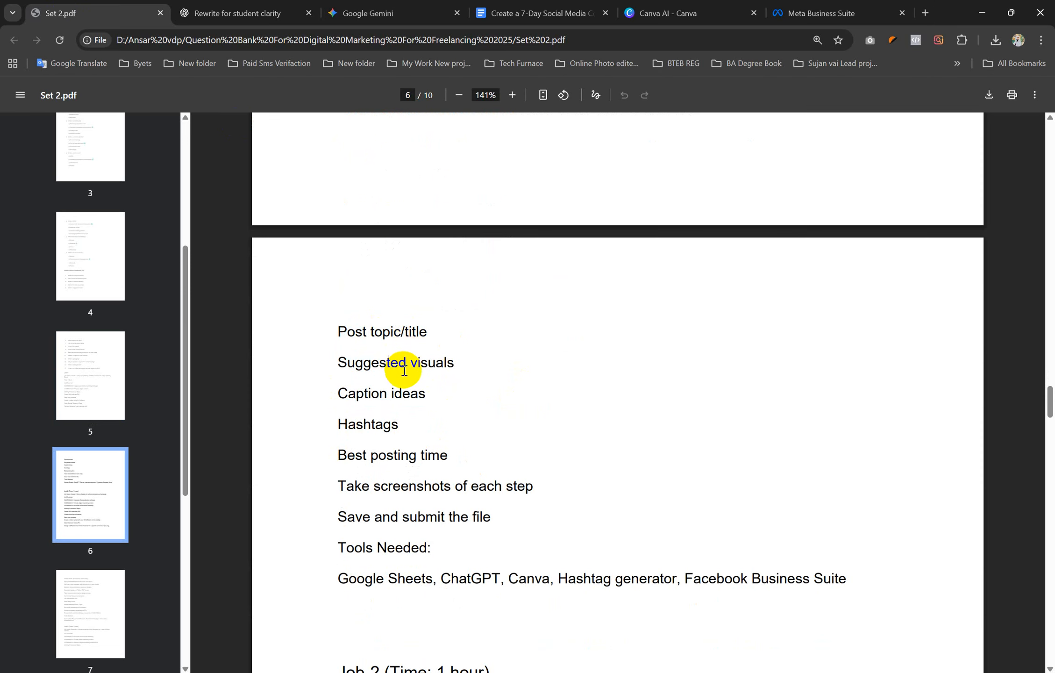
{"action": "left_click", "coordinate": [406, 372]}
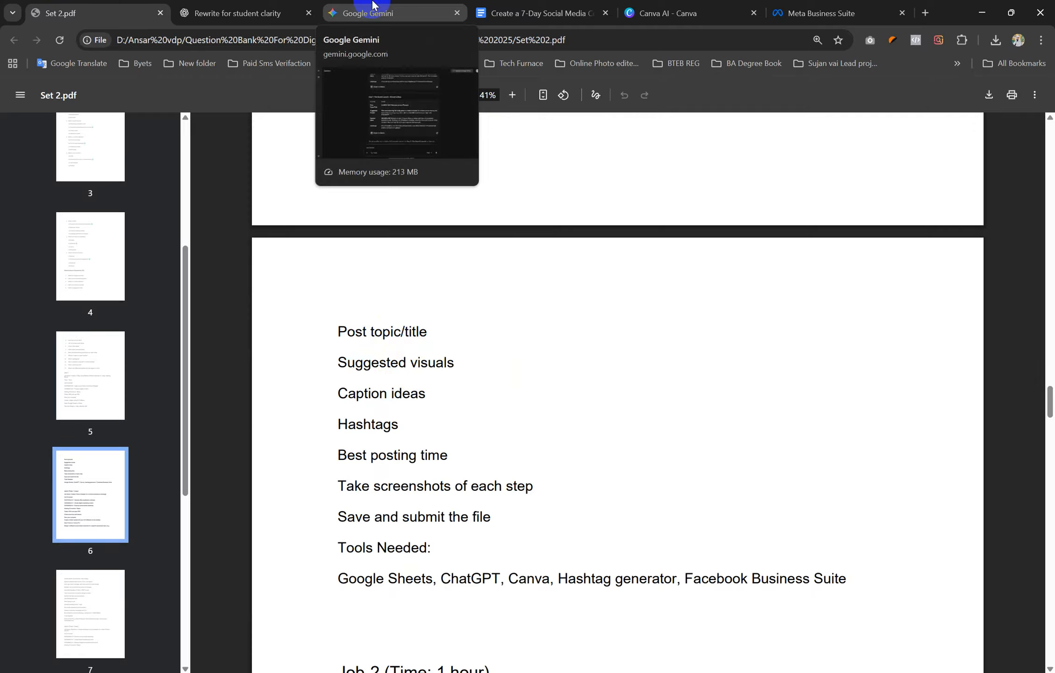
{"action": "left_click", "coordinate": [388, 5]}
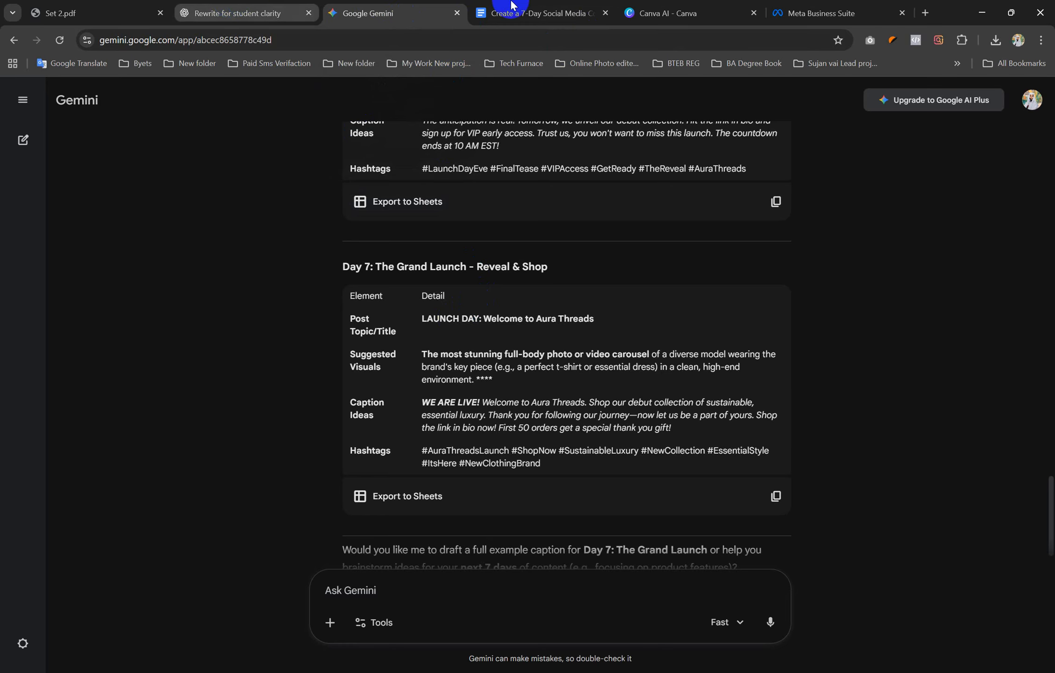
{"action": "left_click", "coordinate": [565, 11]}
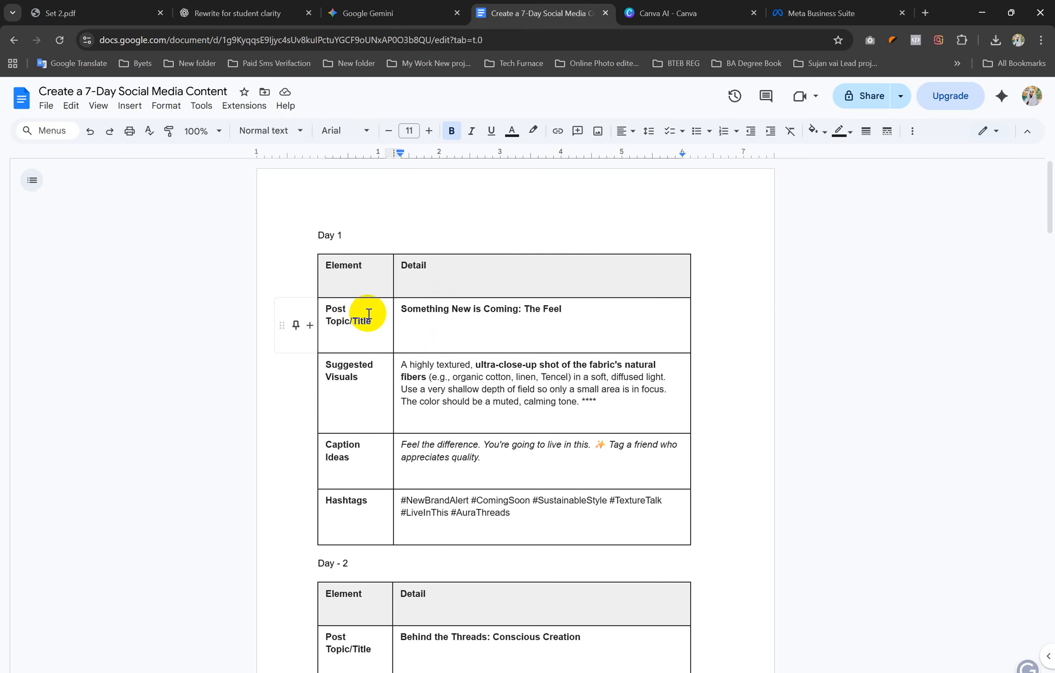
{"action": "left_click_drag", "start_coordinate": [369, 324], "coordinate": [333, 310]}
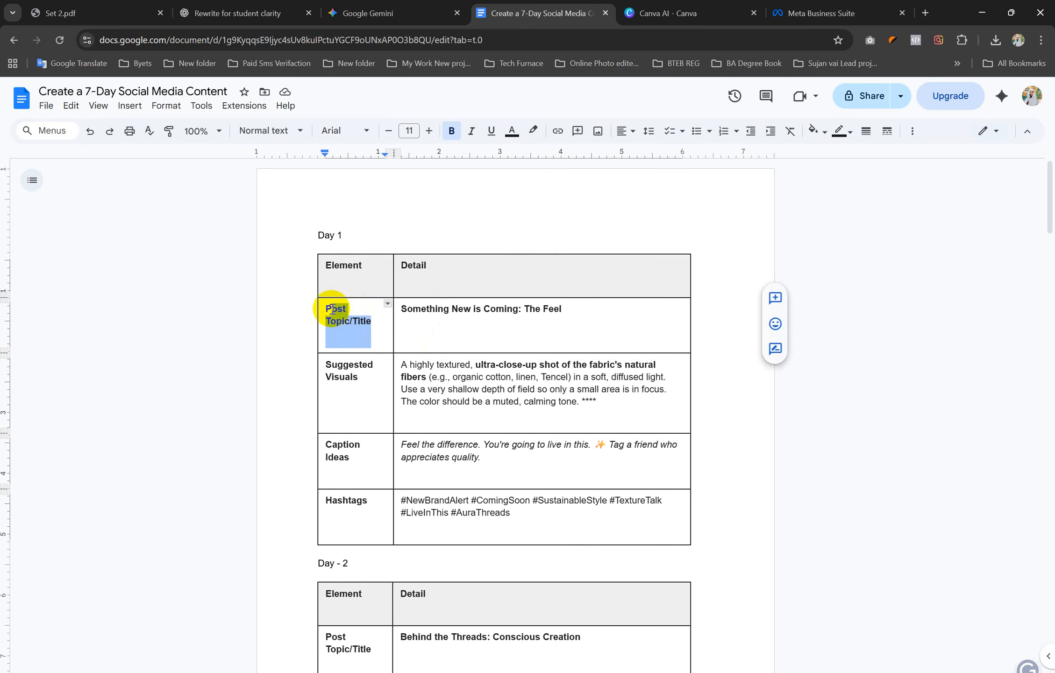
{"action": "left_click", "coordinate": [467, 308]}
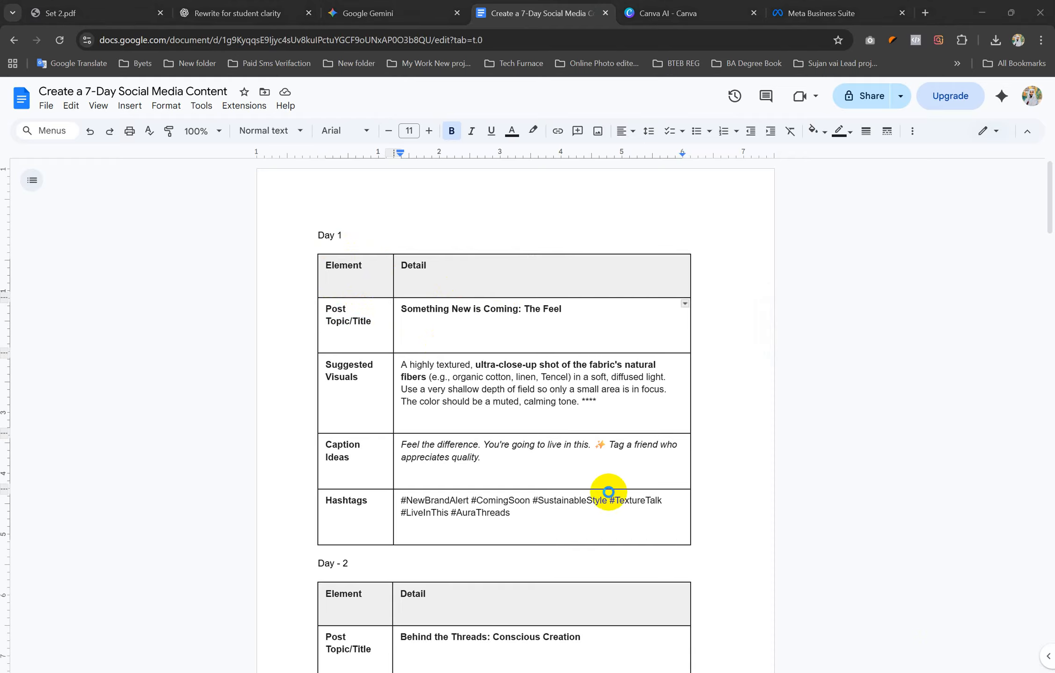
{"action": "key", "text": "Print"}
{"action": "mouse_move", "coordinate": [7, 81]}
{"action": "left_mouse_down"}
{"action": "mouse_move", "coordinate": [513, 460]}
{"action": "mouse_move", "coordinate": [1037, 656]}
{"action": "left_mouse_up"}
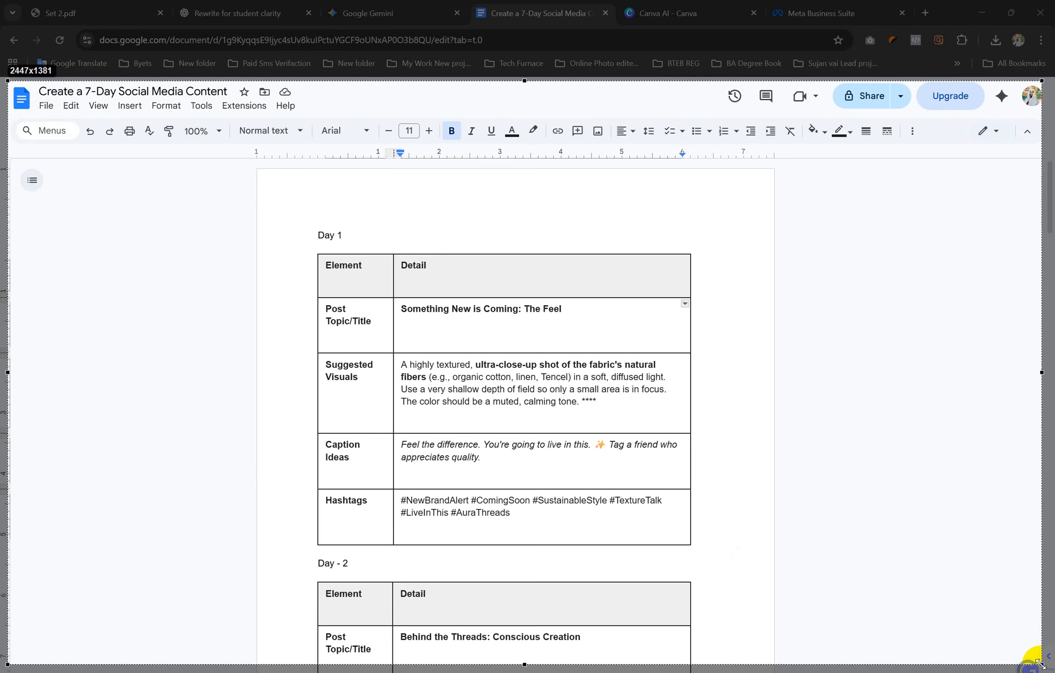
{"action": "left_click", "coordinate": [1026, 568]}
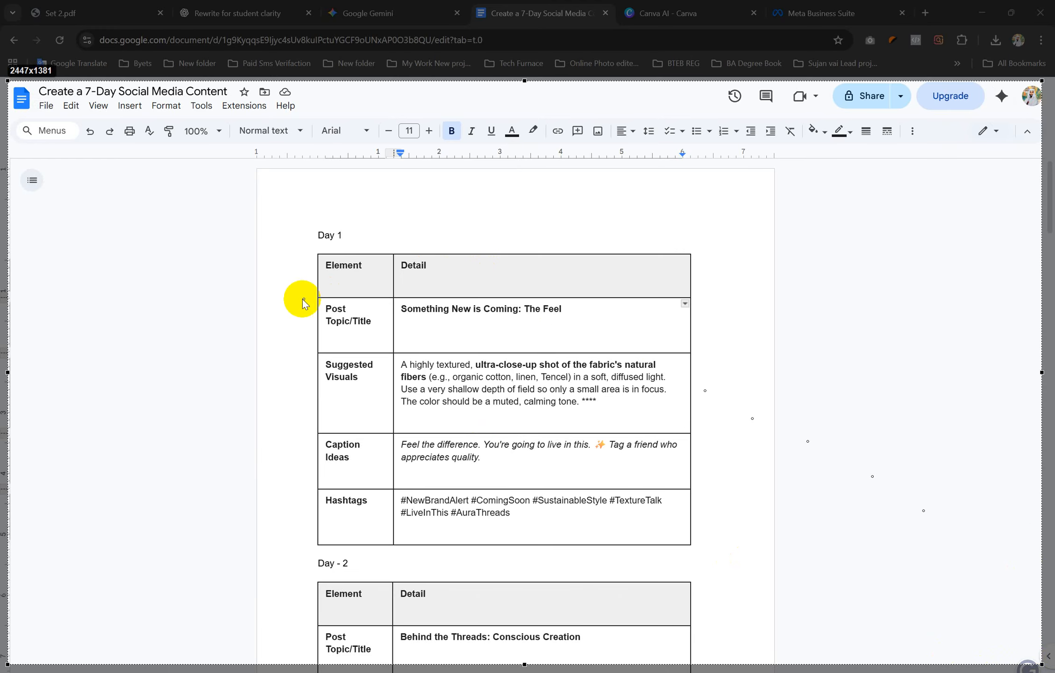
{"action": "left_click_drag", "start_coordinate": [302, 298], "coordinate": [689, 350]}
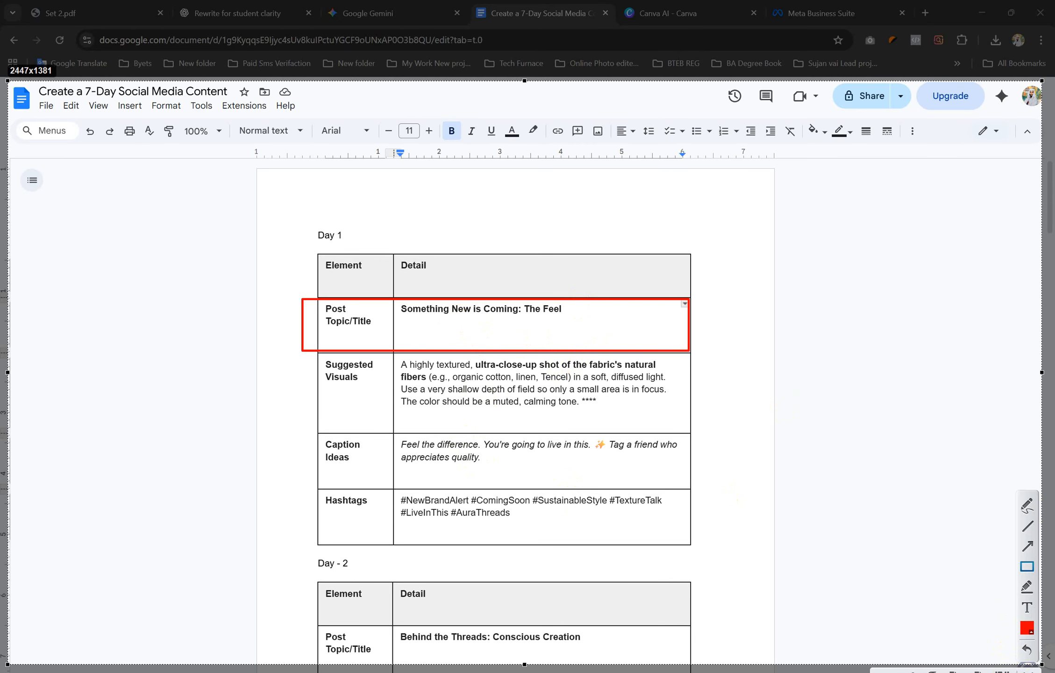
{"action": "left_click", "coordinate": [1029, 672]}
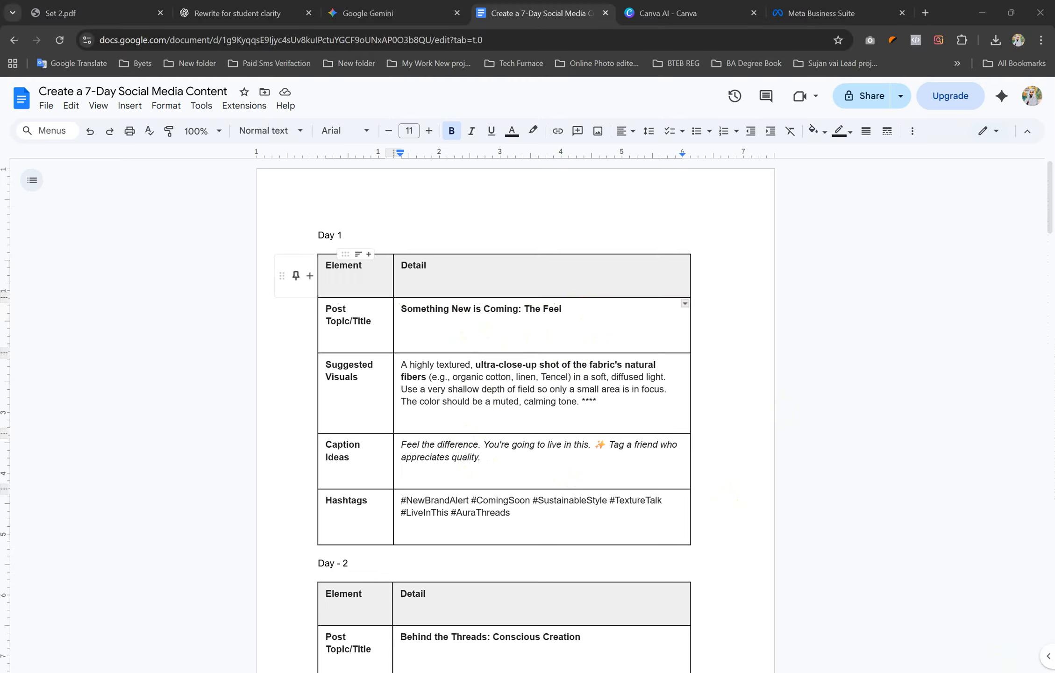
Step: Switch to Google Gemini and send the prompt "give me all Post Topic/Title" in the existing content-plan chat
{"action": "left_click", "coordinate": [274, 7]}
{"action": "left_click", "coordinate": [407, 7]}
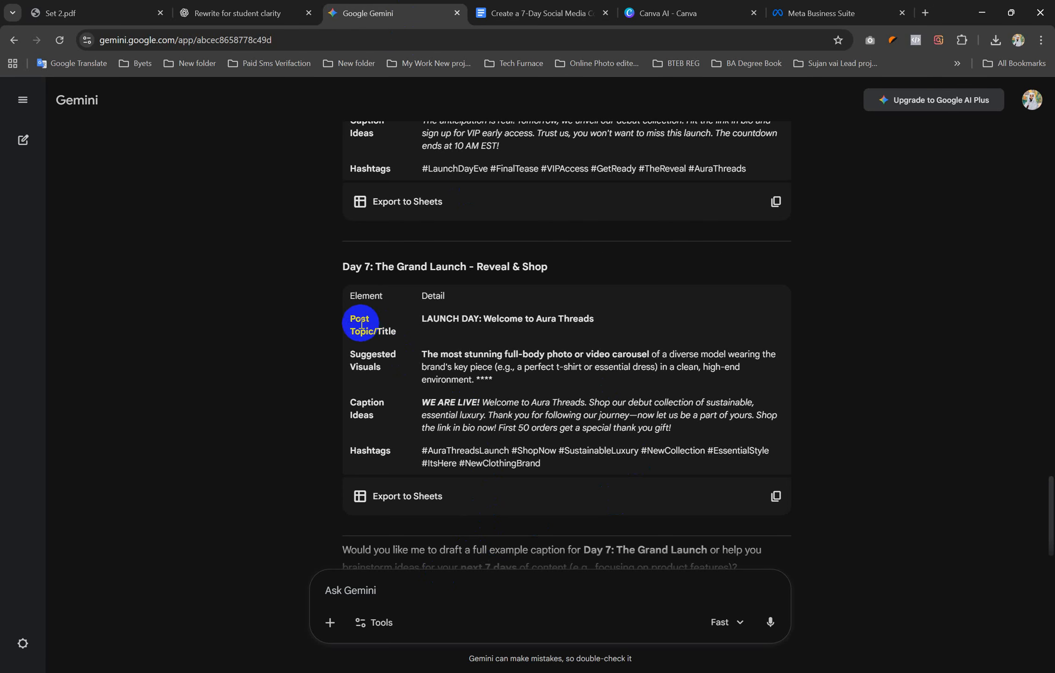
{"action": "left_click_drag", "start_coordinate": [351, 320], "coordinate": [396, 333]}
{"action": "key", "text": "ctrl+c"}
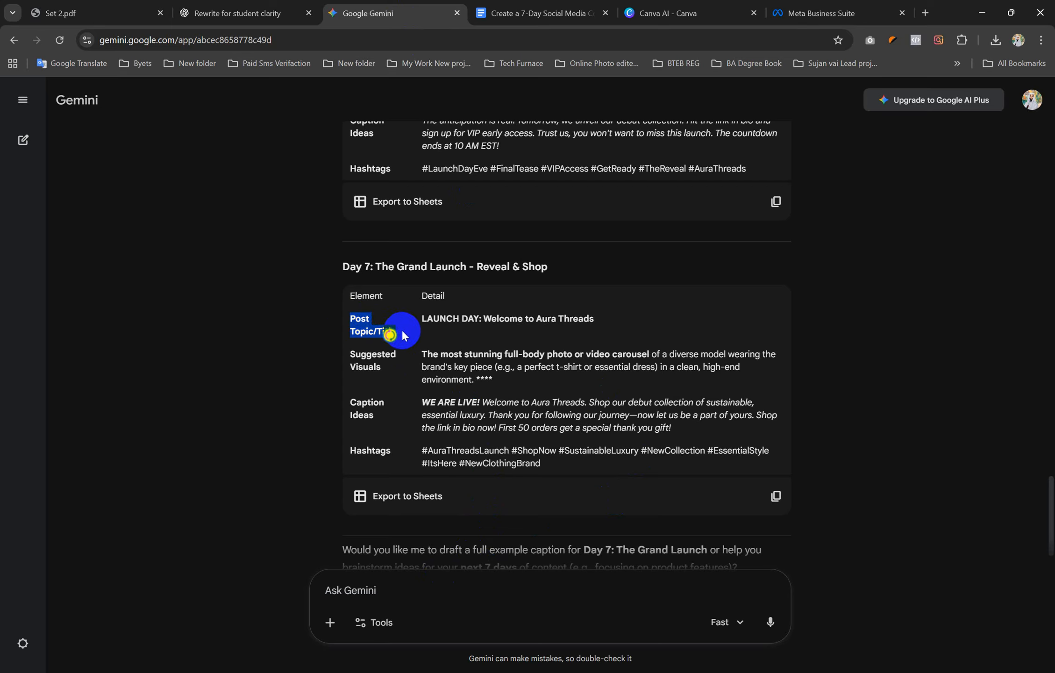
{"action": "left_click", "coordinate": [382, 586]}
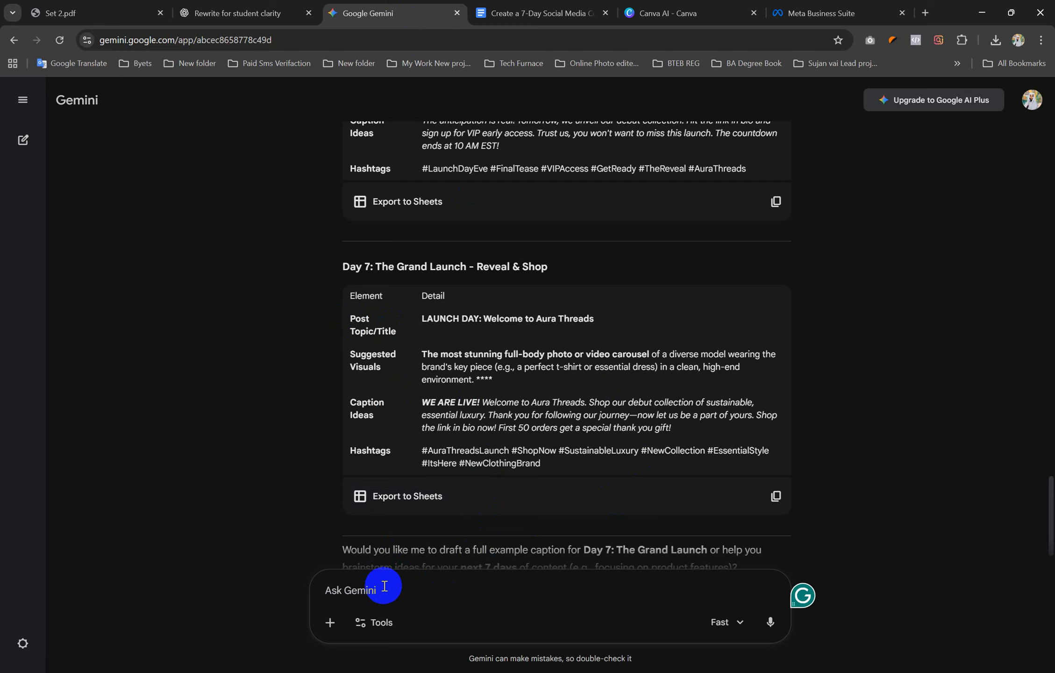
{"action": "type", "text": "give me a"}
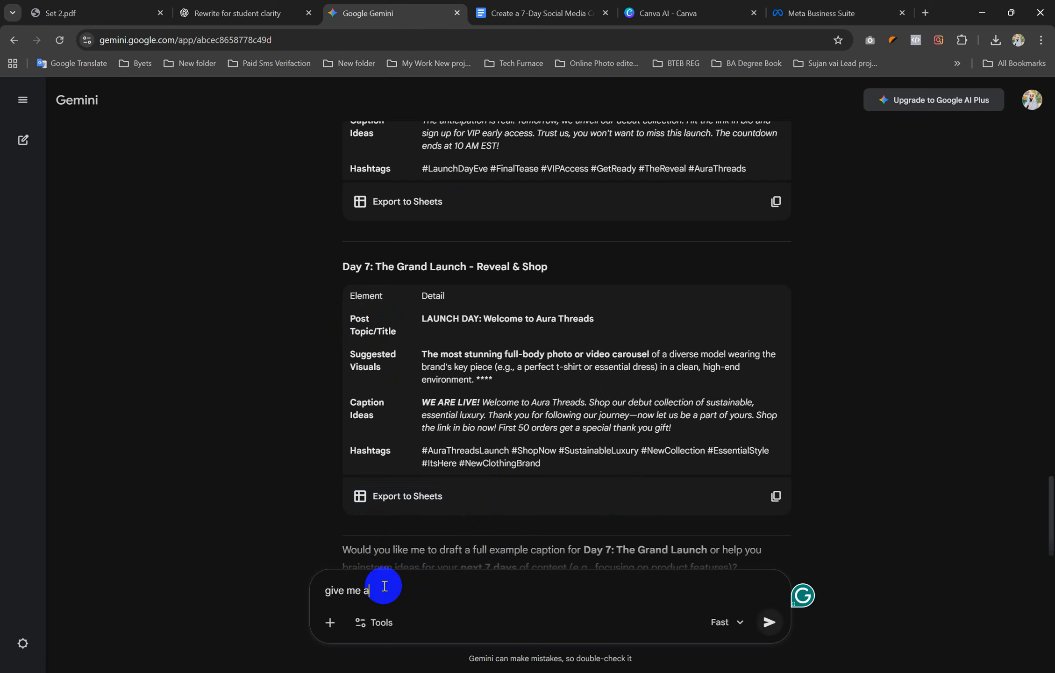
{"action": "type", "text": "ll"}
{"action": "key", "text": "ctrl+v"}
{"action": "key", "text": "Return"}
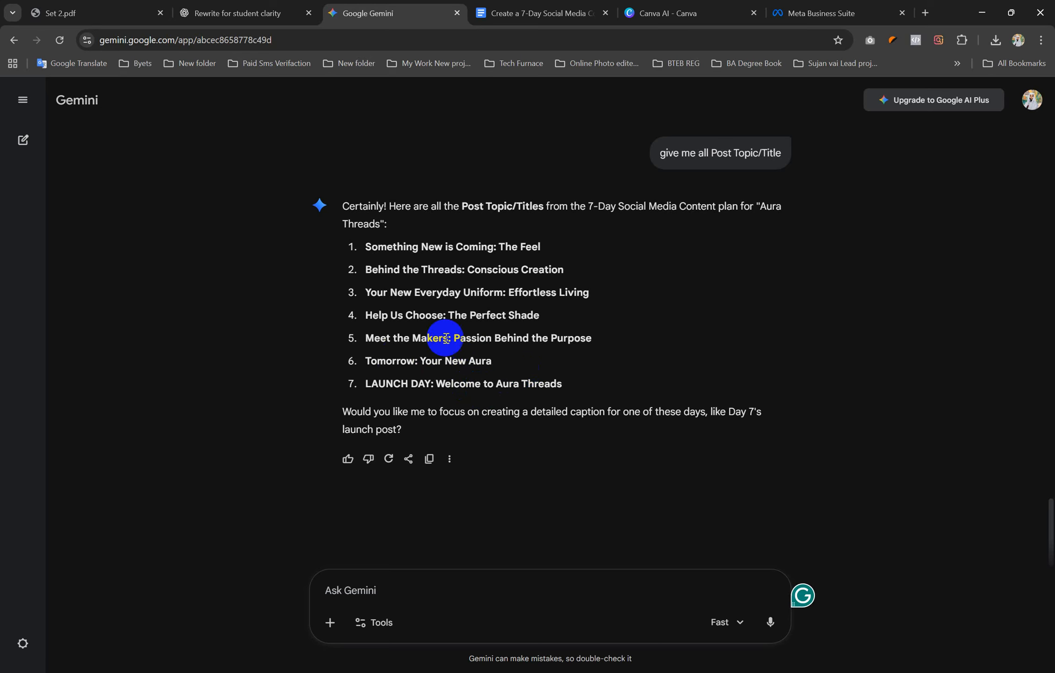
Step: Copy the seven post titles from Gemini's reply and paste them above Day 1 in the Google Docs content calendar
{"action": "left_click_drag", "start_coordinate": [563, 384], "coordinate": [358, 251]}
{"action": "key", "text": "ctrl+c"}
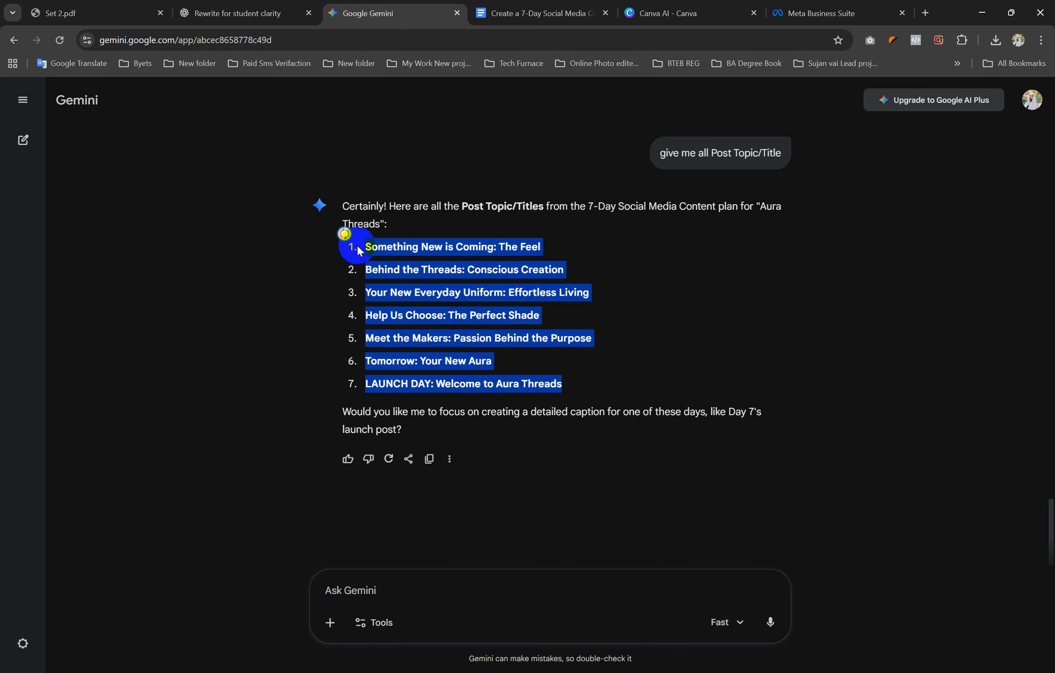
{"action": "left_click", "coordinate": [449, 258]}
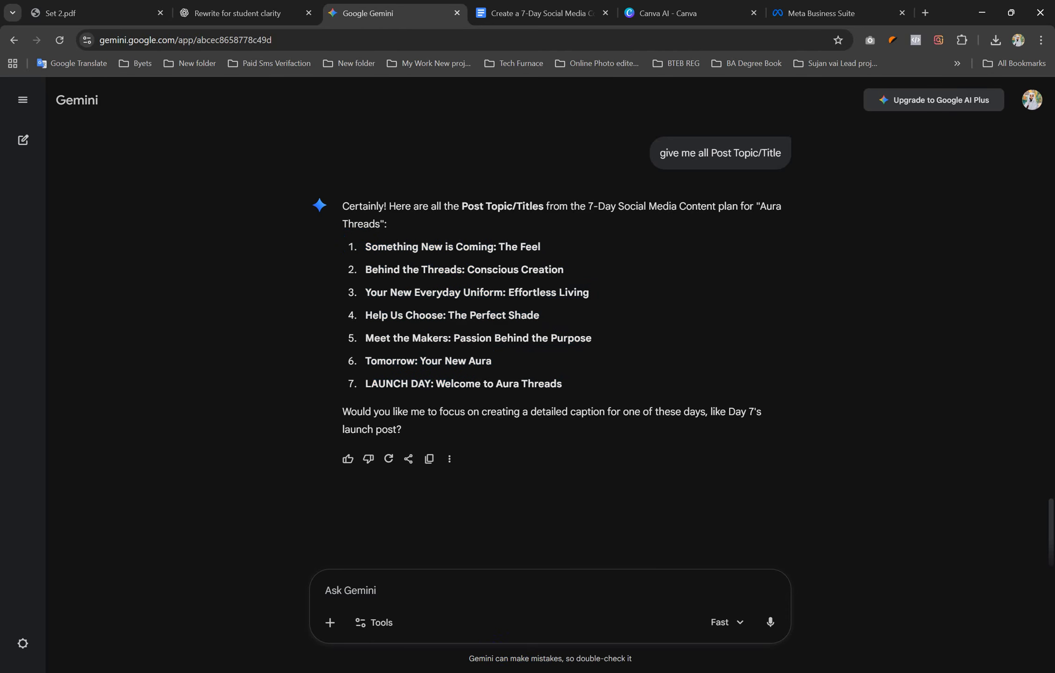
{"action": "key", "text": "alt+Tab"}
{"action": "key", "text": "alt+Tab"}
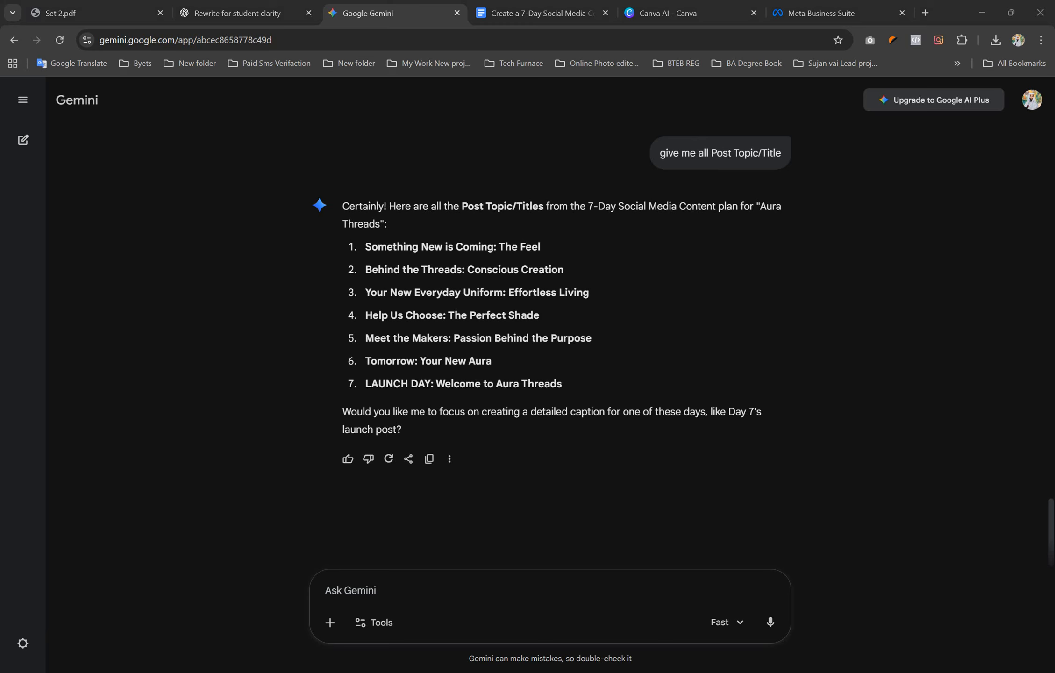
{"action": "left_click", "coordinate": [520, 13]}
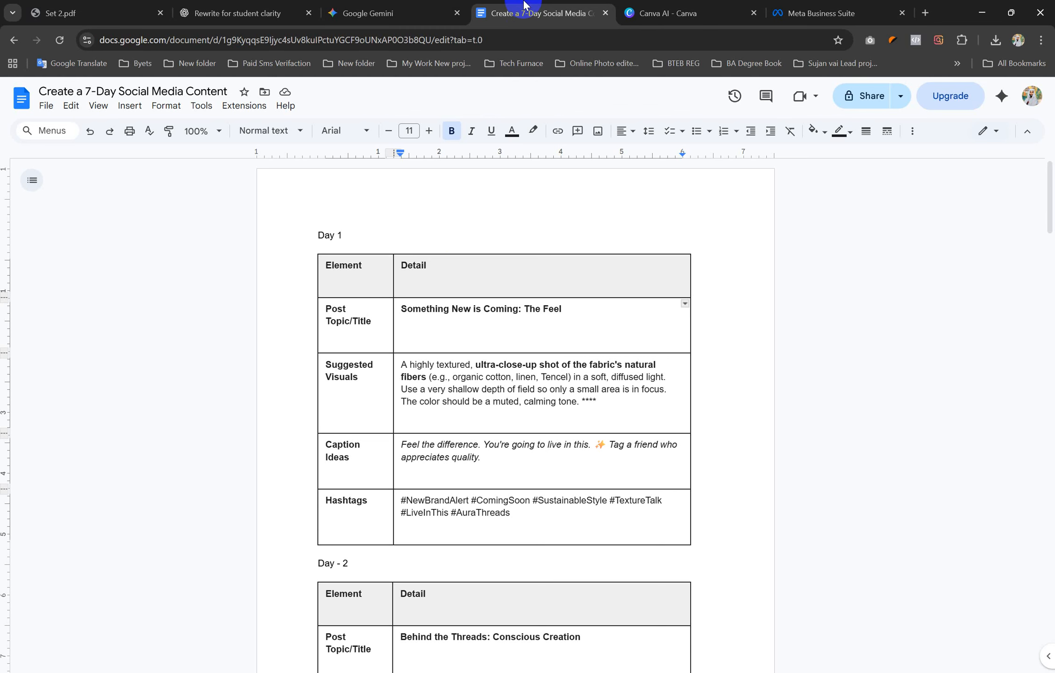
{"action": "left_click", "coordinate": [305, 218]}
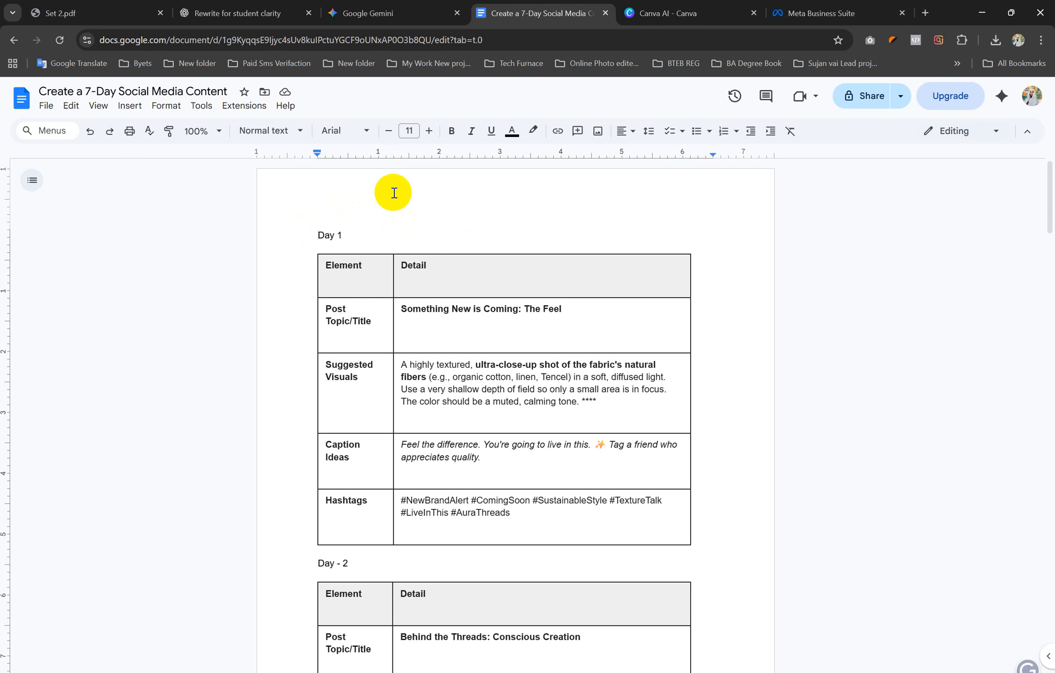
{"action": "key", "text": "Return"}
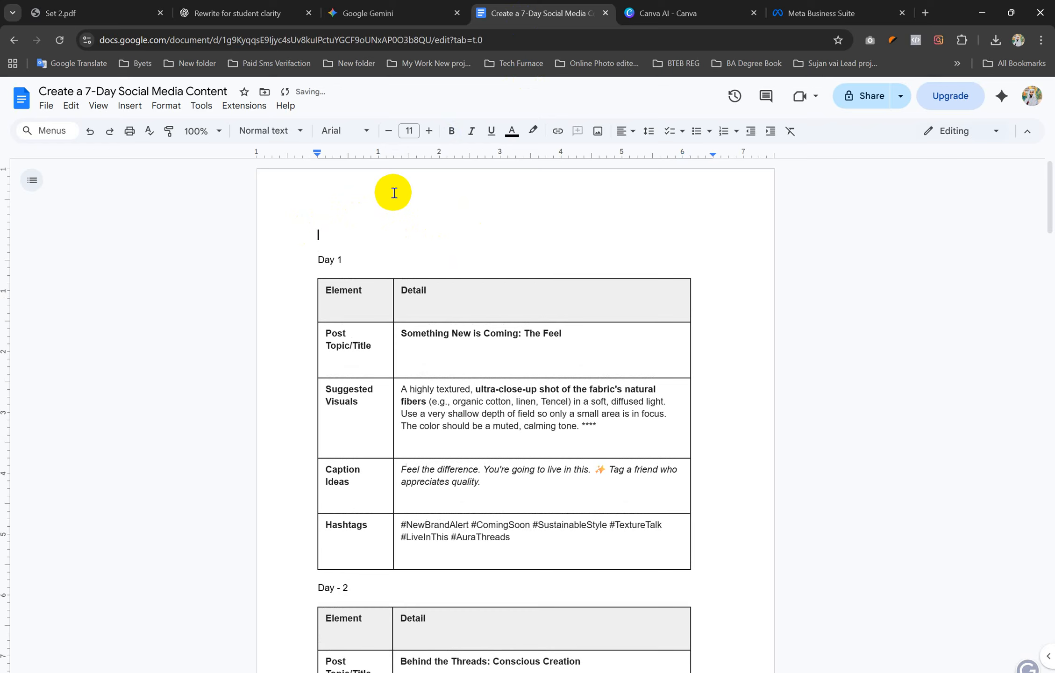
{"action": "key", "text": "ctrl+v"}
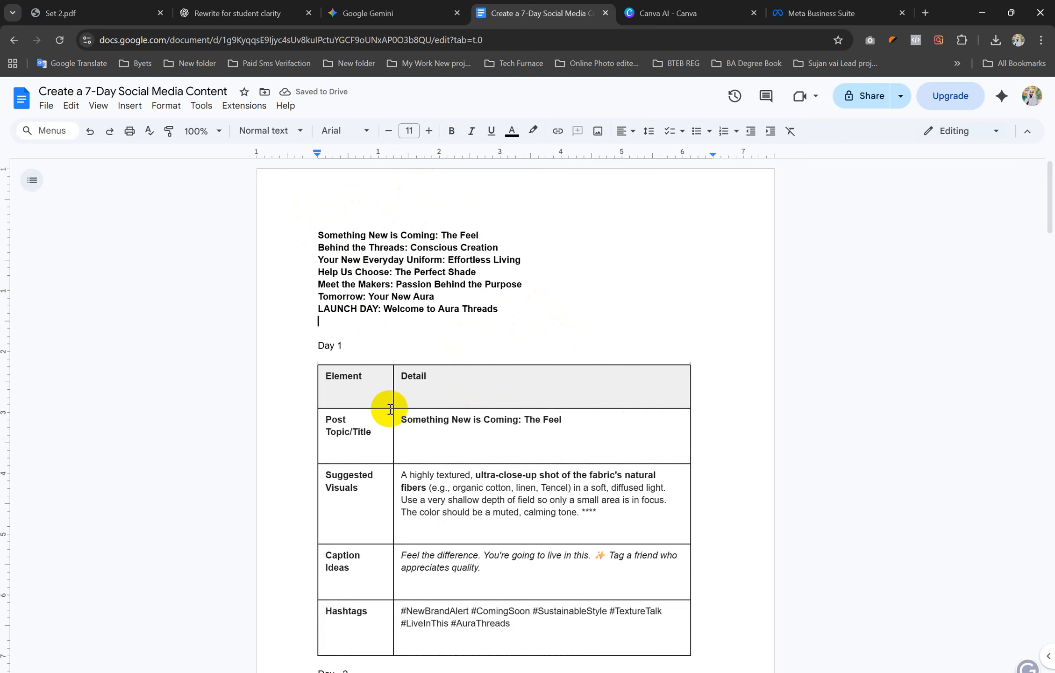
Step: Add the heading "All Post Topic/Title" above the pasted list of titles, reusing the label from the Day 1 table
{"action": "triple_click", "coordinate": [325, 418]}
{"action": "key", "text": "ctrl+c"}
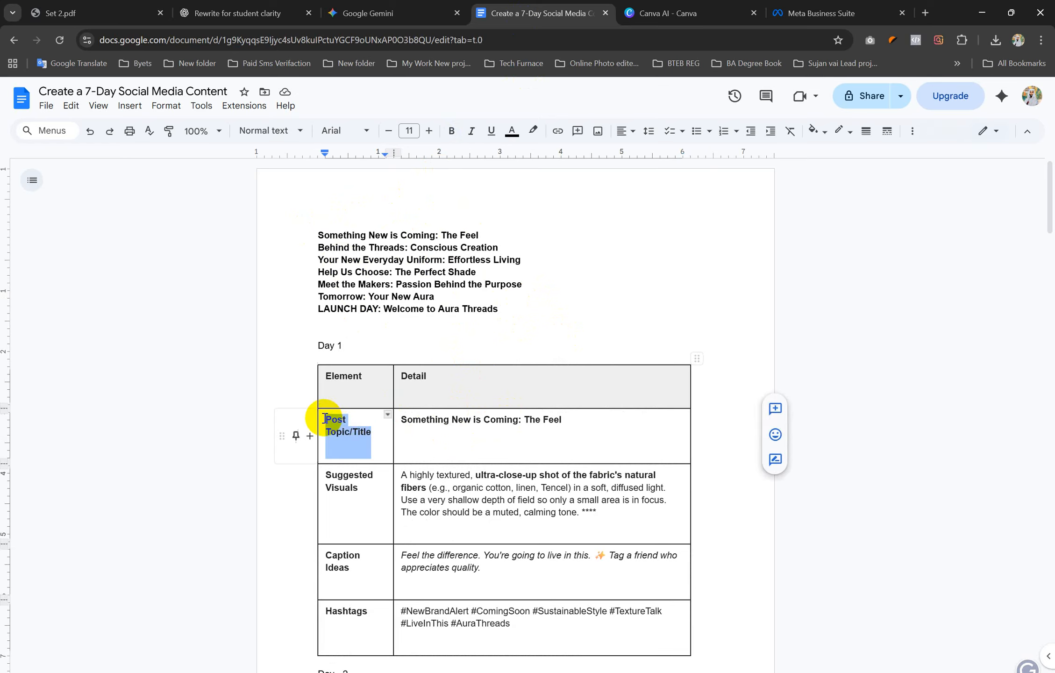
{"action": "left_click", "coordinate": [314, 226]}
{"action": "key", "text": "Return"}
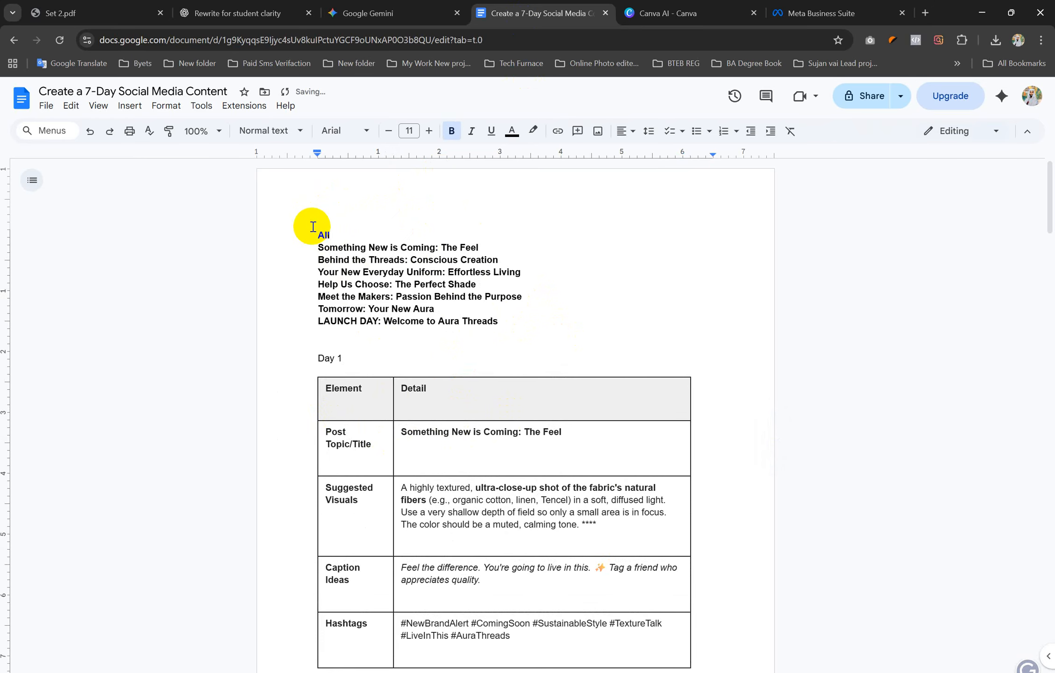
{"action": "key", "text": "ctrl+v"}
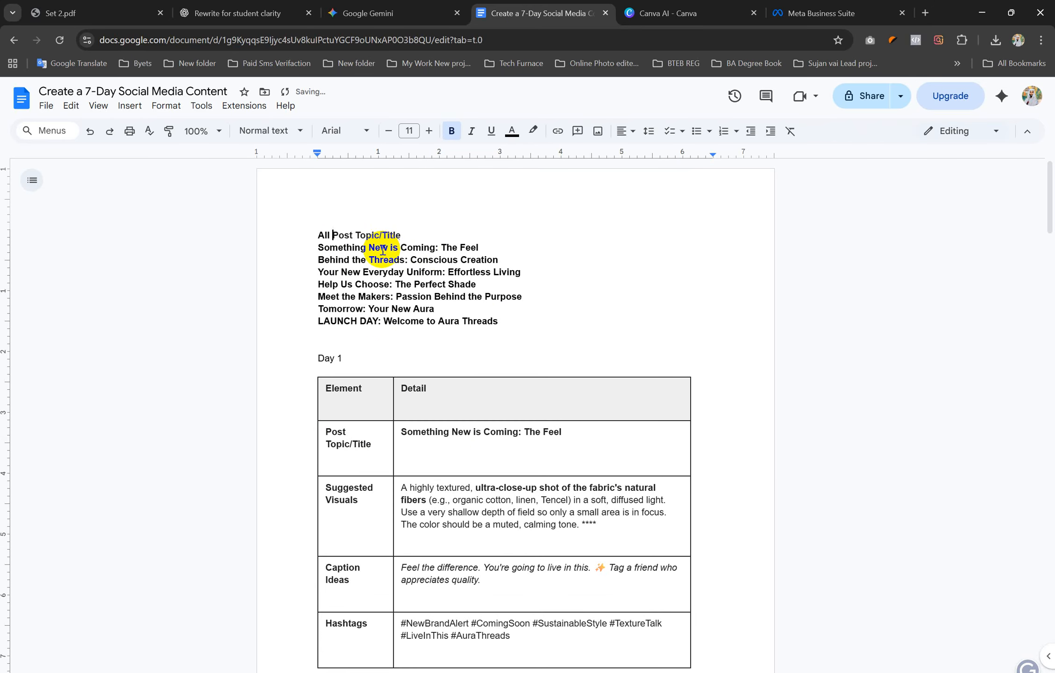
{"action": "left_click", "coordinate": [544, 270]}
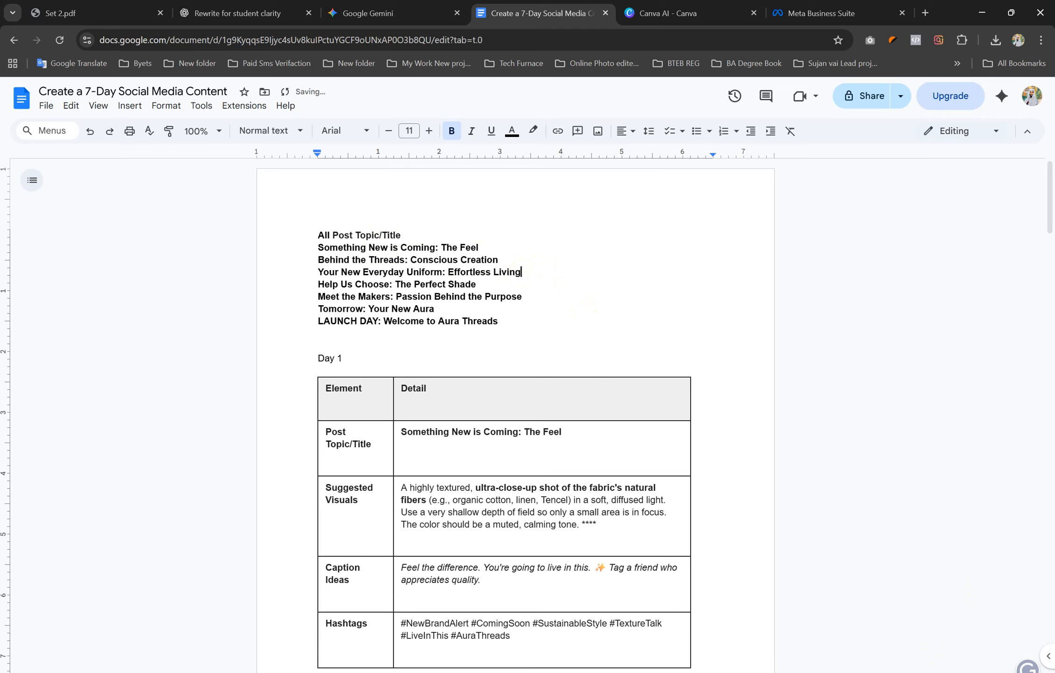
Step: Capture the document page with a red rectangle around the post title list and save the screenshot as 2 in job 9
{"action": "key", "text": "Print"}
{"action": "mouse_move", "coordinate": [1, 73]}
{"action": "left_mouse_down"}
{"action": "mouse_move", "coordinate": [828, 608]}
{"action": "mouse_move", "coordinate": [1045, 670]}
{"action": "left_mouse_up"}
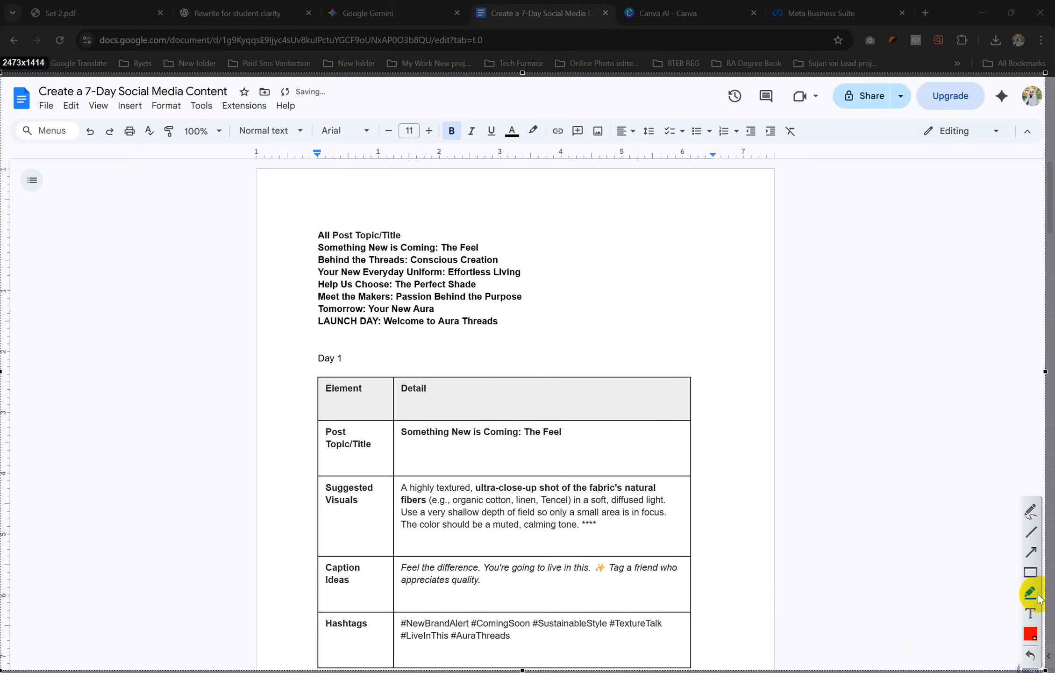
{"action": "left_click", "coordinate": [1030, 572]}
{"action": "left_click_drag", "start_coordinate": [267, 211], "coordinate": [569, 333]}
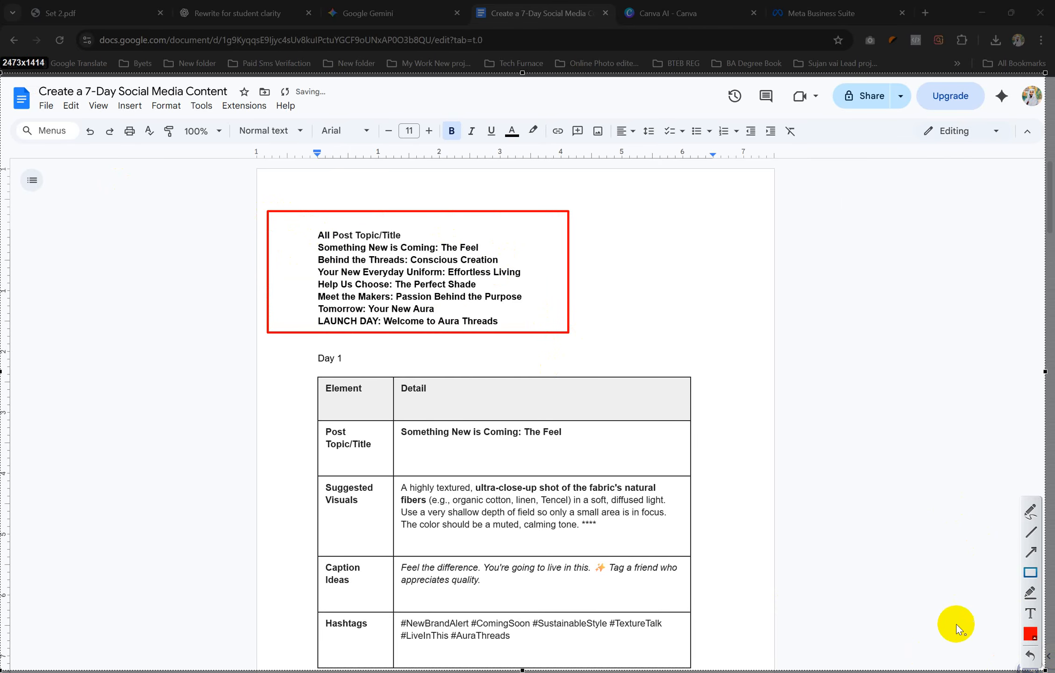
{"action": "left_click", "coordinate": [1010, 672]}
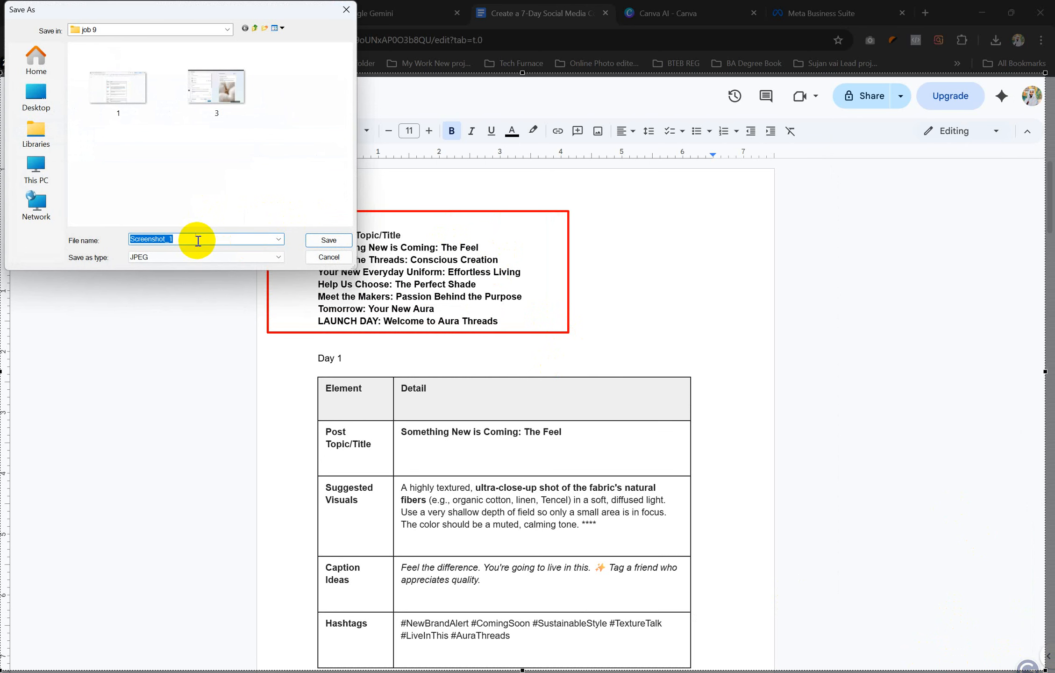
{"action": "type", "text": "2"}
{"action": "left_click", "coordinate": [323, 241]}
Step: Return to Set 2.pdf and review the required 7-day calendar elements, from post topic/title to suggested visuals
{"action": "left_click", "coordinate": [100, 6]}
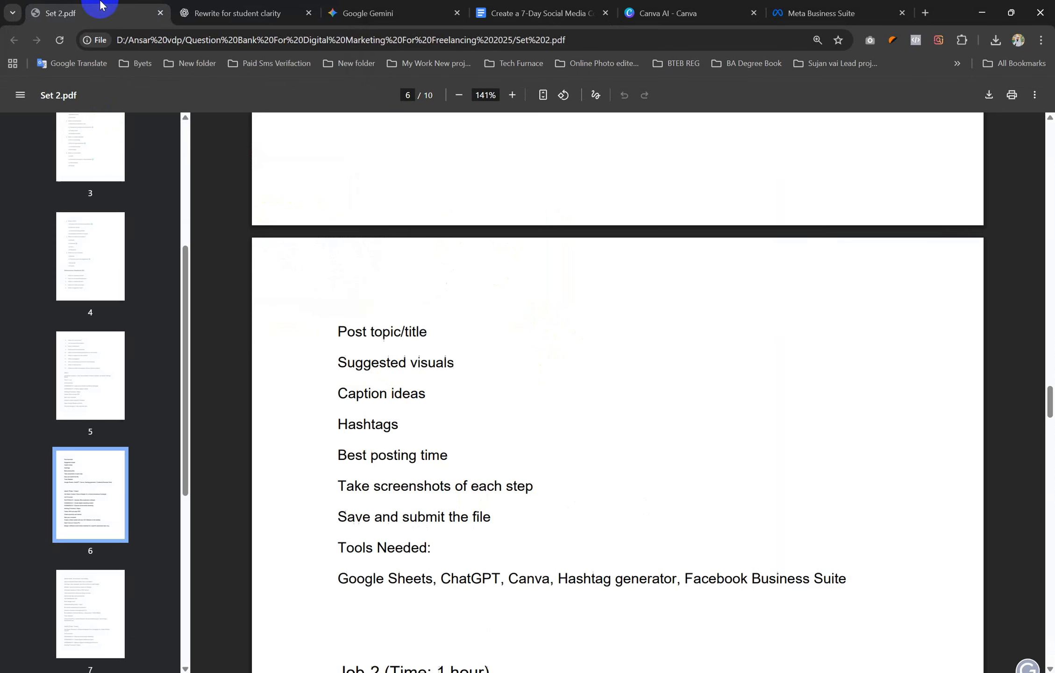
{"action": "scroll", "coordinate": [410, 335], "scroll_direction": "up", "scroll_amount": 4}
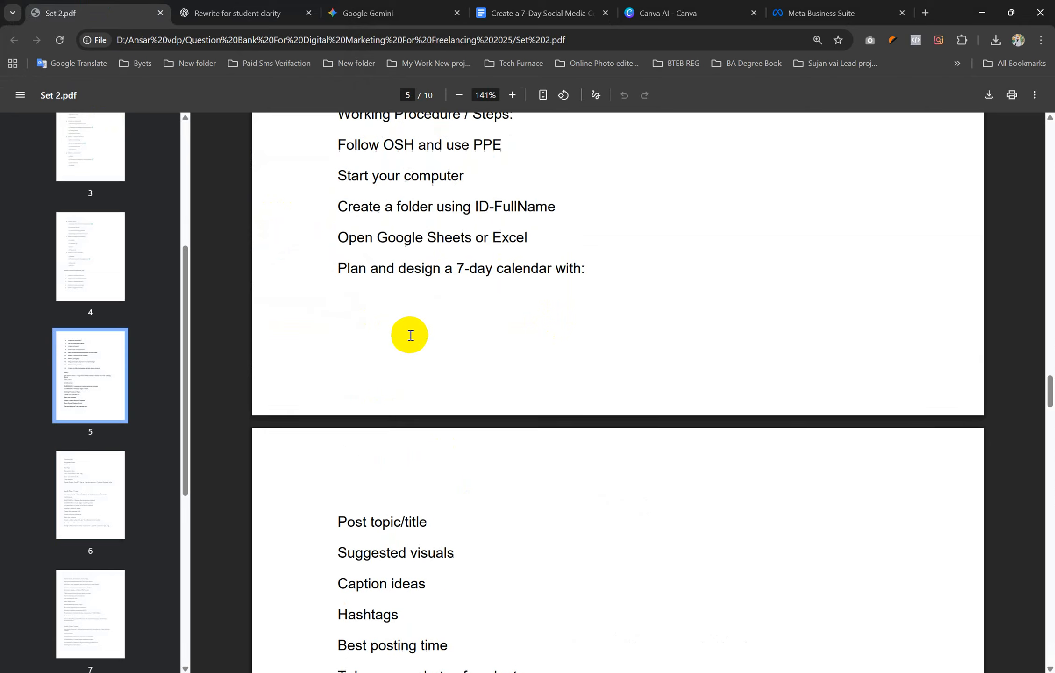
{"action": "scroll", "coordinate": [490, 334], "scroll_direction": "down", "scroll_amount": 4}
{"action": "left_click_drag", "start_coordinate": [337, 331], "coordinate": [412, 336]}
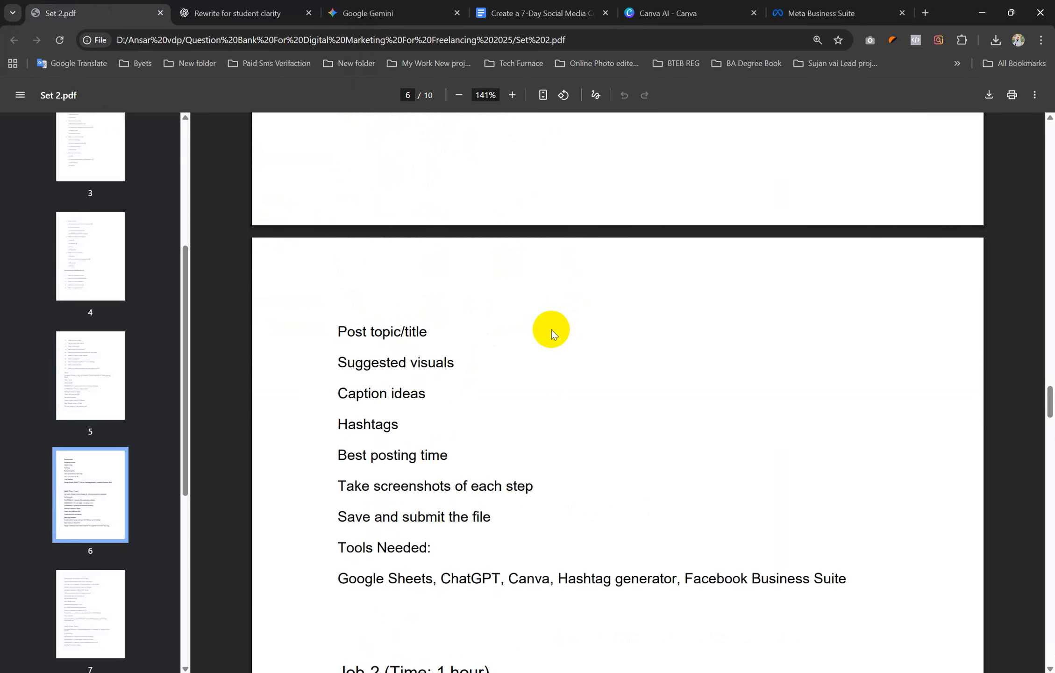
{"action": "left_click_drag", "start_coordinate": [348, 362], "coordinate": [500, 364]}
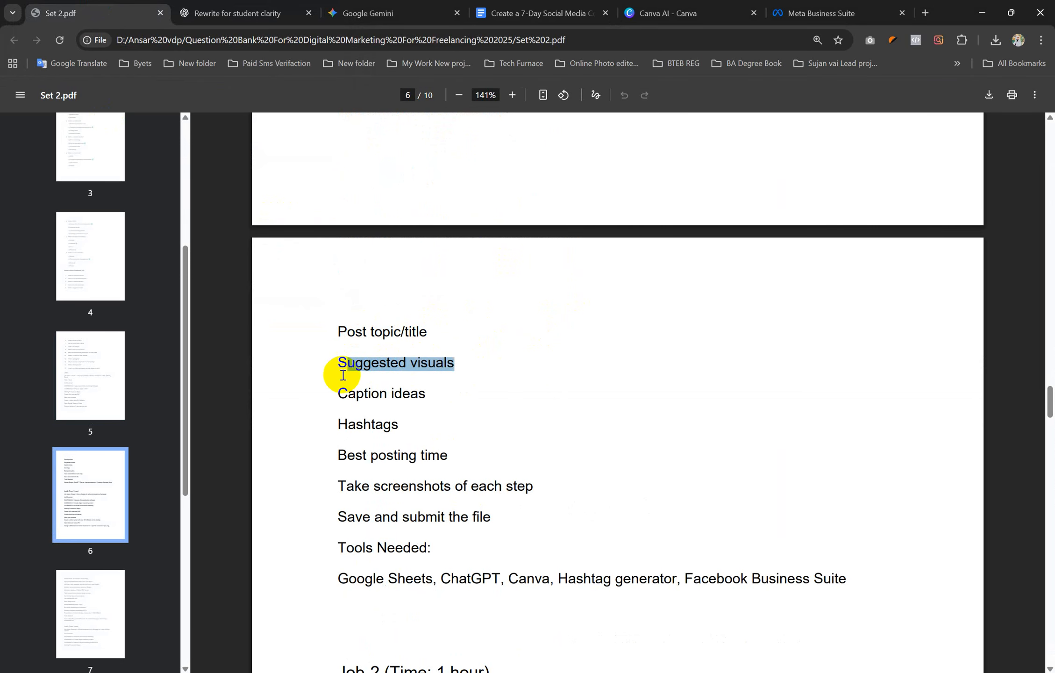
{"action": "triple_click", "coordinate": [388, 360]}
{"action": "left_click", "coordinate": [437, 360]}
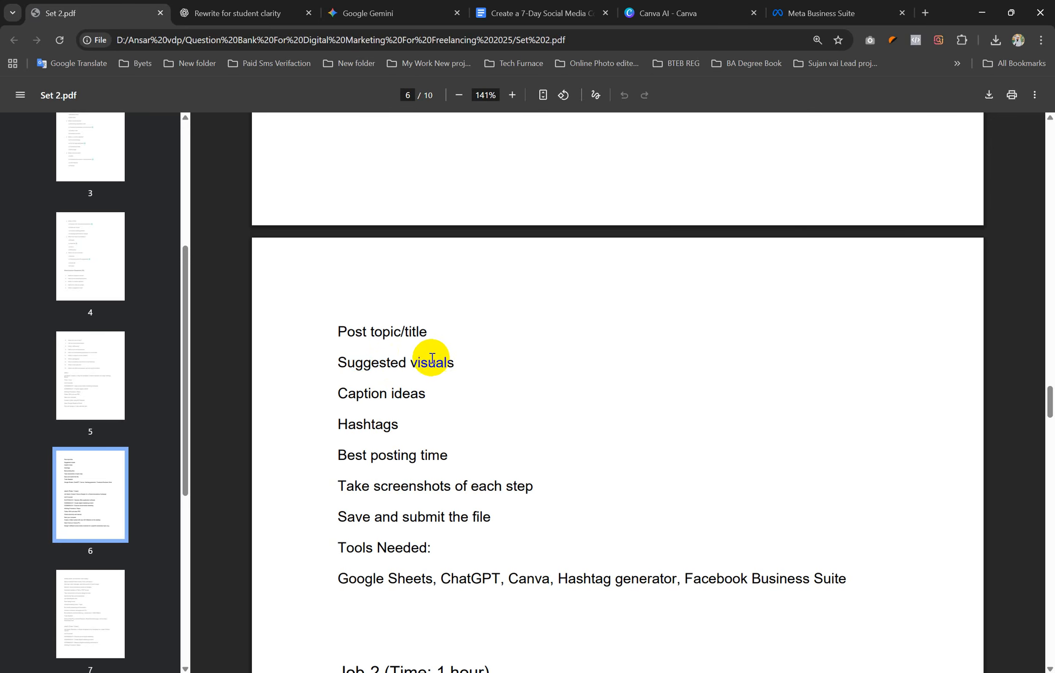
{"action": "left_click_drag", "start_coordinate": [432, 358], "coordinate": [403, 351]}
{"action": "left_click_drag", "start_coordinate": [431, 332], "coordinate": [432, 335]}
Step: Copy the nine day images listed under Today in Downloads and open the job 9 folder inside Job File on the desktop
{"action": "mouse_move", "coordinate": [456, 670]}
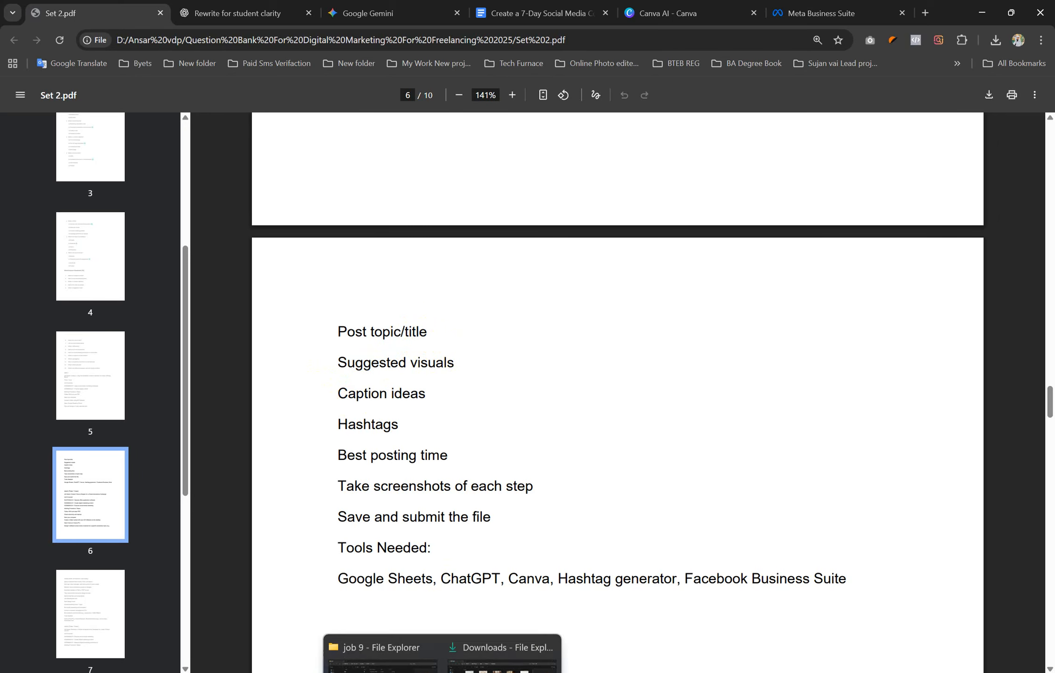
{"action": "left_click", "coordinate": [520, 638]}
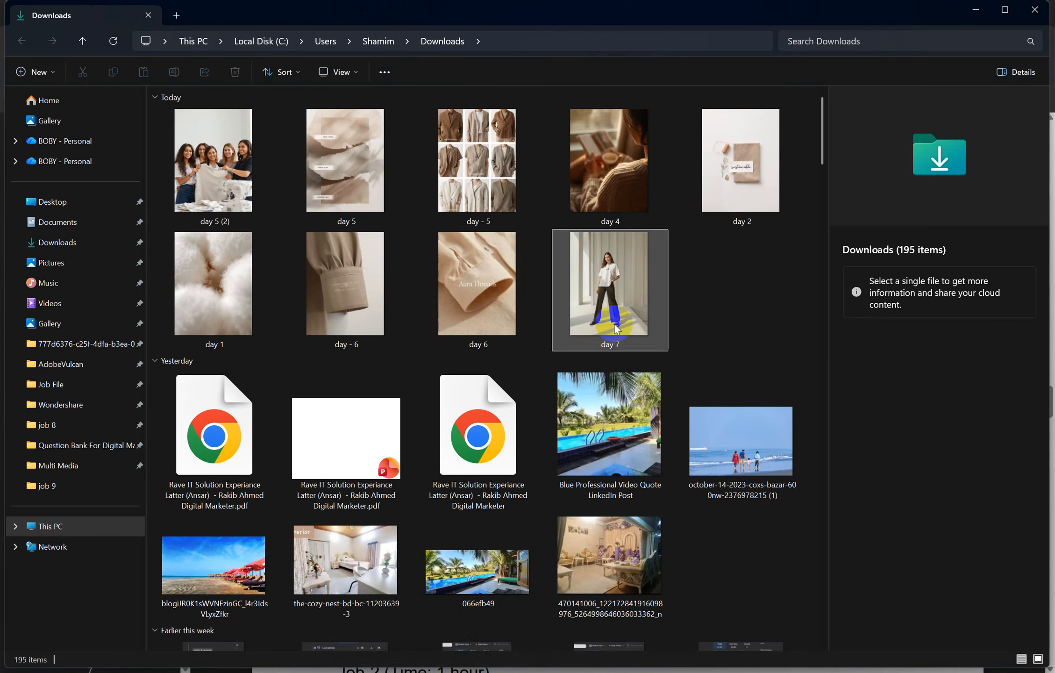
{"action": "left_click_drag", "start_coordinate": [800, 337], "coordinate": [182, 157]}
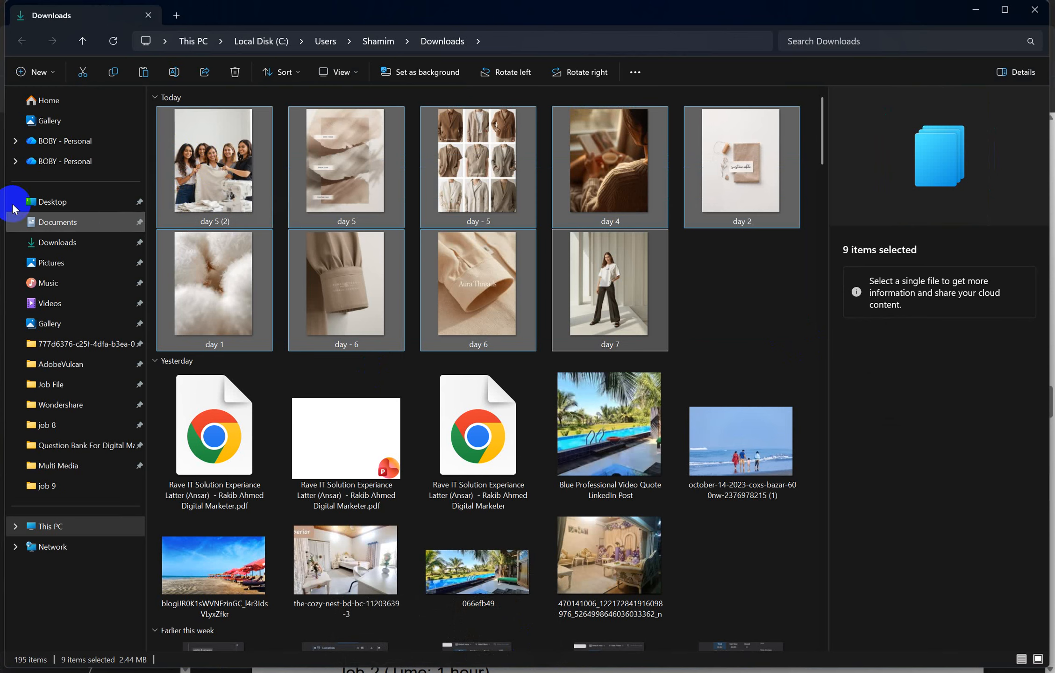
{"action": "left_click", "coordinate": [68, 209]}
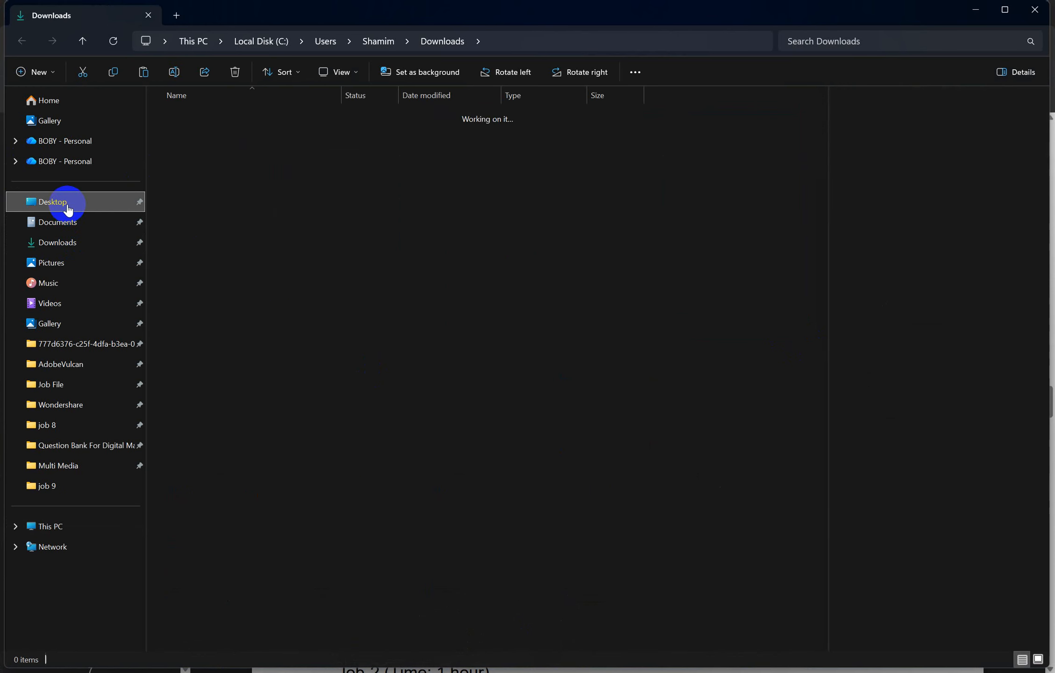
{"action": "left_click", "coordinate": [200, 119]}
{"action": "double_click", "coordinate": [198, 117]}
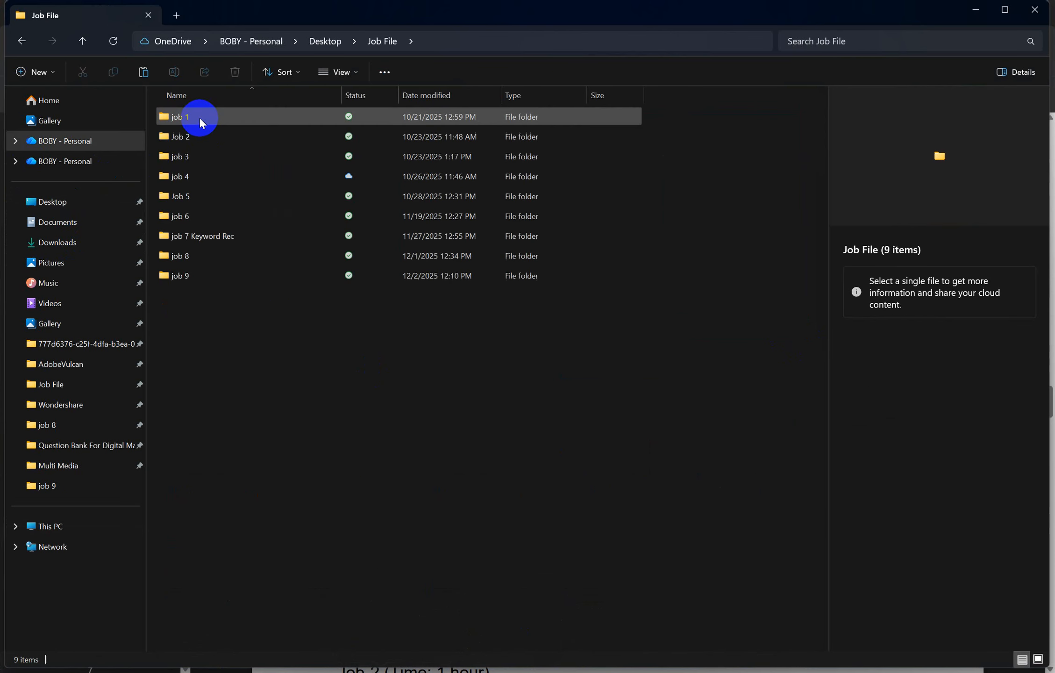
{"action": "double_click", "coordinate": [188, 274]}
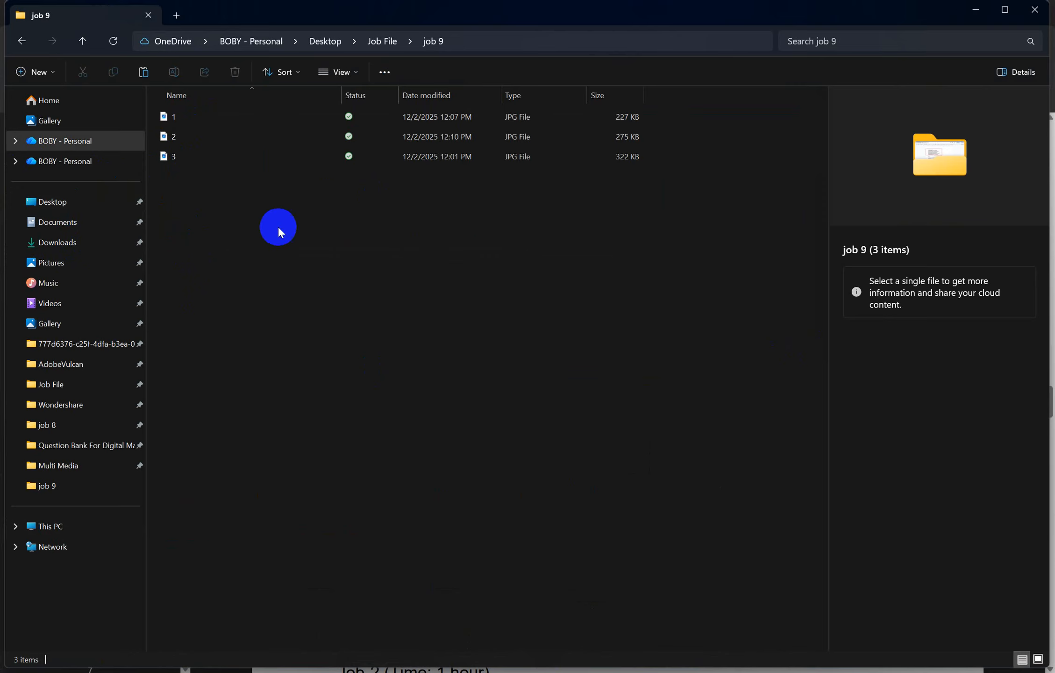
Step: Create a new folder named "ALI image" inside job 9
{"action": "right_click", "coordinate": [277, 227]}
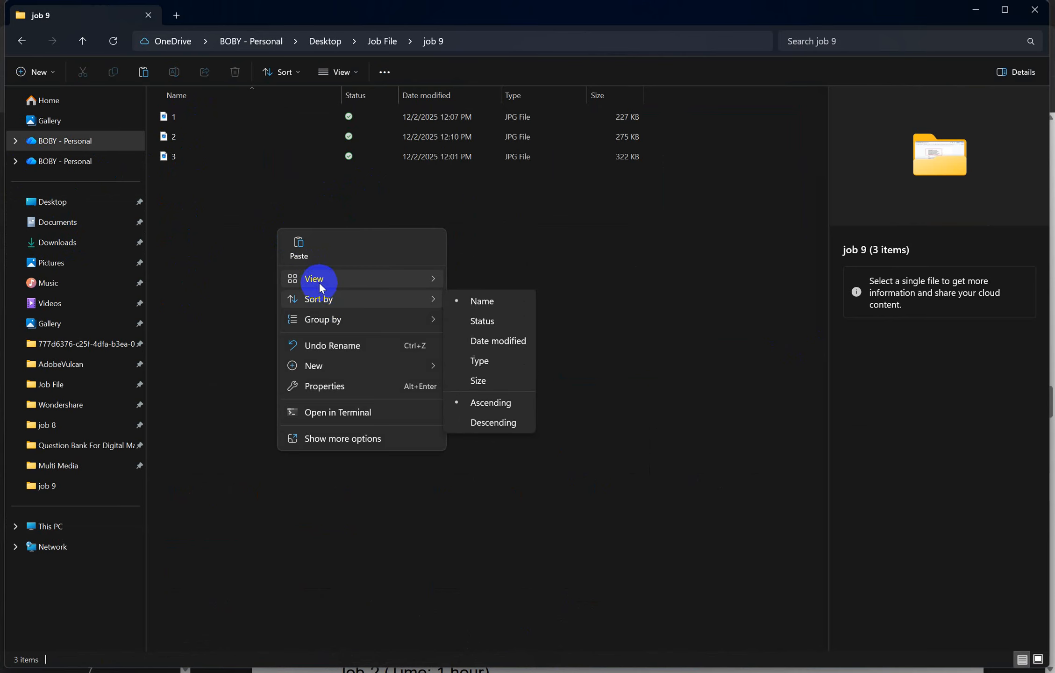
{"action": "mouse_move", "coordinate": [327, 370]}
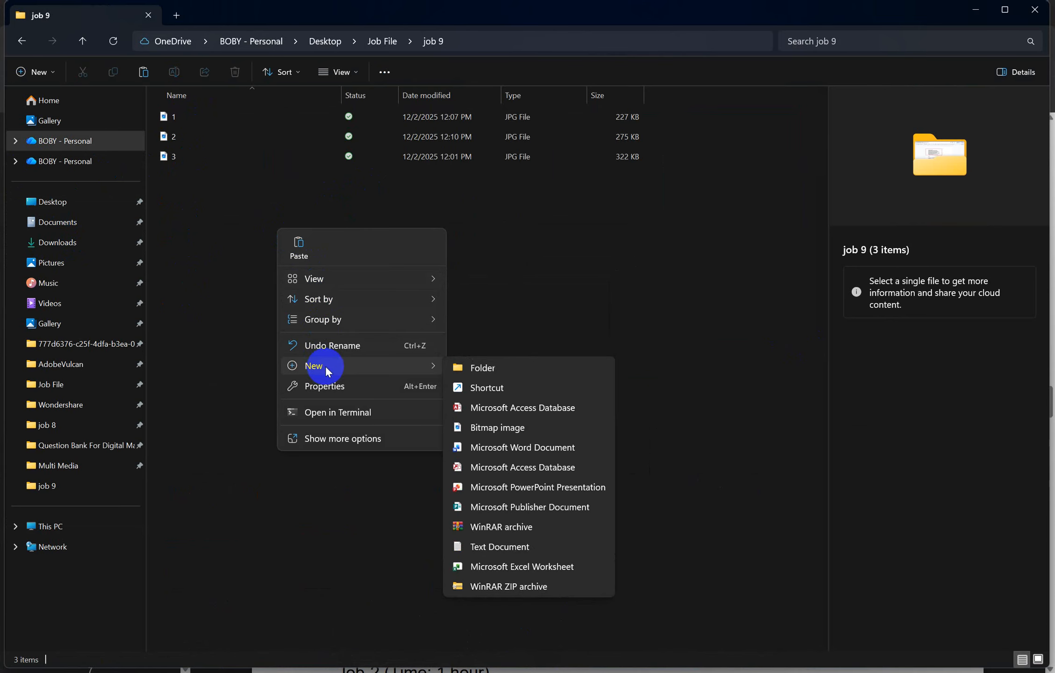
{"action": "left_click", "coordinate": [537, 367]}
{"action": "type", "text": "ALI image"}
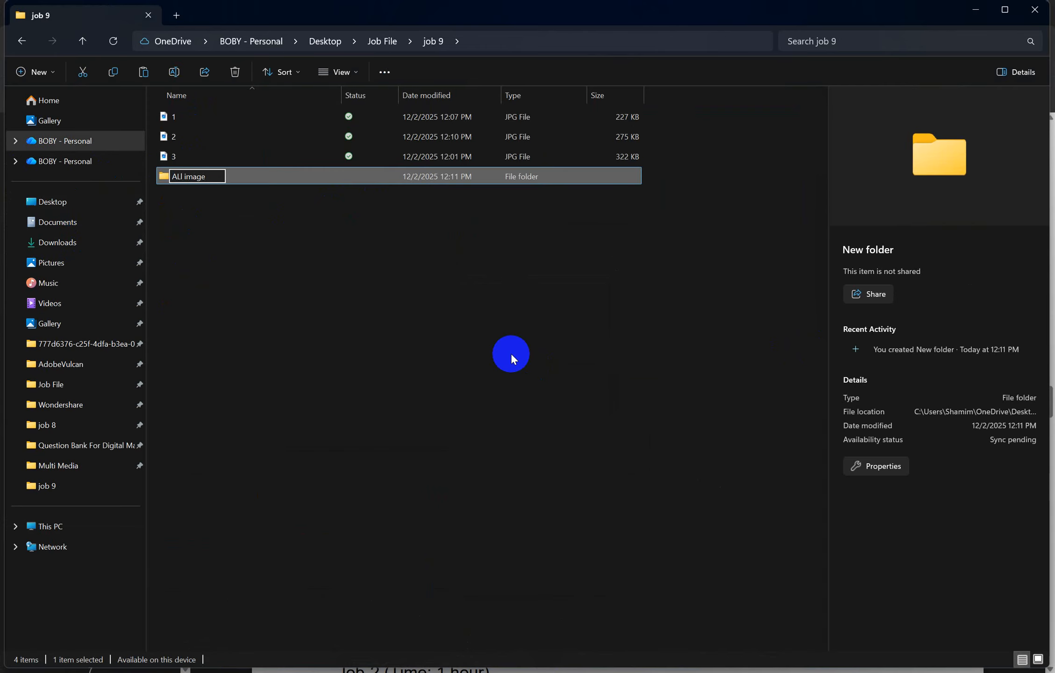
{"action": "key", "text": "Return"}
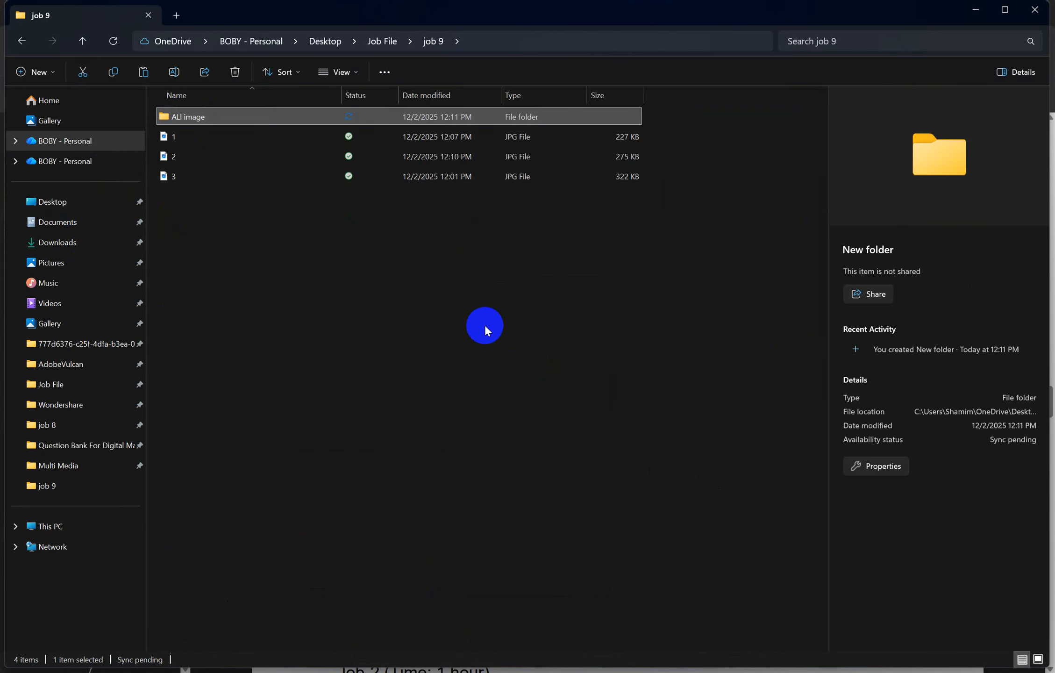
Step: Paste the nine copied day images into the ALI image folder and go back to job 9
{"action": "left_click", "coordinate": [188, 118]}
{"action": "double_click", "coordinate": [188, 117]}
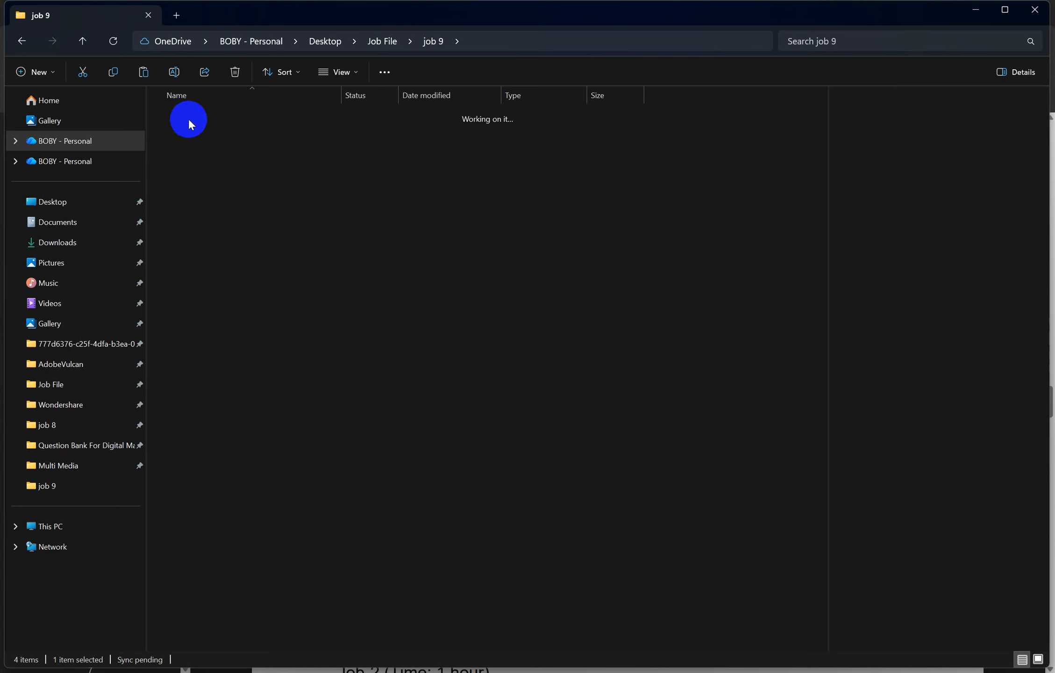
{"action": "key", "text": "ctrl+v"}
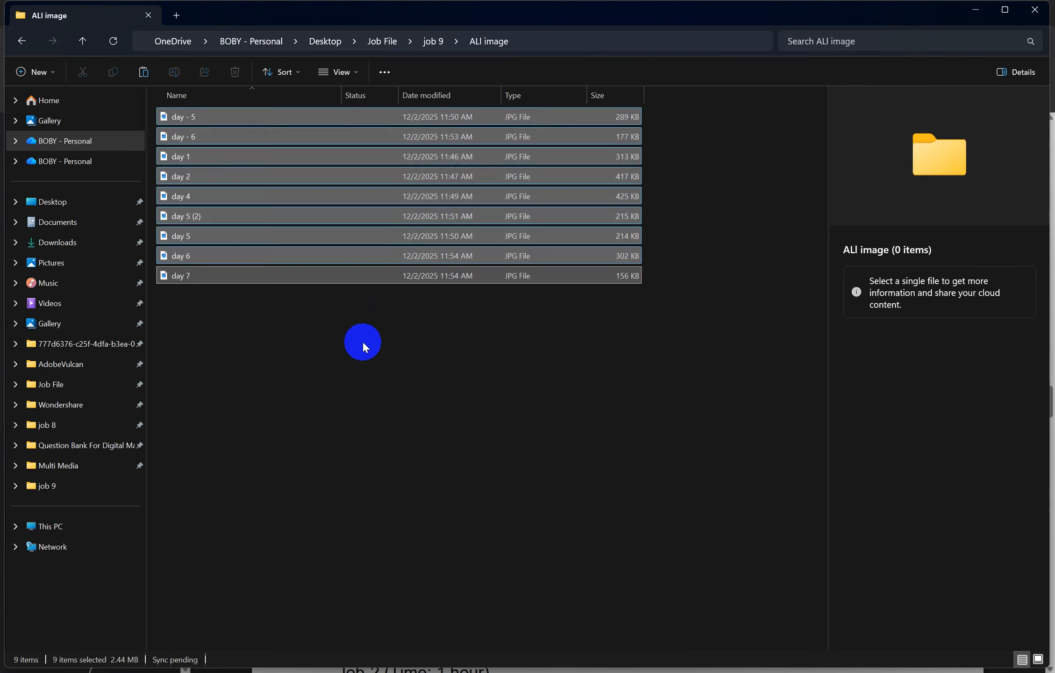
{"action": "left_click", "coordinate": [361, 352]}
{"action": "left_click", "coordinate": [80, 41]}
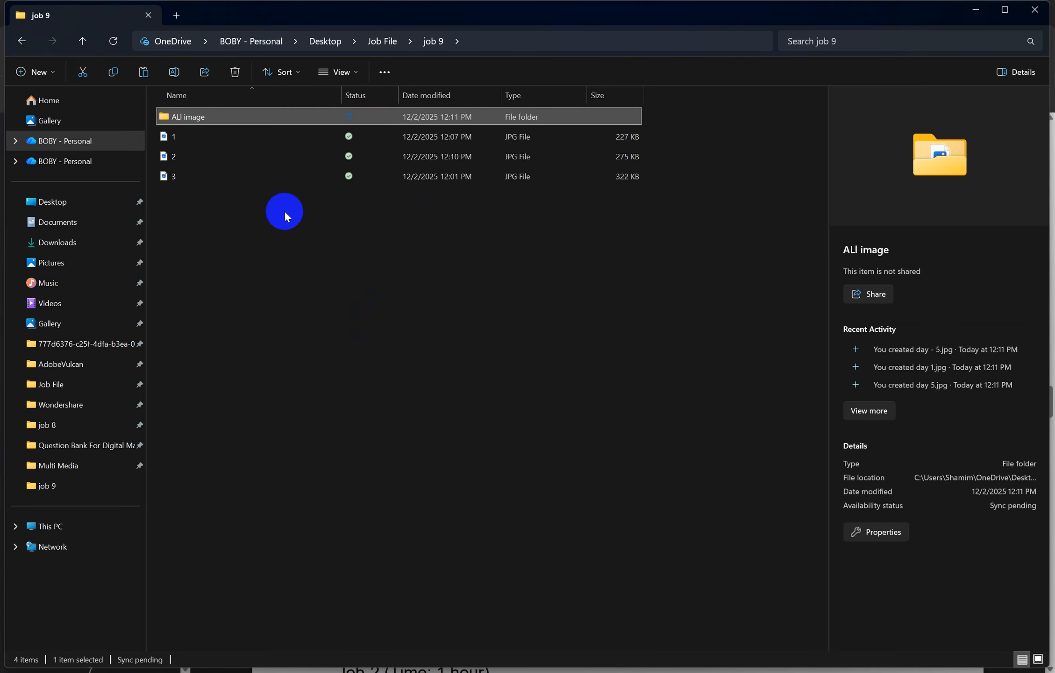
{"action": "left_click", "coordinate": [342, 336]}
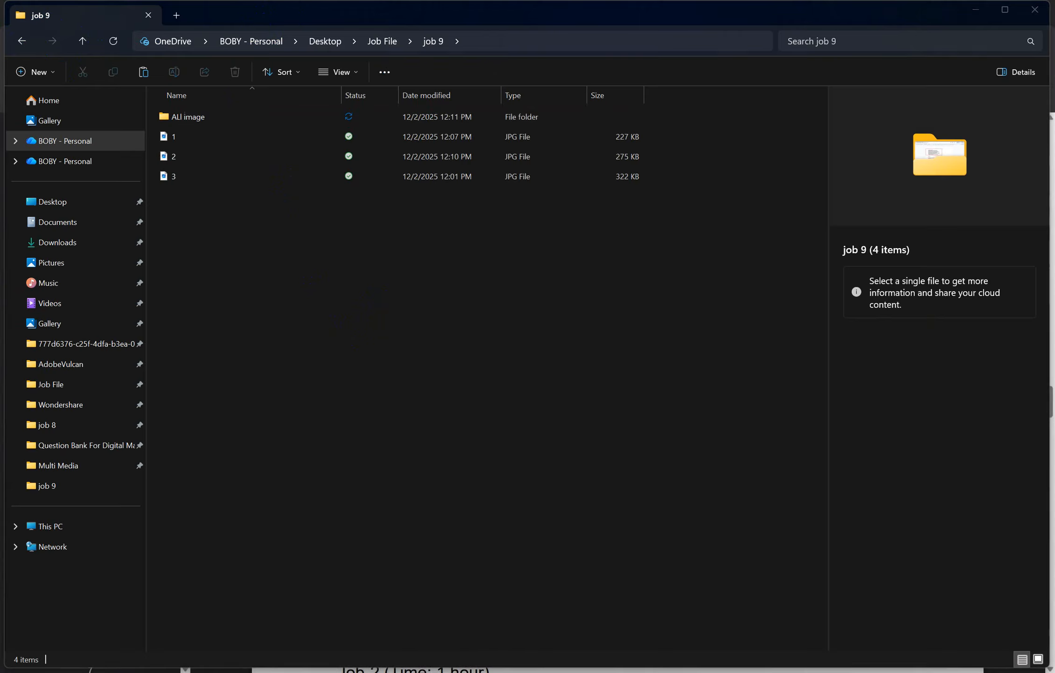
Step: Return to the browser, highlight the Caption ideas requirement in Set 2.pdf, and close the ChatGPT conversation
{"action": "left_click", "coordinate": [472, 669]}
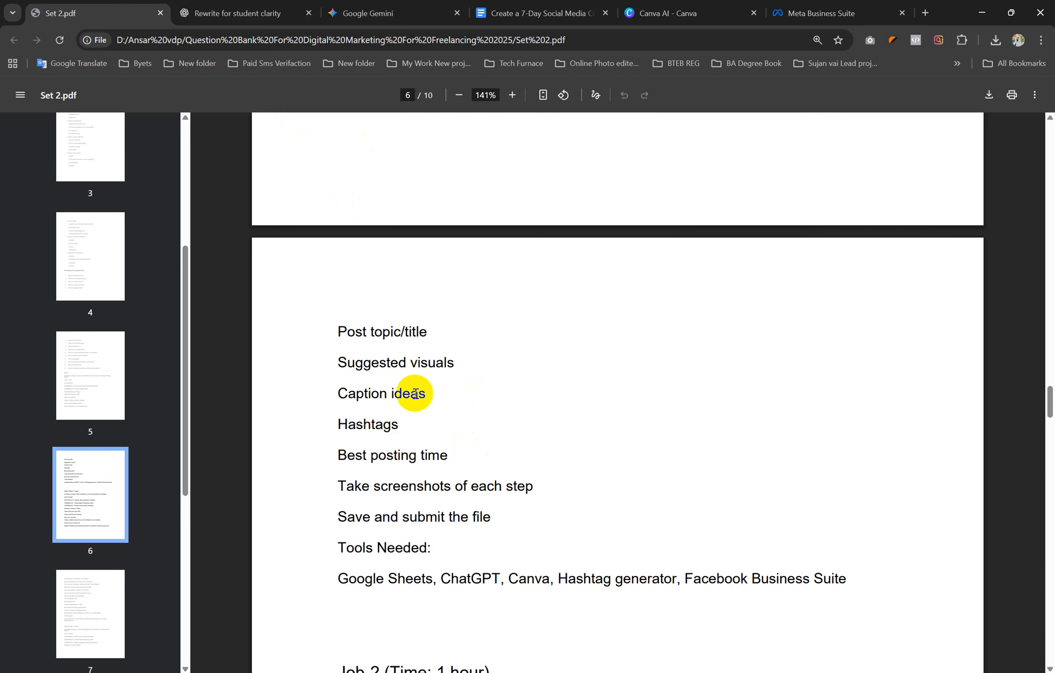
{"action": "triple_click", "coordinate": [341, 393]}
{"action": "left_click", "coordinate": [288, 13]}
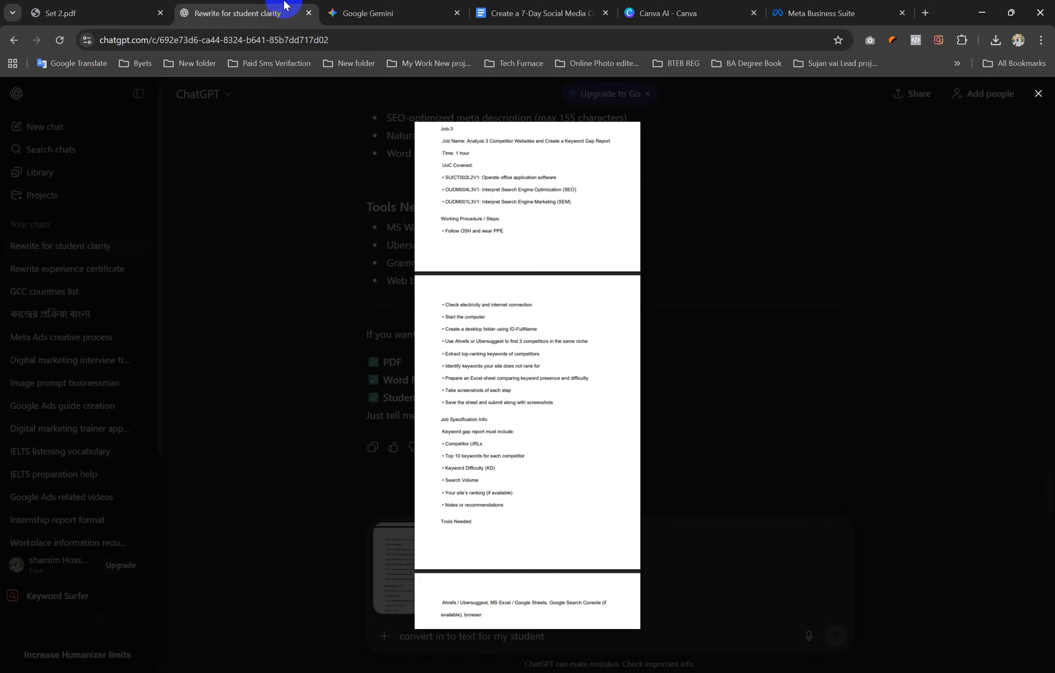
{"action": "middle_click", "coordinate": [249, 4]}
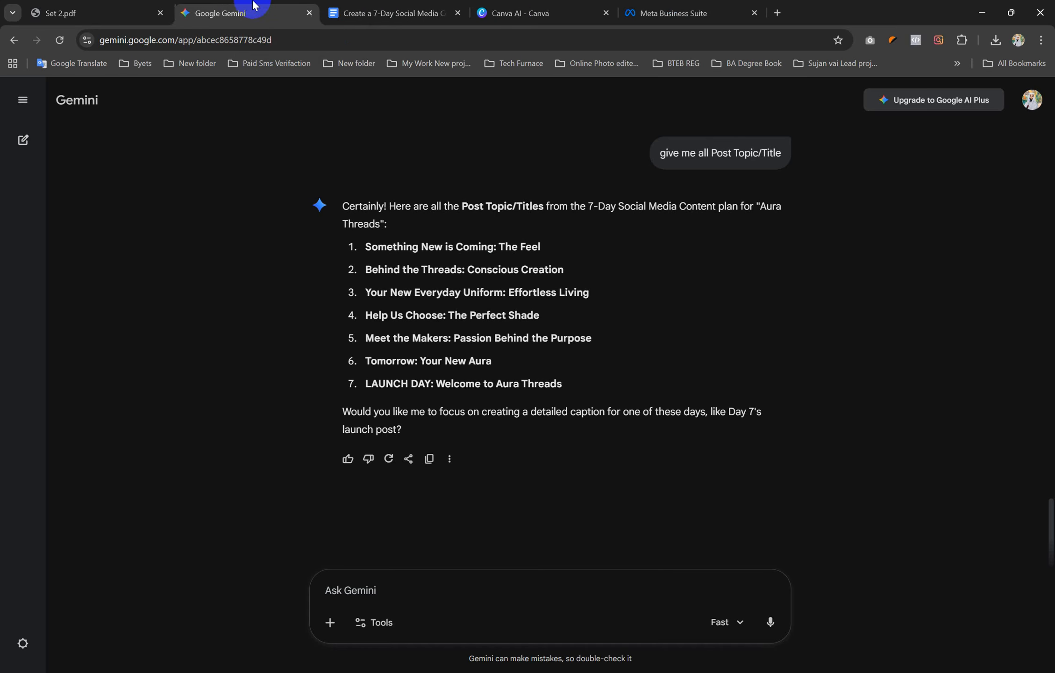
Step: Capture Gemini's Day 1 content plan as a screenshot and draw a red rectangle around its Caption Ideas row
{"action": "scroll", "coordinate": [602, 346], "scroll_direction": "up", "scroll_amount": 15}
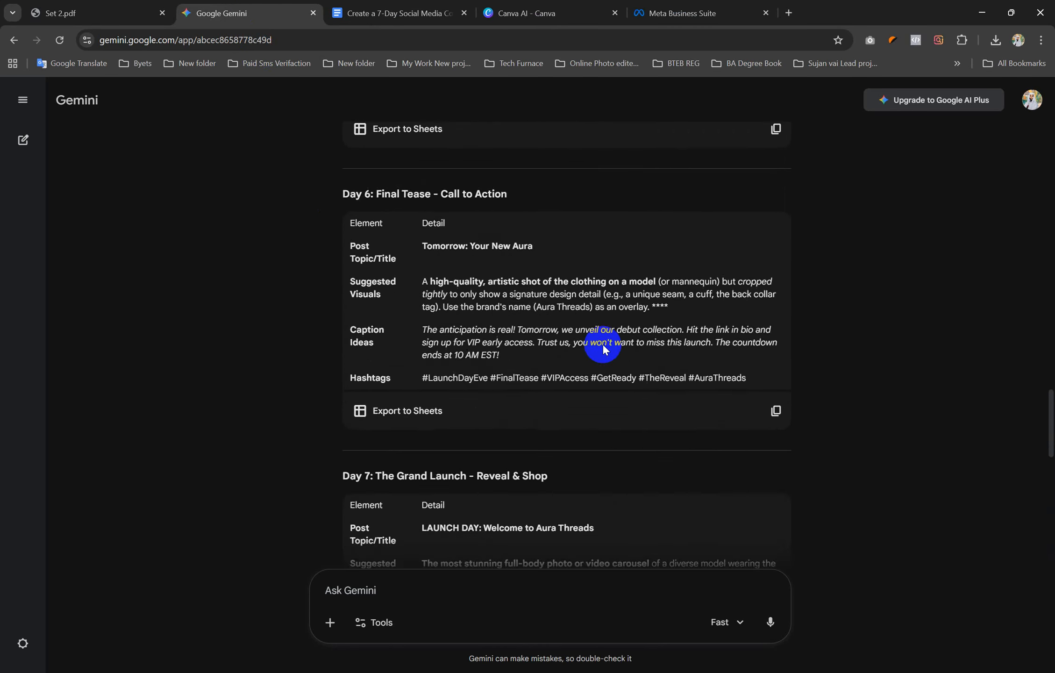
{"action": "scroll", "coordinate": [603, 350], "scroll_direction": "up", "scroll_amount": 10}
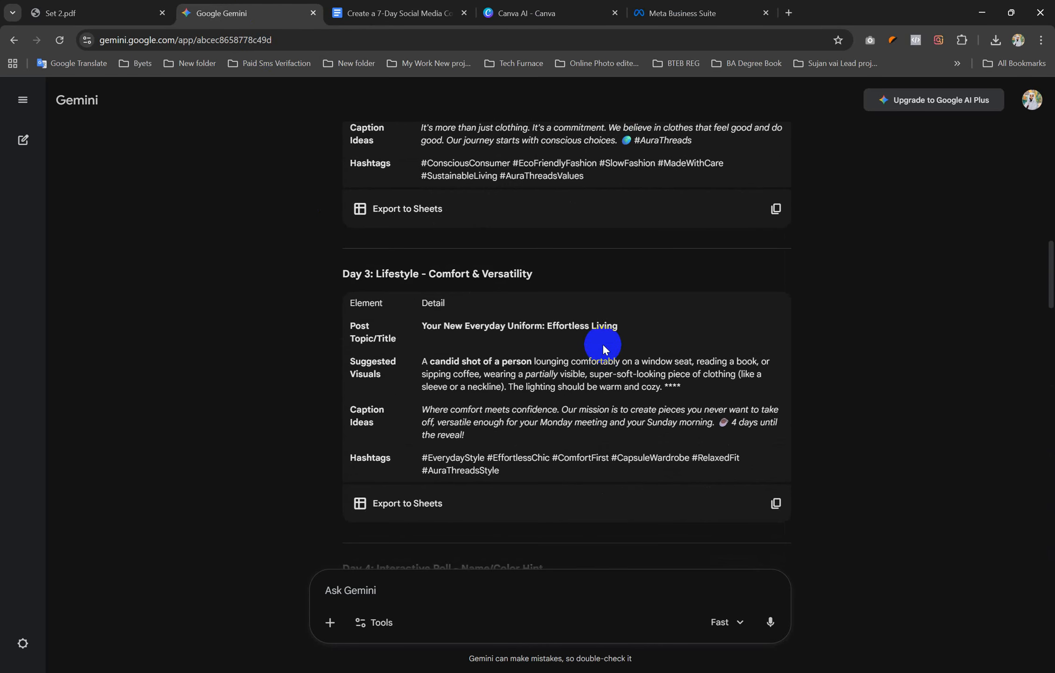
{"action": "scroll", "coordinate": [603, 346], "scroll_direction": "up", "scroll_amount": 10}
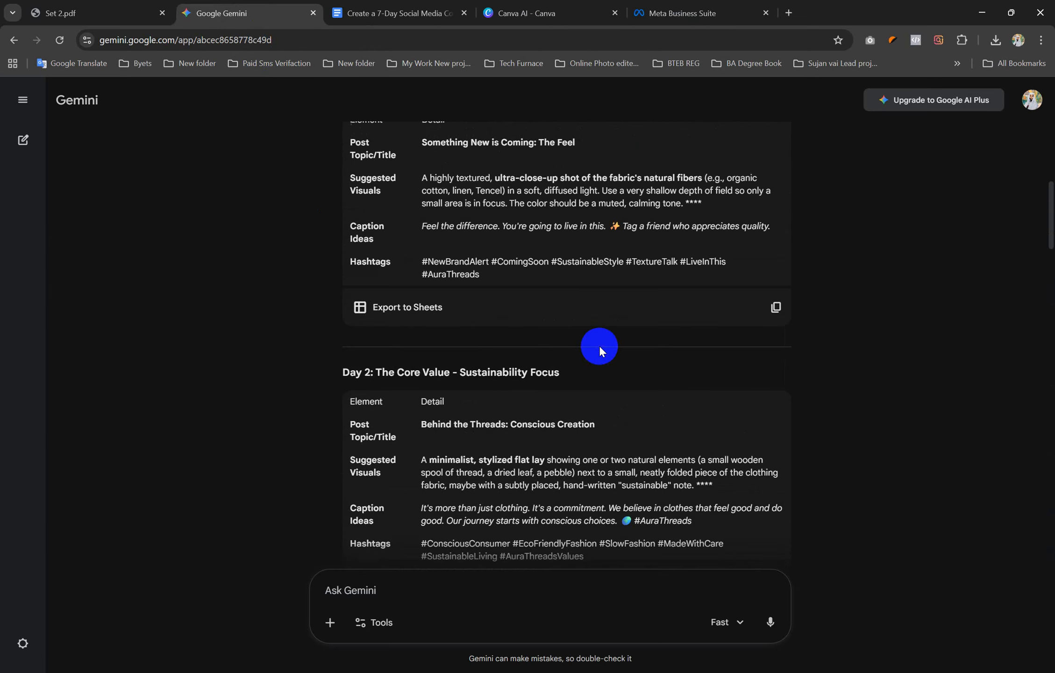
{"action": "scroll", "coordinate": [599, 346], "scroll_direction": "down", "scroll_amount": 4}
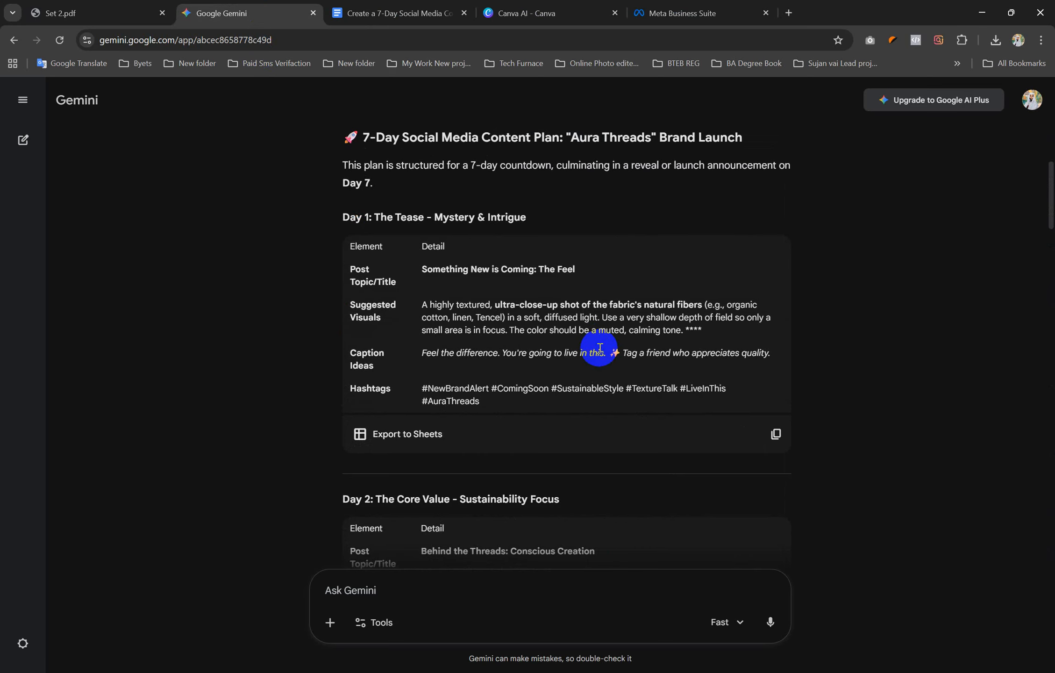
{"action": "key", "text": "Print"}
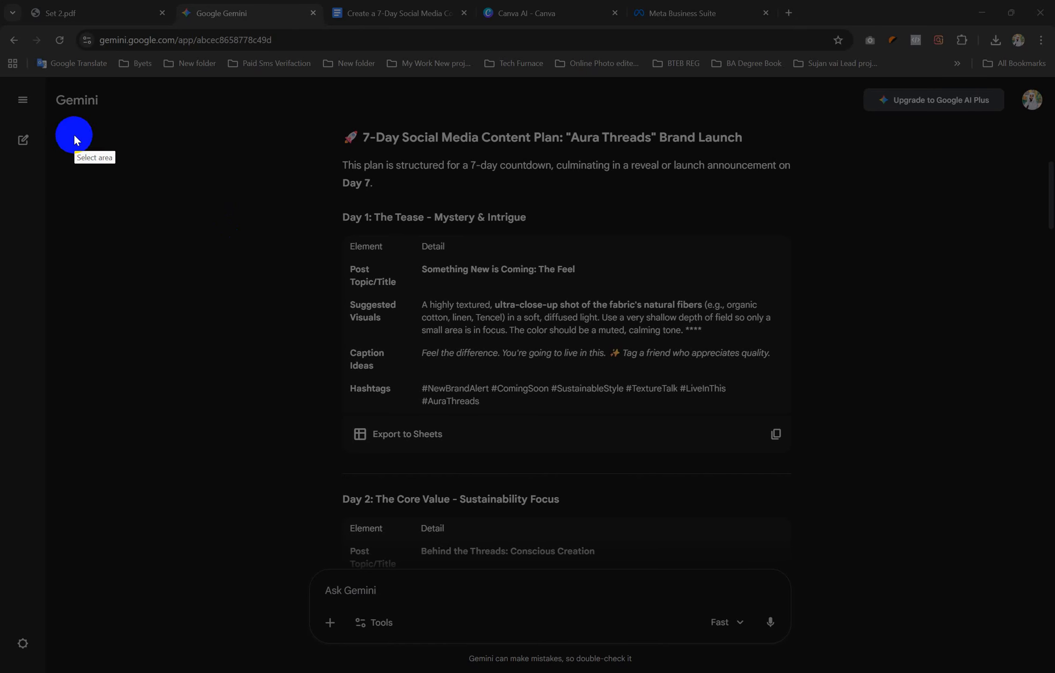
{"action": "mouse_move", "coordinate": [0, 35]}
{"action": "left_mouse_down"}
{"action": "mouse_move", "coordinate": [584, 493]}
{"action": "mouse_move", "coordinate": [1017, 633]}
{"action": "mouse_move", "coordinate": [1049, 655]}
{"action": "left_mouse_up"}
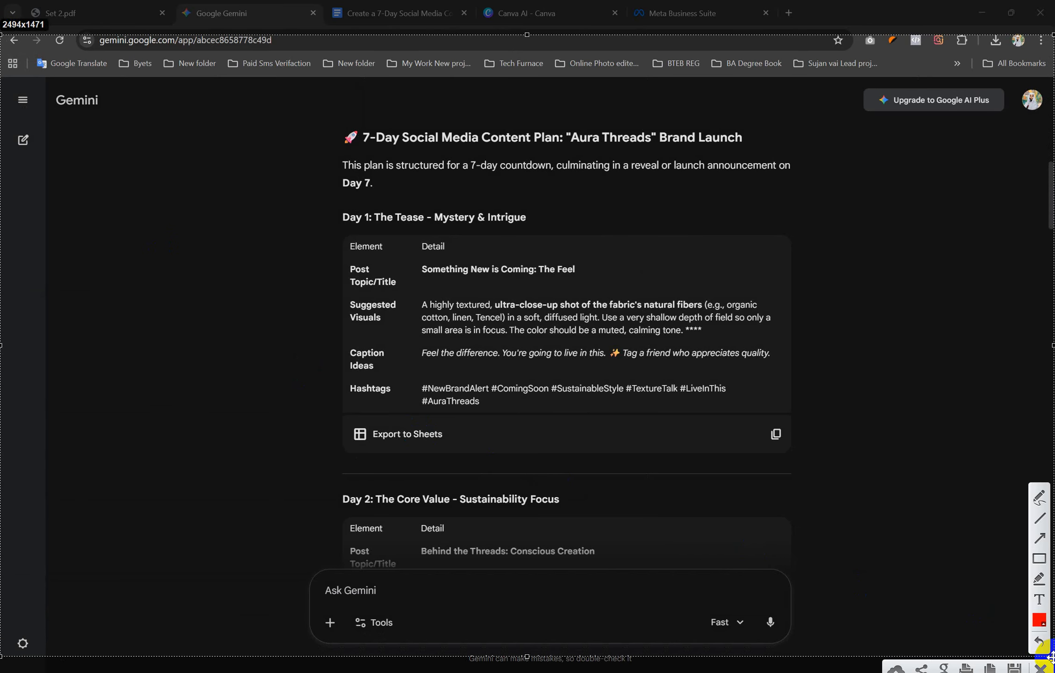
{"action": "left_click", "coordinate": [1037, 578]}
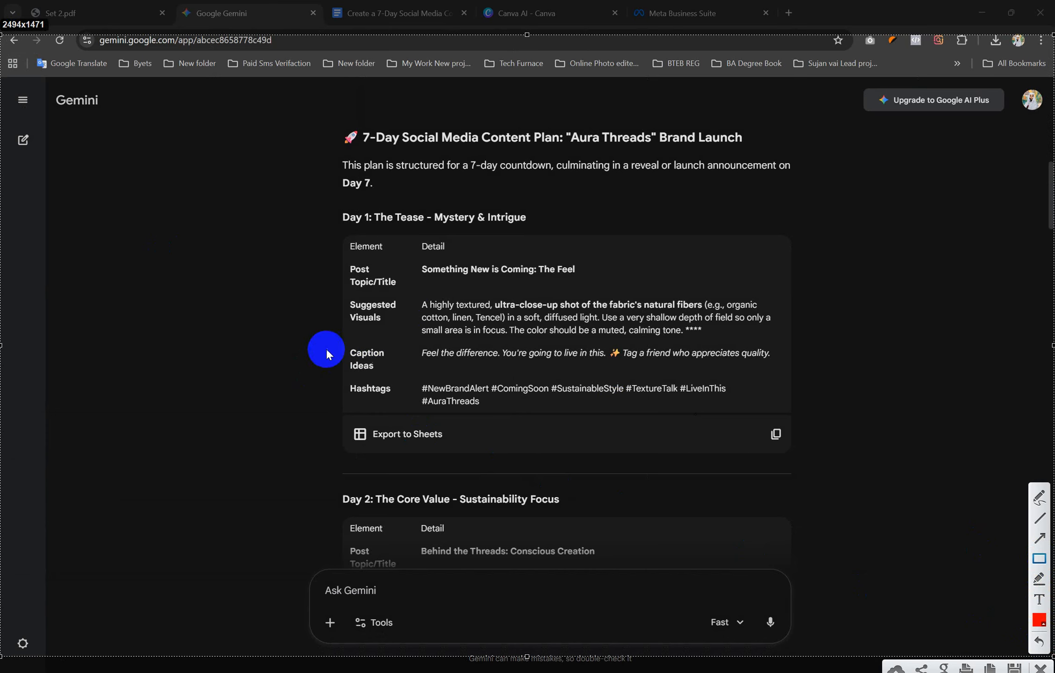
{"action": "mouse_move", "coordinate": [338, 336]}
{"action": "left_mouse_down"}
{"action": "mouse_move", "coordinate": [487, 373]}
{"action": "mouse_move", "coordinate": [797, 374]}
{"action": "left_mouse_up"}
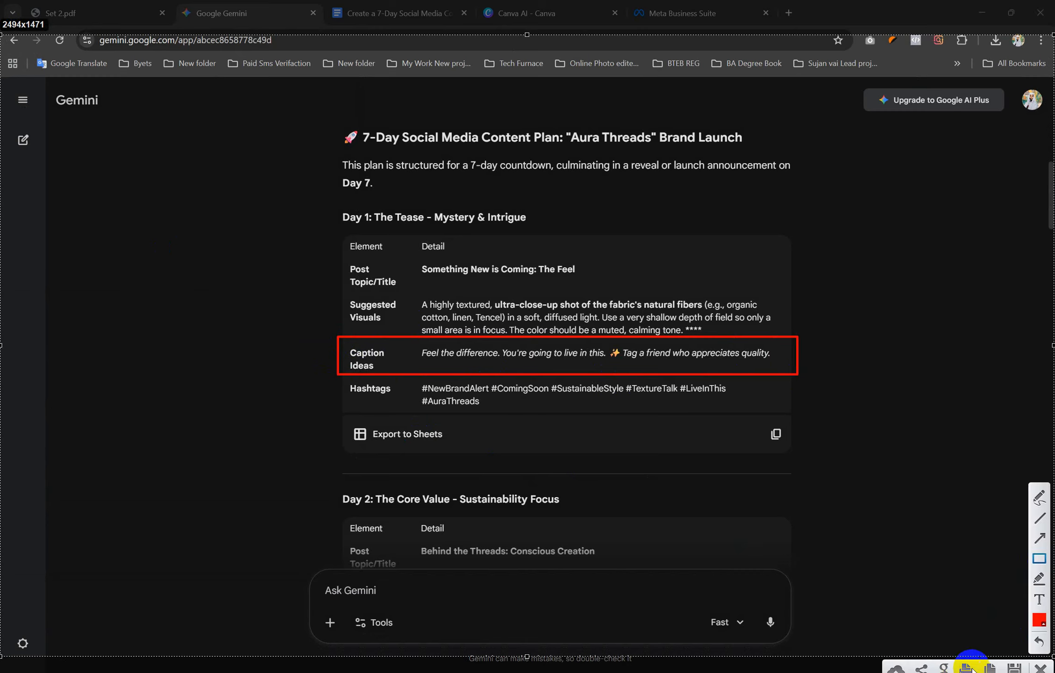
Step: Save the annotated screenshot as a JPEG named 4 in the job 9 folder
{"action": "left_click", "coordinate": [1014, 668]}
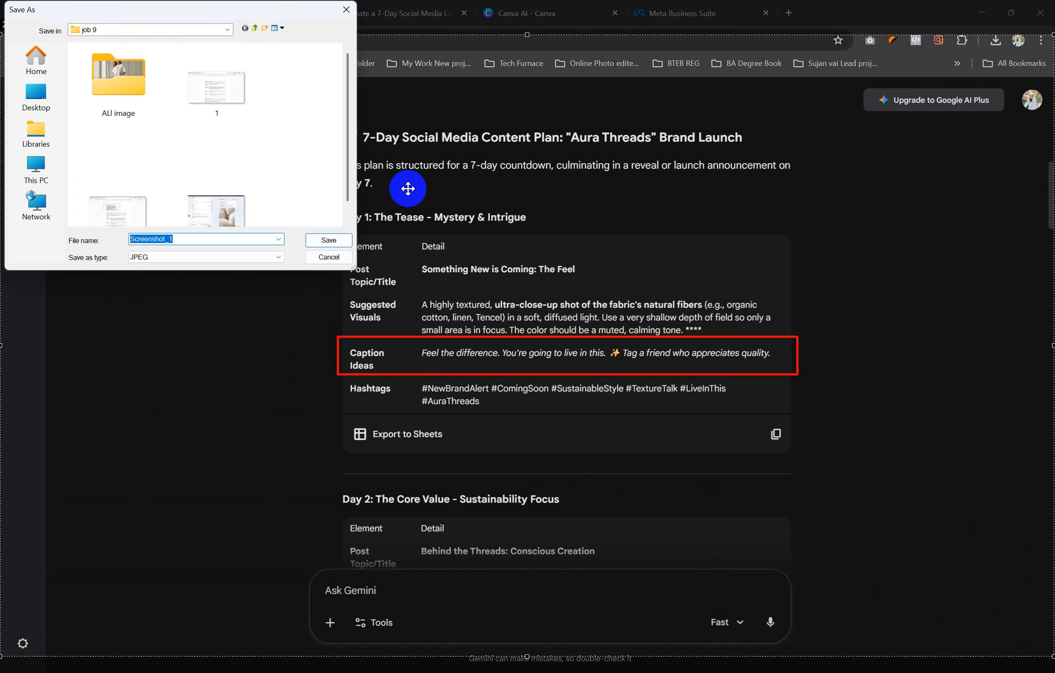
{"action": "left_click", "coordinate": [115, 103]}
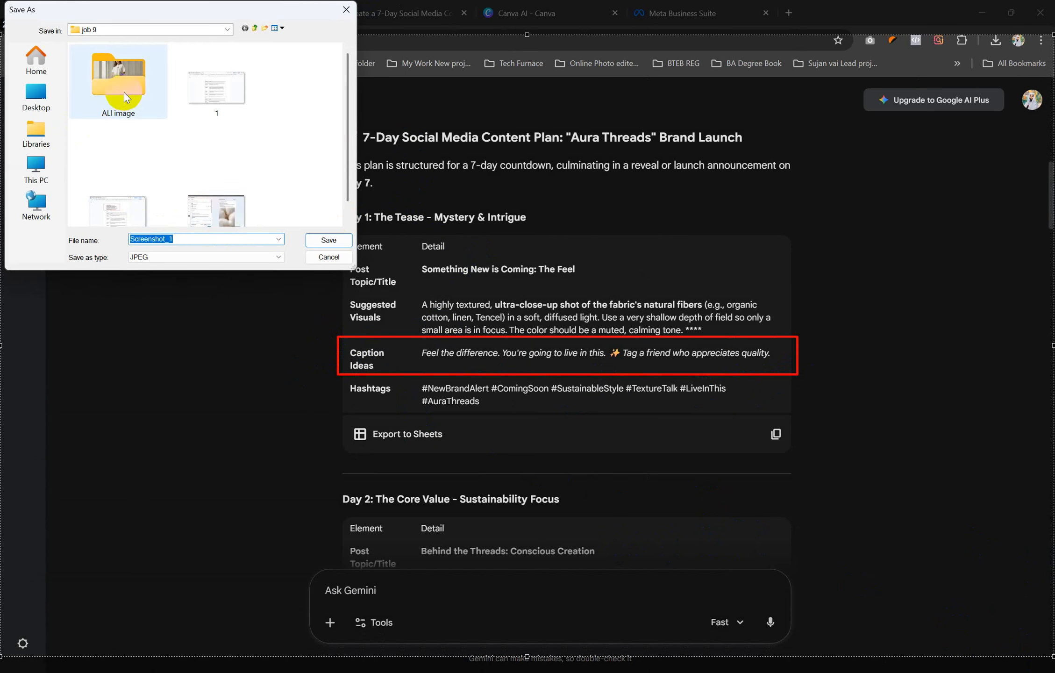
{"action": "left_click", "coordinate": [221, 200]}
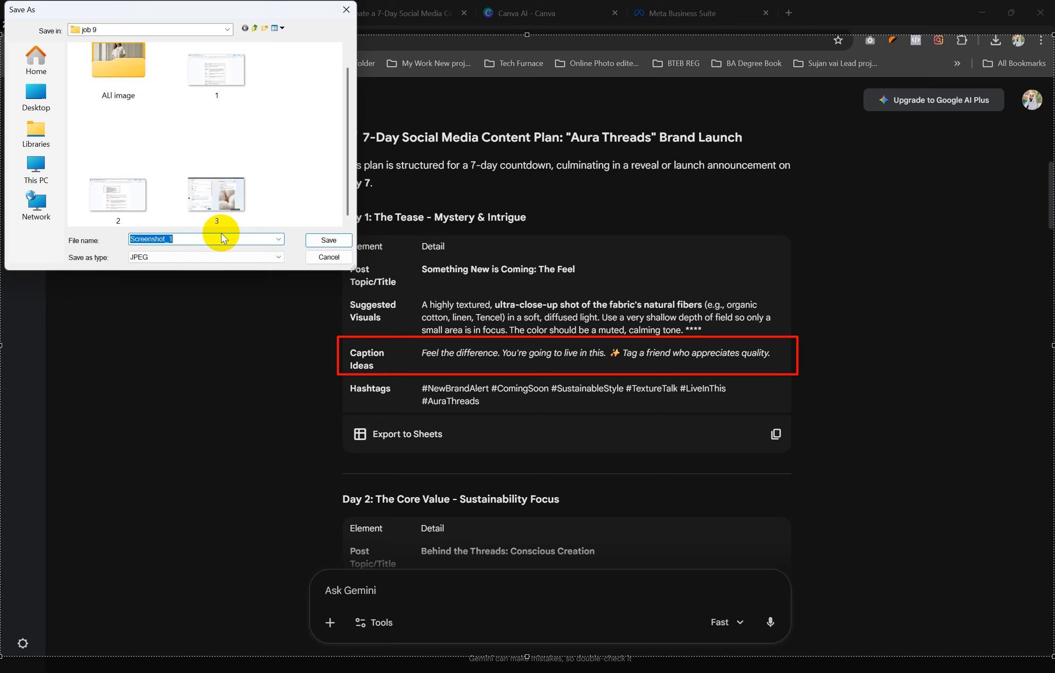
{"action": "type", "text": "4"}
{"action": "left_click", "coordinate": [323, 240]}
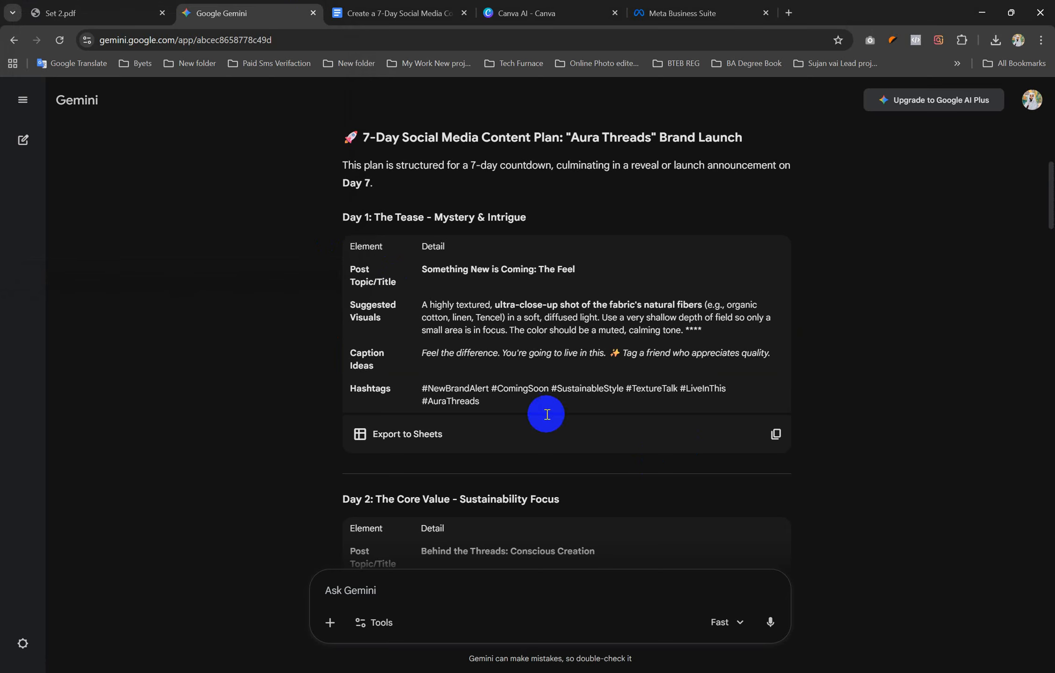
Step: Highlight the Best posting time requirement in Set 2.pdf and check the Google Docs content calendar
{"action": "left_click", "coordinate": [140, 10]}
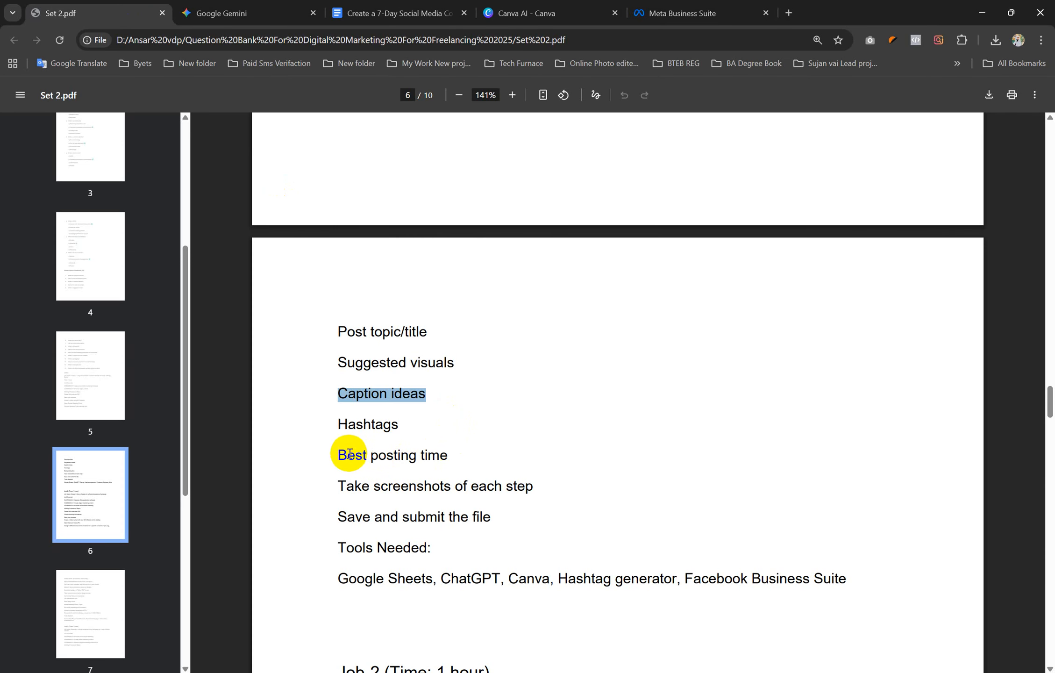
{"action": "left_click_drag", "start_coordinate": [337, 455], "coordinate": [467, 456]}
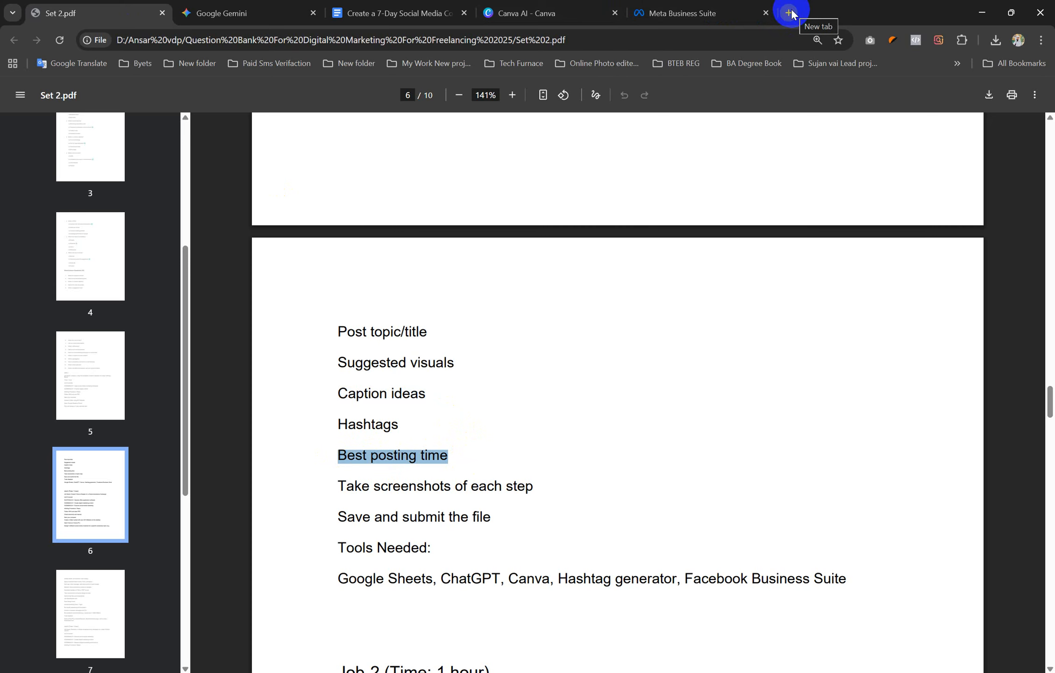
{"action": "left_click", "coordinate": [408, 6]}
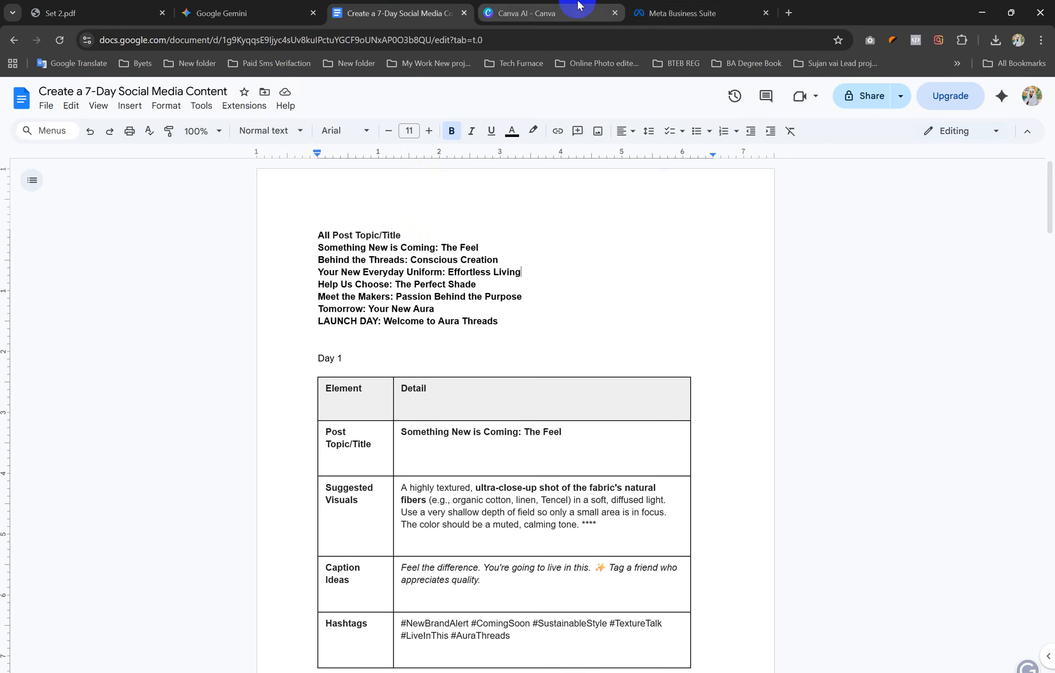
Step: Switch to the Meta Business Suite Planner and open the Wednesday, December 3, 10:00 AM scheduled post for editing
{"action": "left_click", "coordinate": [668, 10]}
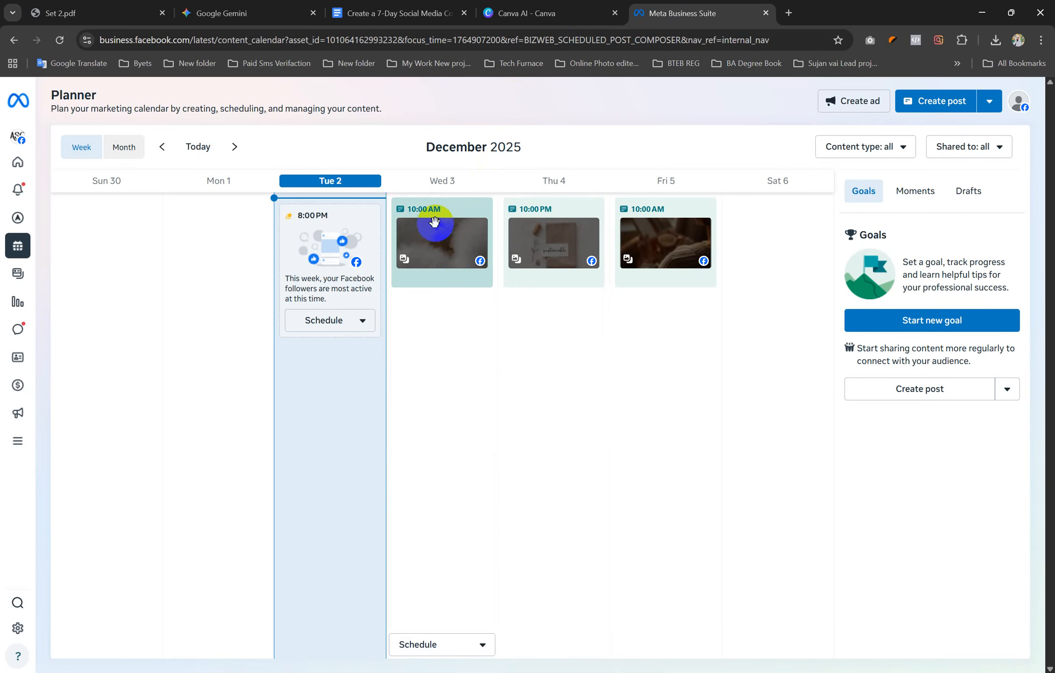
{"action": "left_click", "coordinate": [433, 212]}
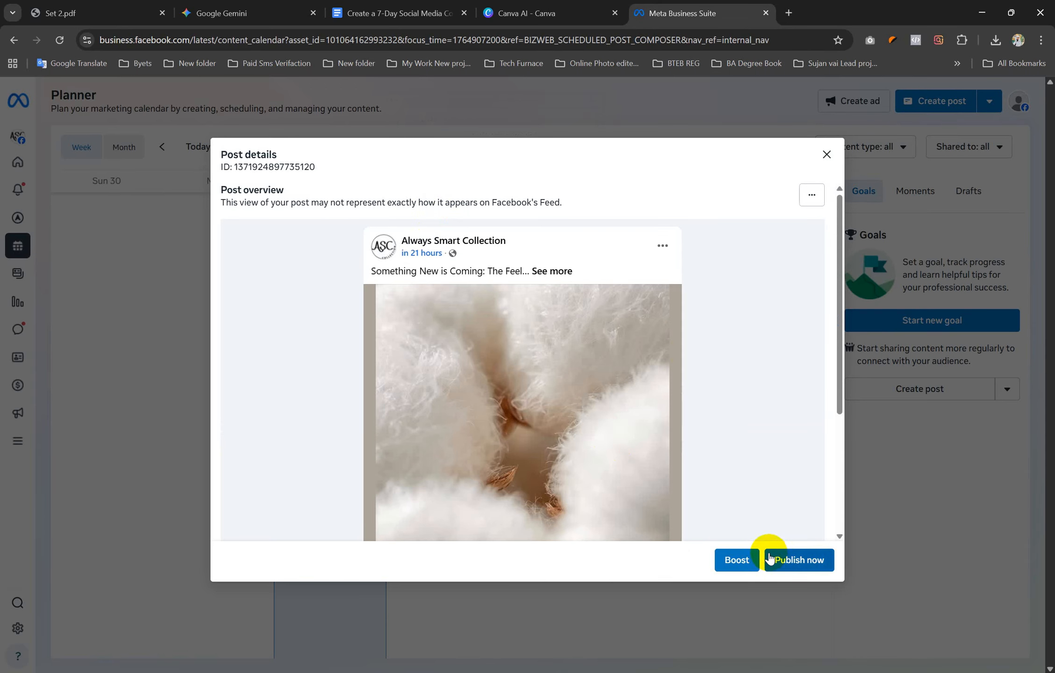
{"action": "left_click", "coordinate": [809, 197]}
{"action": "left_click", "coordinate": [822, 222]}
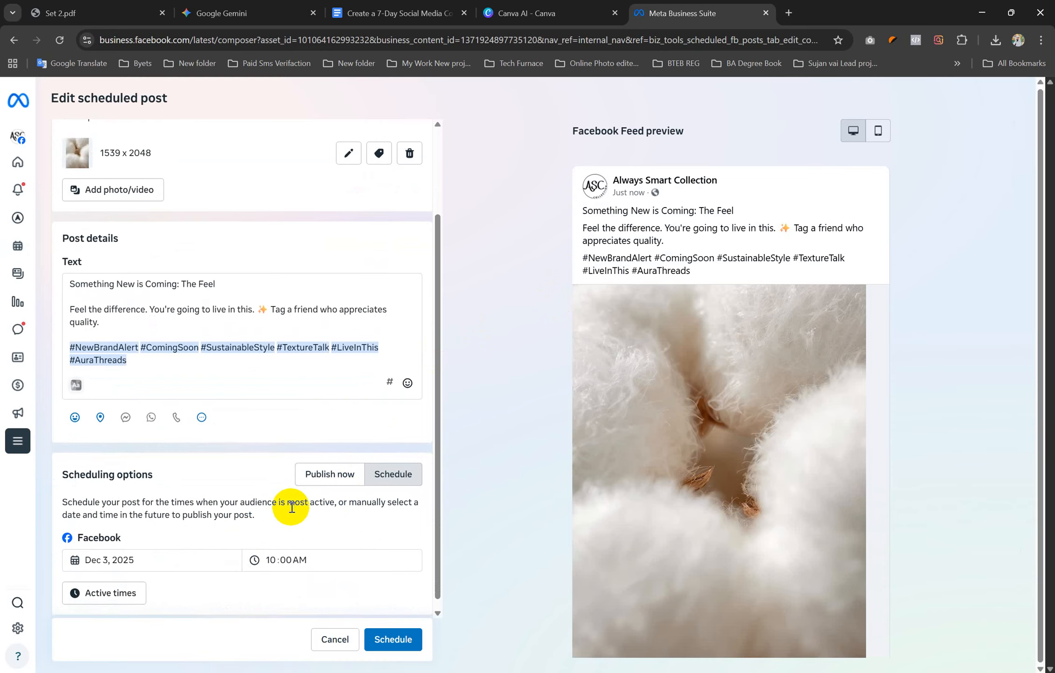
Step: Capture the Edit scheduled post page, draw a red rectangle around Scheduling options, and add an arrow pointing to the posting time
{"action": "scroll", "coordinate": [292, 507], "scroll_direction": "down", "scroll_amount": 1}
{"action": "key", "text": "super+shift+s"}
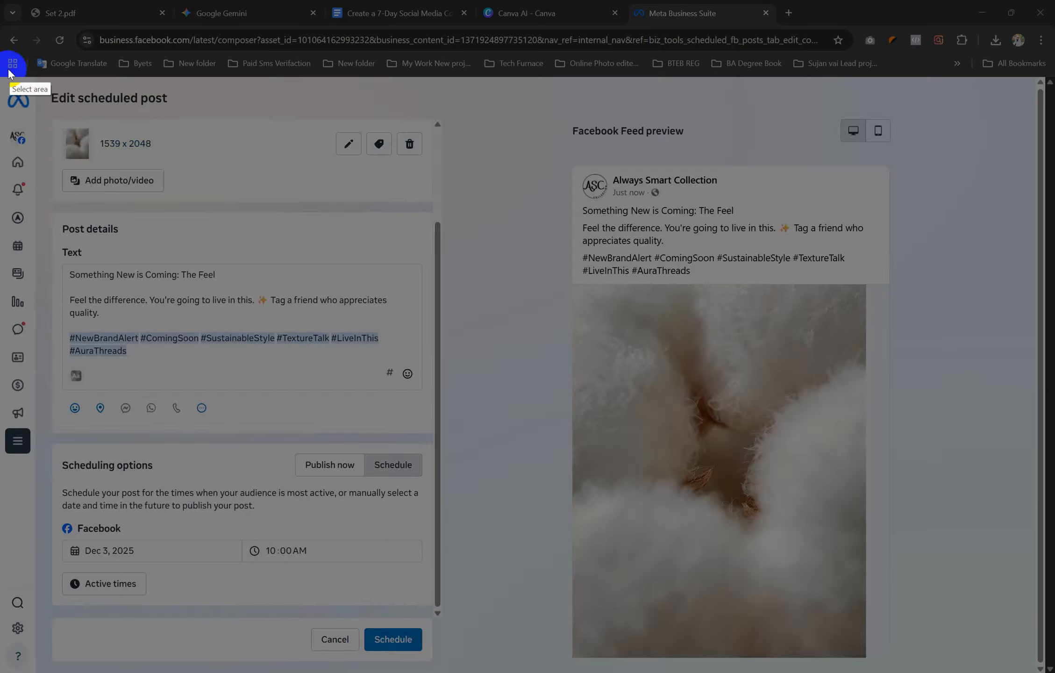
{"action": "mouse_move", "coordinate": [1, 81]}
{"action": "left_mouse_down"}
{"action": "mouse_move", "coordinate": [860, 631]}
{"action": "mouse_move", "coordinate": [1037, 663]}
{"action": "left_mouse_up"}
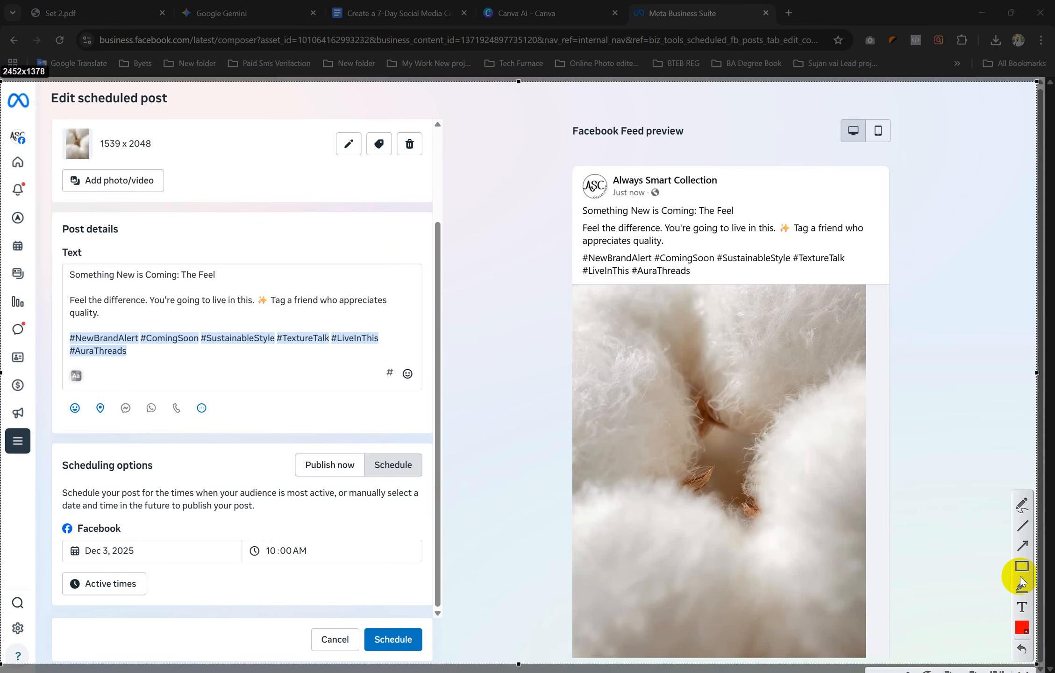
{"action": "mouse_move", "coordinate": [54, 452]}
{"action": "left_mouse_down"}
{"action": "mouse_move", "coordinate": [129, 518]}
{"action": "mouse_move", "coordinate": [428, 618]}
{"action": "mouse_move", "coordinate": [426, 602]}
{"action": "left_mouse_up"}
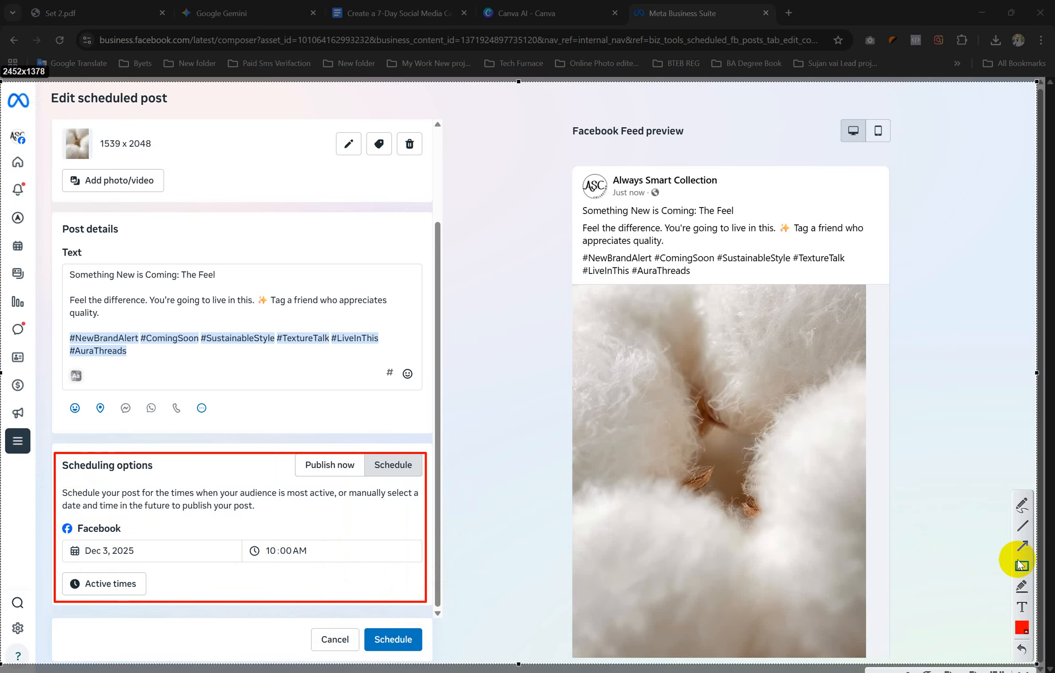
{"action": "left_click", "coordinate": [1024, 546]}
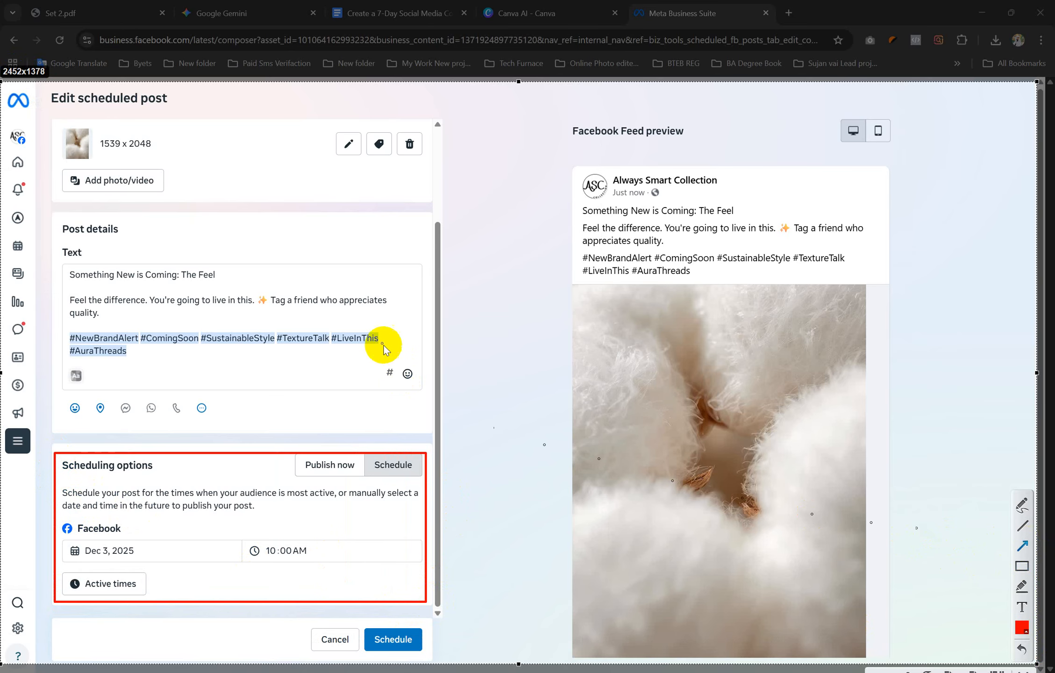
{"action": "left_click_drag", "start_coordinate": [382, 344], "coordinate": [272, 534]}
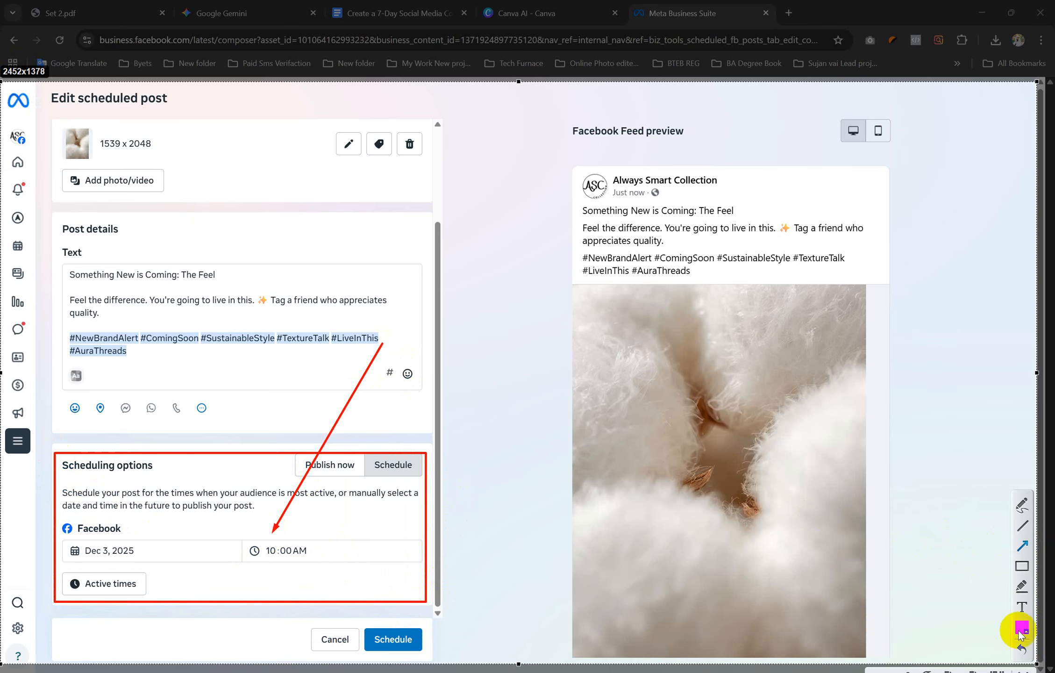
Step: Save the annotated scheduling screenshot as a JPEG named 5 in the job 9 folder
{"action": "key", "text": "ctrl+s"}
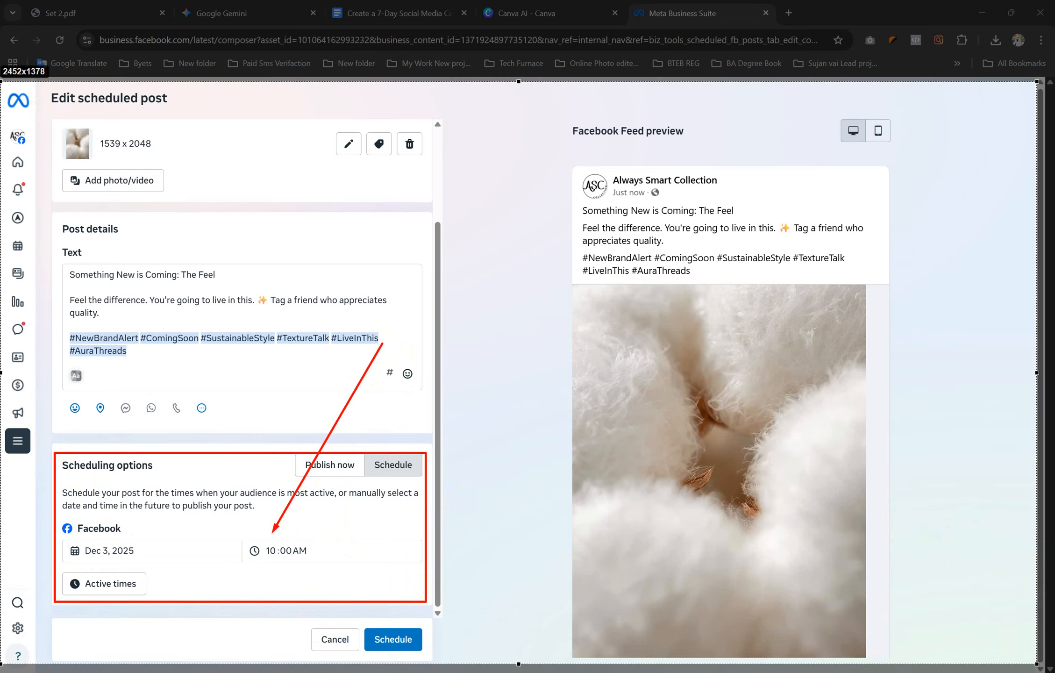
{"action": "scroll", "coordinate": [201, 154], "scroll_direction": "down", "scroll_amount": 1}
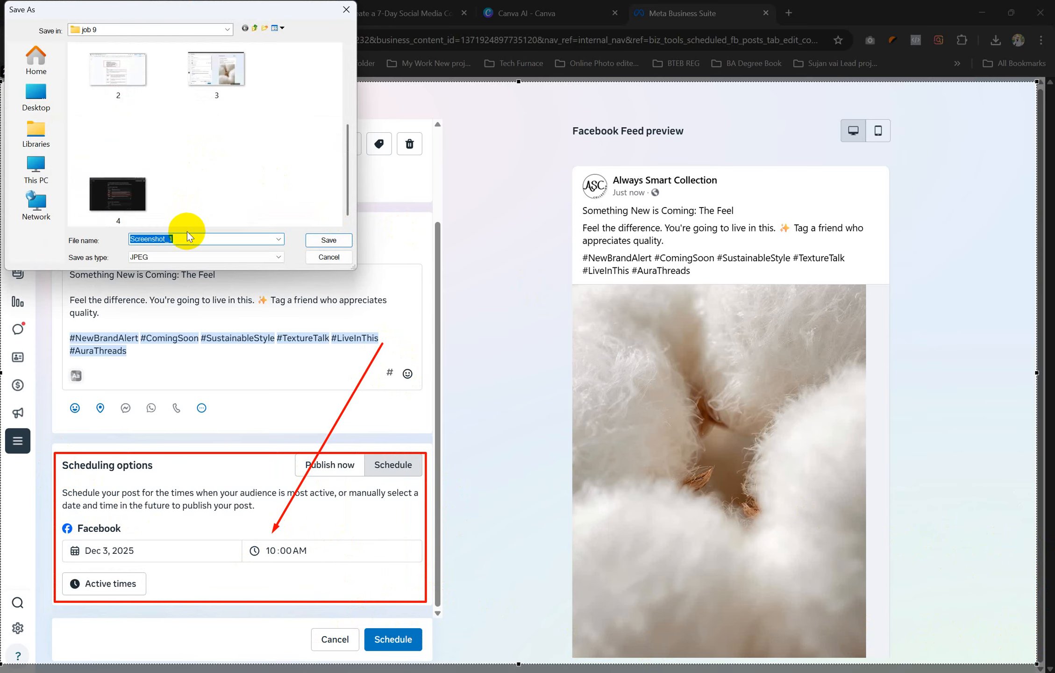
{"action": "type", "text": "5"}
{"action": "left_click", "coordinate": [329, 239]}
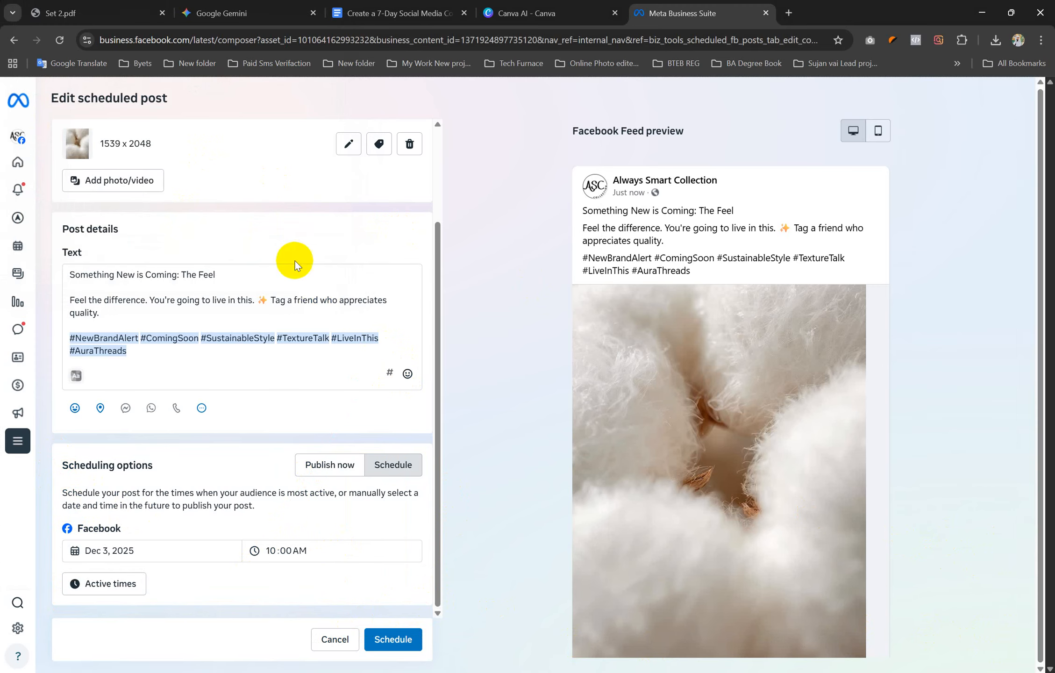
Step: Check the Save and submit the file requirement in Set 2.pdf
{"action": "left_click", "coordinate": [120, 16]}
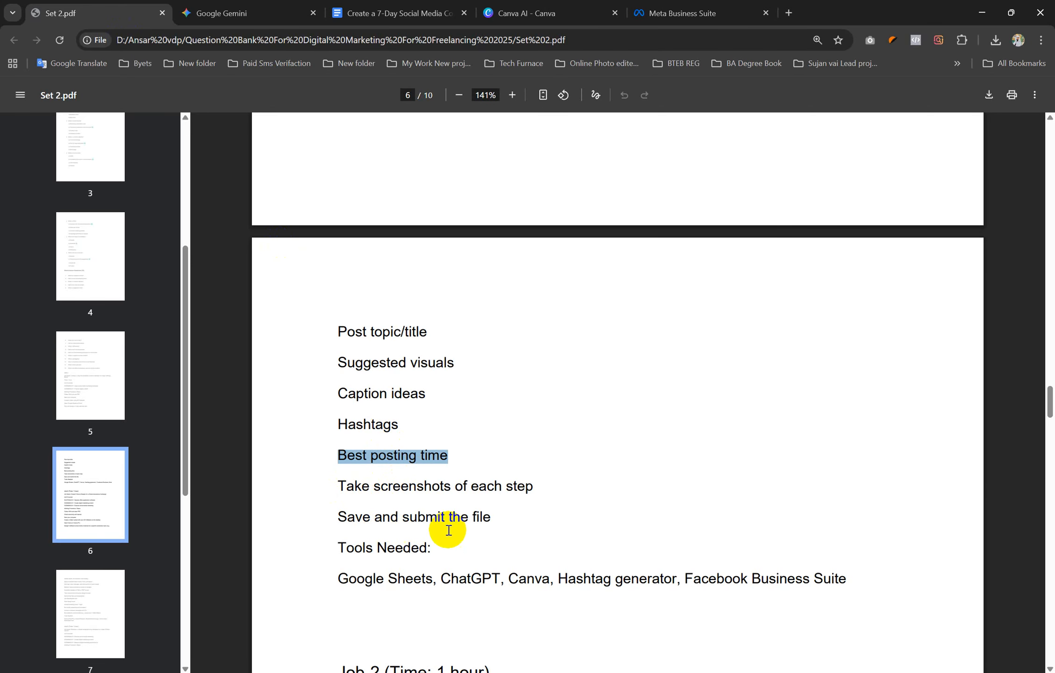
{"action": "left_click_drag", "start_coordinate": [491, 516], "coordinate": [348, 515]}
{"action": "left_click", "coordinate": [587, 548]}
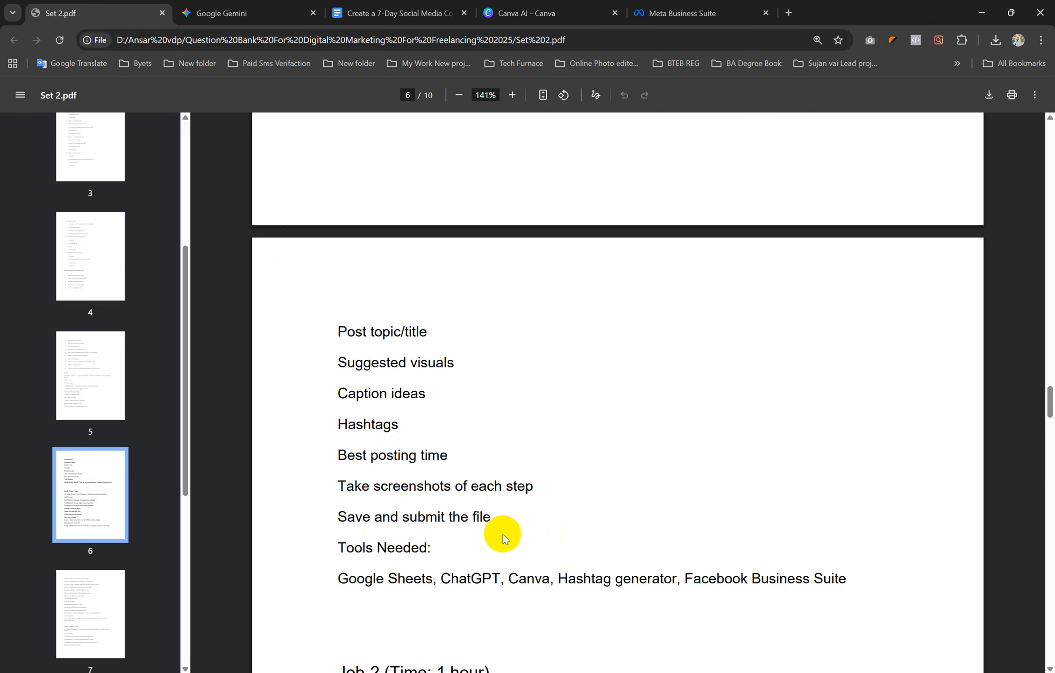
Step: Copy the URL of the 7-day social media content calendar document in Google Docs
{"action": "left_click", "coordinate": [438, 7]}
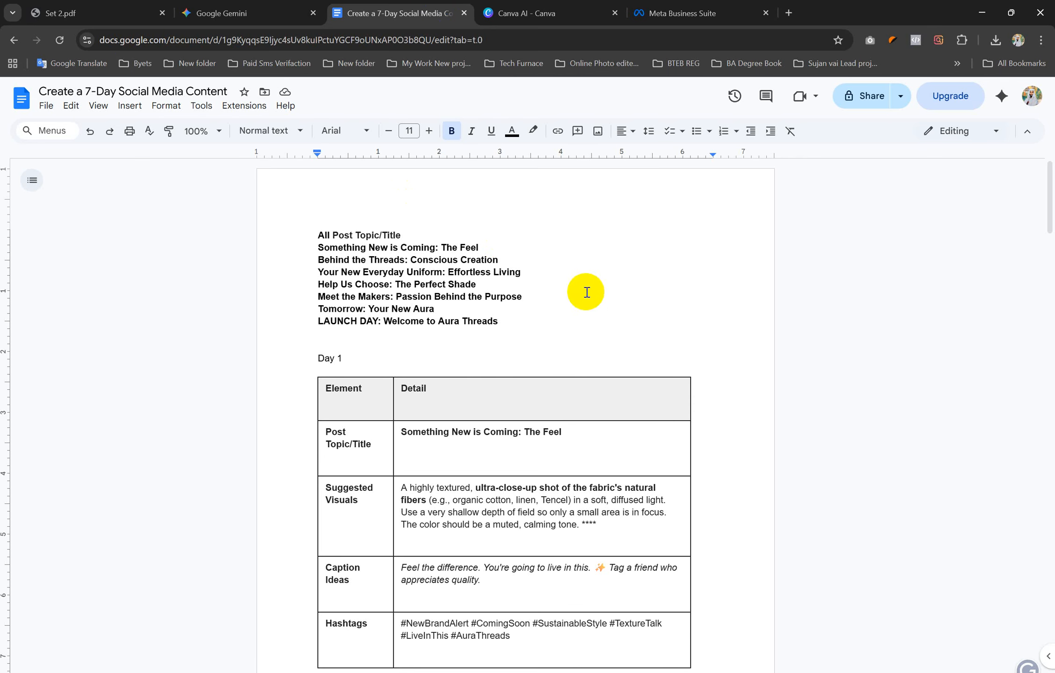
{"action": "left_click", "coordinate": [588, 33]}
{"action": "key", "text": "ctrl+c"}
Step: Switch to File Explorer and create a new text document in the job 9 folder
{"action": "mouse_move", "coordinate": [464, 666]}
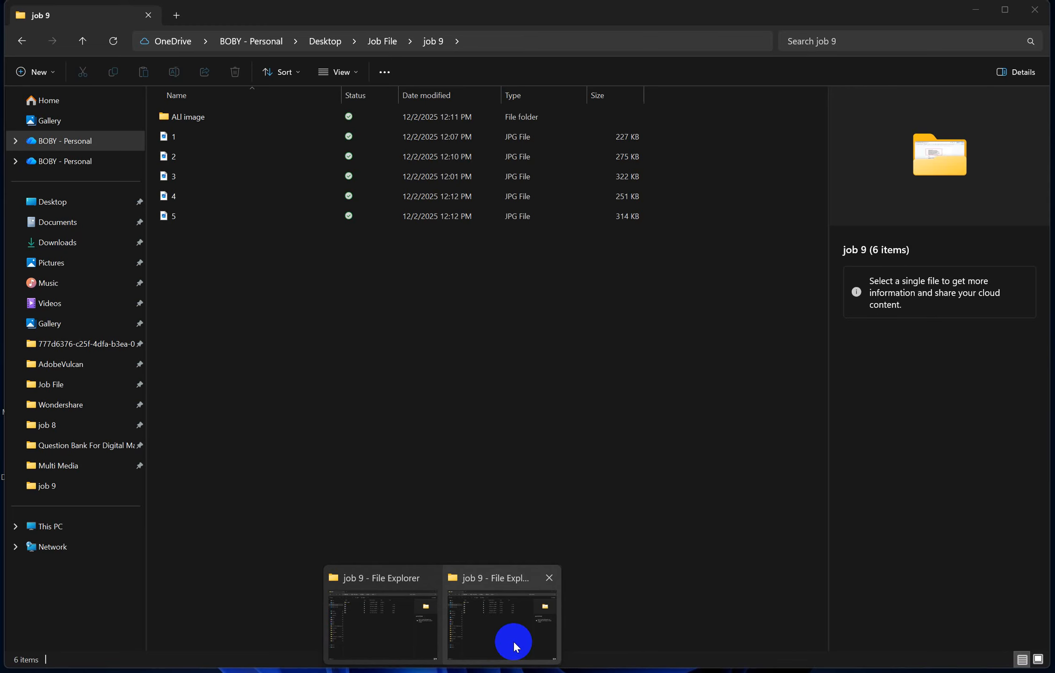
{"action": "left_click", "coordinate": [511, 637]}
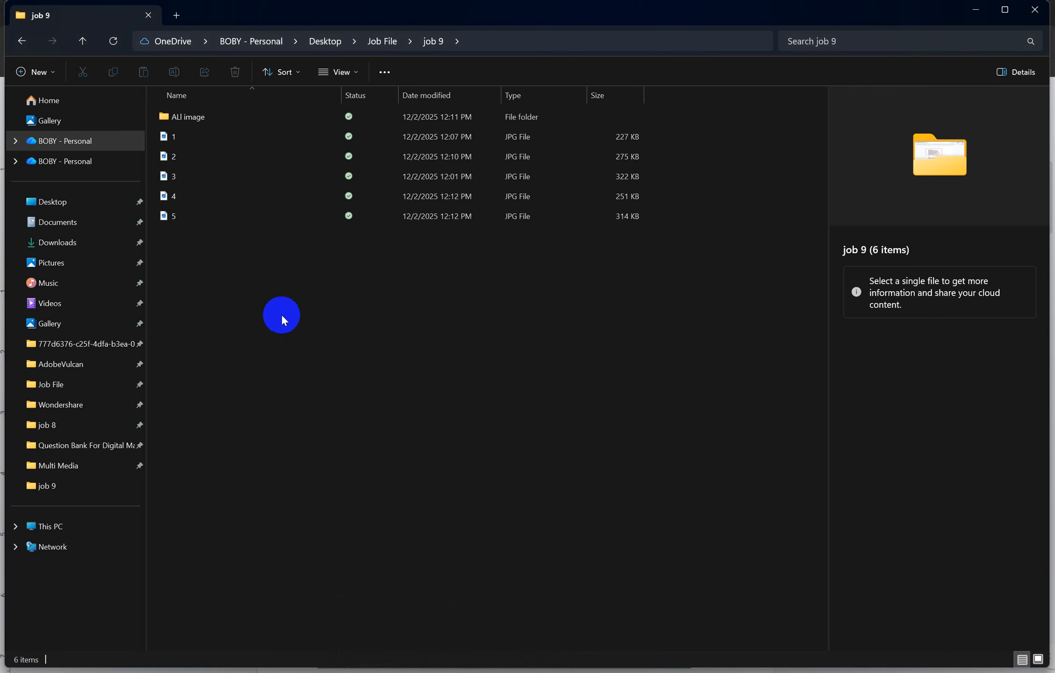
{"action": "right_click", "coordinate": [281, 315]}
{"action": "mouse_move", "coordinate": [351, 416]}
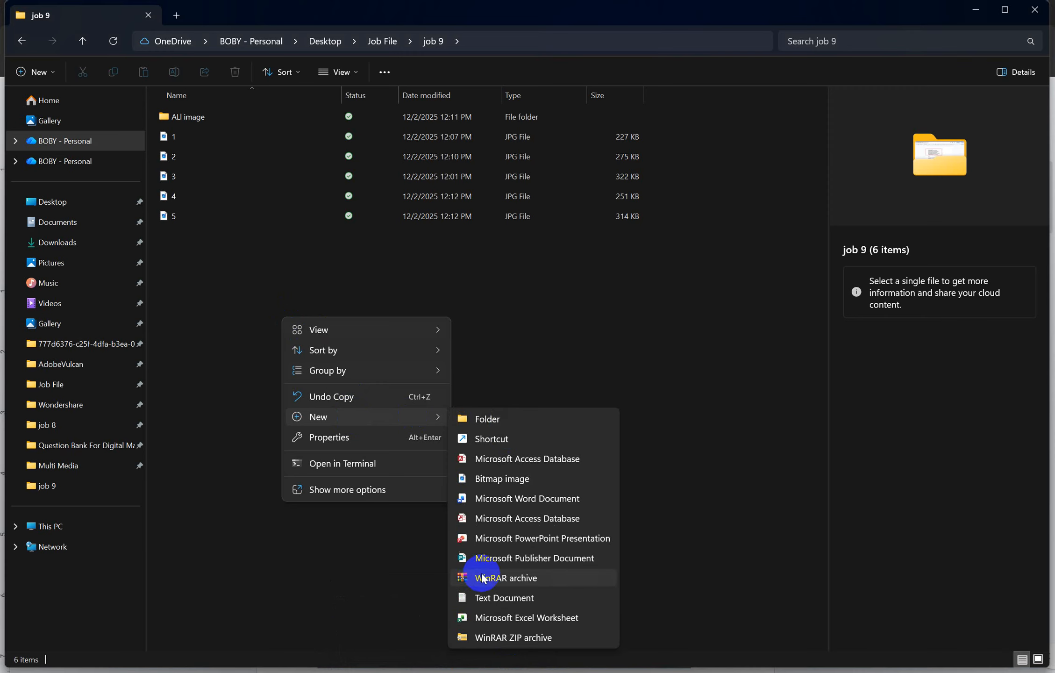
{"action": "left_click", "coordinate": [486, 597]}
{"action": "left_click", "coordinate": [246, 251]}
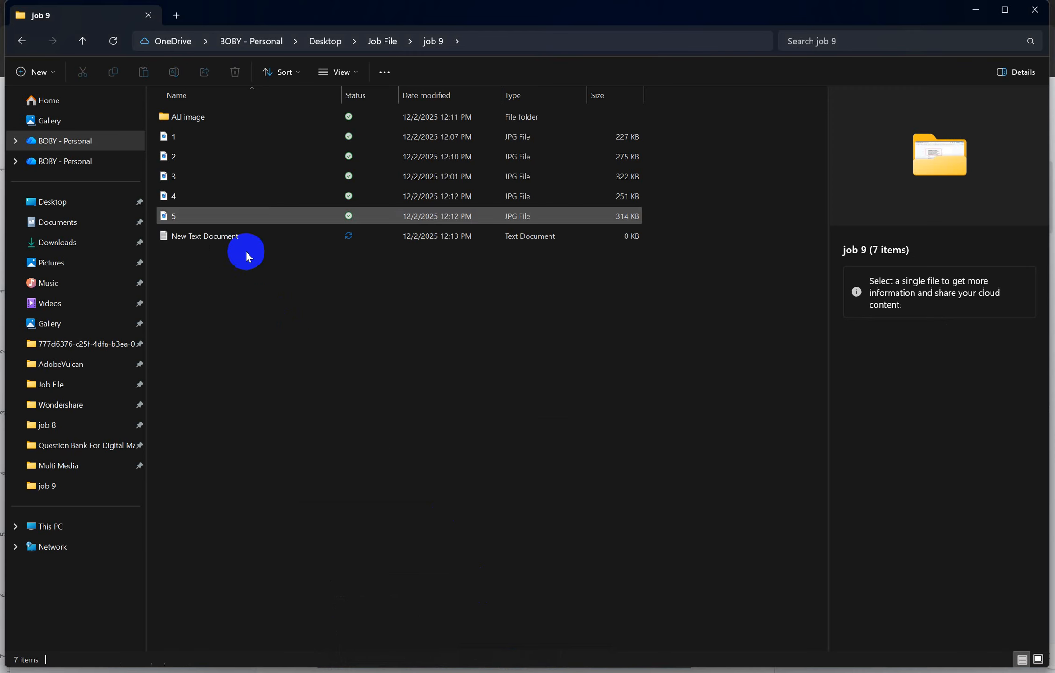
Step: Paste the copied Google Docs link into New Text Document and close the file with its contents kept
{"action": "left_click", "coordinate": [203, 238]}
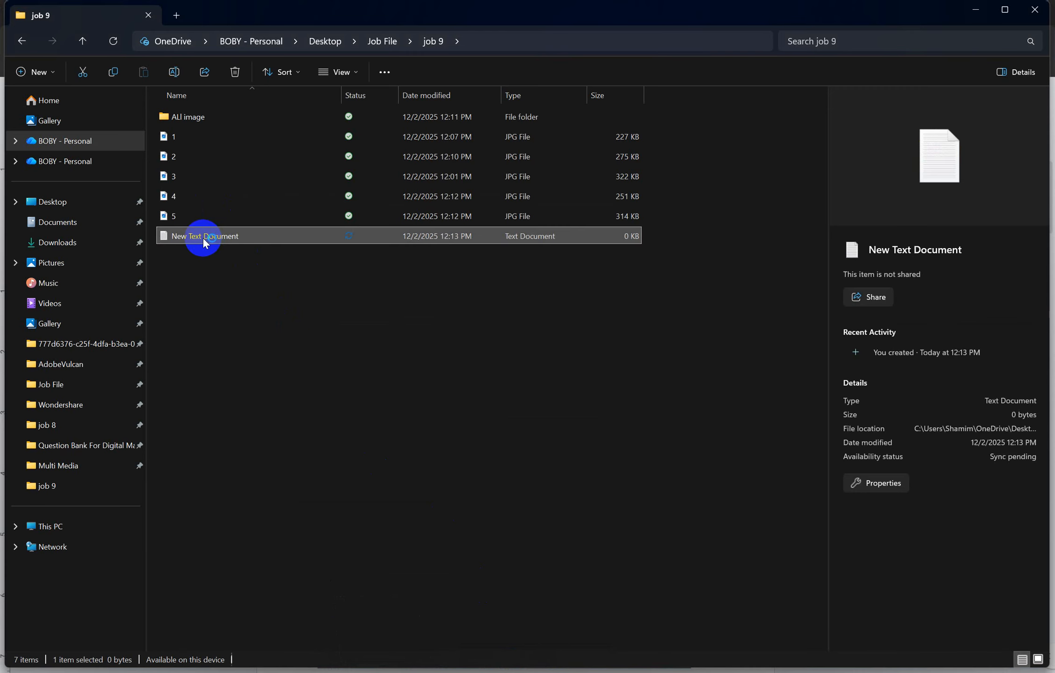
{"action": "double_click", "coordinate": [203, 238]}
{"action": "key", "text": "ctrl+v"}
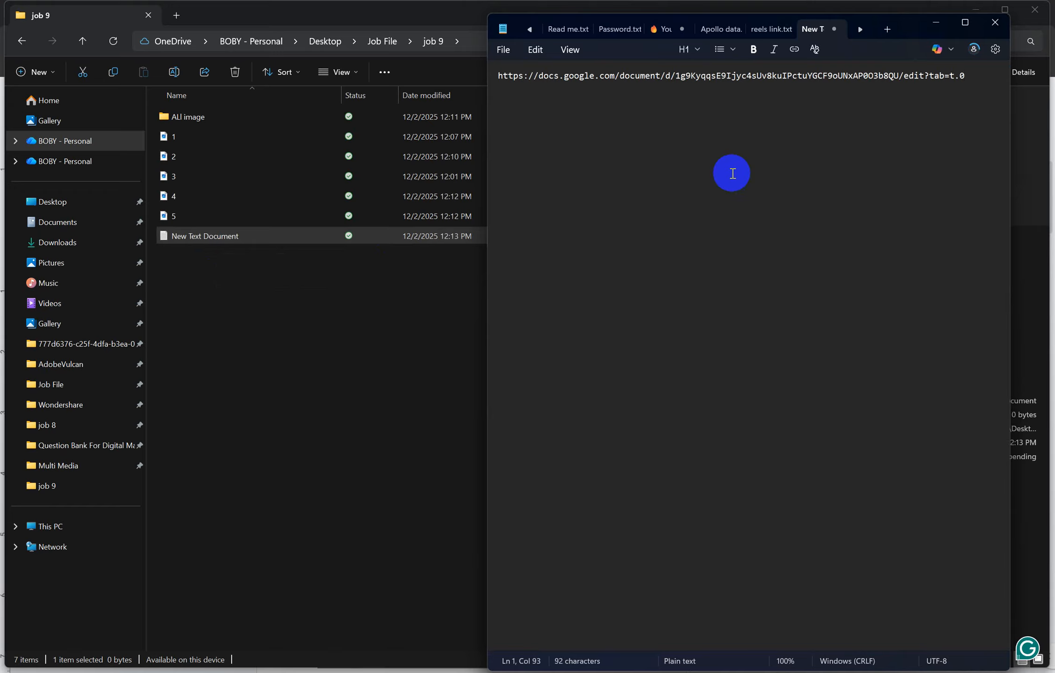
{"action": "left_click", "coordinate": [998, 23]}
{"action": "left_click", "coordinate": [392, 369]}
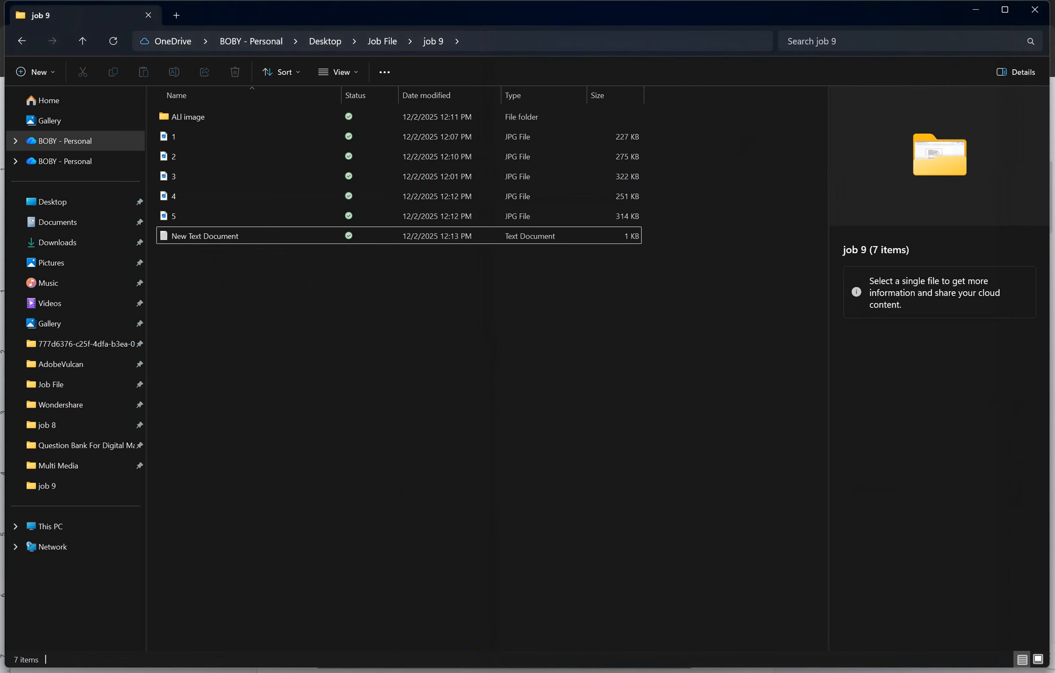
Step: Return to Google Docs and download the content calendar document as a PDF
{"action": "left_click", "coordinate": [464, 617]}
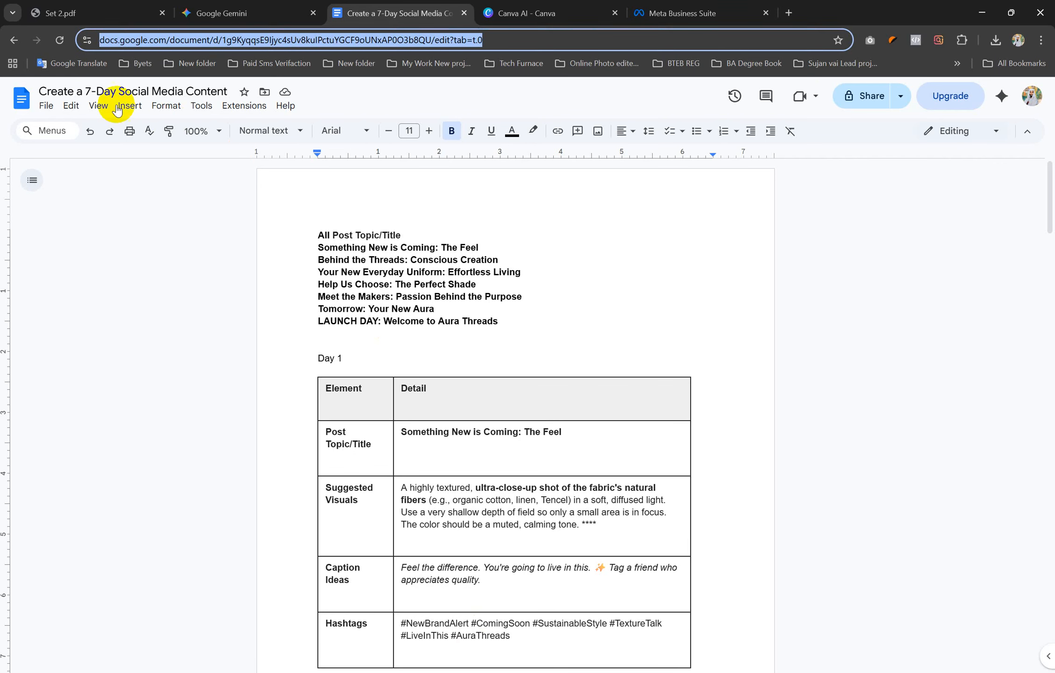
{"action": "left_click", "coordinate": [45, 105]}
{"action": "mouse_move", "coordinate": [89, 243]}
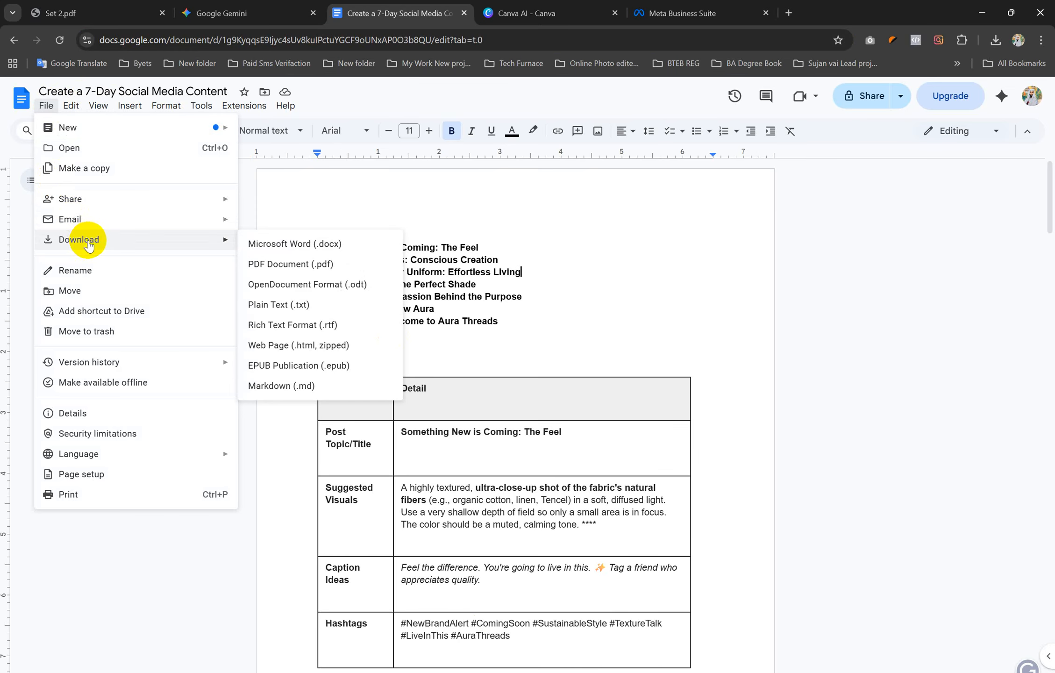
{"action": "left_click", "coordinate": [306, 266]}
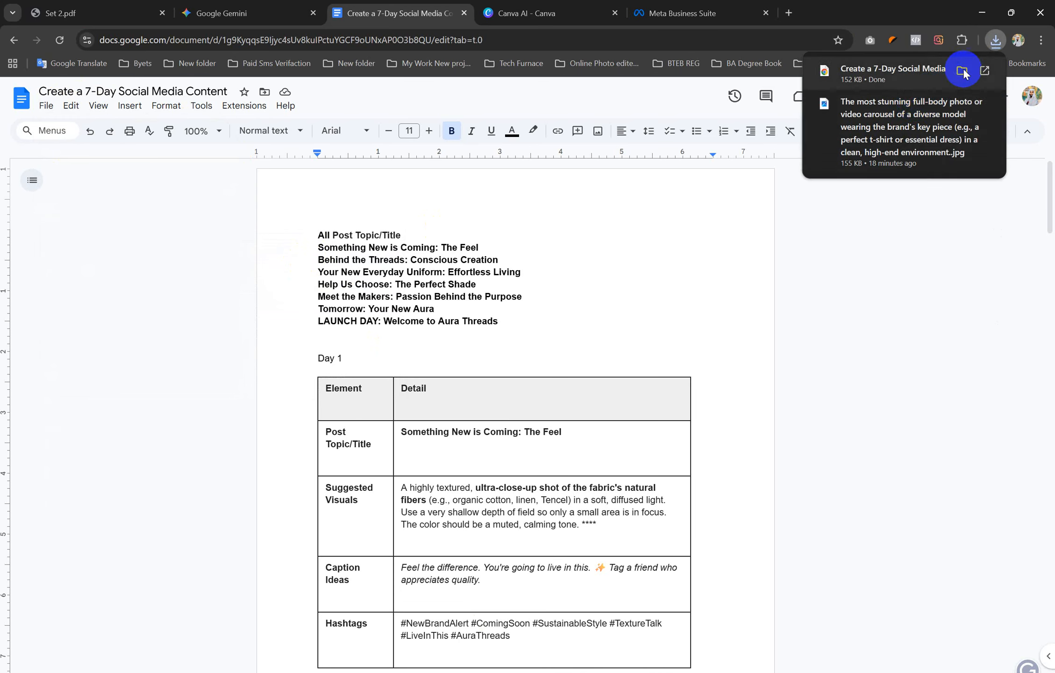
Step: Copy the downloaded Create a 7-Day Social Media Content PDF from Downloads into the job 9 folder
{"action": "left_click", "coordinate": [962, 71]}
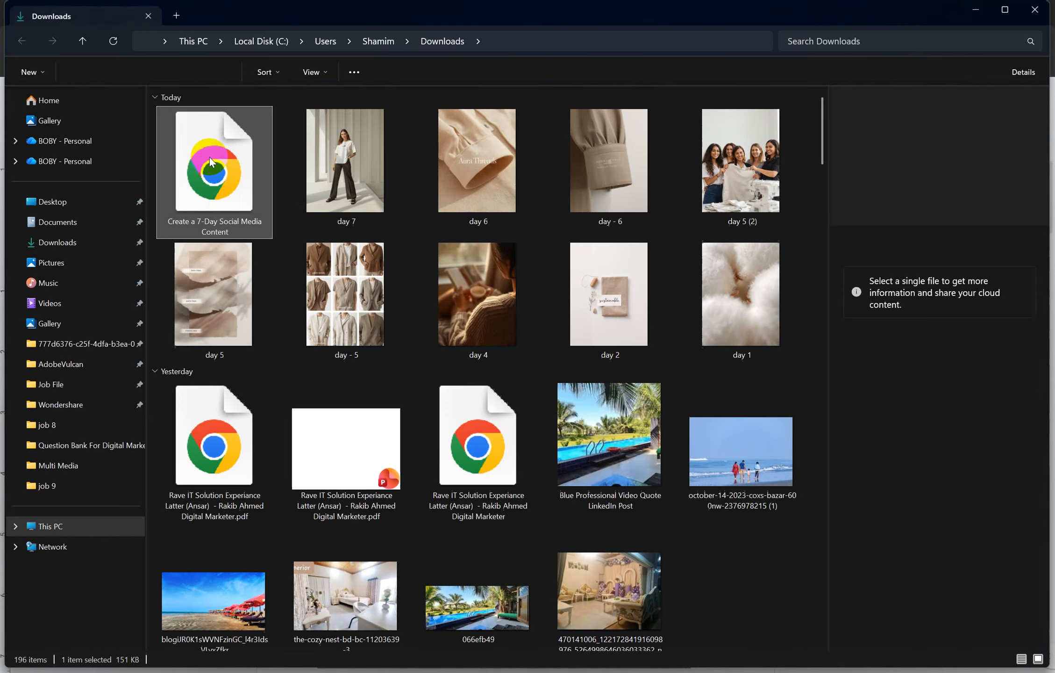
{"action": "right_click", "coordinate": [208, 158]}
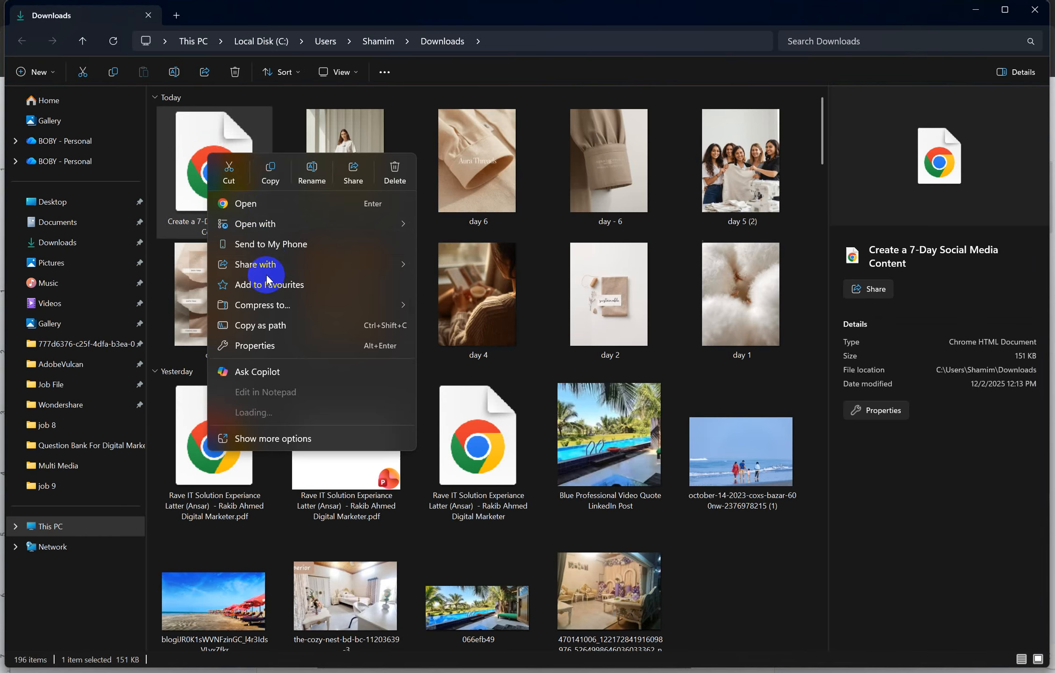
{"action": "left_click", "coordinate": [270, 174]}
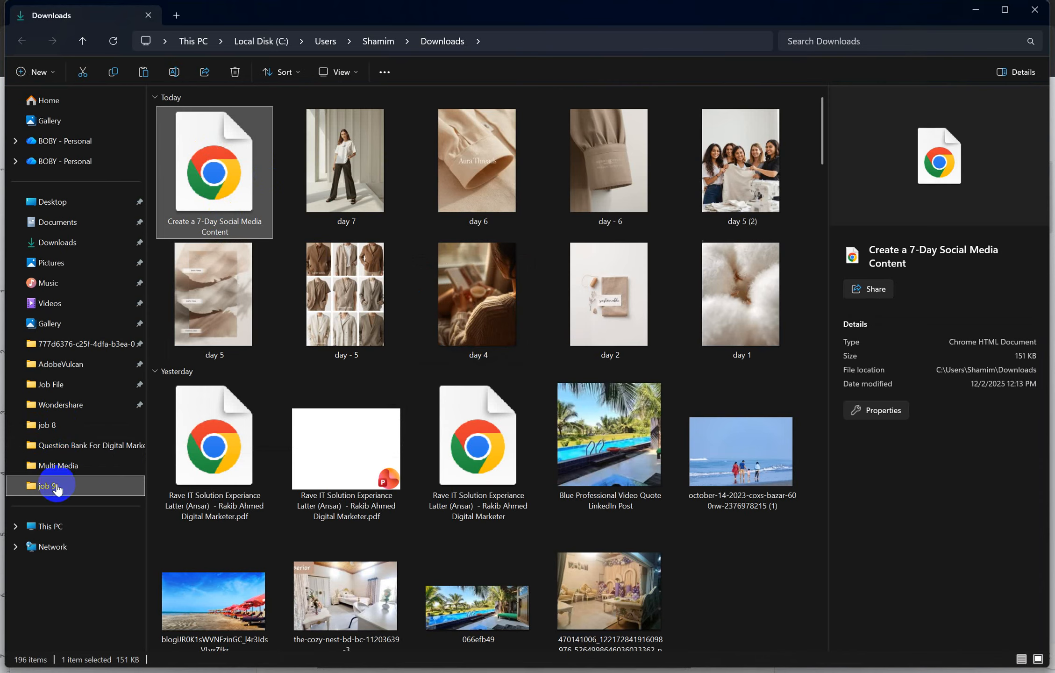
{"action": "left_click", "coordinate": [57, 486]}
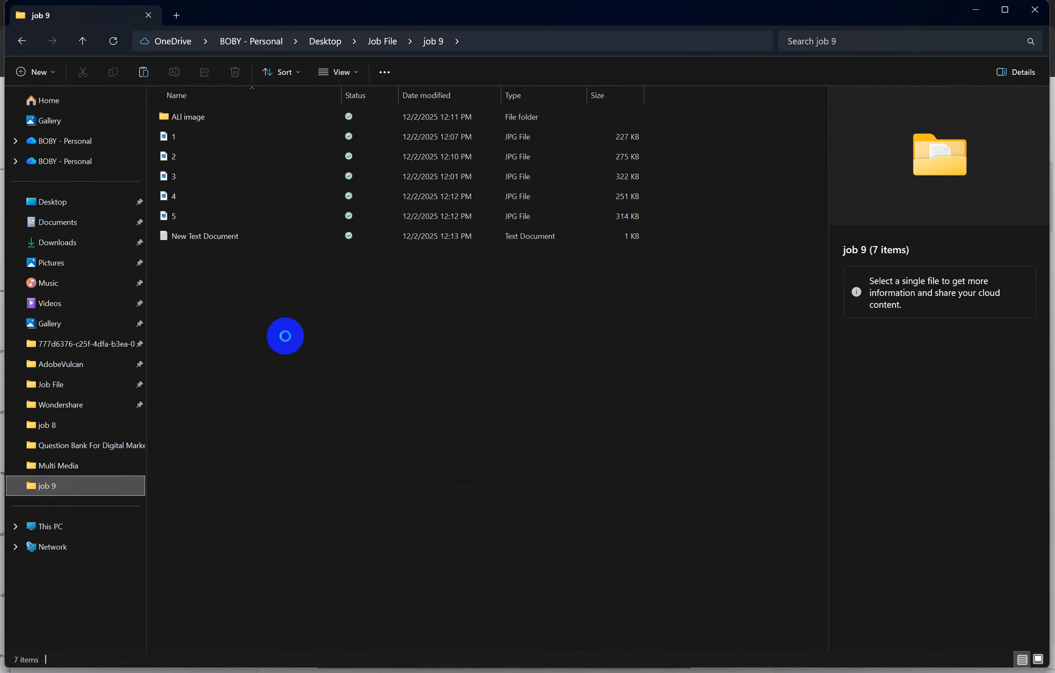
{"action": "key", "text": "ctrl+v"}
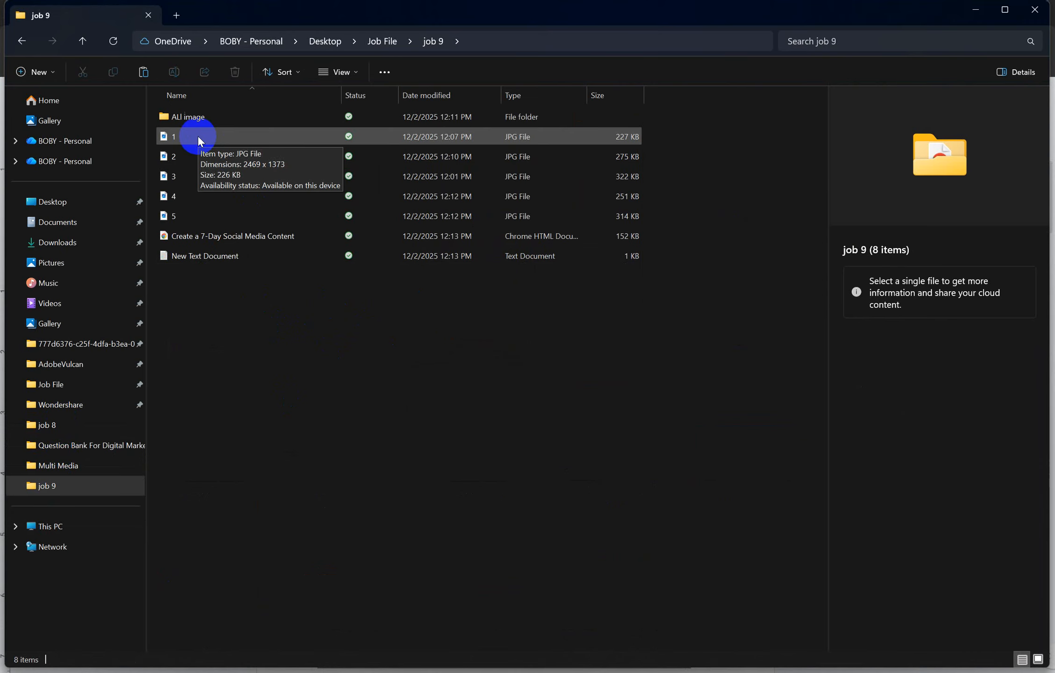
Step: Switch to Set 2.pdf in Chrome and review the Job-1 name and working procedure up to planning the 7-day calendar
{"action": "mouse_move", "coordinate": [470, 672]}
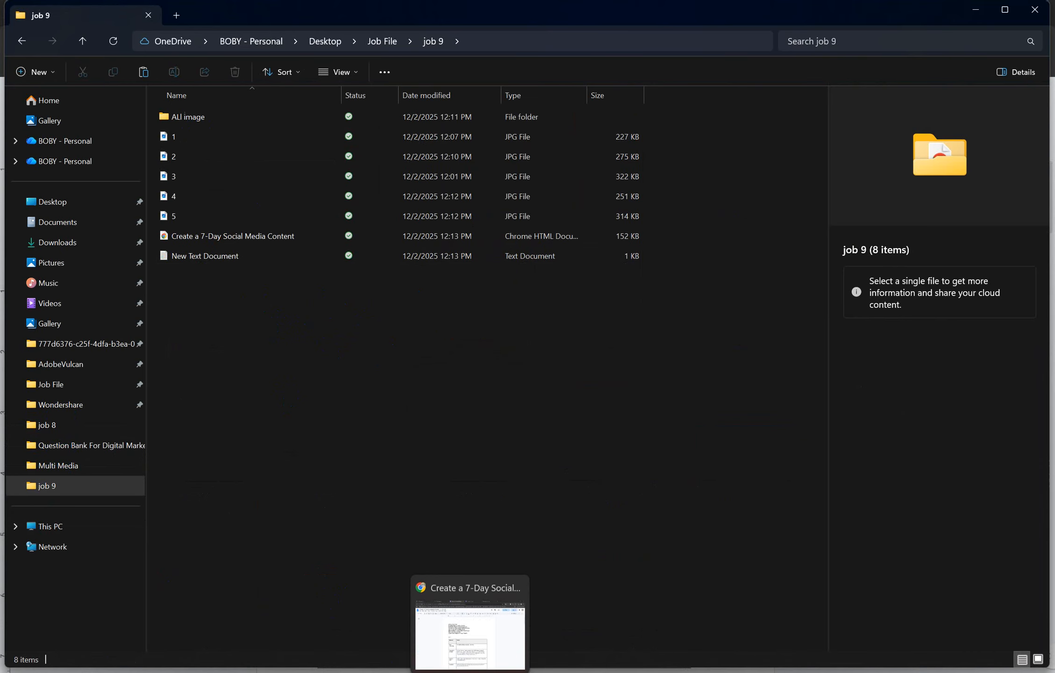
{"action": "left_click", "coordinate": [464, 616]}
{"action": "left_click", "coordinate": [149, 7]}
{"action": "scroll", "coordinate": [444, 379], "scroll_direction": "up", "scroll_amount": 10}
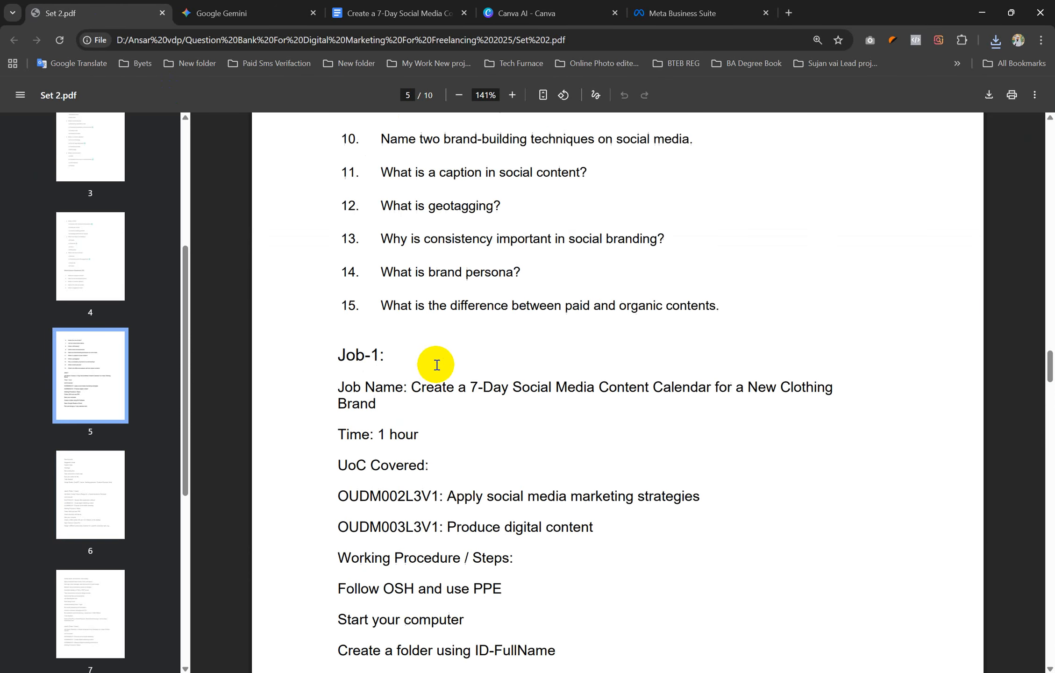
{"action": "scroll", "coordinate": [475, 361], "scroll_direction": "down", "scroll_amount": 3}
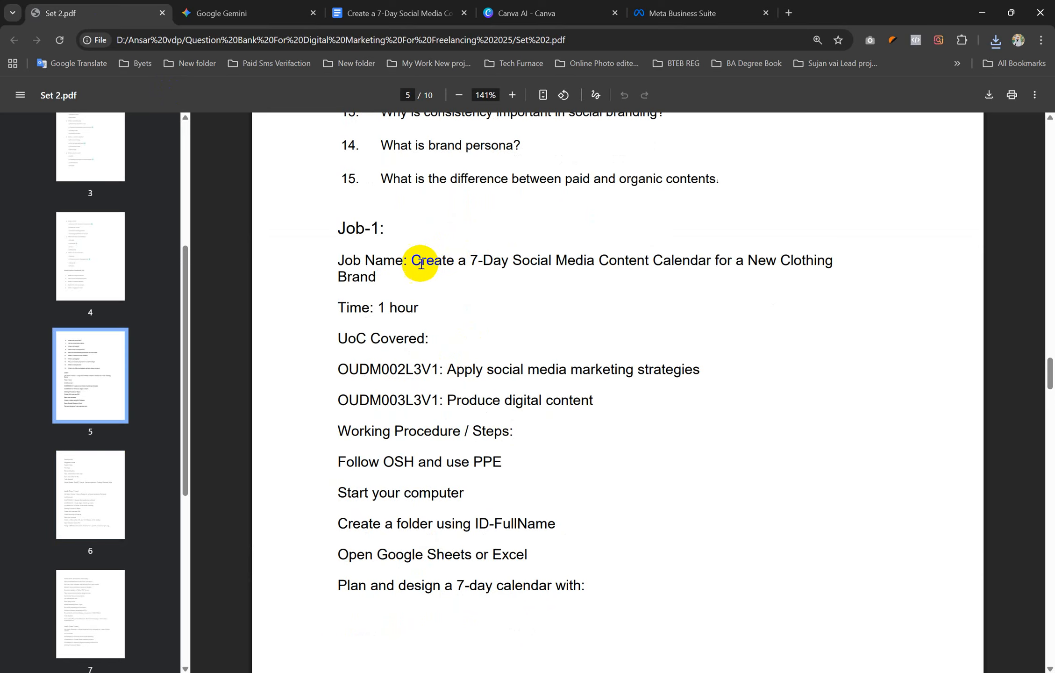
{"action": "left_click_drag", "start_coordinate": [414, 261], "coordinate": [508, 253]}
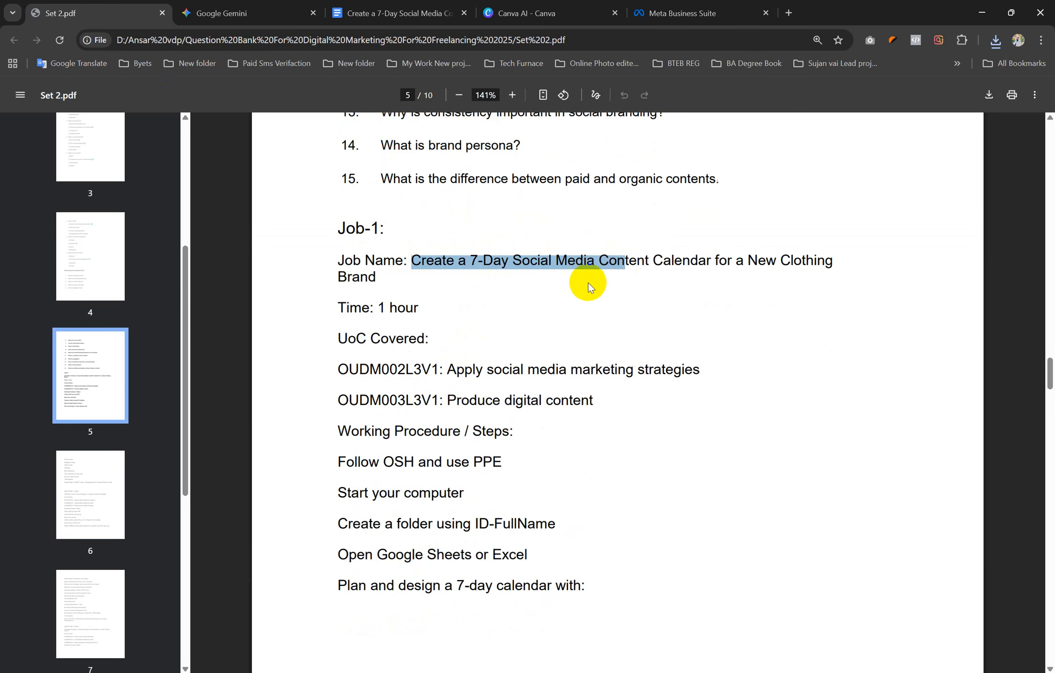
{"action": "scroll", "coordinate": [589, 286], "scroll_direction": "down", "scroll_amount": 4}
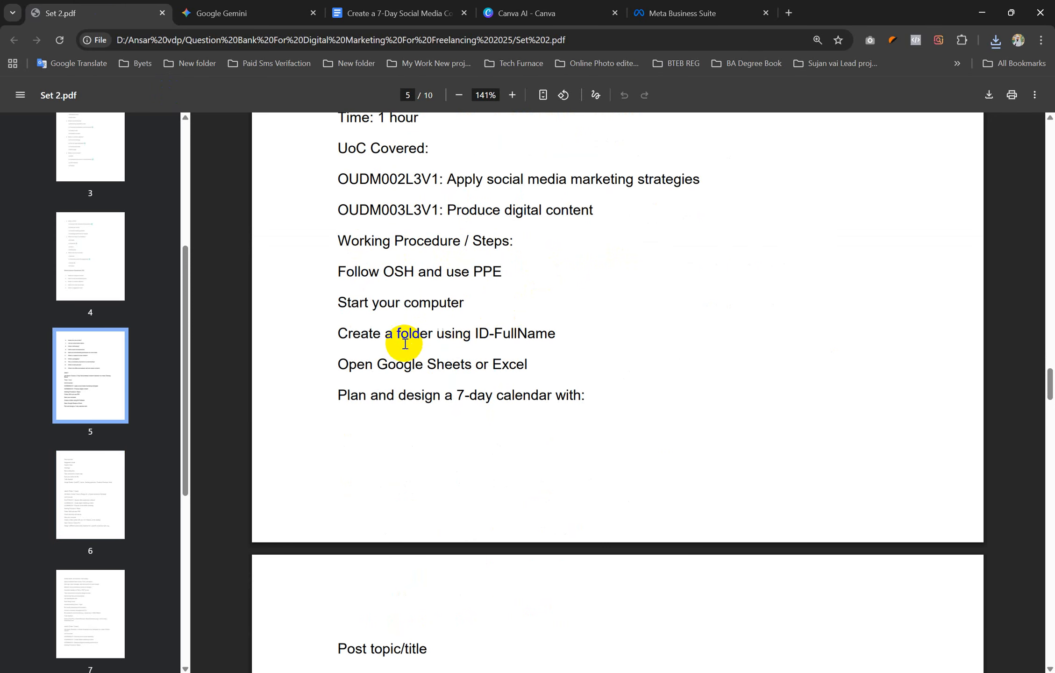
{"action": "left_click_drag", "start_coordinate": [344, 364], "coordinate": [471, 381]}
{"action": "left_click", "coordinate": [629, 366]}
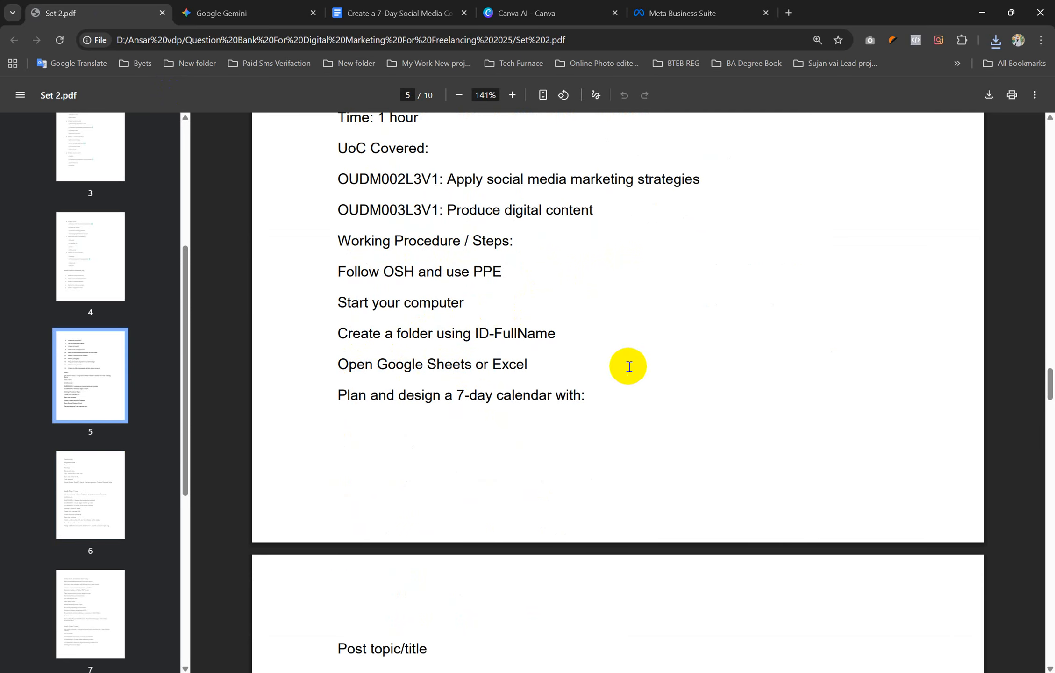
{"action": "left_click_drag", "start_coordinate": [358, 396], "coordinate": [566, 388]}
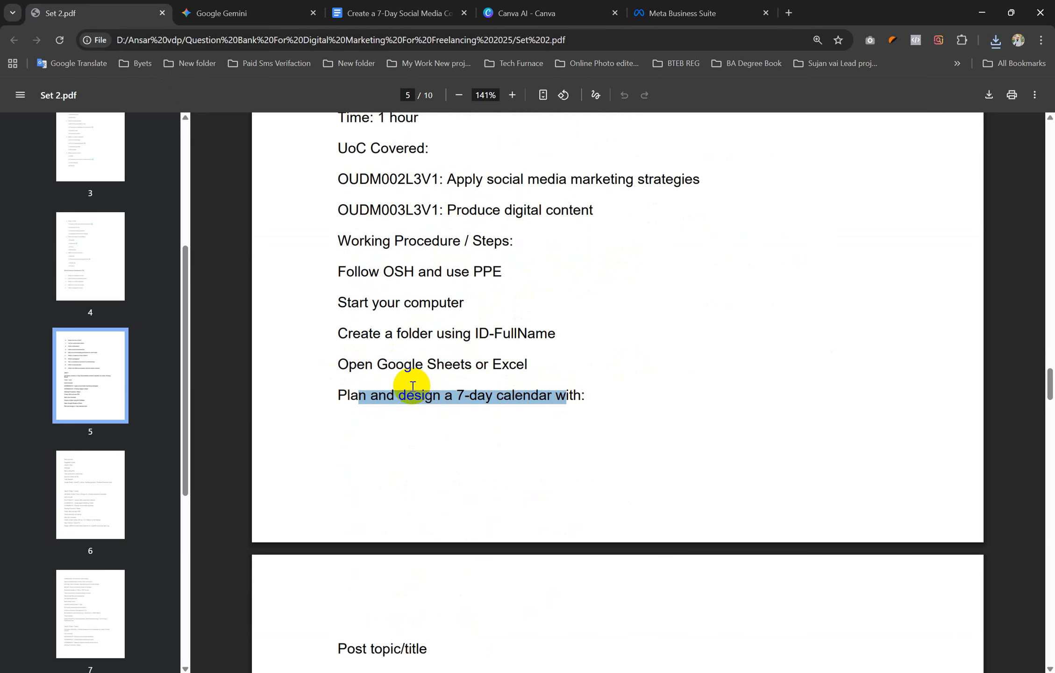
Step: Review the remaining Job-1 requirements in the PDF, from post topic/title and suggested visuals through saving and submitting the file
{"action": "scroll", "coordinate": [416, 391], "scroll_direction": "down", "scroll_amount": 5}
{"action": "left_click_drag", "start_coordinate": [341, 393], "coordinate": [424, 398]}
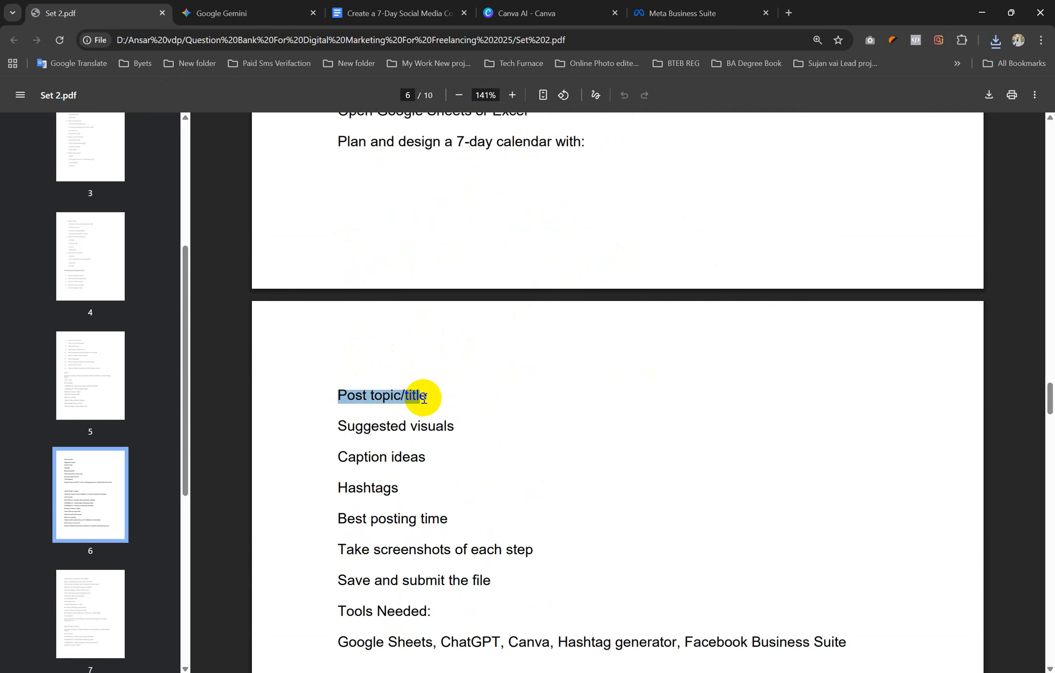
{"action": "left_click", "coordinate": [528, 393]}
{"action": "left_click_drag", "start_coordinate": [348, 426], "coordinate": [454, 424]}
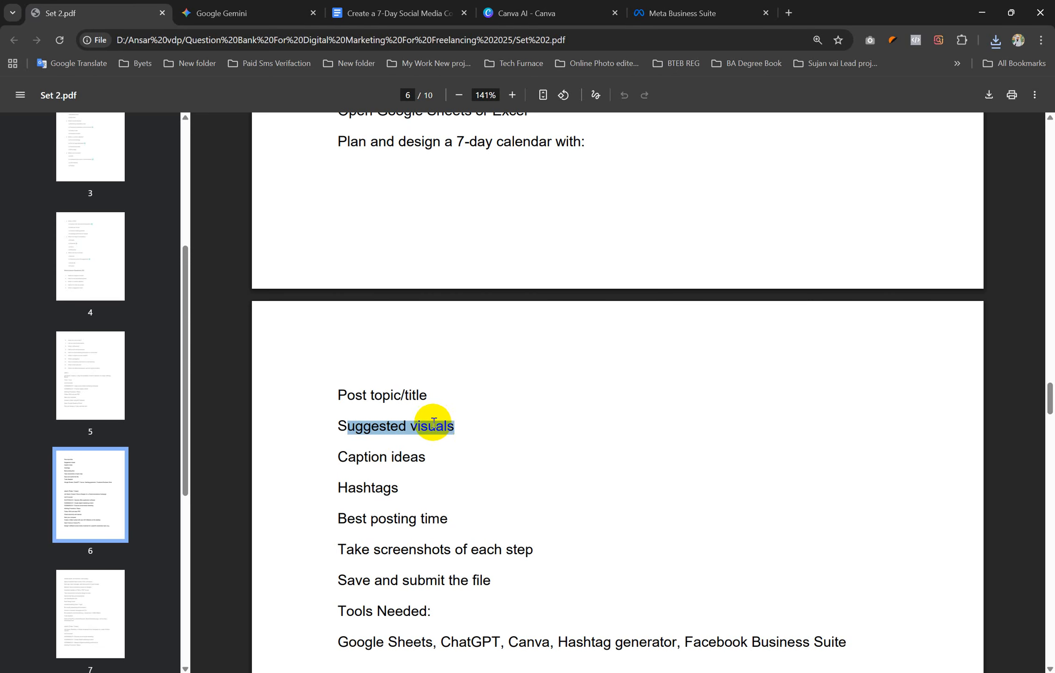
{"action": "left_click", "coordinate": [433, 422]}
{"action": "left_click_drag", "start_coordinate": [356, 457], "coordinate": [420, 457]}
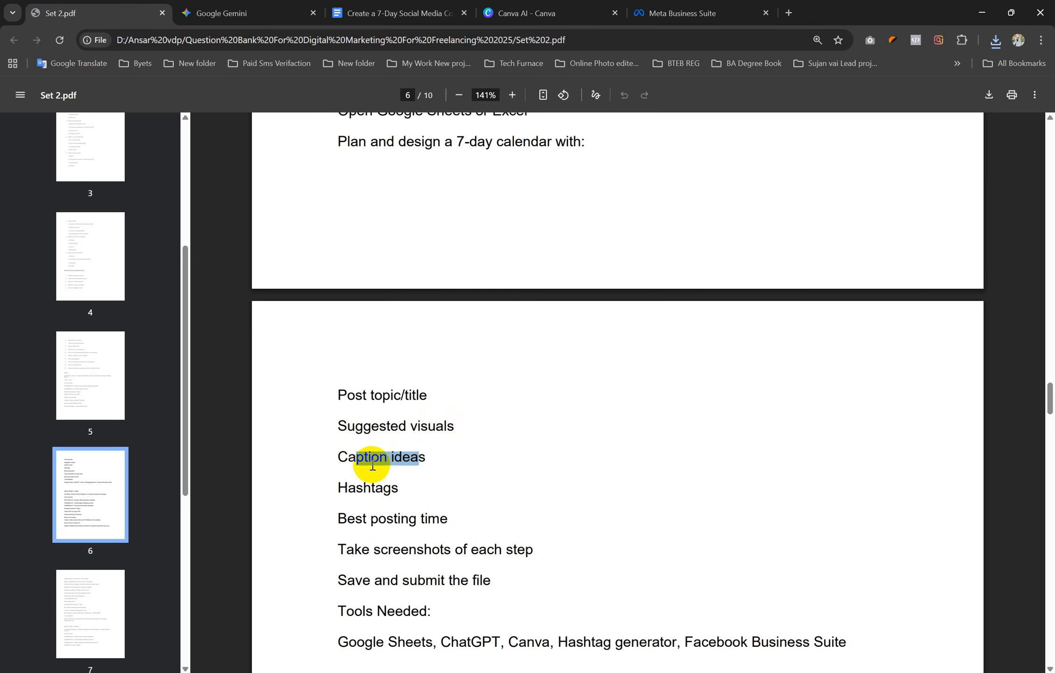
{"action": "scroll", "coordinate": [337, 461], "scroll_direction": "down", "scroll_amount": 3}
{"action": "left_click_drag", "start_coordinate": [348, 363], "coordinate": [453, 393]}
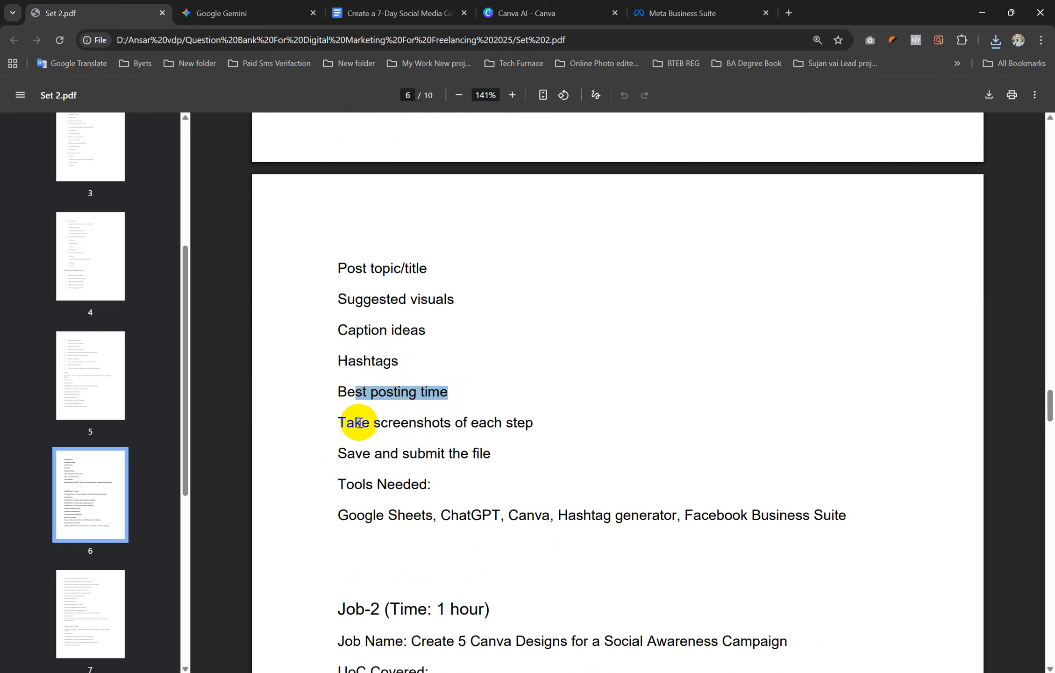
{"action": "left_click_drag", "start_coordinate": [369, 422], "coordinate": [497, 420]}
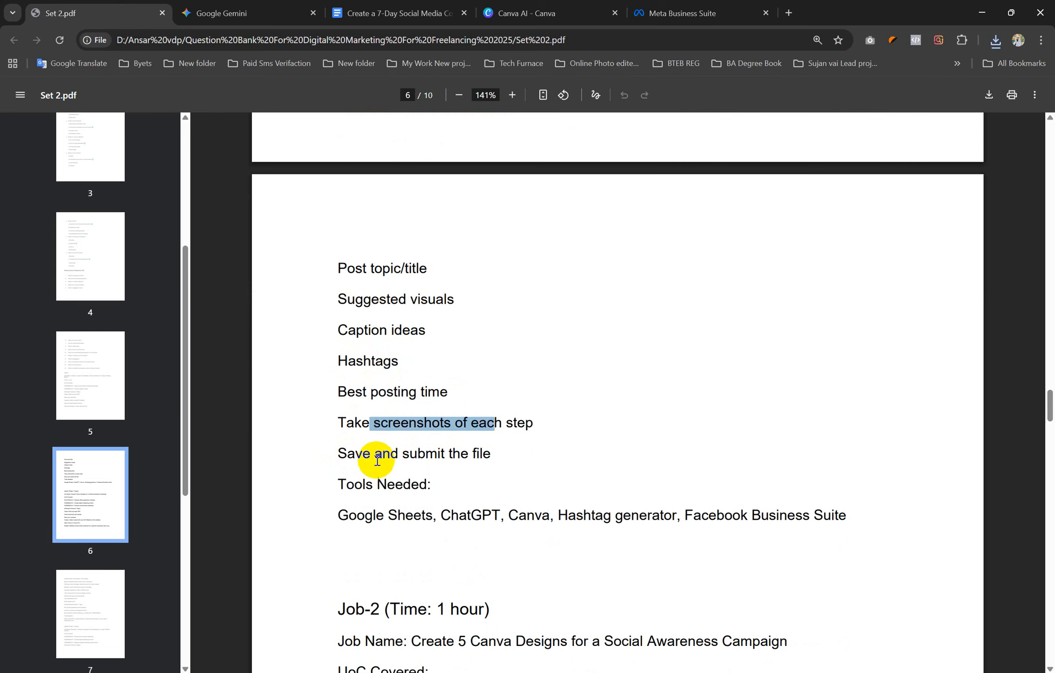
{"action": "left_click_drag", "start_coordinate": [482, 453], "coordinate": [392, 458]}
{"action": "left_click", "coordinate": [393, 458]}
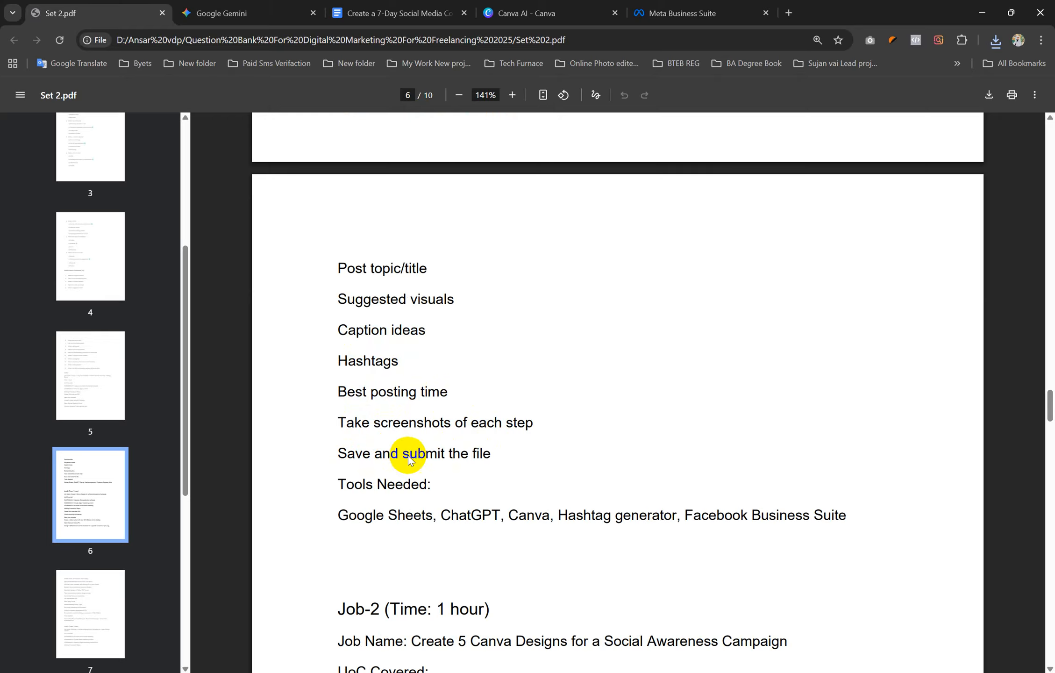
Step: Switch to Meta Business Suite, leave the scheduled post editor with its changes discarded, and return to the Planner
{"action": "left_click", "coordinate": [277, 8]}
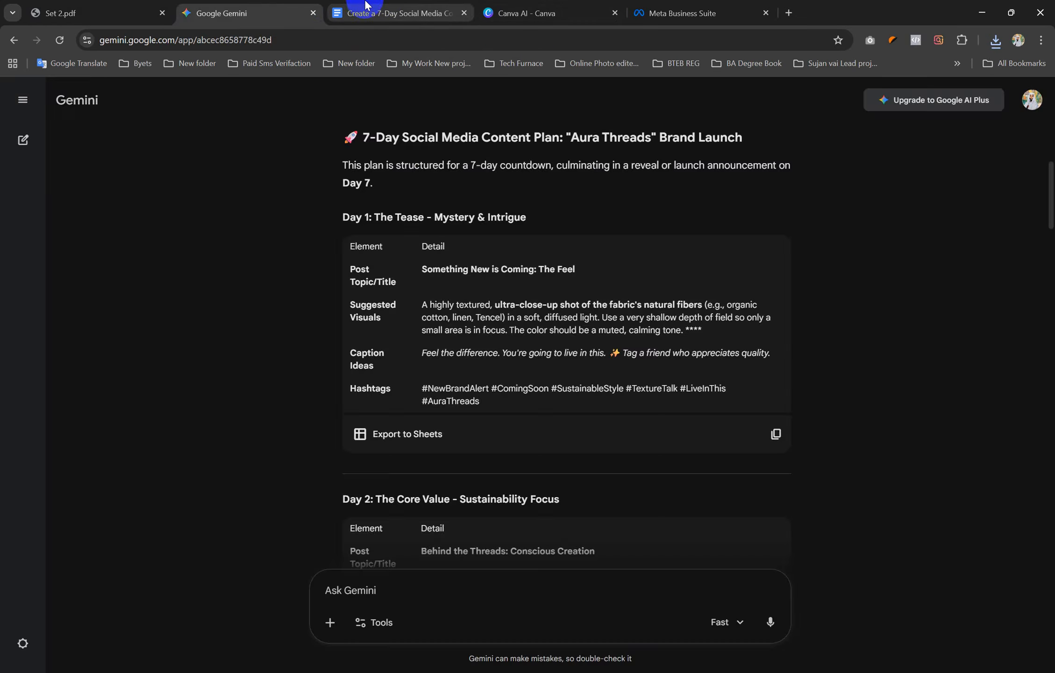
{"action": "left_click", "coordinate": [359, 7]}
{"action": "left_click", "coordinate": [661, 6]}
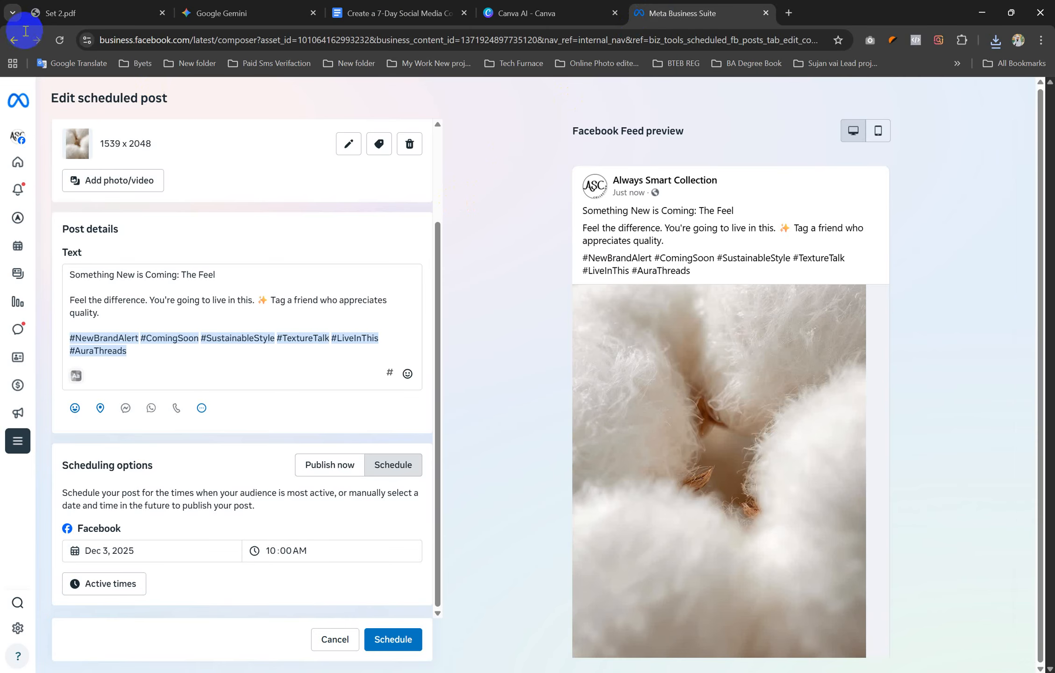
{"action": "left_click", "coordinate": [14, 40]}
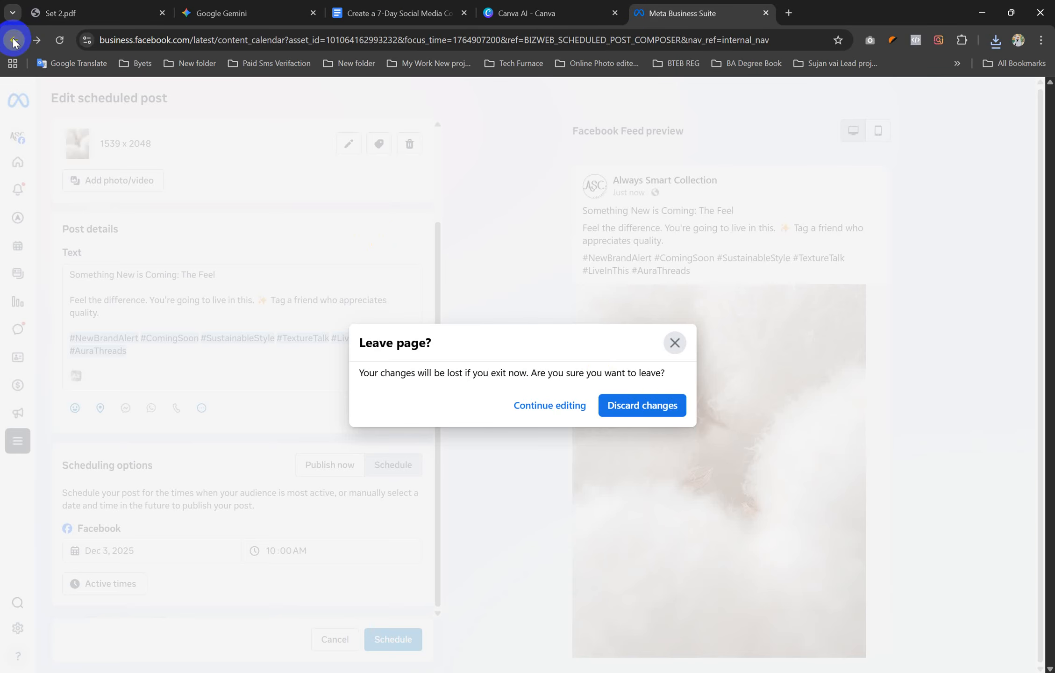
{"action": "left_click", "coordinate": [652, 413]}
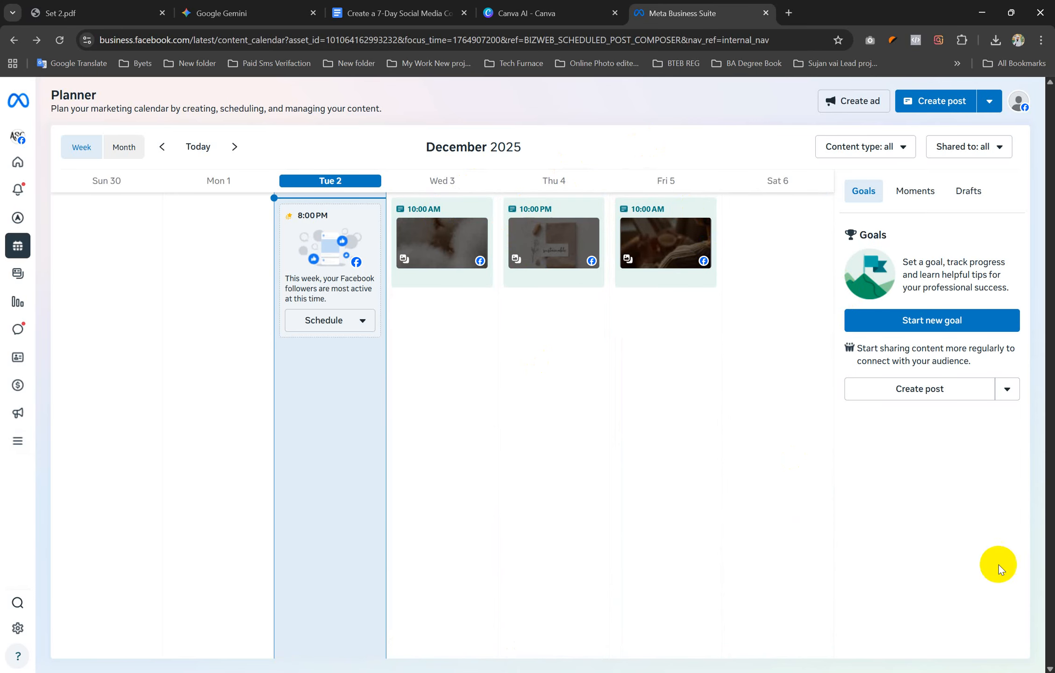
Step: Capture a screenshot of the whole Planner page and outline the December 2025 scheduled posts with a red rectangle
{"action": "key", "text": "Print"}
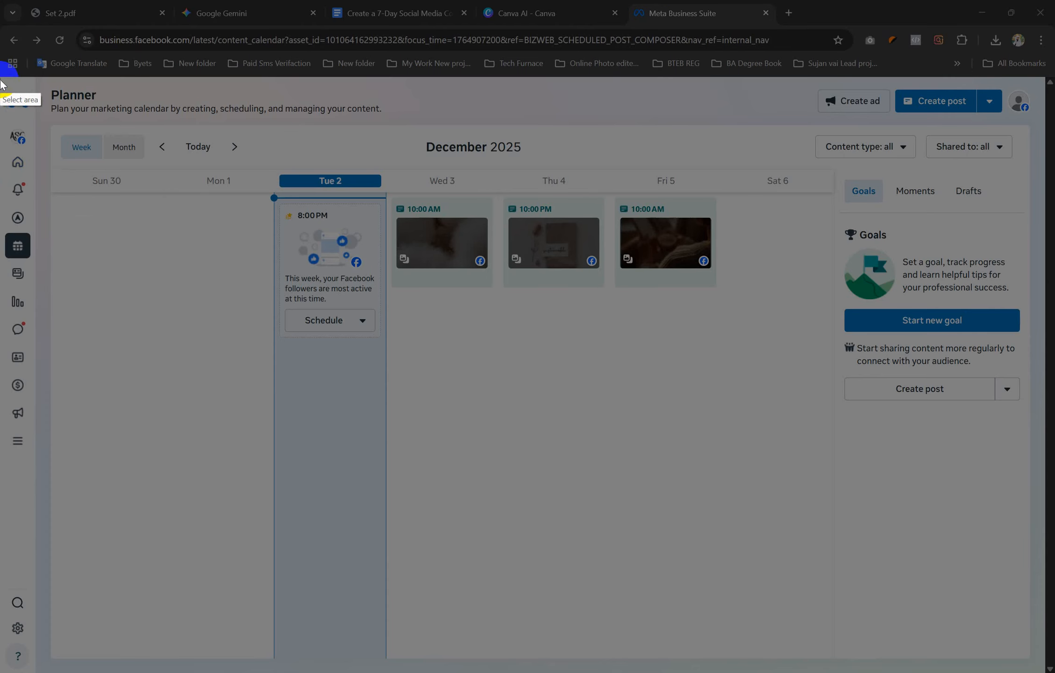
{"action": "mouse_move", "coordinate": [1, 79]}
{"action": "left_mouse_down"}
{"action": "mouse_move", "coordinate": [678, 525]}
{"action": "mouse_move", "coordinate": [983, 662]}
{"action": "mouse_move", "coordinate": [1044, 669]}
{"action": "left_mouse_up"}
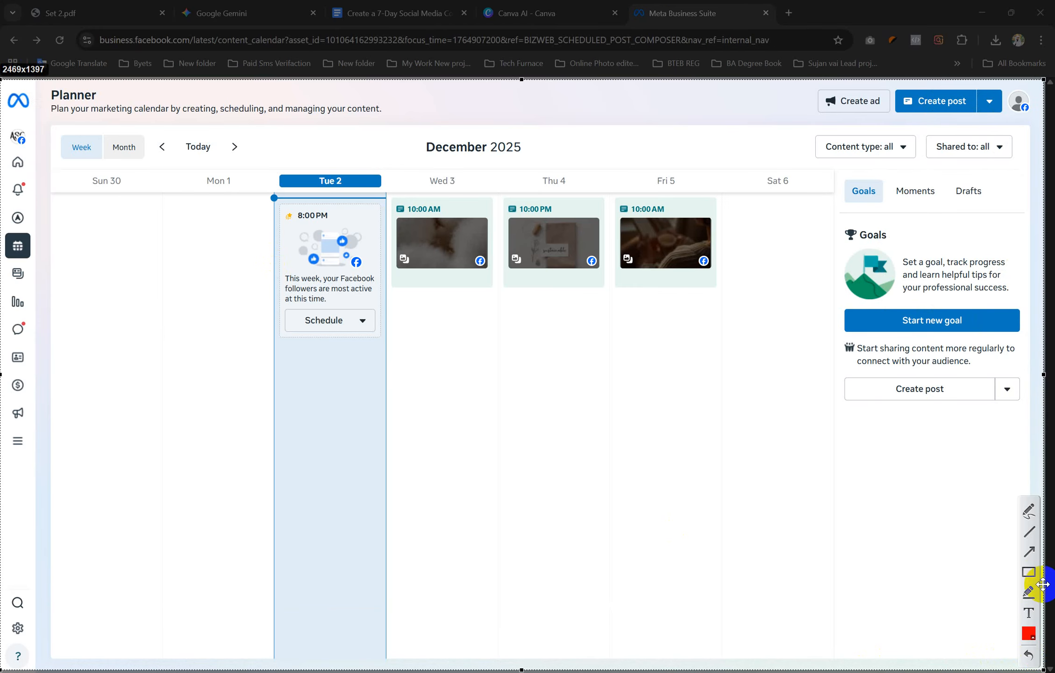
{"action": "left_click", "coordinate": [1029, 572]}
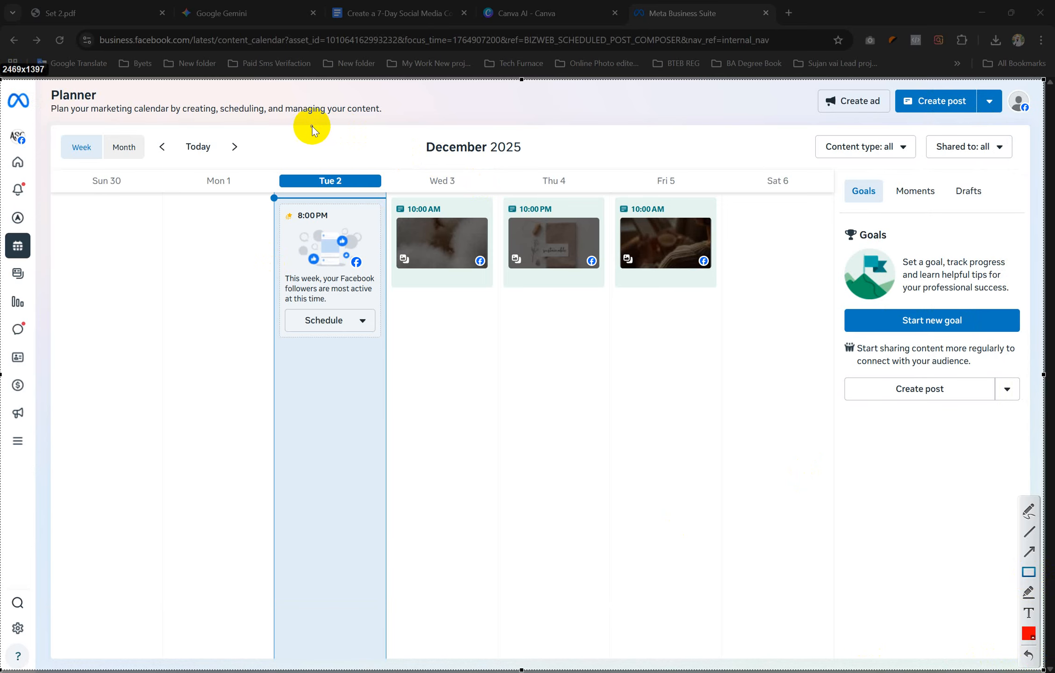
{"action": "mouse_move", "coordinate": [299, 123]}
{"action": "left_mouse_down"}
{"action": "mouse_move", "coordinate": [671, 393]}
{"action": "mouse_move", "coordinate": [811, 458]}
{"action": "left_mouse_up"}
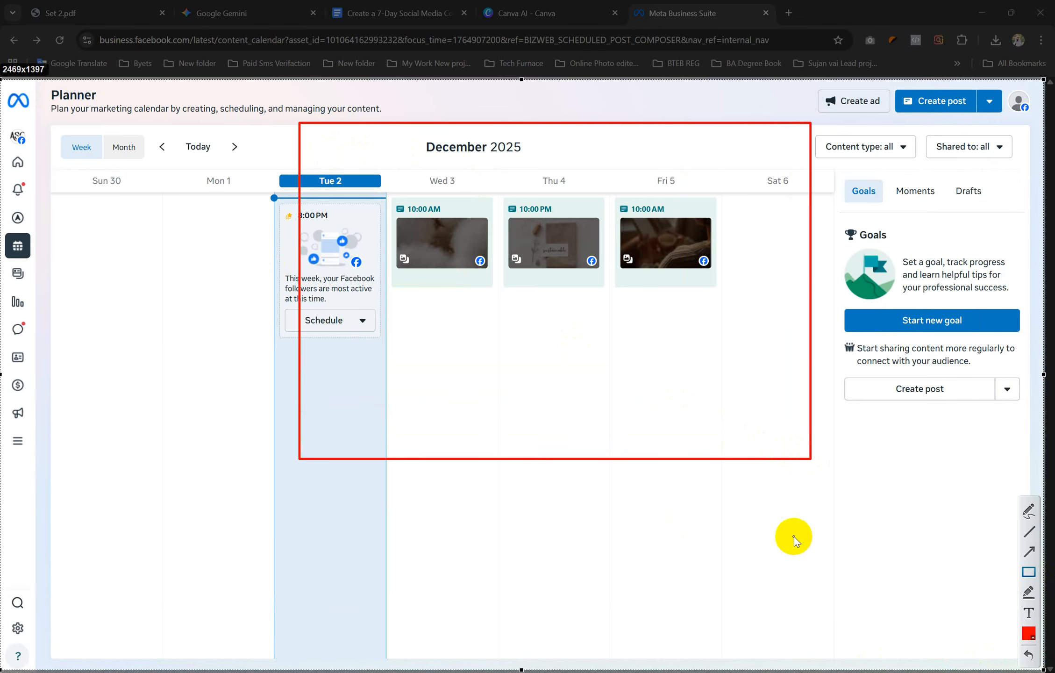
Step: Save the annotated Planner screenshot as a JPEG named 6 in the job 9 folder
{"action": "key", "text": "ctrl+s"}
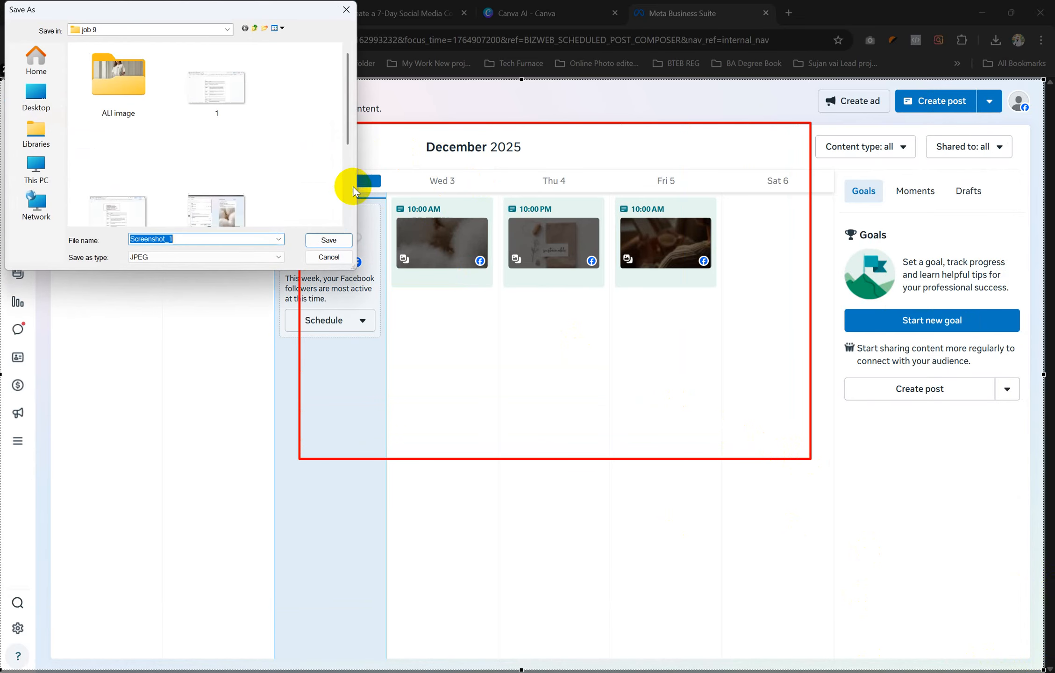
{"action": "scroll", "coordinate": [254, 155], "scroll_direction": "down", "scroll_amount": 3}
{"action": "type", "text": "6"}
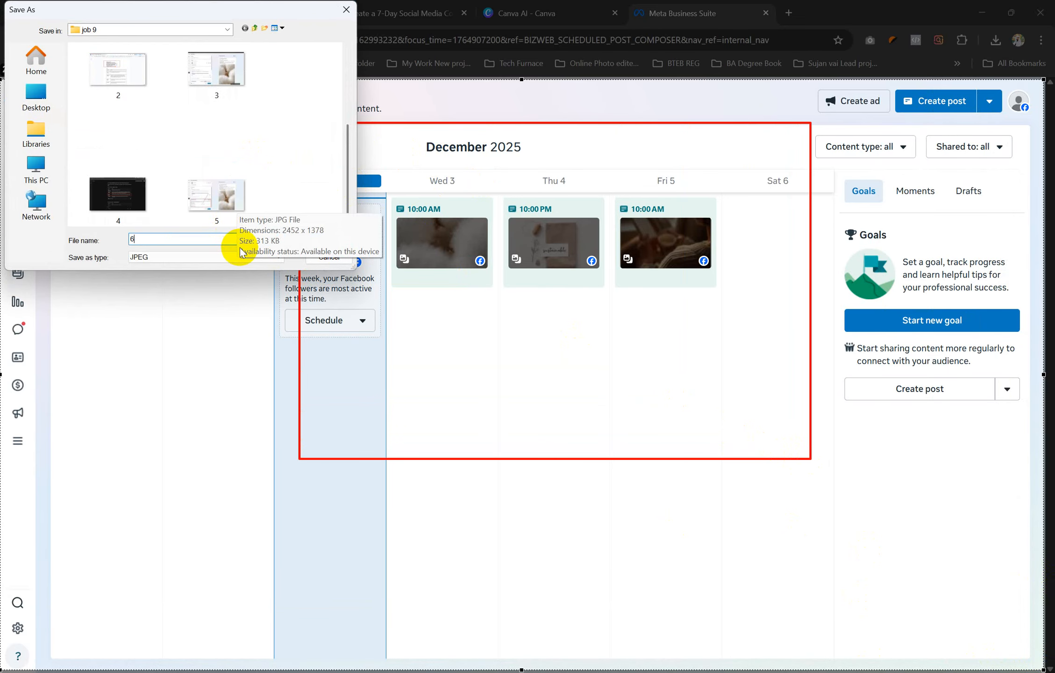
{"action": "left_click", "coordinate": [333, 240]}
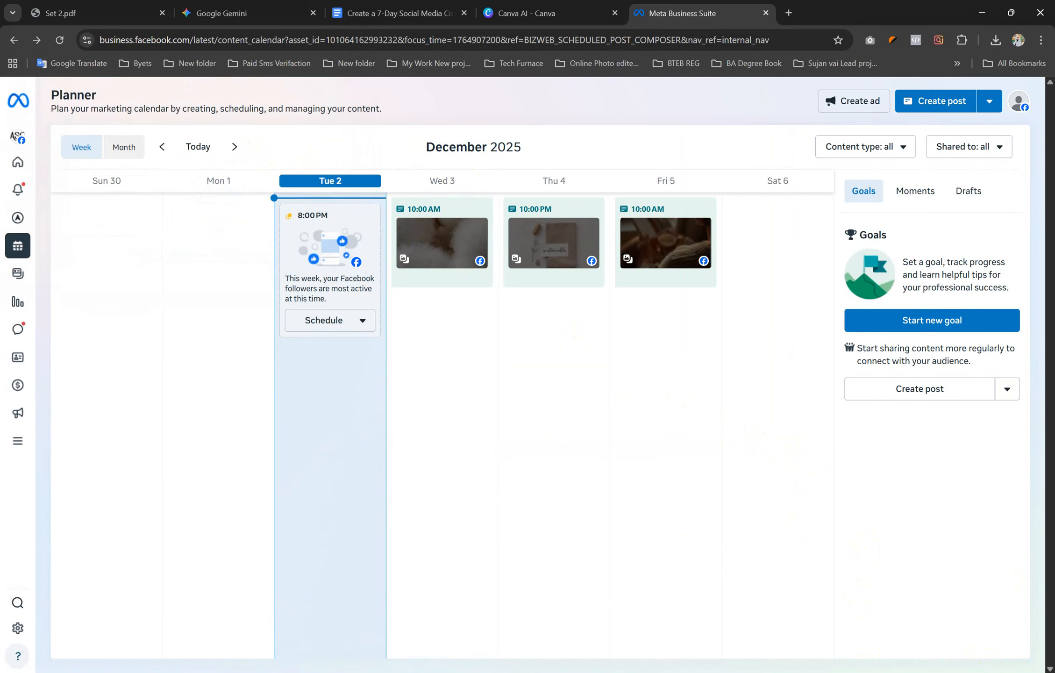
Step: Switch to File Explorer, review screenshots 1 through 6 from the job 9 folder in the image viewer, and close the viewer
{"action": "mouse_move", "coordinate": [426, 617]}
{"action": "left_click", "coordinate": [523, 624]}
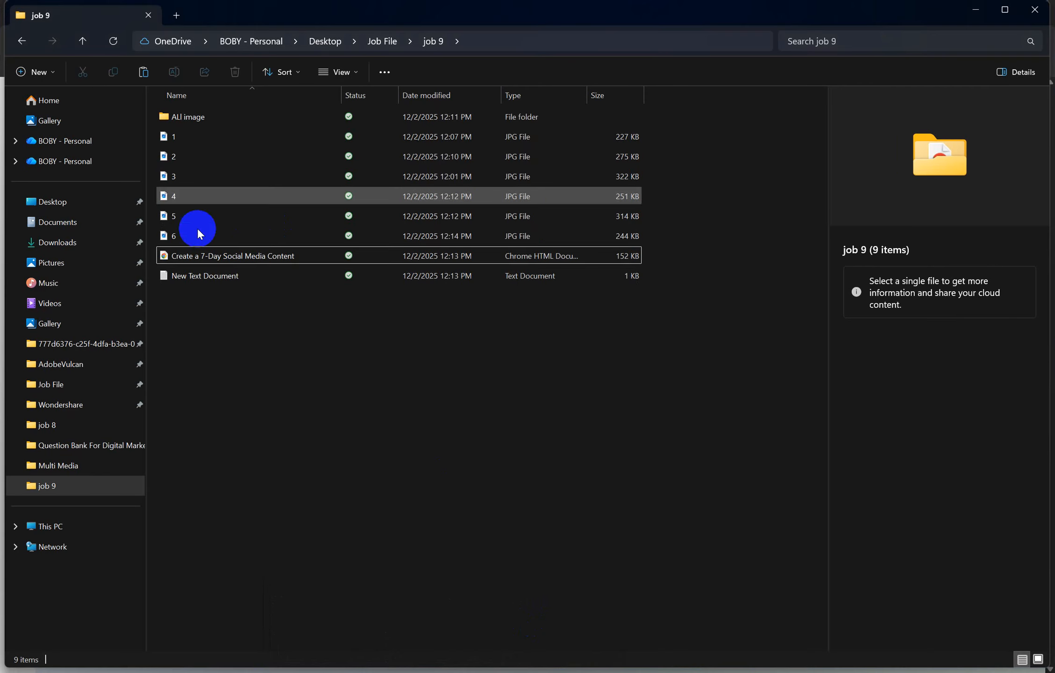
{"action": "left_click", "coordinate": [181, 138]}
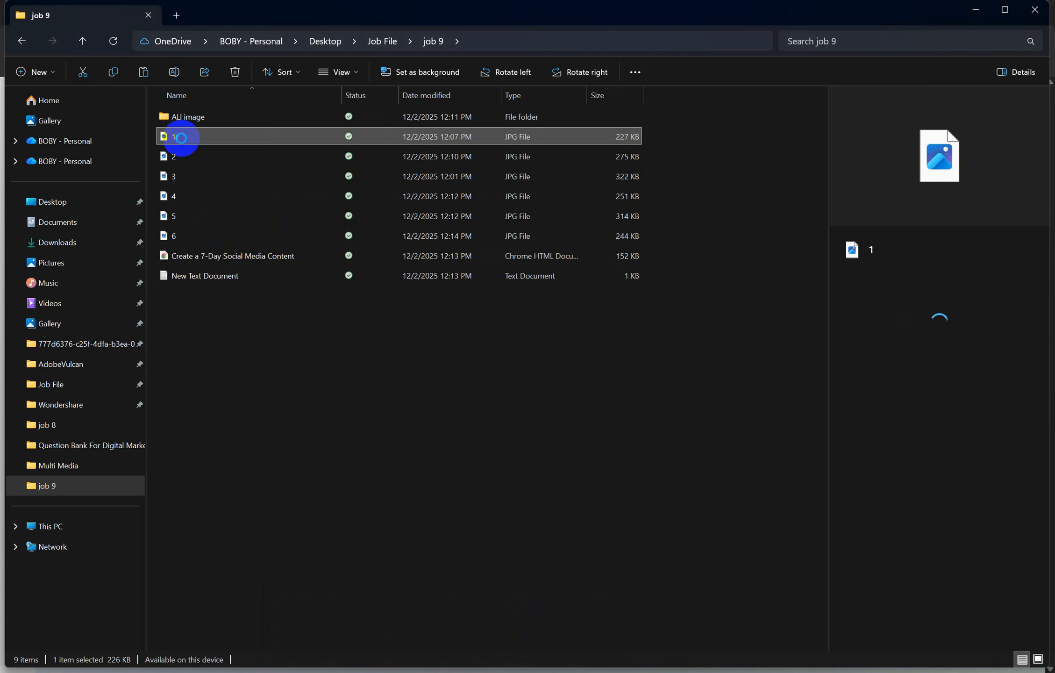
{"action": "double_click", "coordinate": [182, 138]}
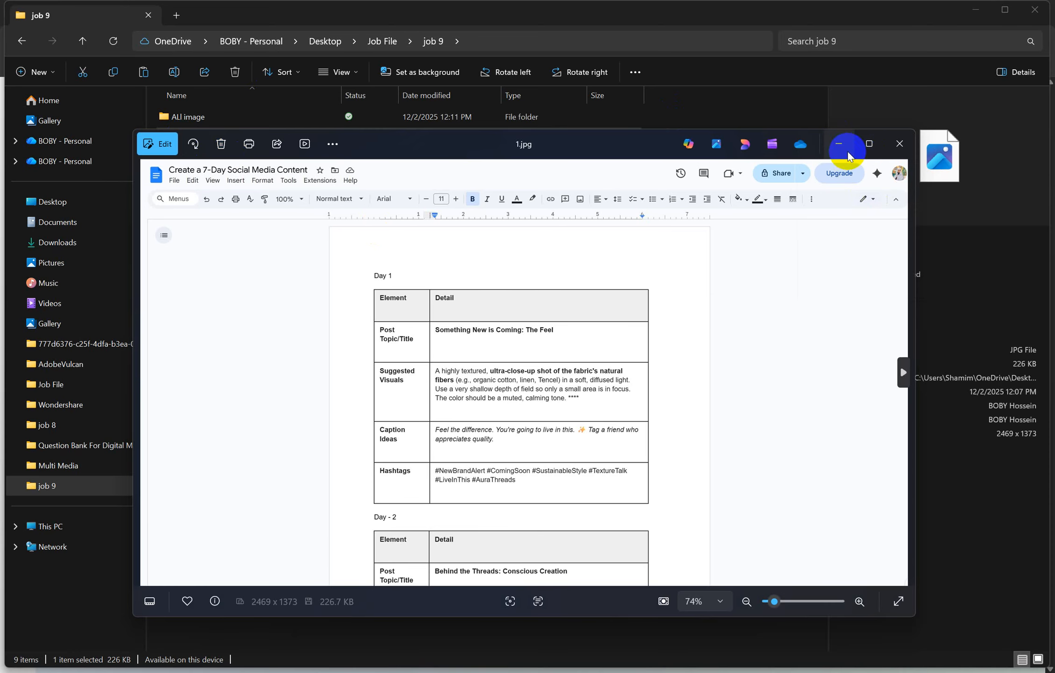
{"action": "left_click", "coordinate": [868, 144]}
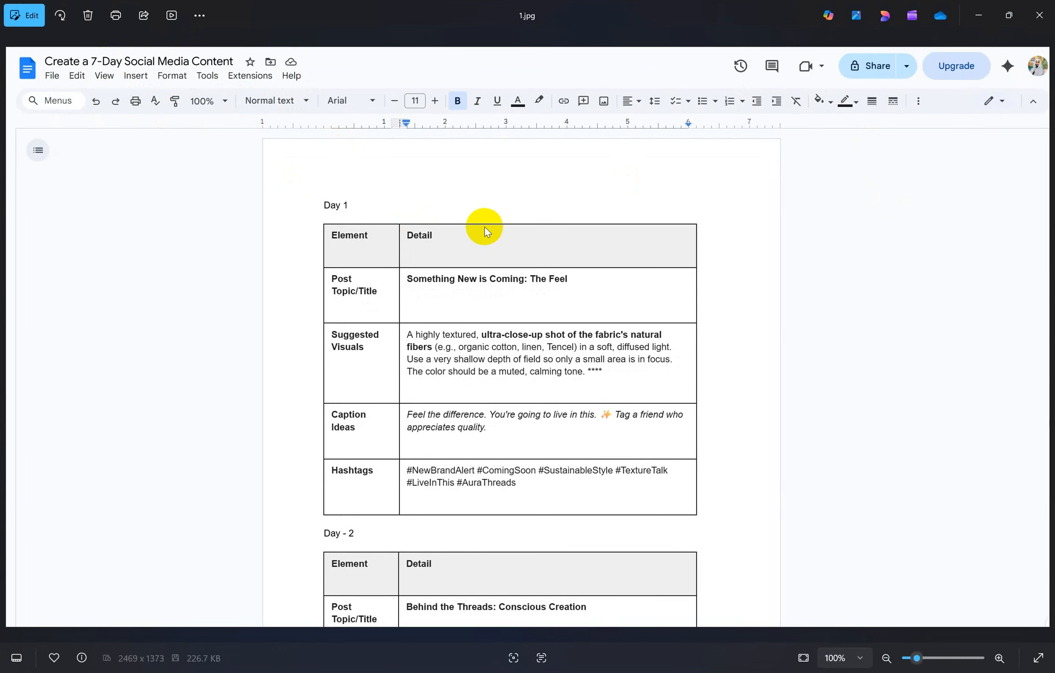
{"action": "key", "text": "Right"}
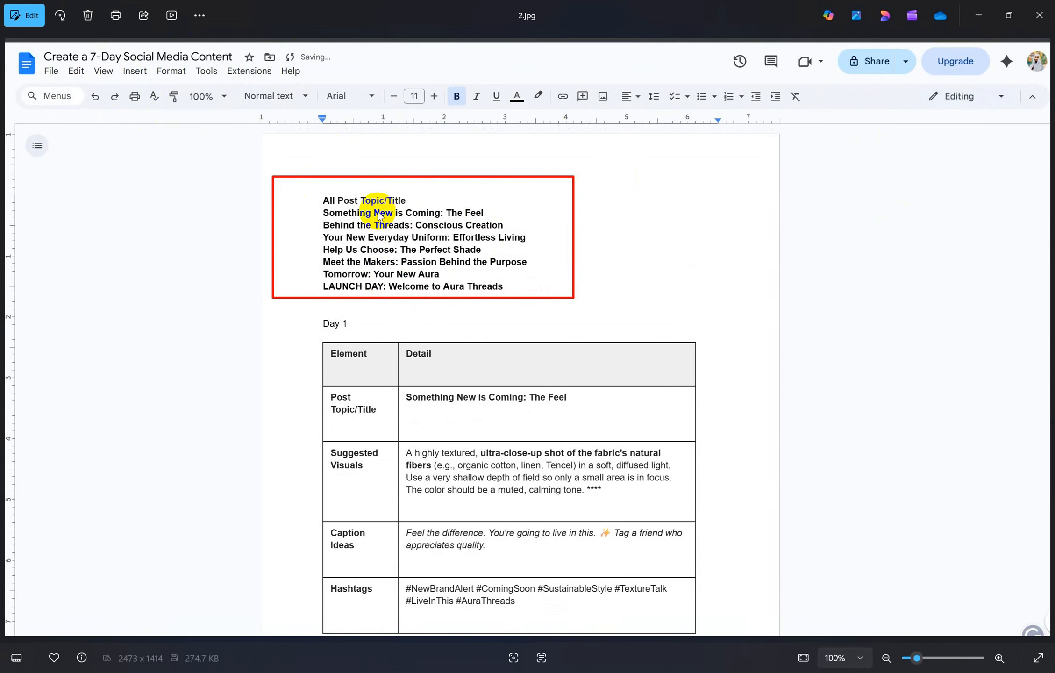
{"action": "key", "text": "Right"}
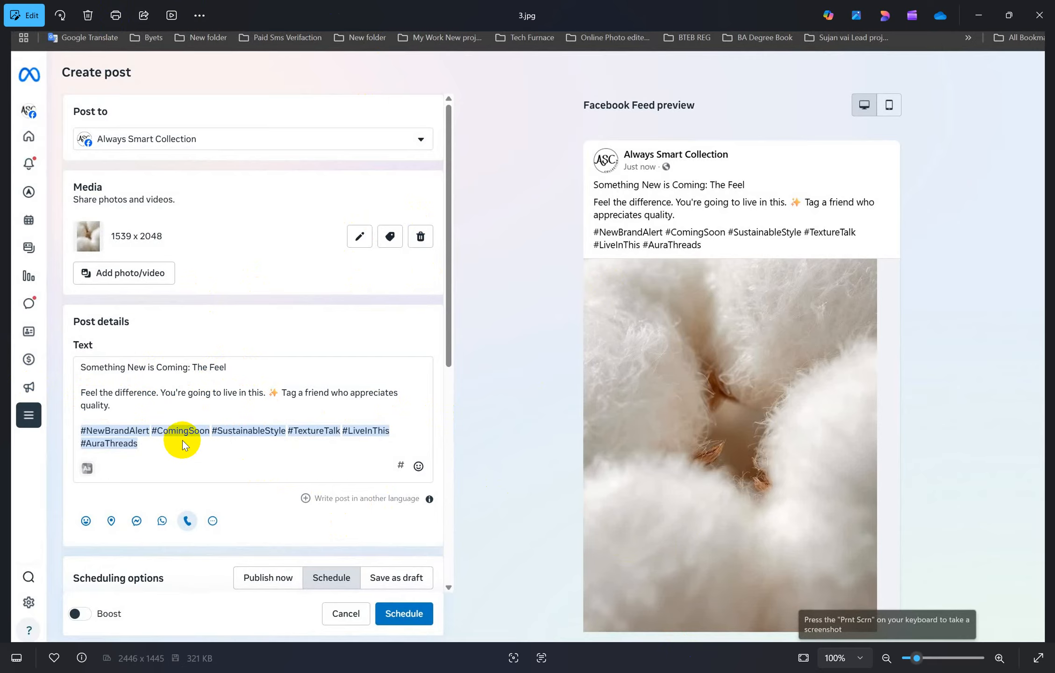
{"action": "key", "text": "Right"}
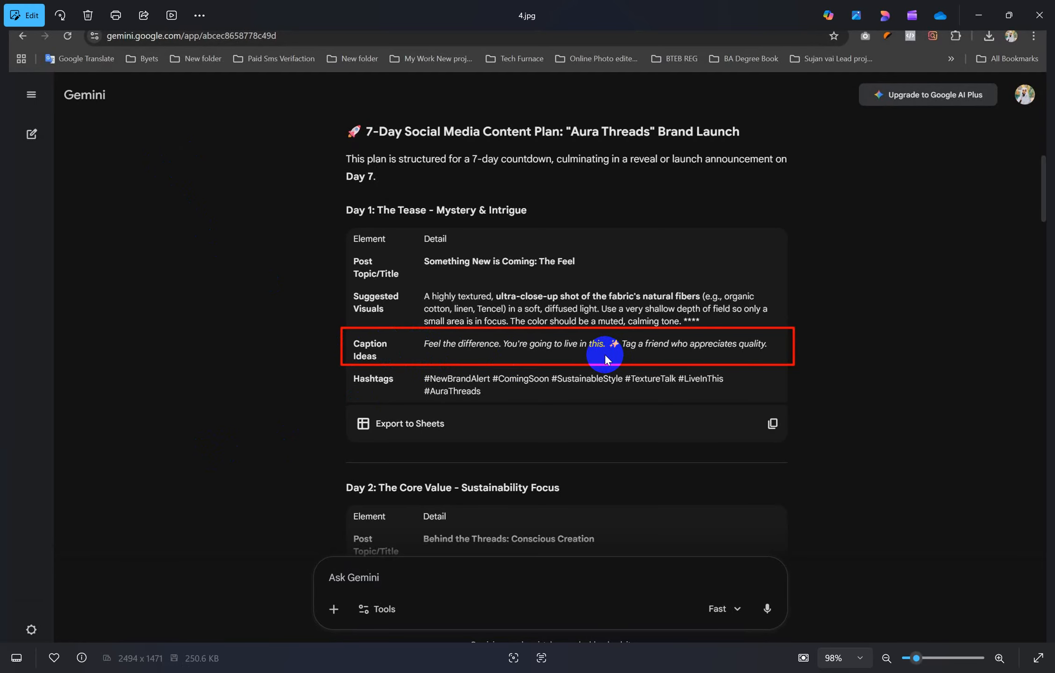
{"action": "key", "text": "Right"}
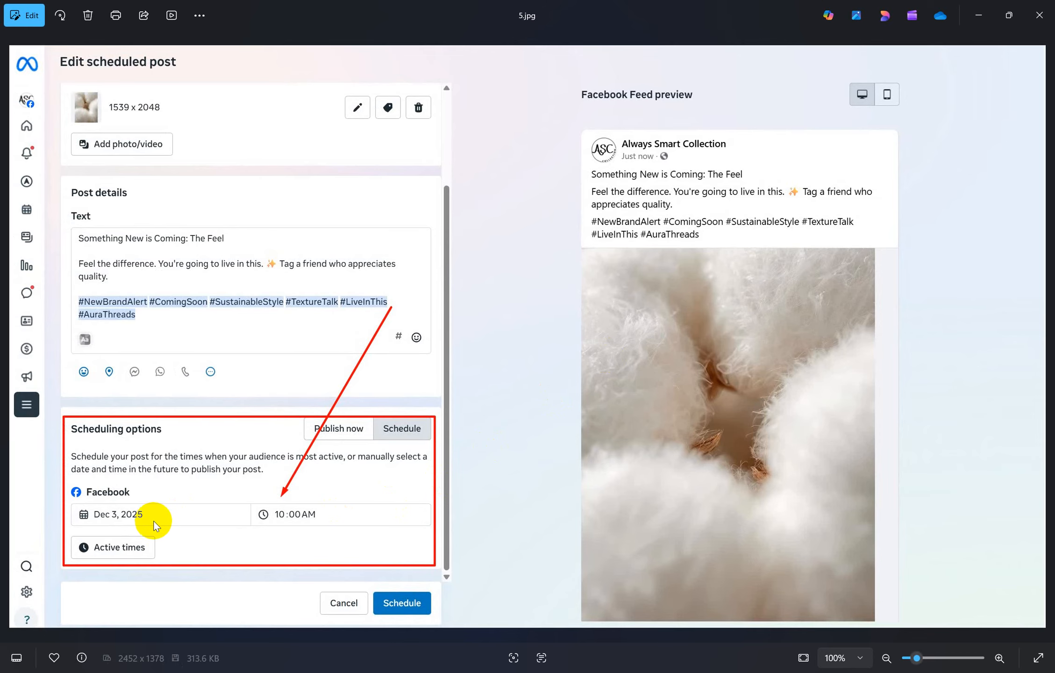
{"action": "key", "text": "Right"}
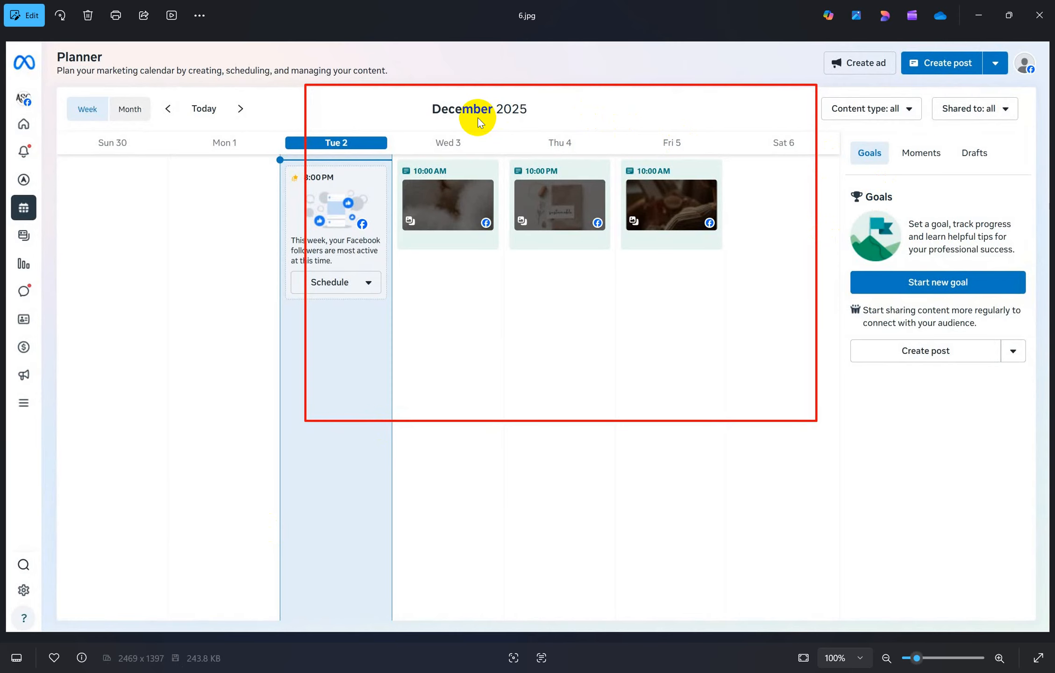
{"action": "key", "text": "alt+F4"}
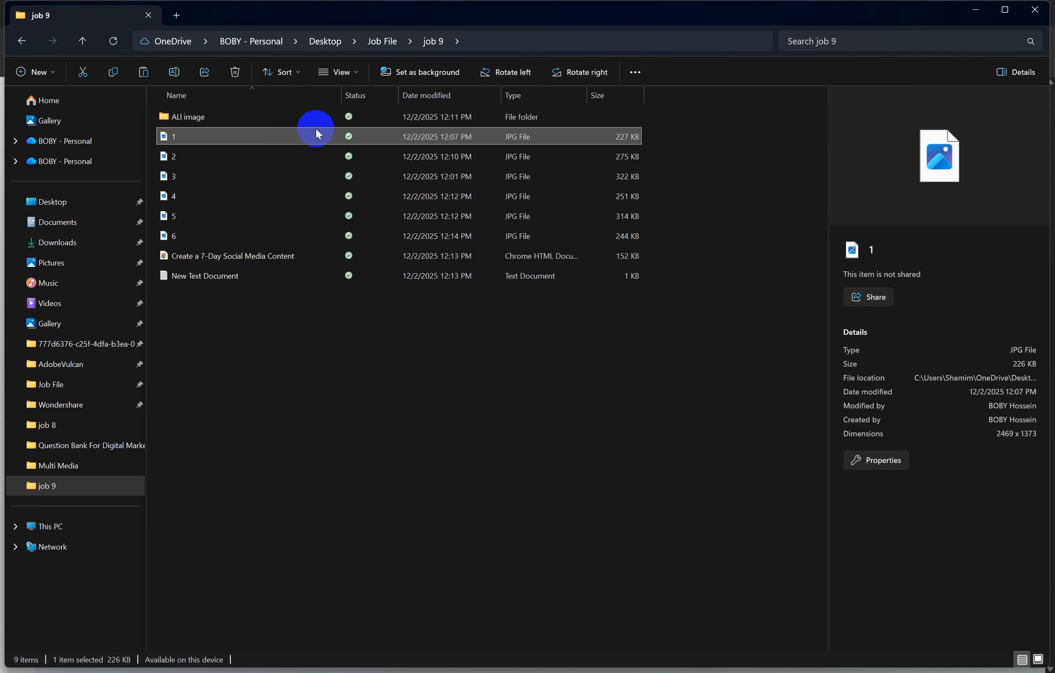
Step: Check the ALl image folder inside job 9, and open the Create a 7-Day Social Media Content PDF to skim its first two pages
{"action": "double_click", "coordinate": [233, 116]}
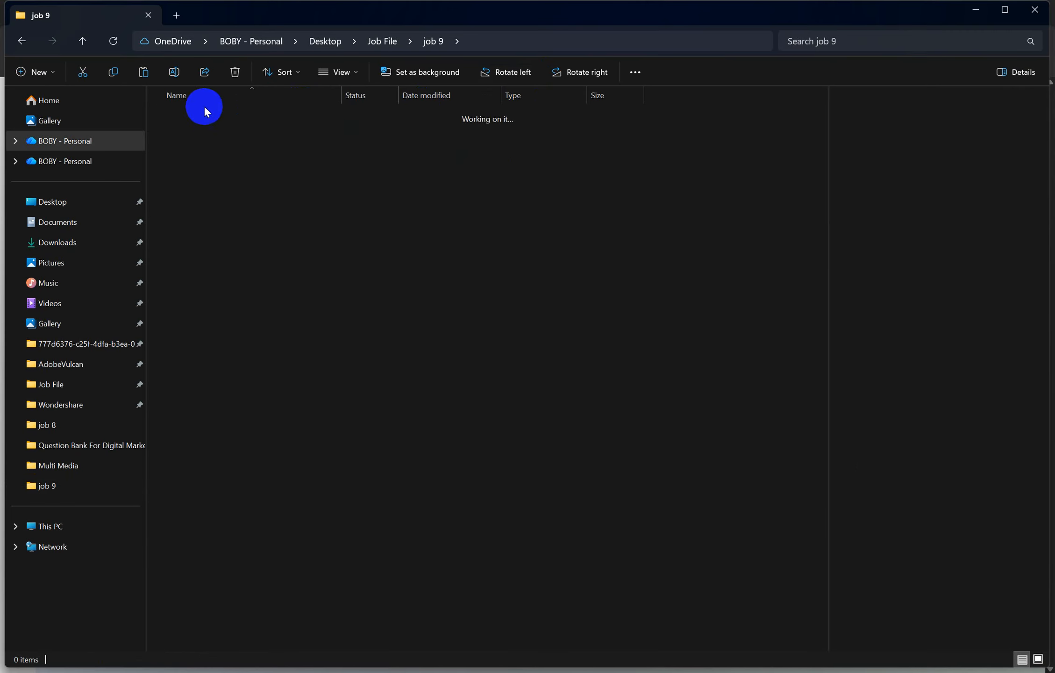
{"action": "left_click", "coordinate": [83, 41]}
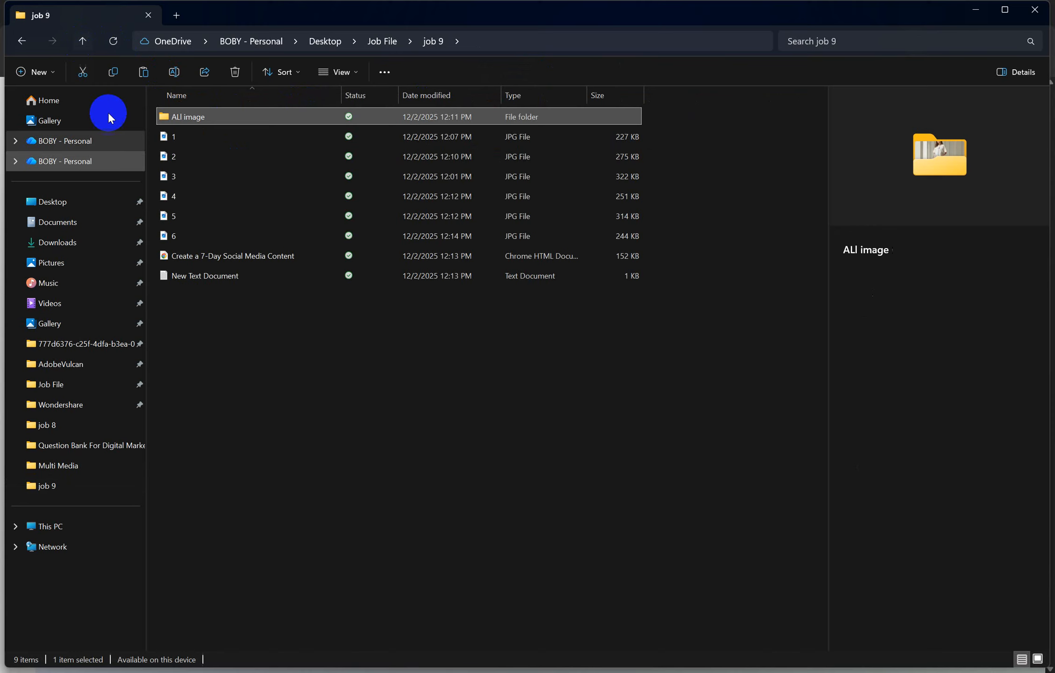
{"action": "left_click", "coordinate": [236, 256]}
{"action": "double_click", "coordinate": [236, 256]}
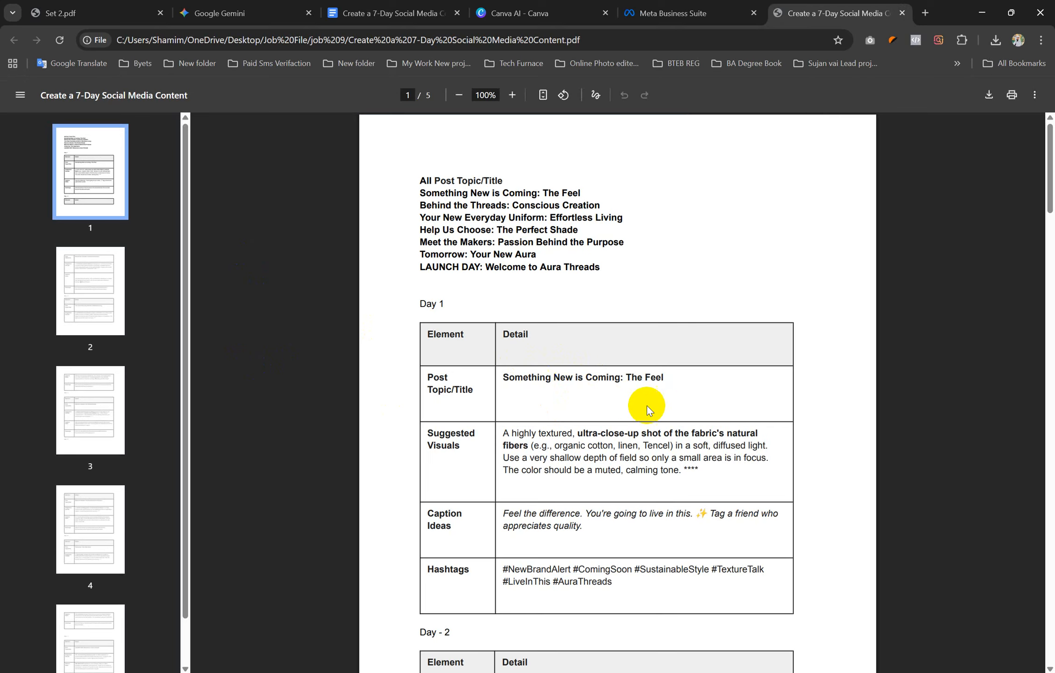
{"action": "scroll", "coordinate": [627, 408], "scroll_direction": "down", "scroll_amount": 10}
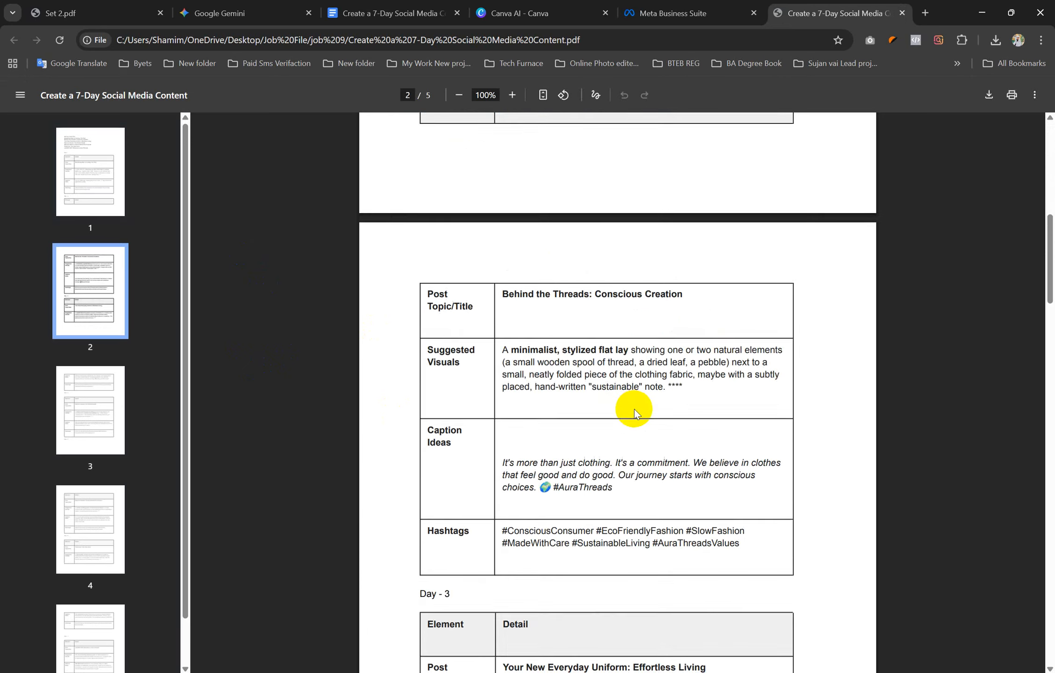
{"action": "scroll", "coordinate": [634, 409], "scroll_direction": "up", "scroll_amount": 5}
{"action": "scroll", "coordinate": [641, 410], "scroll_direction": "up", "scroll_amount": 4}
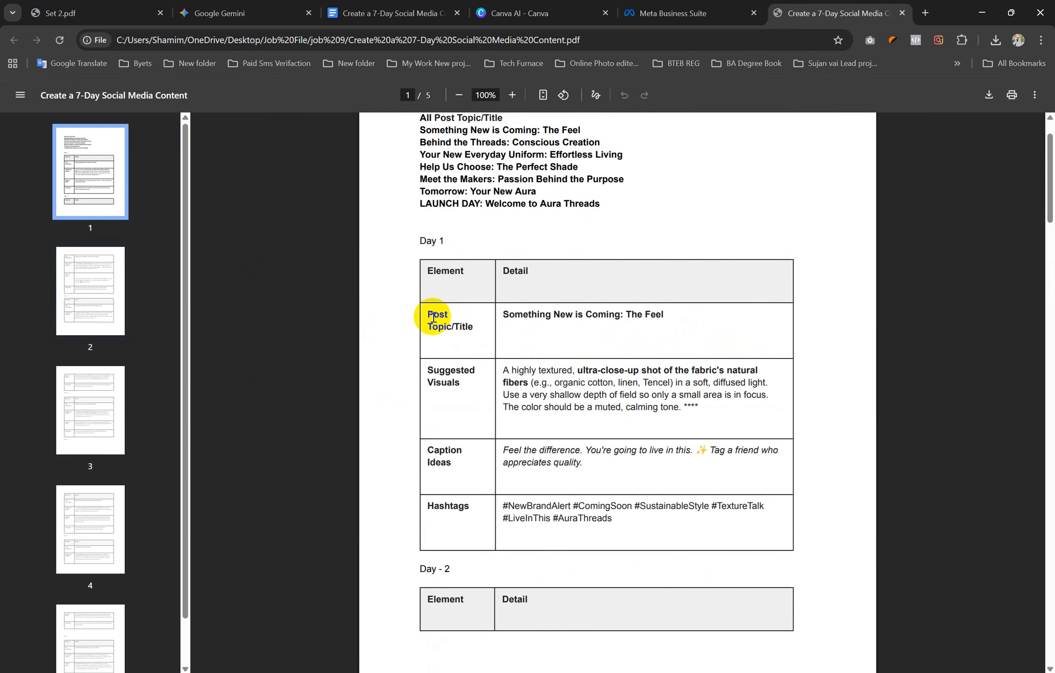
Step: Review the Day 1 table in the PDF, highlighting text in the post topic, suggested visuals, caption ideas and hashtags rows
{"action": "left_click_drag", "start_coordinate": [425, 314], "coordinate": [487, 326]}
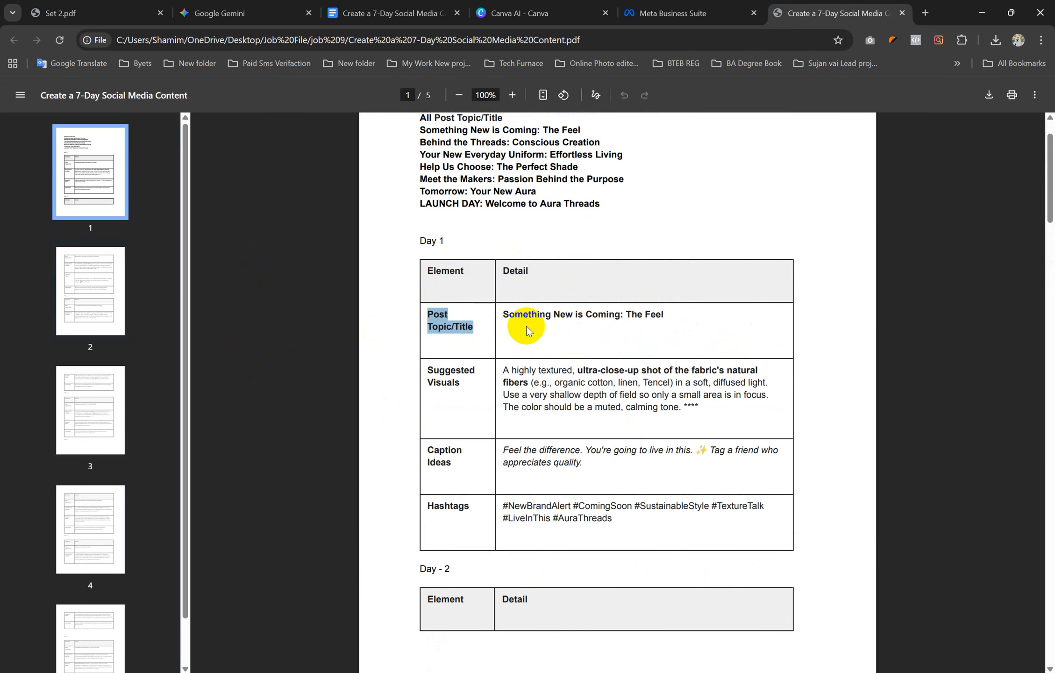
{"action": "left_click", "coordinate": [677, 318]}
{"action": "left_click_drag", "start_coordinate": [470, 384], "coordinate": [429, 366]}
{"action": "left_click", "coordinate": [735, 389]}
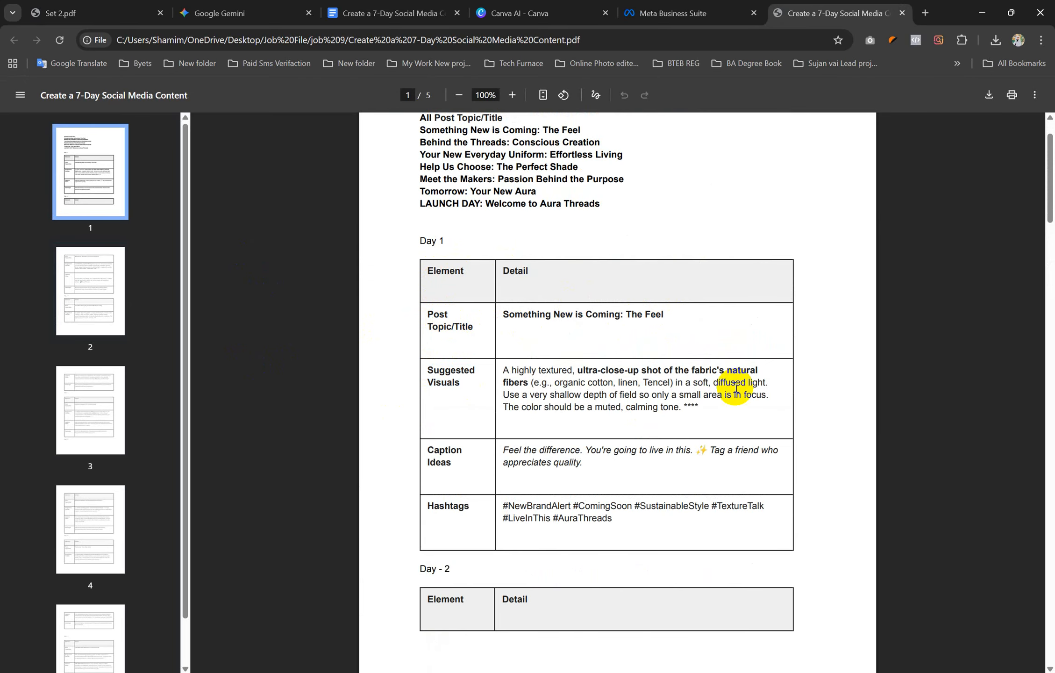
{"action": "left_click_drag", "start_coordinate": [684, 410], "coordinate": [503, 369]}
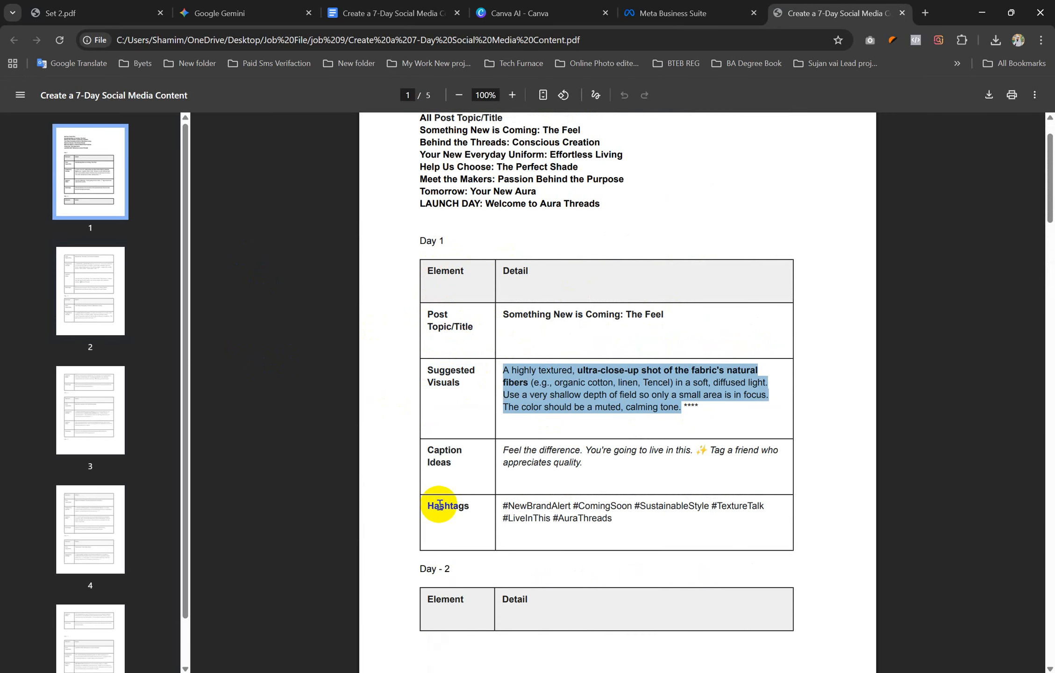
{"action": "left_click_drag", "start_coordinate": [585, 455], "coordinate": [488, 473]}
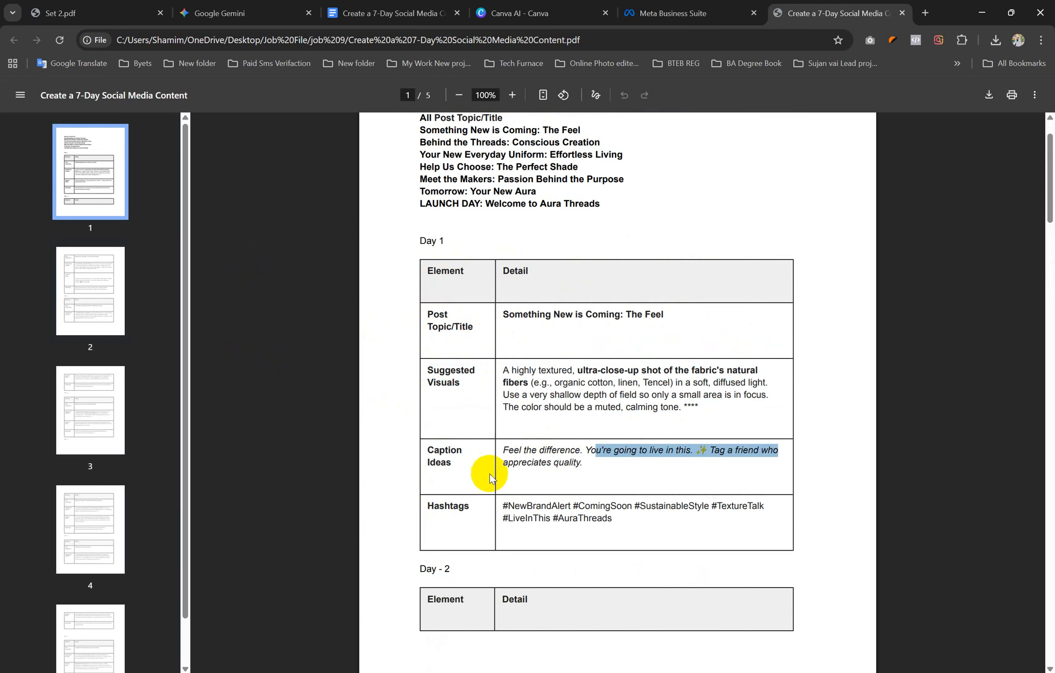
{"action": "left_click", "coordinate": [552, 514]}
{"action": "left_click_drag", "start_coordinate": [638, 517], "coordinate": [471, 485]}
{"action": "left_click", "coordinate": [650, 359]}
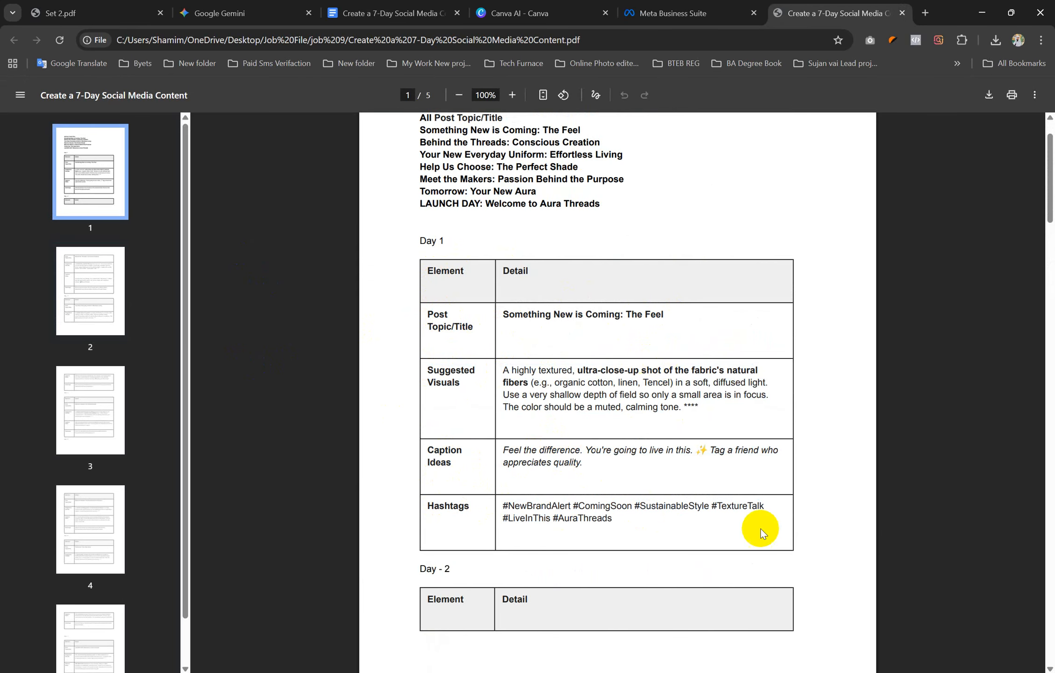